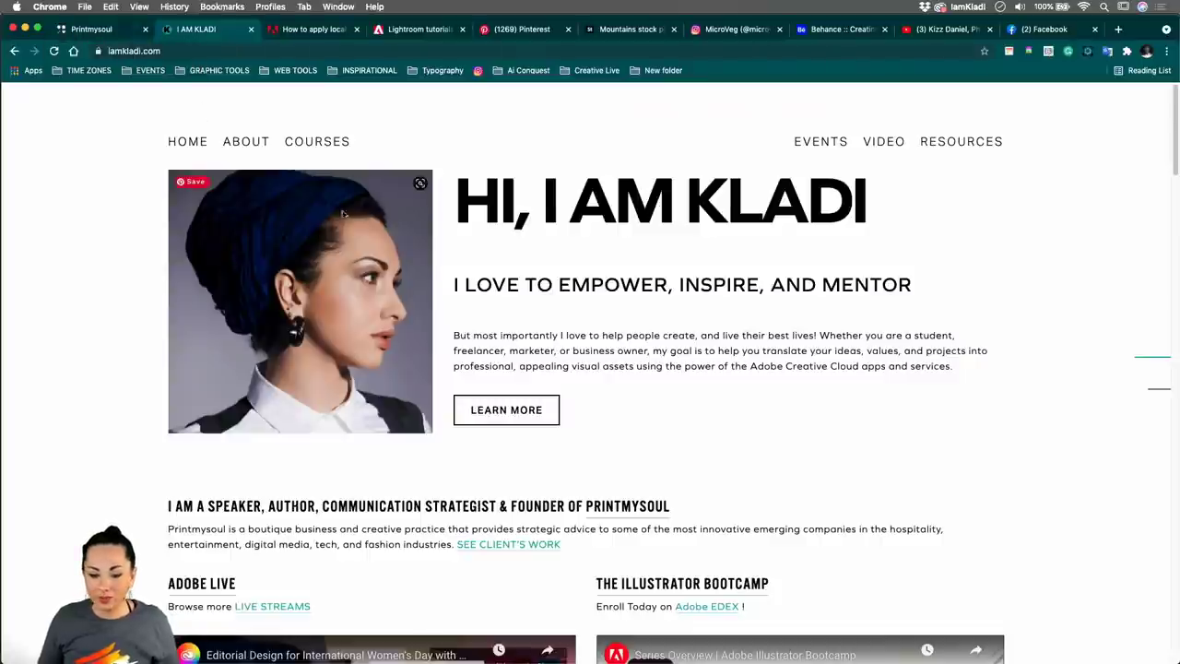
- Scroll up and down through the web page currently open in Chrome
{"action": "mouse_move", "coordinate": [320, 141]}
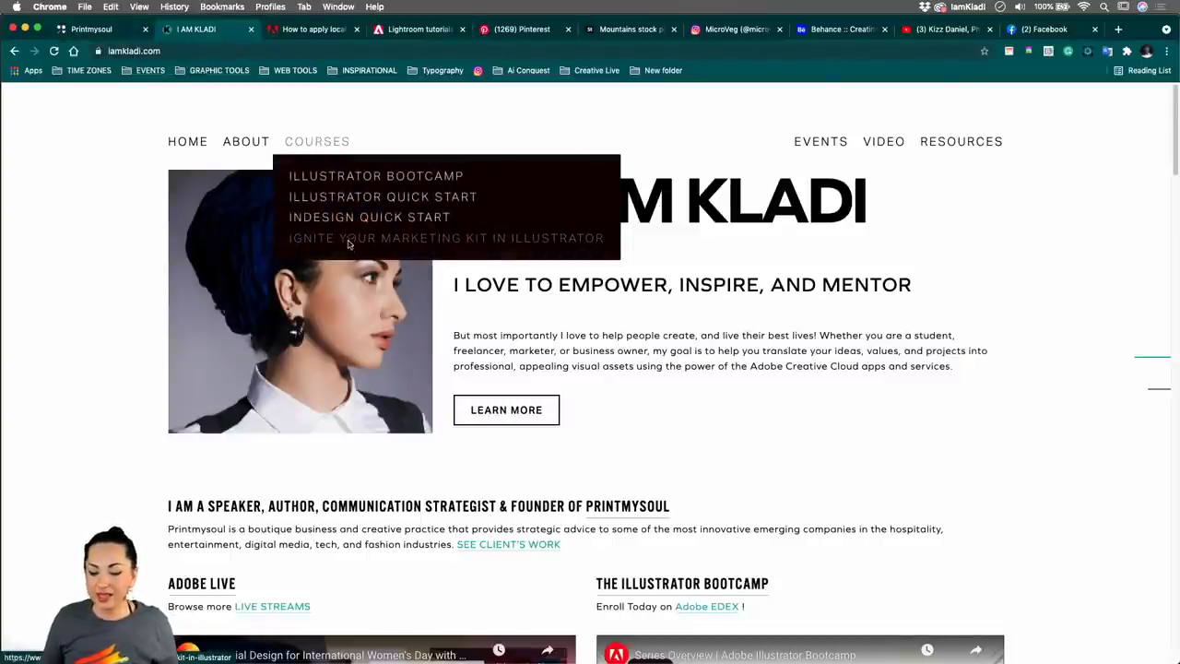
{"action": "scroll", "coordinate": [118, 262], "scroll_direction": "down", "scroll_amount": 5}
{"action": "scroll", "coordinate": [118, 262], "scroll_direction": "down", "scroll_amount": 3}
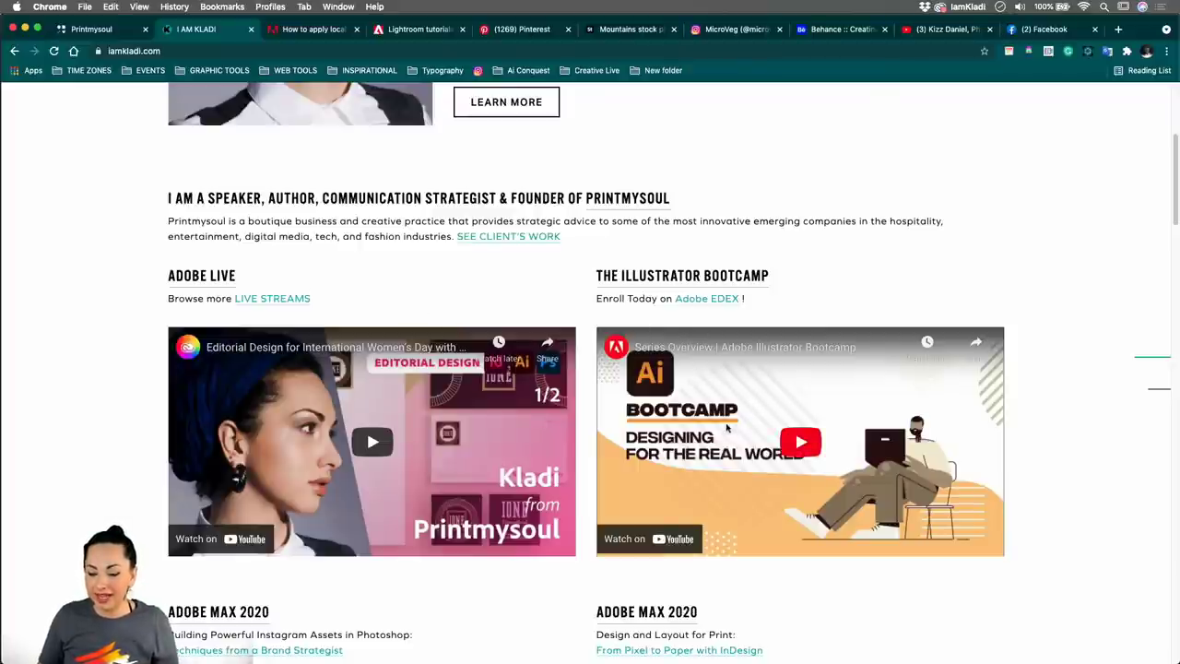
{"action": "scroll", "coordinate": [720, 427], "scroll_direction": "down", "scroll_amount": 5}
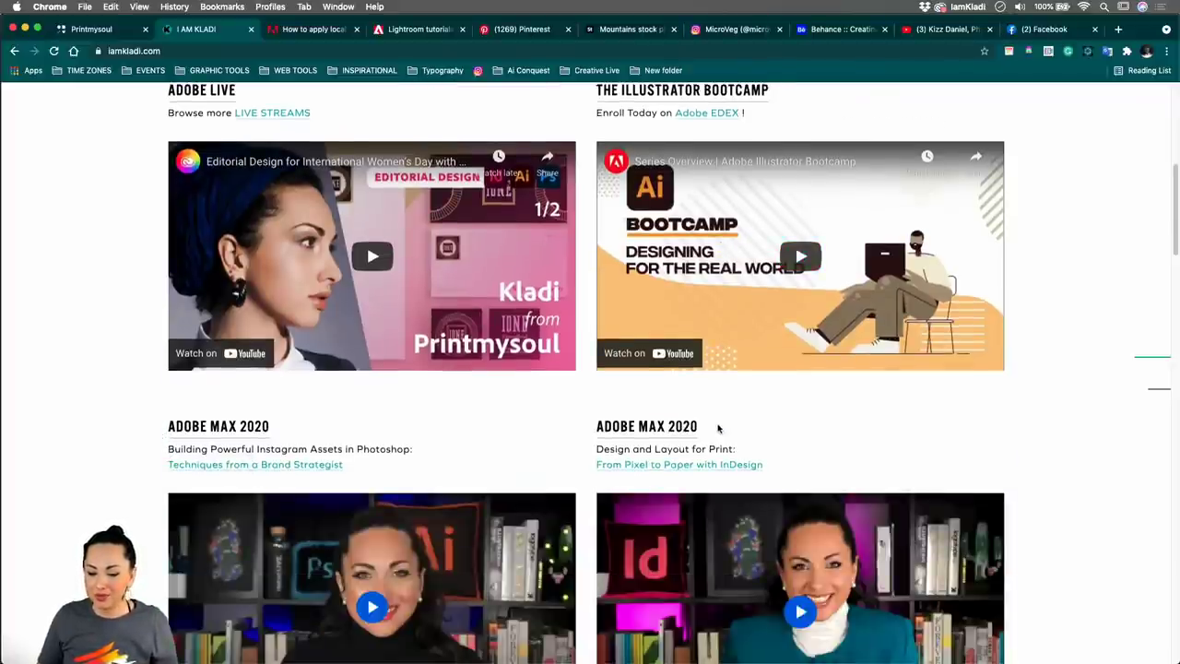
{"action": "scroll", "coordinate": [719, 428], "scroll_direction": "up", "scroll_amount": 1}
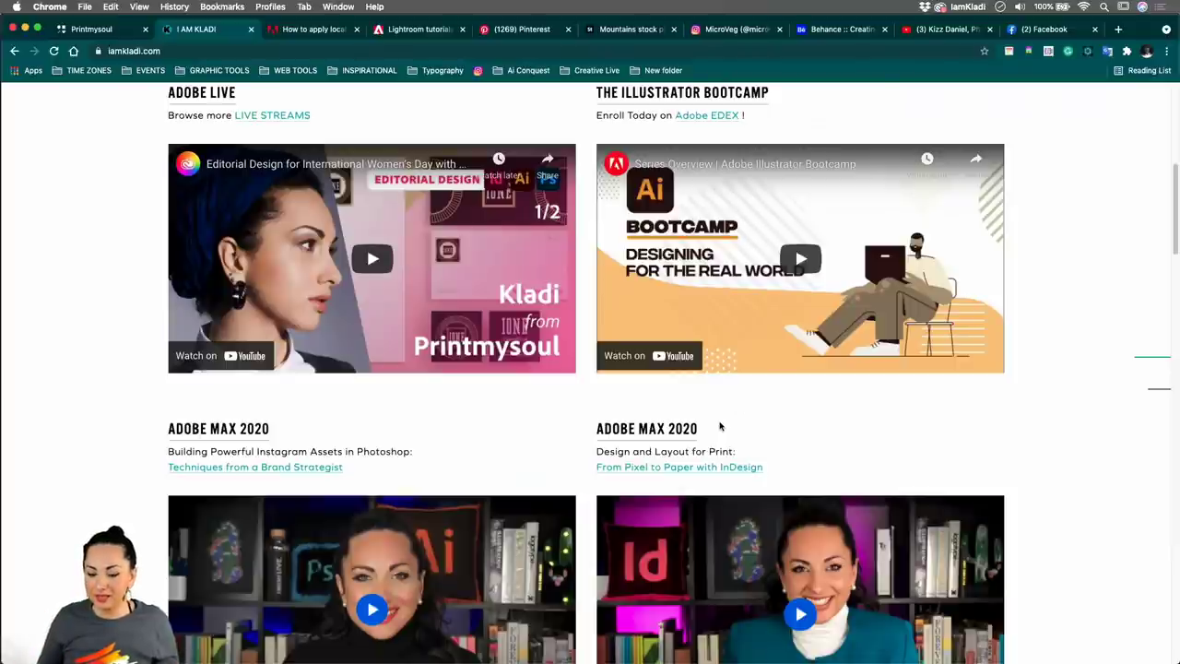
{"action": "scroll", "coordinate": [720, 367], "scroll_direction": "down", "scroll_amount": 5}
{"action": "scroll", "coordinate": [720, 364], "scroll_direction": "down", "scroll_amount": 5}
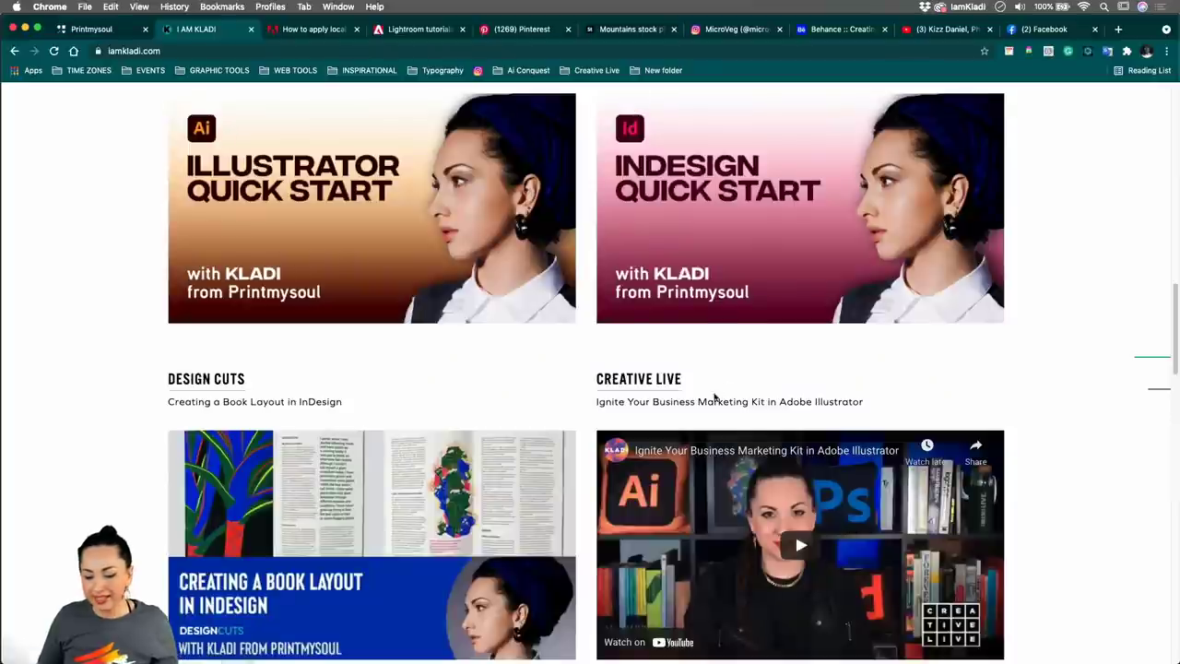
{"action": "scroll", "coordinate": [715, 393], "scroll_direction": "down", "scroll_amount": 5}
{"action": "scroll", "coordinate": [699, 396], "scroll_direction": "down", "scroll_amount": 2}
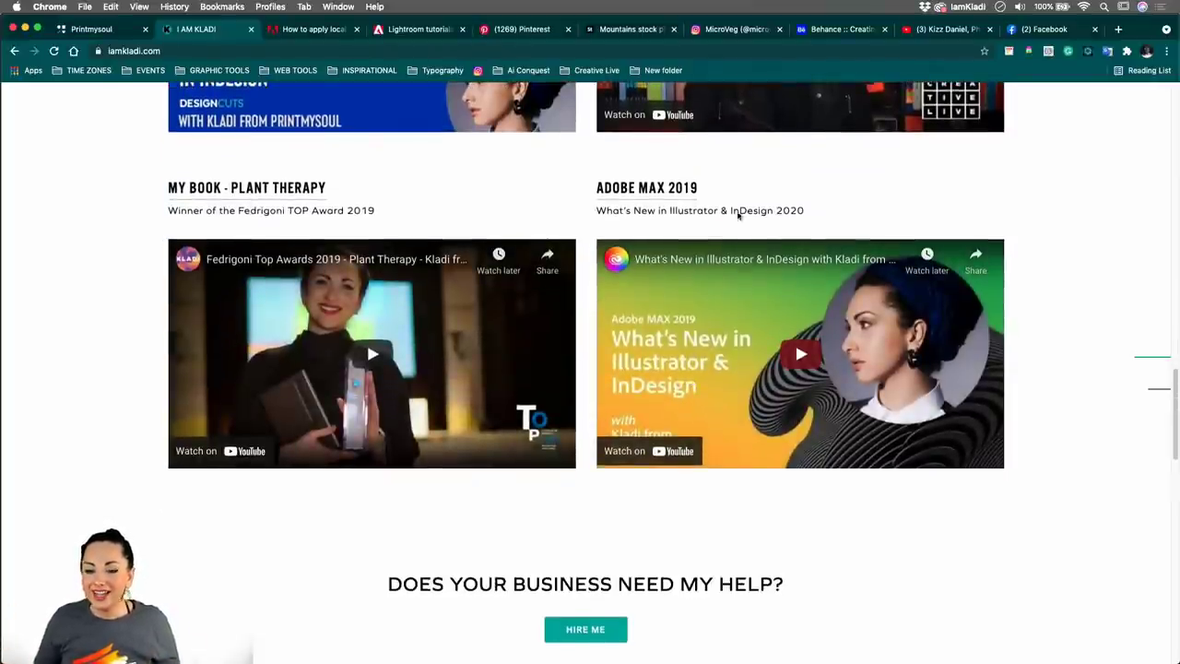
{"action": "scroll", "coordinate": [766, 302], "scroll_direction": "up", "scroll_amount": 20}
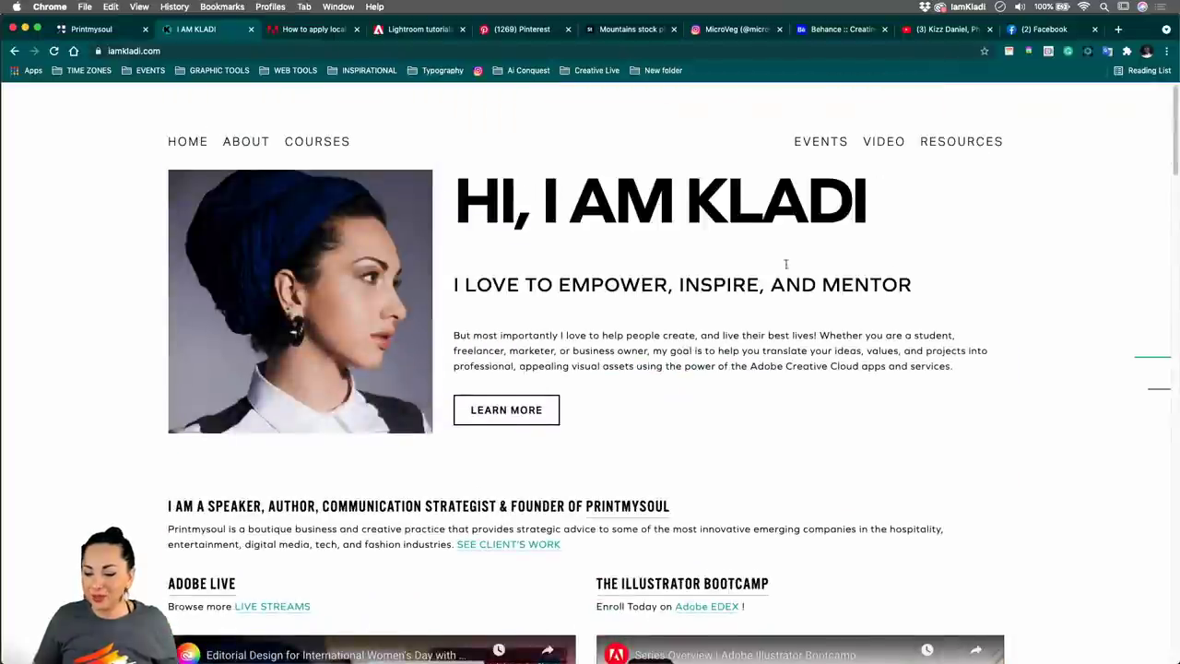
{"action": "mouse_move", "coordinate": [959, 142]}
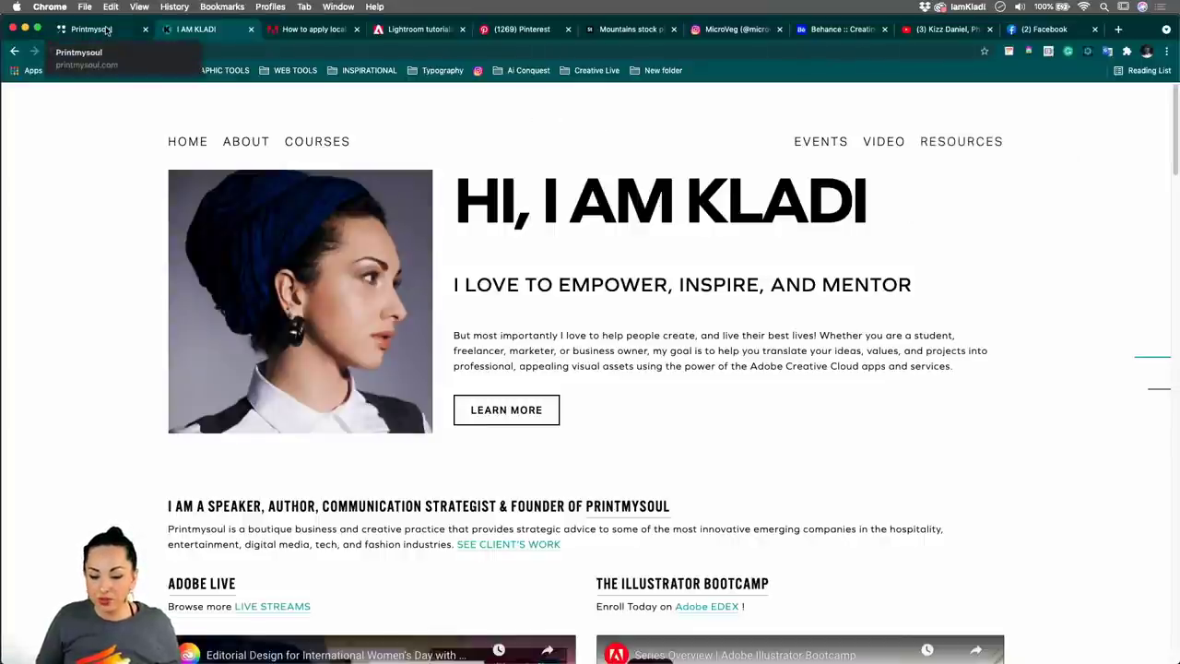
{"action": "scroll", "coordinate": [238, 339], "scroll_direction": "down", "scroll_amount": 3}
{"action": "scroll", "coordinate": [247, 214], "scroll_direction": "down", "scroll_amount": 5}
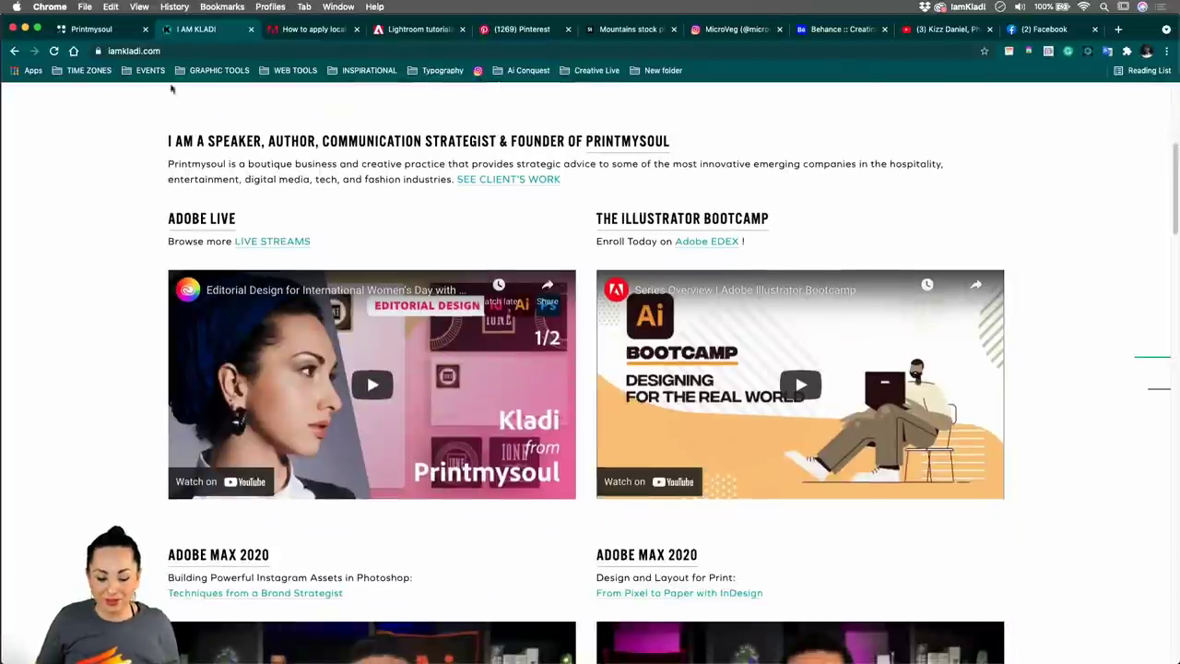
- Switch to the Printmysoul tab, scroll its homepage, then bring Adobe Lightroom forward from the Dock
{"action": "left_click", "coordinate": [102, 29]}
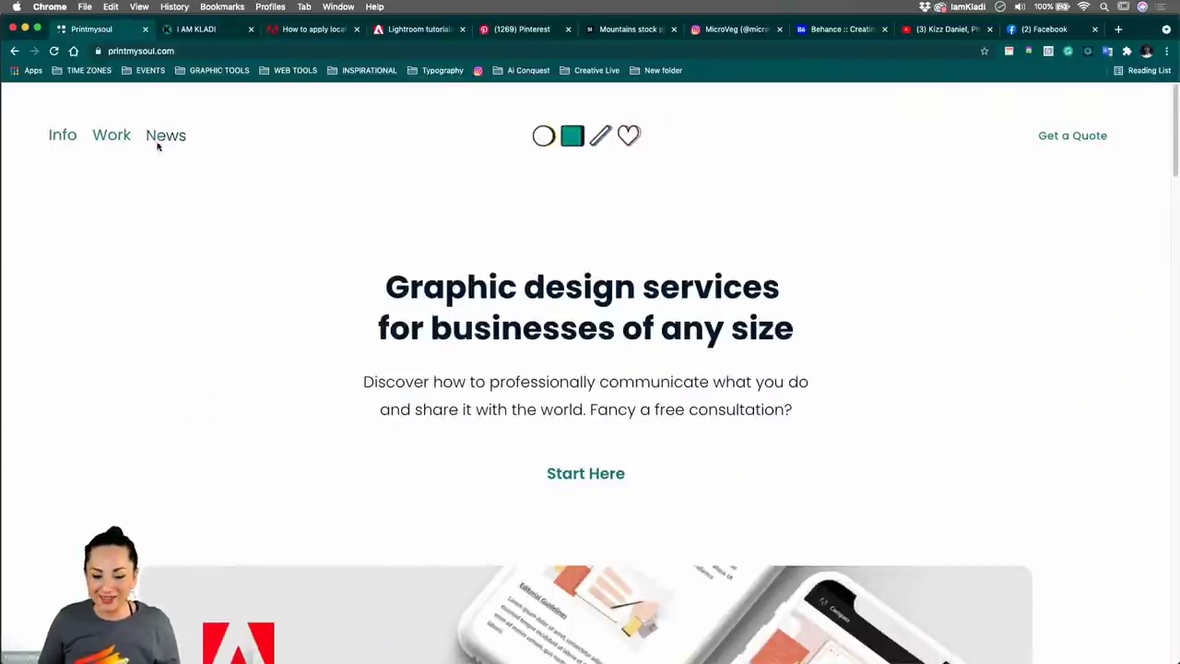
{"action": "scroll", "coordinate": [182, 332], "scroll_direction": "down", "scroll_amount": 3}
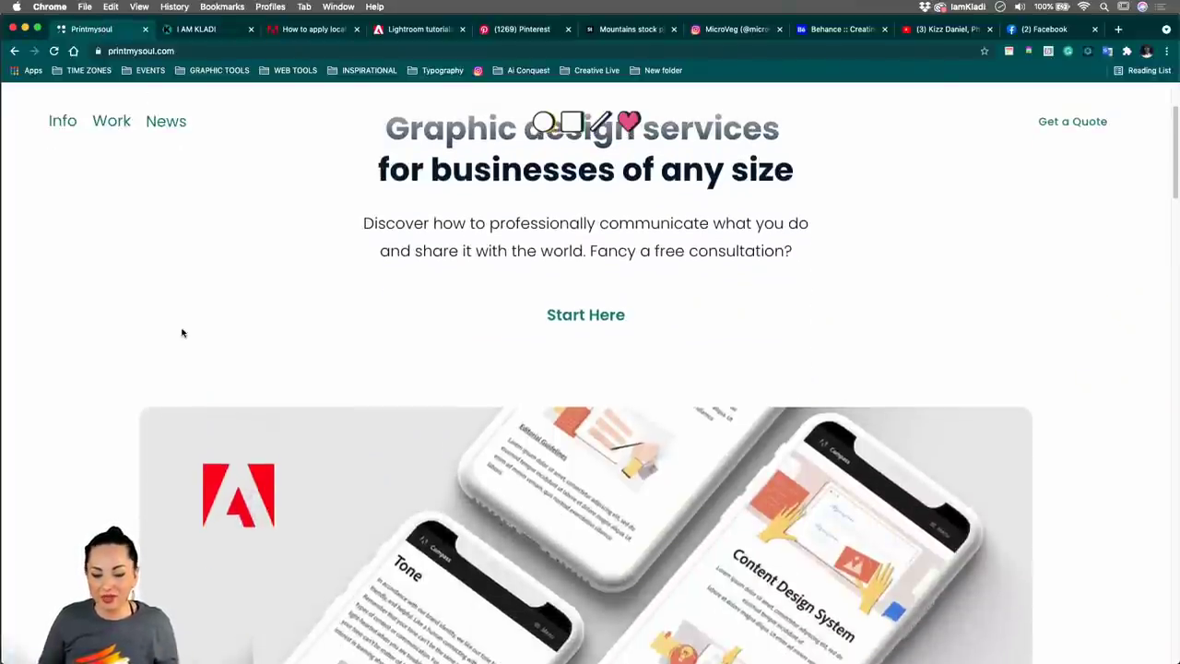
{"action": "scroll", "coordinate": [182, 332], "scroll_direction": "down", "scroll_amount": 2}
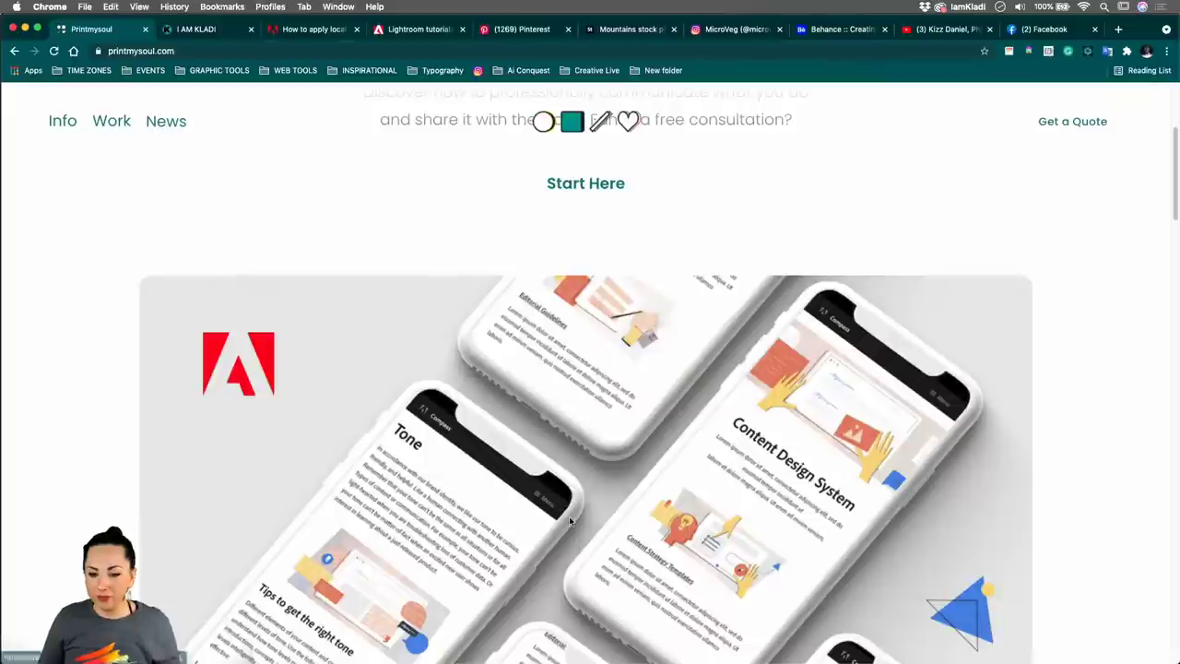
{"action": "mouse_move", "coordinate": [557, 660]}
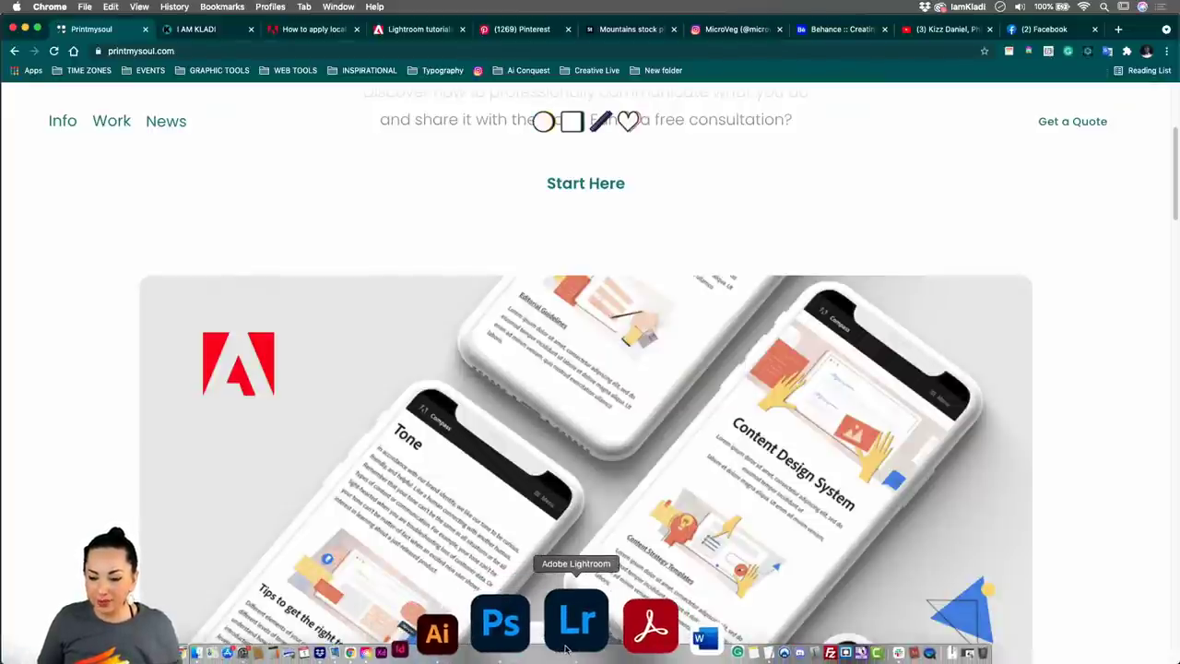
{"action": "left_click", "coordinate": [566, 650]}
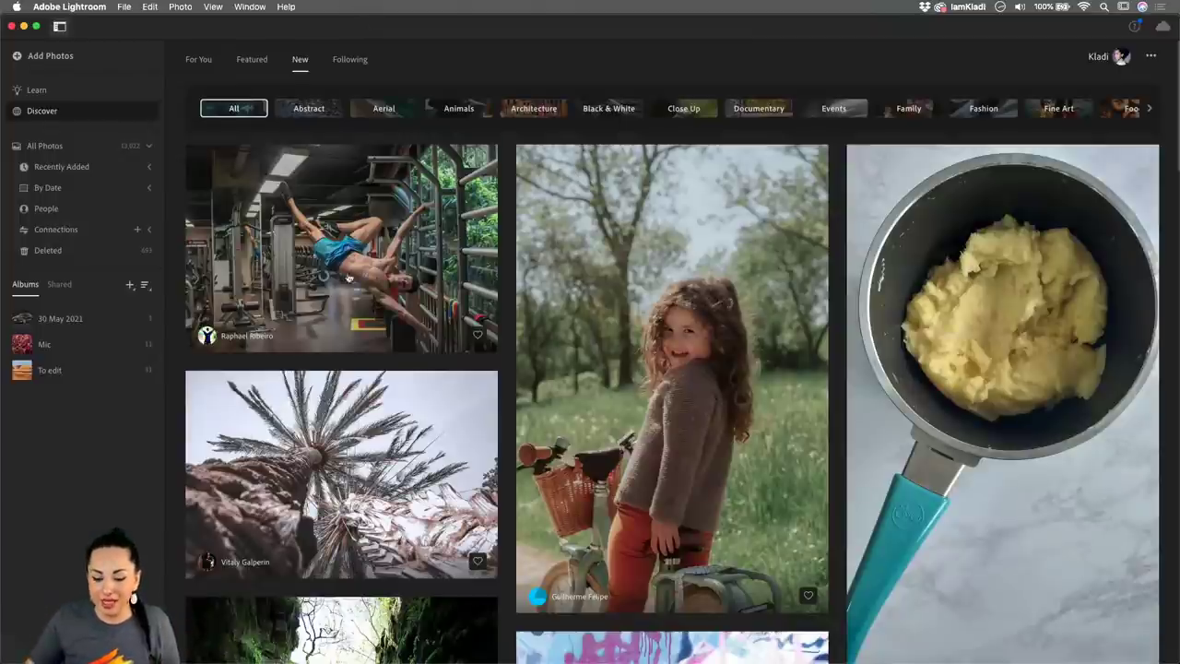
- Leave Lightroom's Discover feed and return to the Google Chrome window via the Dock
{"action": "mouse_move", "coordinate": [535, 656]}
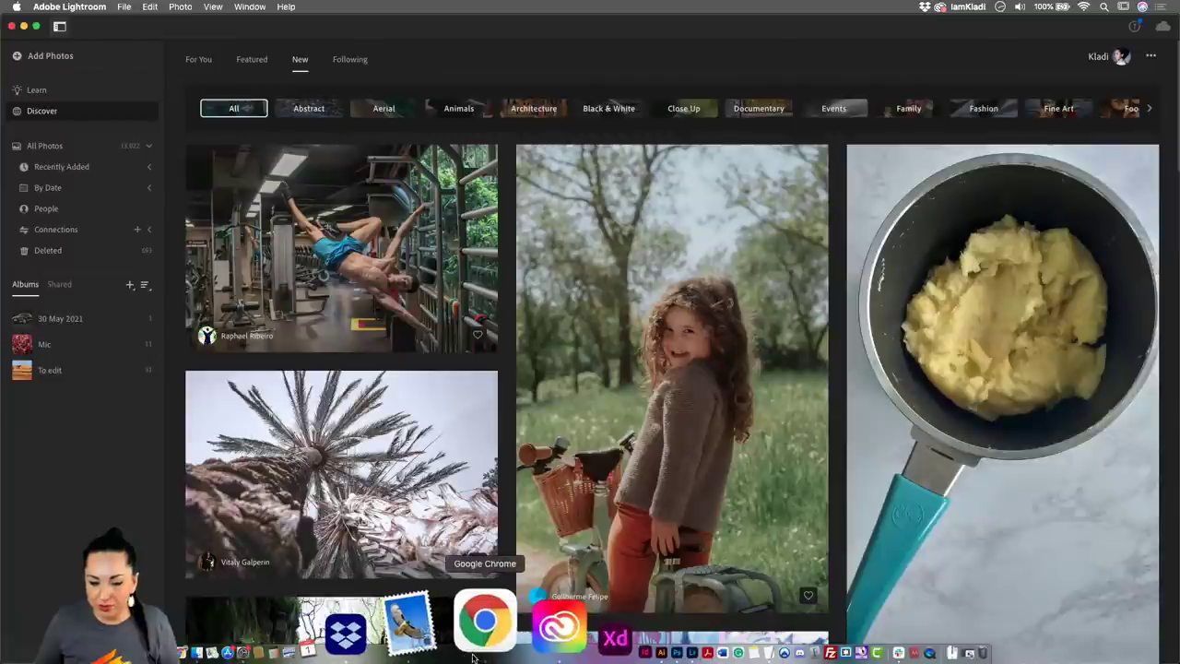
{"action": "left_click", "coordinate": [478, 645]}
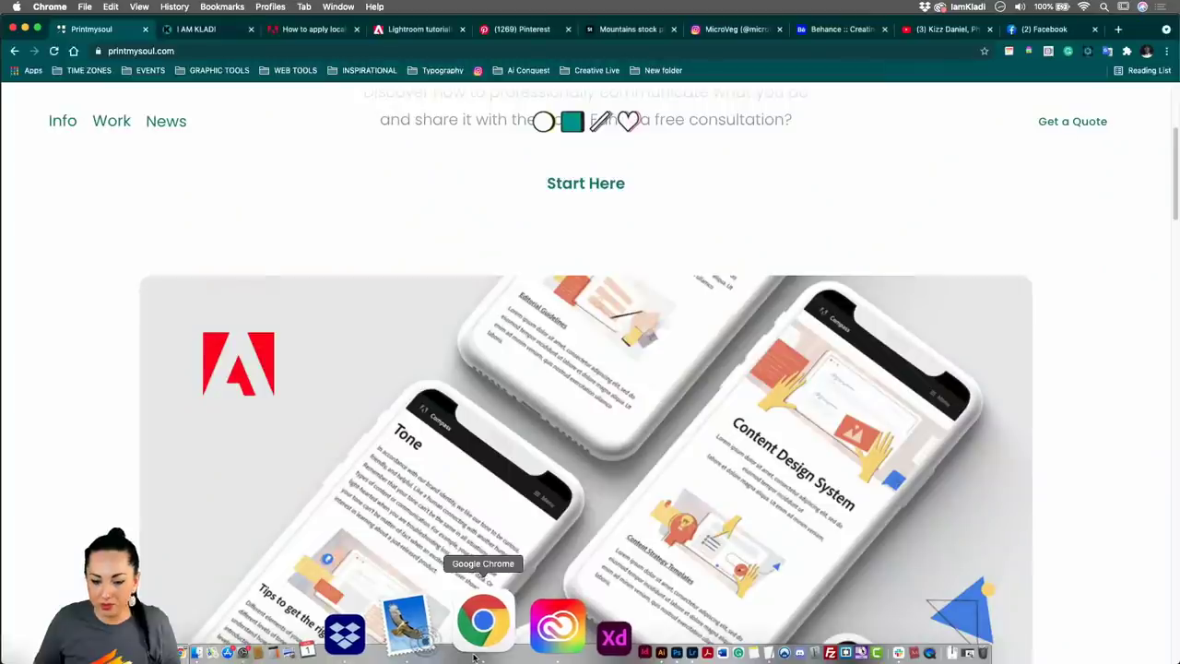
- Open the 'Lightroom tutorials' tab listing the Lightroom Get Started course
{"action": "left_click", "coordinate": [405, 29]}
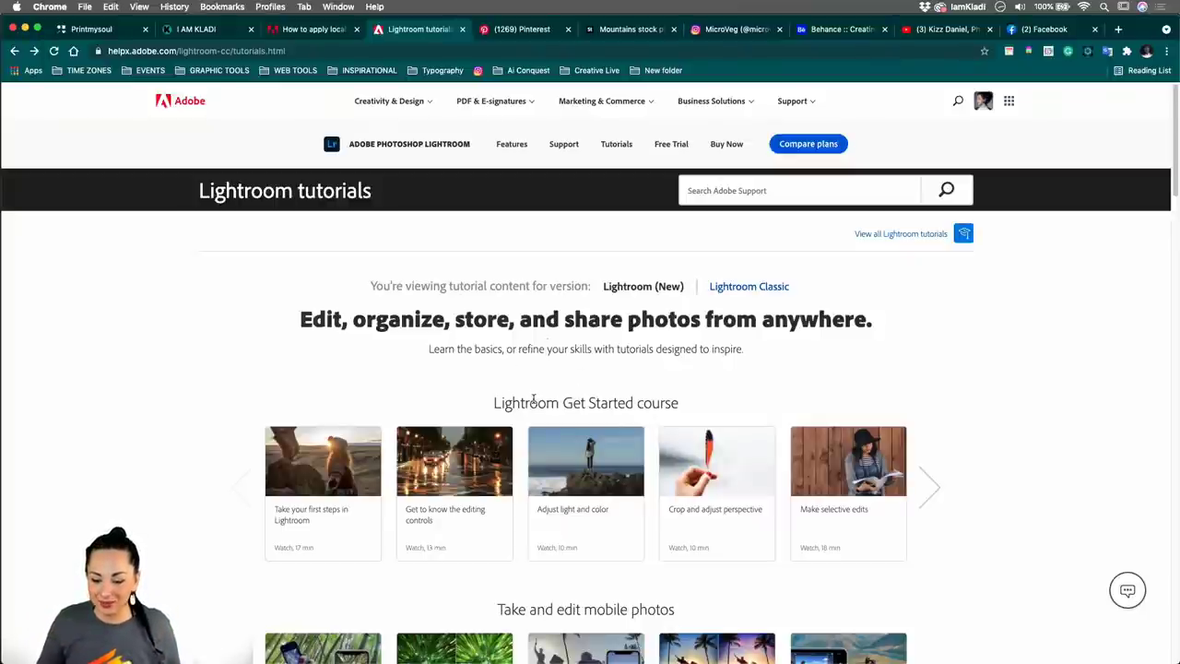
{"action": "scroll", "coordinate": [535, 399], "scroll_direction": "down", "scroll_amount": 2}
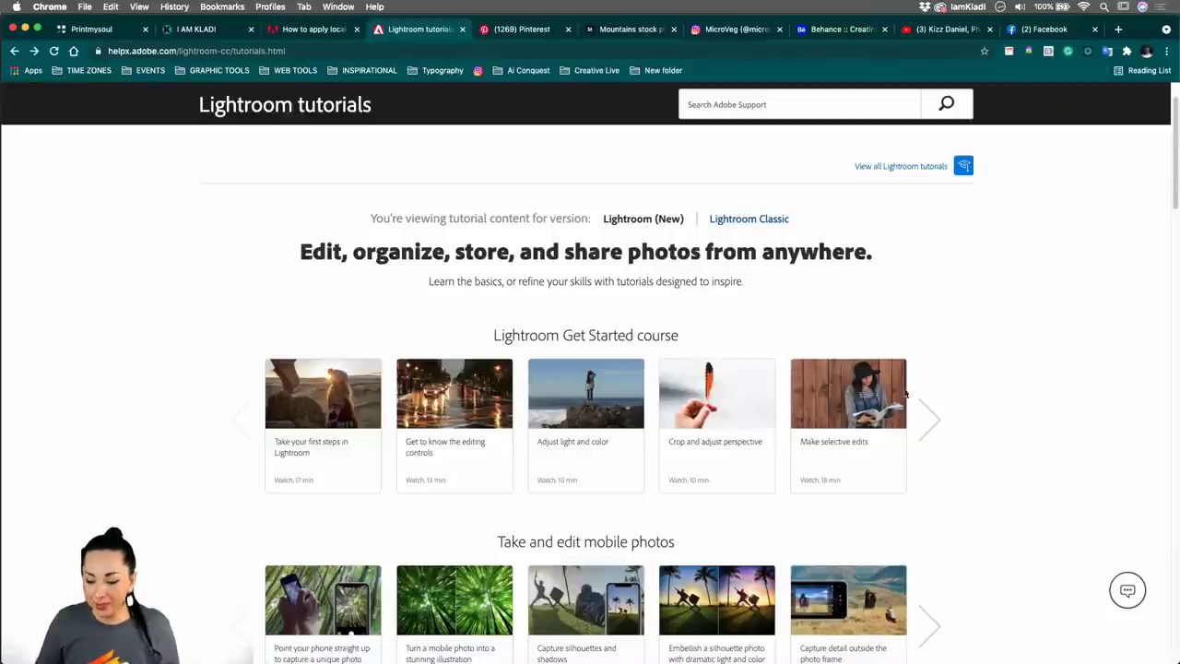
{"action": "scroll", "coordinate": [907, 441], "scroll_direction": "down", "scroll_amount": 2}
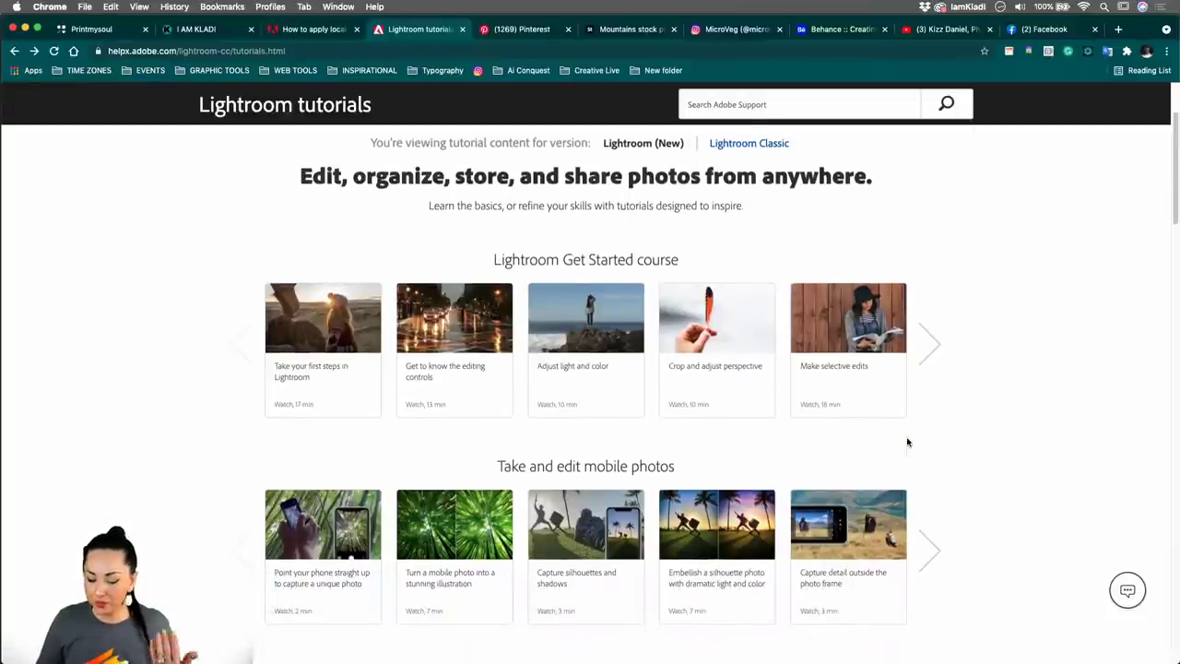
{"action": "scroll", "coordinate": [907, 442], "scroll_direction": "down", "scroll_amount": 2}
{"action": "scroll", "coordinate": [907, 443], "scroll_direction": "down", "scroll_amount": 3}
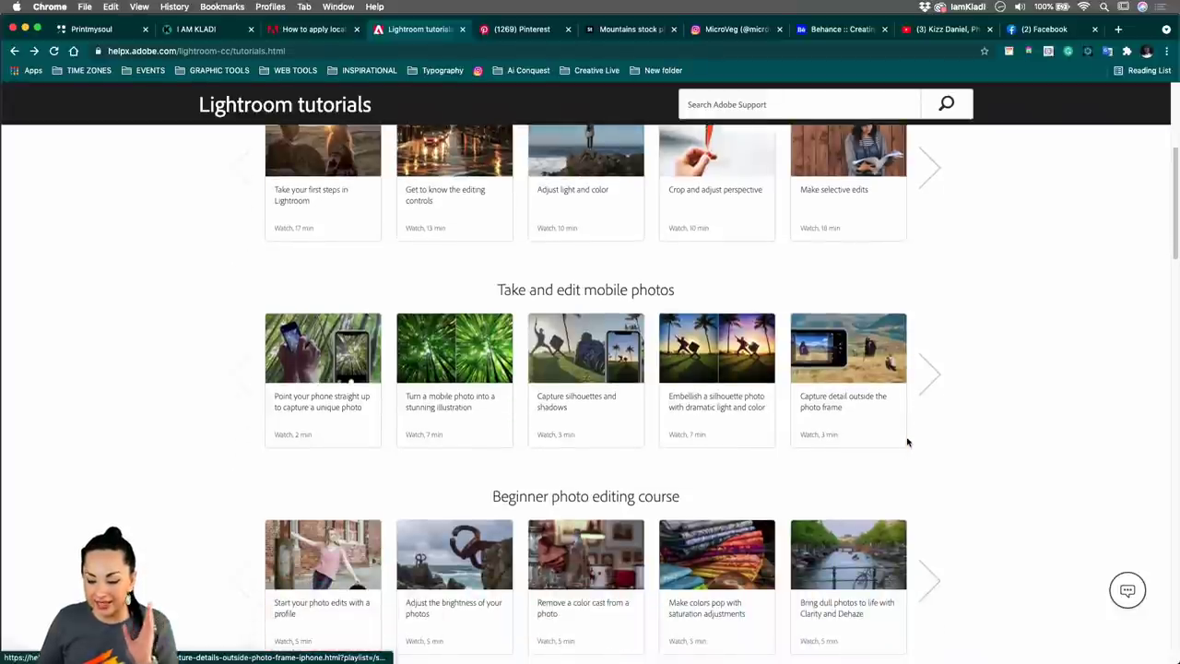
{"action": "scroll", "coordinate": [907, 442], "scroll_direction": "down", "scroll_amount": 2}
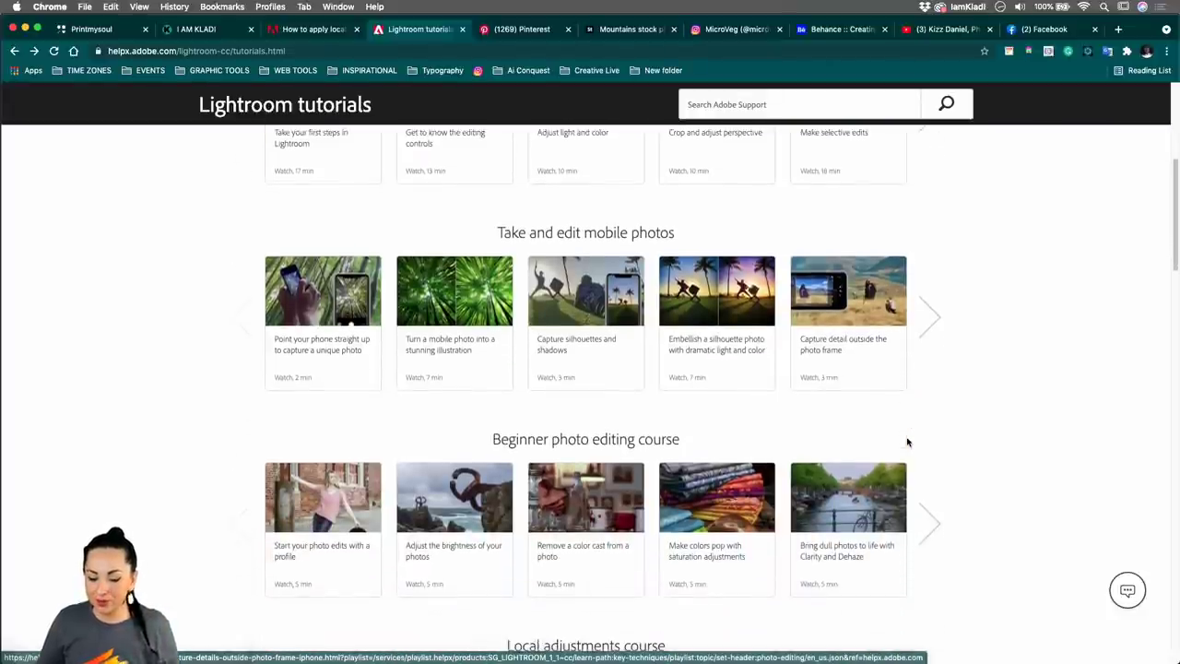
{"action": "scroll", "coordinate": [907, 442], "scroll_direction": "down", "scroll_amount": 1}
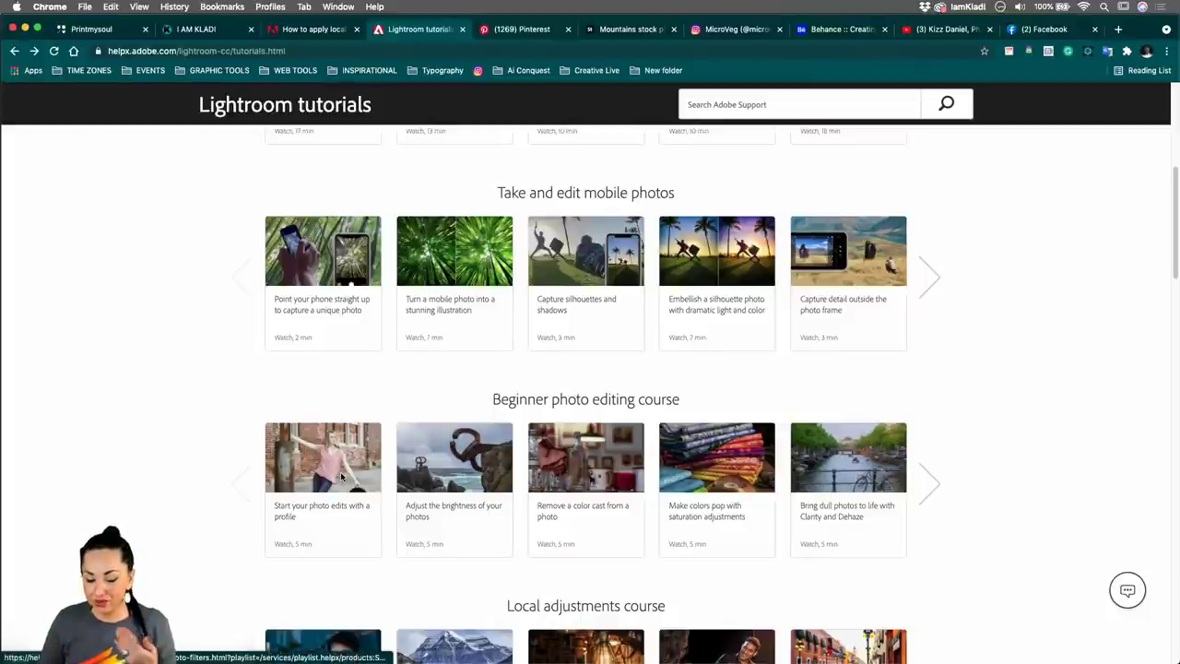
{"action": "left_click", "coordinate": [444, 508]}
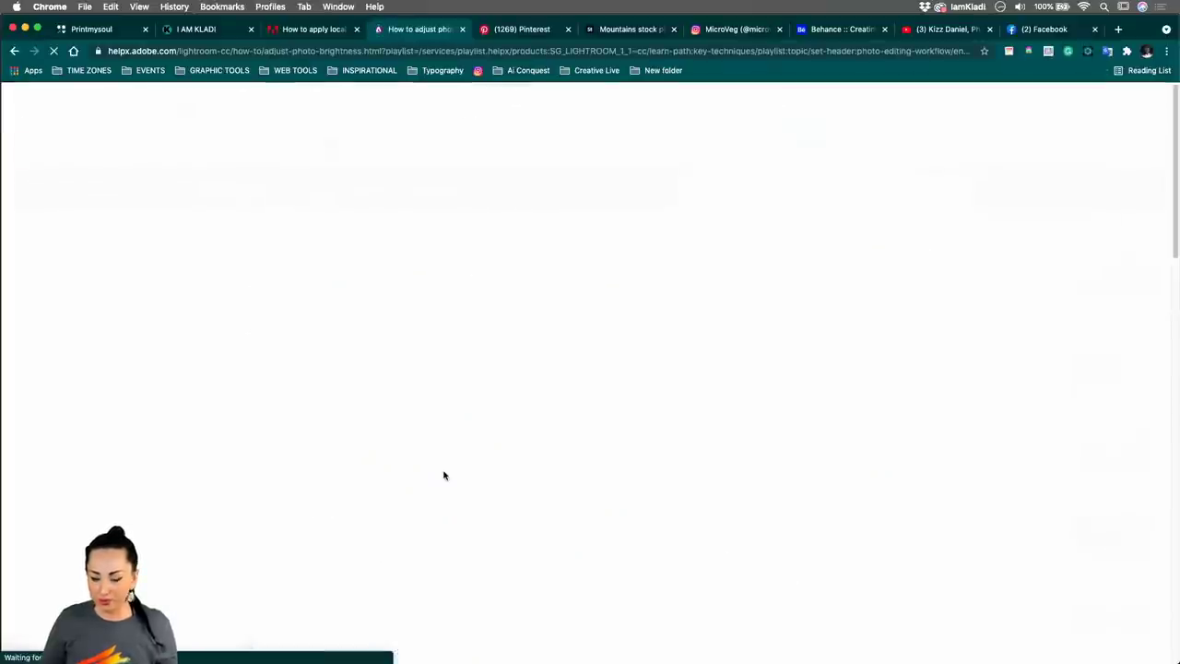
{"action": "scroll", "coordinate": [567, 453], "scroll_direction": "down", "scroll_amount": 5}
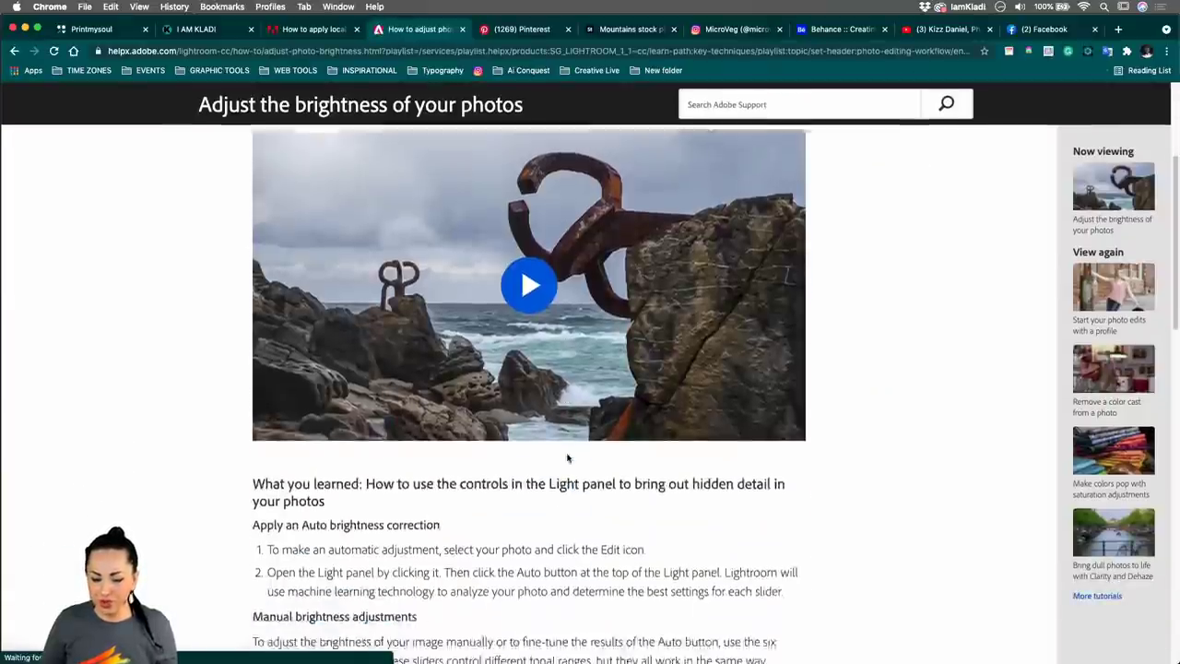
{"action": "scroll", "coordinate": [567, 454], "scroll_direction": "down", "scroll_amount": 5}
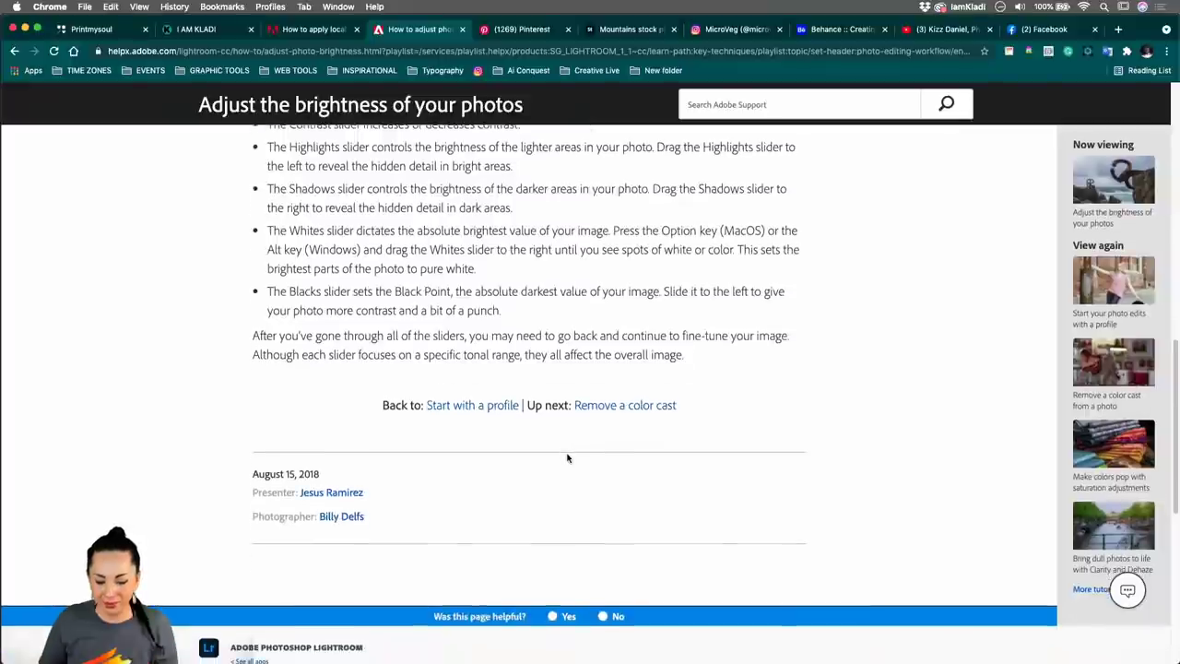
{"action": "scroll", "coordinate": [567, 457], "scroll_direction": "up", "scroll_amount": 15}
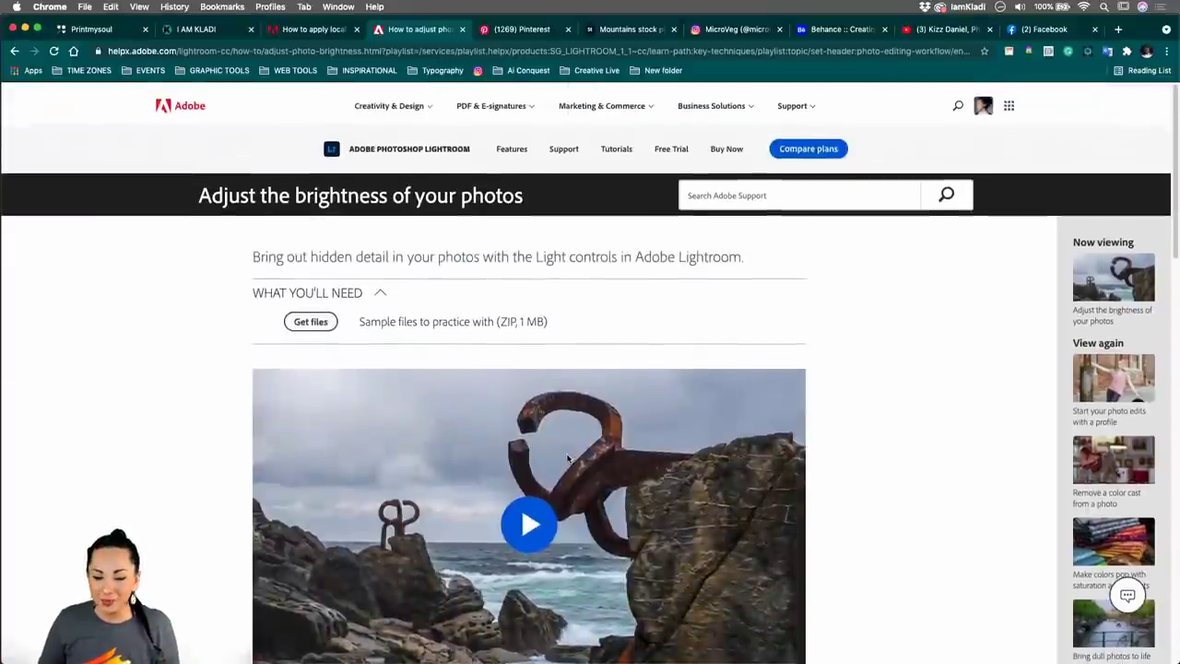
{"action": "left_click", "coordinate": [14, 52]}
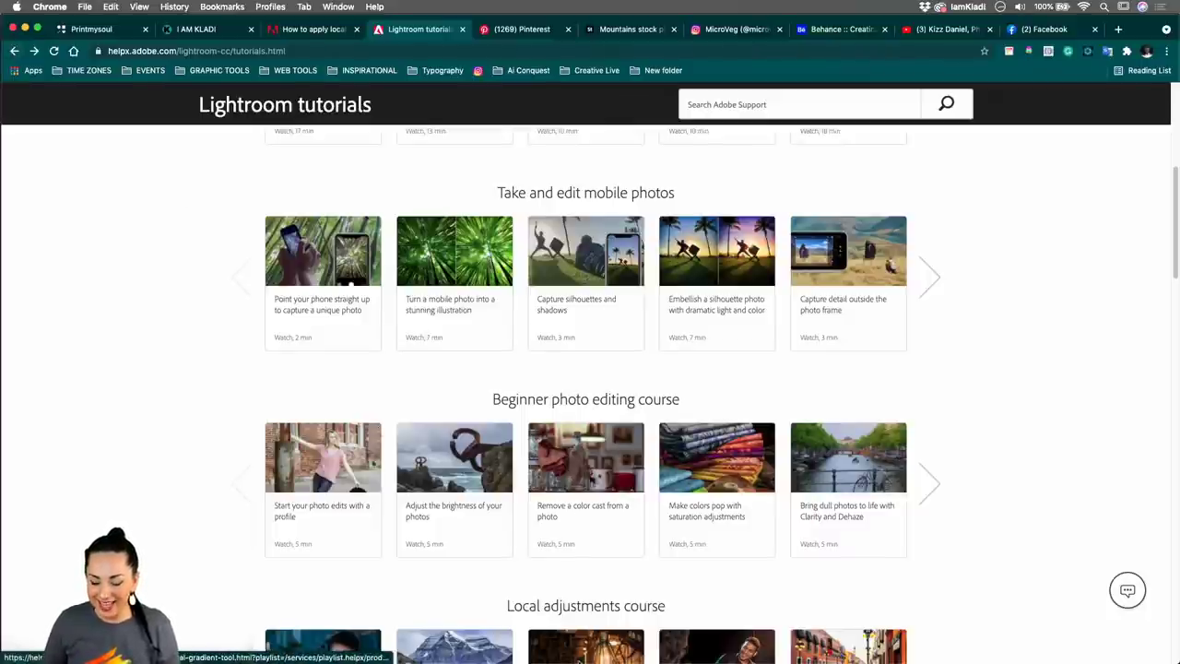
{"action": "mouse_move", "coordinate": [576, 656]}
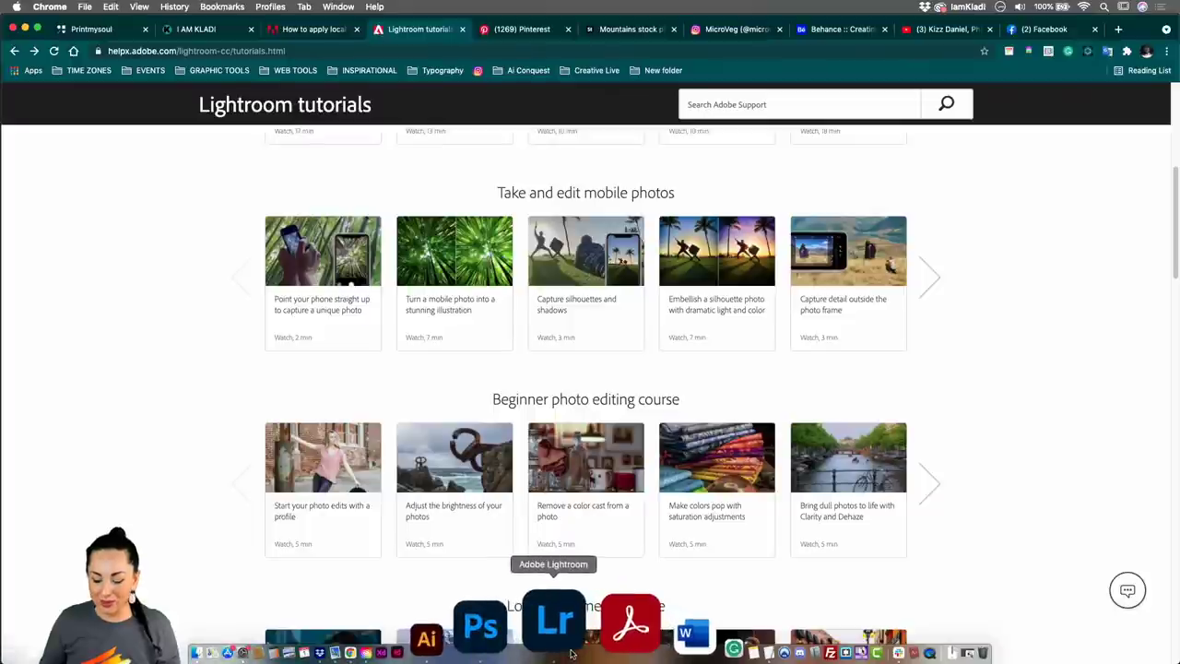
- Switch to Lightroom and filter Discover's Featured edits to Abstract, then to Aerial
{"action": "left_click", "coordinate": [553, 623]}
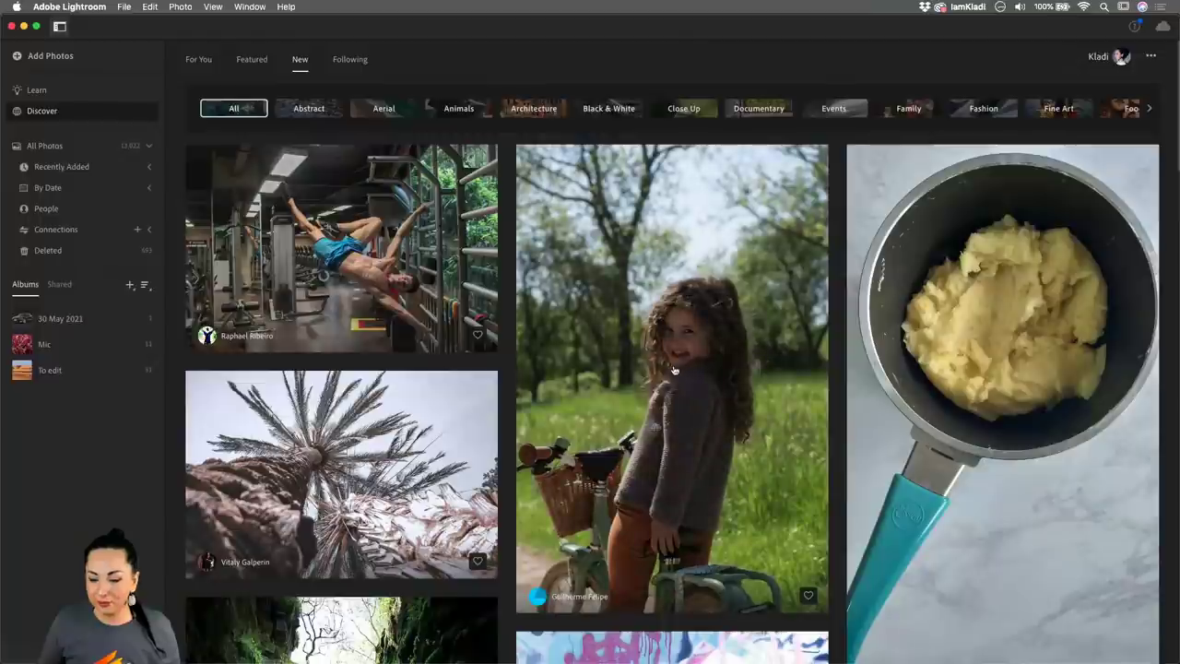
{"action": "scroll", "coordinate": [929, 332], "scroll_direction": "down", "scroll_amount": 3}
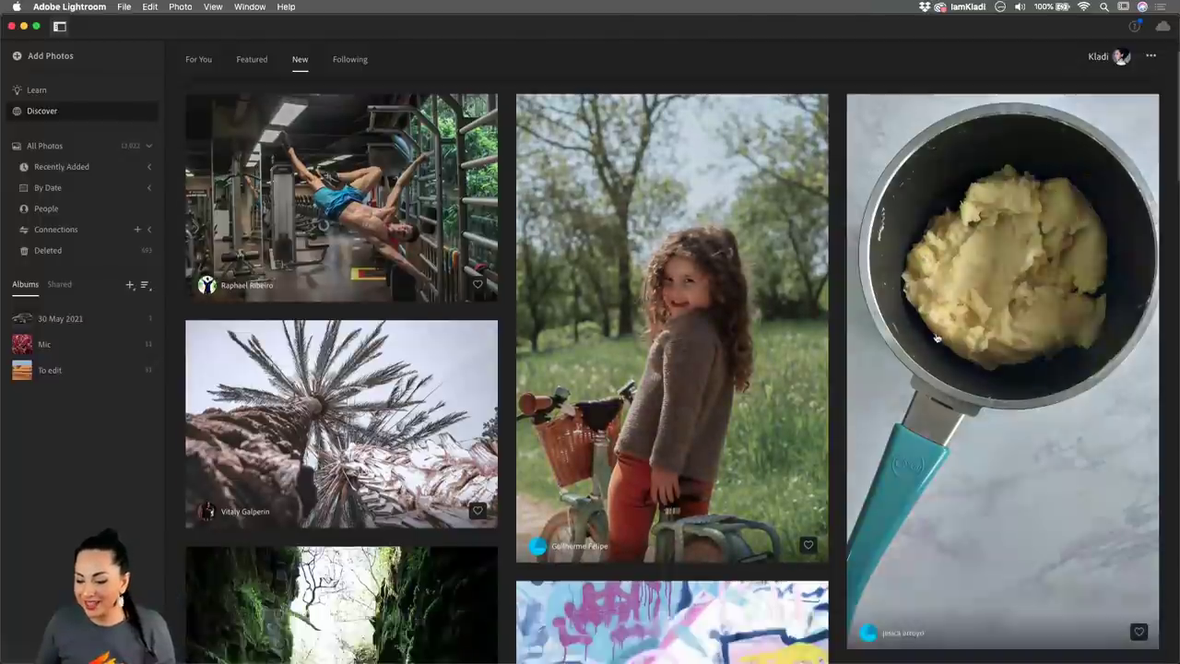
{"action": "scroll", "coordinate": [930, 332], "scroll_direction": "down", "scroll_amount": 7}
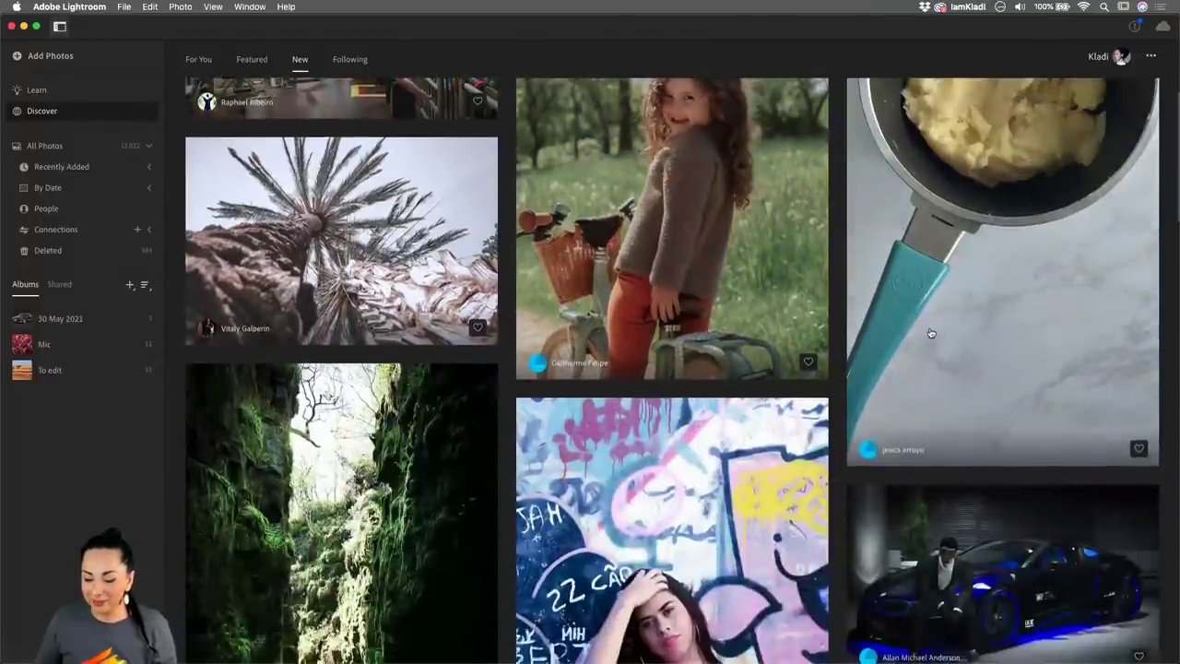
{"action": "scroll", "coordinate": [930, 332], "scroll_direction": "up", "scroll_amount": 10}
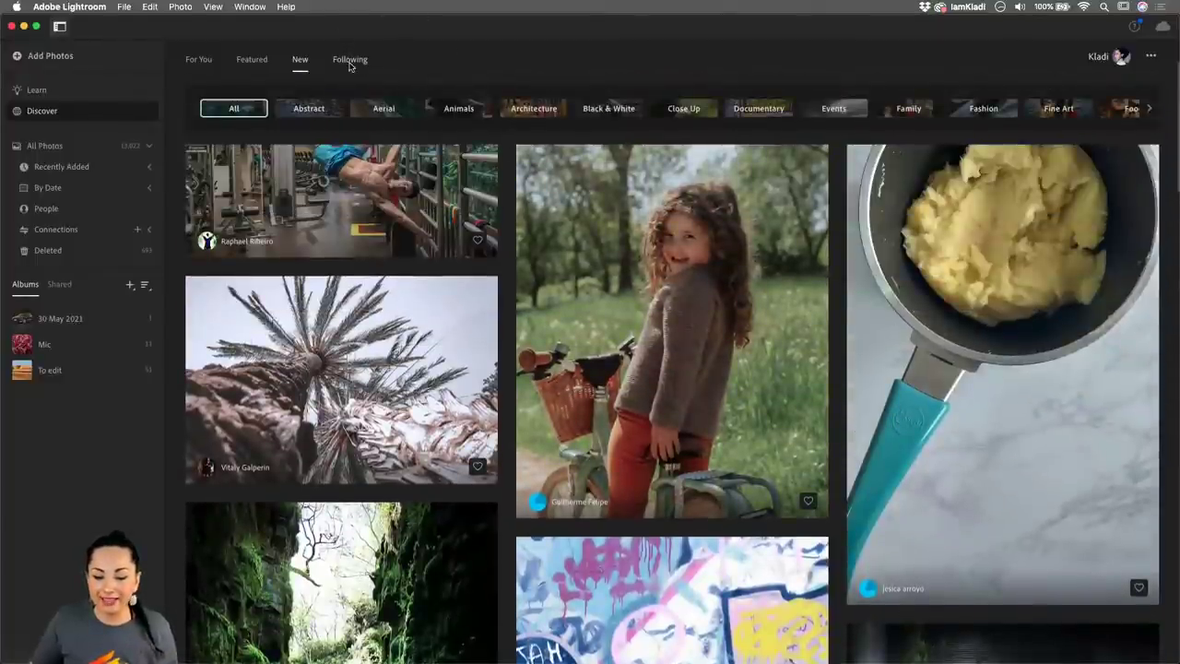
{"action": "left_click", "coordinate": [261, 63]}
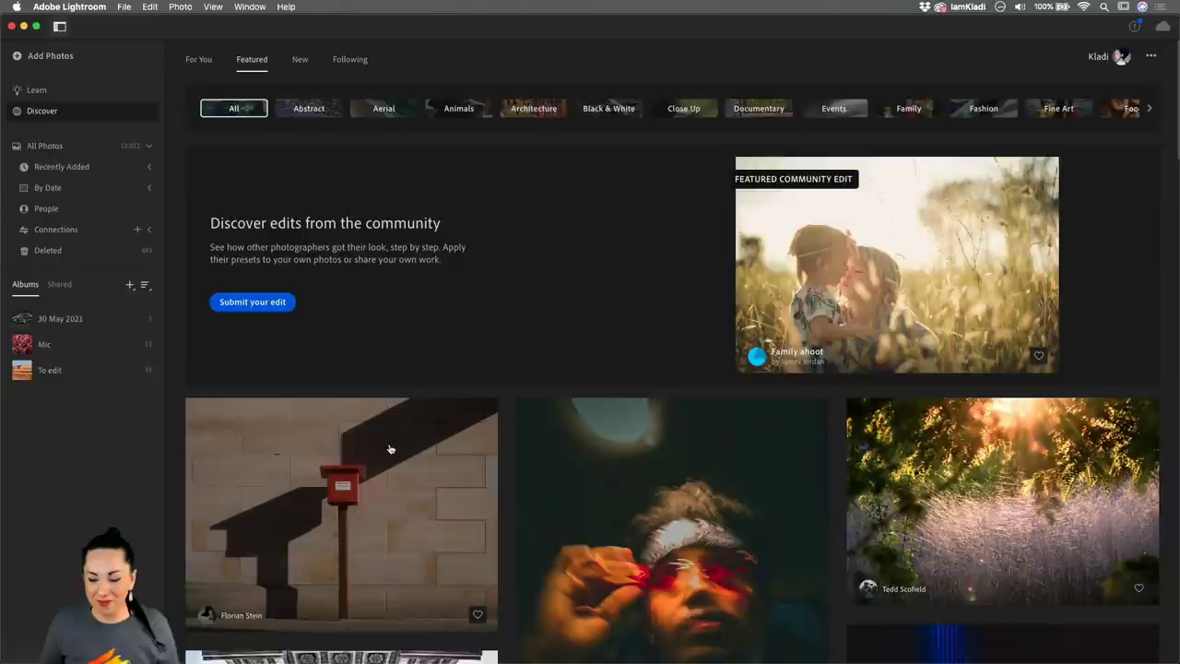
{"action": "left_click", "coordinate": [309, 110]}
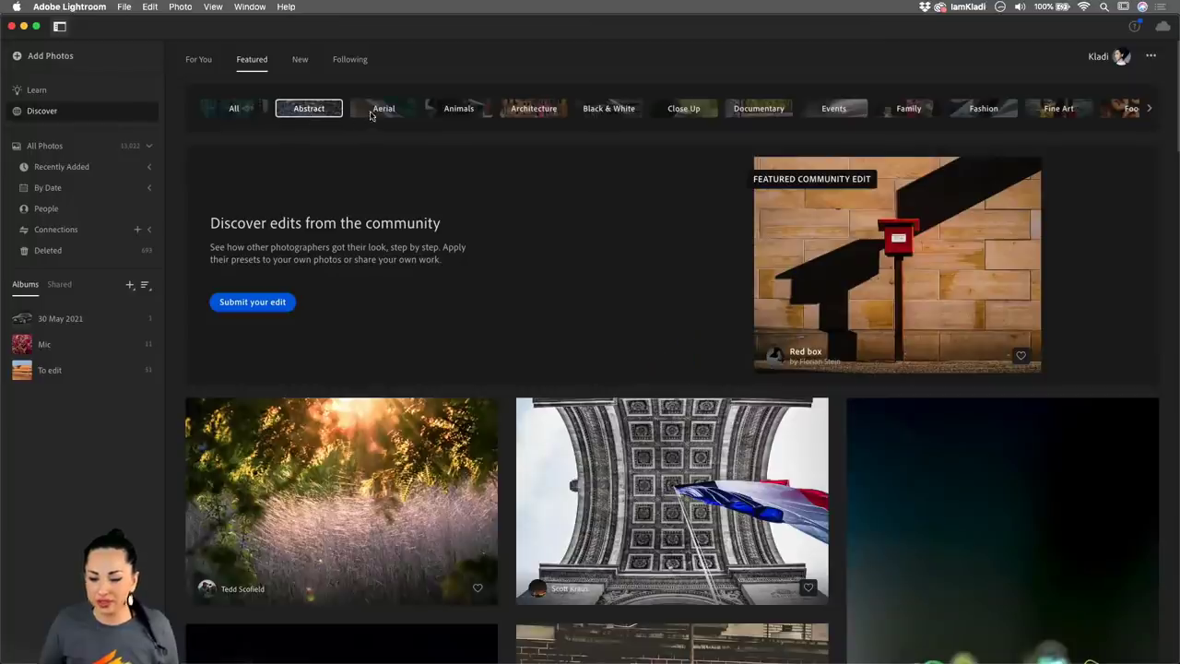
{"action": "left_click", "coordinate": [374, 111]}
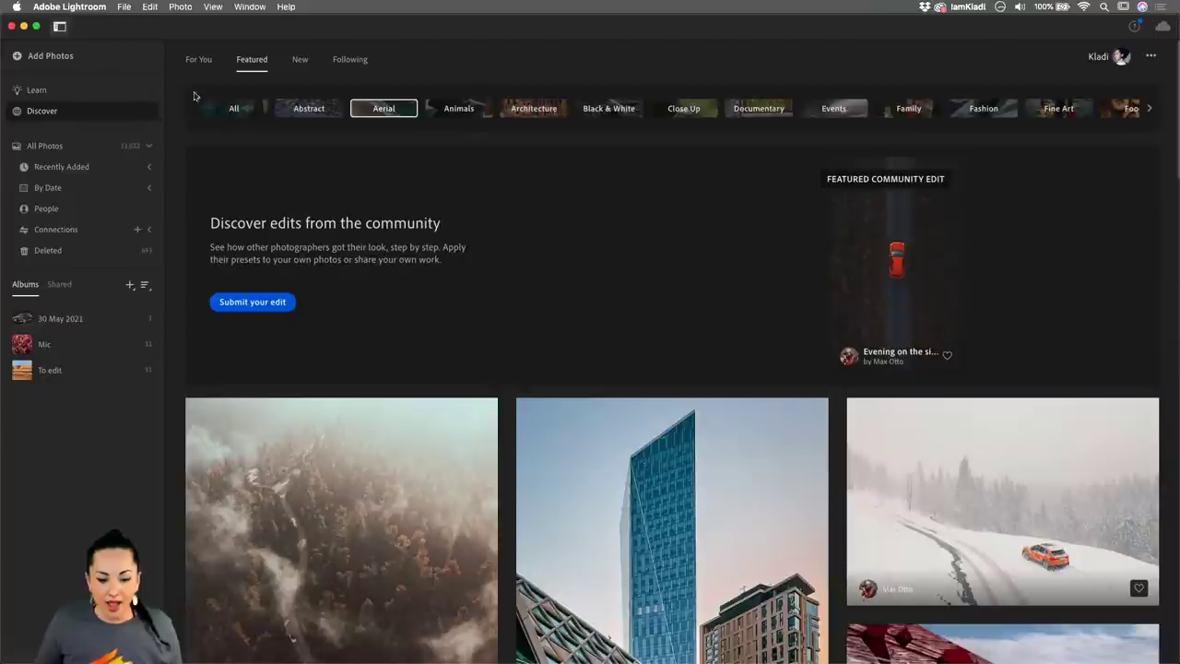
- Open Lightroom's Learn section and browse the For You, Featured and Trending tutorials
{"action": "left_click", "coordinate": [37, 91]}
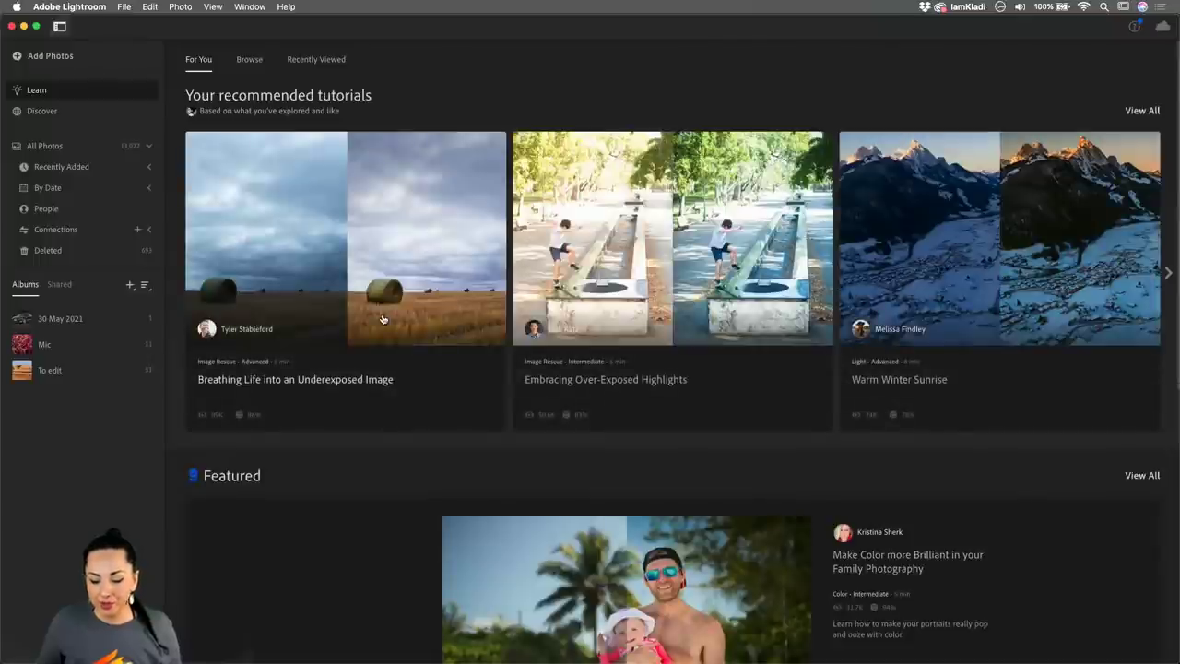
{"action": "scroll", "coordinate": [377, 427], "scroll_direction": "down", "scroll_amount": 3}
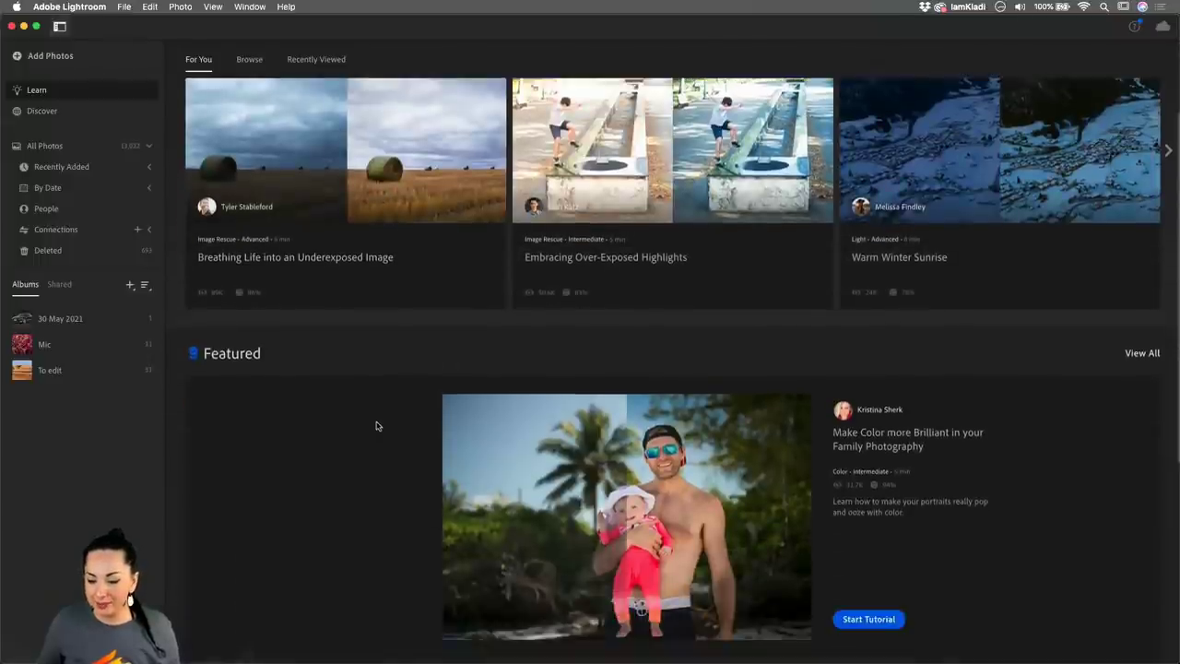
{"action": "scroll", "coordinate": [366, 429], "scroll_direction": "down", "scroll_amount": 8}
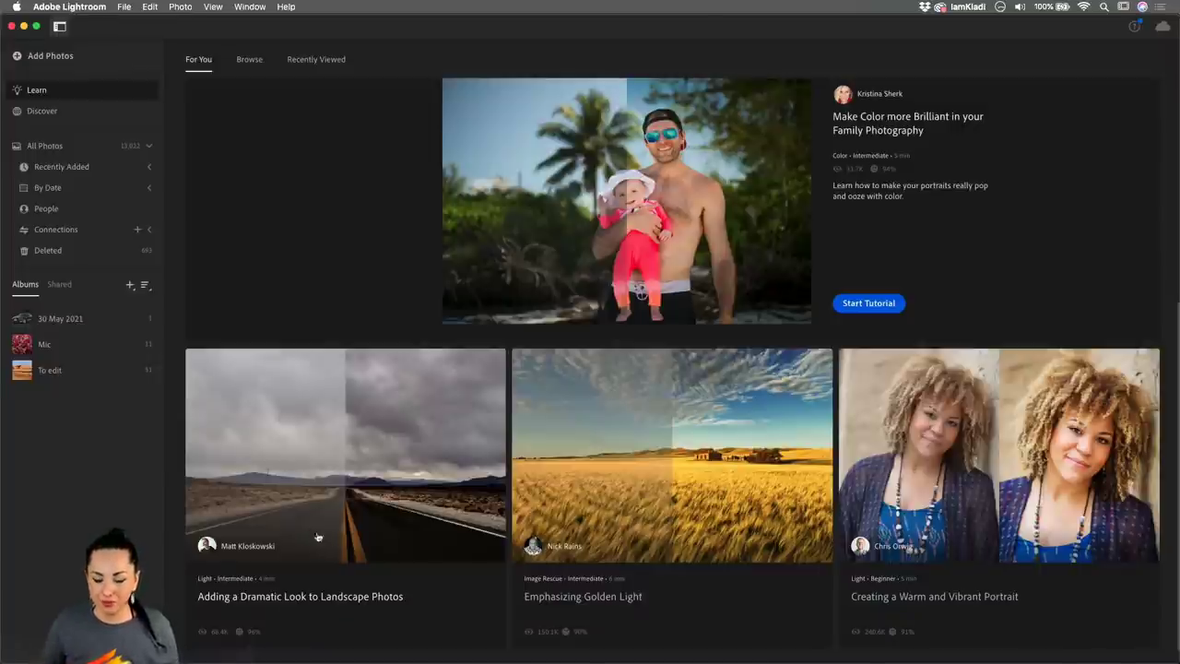
{"action": "scroll", "coordinate": [435, 493], "scroll_direction": "down", "scroll_amount": 1}
{"action": "scroll", "coordinate": [435, 495], "scroll_direction": "down", "scroll_amount": 10}
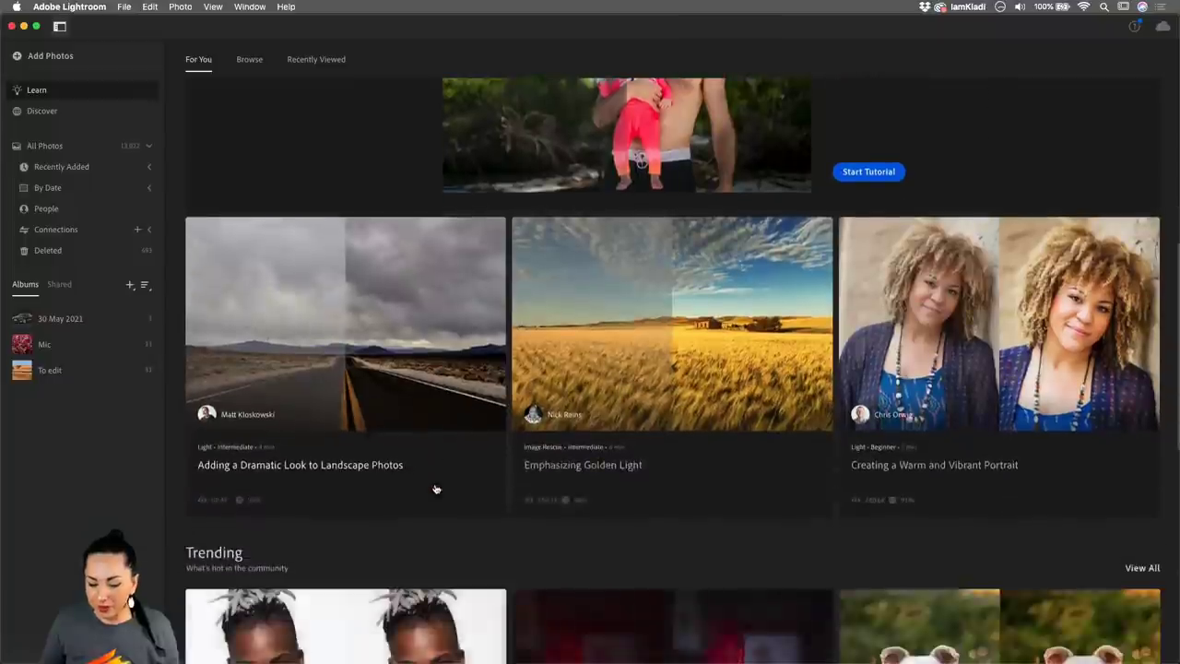
{"action": "scroll", "coordinate": [435, 489], "scroll_direction": "down", "scroll_amount": 1}
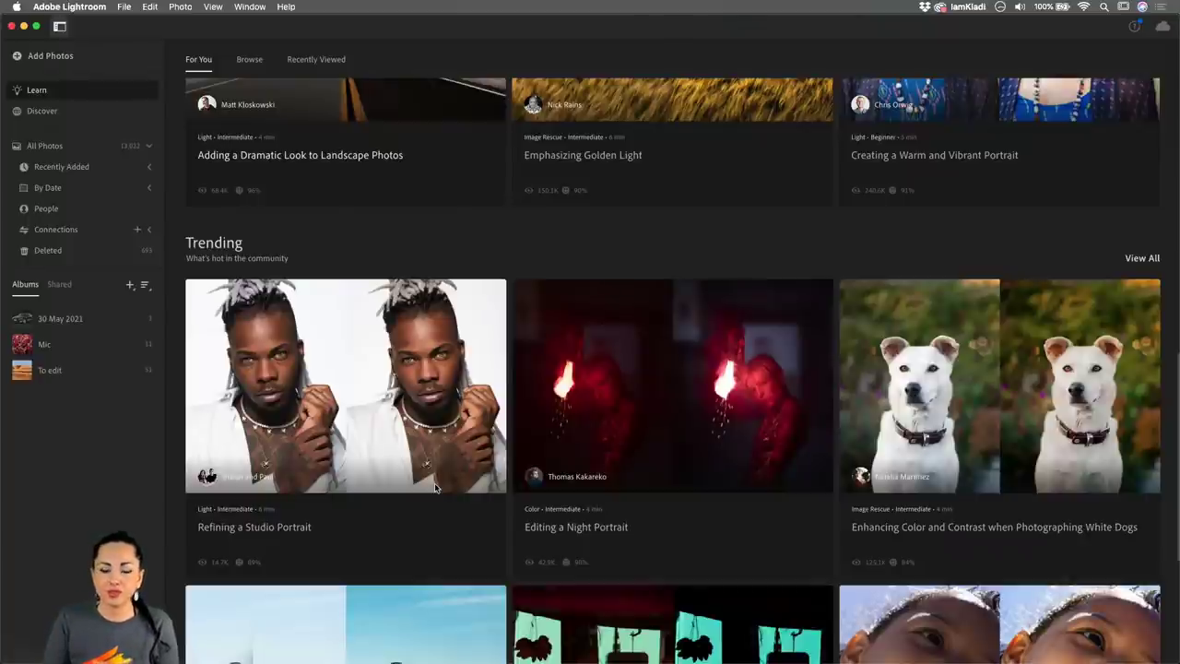
{"action": "scroll", "coordinate": [436, 488], "scroll_direction": "down", "scroll_amount": 11}
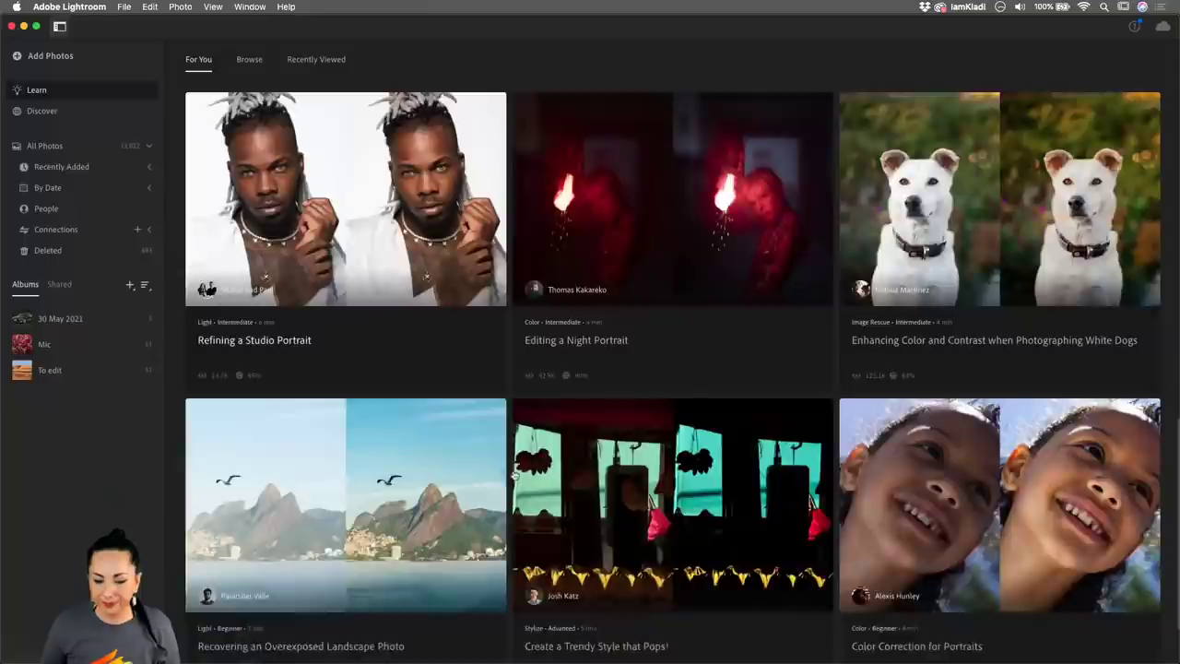
{"action": "scroll", "coordinate": [511, 484], "scroll_direction": "up", "scroll_amount": 10}
{"action": "scroll", "coordinate": [494, 497], "scroll_direction": "up", "scroll_amount": 3}
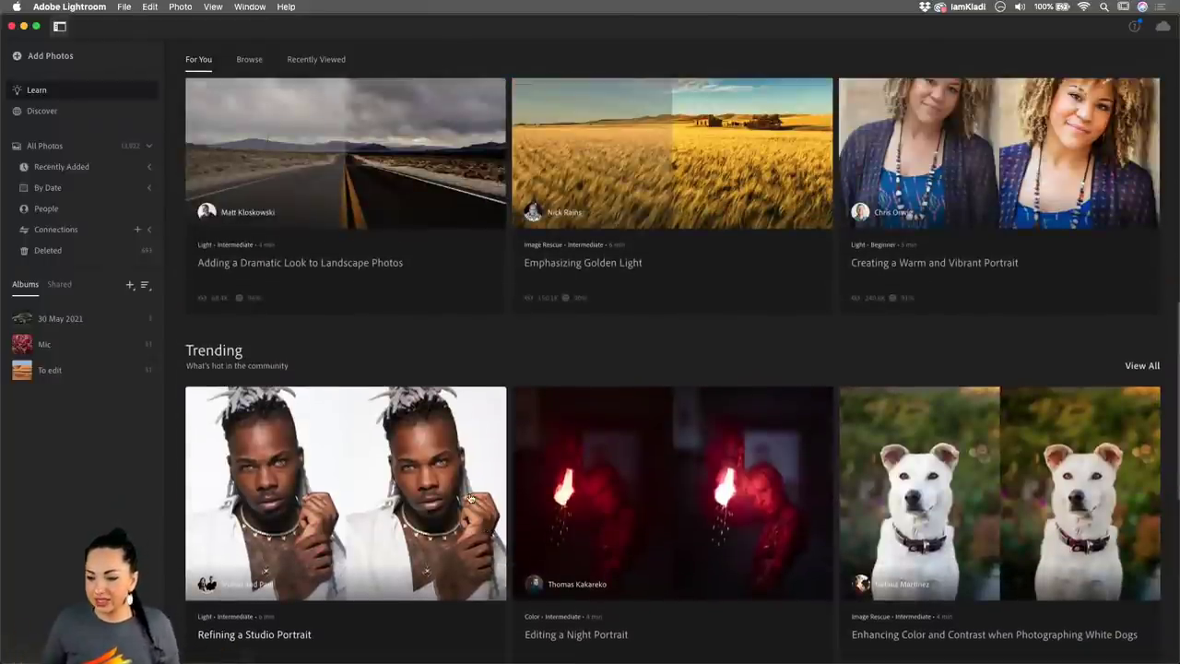
{"action": "left_click", "coordinate": [59, 31]}
{"action": "left_click", "coordinate": [59, 31]}
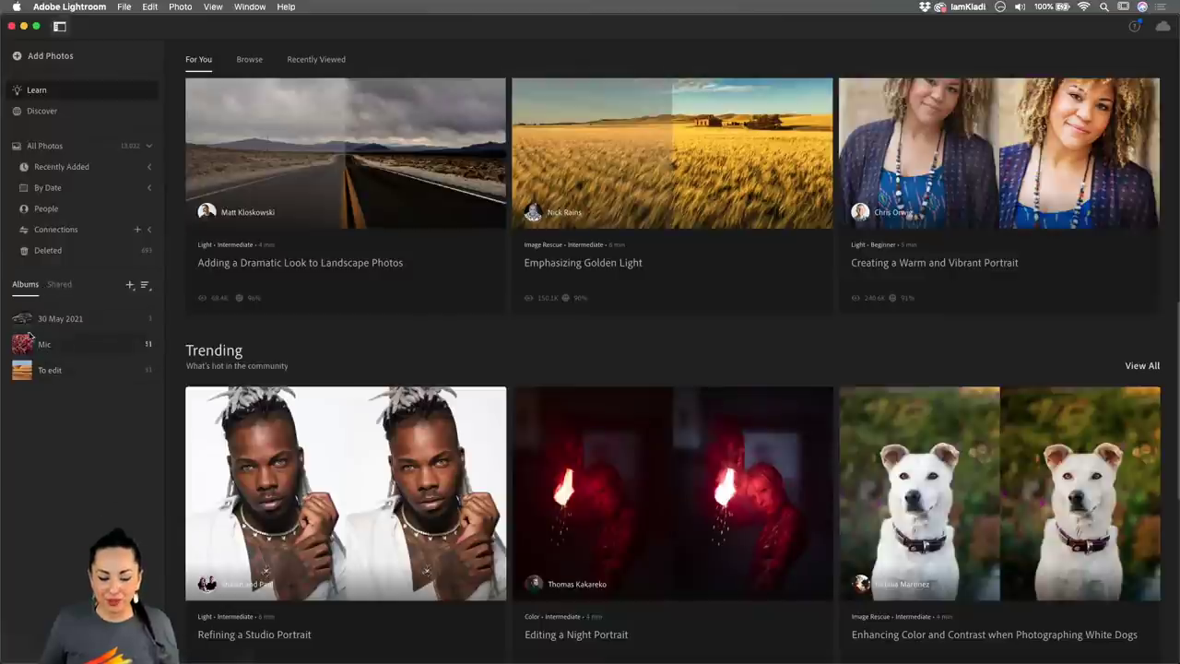
{"action": "left_click", "coordinate": [130, 289]}
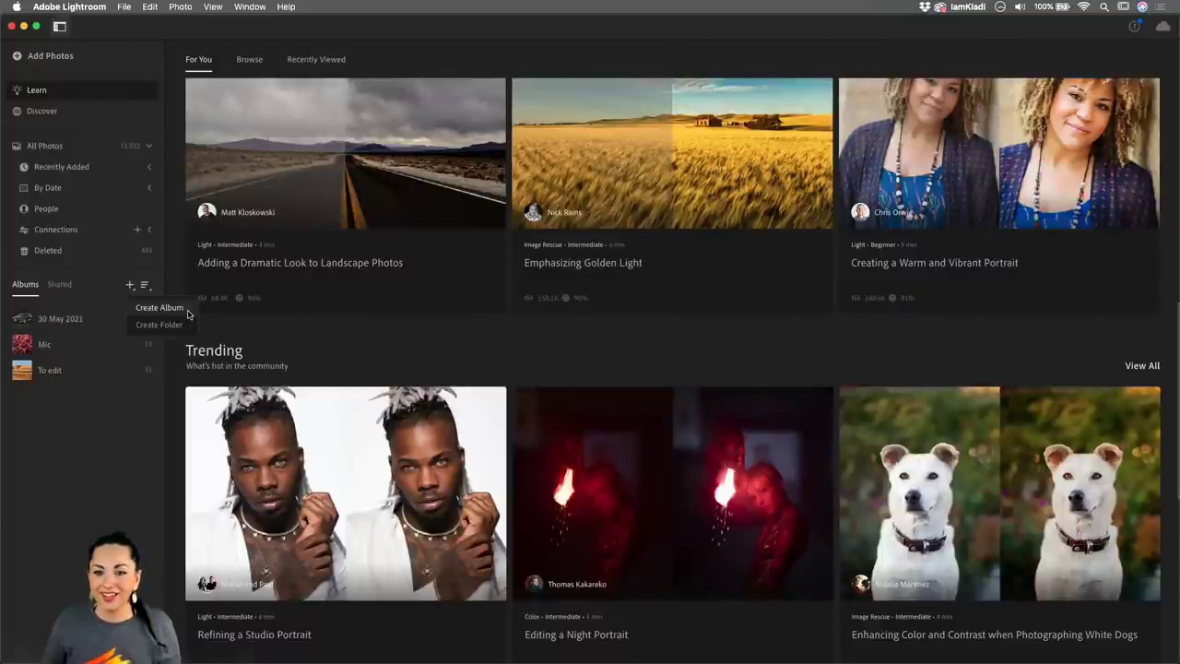
{"action": "left_click", "coordinate": [66, 274]}
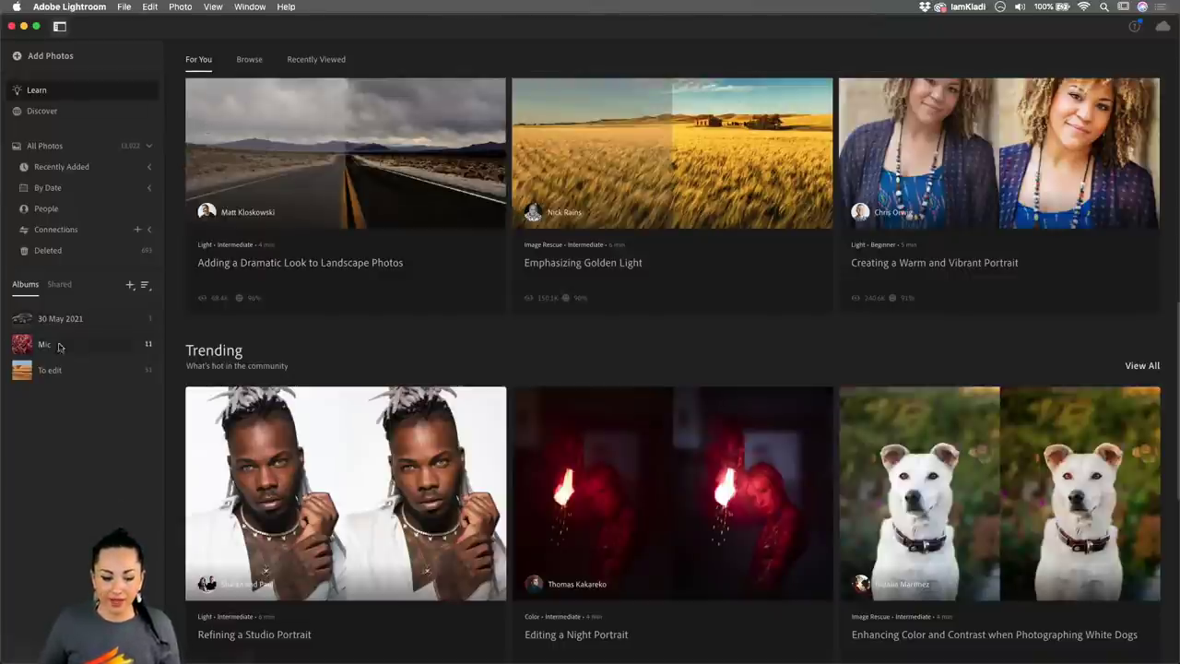
- Open the 'To edit' album and show the DNG cliff-and-sea photo in Detail view
{"action": "left_click", "coordinate": [57, 376]}
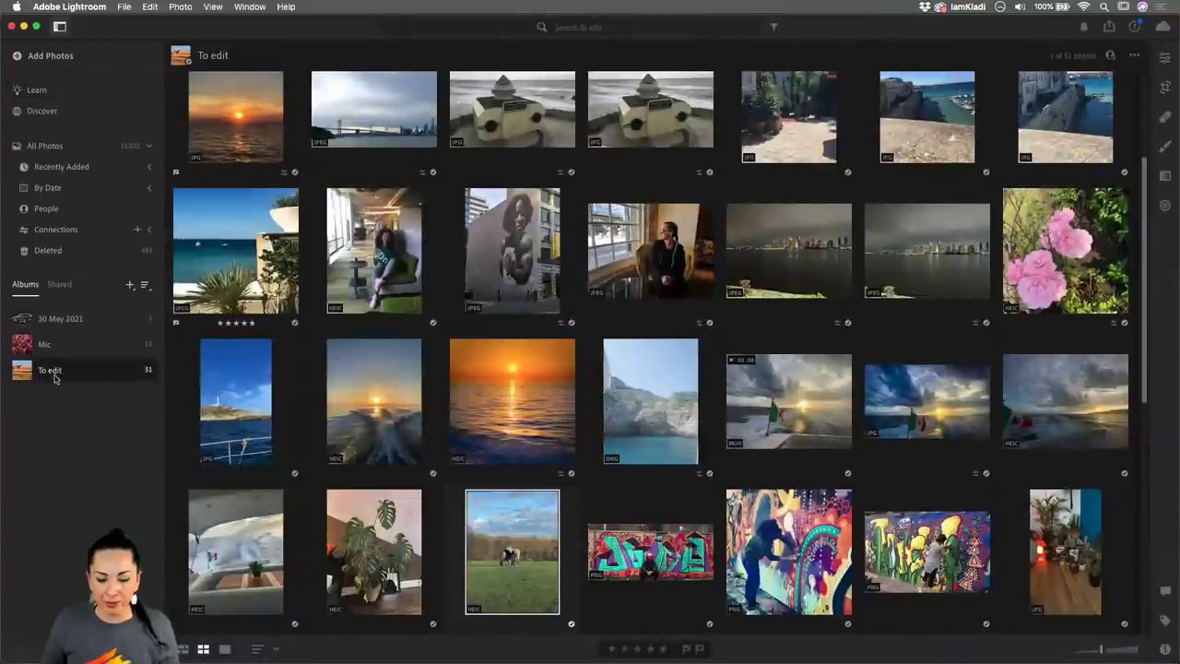
{"action": "scroll", "coordinate": [512, 283], "scroll_direction": "up", "scroll_amount": 3}
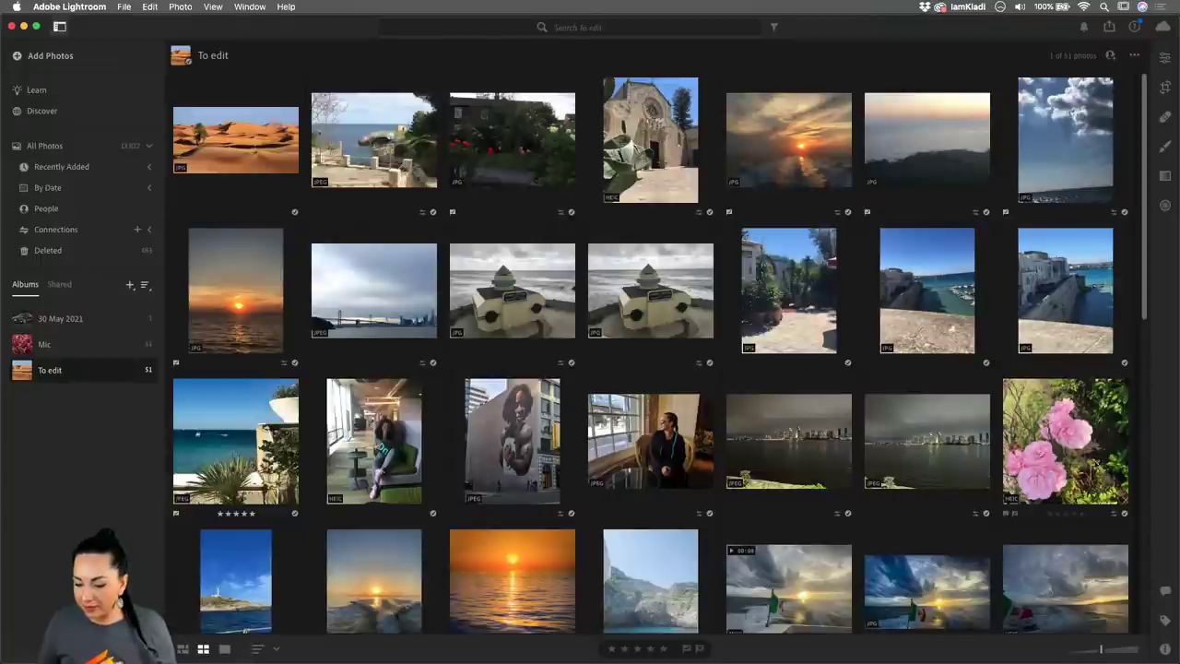
{"action": "scroll", "coordinate": [887, 484], "scroll_direction": "down", "scroll_amount": 3}
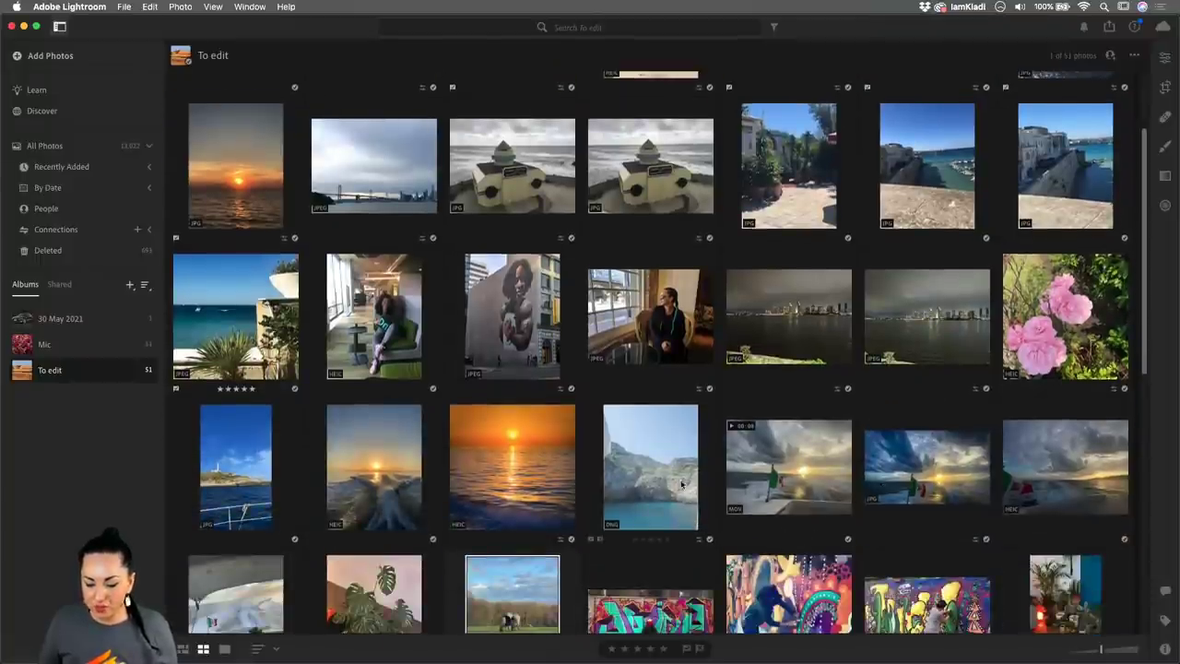
{"action": "left_click", "coordinate": [652, 498]}
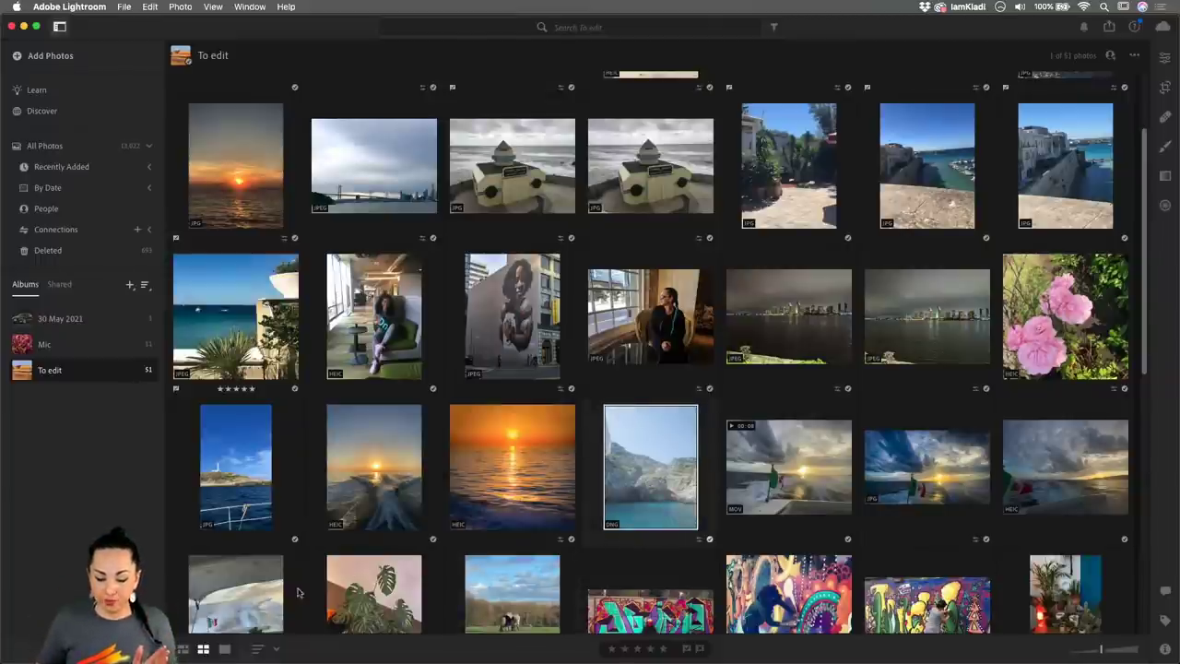
{"action": "left_click", "coordinate": [224, 649]}
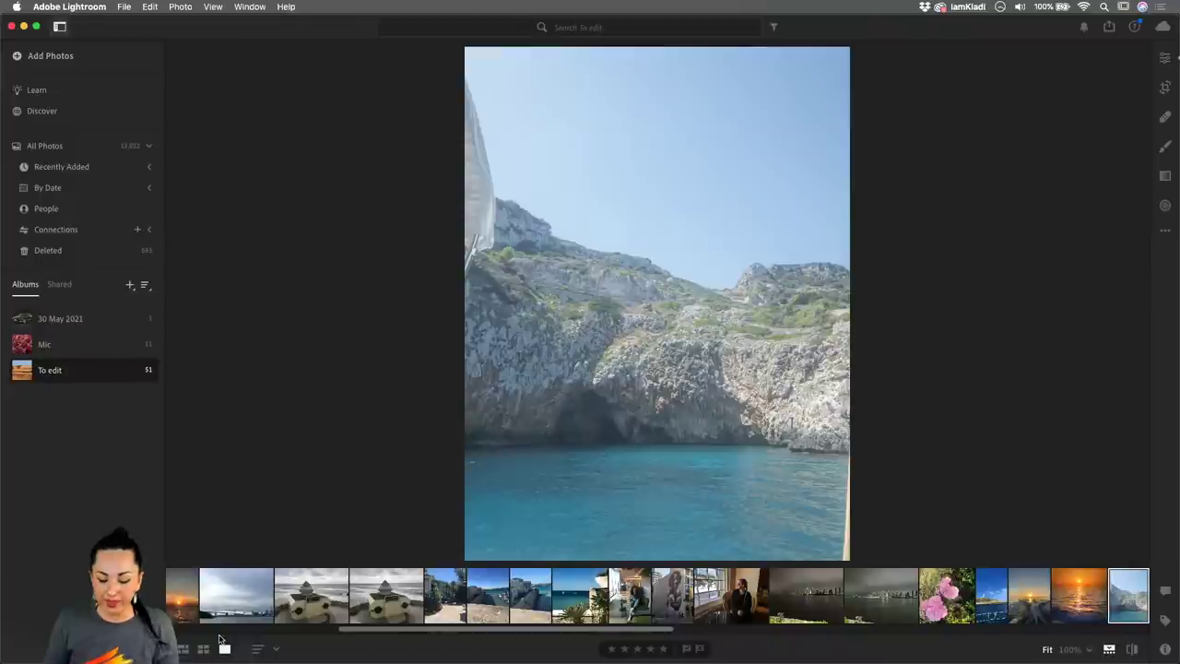
- Press G to switch back to the 'To edit' album's thumbnail grid
{"action": "key", "text": "g"}
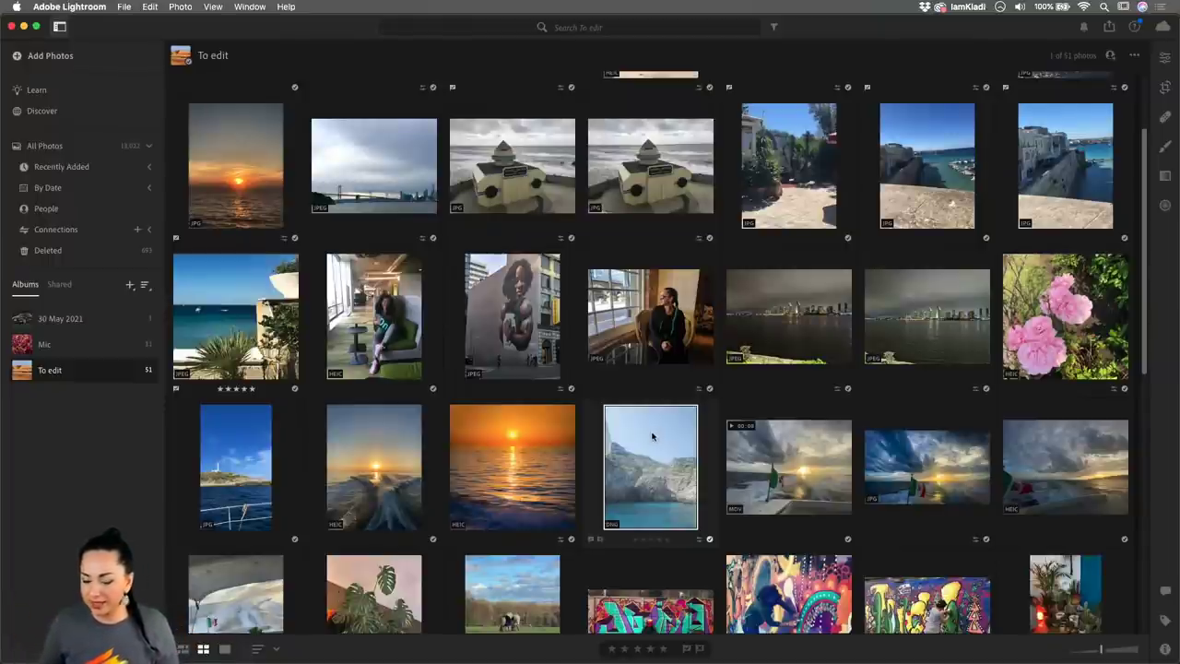
{"action": "left_click", "coordinate": [1165, 61]}
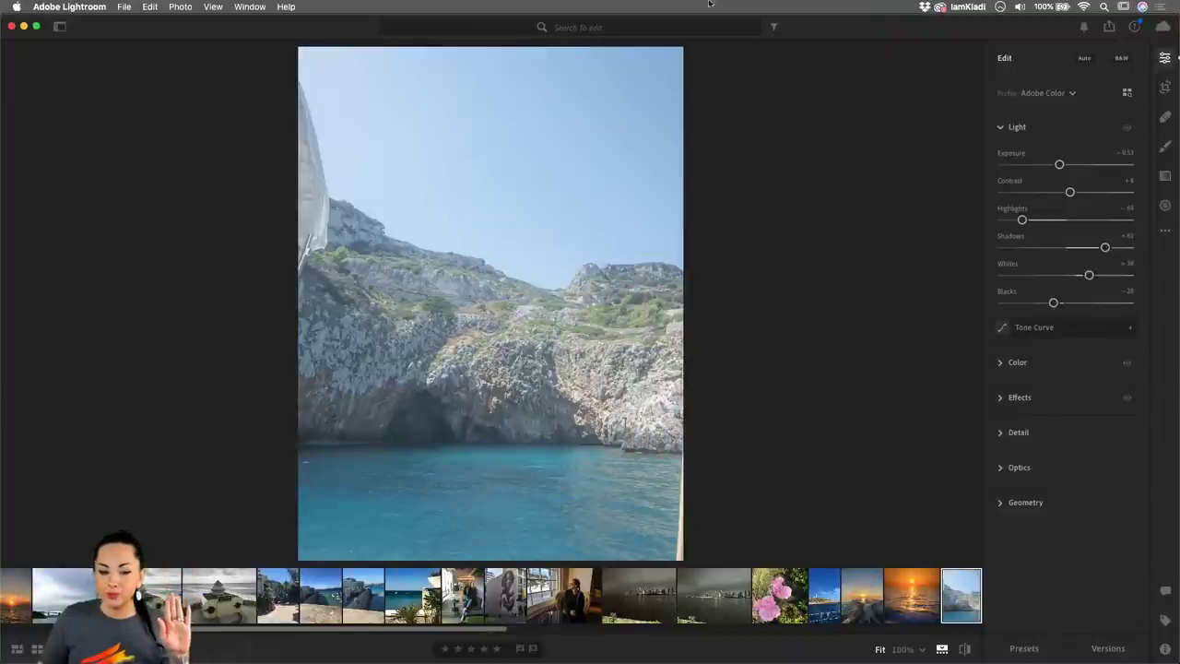
{"action": "left_click", "coordinate": [60, 29]}
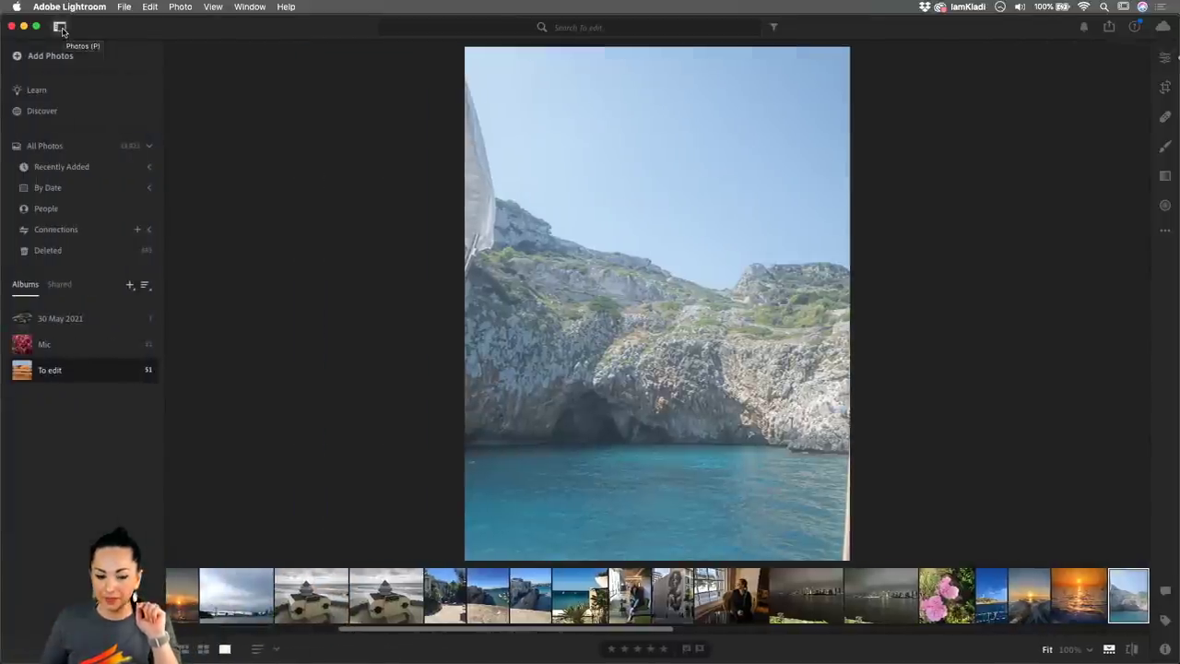
{"action": "left_click", "coordinate": [60, 29]}
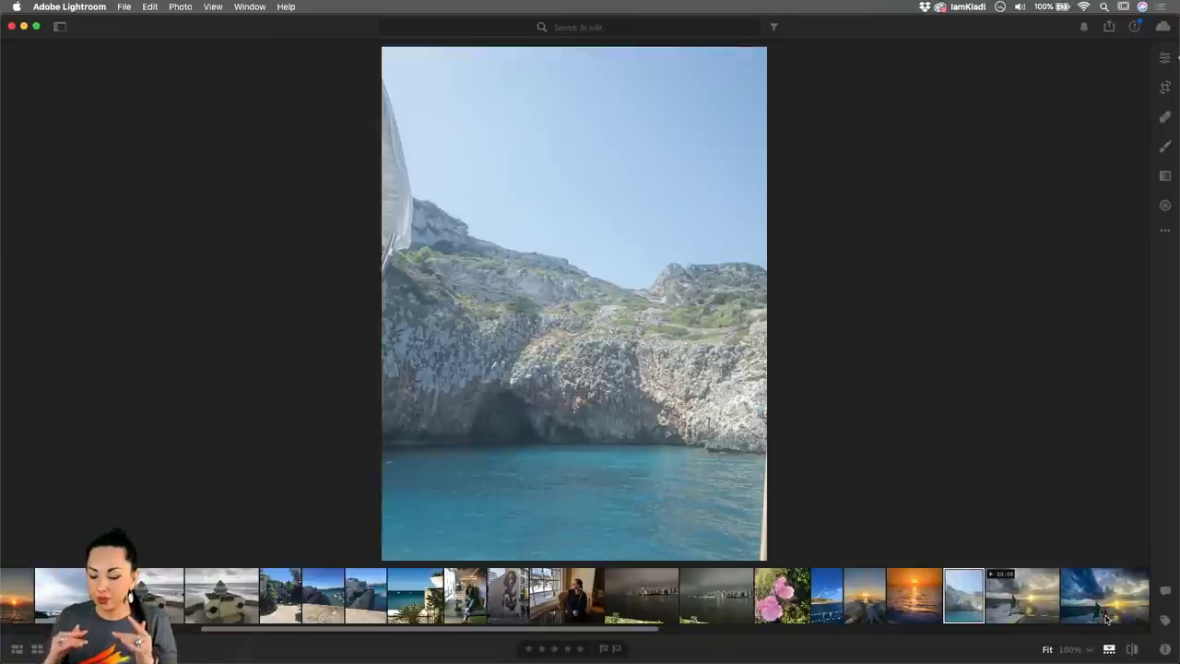
{"action": "left_click", "coordinate": [1109, 649]}
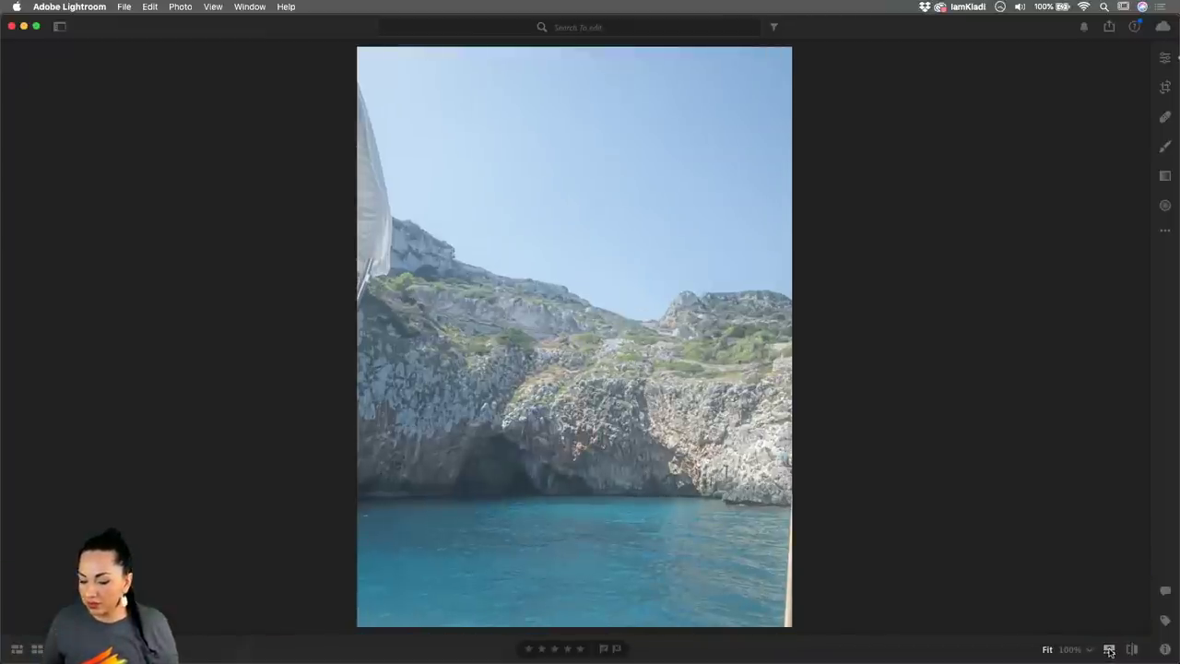
{"action": "left_click", "coordinate": [1109, 650]}
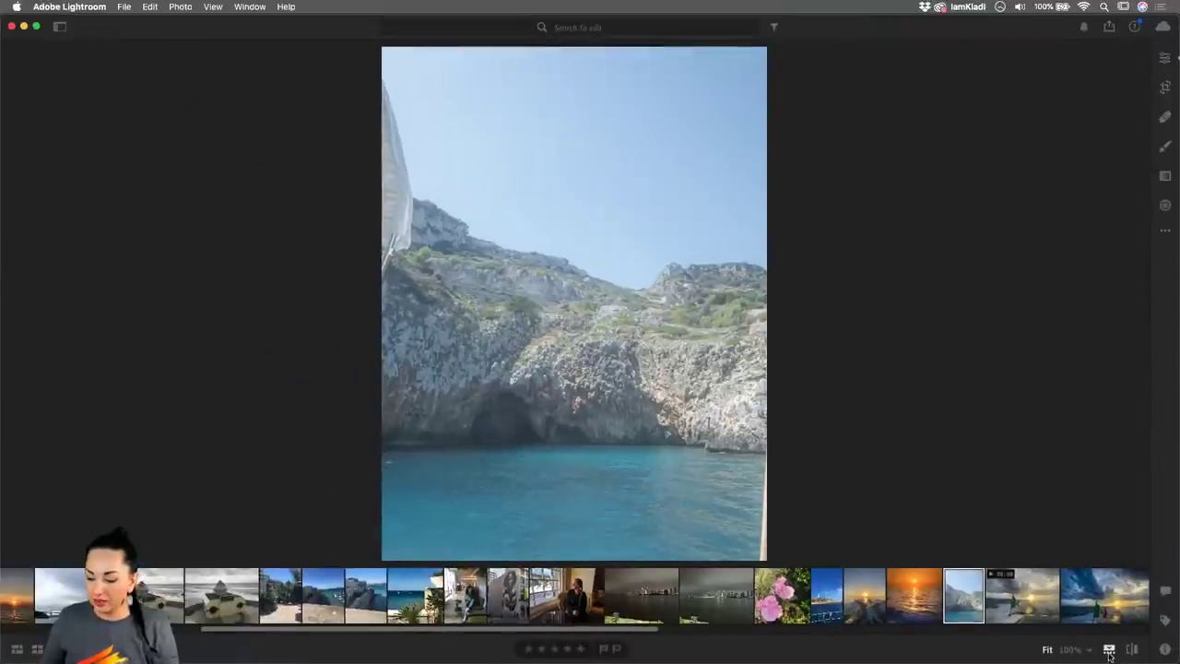
- Toggle off the bottom-right filmstrip so the sea-cliff photo fills the view
{"action": "left_click", "coordinate": [1109, 653]}
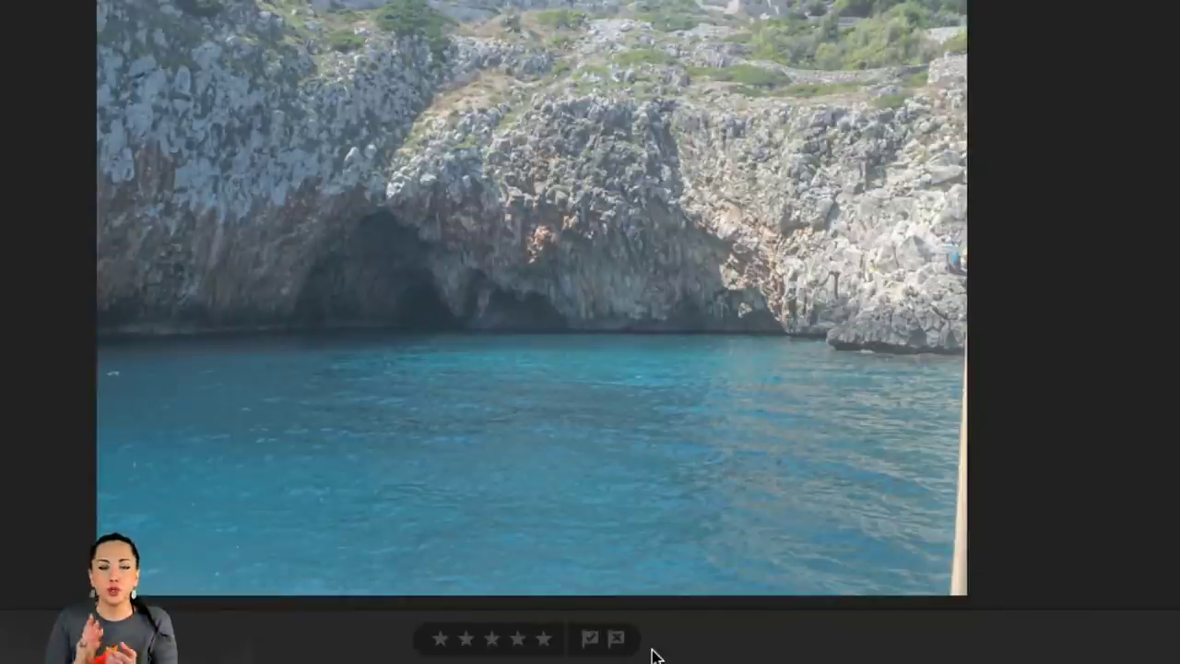
{"action": "left_click", "coordinate": [595, 642]}
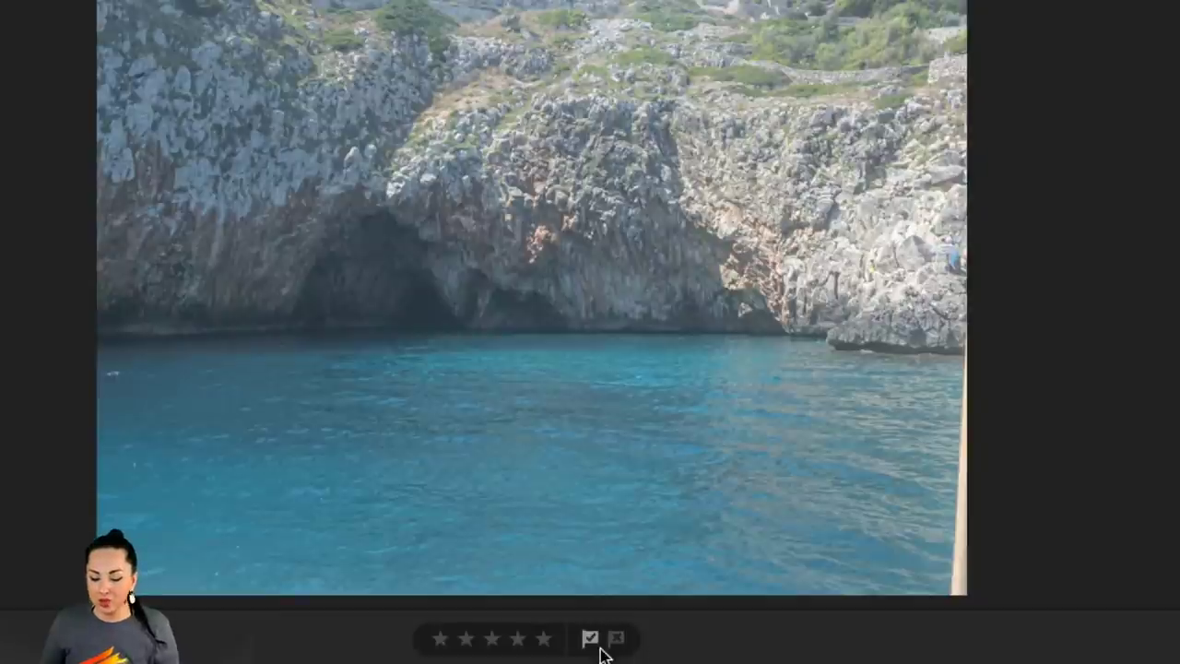
{"action": "left_click", "coordinate": [591, 639]}
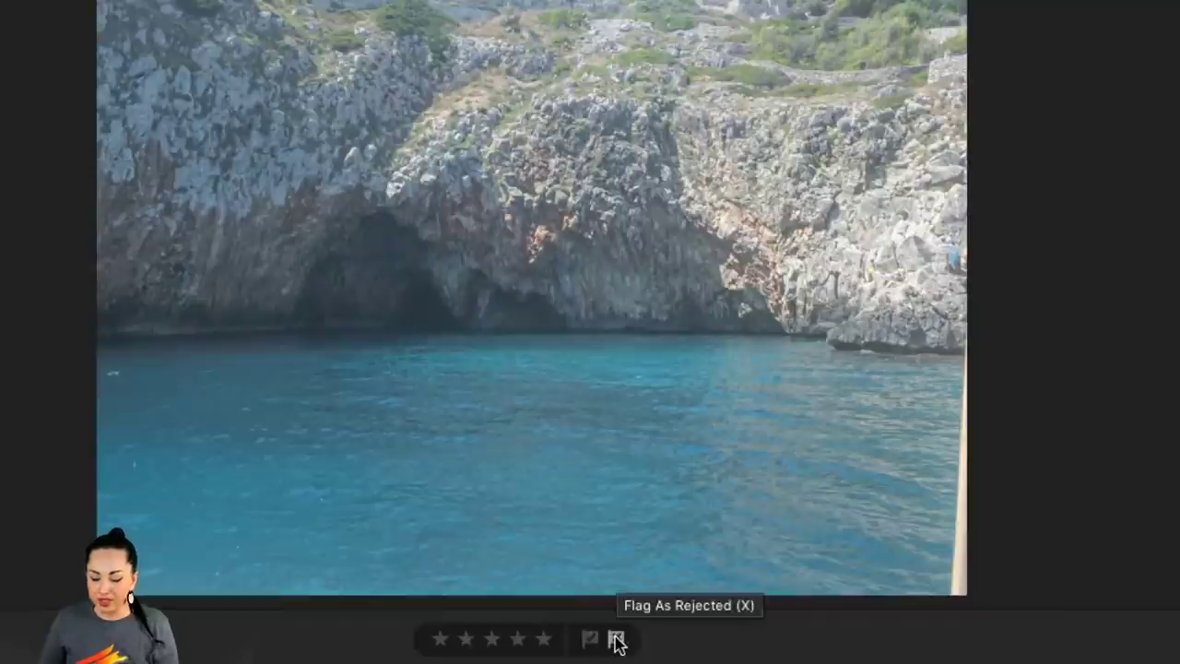
{"action": "left_click", "coordinate": [616, 639]}
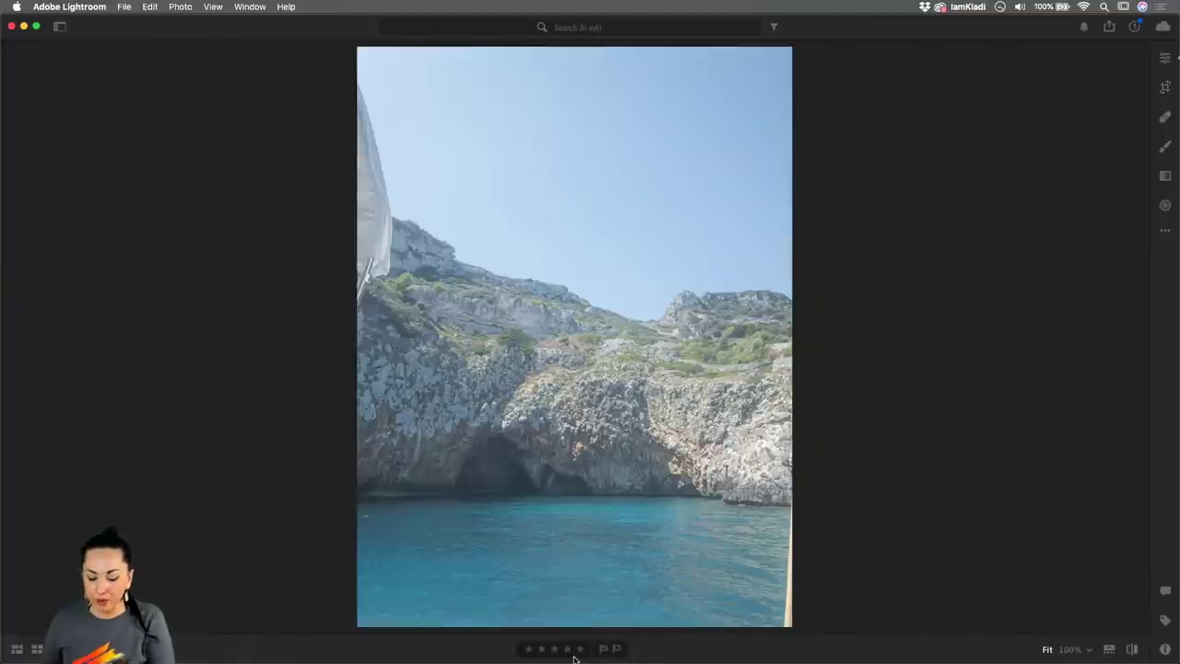
{"action": "key", "text": "g"}
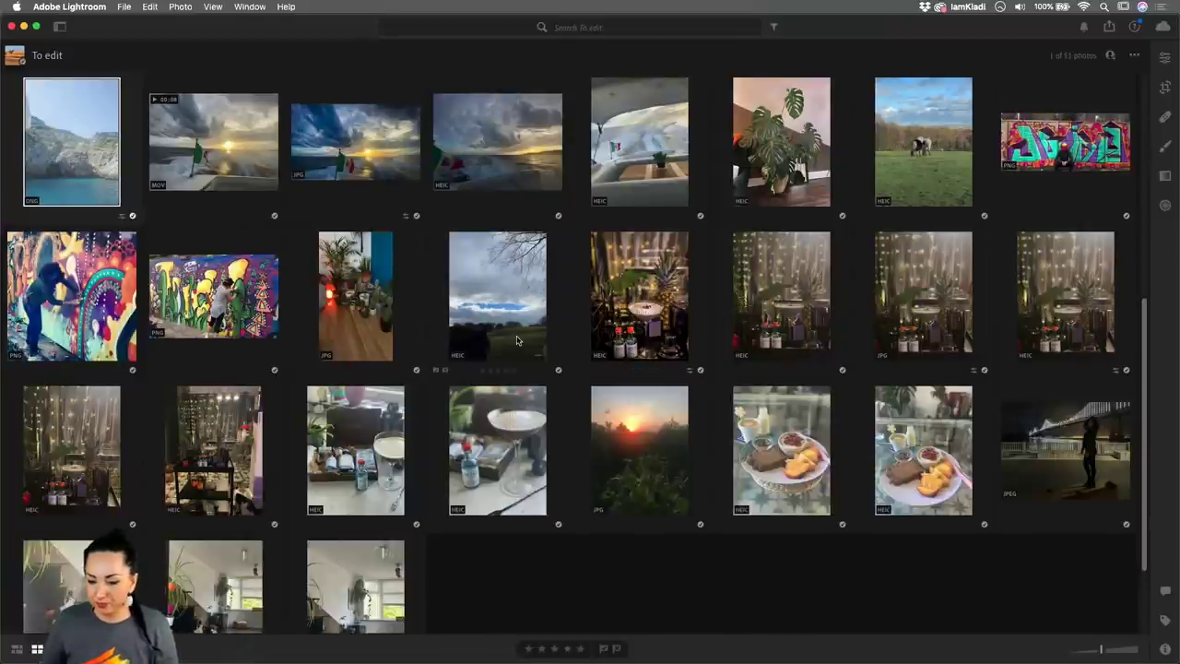
{"action": "scroll", "coordinate": [583, 450], "scroll_direction": "up", "scroll_amount": 3}
{"action": "scroll", "coordinate": [577, 479], "scroll_direction": "up", "scroll_amount": 3}
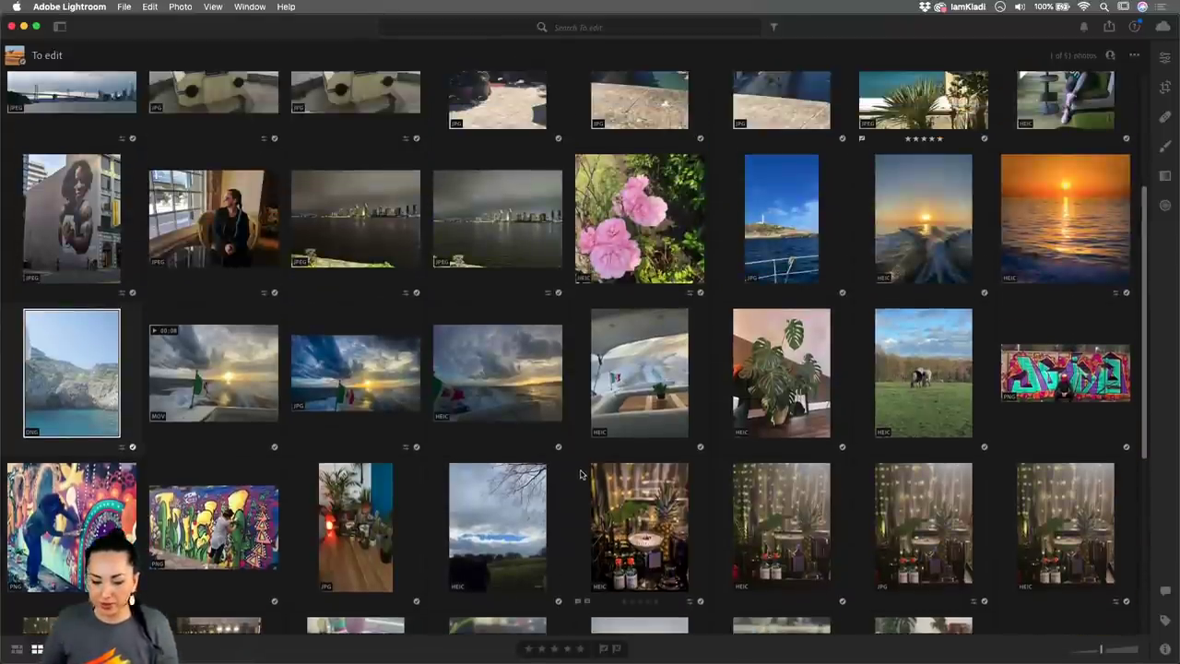
{"action": "scroll", "coordinate": [544, 453], "scroll_direction": "up", "scroll_amount": 4}
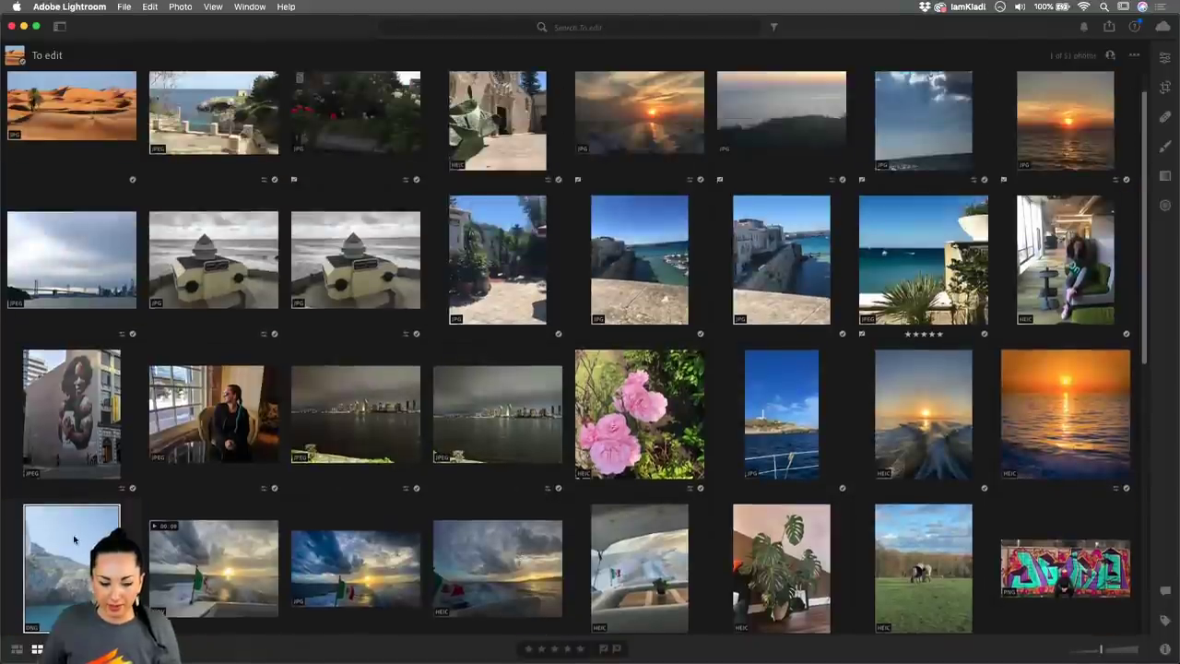
{"action": "key", "text": "d"}
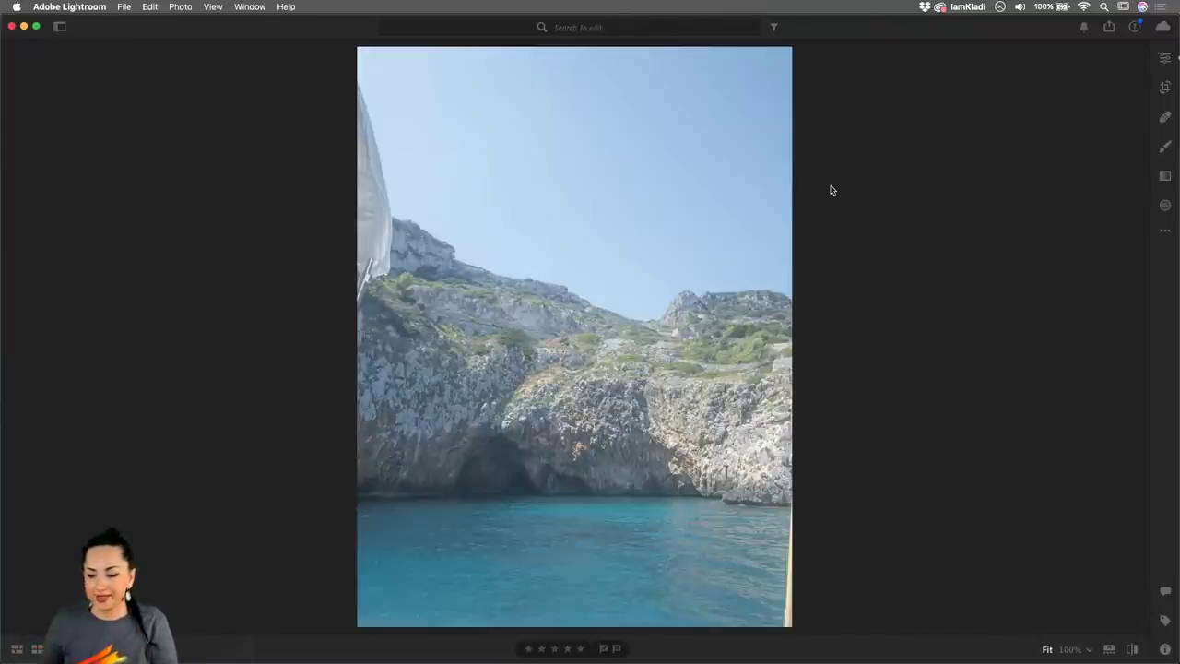
- Open the Edit panel for the cliff photo and check the '...' menu's Reset Edits without choosing it
{"action": "left_click", "coordinate": [1167, 61]}
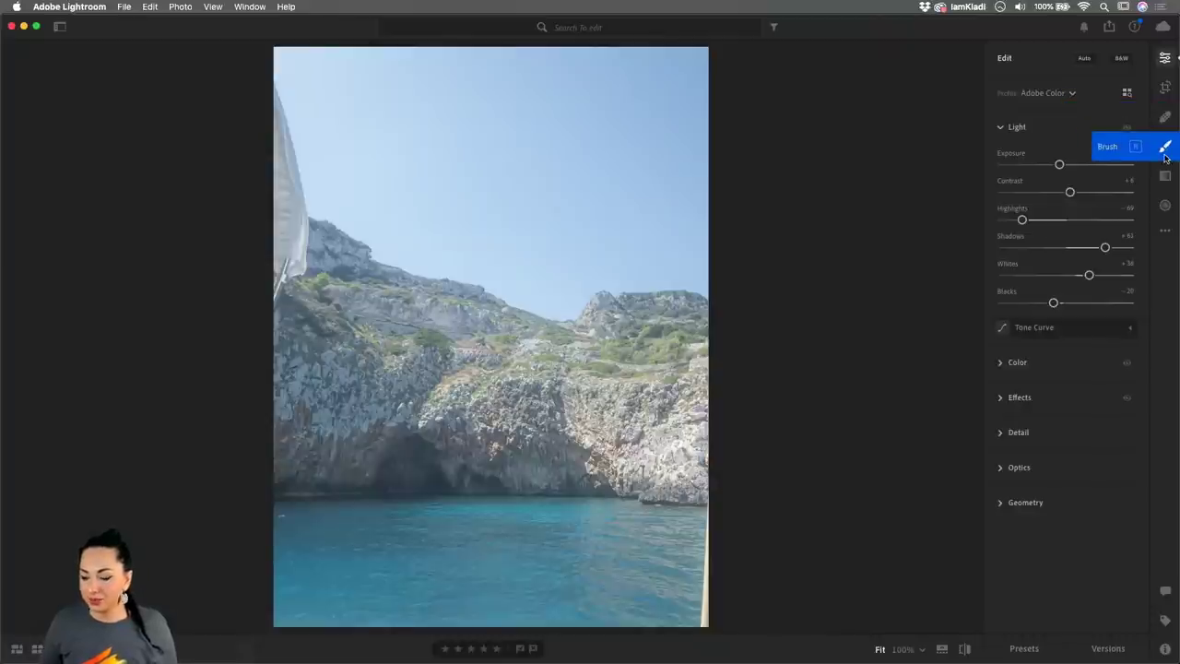
{"action": "left_click", "coordinate": [1165, 233]}
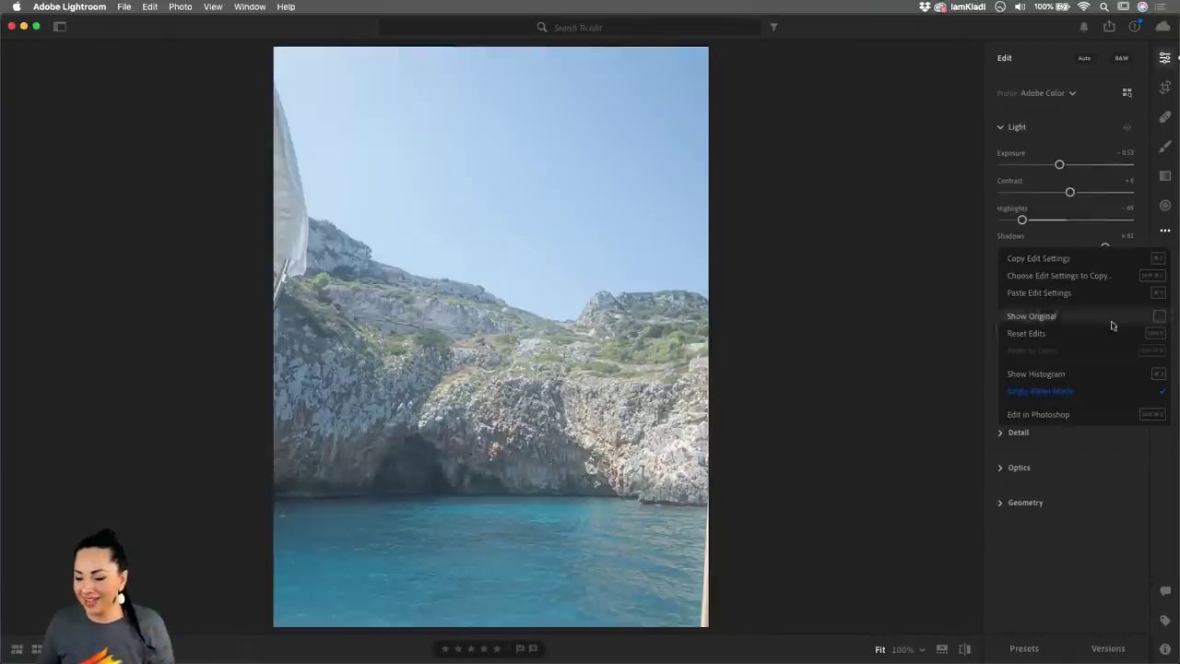
{"action": "left_click", "coordinate": [906, 392]}
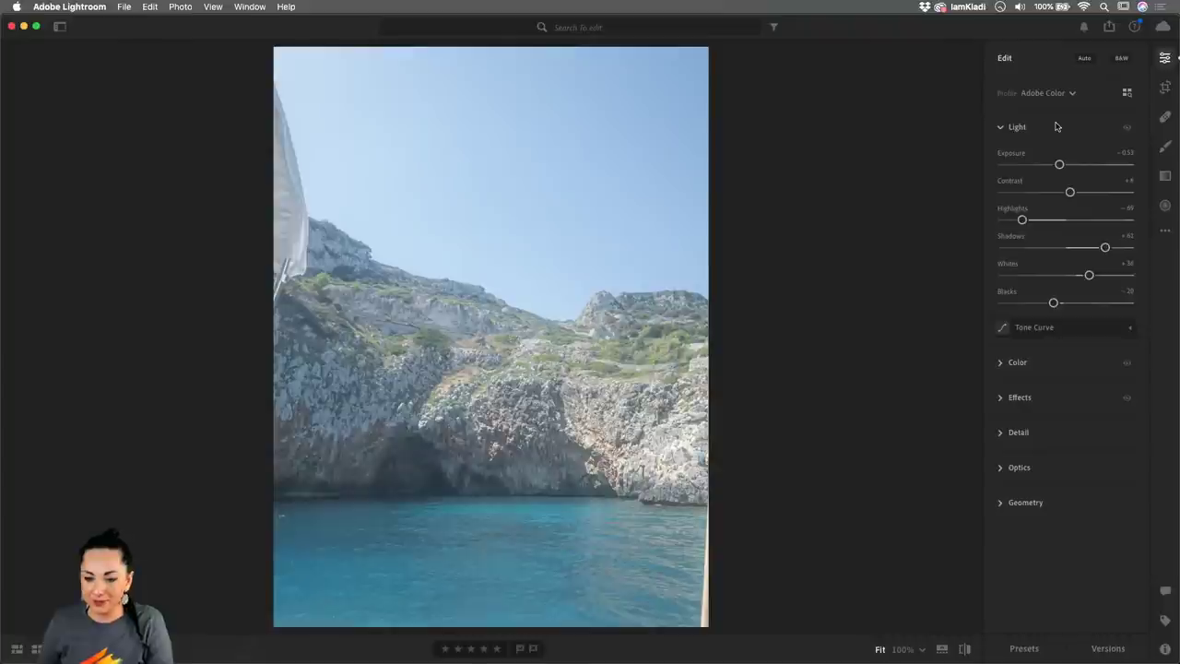
- Switch to grid view with G, browse the album, and reopen the cliff photo alone
{"action": "key", "text": "g"}
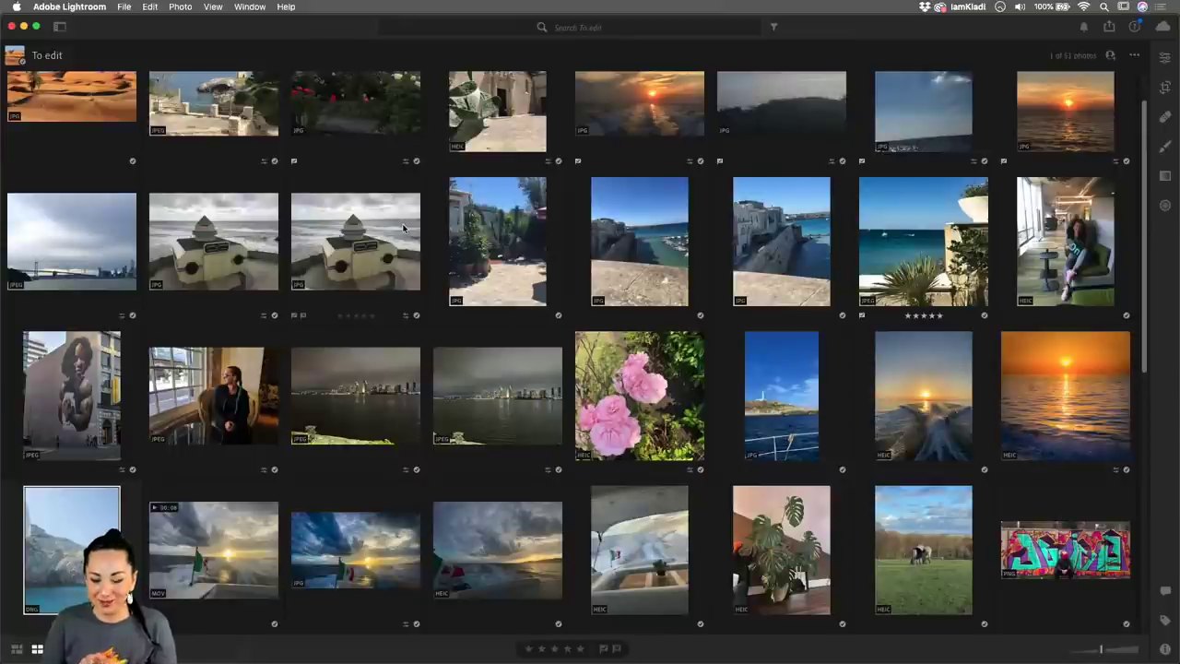
{"action": "scroll", "coordinate": [403, 228], "scroll_direction": "up", "scroll_amount": 2}
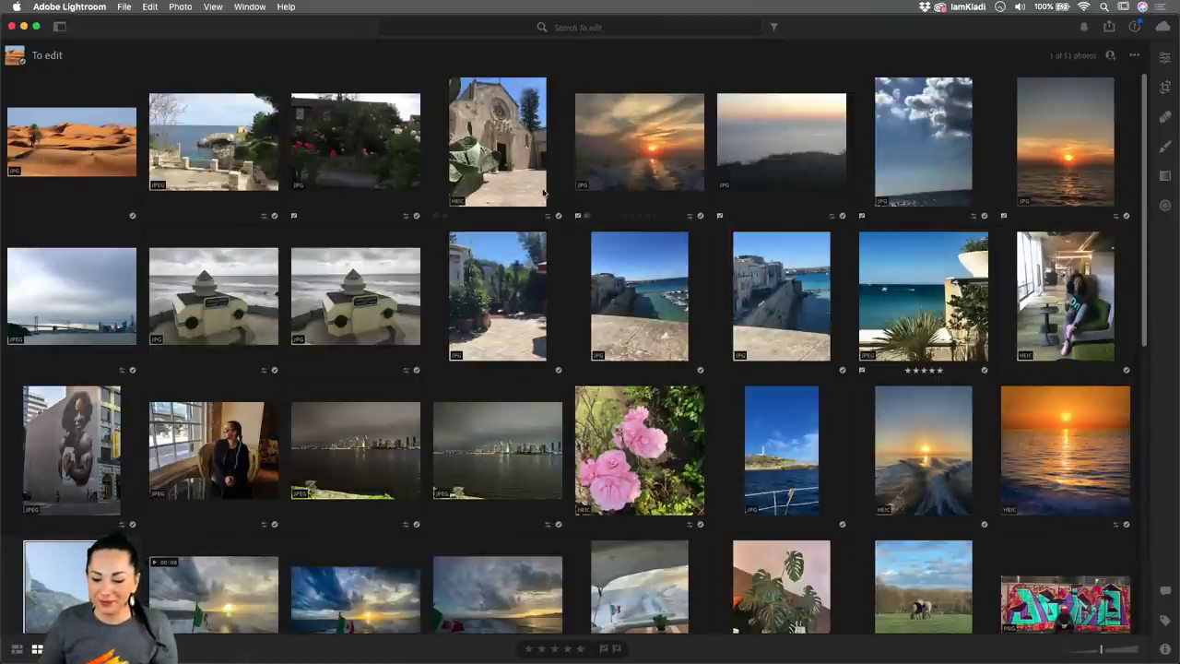
{"action": "scroll", "coordinate": [375, 315], "scroll_direction": "down", "scroll_amount": 5}
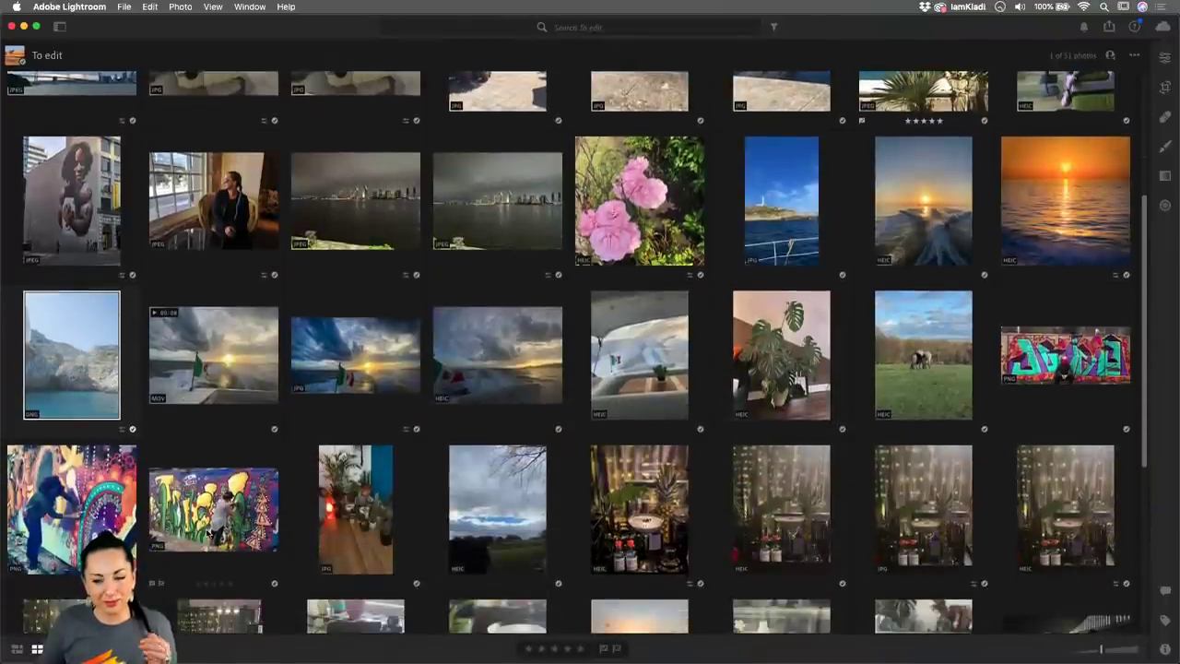
{"action": "scroll", "coordinate": [213, 567], "scroll_direction": "down", "scroll_amount": 5}
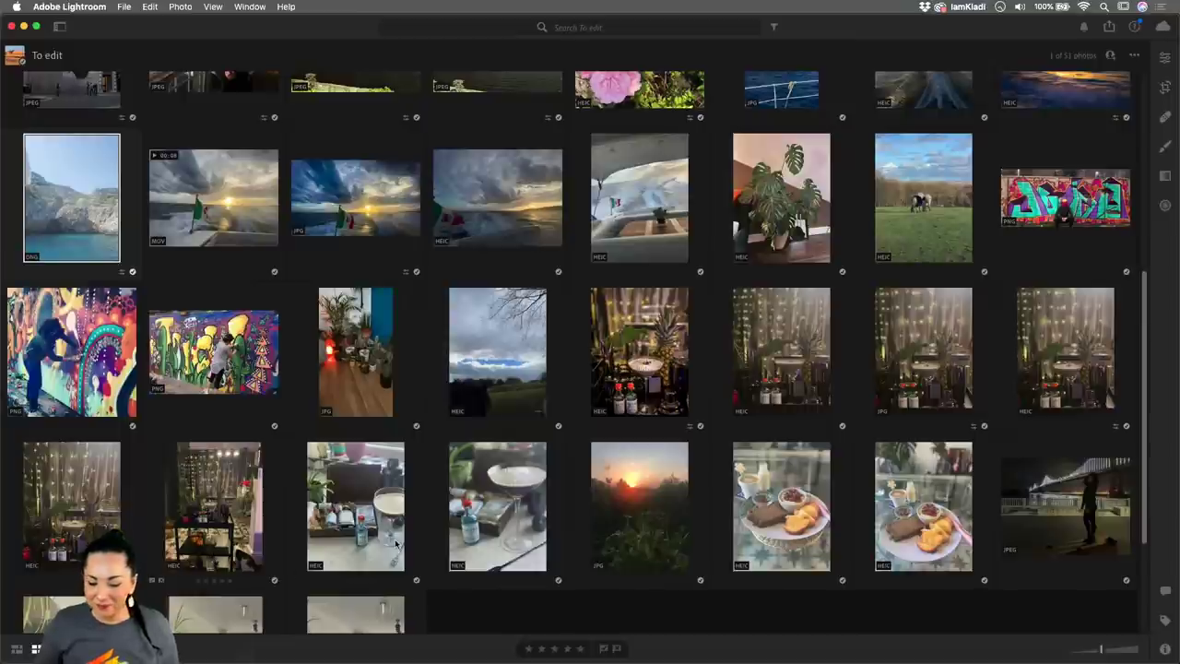
{"action": "scroll", "coordinate": [397, 546], "scroll_direction": "down", "scroll_amount": 3}
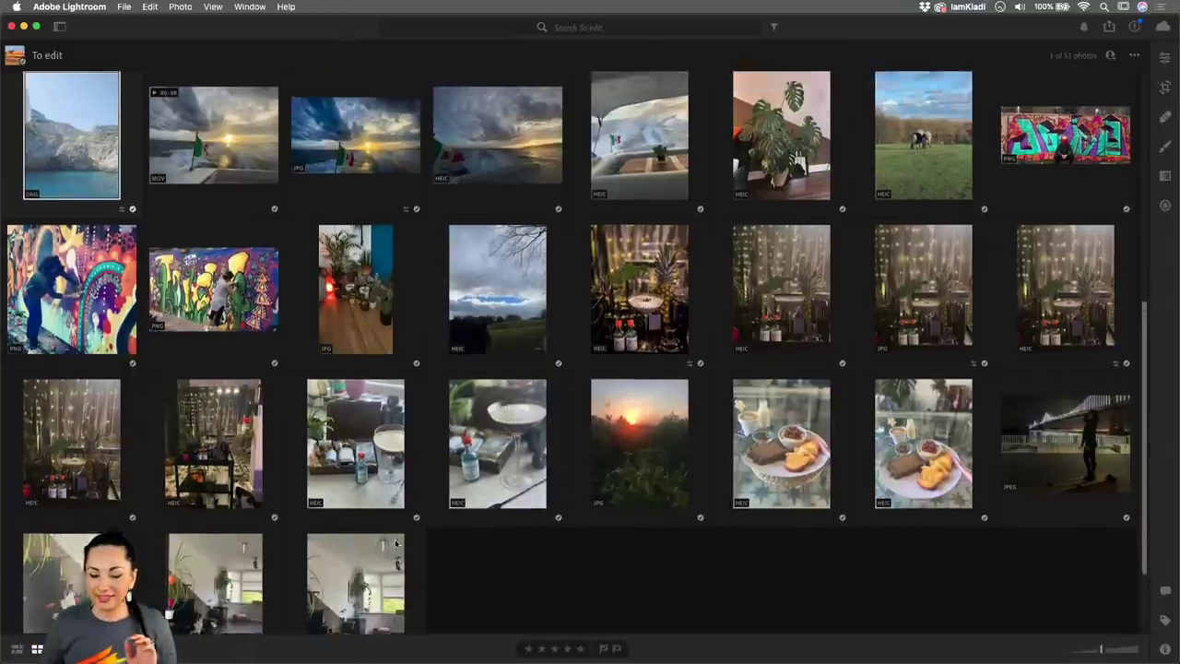
{"action": "scroll", "coordinate": [396, 545], "scroll_direction": "up", "scroll_amount": 15}
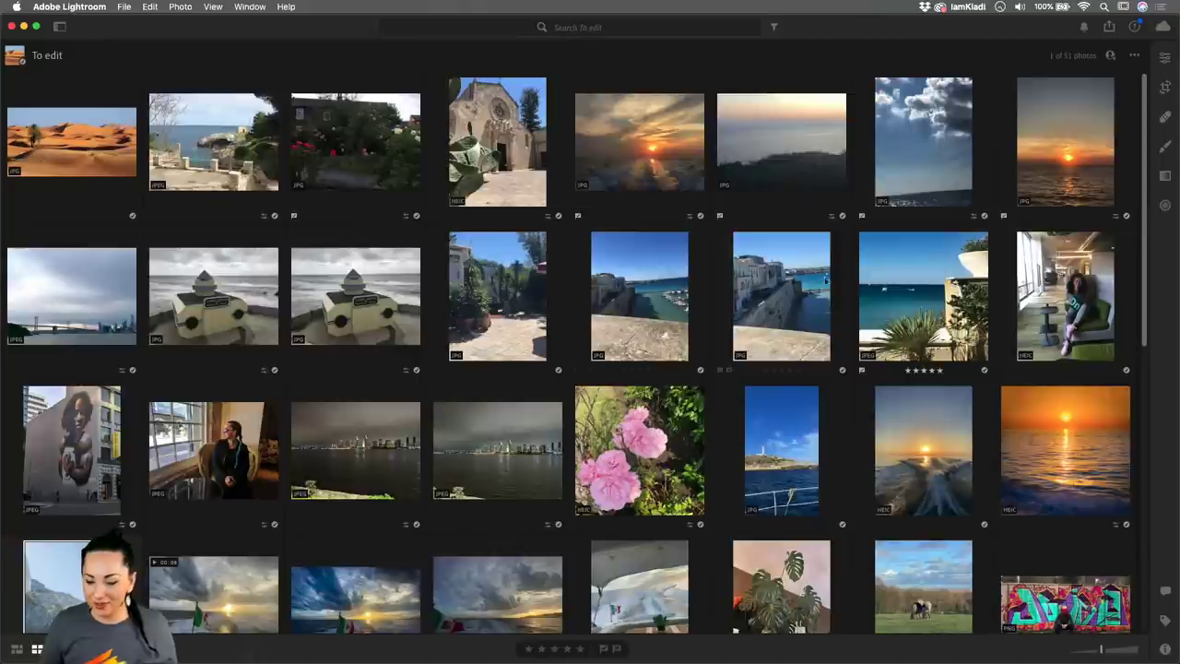
{"action": "scroll", "coordinate": [820, 402], "scroll_direction": "down", "scroll_amount": 2}
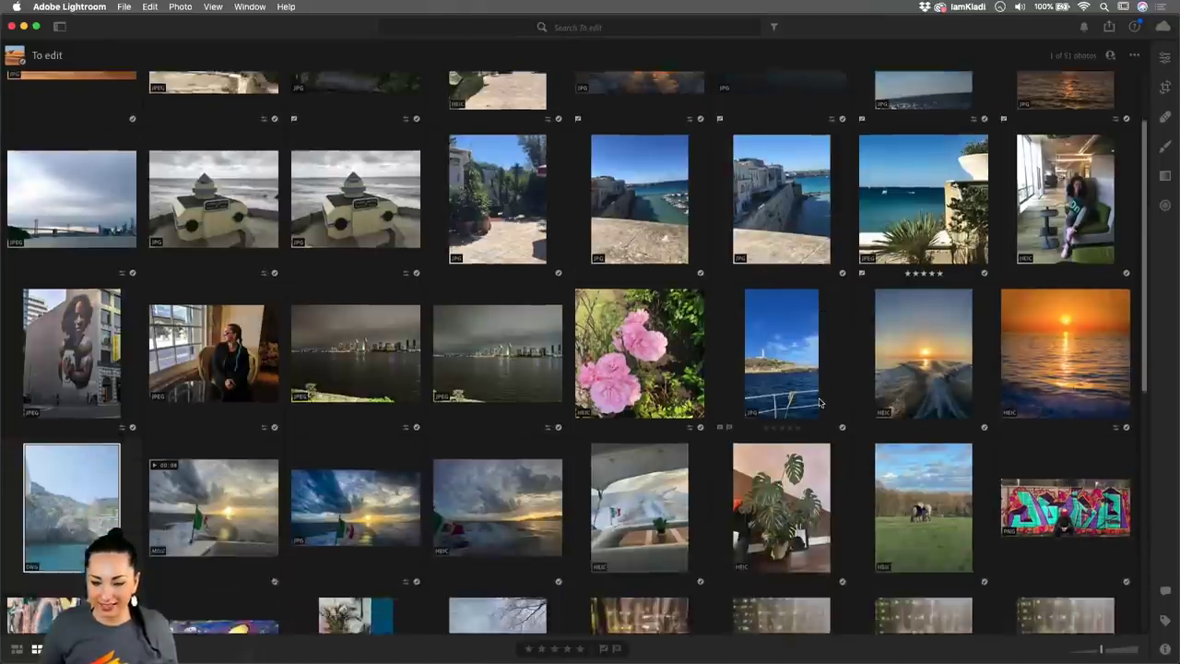
{"action": "scroll", "coordinate": [700, 368], "scroll_direction": "up", "scroll_amount": 2}
{"action": "scroll", "coordinate": [581, 343], "scroll_direction": "down", "scroll_amount": 1}
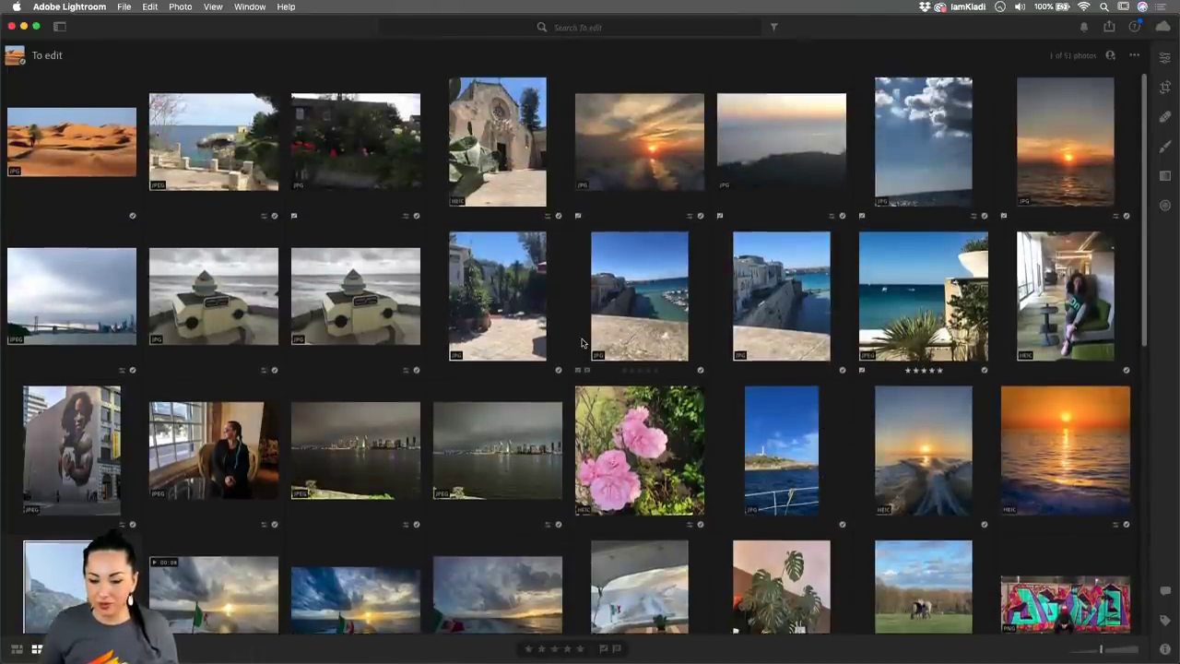
{"action": "scroll", "coordinate": [582, 343], "scroll_direction": "down", "scroll_amount": 3}
{"action": "scroll", "coordinate": [582, 343], "scroll_direction": "down", "scroll_amount": 6}
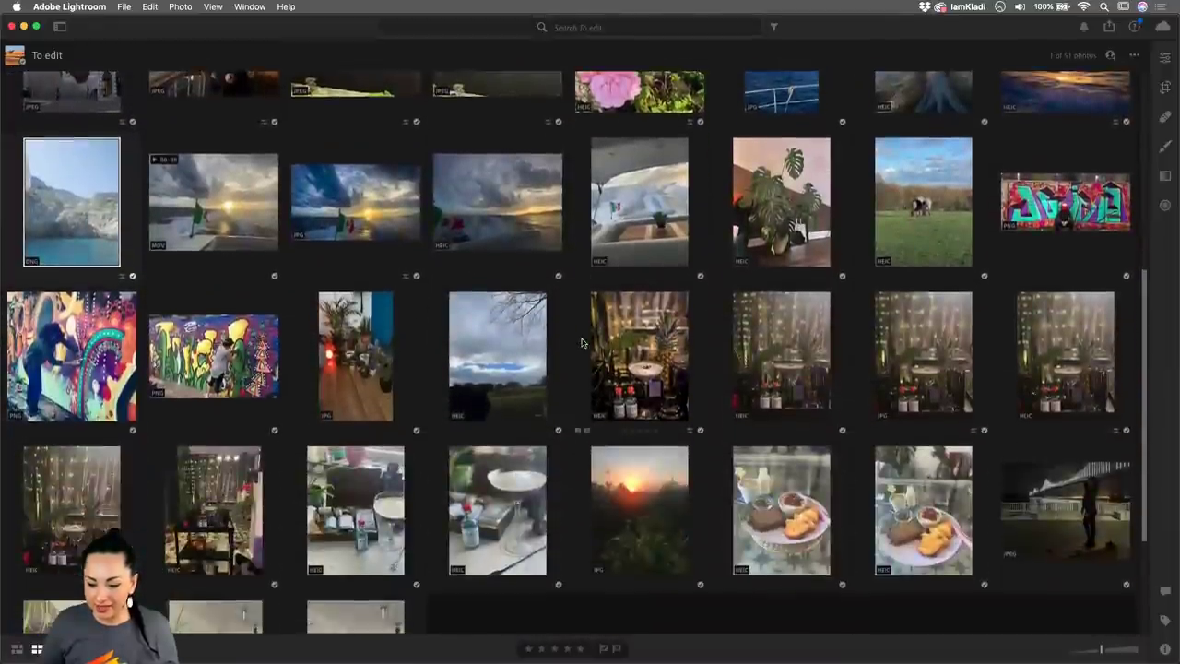
{"action": "scroll", "coordinate": [582, 343], "scroll_direction": "up", "scroll_amount": 9}
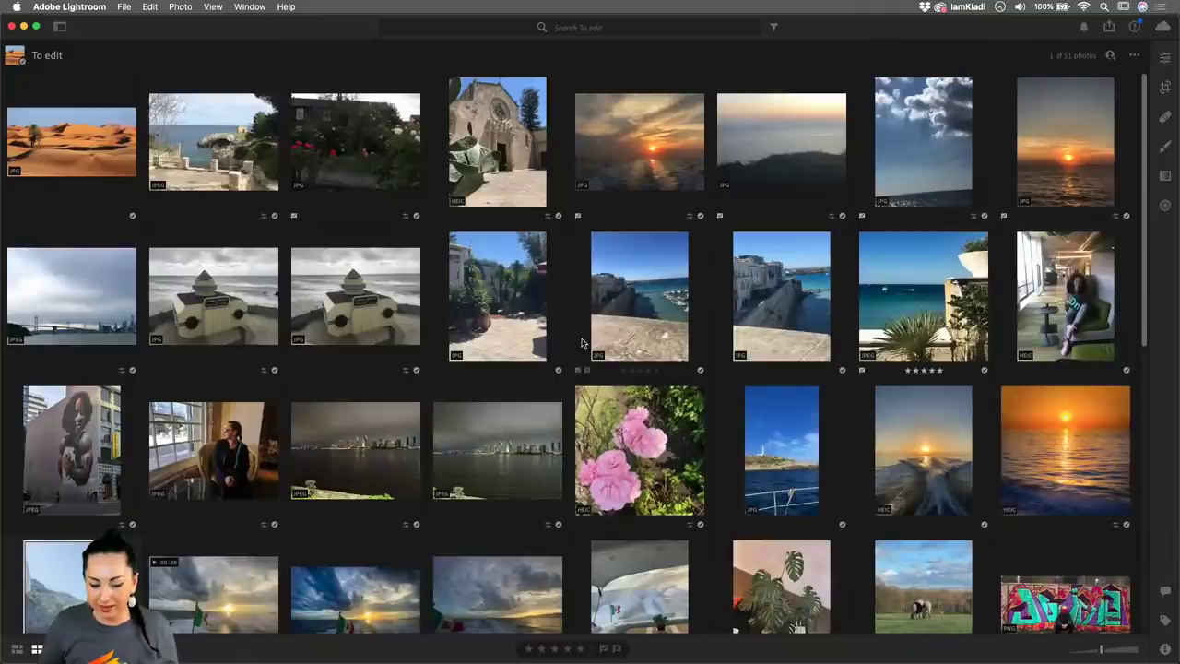
{"action": "double_click", "coordinate": [55, 564]}
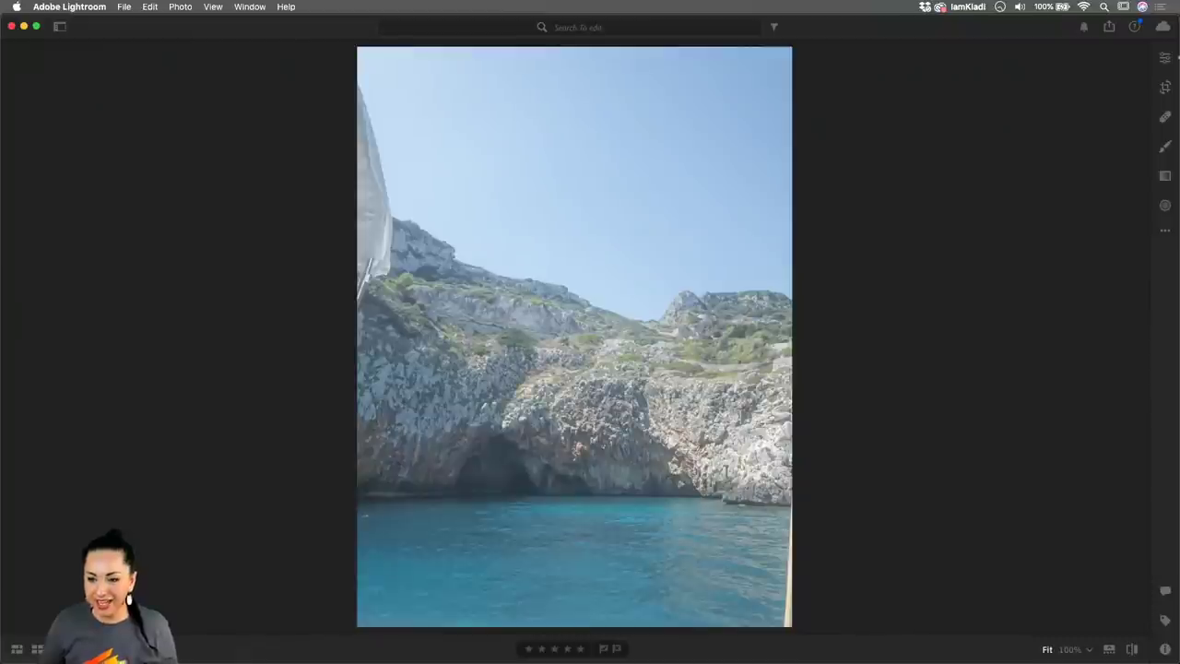
- Open the Edit panel, check the boat video, and return to the cliff photo
{"action": "left_click", "coordinate": [1165, 58]}
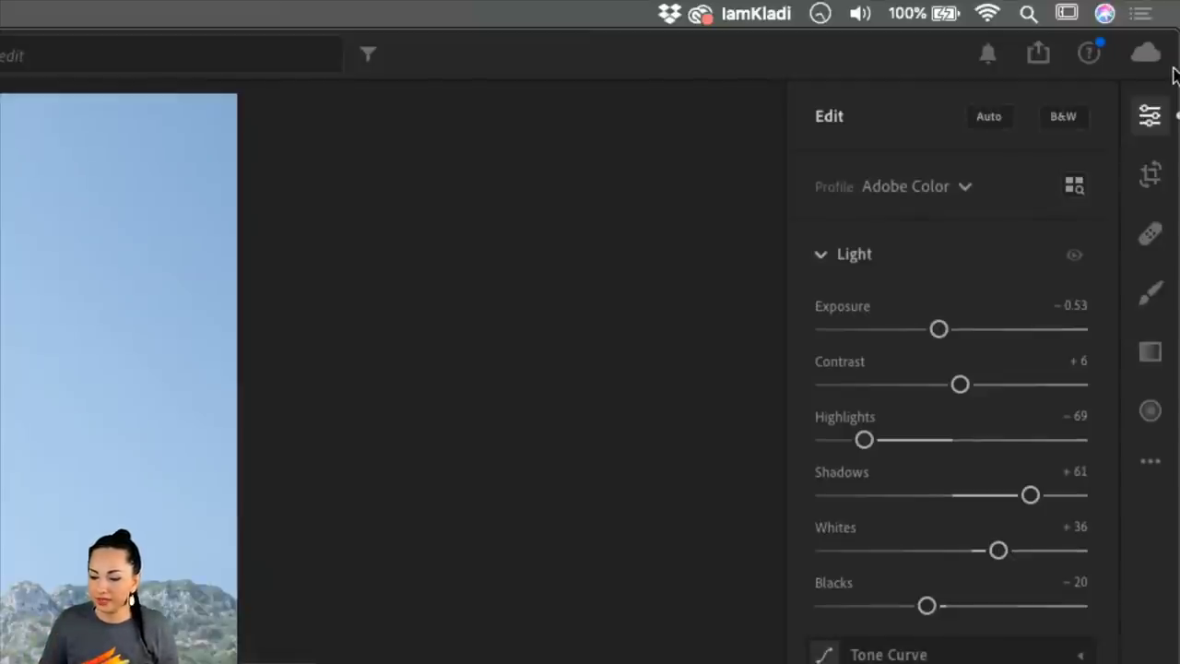
{"action": "key", "text": "Right"}
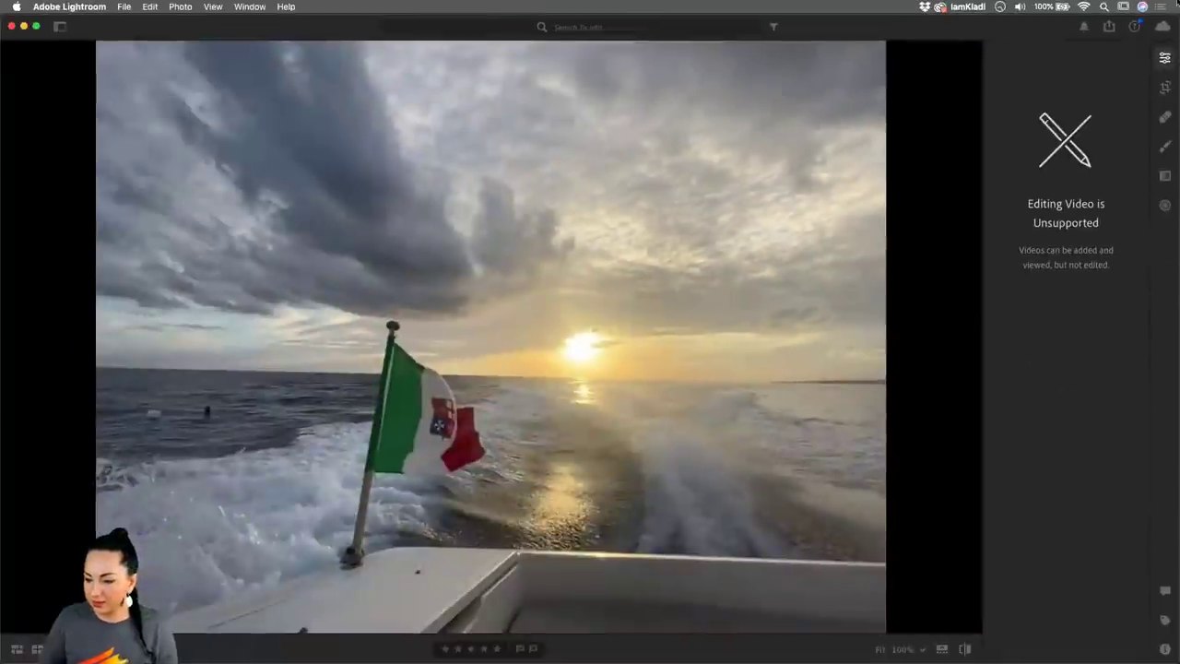
{"action": "left_click", "coordinate": [1165, 57]}
{"action": "left_click", "coordinate": [1165, 58]}
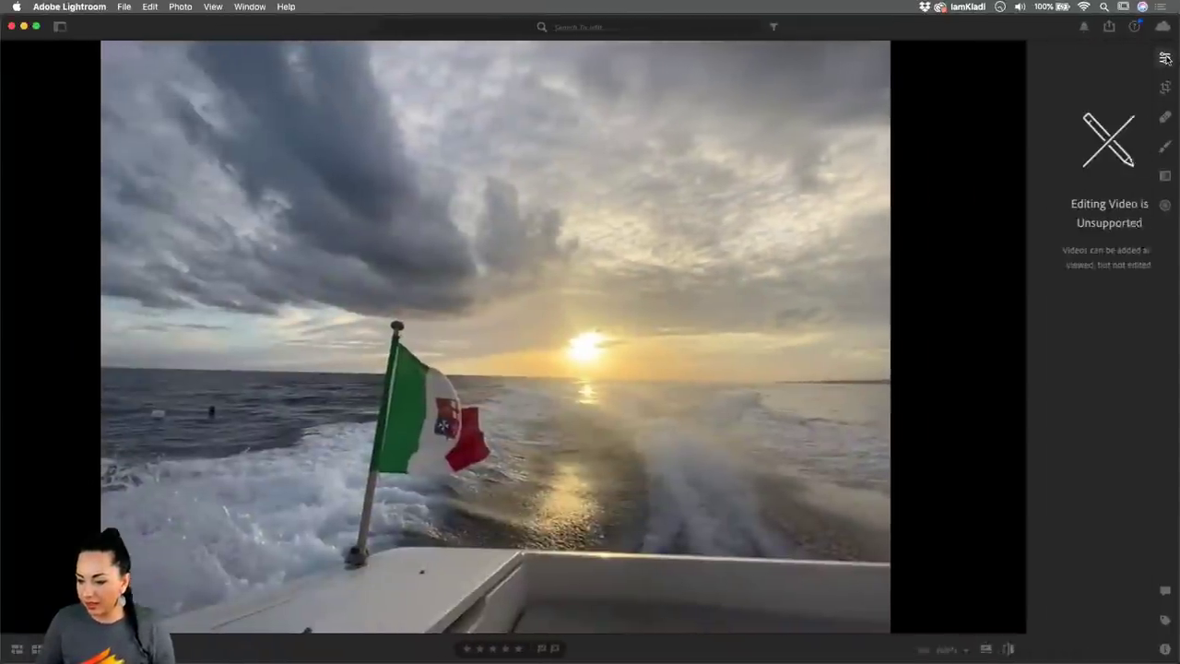
{"action": "key", "text": "Right"}
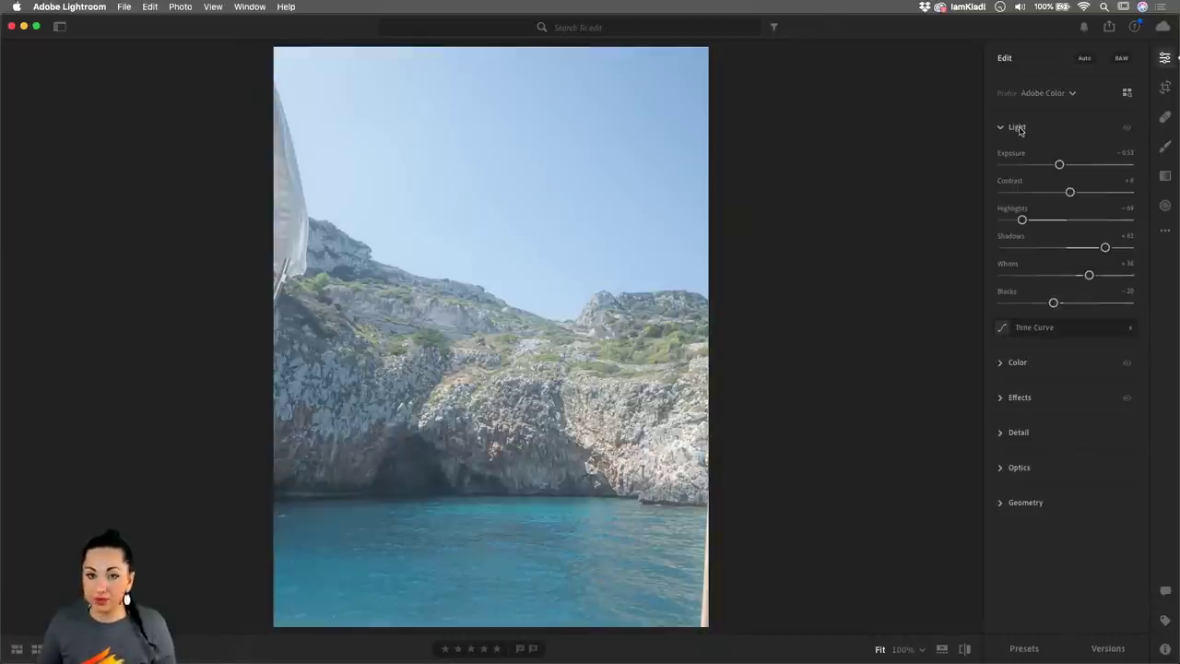
- Expand the Color section, then fold it shut so every Edit section is collapsed
{"action": "left_click", "coordinate": [1051, 365]}
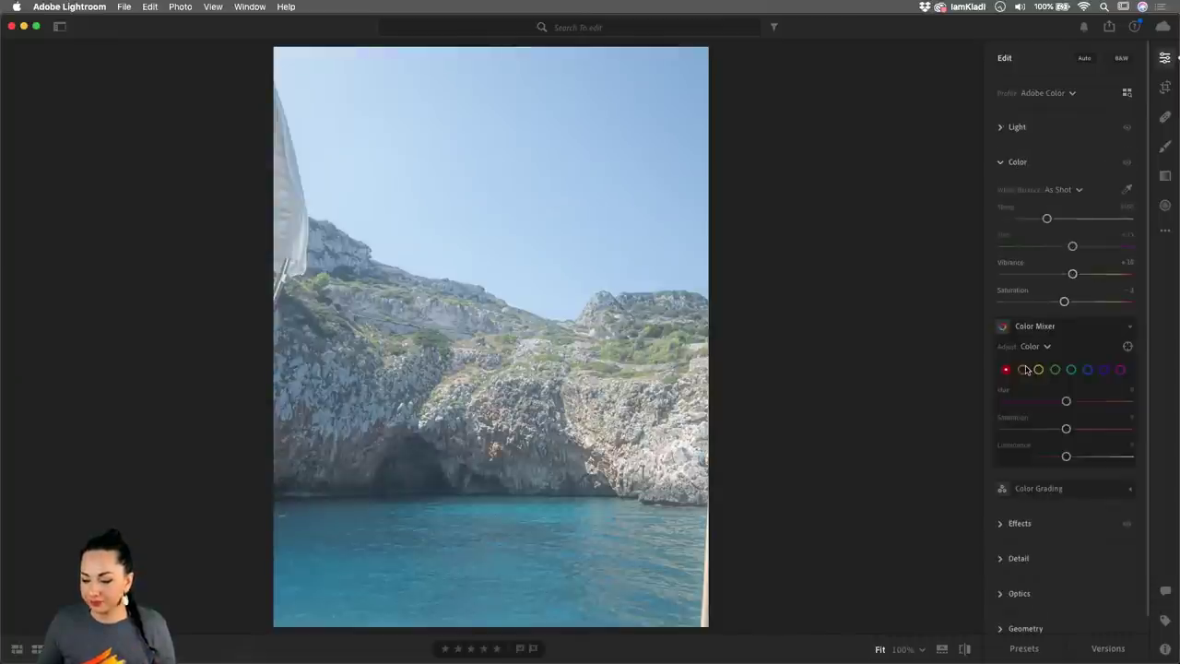
{"action": "left_click", "coordinate": [1017, 163]}
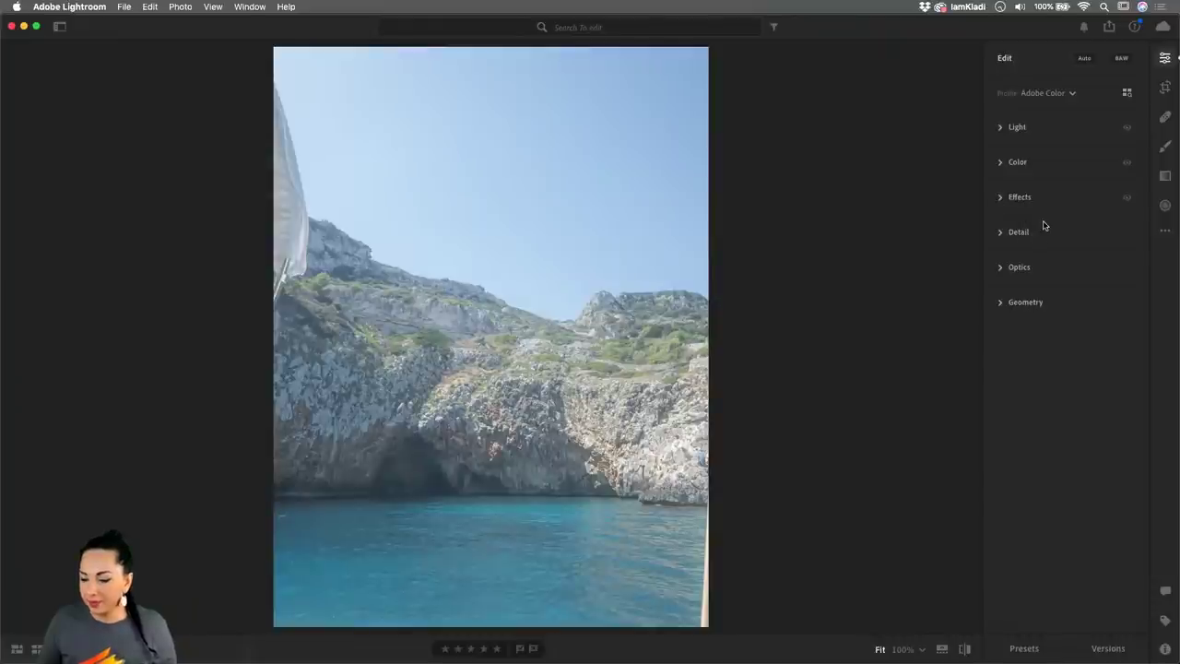
{"action": "left_click", "coordinate": [1011, 128]}
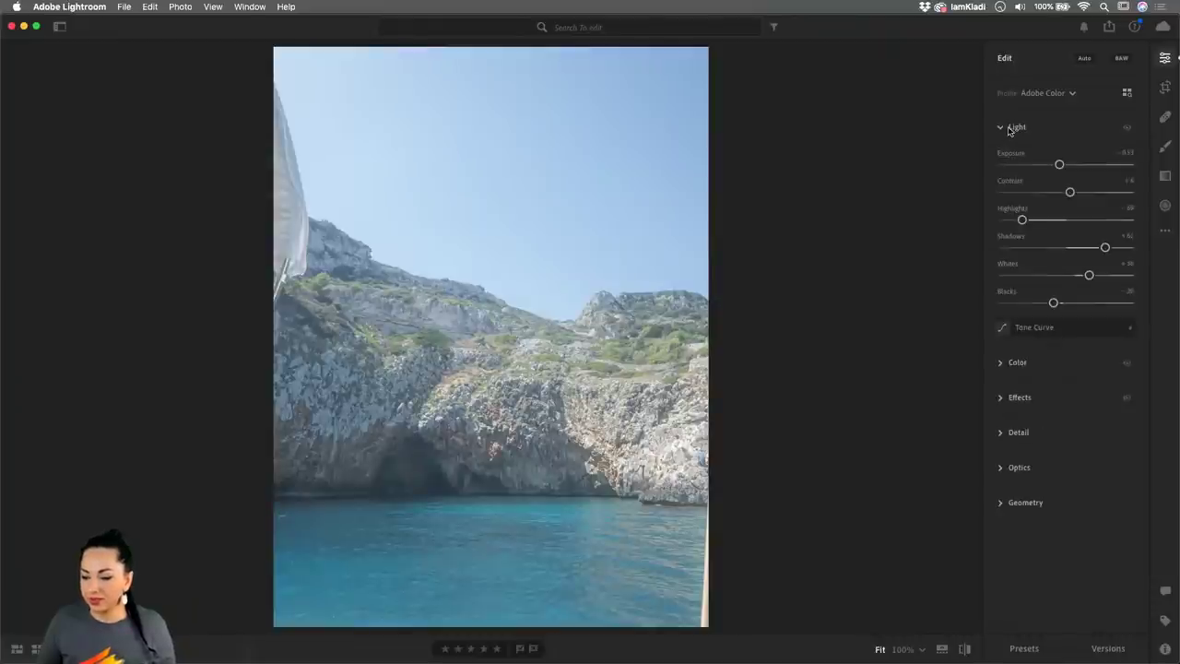
{"action": "left_click", "coordinate": [1010, 129]}
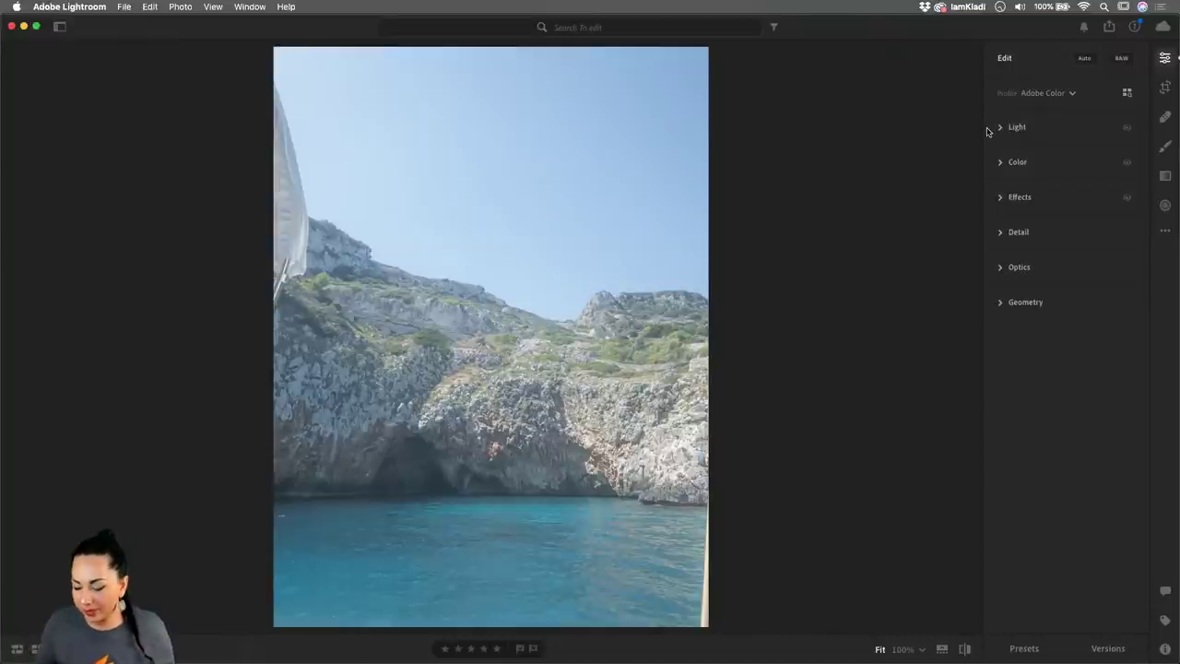
{"action": "left_click", "coordinate": [1072, 95]}
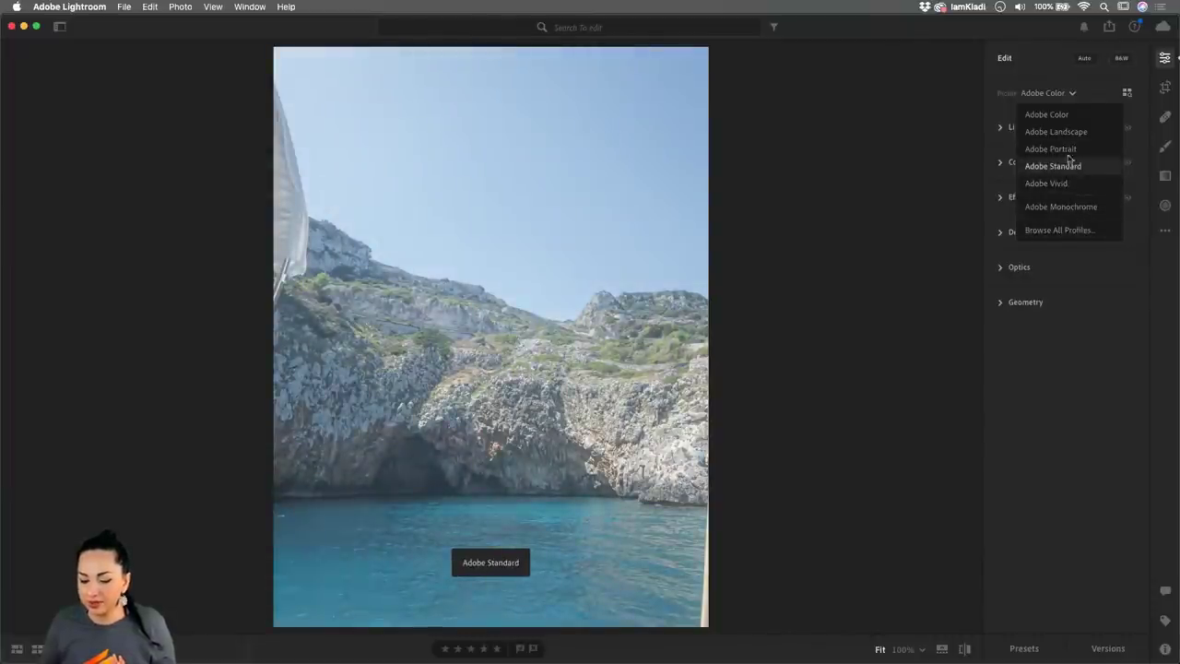
{"action": "left_click", "coordinate": [1072, 111]}
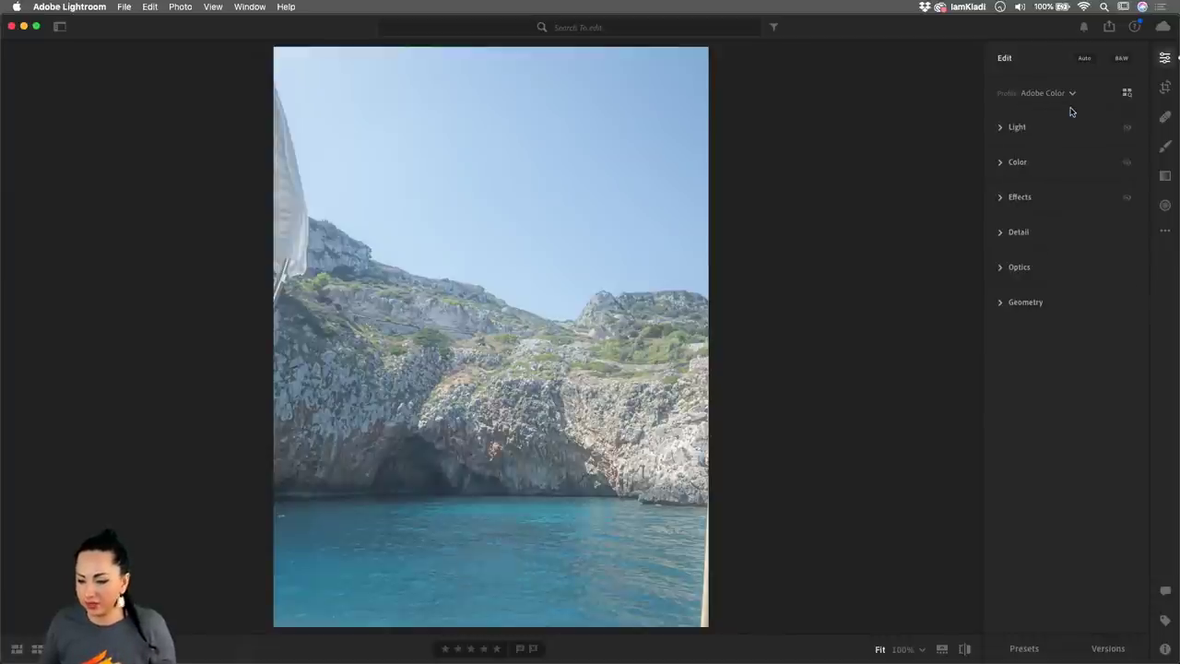
- Expand Light, compare with Show Original, then Reset Edits so Exposure and Contrast return to 0
{"action": "left_click", "coordinate": [1002, 129]}
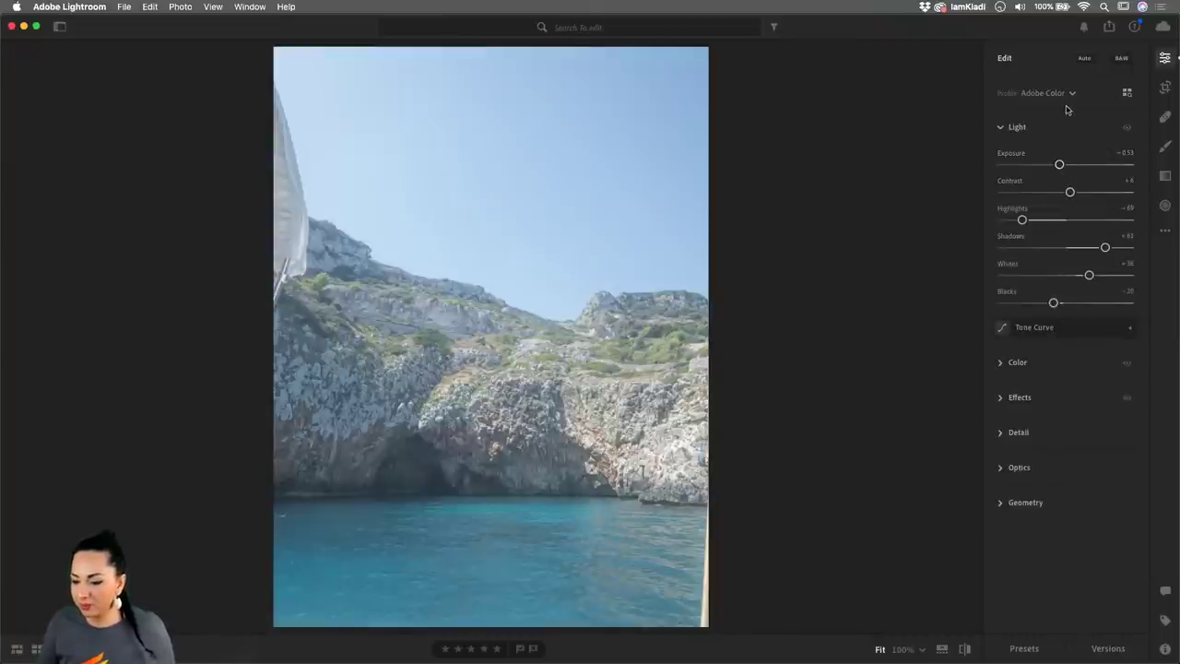
{"action": "left_click", "coordinate": [1164, 230]}
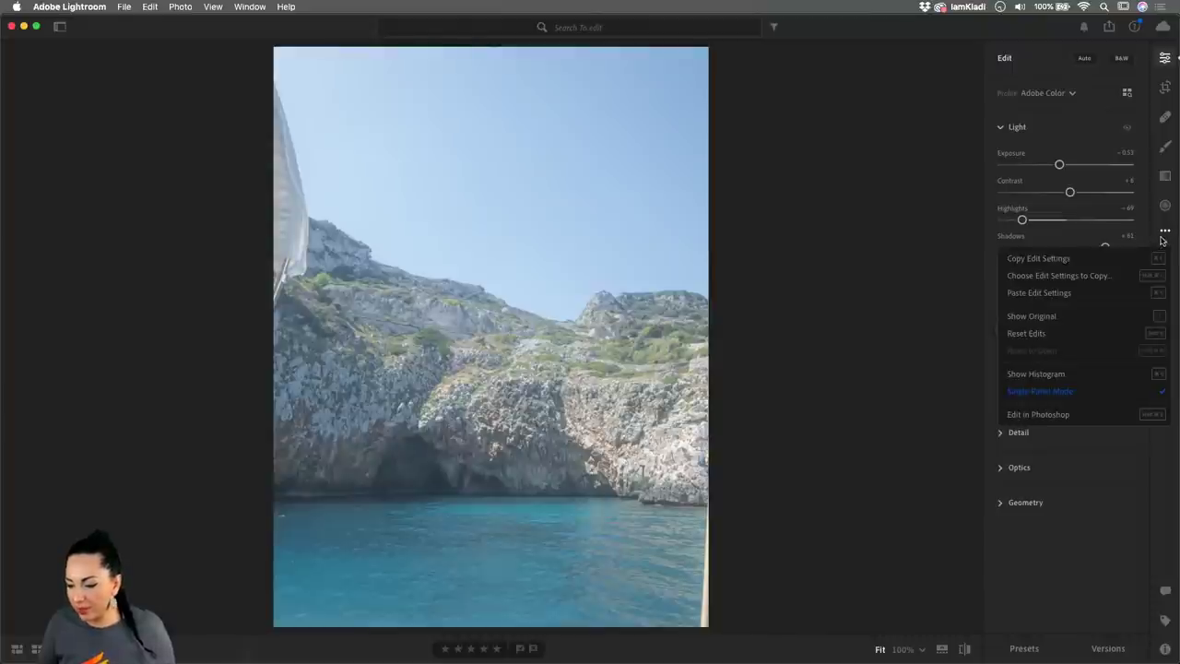
{"action": "left_click", "coordinate": [1115, 320]}
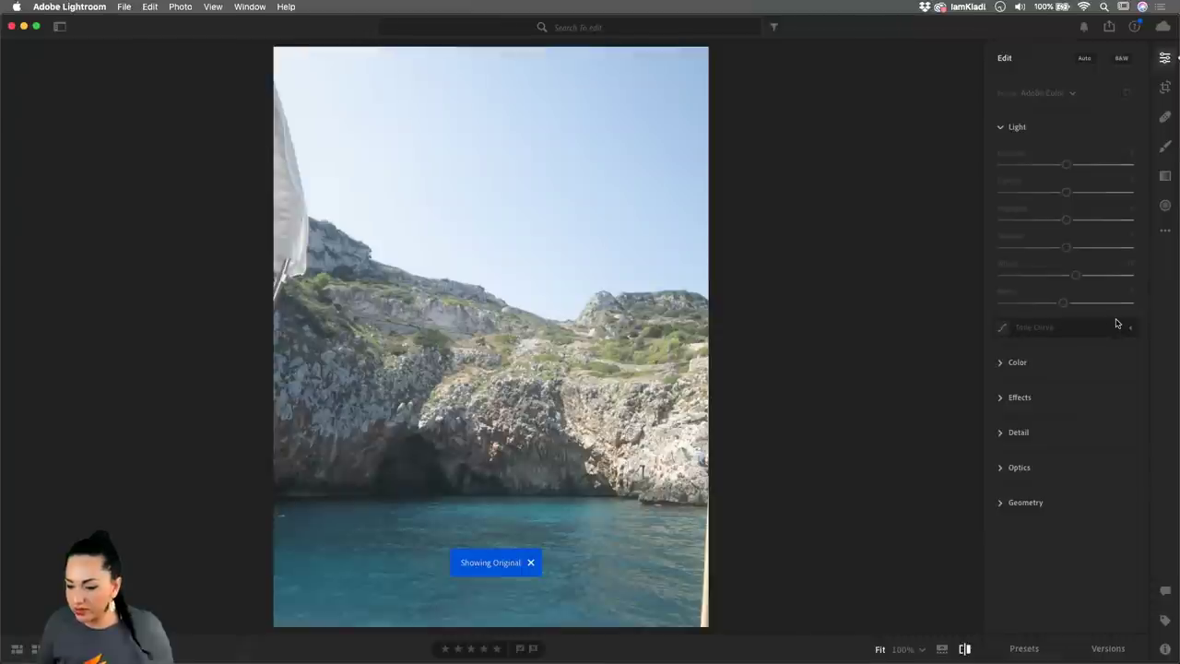
{"action": "left_click", "coordinate": [1161, 232]}
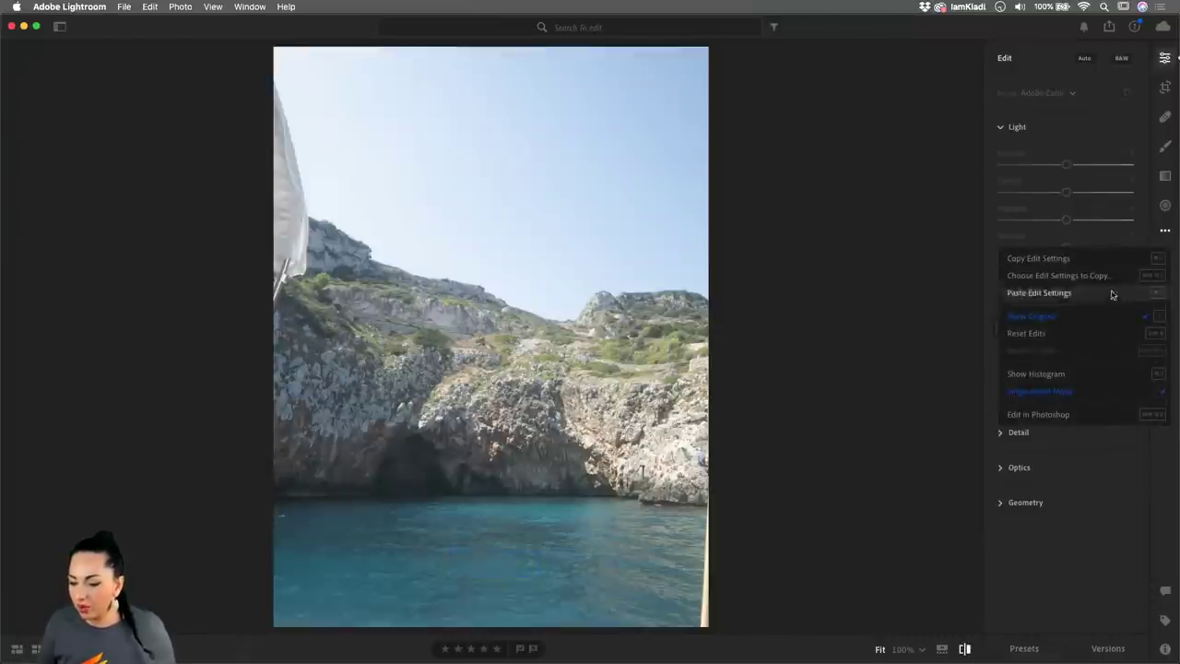
{"action": "left_click", "coordinate": [1097, 332]}
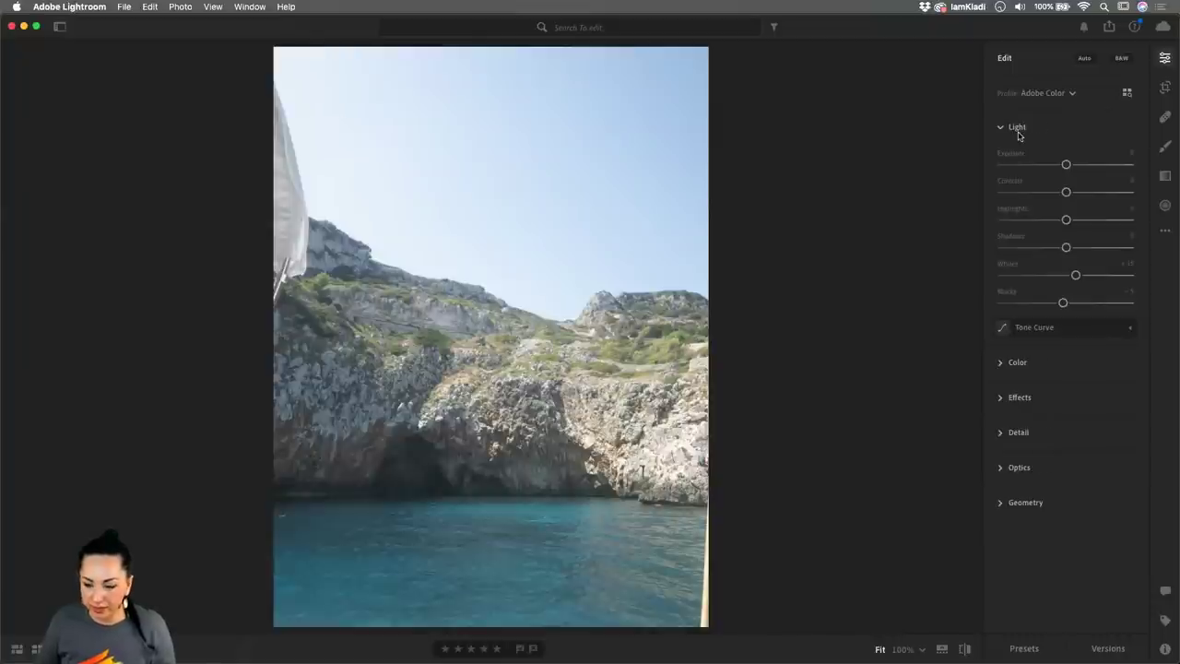
{"action": "key", "text": "alt"}
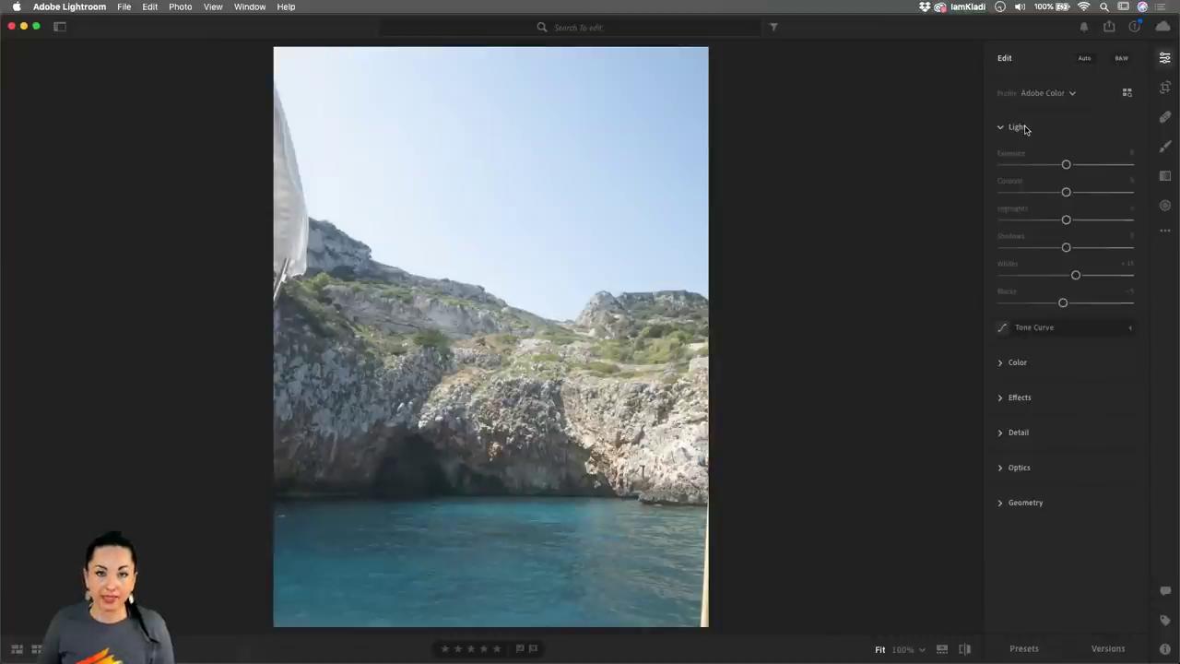
{"action": "key", "text": "alt"}
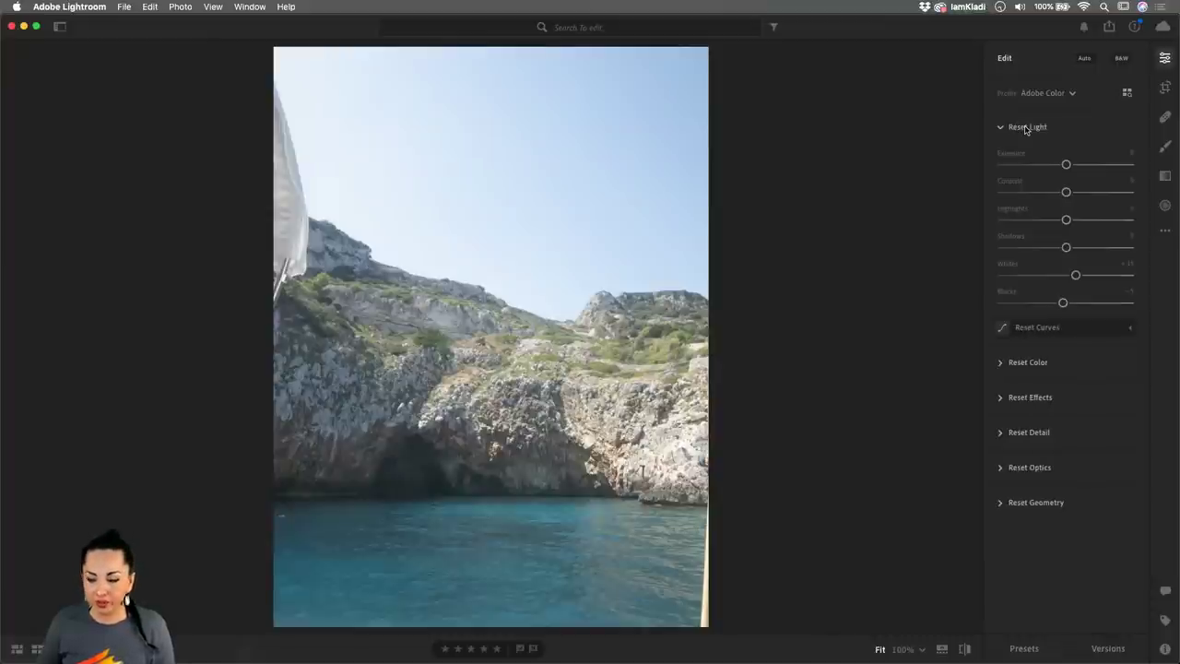
{"action": "key", "text": "alt"}
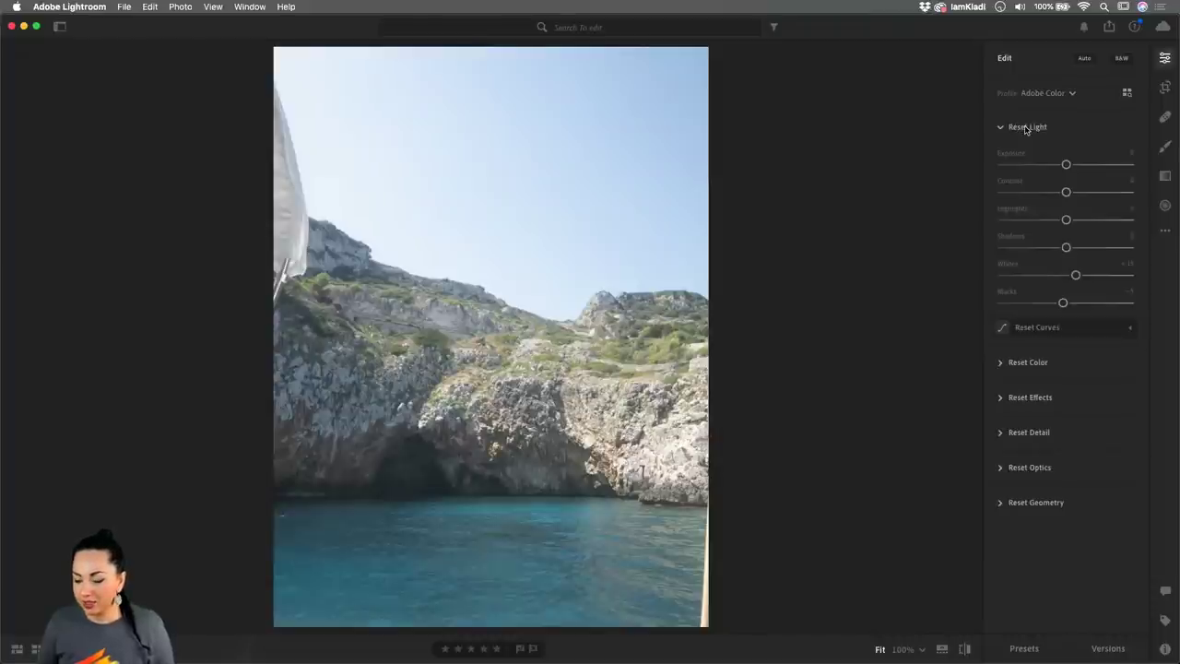
{"action": "key", "text": "alt"}
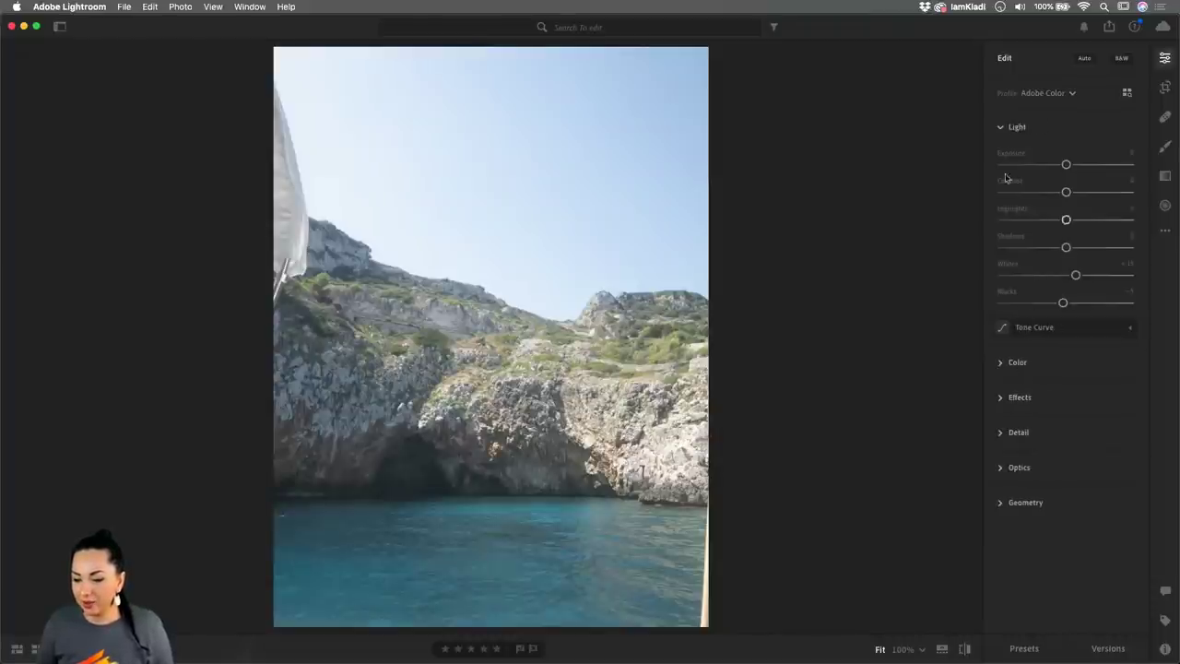
{"action": "key", "text": "alt"}
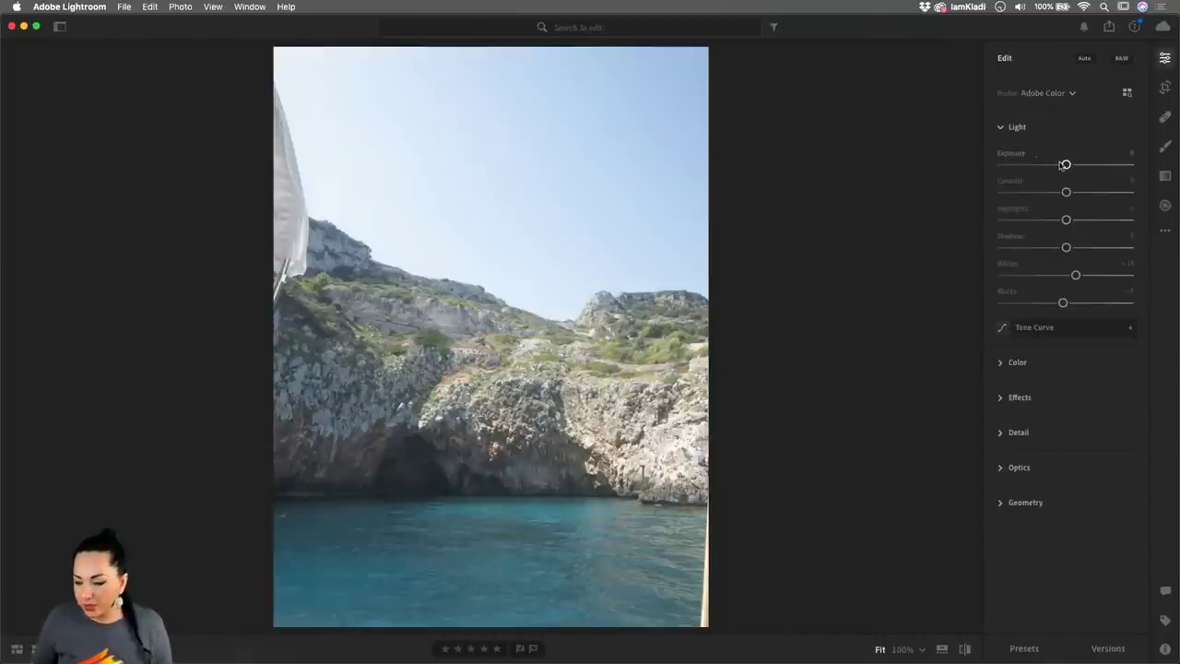
- Try brighter and darker Exposure values, settling at about -0.07
{"action": "mouse_move", "coordinate": [1066, 164]}
{"action": "left_mouse_down"}
{"action": "mouse_move", "coordinate": [1093, 164]}
{"action": "mouse_move", "coordinate": [1048, 168]}
{"action": "mouse_move", "coordinate": [1082, 163]}
{"action": "mouse_move", "coordinate": [1048, 164]}
{"action": "mouse_move", "coordinate": [1058, 164]}
{"action": "left_mouse_up"}
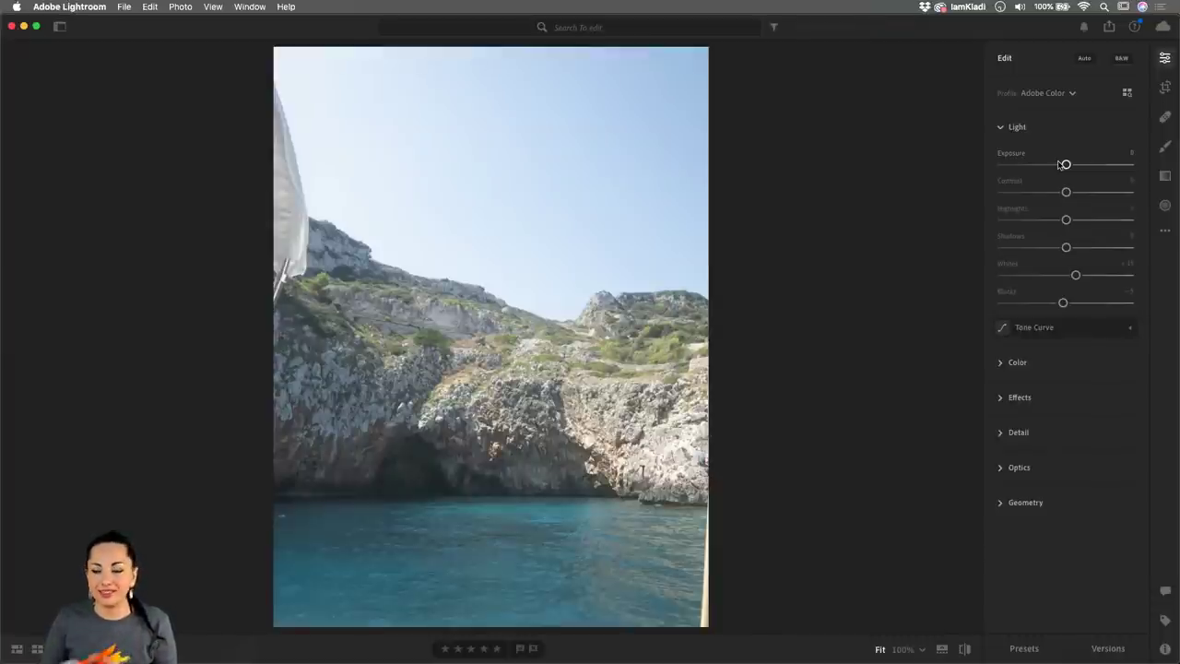
{"action": "left_click_drag", "start_coordinate": [1061, 164], "coordinate": [1070, 165]}
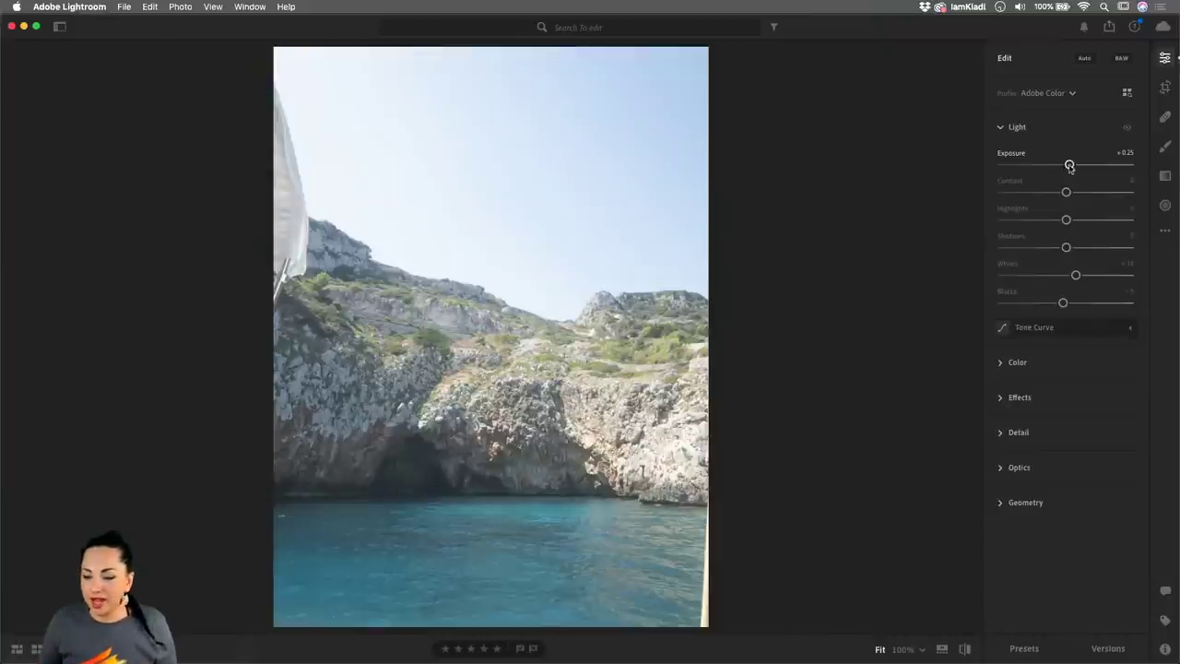
{"action": "left_click_drag", "start_coordinate": [1070, 165], "coordinate": [1059, 165]}
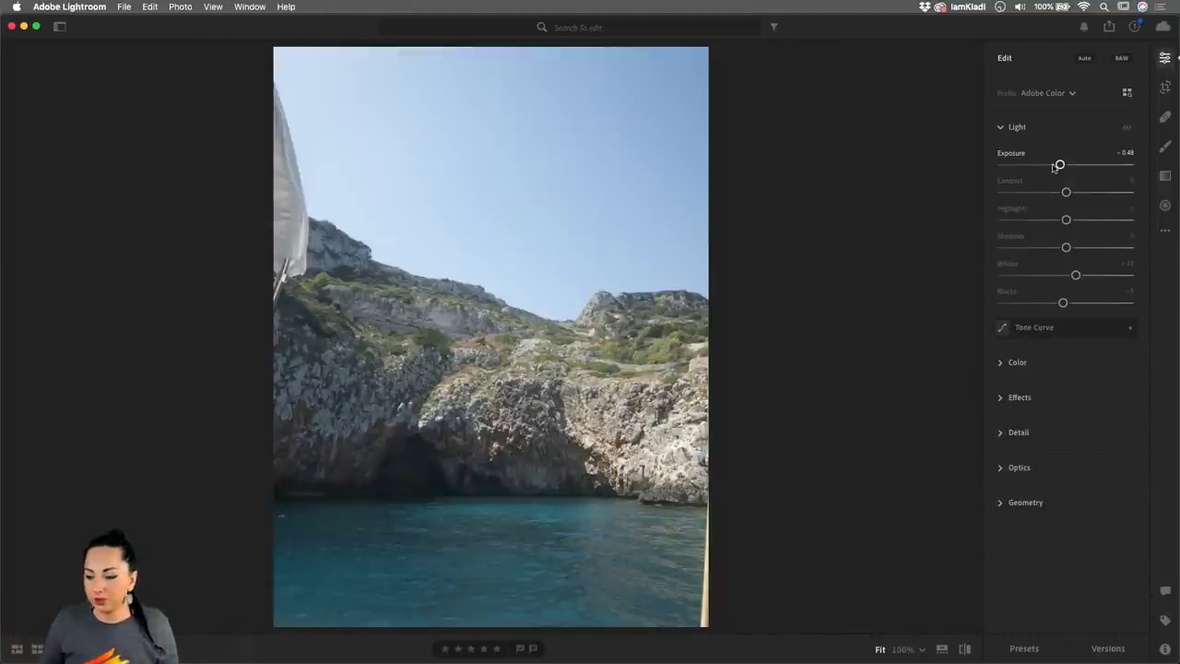
{"action": "left_click_drag", "start_coordinate": [1061, 165], "coordinate": [1042, 166]}
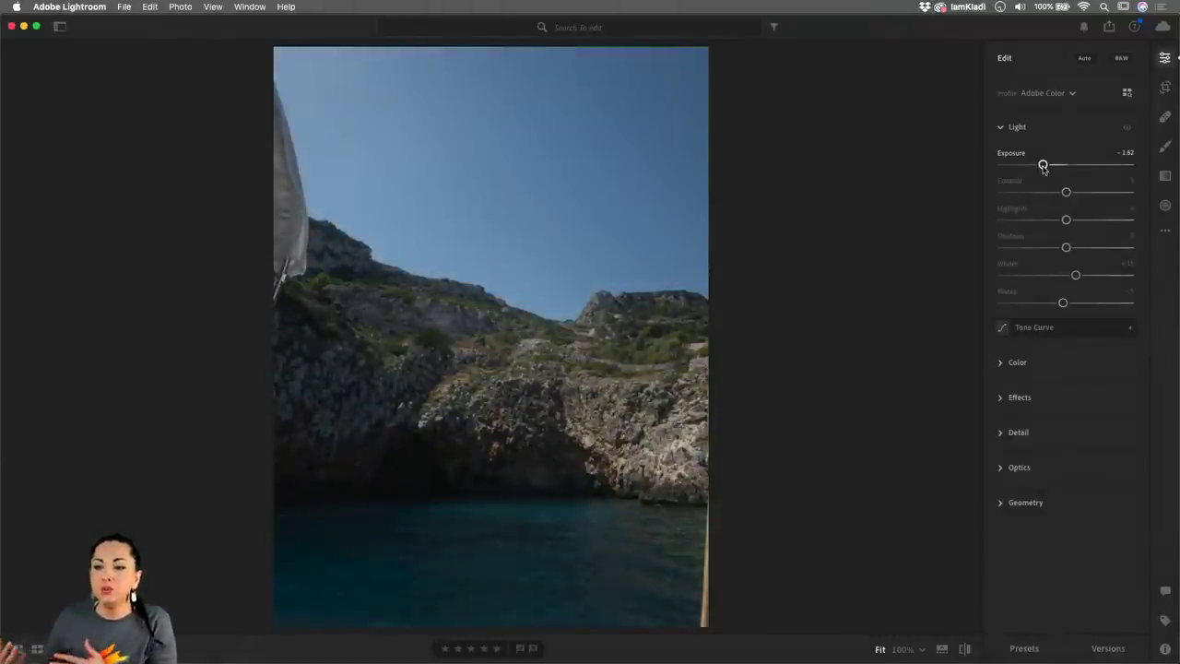
{"action": "left_click_drag", "start_coordinate": [1043, 166], "coordinate": [1066, 166]}
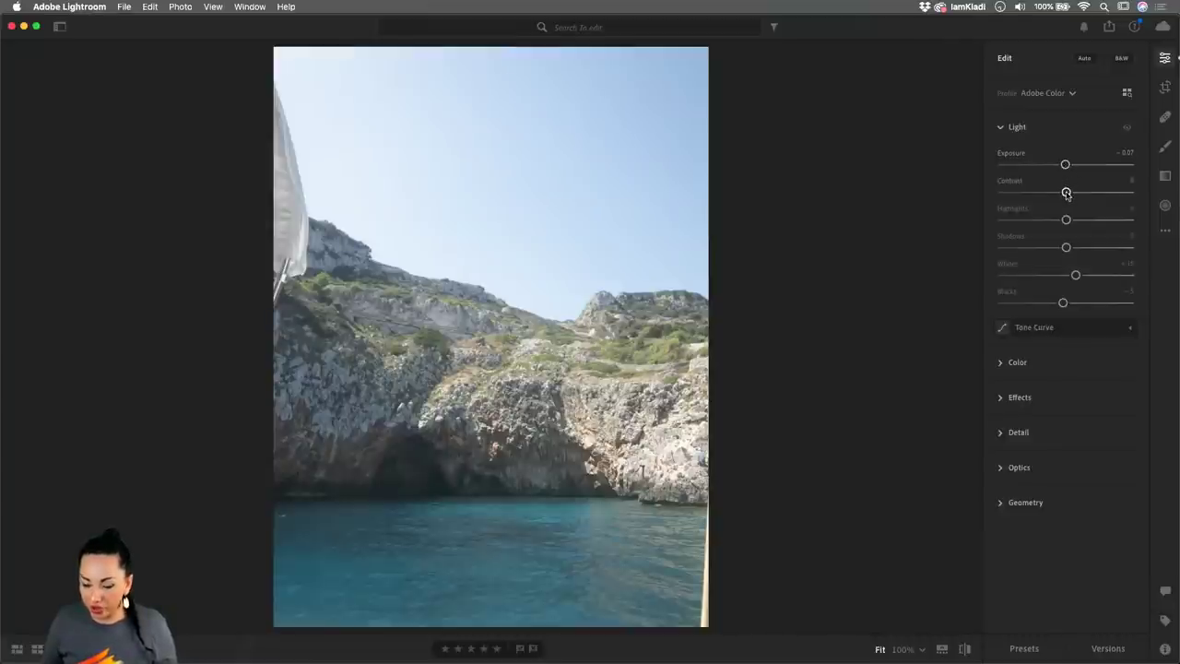
- Compare higher and lower Contrast settings, finishing at about +19
{"action": "left_click_drag", "start_coordinate": [1067, 194], "coordinate": [1099, 193]}
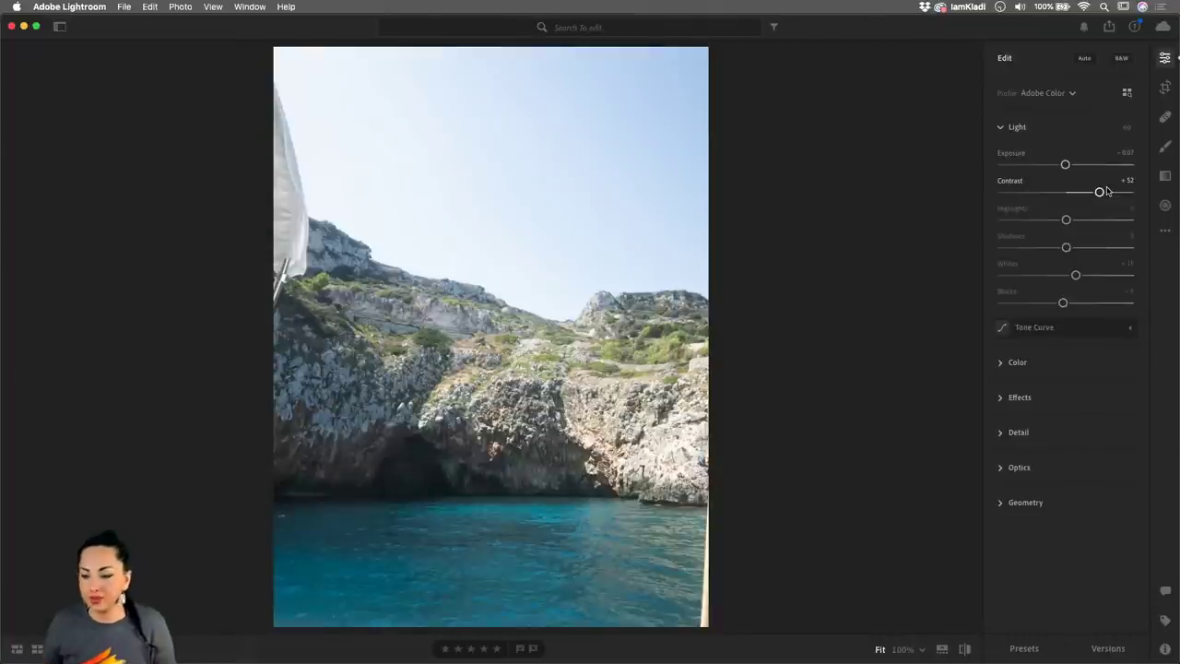
{"action": "mouse_move", "coordinate": [1099, 192]}
{"action": "left_mouse_down"}
{"action": "mouse_move", "coordinate": [1109, 192]}
{"action": "mouse_move", "coordinate": [1023, 191]}
{"action": "mouse_move", "coordinate": [1111, 191]}
{"action": "left_mouse_up"}
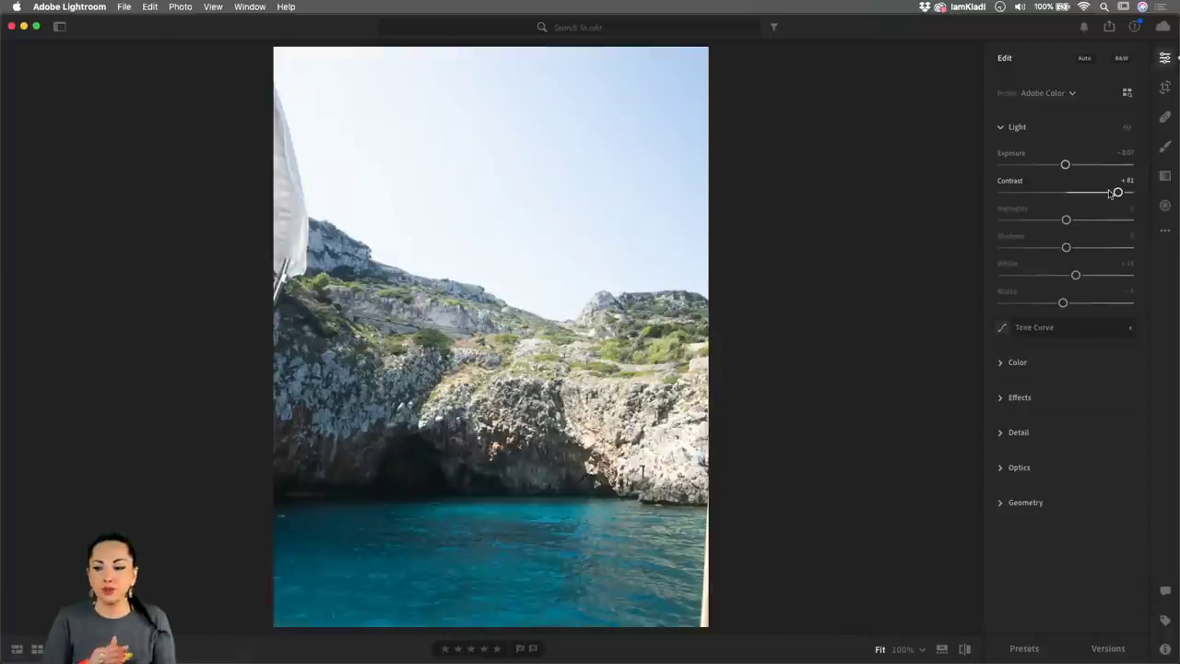
{"action": "mouse_move", "coordinate": [1113, 193]}
{"action": "left_mouse_down"}
{"action": "mouse_move", "coordinate": [1064, 194]}
{"action": "mouse_move", "coordinate": [1100, 192]}
{"action": "left_mouse_up"}
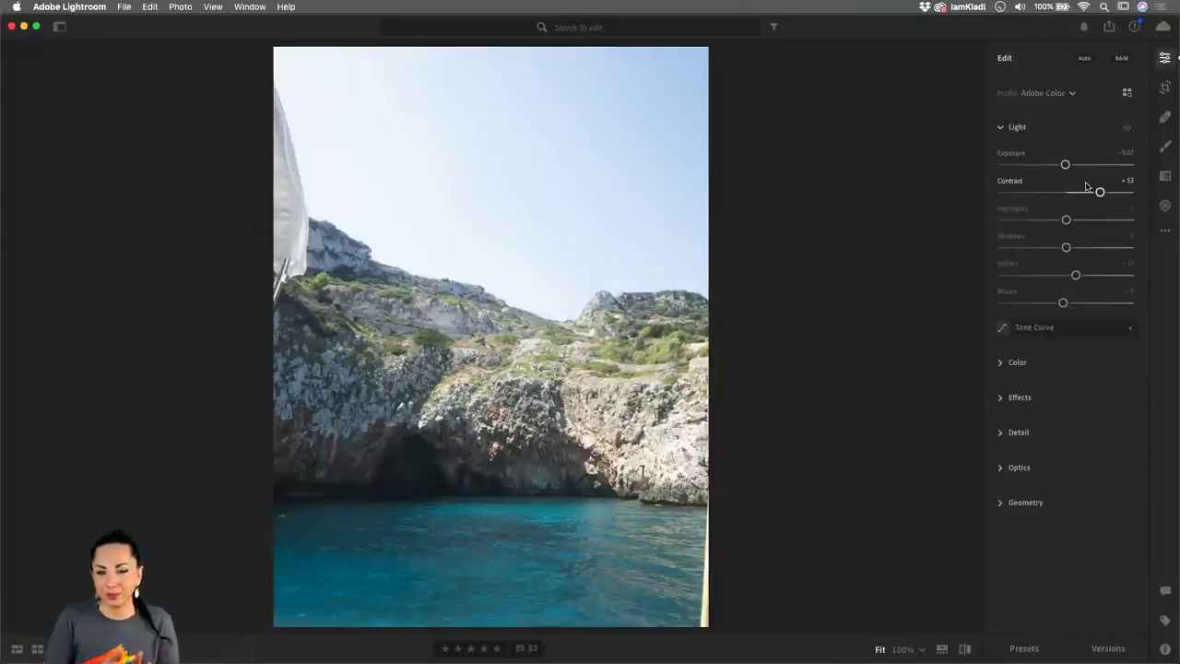
{"action": "left_click_drag", "start_coordinate": [1108, 193], "coordinate": [1081, 200]}
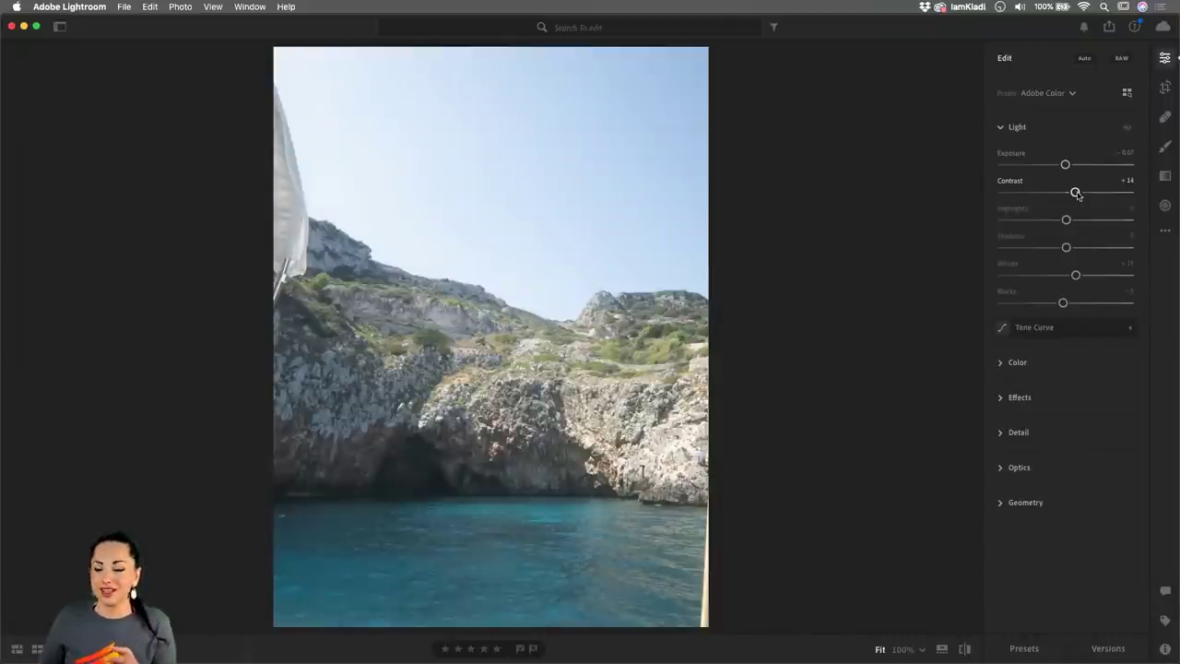
{"action": "mouse_move", "coordinate": [1076, 193]}
{"action": "left_mouse_down"}
{"action": "mouse_move", "coordinate": [1100, 193]}
{"action": "mouse_move", "coordinate": [1082, 192]}
{"action": "left_mouse_up"}
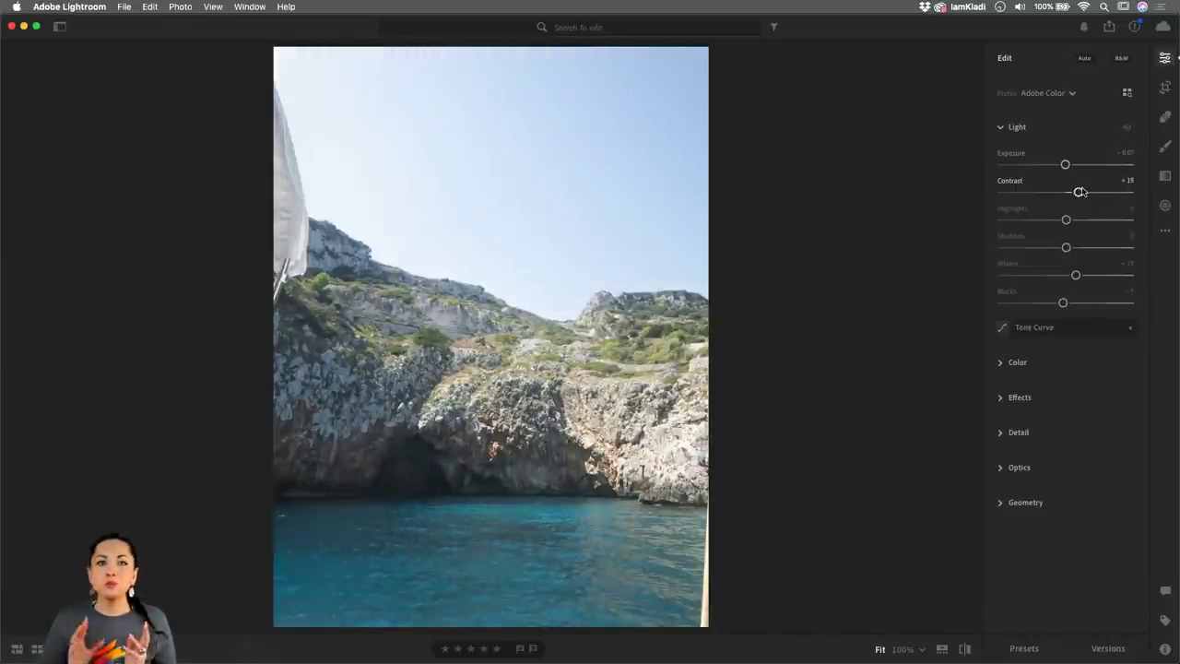
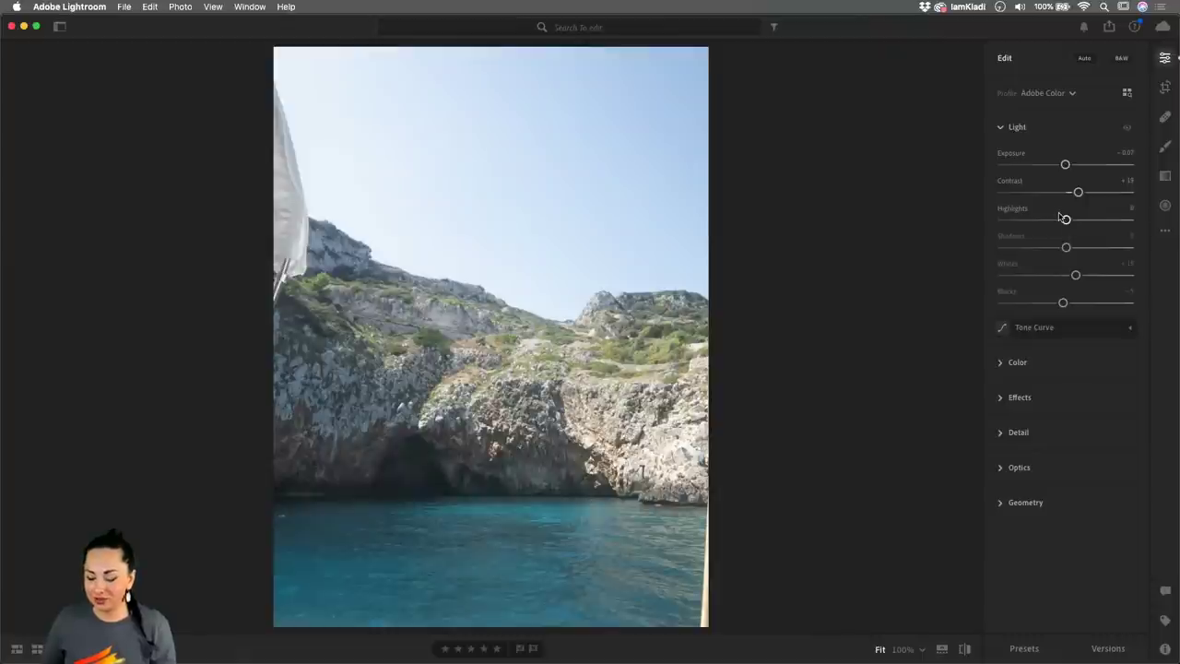
- Set Exposure to -0.26 and Contrast to +15, and pull Highlights down to about -44
{"action": "left_click_drag", "start_coordinate": [1066, 165], "coordinate": [1063, 166]}
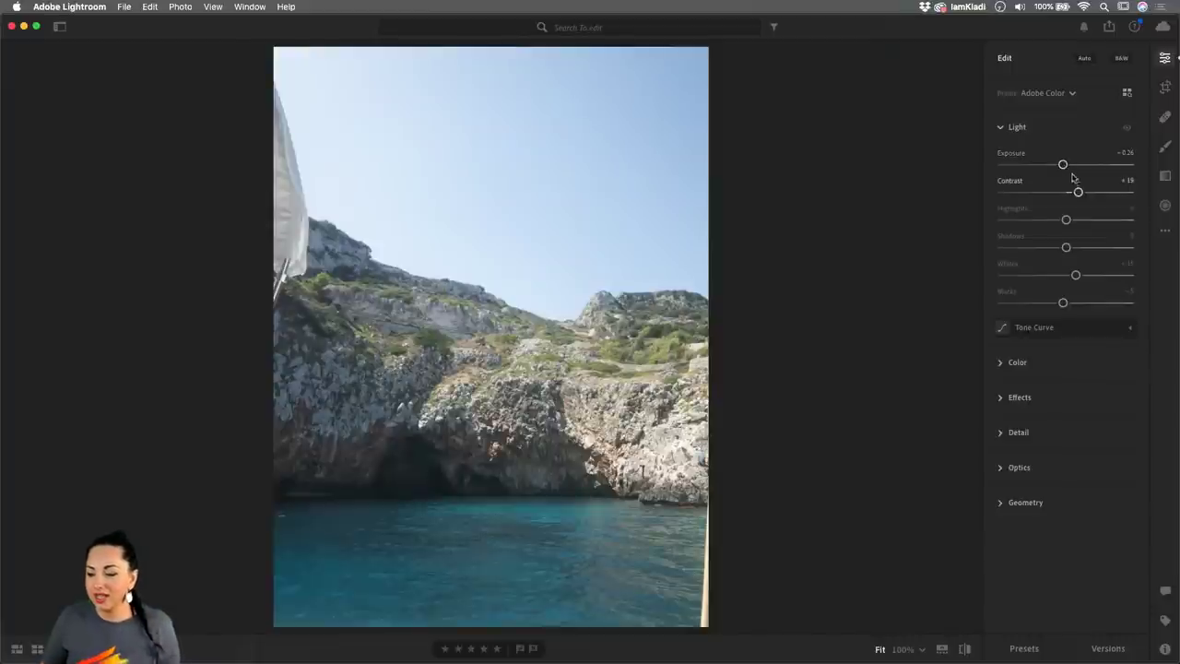
{"action": "left_click_drag", "start_coordinate": [1078, 193], "coordinate": [1075, 191]}
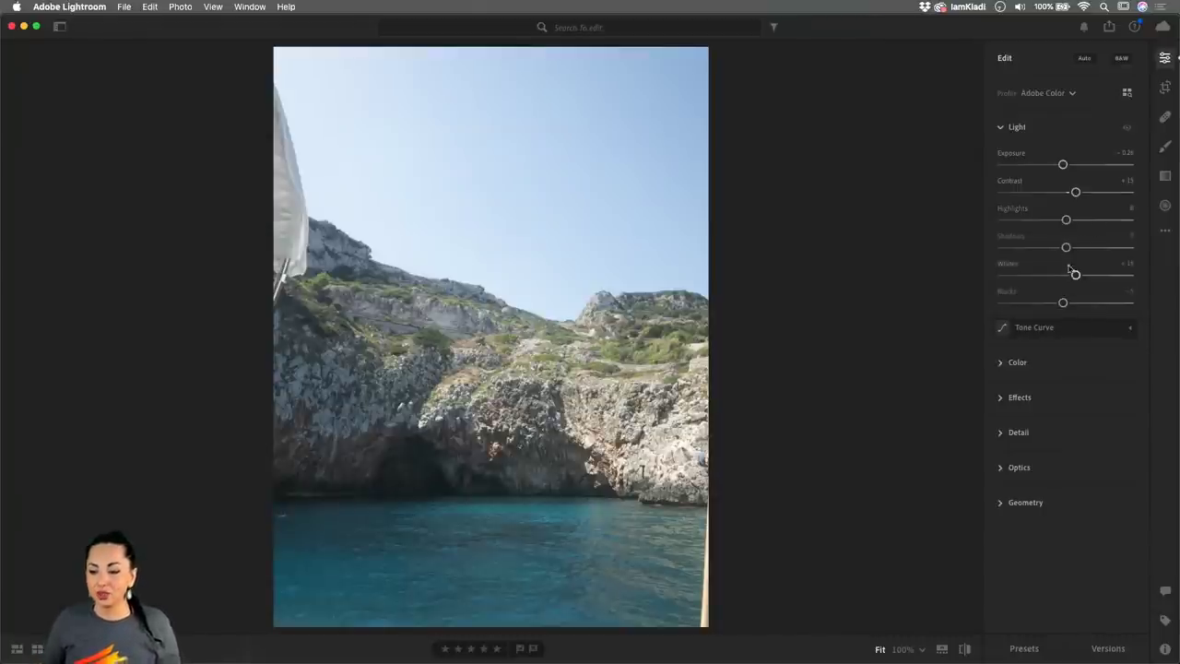
{"action": "left_click_drag", "start_coordinate": [1066, 221], "coordinate": [1026, 222]}
- Compare brighter and dimmer Highlights on the sky, finally settling Highlights at -44
{"action": "mouse_move", "coordinate": [1026, 221]}
{"action": "left_mouse_down"}
{"action": "mouse_move", "coordinate": [1096, 218]}
{"action": "mouse_move", "coordinate": [1009, 219]}
{"action": "mouse_move", "coordinate": [1051, 220]}
{"action": "mouse_move", "coordinate": [1037, 221]}
{"action": "left_mouse_up"}
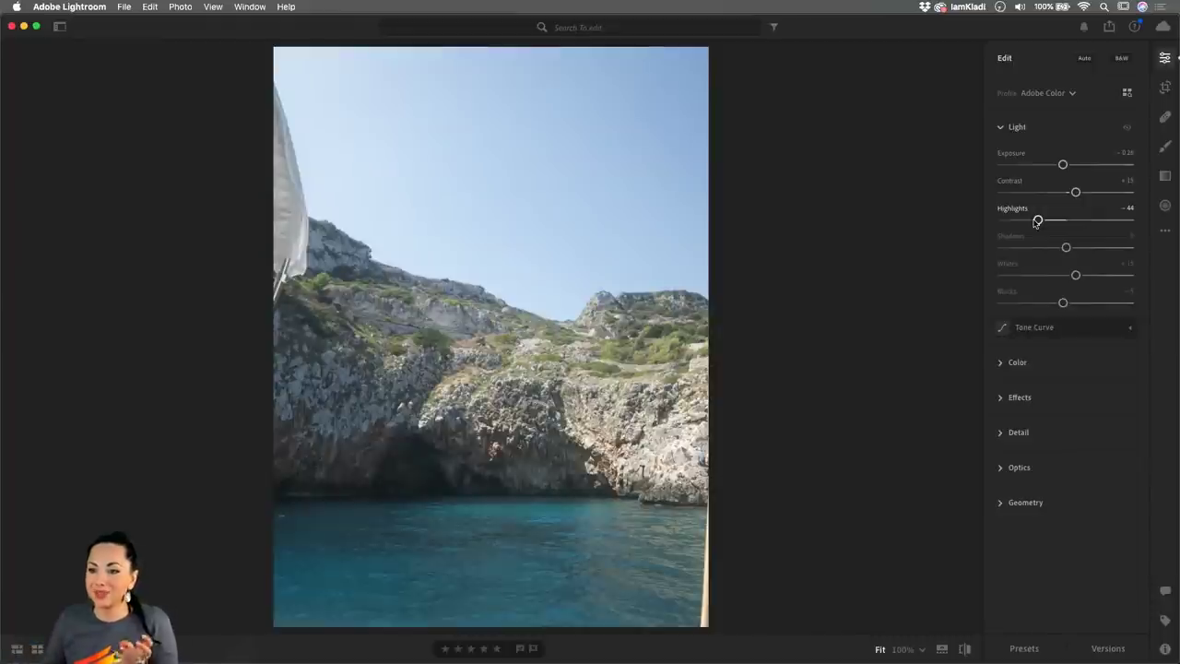
{"action": "mouse_move", "coordinate": [1037, 222]}
{"action": "left_mouse_down"}
{"action": "mouse_move", "coordinate": [1105, 221]}
{"action": "mouse_move", "coordinate": [1029, 221]}
{"action": "mouse_move", "coordinate": [1104, 220]}
{"action": "mouse_move", "coordinate": [1048, 221]}
{"action": "left_mouse_up"}
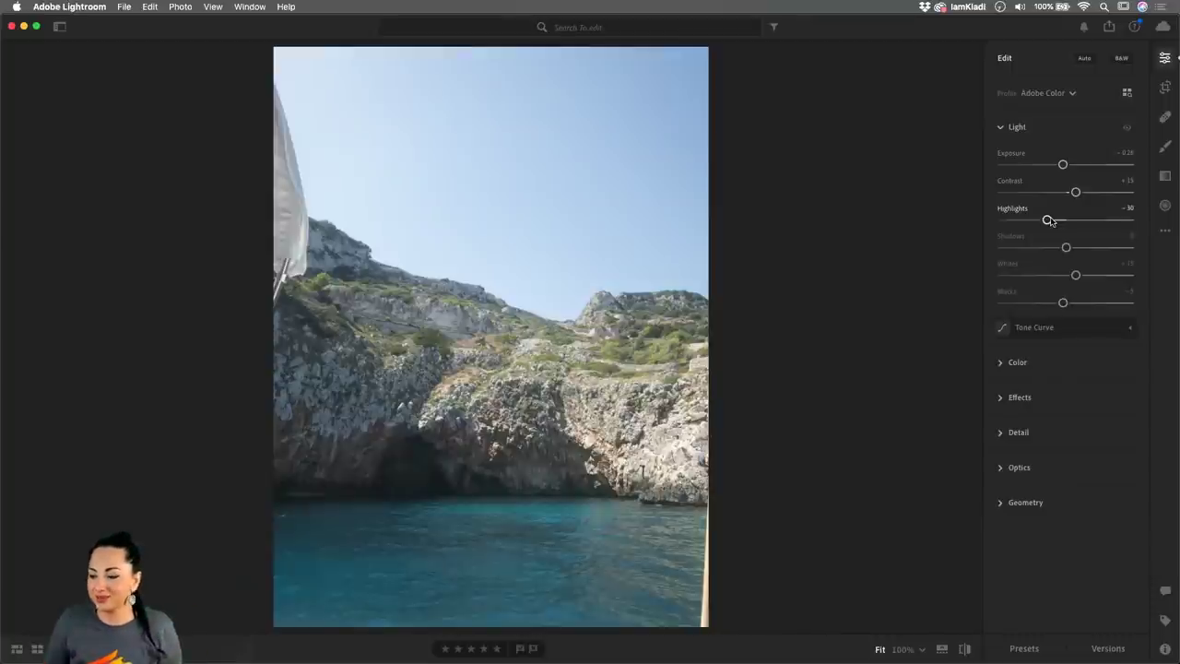
{"action": "left_click_drag", "start_coordinate": [1049, 221], "coordinate": [1038, 220]}
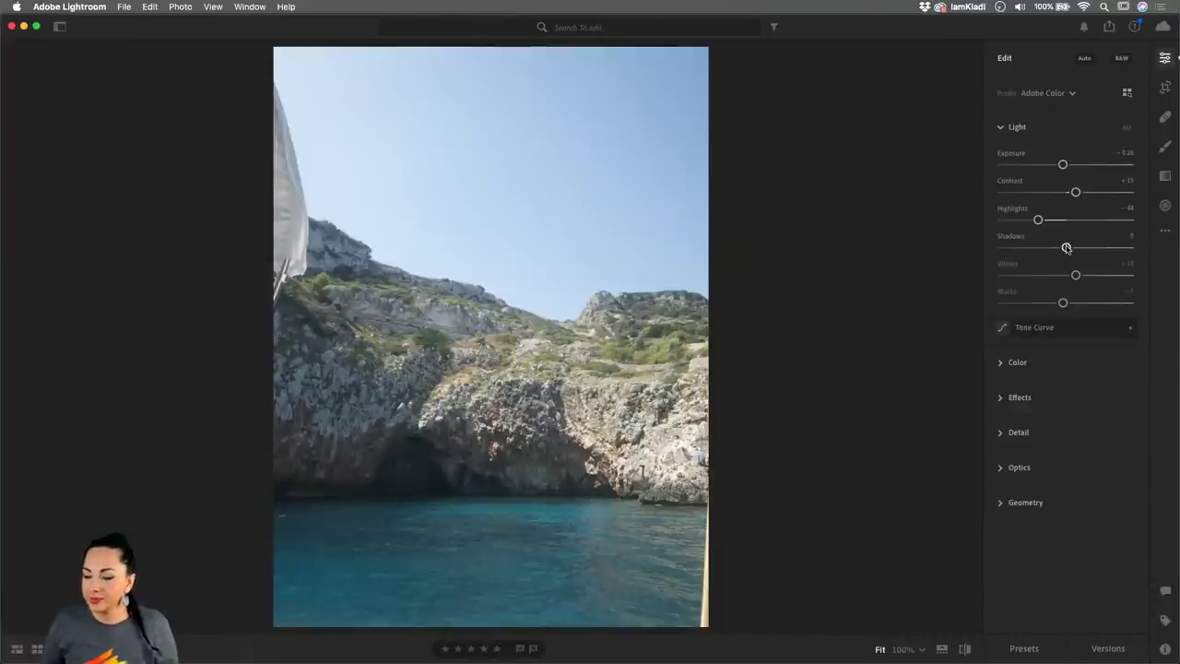
- Compare Shadows at both extremes, then set Shadows to -13
{"action": "left_click_drag", "start_coordinate": [1067, 248], "coordinate": [1114, 247]}
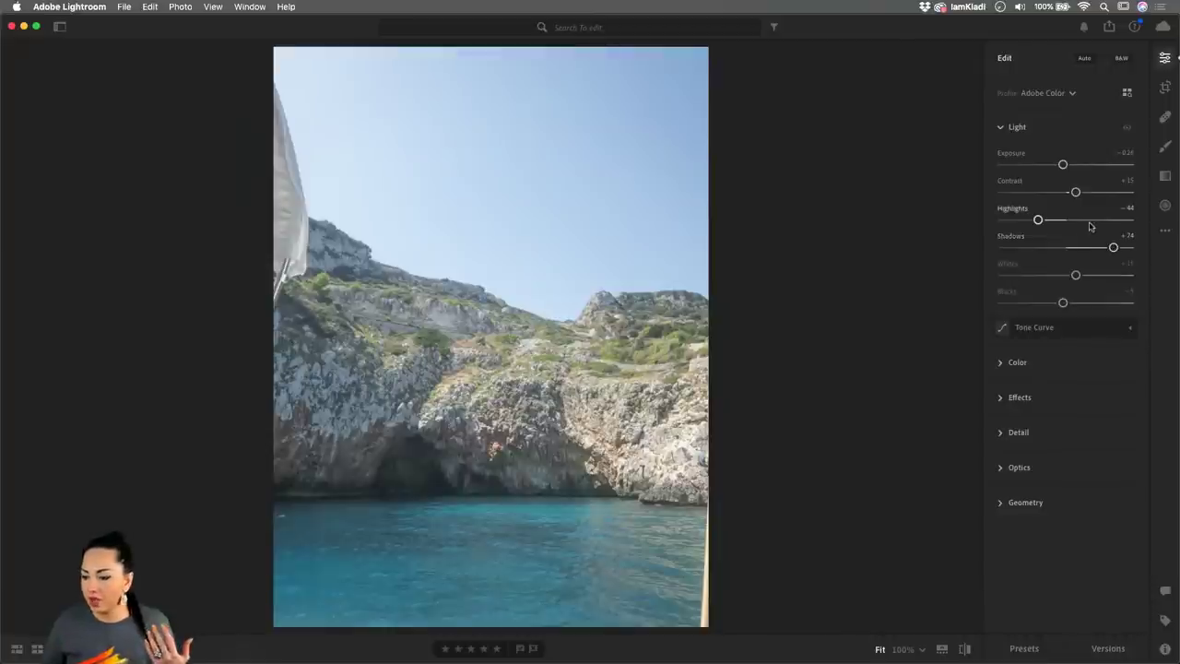
{"action": "left_click_drag", "start_coordinate": [1115, 248], "coordinate": [985, 267]}
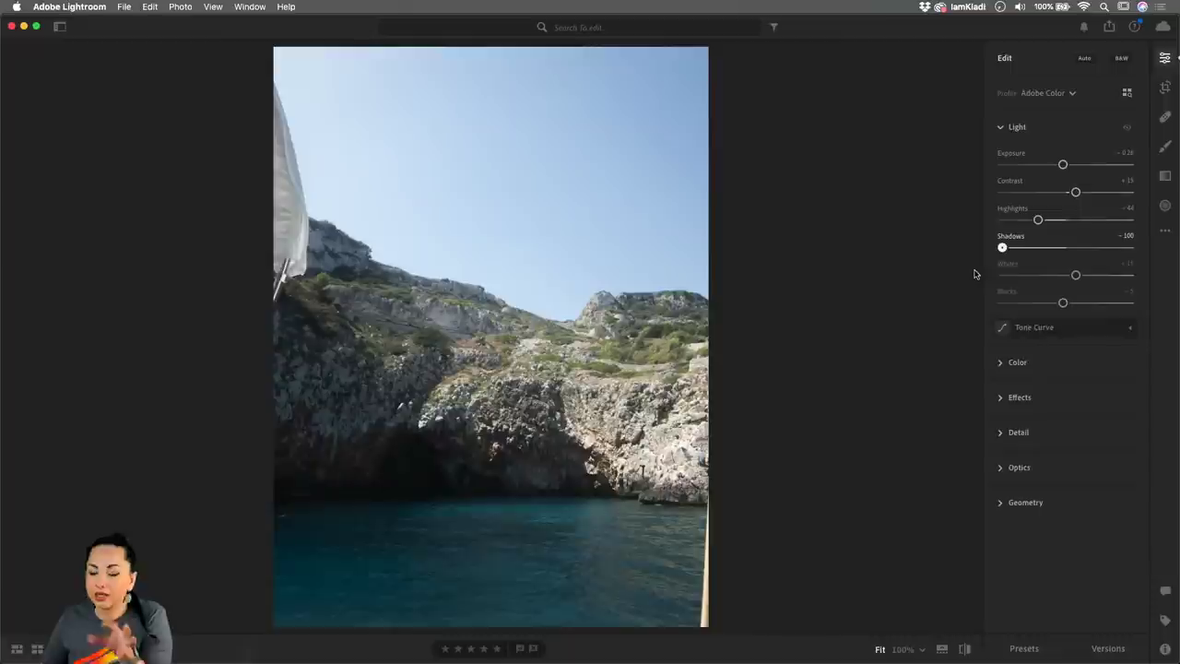
{"action": "left_click_drag", "start_coordinate": [1003, 269], "coordinate": [1059, 265]}
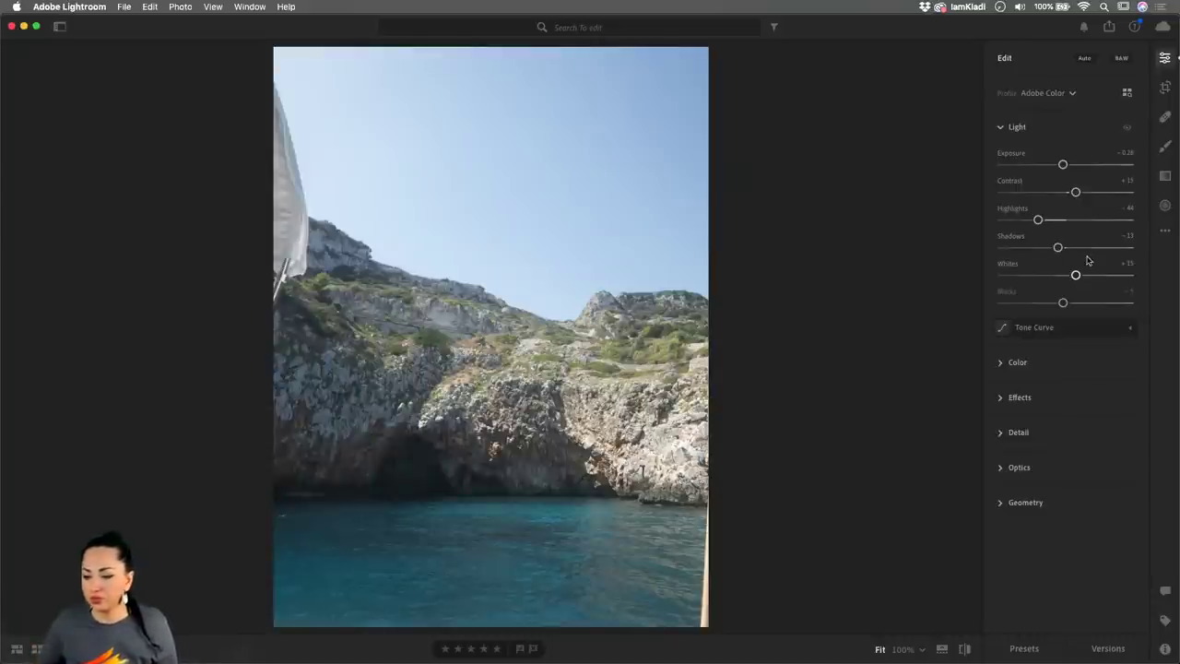
- Raise Shadows to +22, push Whites to +100, then ease Whites back to +18
{"action": "left_click_drag", "start_coordinate": [1057, 248], "coordinate": [1080, 252]}
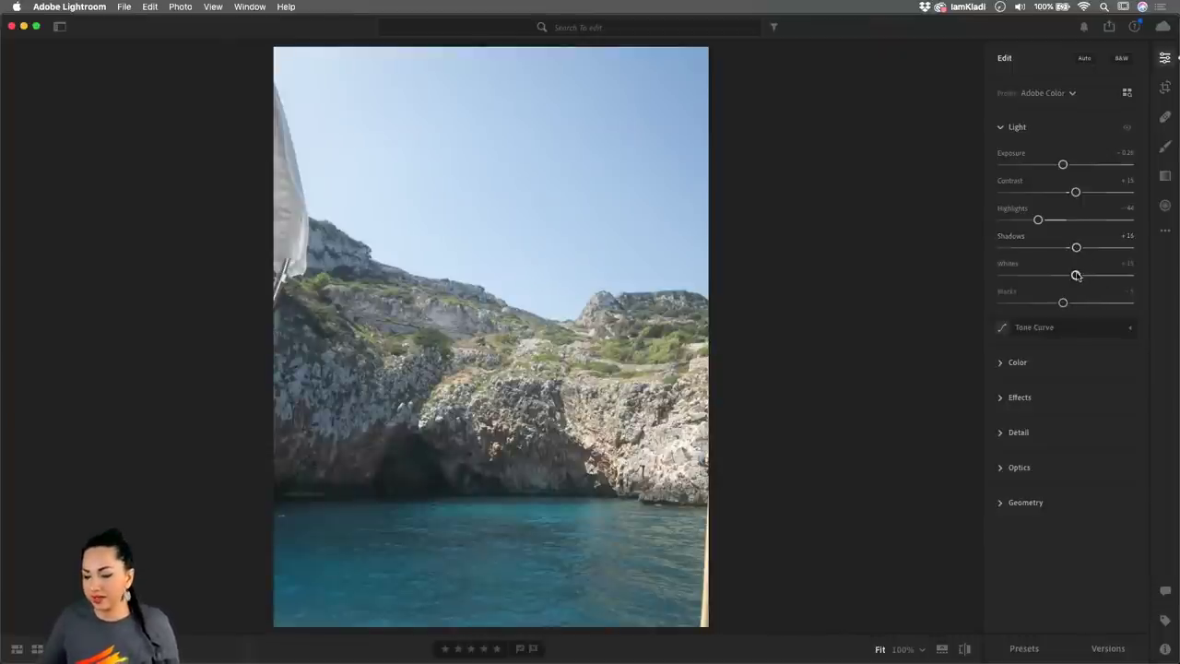
{"action": "left_click_drag", "start_coordinate": [1075, 249], "coordinate": [1079, 249]}
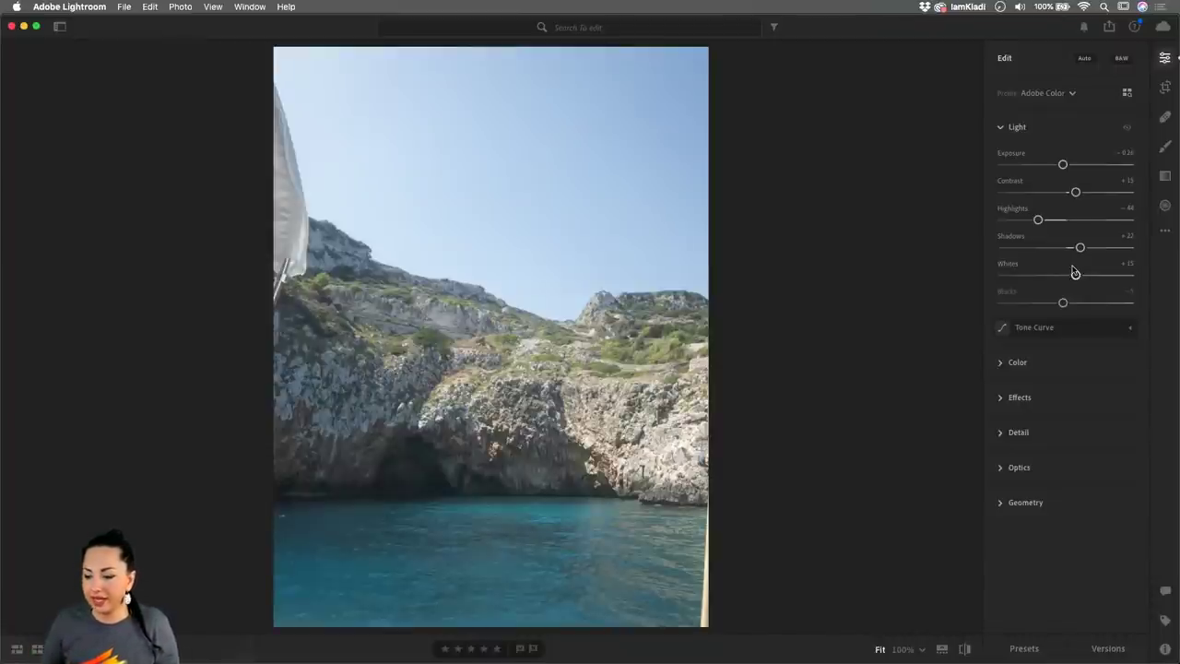
{"action": "left_click_drag", "start_coordinate": [1075, 274], "coordinate": [1143, 275]}
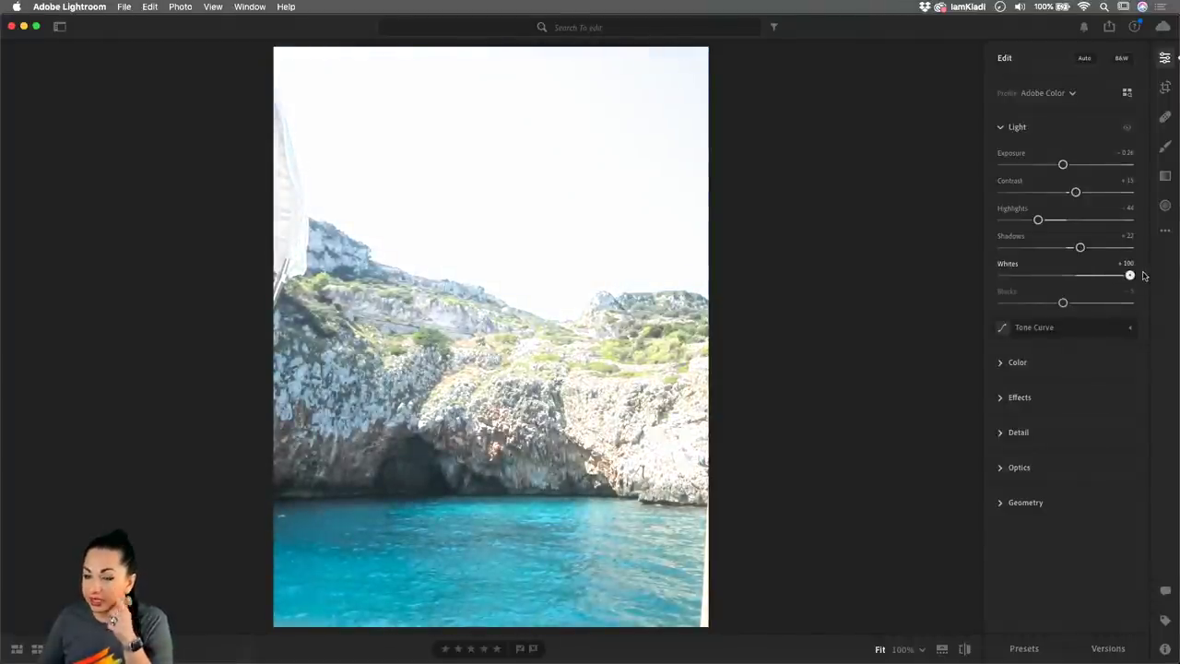
{"action": "left_click_drag", "start_coordinate": [1132, 275], "coordinate": [1179, 256]}
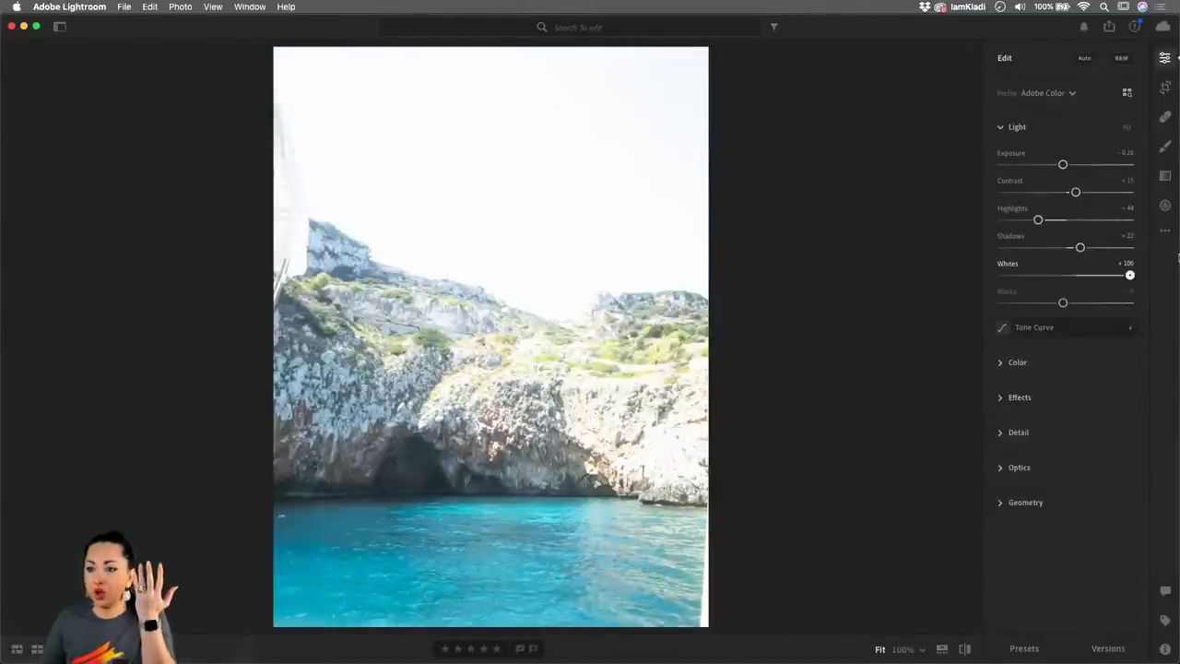
{"action": "left_click_drag", "start_coordinate": [1129, 275], "coordinate": [1169, 279]}
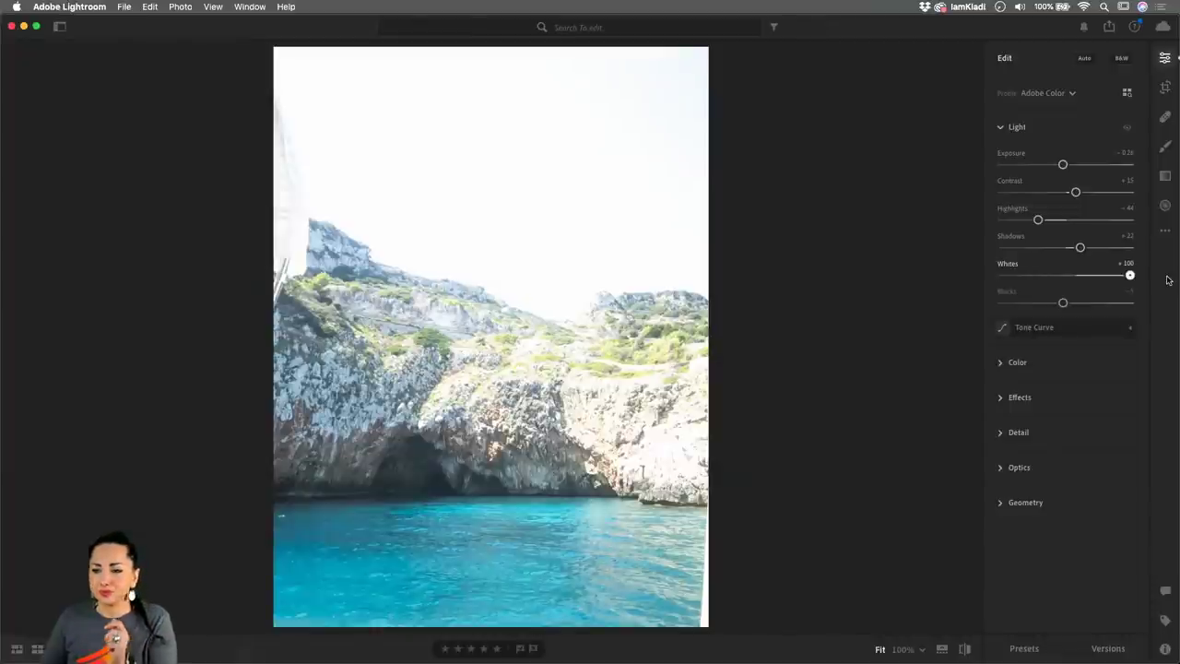
{"action": "left_click_drag", "start_coordinate": [1130, 275], "coordinate": [1083, 276]}
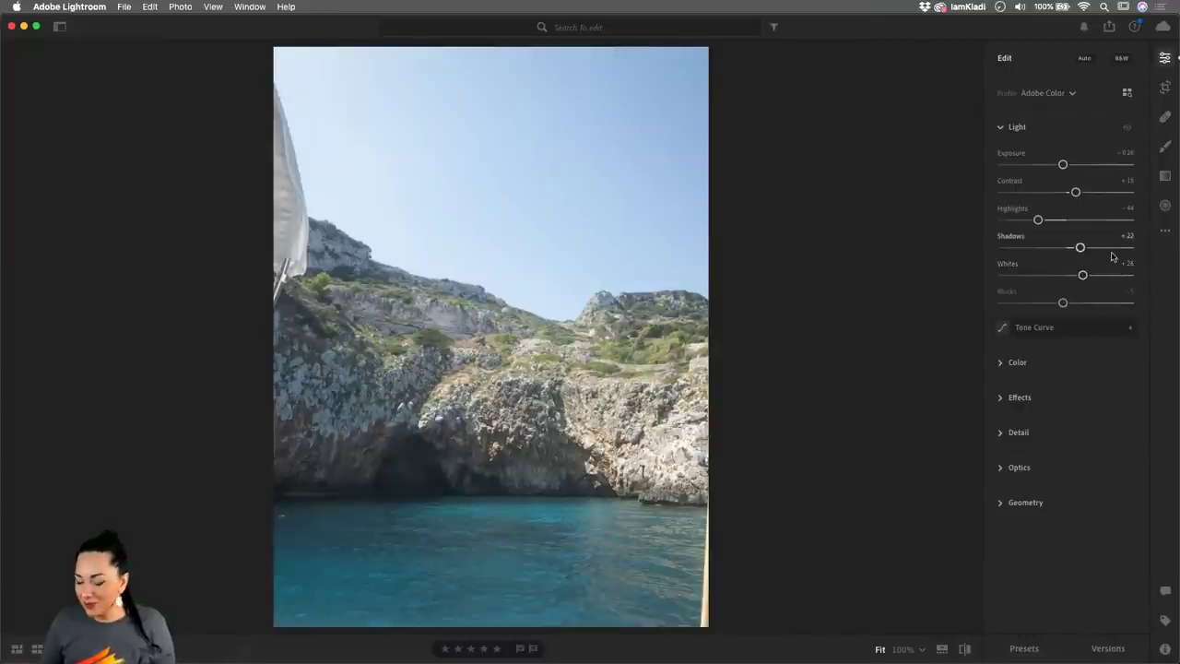
{"action": "left_click_drag", "start_coordinate": [1083, 276], "coordinate": [1078, 277]}
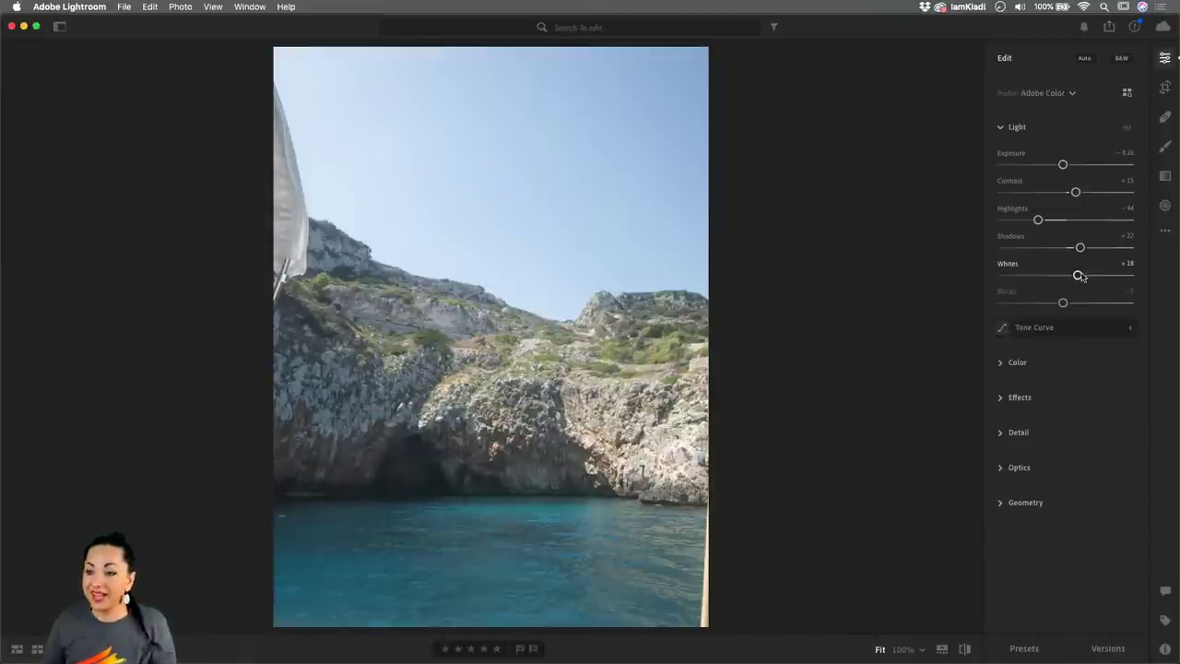
- Check white clipping with the Option preview while raising Whites to about +26
{"action": "key", "text": "alt"}
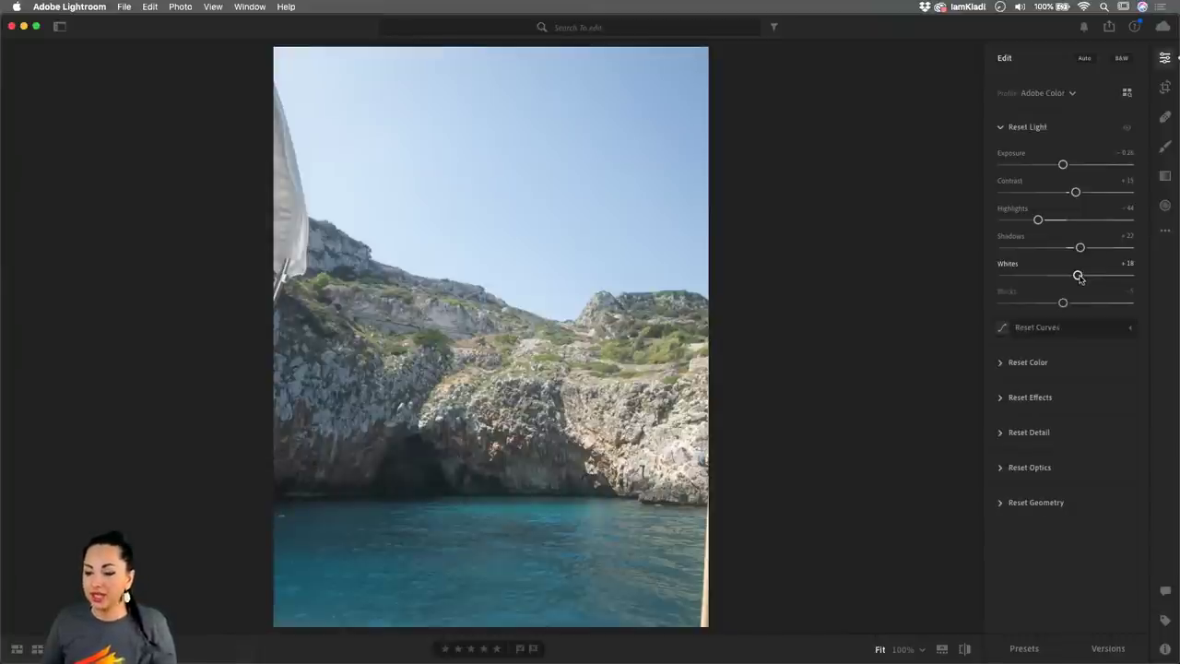
{"action": "left_click_drag", "start_coordinate": [1080, 277], "coordinate": [1070, 279]}
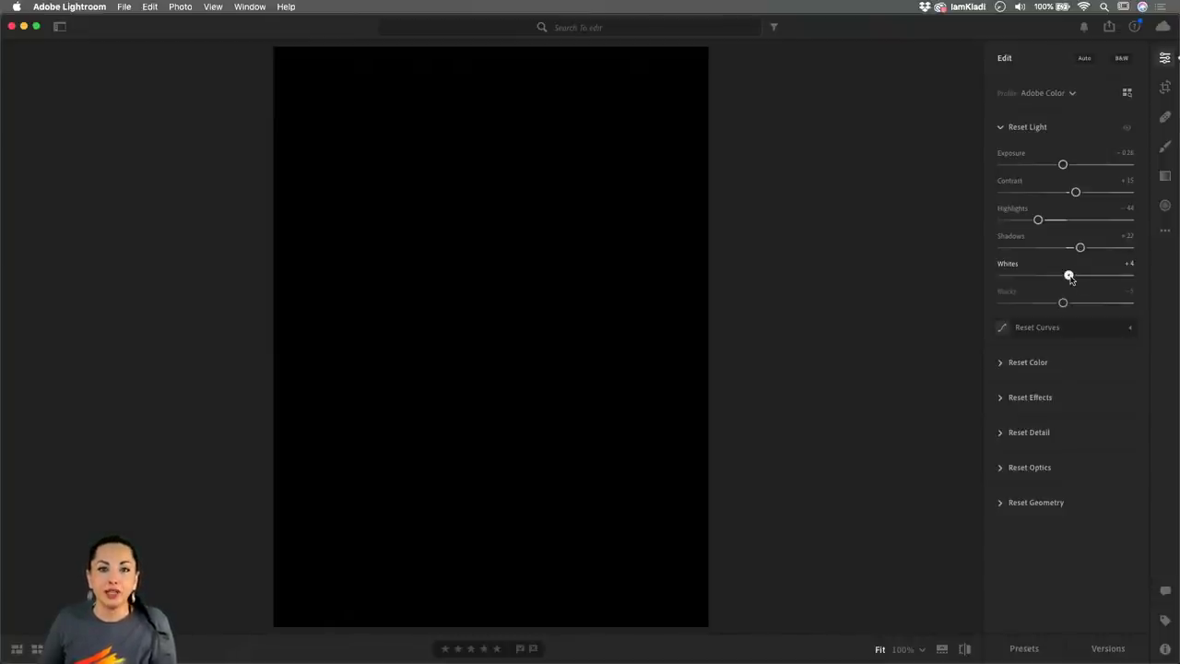
{"action": "mouse_move", "coordinate": [1071, 278]}
{"action": "left_mouse_down"}
{"action": "mouse_move", "coordinate": [1132, 271]}
{"action": "mouse_move", "coordinate": [1082, 279]}
{"action": "left_mouse_up"}
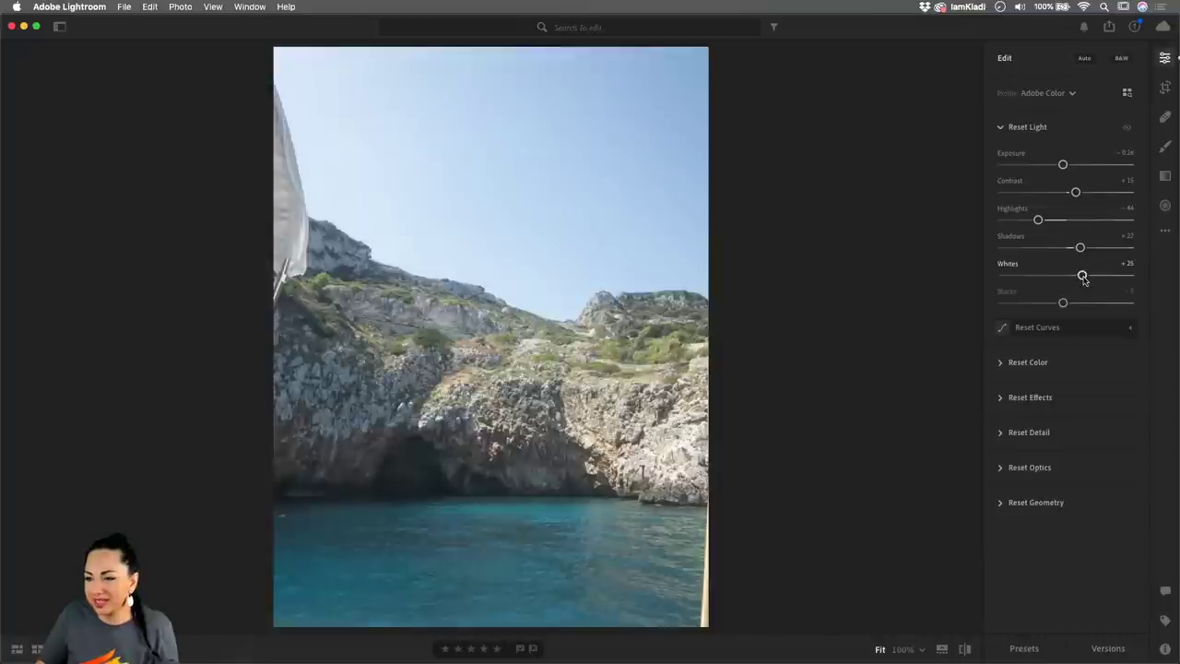
{"action": "key", "text": "alt"}
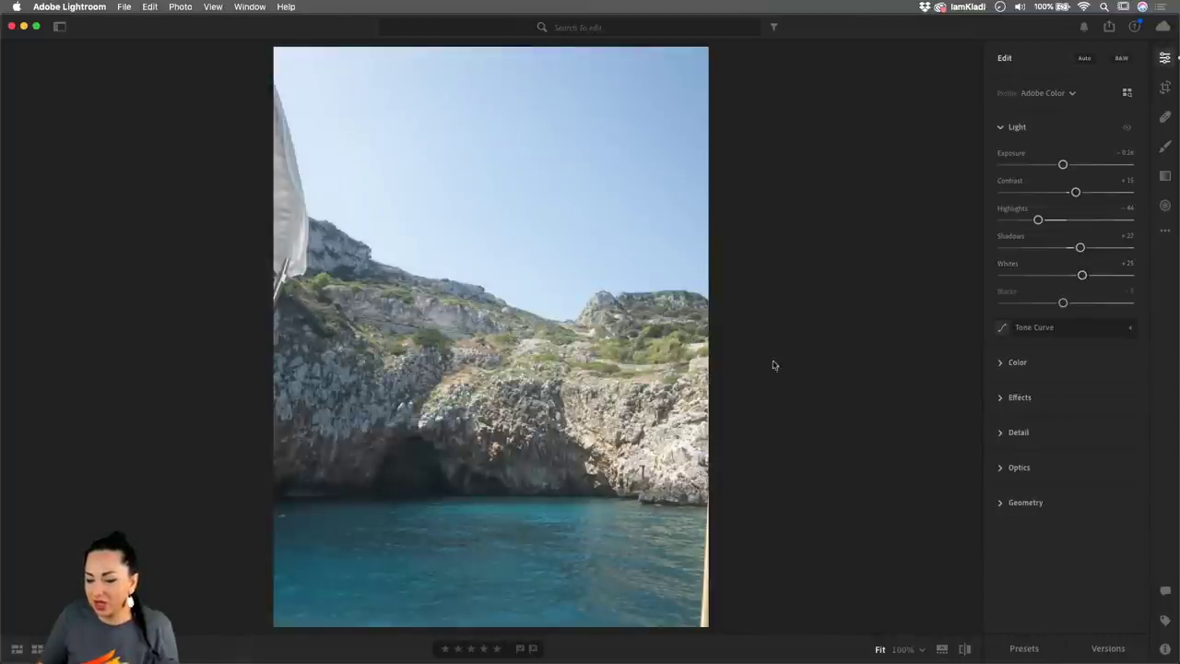
{"action": "key", "text": "alt"}
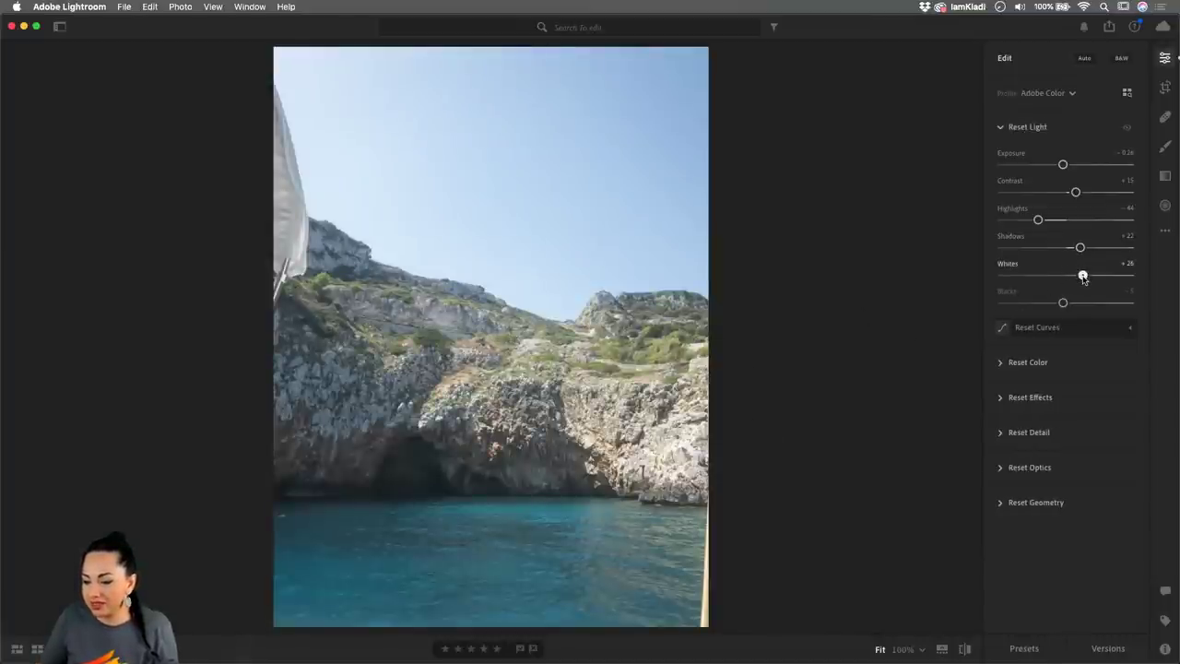
{"action": "left_click_drag", "start_coordinate": [1082, 276], "coordinate": [1084, 276]}
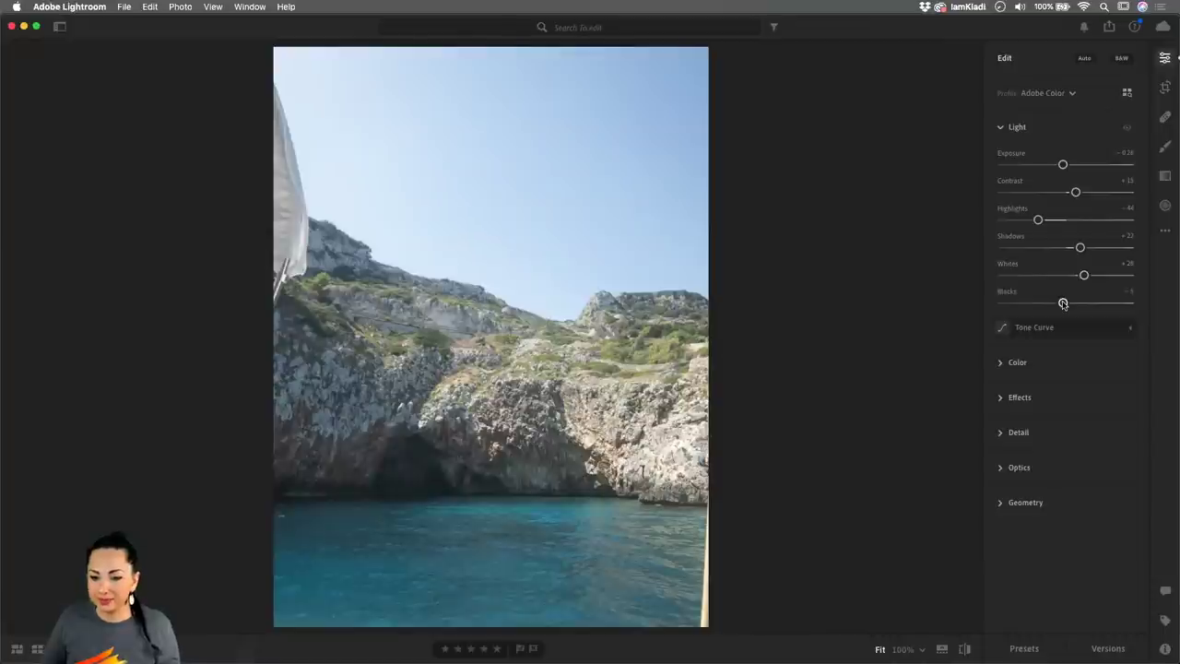
- Drop Blacks to -100, zoom to 100% to inspect the cliff, then return to Fit
{"action": "left_click_drag", "start_coordinate": [1063, 305], "coordinate": [1024, 304]}
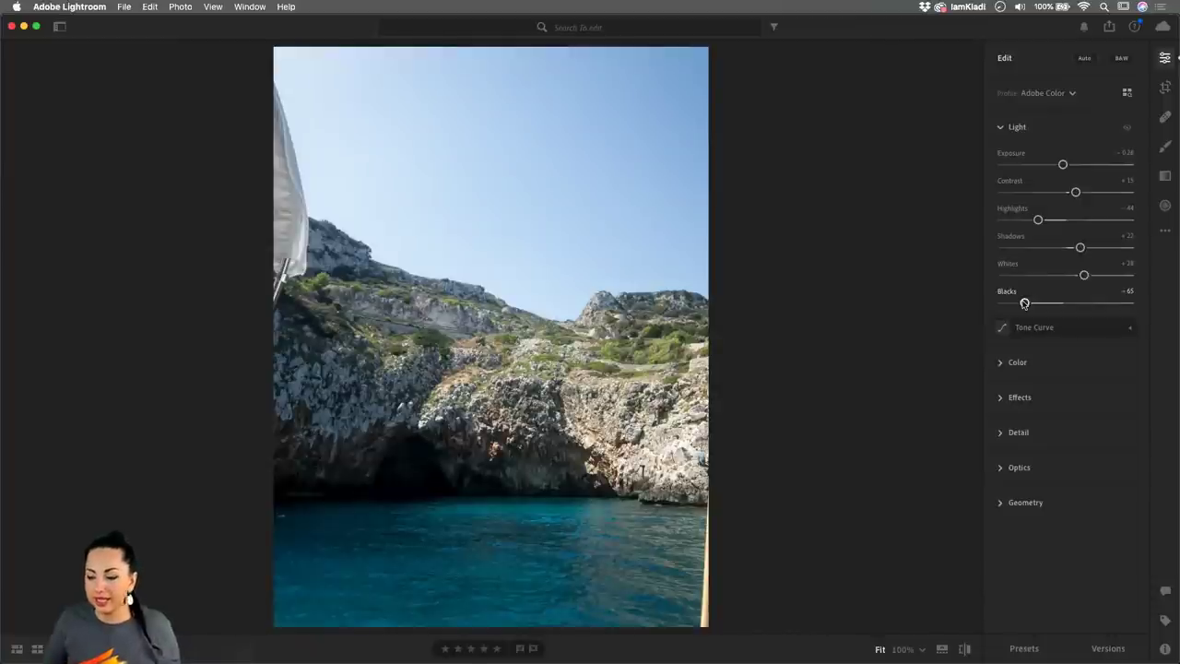
{"action": "left_click_drag", "start_coordinate": [1024, 303], "coordinate": [956, 311]}
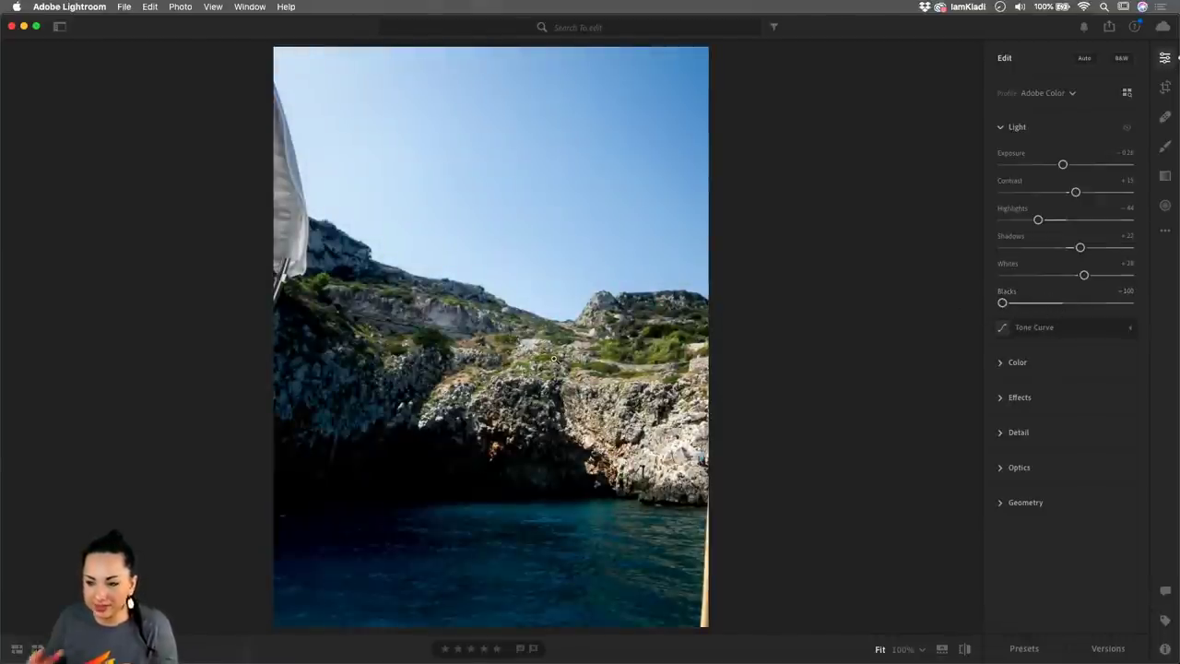
{"action": "left_click", "coordinate": [624, 382]}
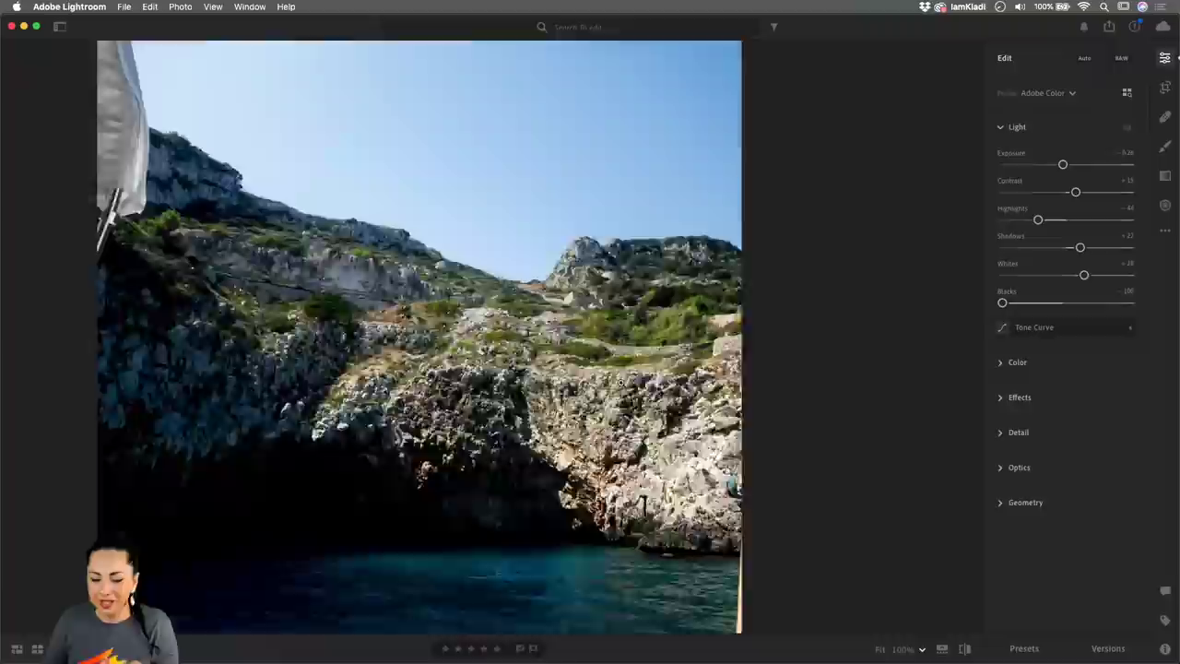
{"action": "left_click", "coordinate": [622, 382]}
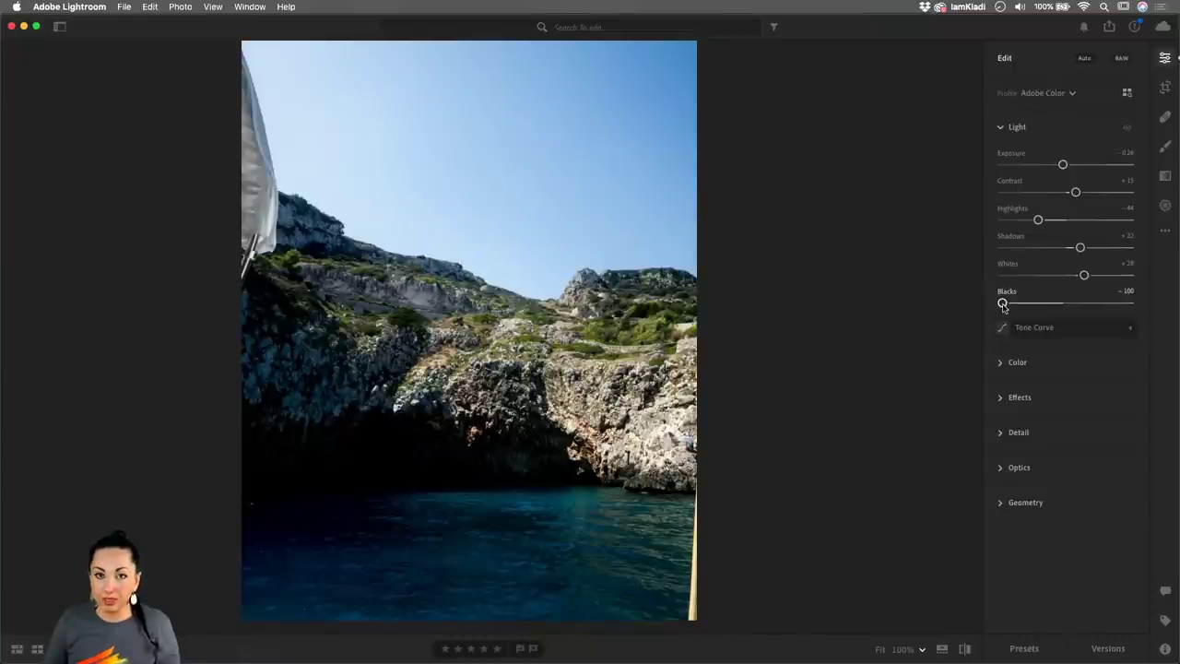
- Raise Blacks to about -40 while watching the black clipping preview
{"action": "key", "text": "alt"}
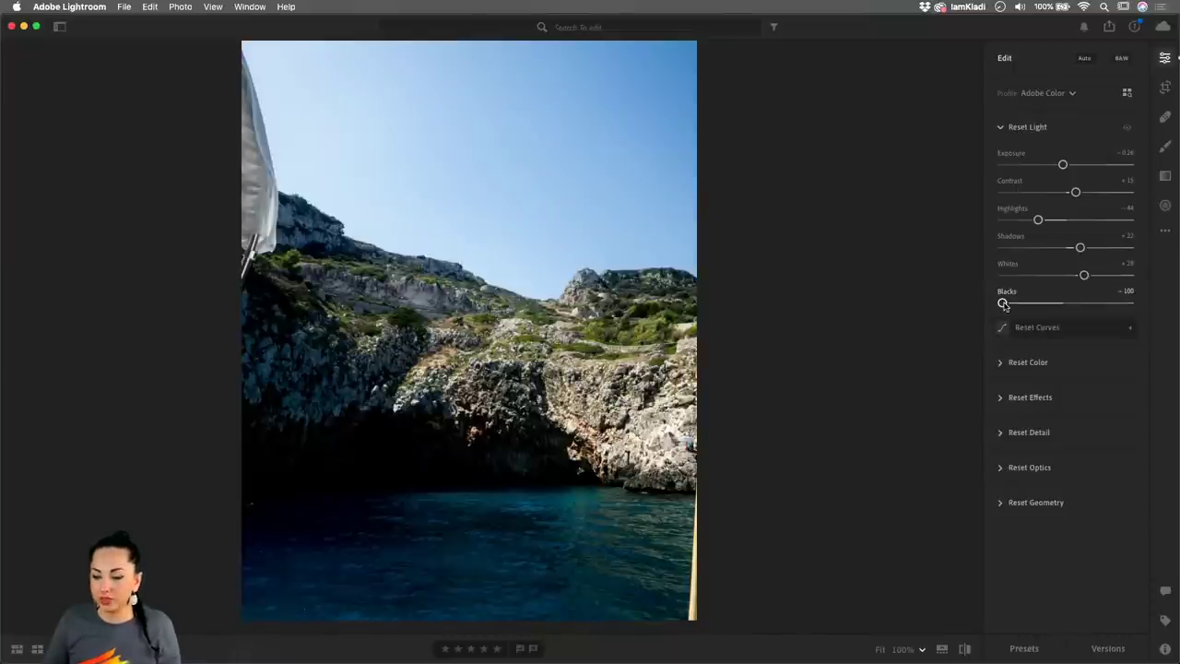
{"action": "left_click_drag", "start_coordinate": [1003, 304], "coordinate": [1046, 305]}
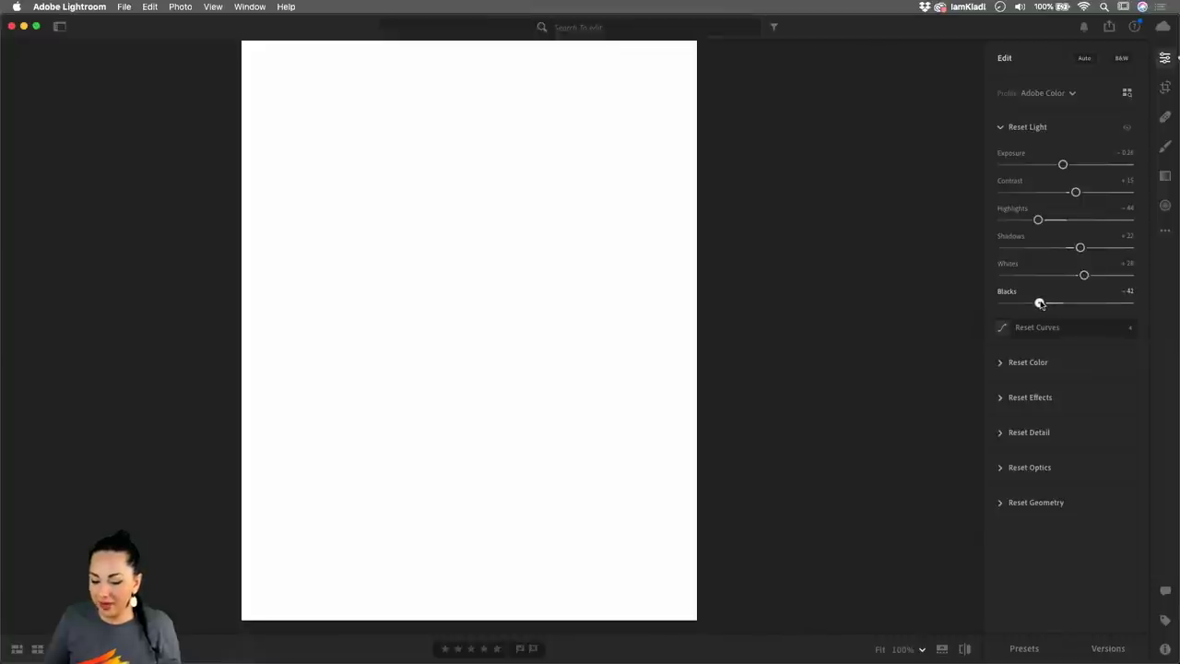
{"action": "mouse_move", "coordinate": [1038, 304]}
{"action": "left_mouse_down"}
{"action": "mouse_move", "coordinate": [1013, 309]}
{"action": "mouse_move", "coordinate": [1041, 309]}
{"action": "left_mouse_up"}
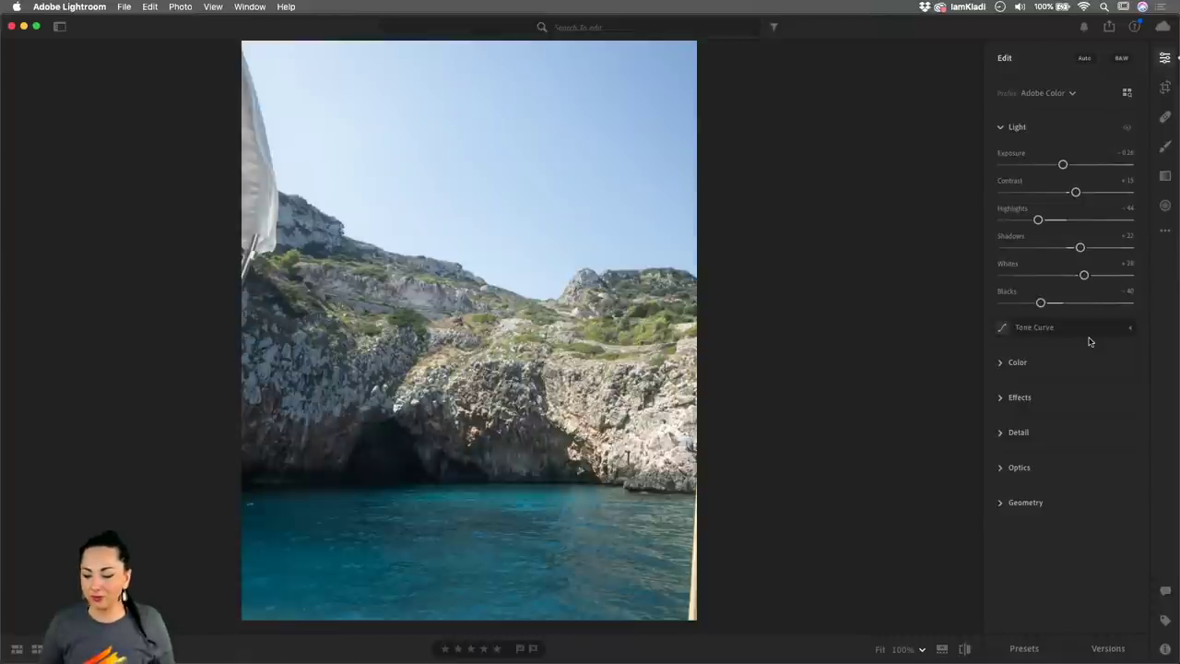
- Expand the Color panel, reset the color adjustments, and keep White Balance at As Shot
{"action": "left_click", "coordinate": [1002, 366]}
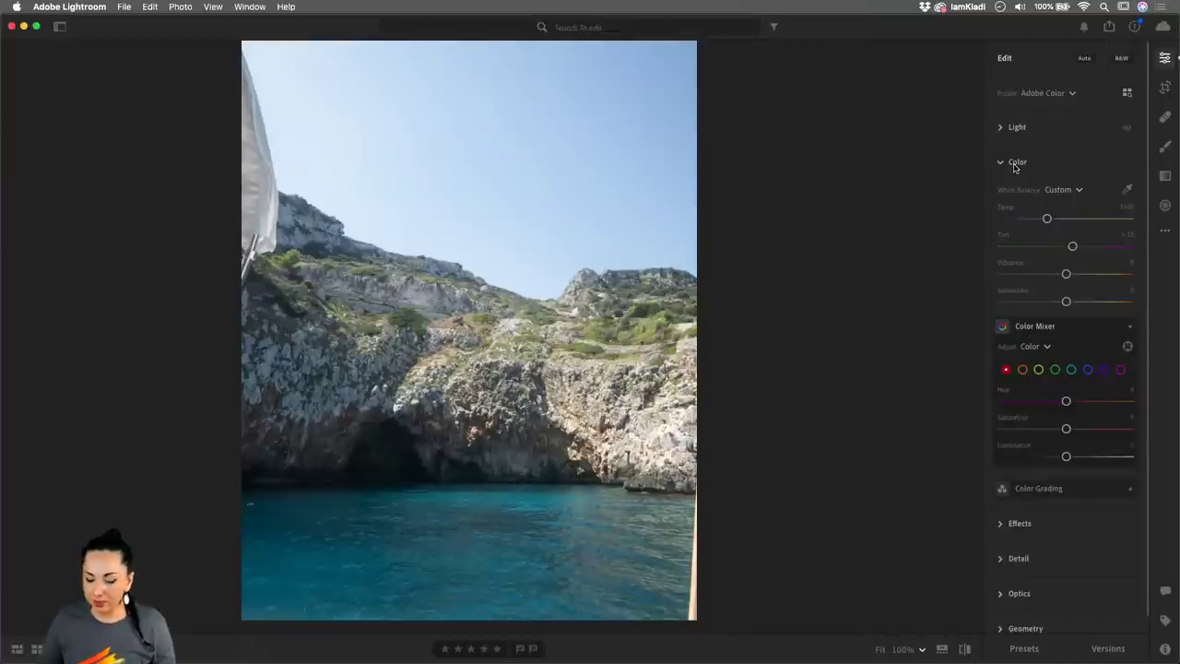
{"action": "key", "text": "alt"}
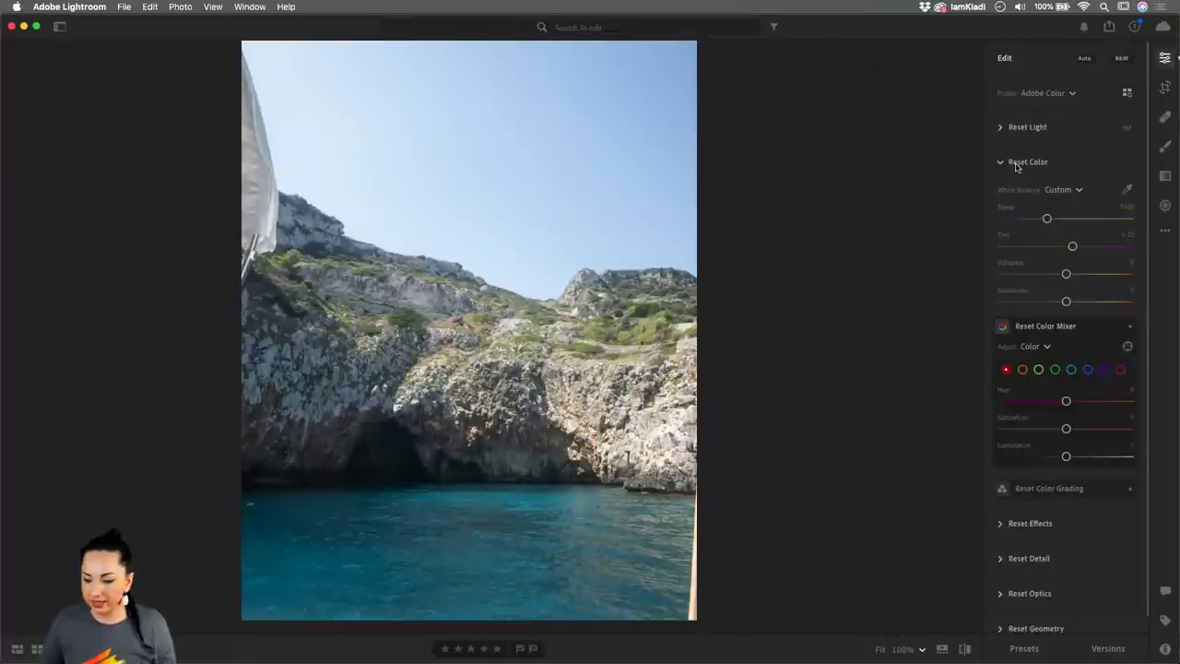
{"action": "left_click", "coordinate": [1016, 165], "text": "alt"}
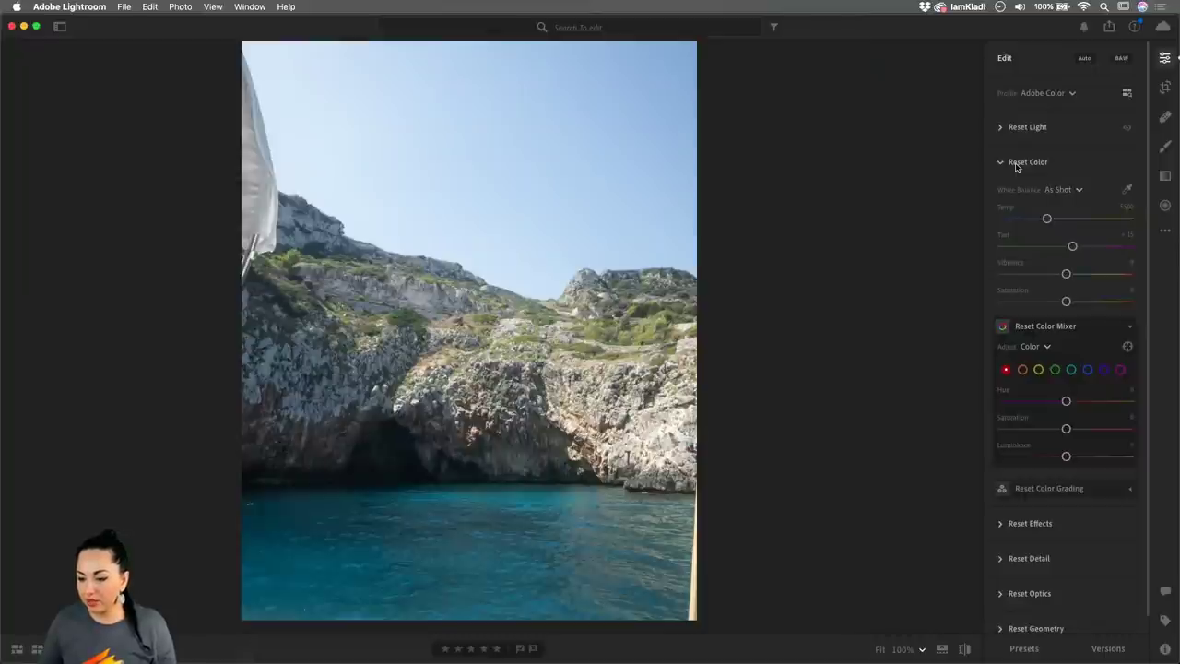
{"action": "left_click", "coordinate": [1063, 190]}
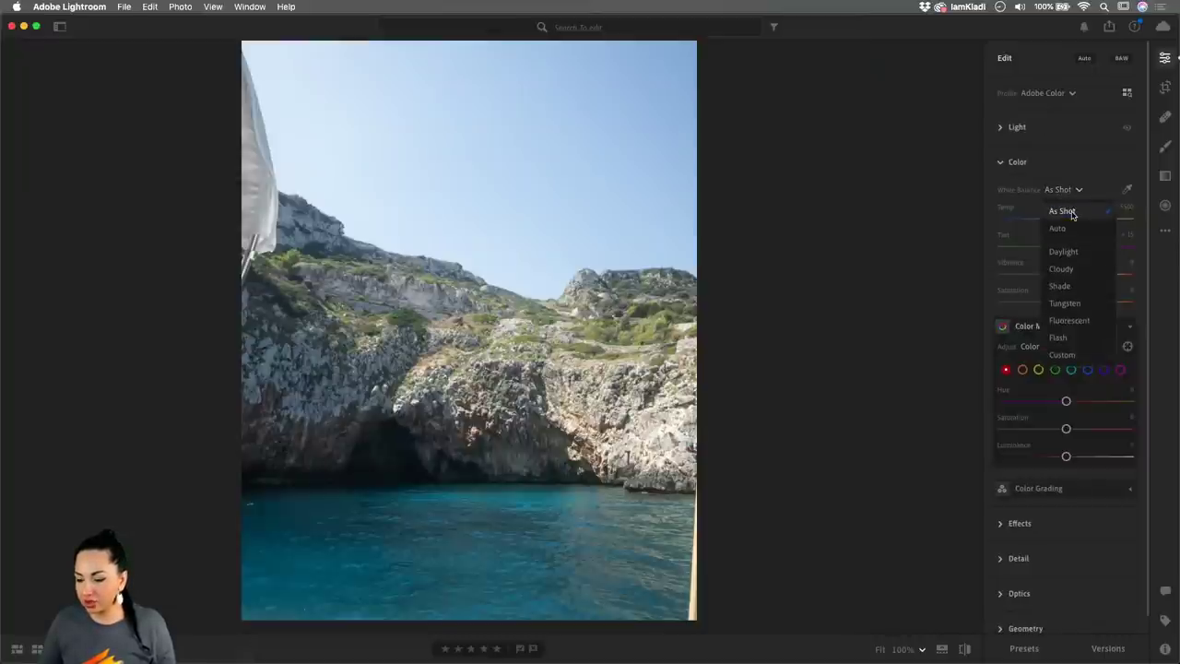
{"action": "left_click", "coordinate": [1078, 189]}
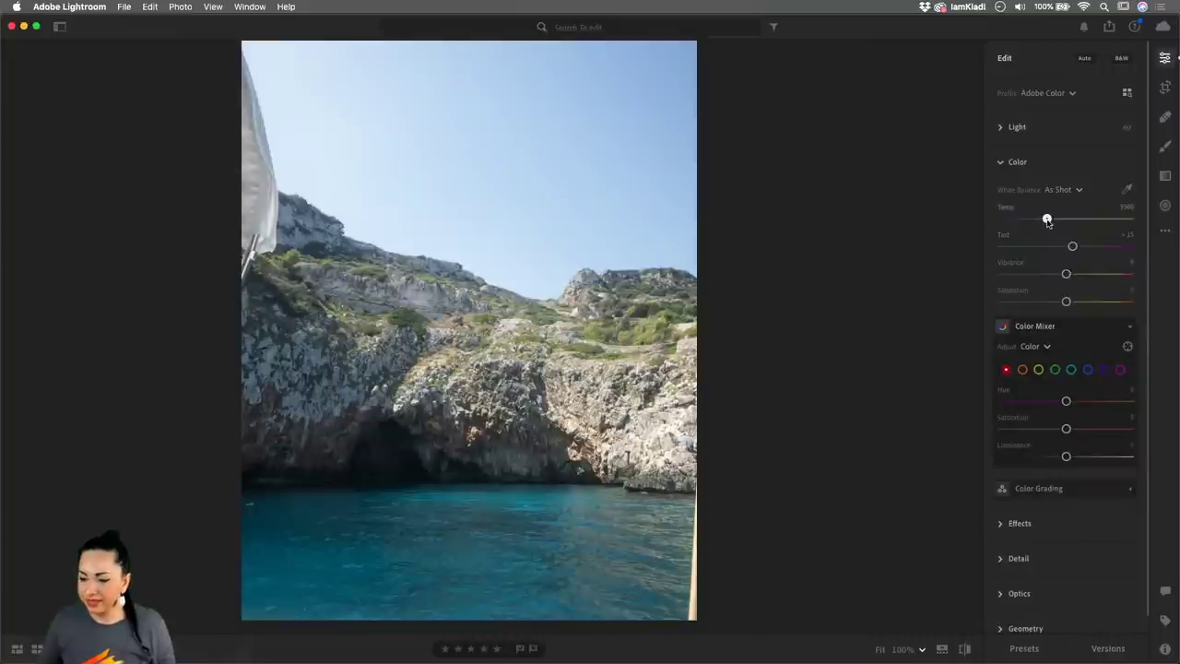
- Compare warmer and cooler Temp values, settling the temperature at 5922
{"action": "mouse_move", "coordinate": [1047, 219]}
{"action": "left_mouse_down"}
{"action": "mouse_move", "coordinate": [1069, 219]}
{"action": "mouse_move", "coordinate": [1060, 244]}
{"action": "mouse_move", "coordinate": [1082, 245]}
{"action": "mouse_move", "coordinate": [1076, 218]}
{"action": "mouse_move", "coordinate": [1060, 223]}
{"action": "left_mouse_up"}
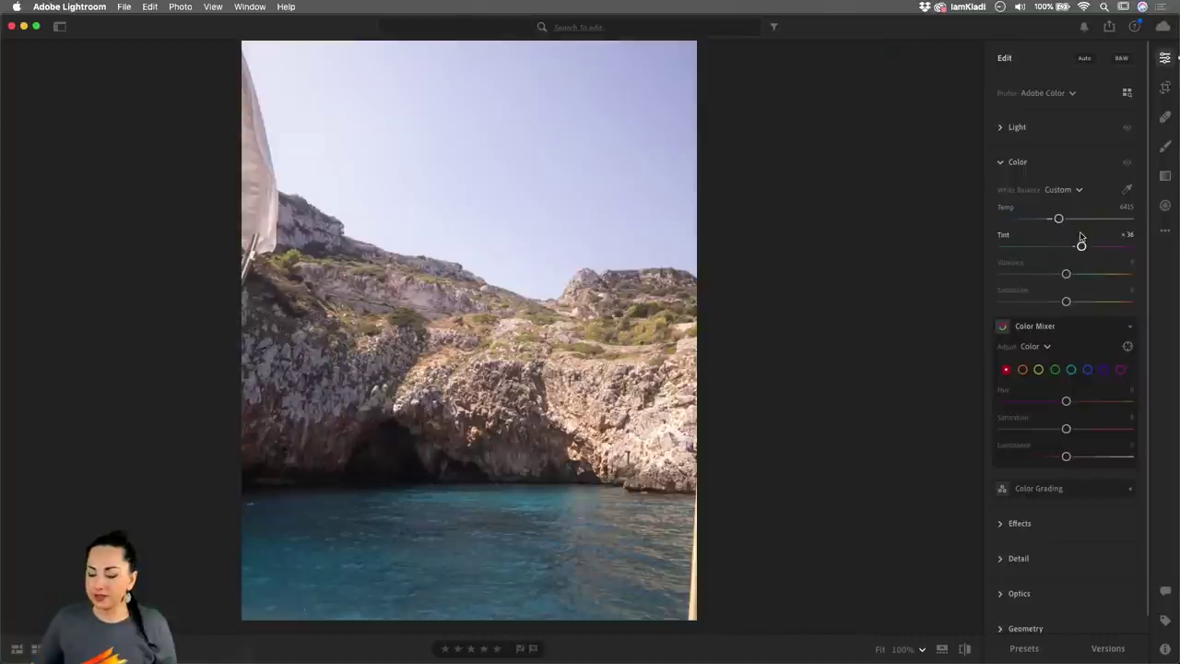
{"action": "mouse_move", "coordinate": [1058, 219]}
{"action": "left_mouse_down"}
{"action": "mouse_move", "coordinate": [1028, 222]}
{"action": "mouse_move", "coordinate": [1106, 223]}
{"action": "mouse_move", "coordinate": [1068, 226]}
{"action": "left_mouse_up"}
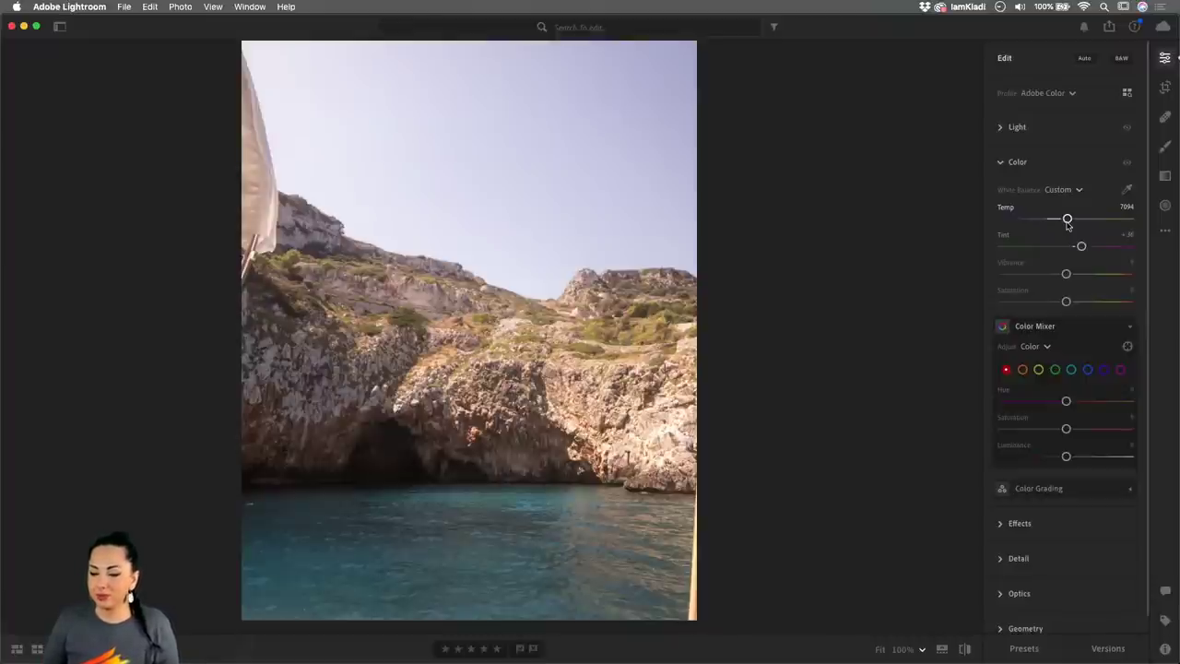
{"action": "left_click_drag", "start_coordinate": [1067, 223], "coordinate": [1086, 224]}
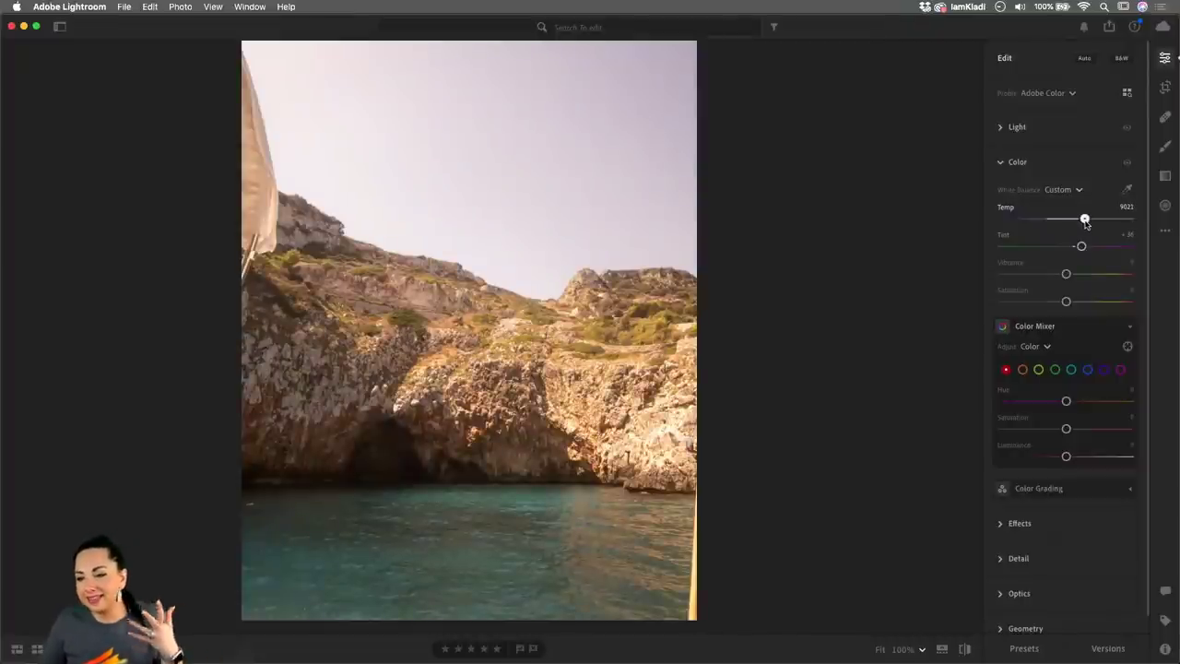
{"action": "left_click_drag", "start_coordinate": [1085, 221], "coordinate": [1048, 228]}
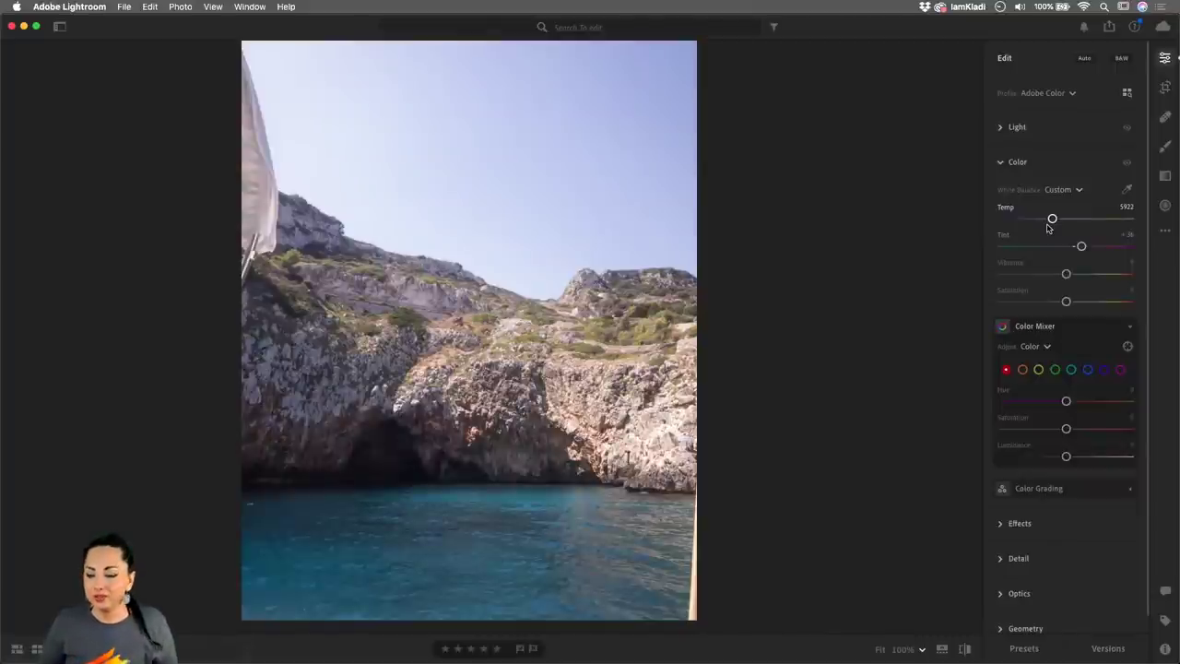
- Set white balance Temp to about 6047 and Tint to +13
{"action": "mouse_move", "coordinate": [1052, 222]}
{"action": "left_mouse_down"}
{"action": "mouse_move", "coordinate": [1090, 247]}
{"action": "mouse_move", "coordinate": [1055, 247]}
{"action": "mouse_move", "coordinate": [1054, 219]}
{"action": "mouse_move", "coordinate": [1069, 226]}
{"action": "left_mouse_up"}
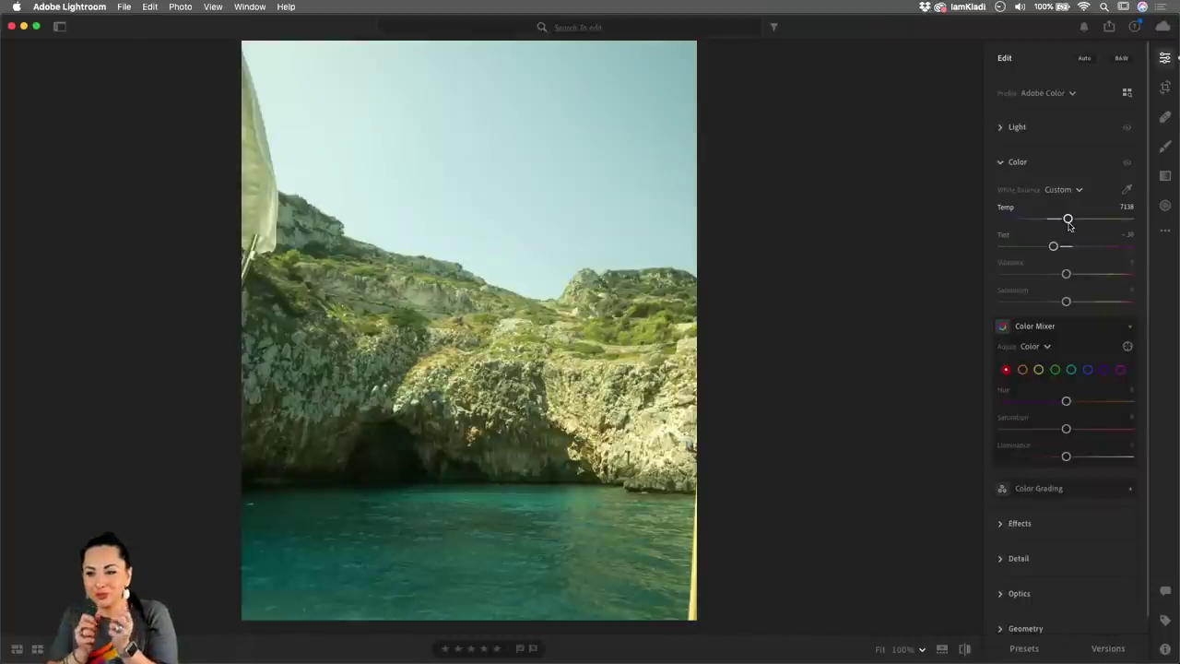
{"action": "mouse_move", "coordinate": [1070, 226]}
{"action": "left_mouse_down"}
{"action": "mouse_move", "coordinate": [1060, 220]}
{"action": "mouse_move", "coordinate": [1058, 245]}
{"action": "mouse_move", "coordinate": [1053, 219]}
{"action": "mouse_move", "coordinate": [1070, 246]}
{"action": "left_mouse_up"}
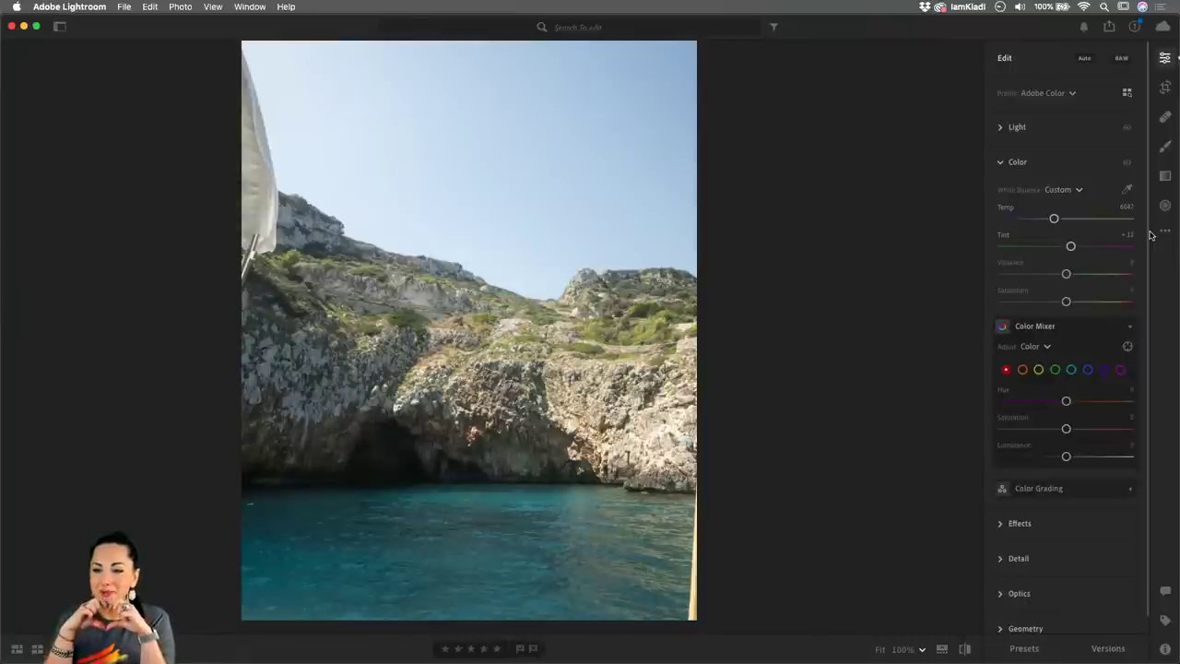
- Collapse the Color Mixer section so only its header shows under Color
{"action": "left_click", "coordinate": [1130, 327]}
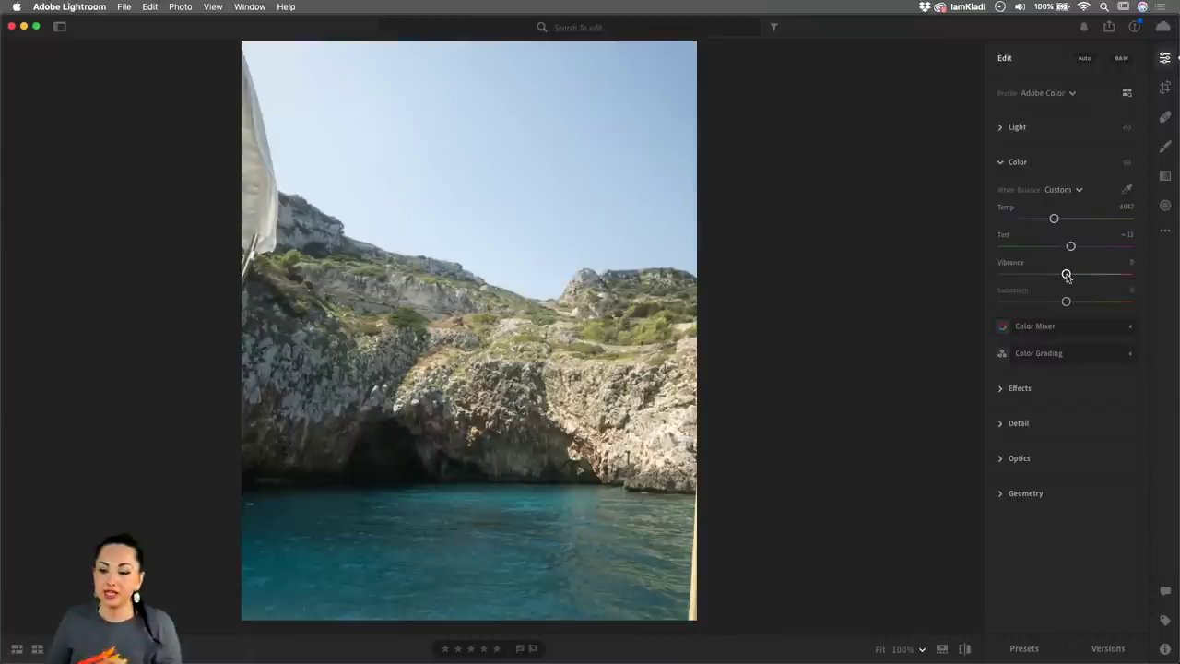
- Try several Saturation levels, zoom into the photo, and settle Saturation at -4
{"action": "left_click_drag", "start_coordinate": [1066, 302], "coordinate": [969, 292]}
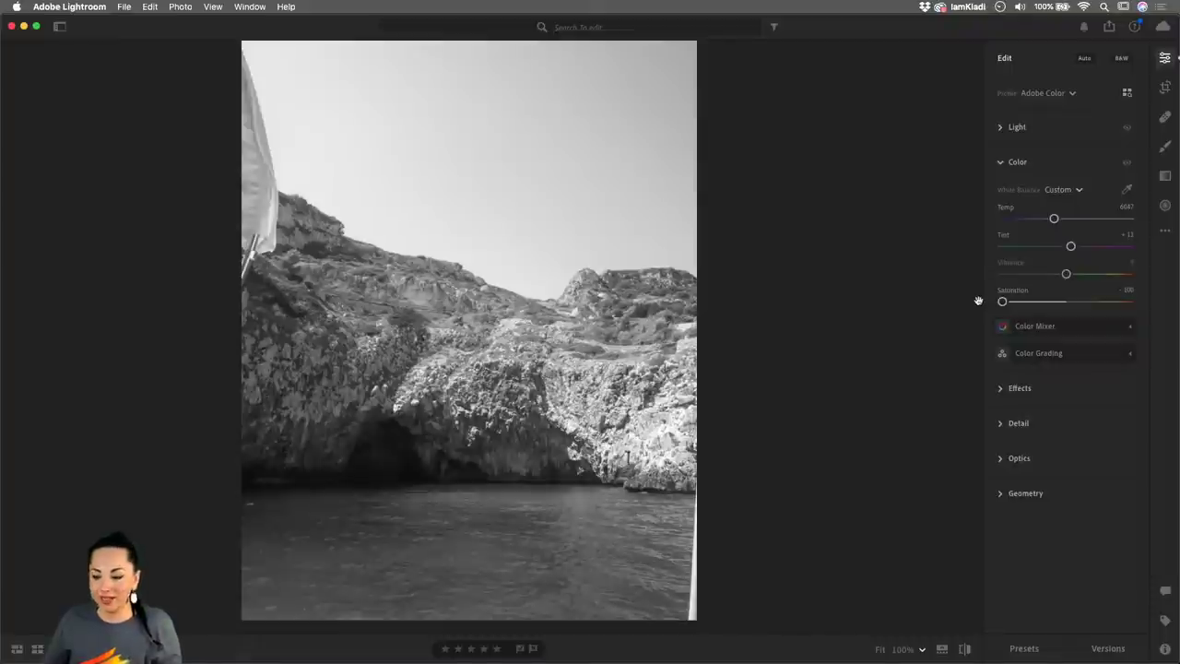
{"action": "left_click_drag", "start_coordinate": [1002, 301], "coordinate": [1071, 303]}
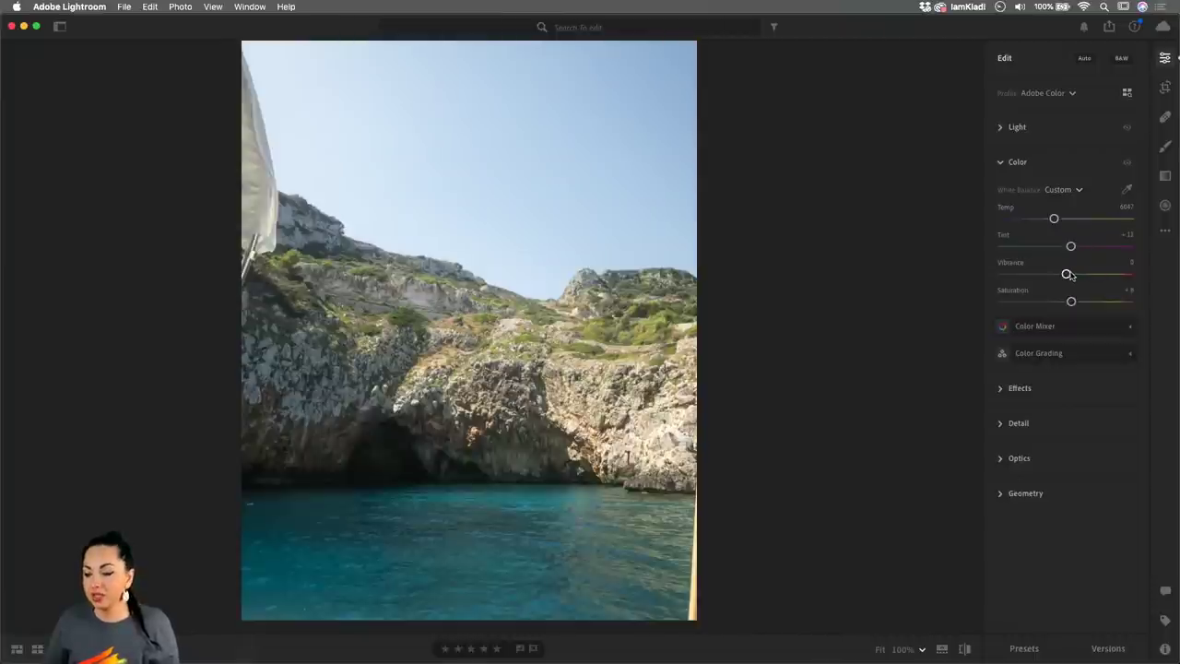
{"action": "left_click_drag", "start_coordinate": [1071, 299], "coordinate": [1111, 300]}
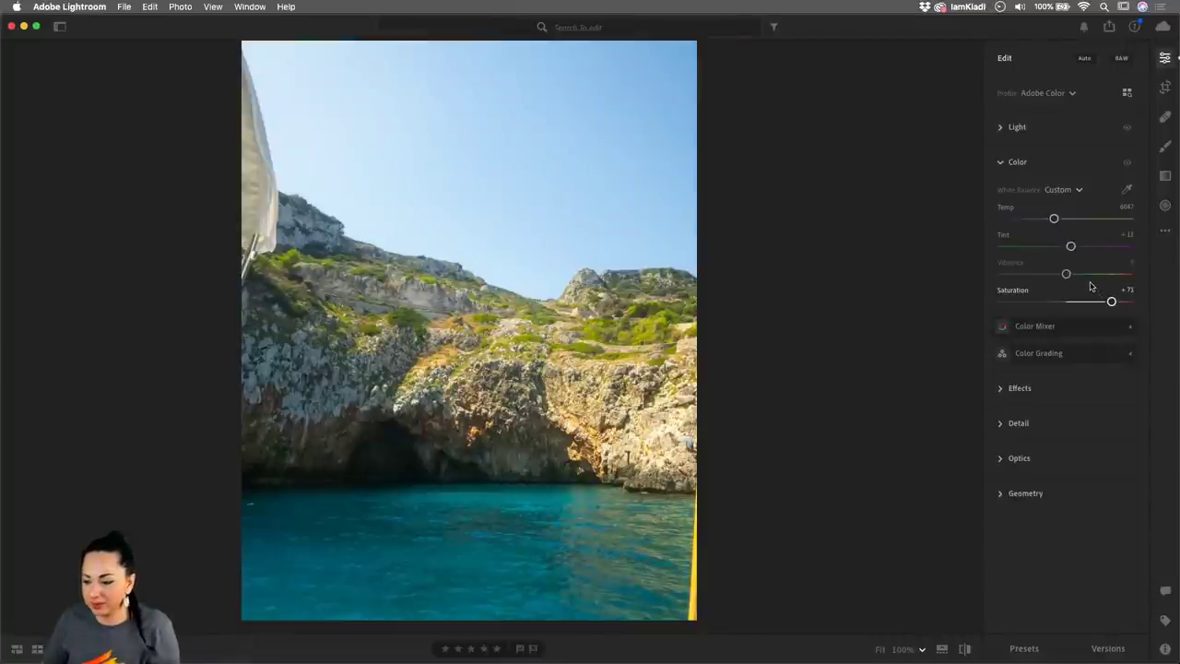
{"action": "left_click_drag", "start_coordinate": [1111, 301], "coordinate": [1102, 277]}
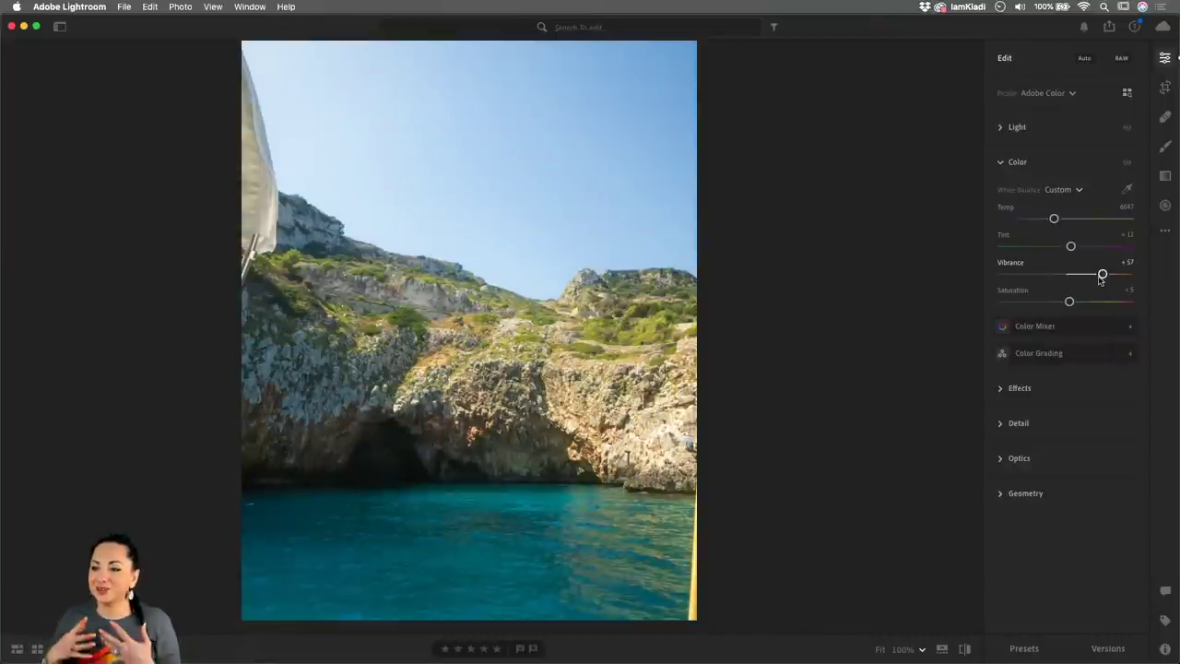
{"action": "left_click", "coordinate": [636, 405]}
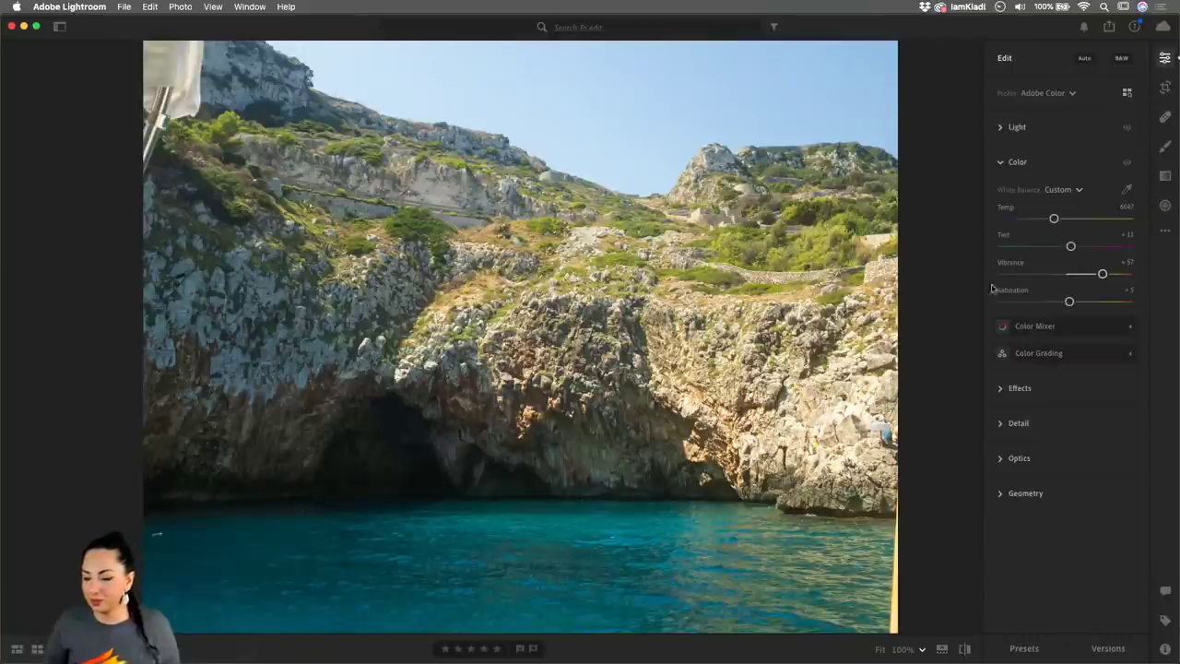
{"action": "left_click_drag", "start_coordinate": [1072, 311], "coordinate": [1064, 304]}
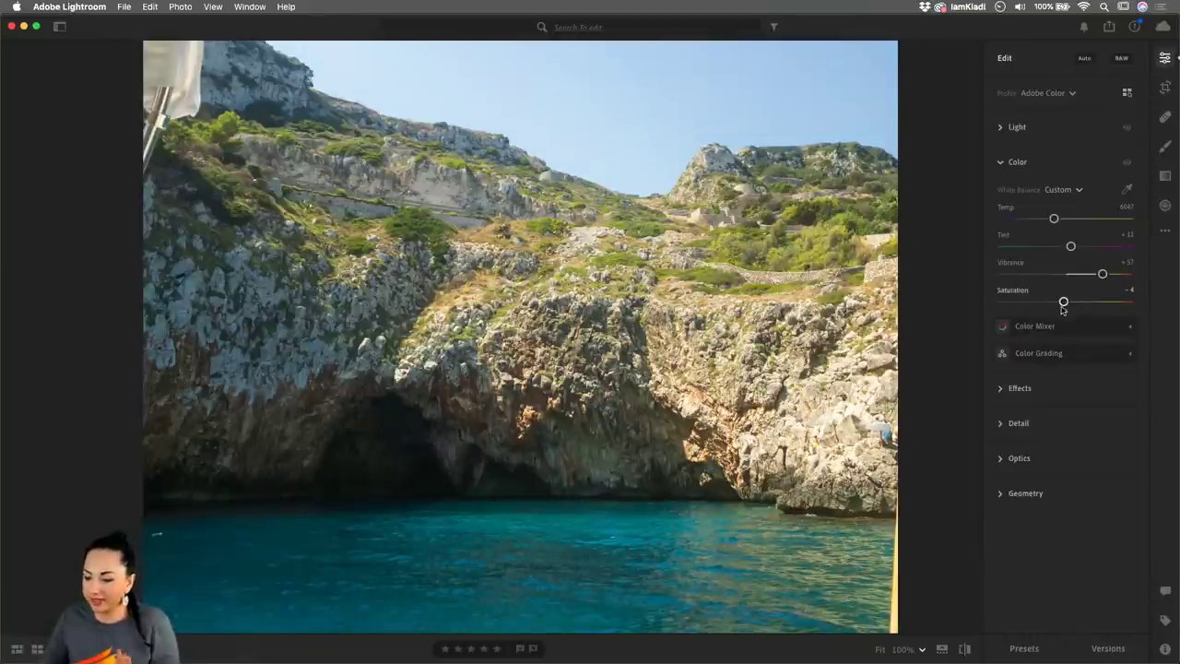
- Collapse the Color section and hide its adjustments to preview the photo without them
{"action": "left_click", "coordinate": [1005, 164]}
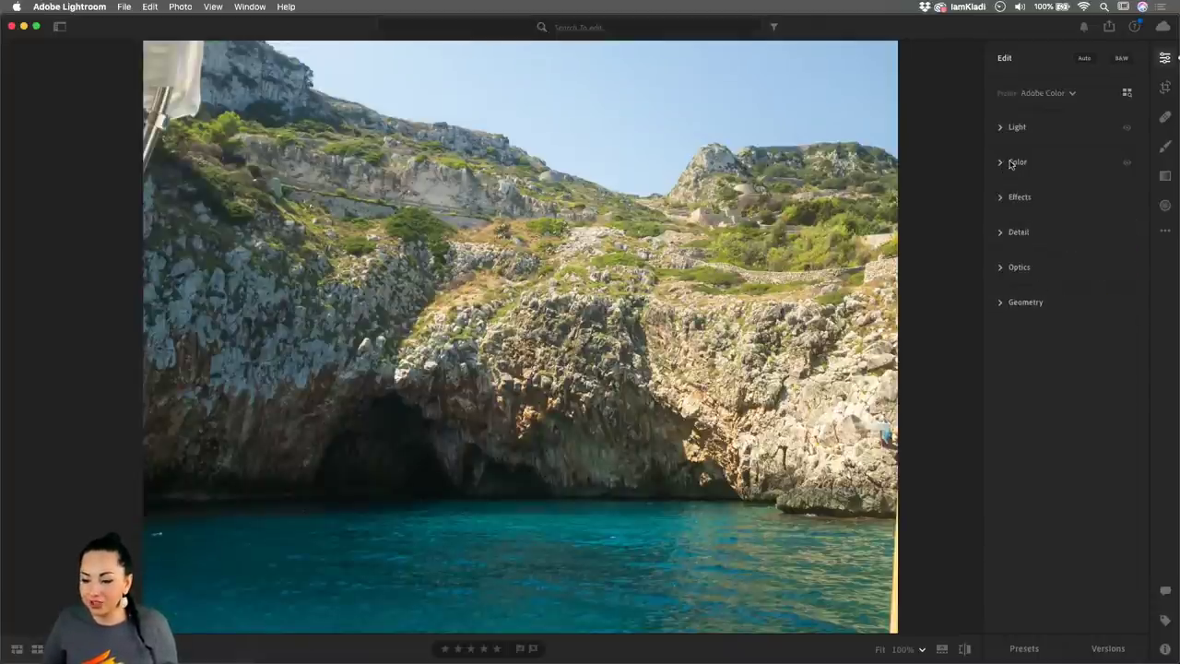
{"action": "left_click", "coordinate": [1126, 164]}
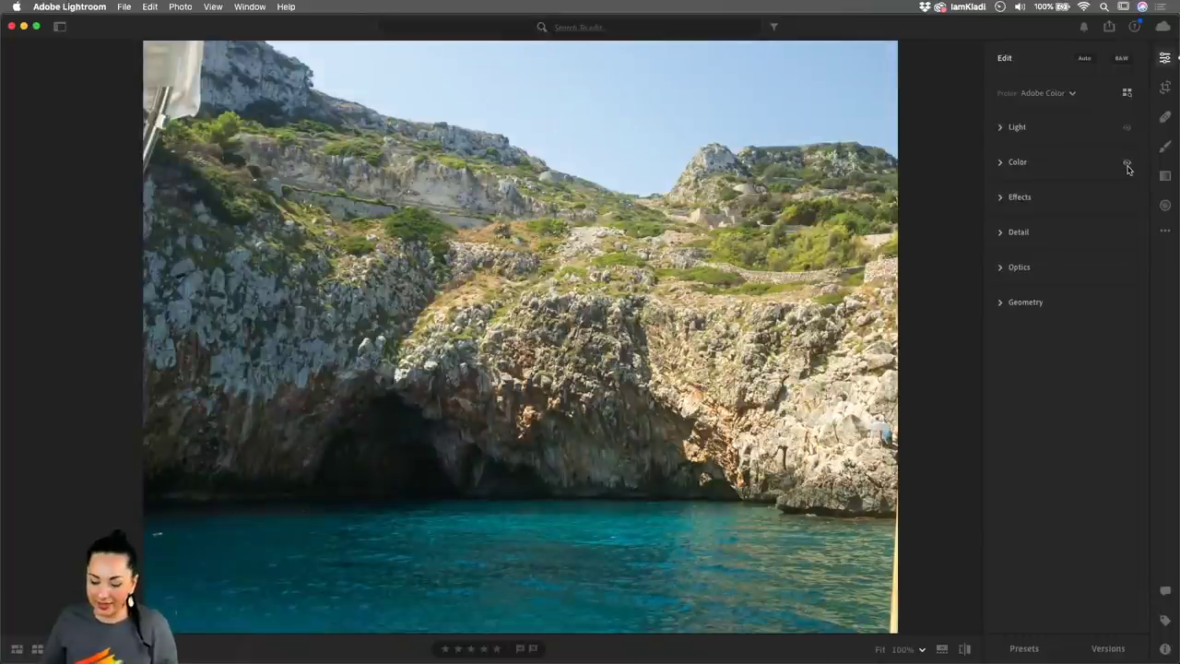
{"action": "key", "text": "alt"}
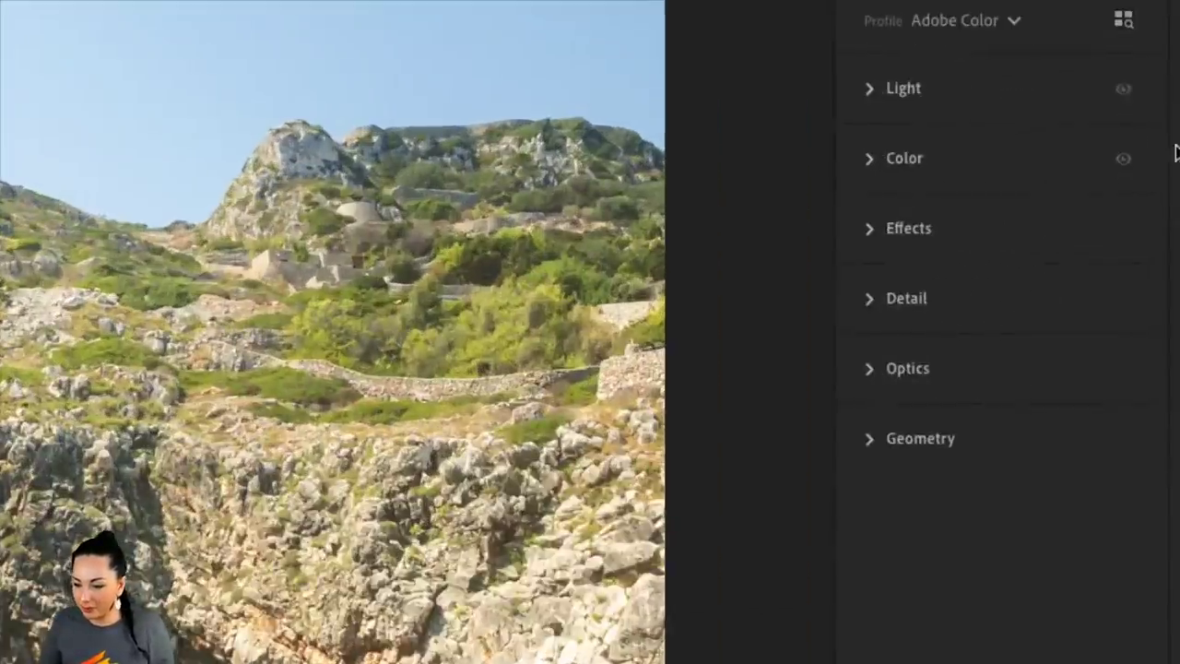
{"action": "left_click", "coordinate": [1123, 158]}
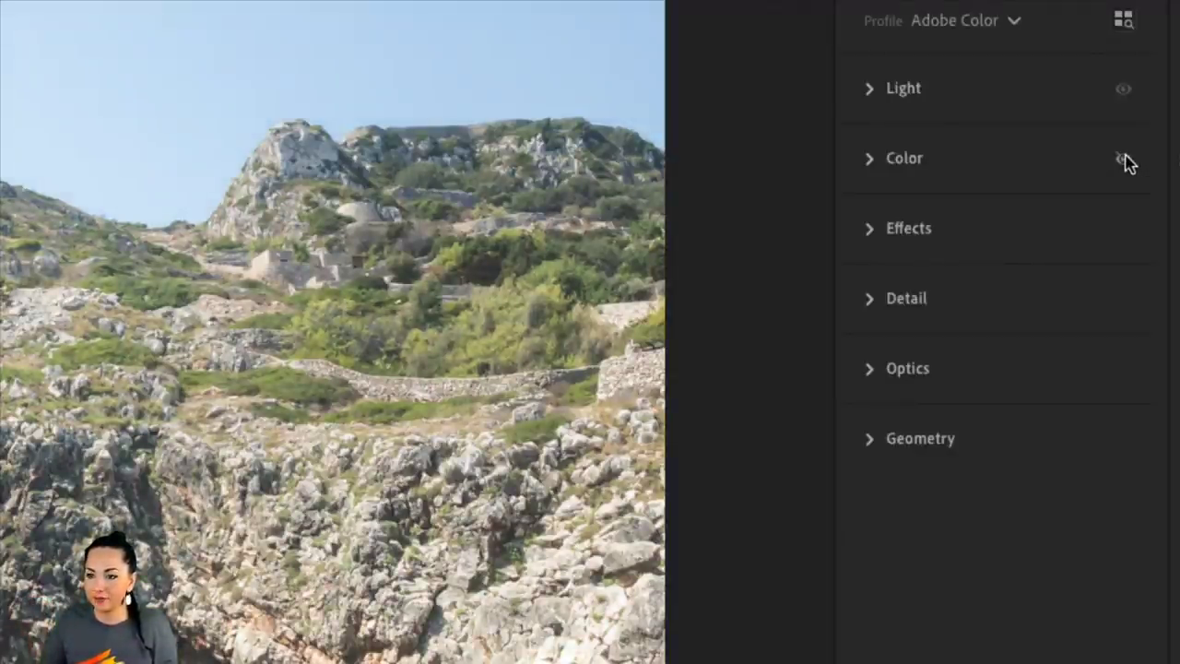
- Preview the photo with the Light and Color adjustments hidden, then restore both
{"action": "left_click", "coordinate": [1124, 92]}
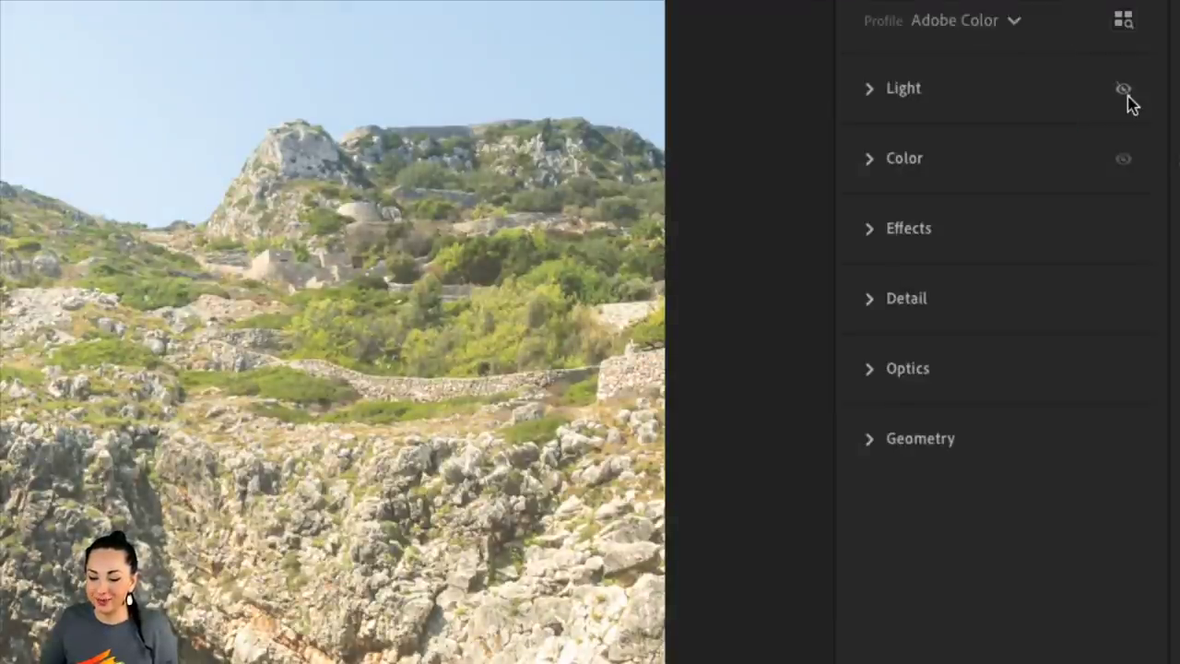
{"action": "key", "text": "alt"}
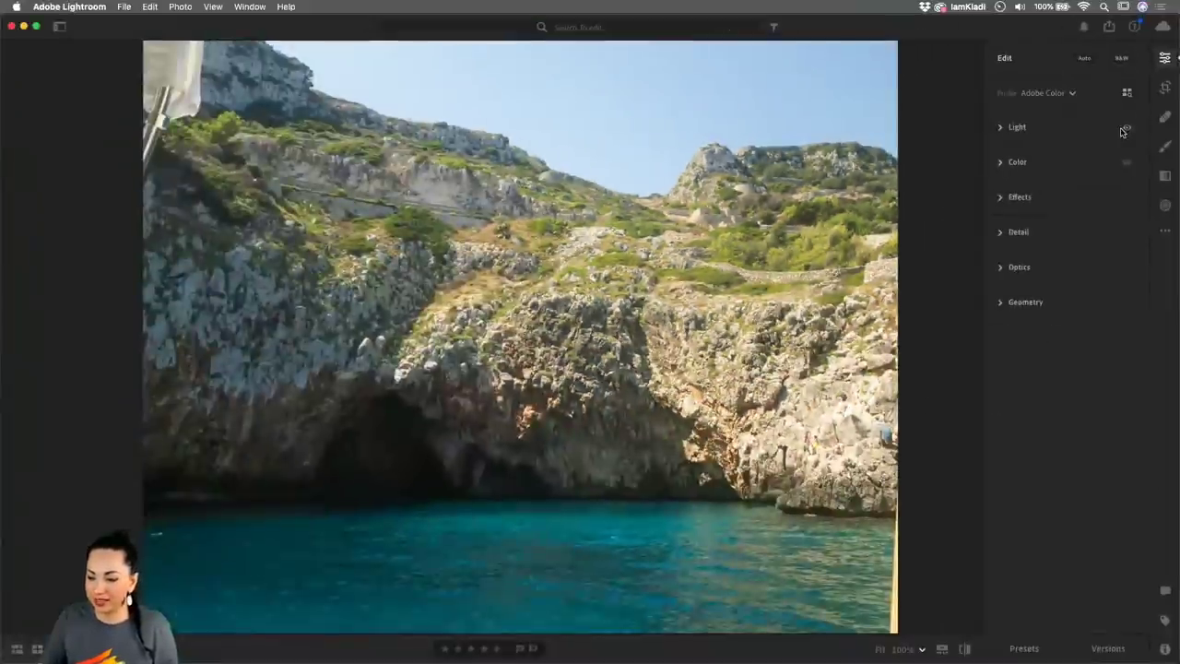
{"action": "left_click", "coordinate": [1126, 129]}
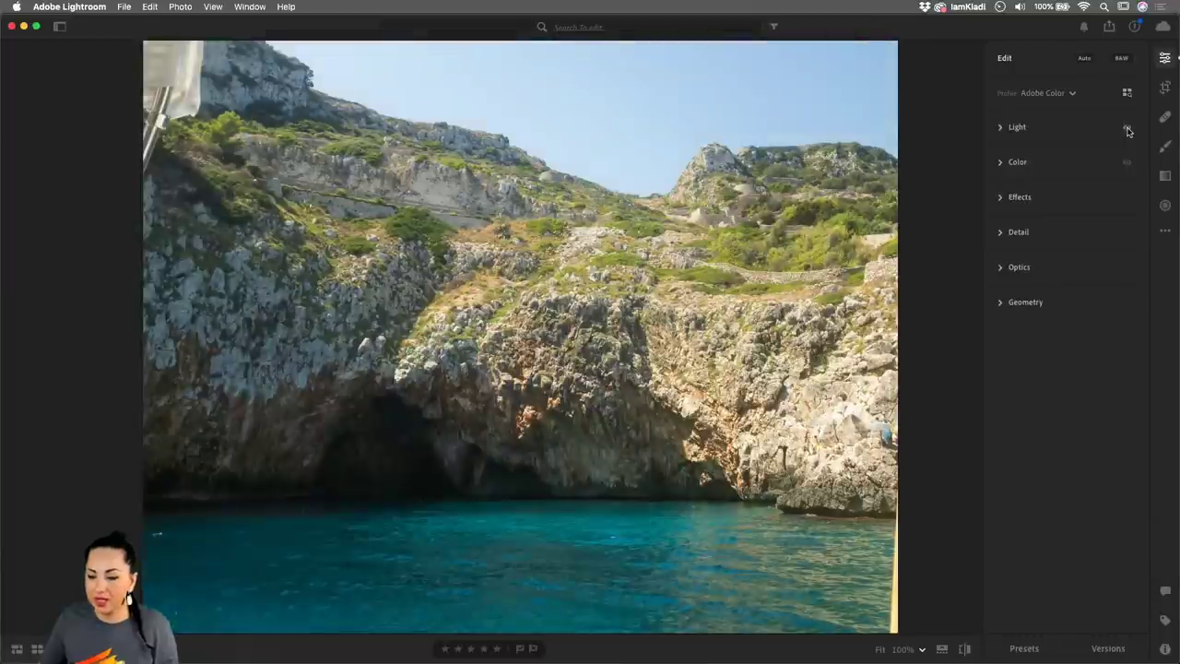
{"action": "left_click", "coordinate": [1129, 163]}
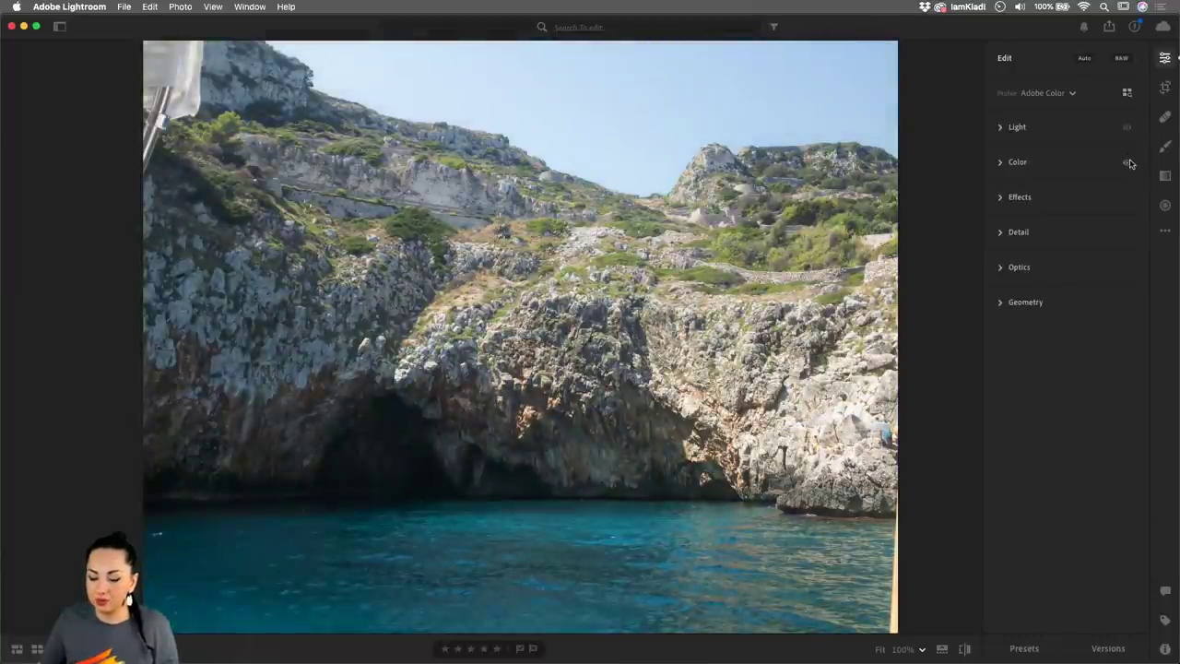
{"action": "left_click", "coordinate": [1129, 163]}
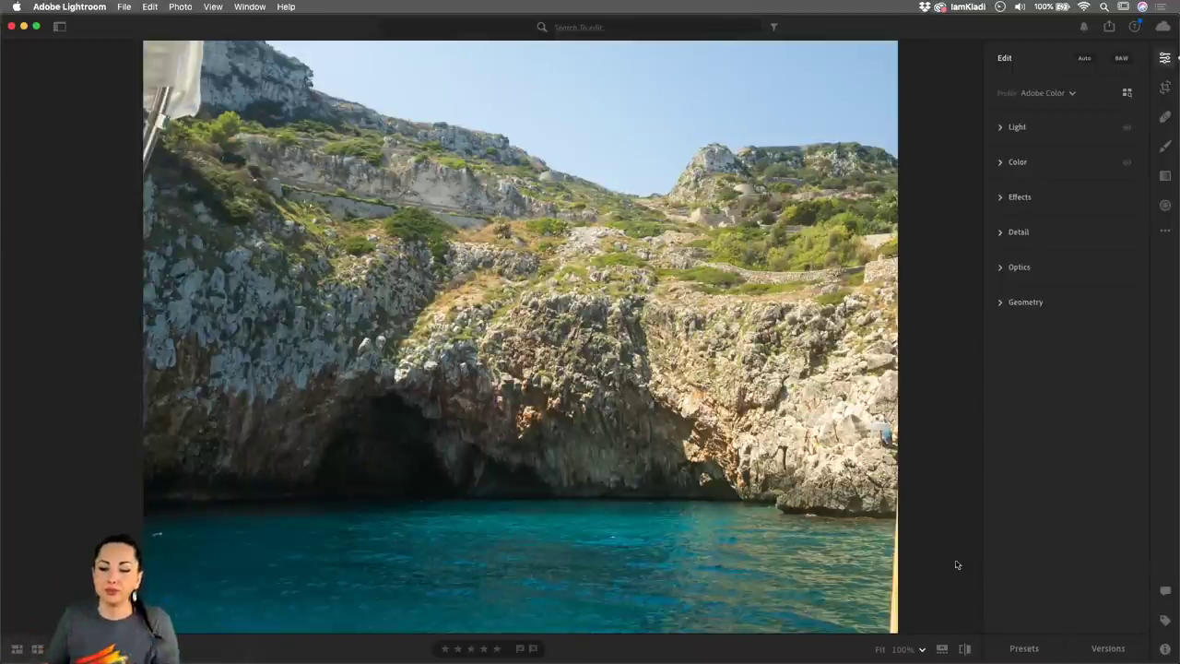
- Flip repeatedly between the edited photo and the unedited original, then fit the whole photo in view
{"action": "left_click", "coordinate": [965, 650]}
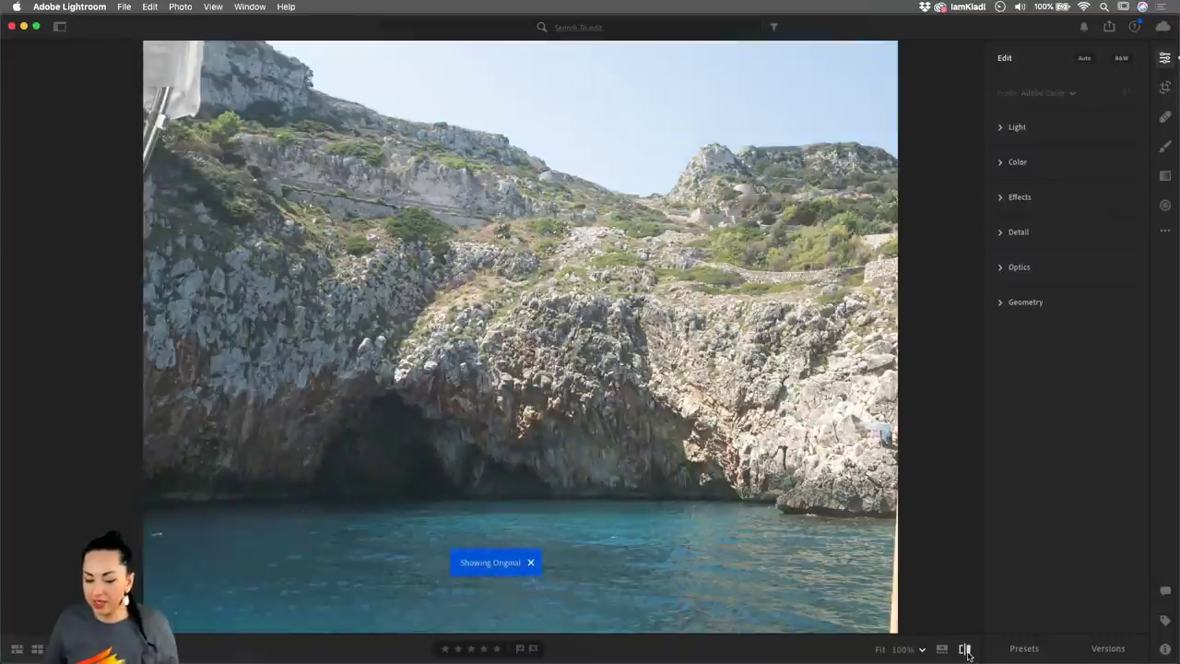
{"action": "left_click", "coordinate": [965, 650]}
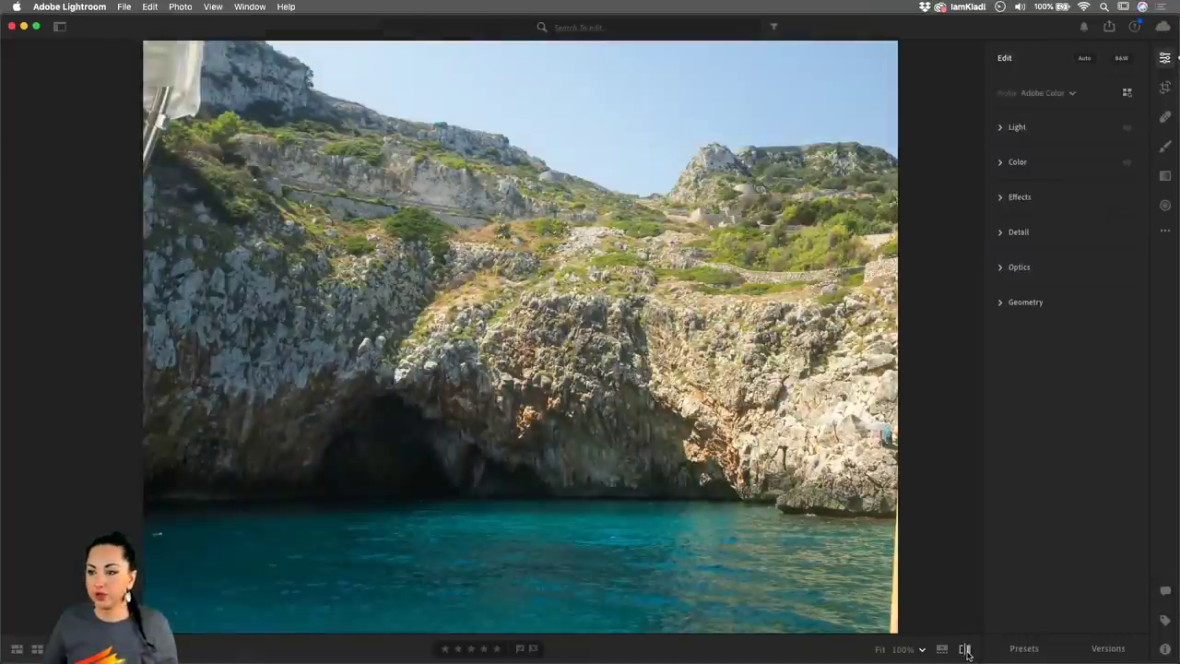
{"action": "left_click", "coordinate": [965, 650]}
{"action": "left_click", "coordinate": [965, 649]}
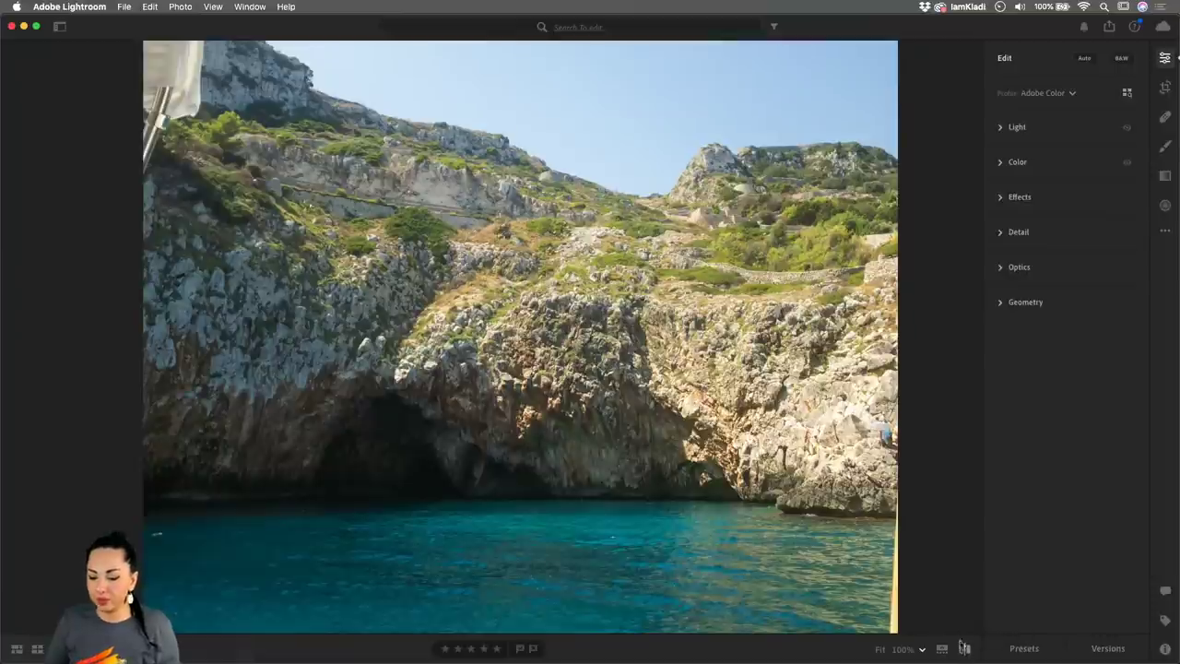
{"action": "left_click", "coordinate": [965, 650]}
{"action": "left_click", "coordinate": [969, 654]}
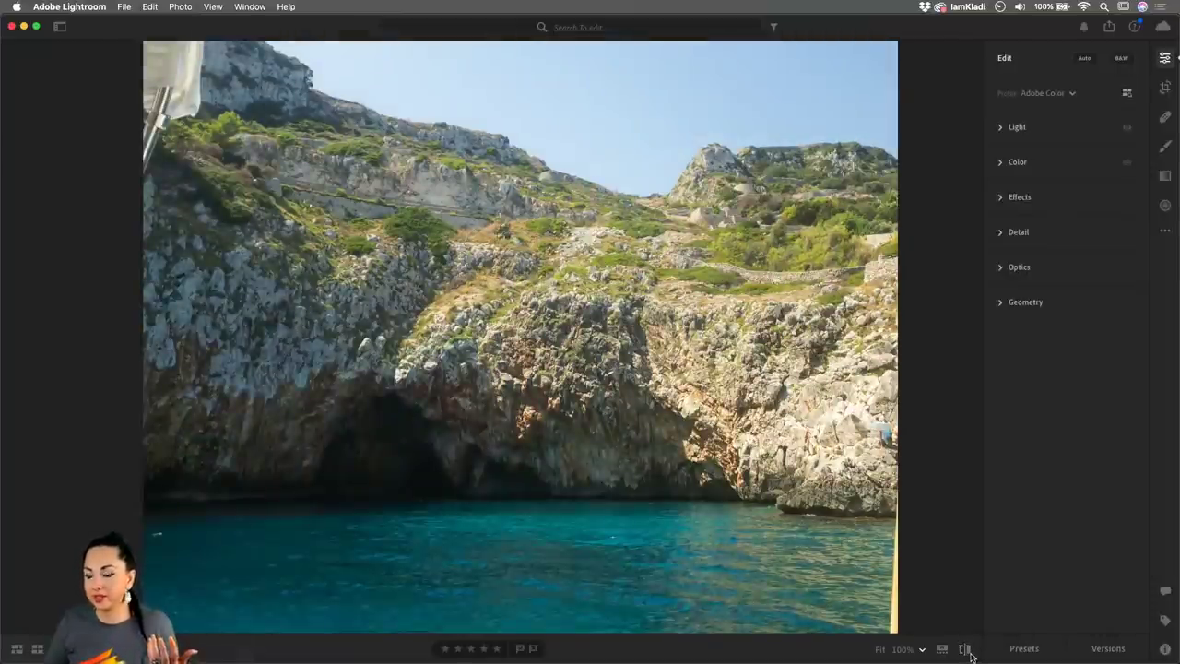
{"action": "left_click", "coordinate": [967, 652]}
{"action": "left_click", "coordinate": [967, 652]}
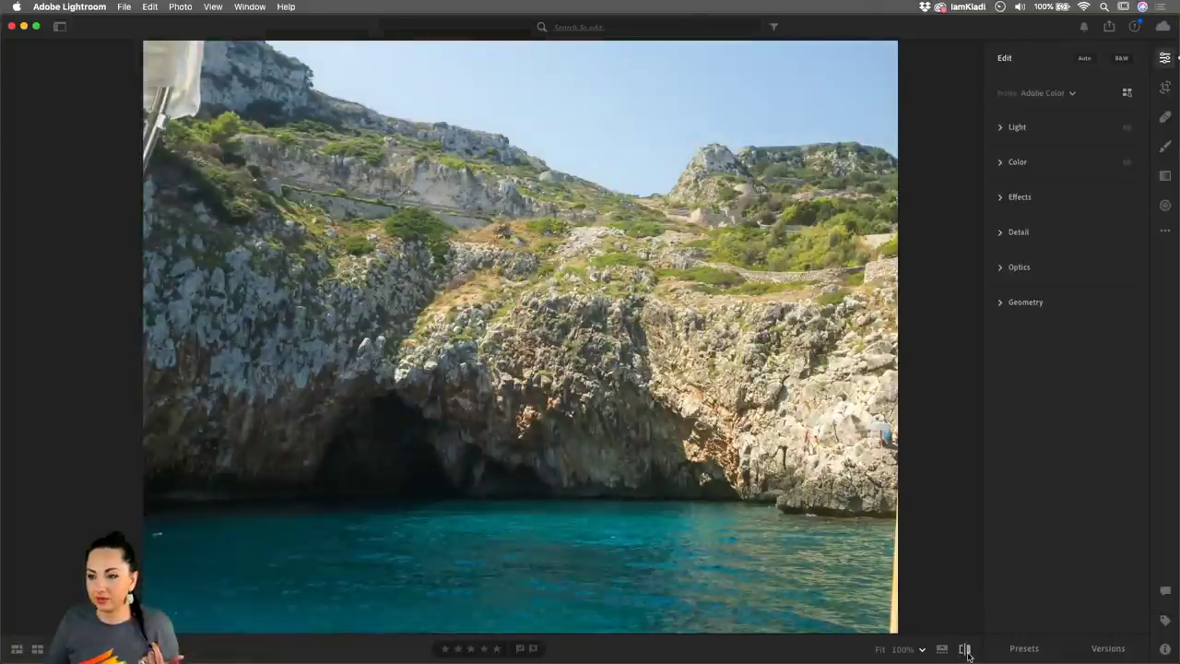
{"action": "left_click", "coordinate": [967, 652]}
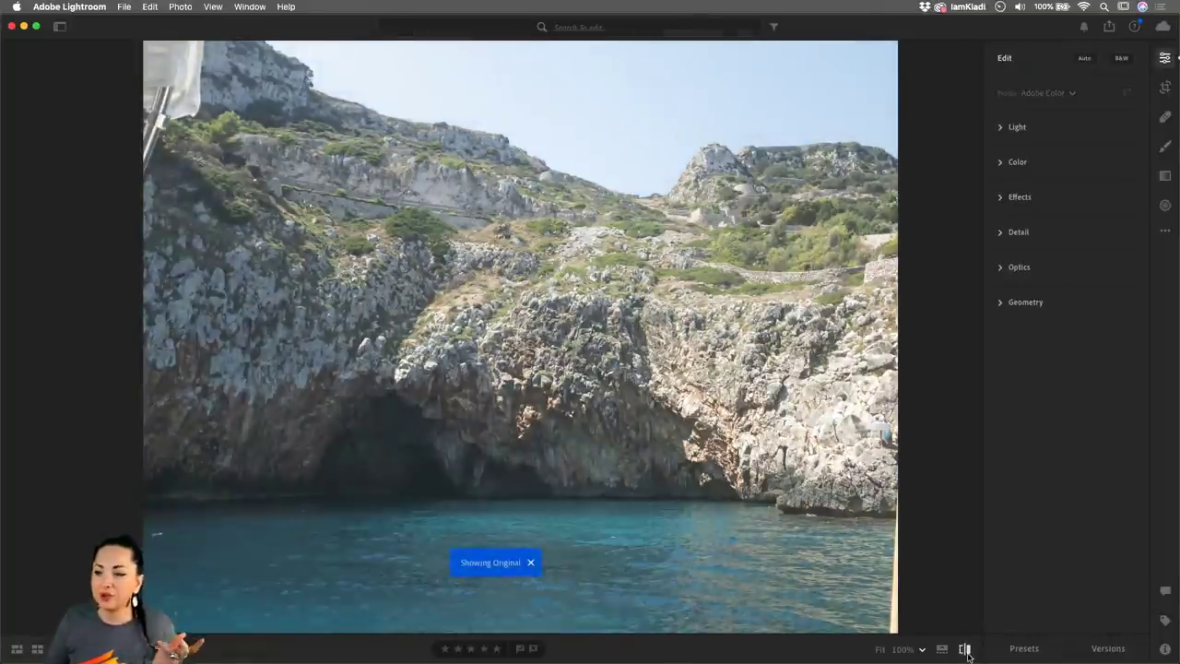
{"action": "left_click", "coordinate": [967, 652]}
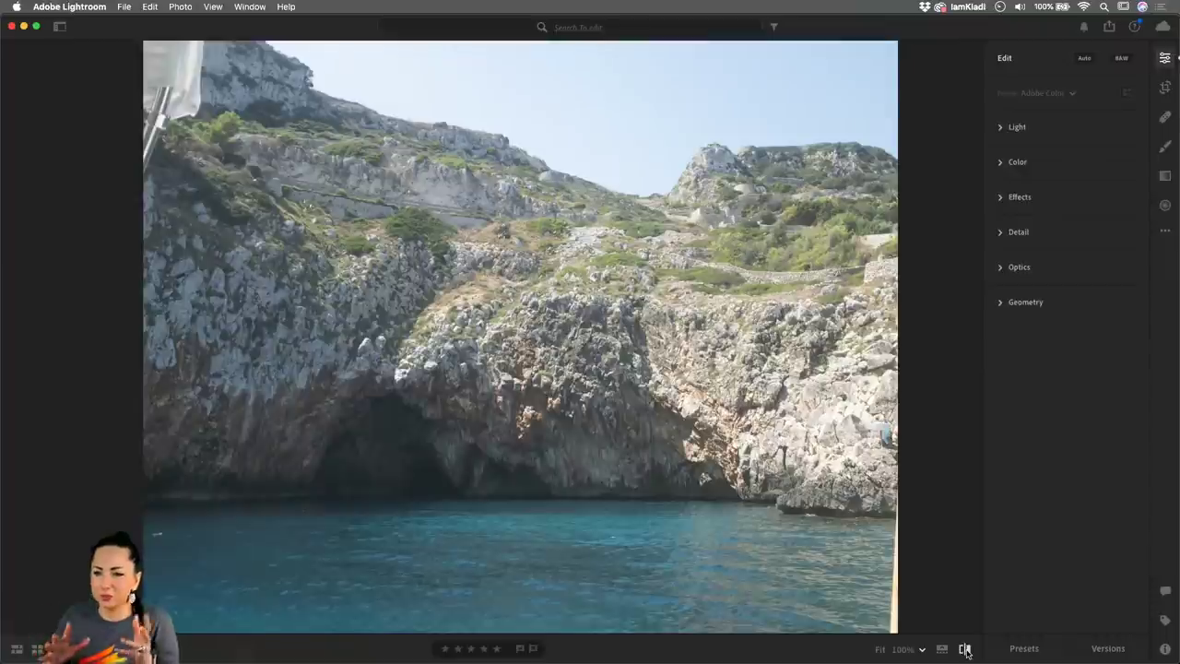
{"action": "left_click", "coordinate": [966, 651]}
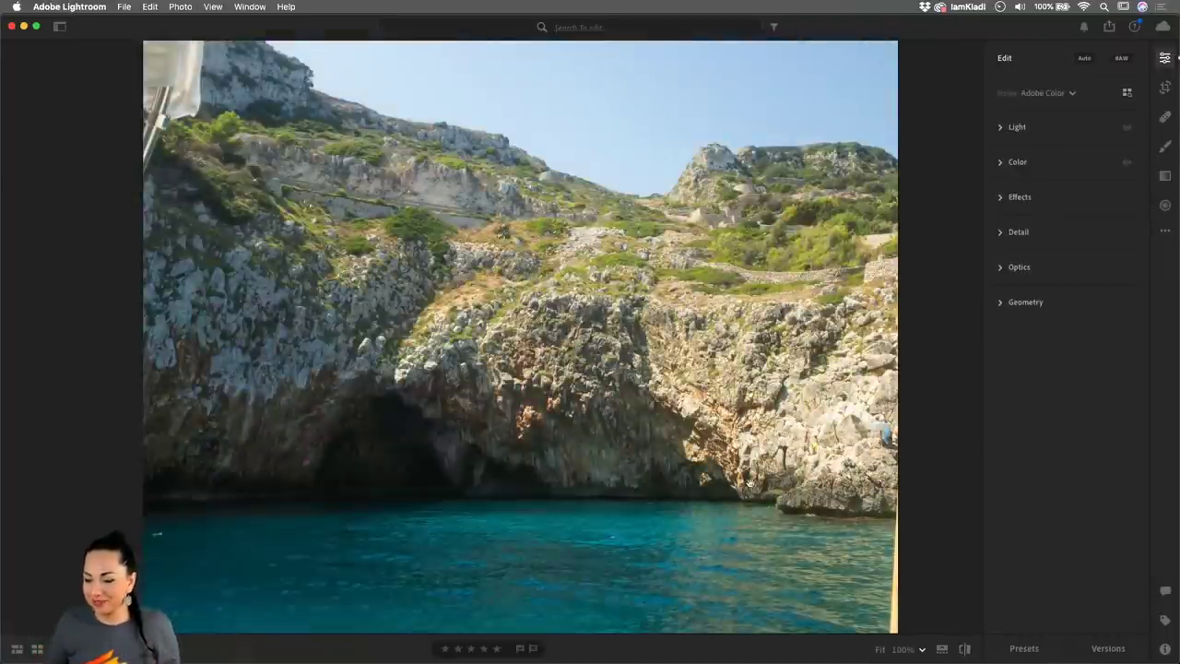
{"action": "key", "text": "Right"}
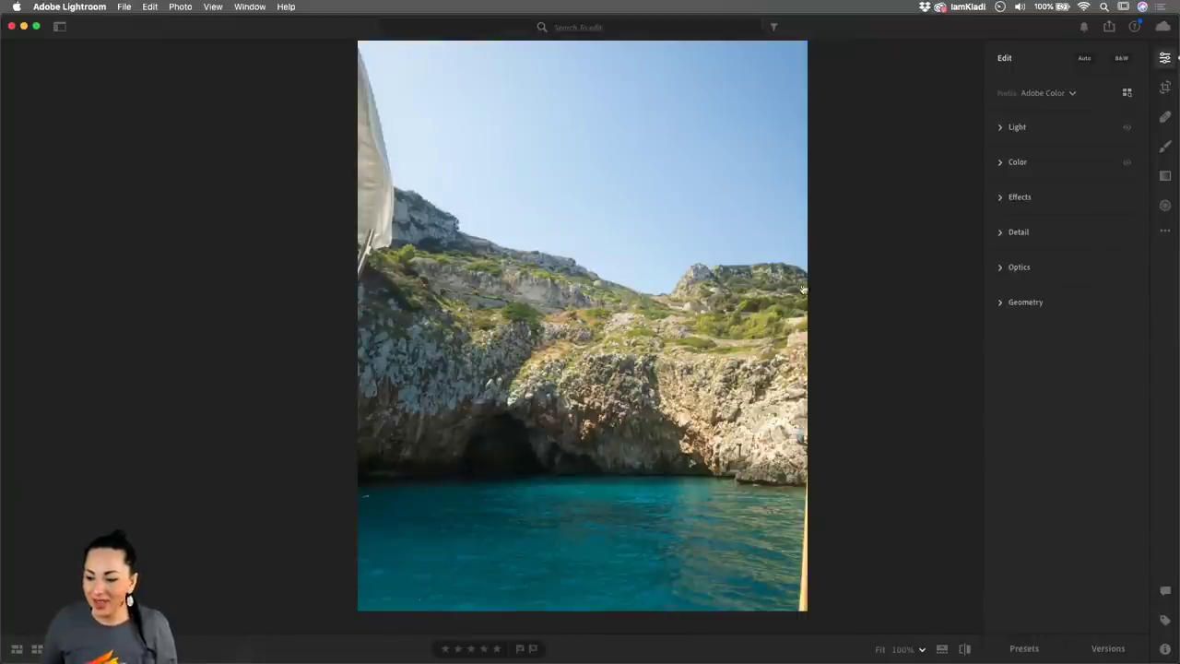
- Expand the Color section showing Temp 6047, Tint +13, Vibrance +37 and Saturation -4
{"action": "left_click", "coordinate": [1007, 163]}
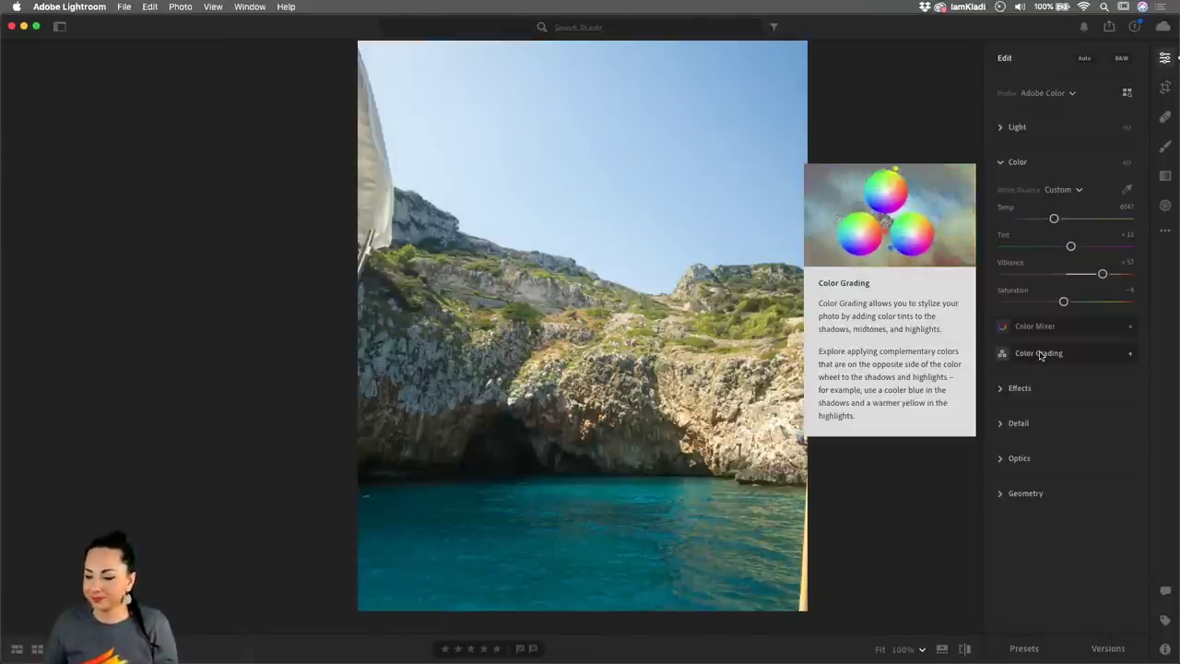
{"action": "mouse_move", "coordinate": [1037, 332]}
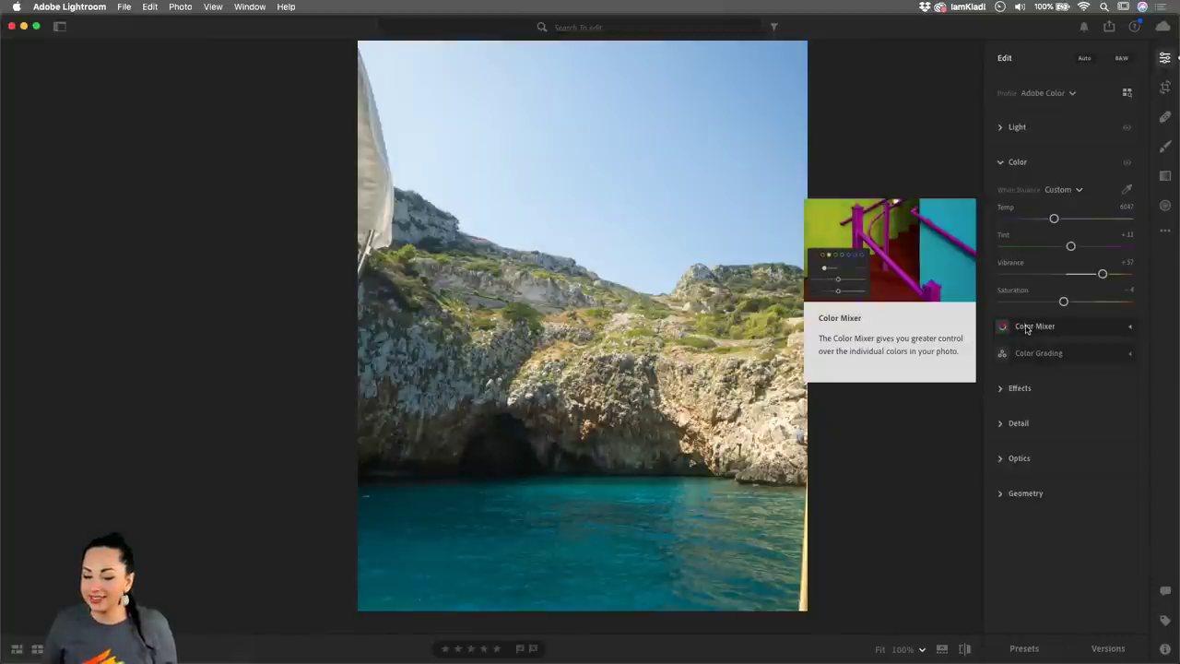
- Expand the Color Mixer with Hue, Saturation and Luminance at 0, previewing its Reset labels
{"action": "left_click", "coordinate": [1026, 329]}
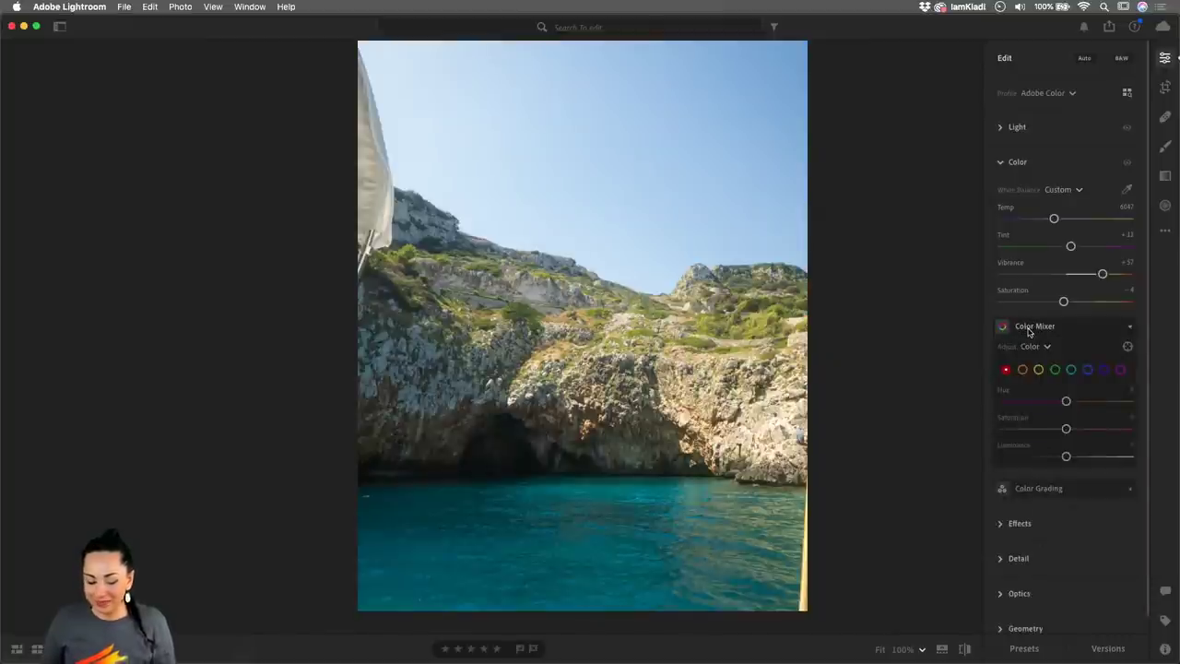
{"action": "key", "text": "alt"}
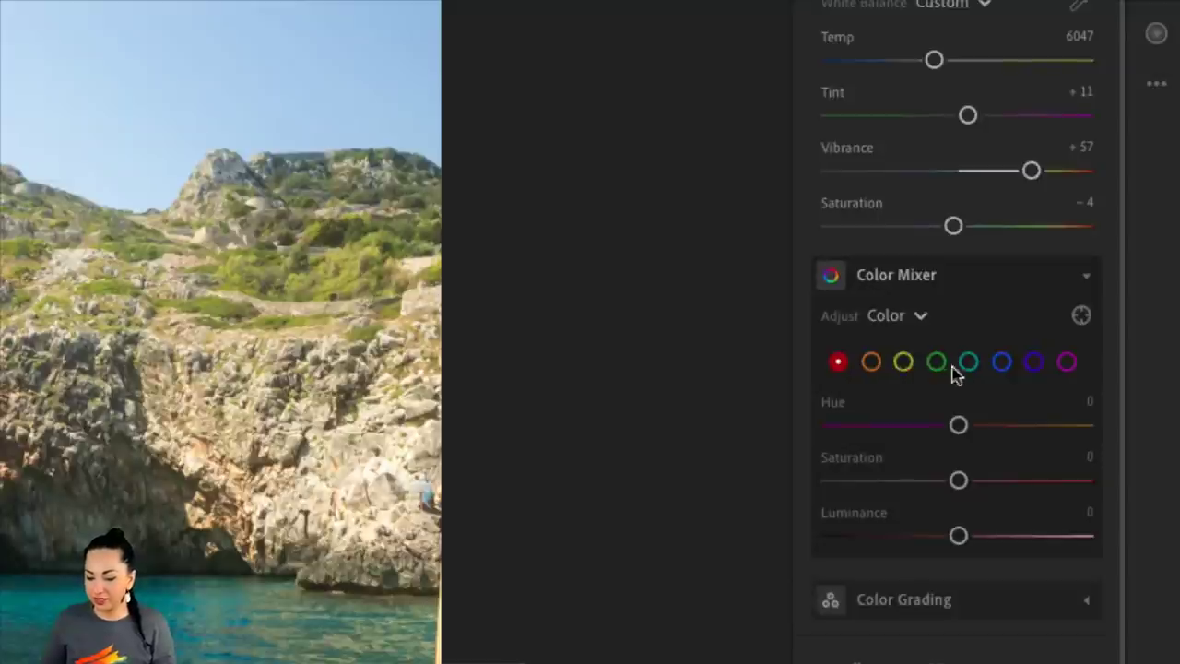
{"action": "key", "text": "alt"}
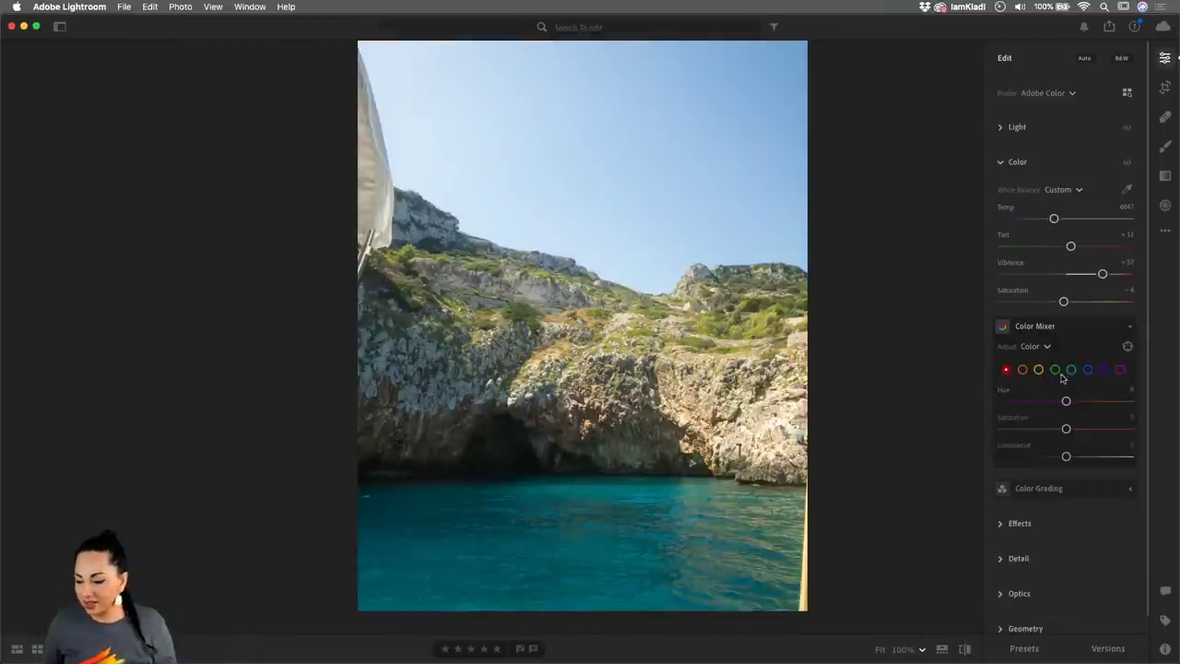
- Target the Aqua channel in Color Mixer and inspect the sea at 100% before returning to full view
{"action": "left_click", "coordinate": [1071, 370]}
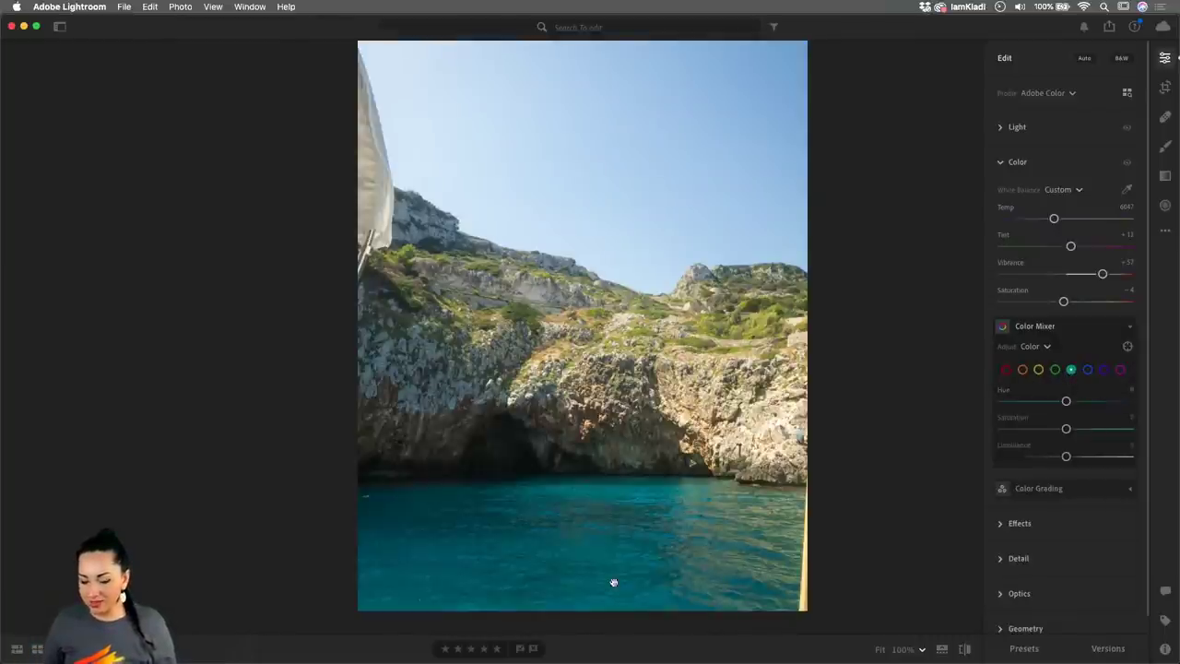
{"action": "left_click", "coordinate": [658, 496]}
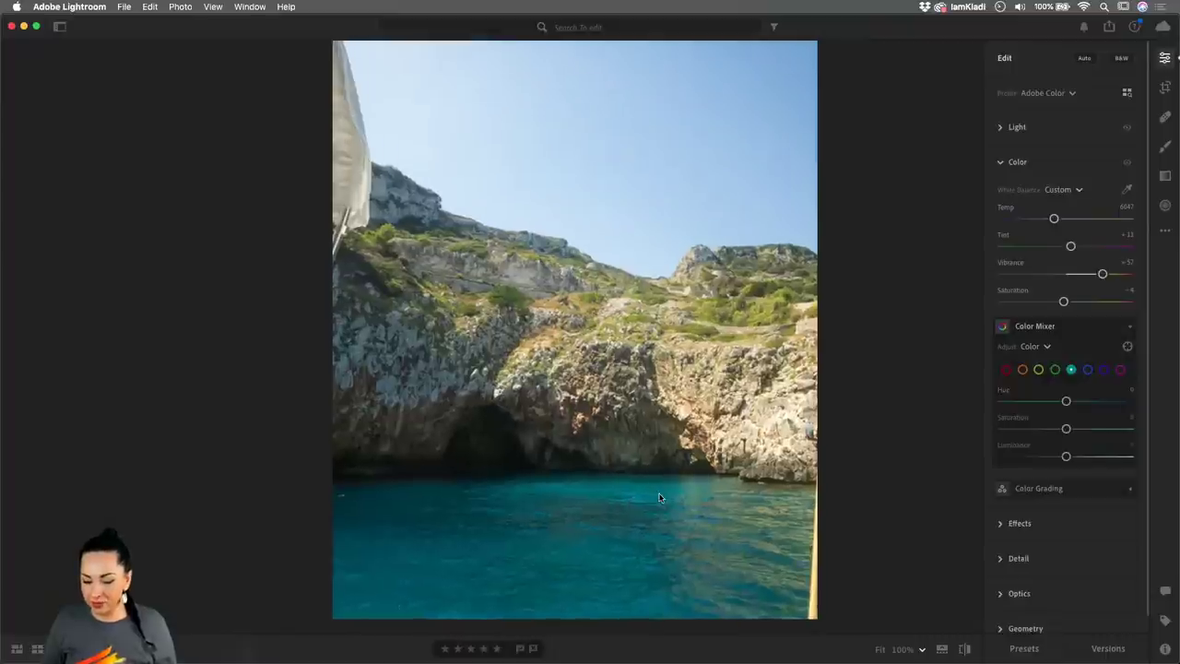
{"action": "scroll", "coordinate": [658, 498], "scroll_direction": "left", "scroll_amount": 5}
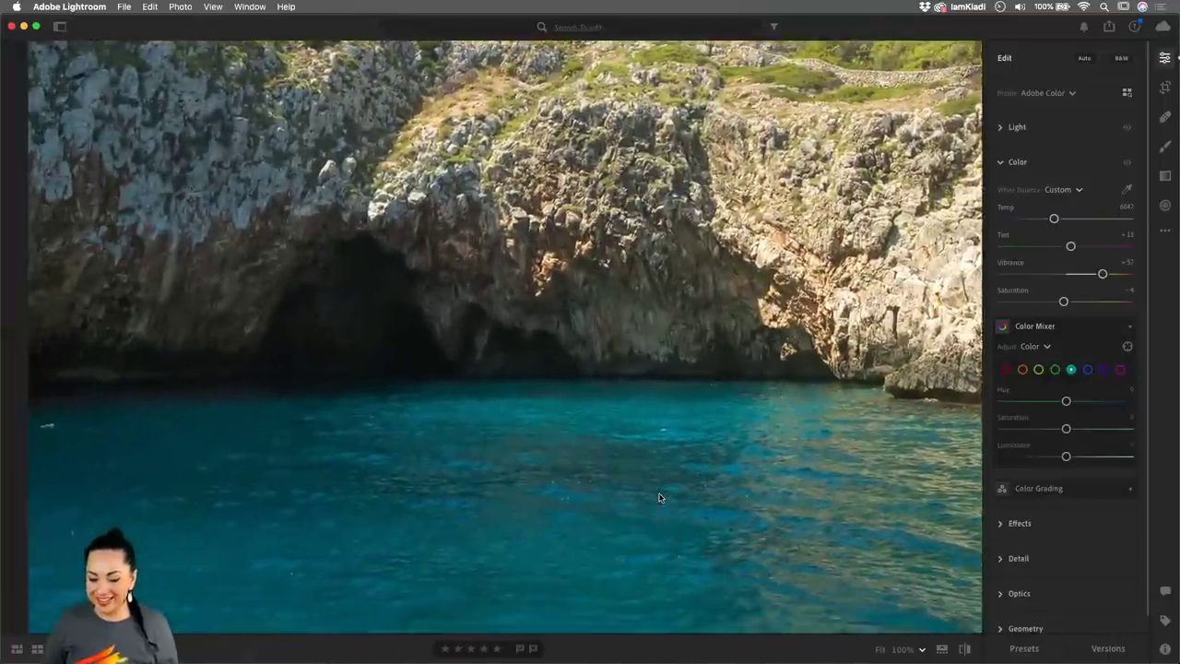
{"action": "scroll", "coordinate": [658, 497], "scroll_direction": "right", "scroll_amount": 2}
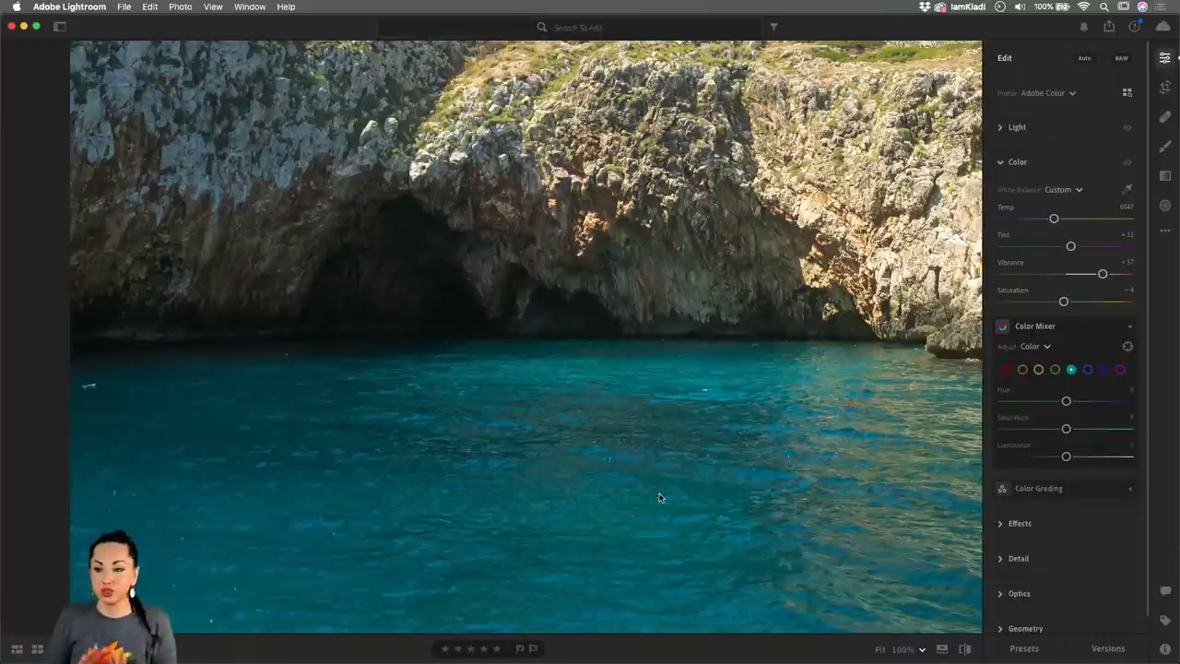
{"action": "key", "text": "backslash"}
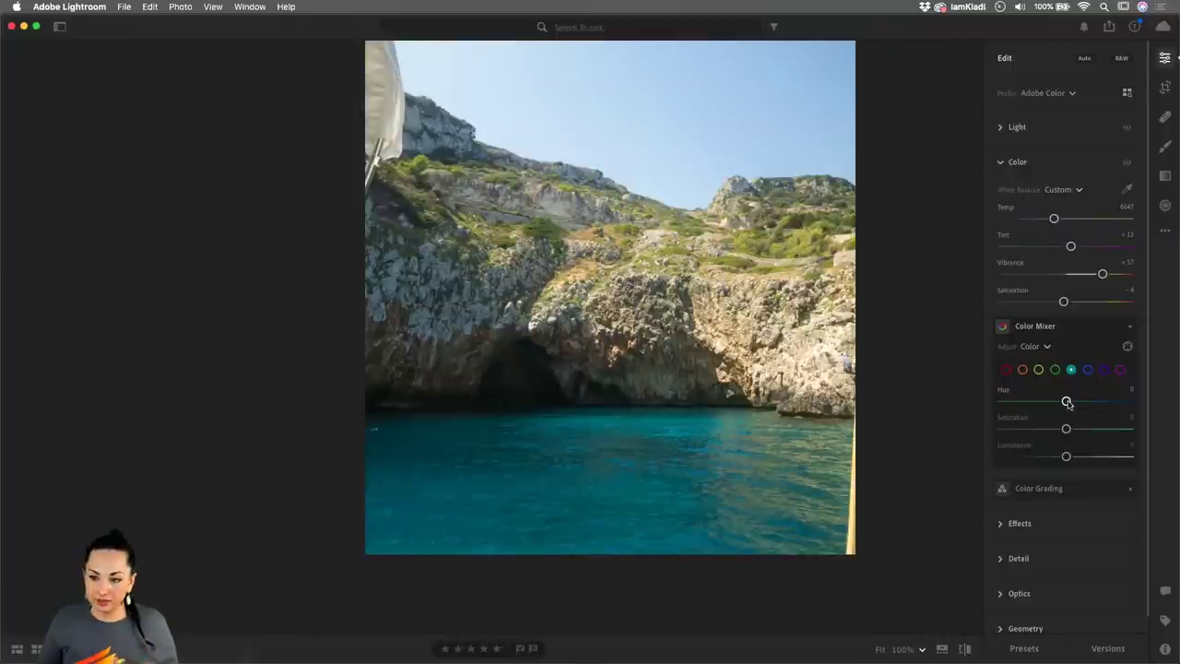
- Test Aqua Hue, Saturation and Luminance values, settling Aqua Hue at -50 for teal water
{"action": "left_click_drag", "start_coordinate": [1066, 403], "coordinate": [984, 413]}
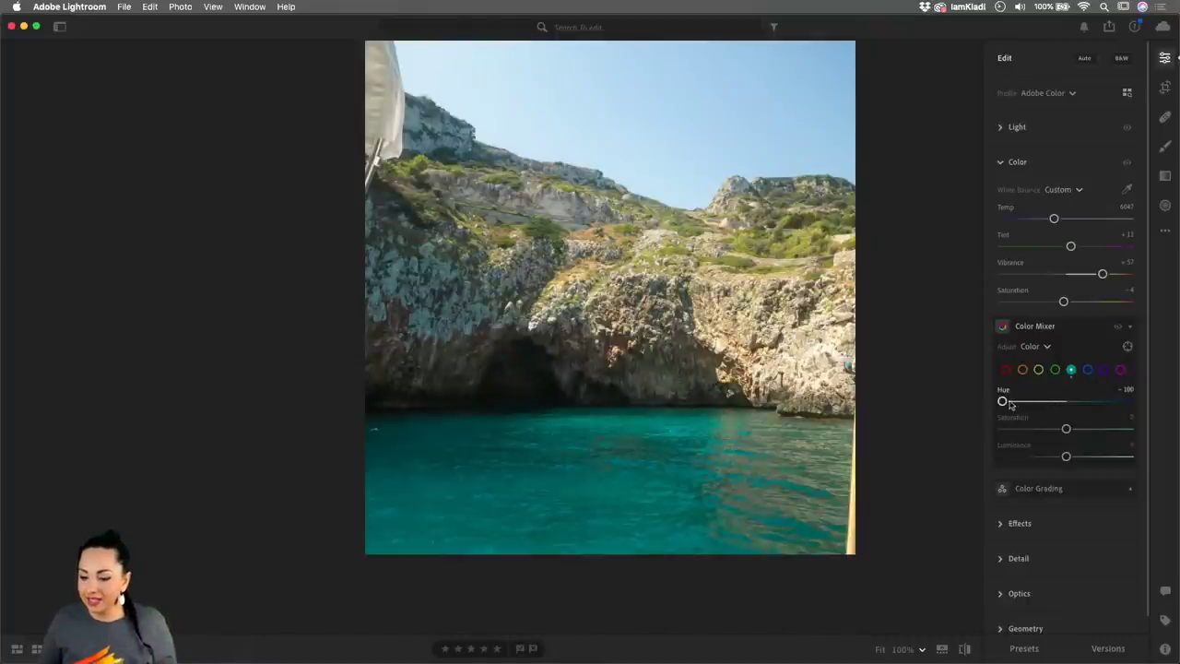
{"action": "left_click_drag", "start_coordinate": [1002, 401], "coordinate": [1133, 401]}
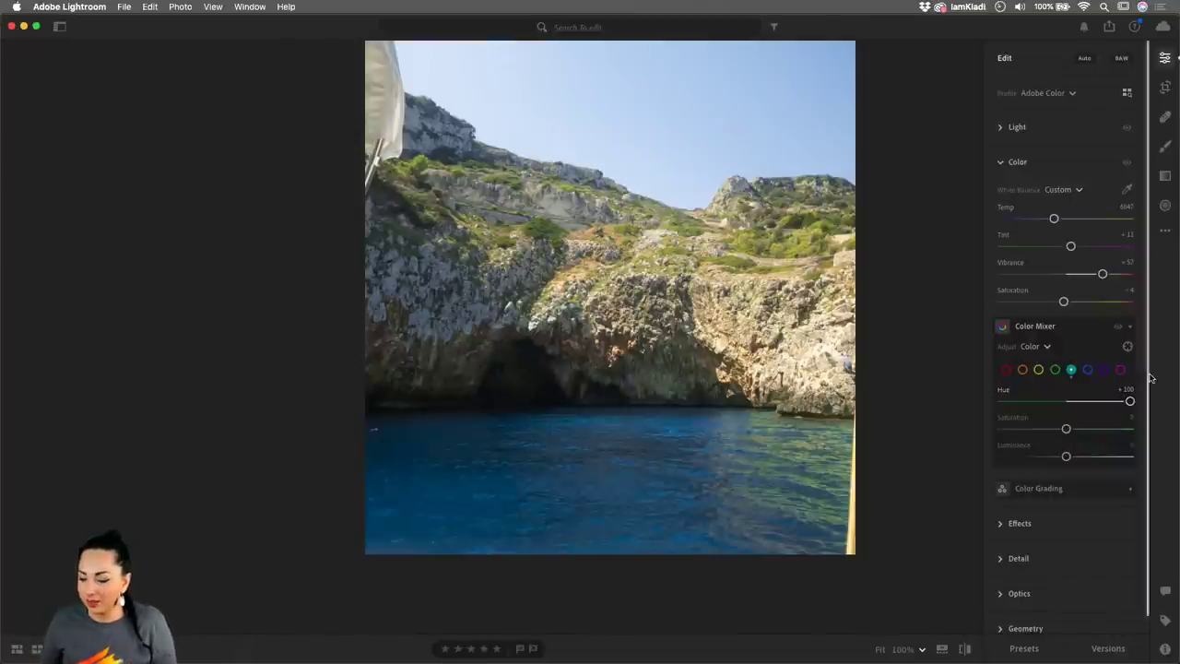
{"action": "left_click_drag", "start_coordinate": [1070, 429], "coordinate": [1012, 458]}
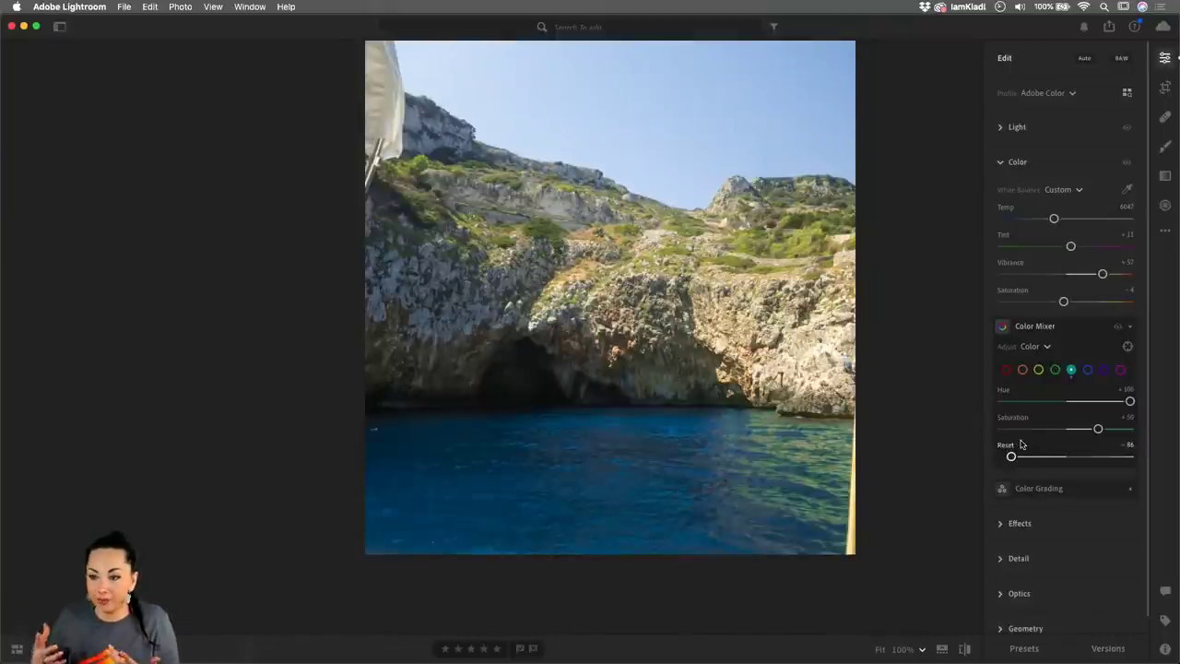
{"action": "left_click_drag", "start_coordinate": [1011, 457], "coordinate": [1064, 428]}
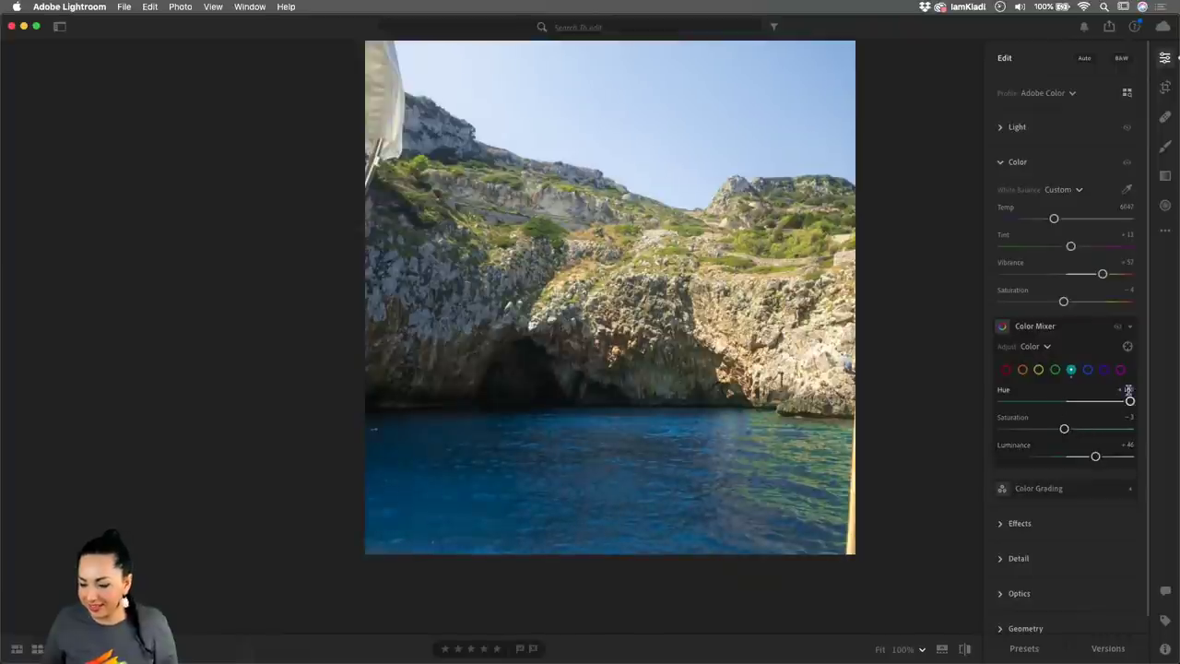
{"action": "left_click_drag", "start_coordinate": [1130, 402], "coordinate": [1066, 458]}
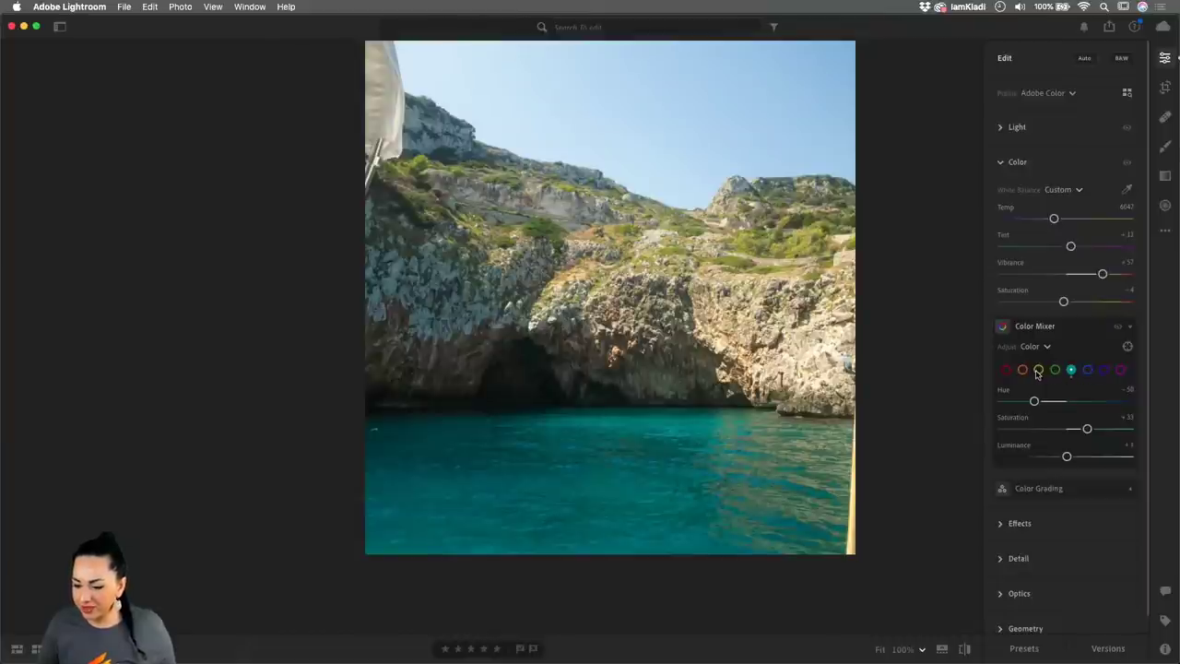
- Select the Green channel in Color Mixer and shift Green Hue to -100
{"action": "left_click", "coordinate": [1038, 370]}
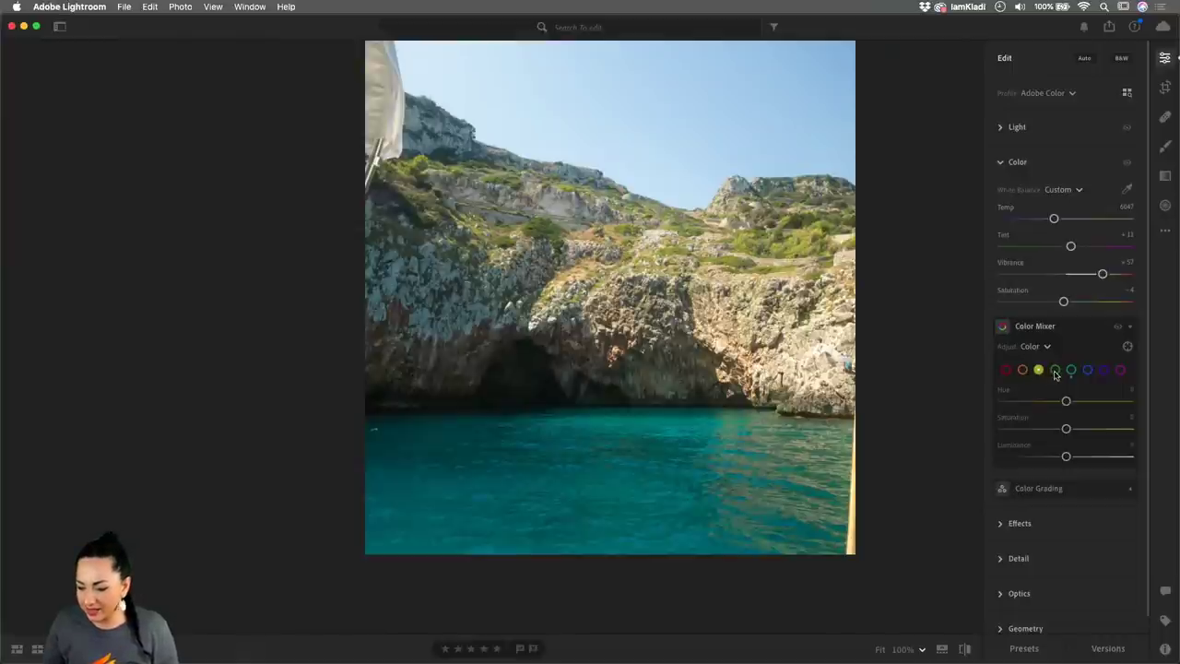
{"action": "left_click", "coordinate": [1054, 369]}
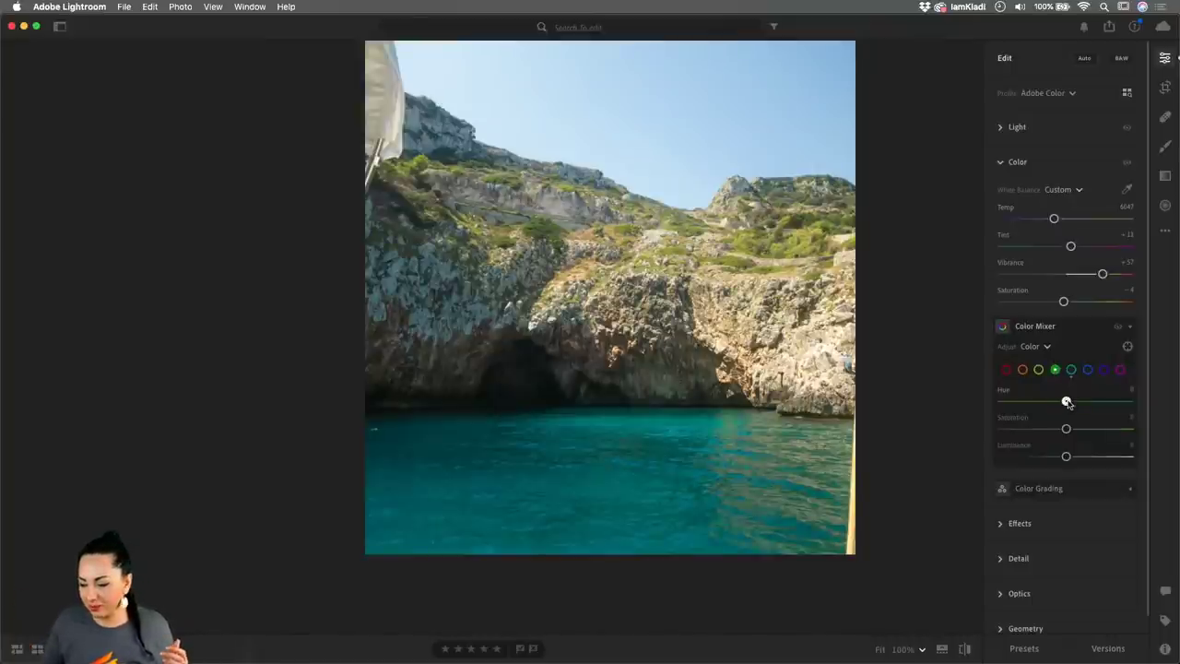
{"action": "left_click_drag", "start_coordinate": [1066, 401], "coordinate": [1003, 402]}
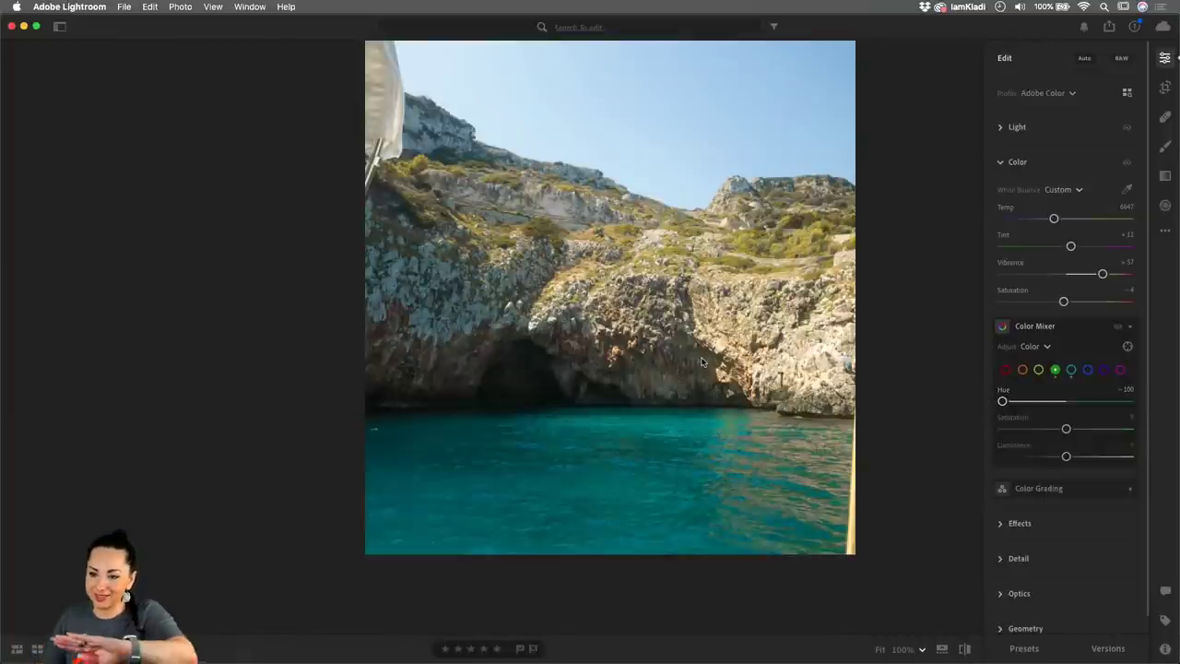
- Zoom in on the cliffs to inspect the vegetation's green tones
{"action": "left_click", "coordinate": [789, 300]}
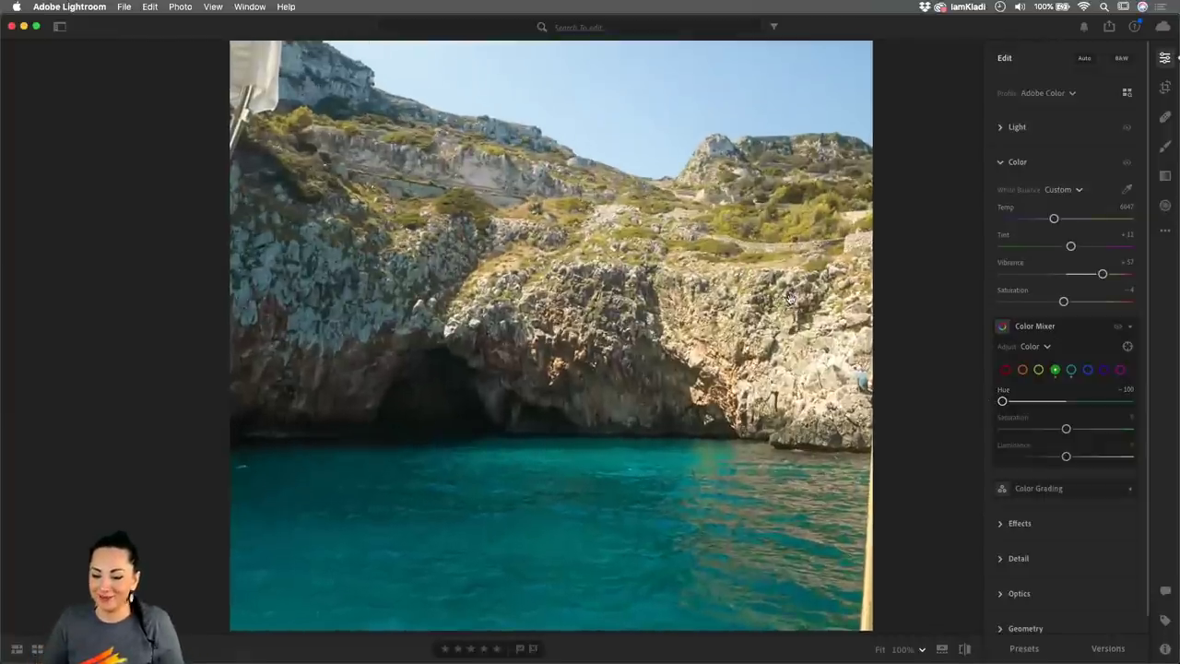
{"action": "scroll", "coordinate": [789, 301], "scroll_direction": "up", "scroll_amount": 5}
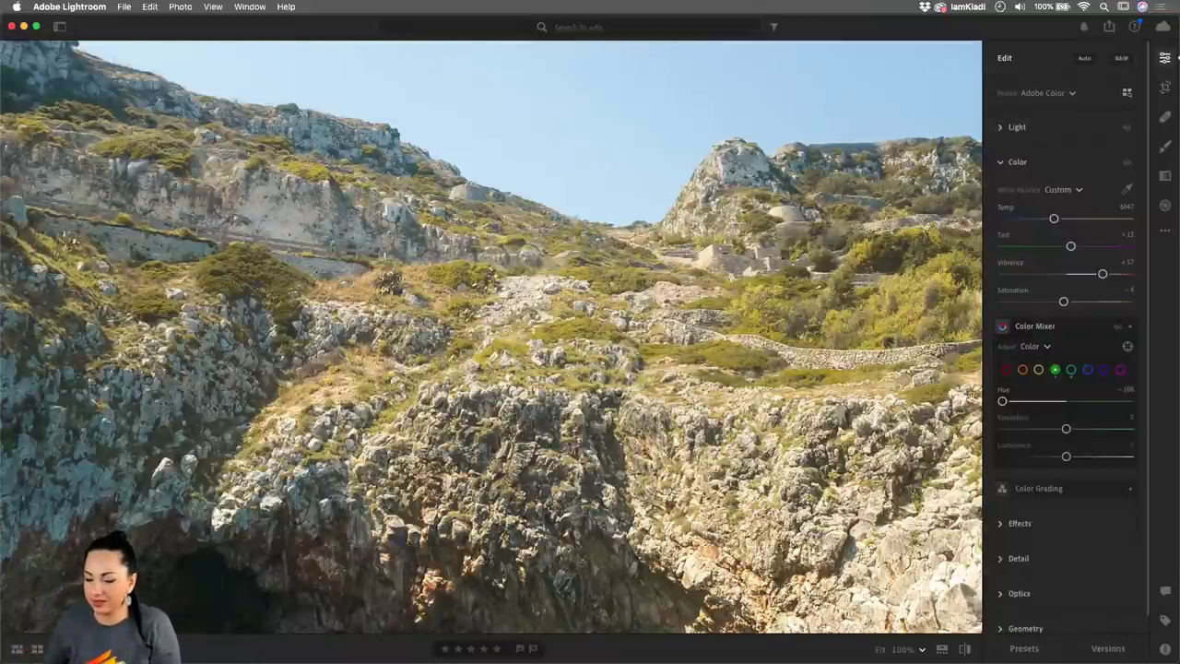
{"action": "mouse_move", "coordinate": [1003, 402]}
{"action": "left_mouse_down"}
{"action": "mouse_move", "coordinate": [1021, 398]}
{"action": "mouse_move", "coordinate": [1002, 402]}
{"action": "left_mouse_up"}
- Try a Yellow Hue and Saturation shift, then reset both Yellow sliders to 0
{"action": "left_click", "coordinate": [1024, 370]}
{"action": "left_click", "coordinate": [1038, 370]}
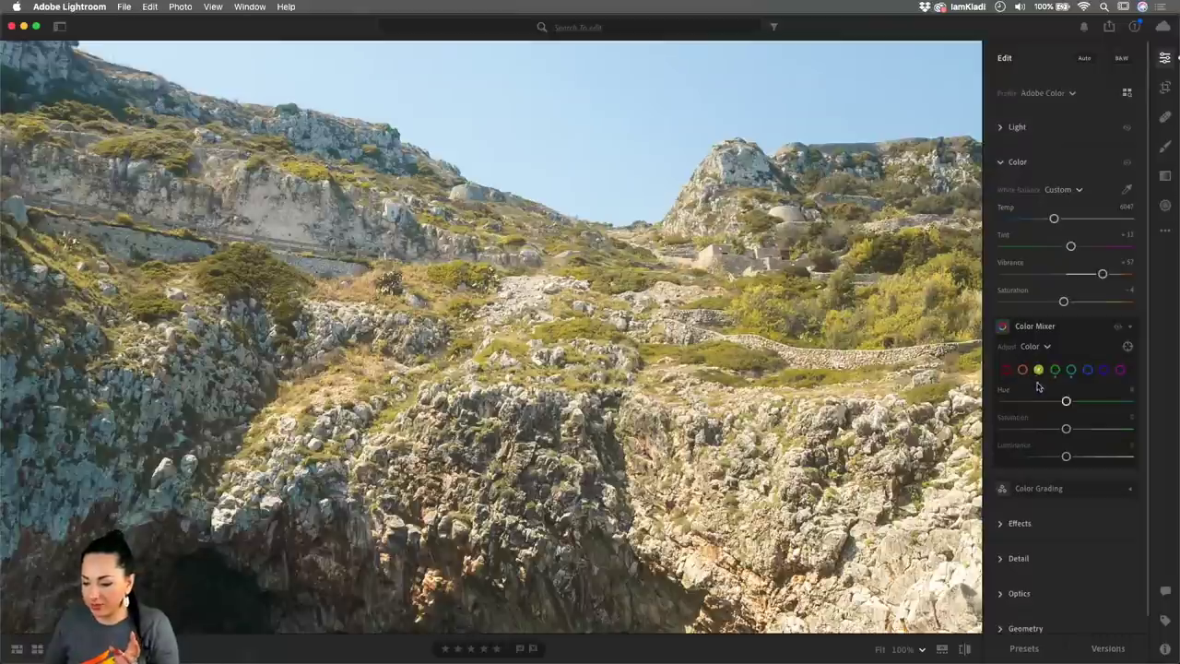
{"action": "left_click_drag", "start_coordinate": [1067, 429], "coordinate": [1026, 399]}
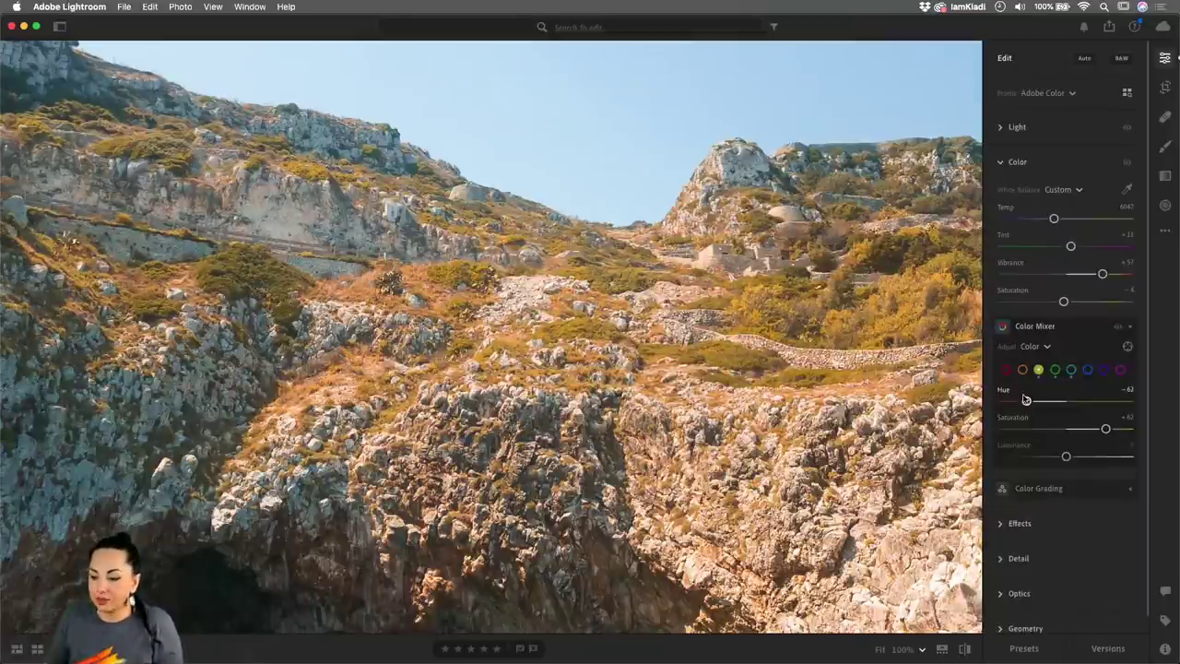
{"action": "double_click", "coordinate": [1027, 401]}
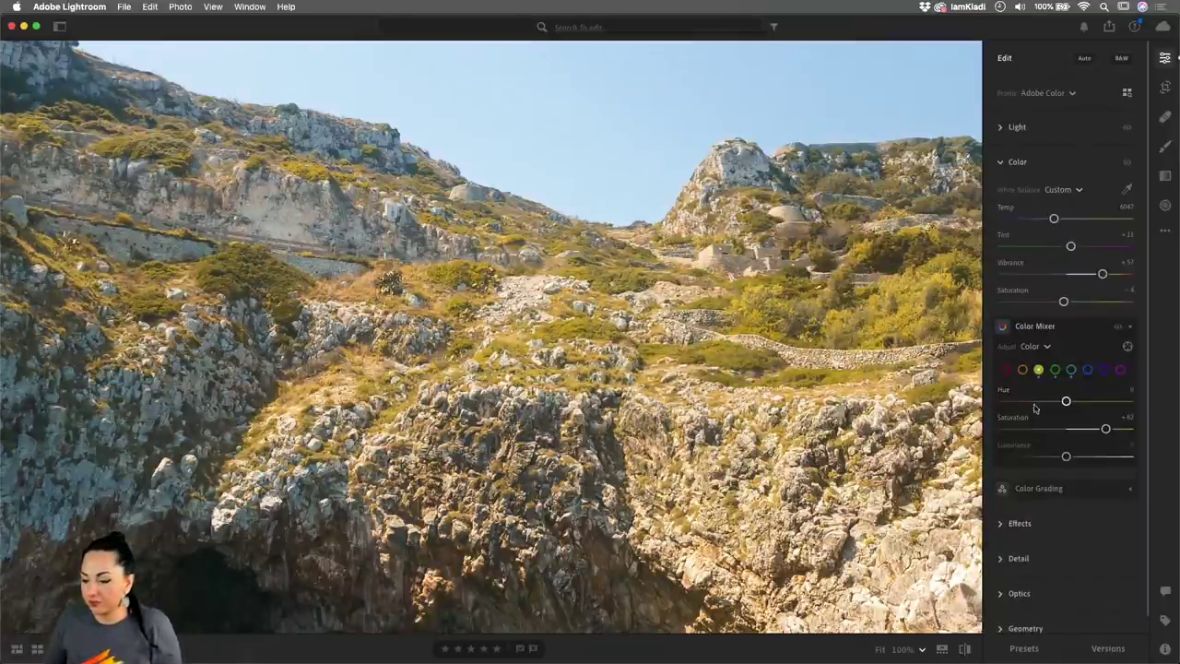
{"action": "double_click", "coordinate": [1106, 429]}
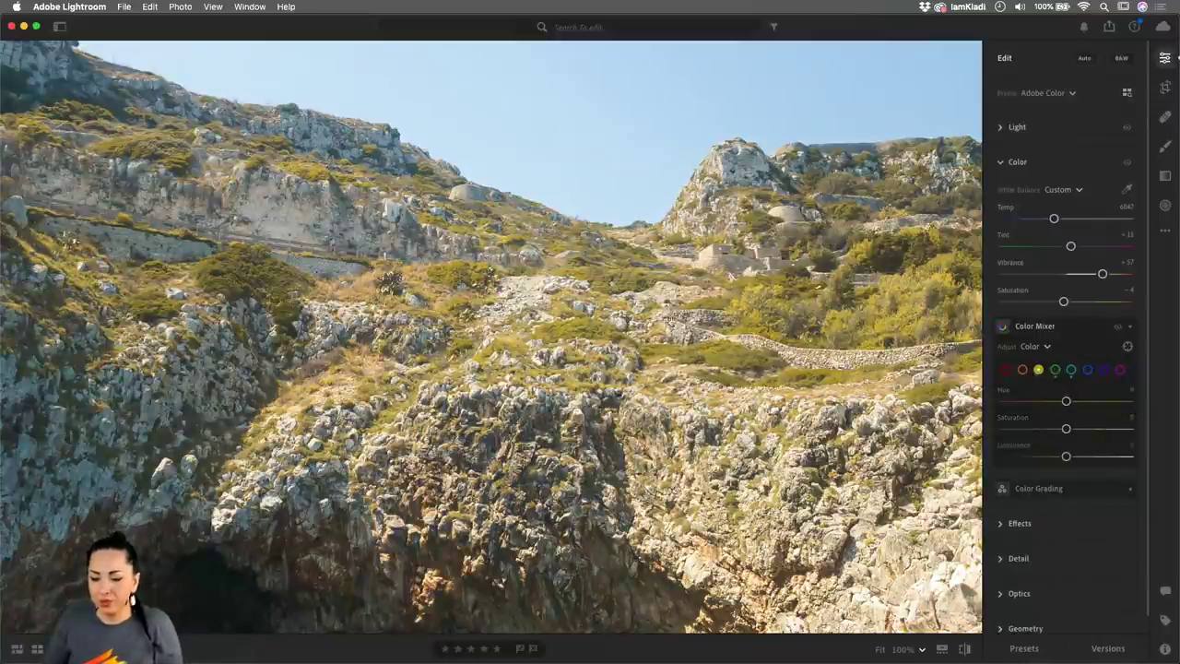
- Fit the photo to the view, then shift Yellow Hue to +36 and Green Hue to about +63
{"action": "left_click", "coordinate": [671, 318]}
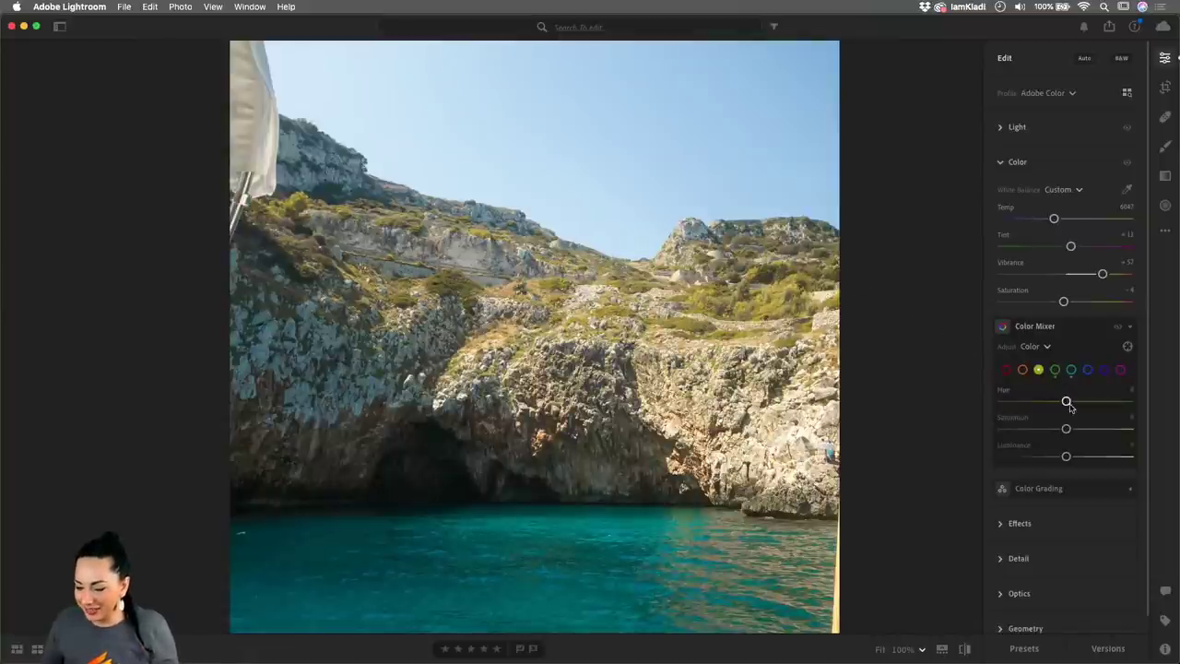
{"action": "mouse_move", "coordinate": [1070, 407]}
{"action": "left_mouse_down"}
{"action": "mouse_move", "coordinate": [1107, 405]}
{"action": "mouse_move", "coordinate": [1091, 405]}
{"action": "left_mouse_up"}
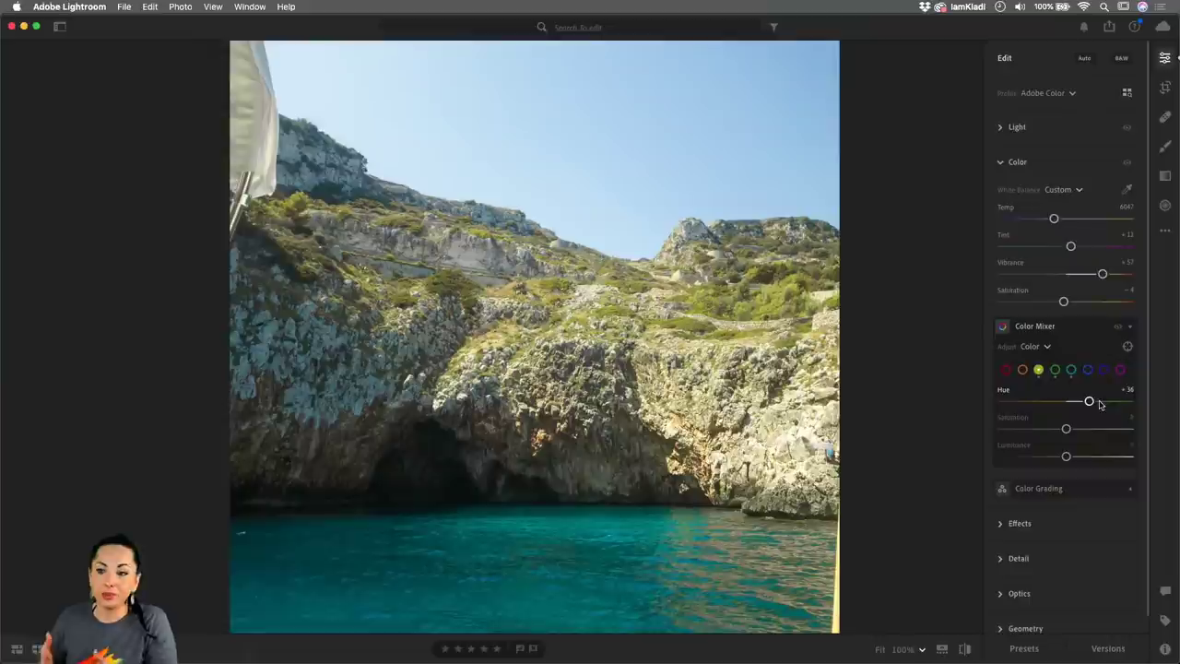
{"action": "left_click", "coordinate": [1056, 370]}
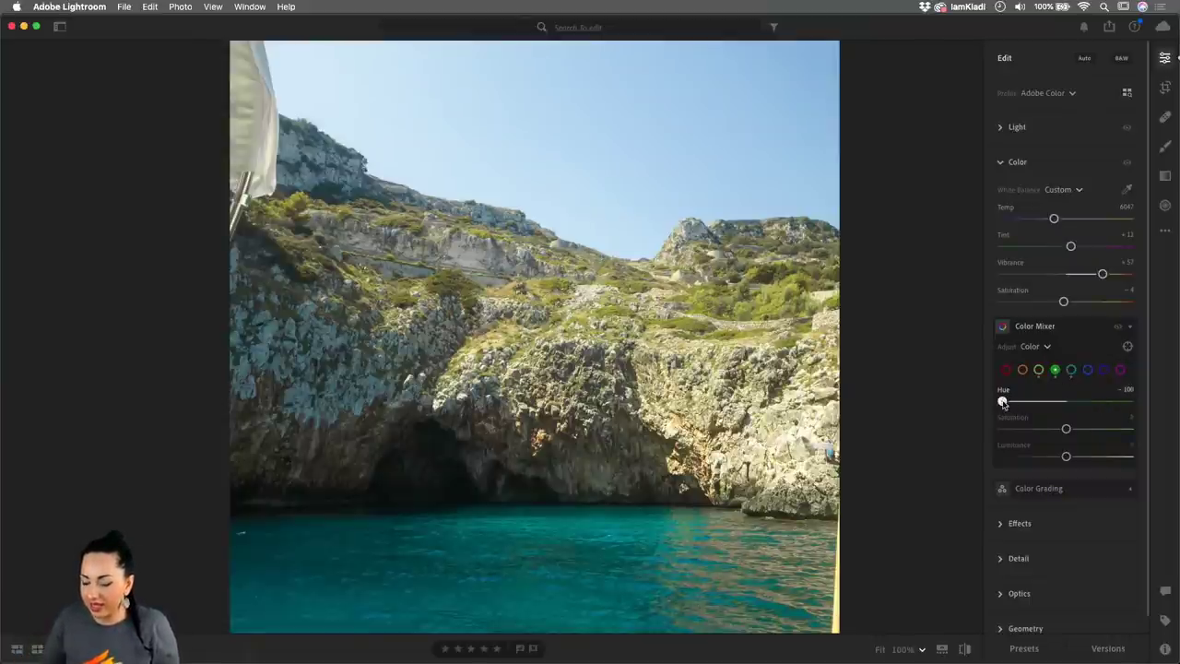
{"action": "left_click_drag", "start_coordinate": [1002, 401], "coordinate": [1105, 402]}
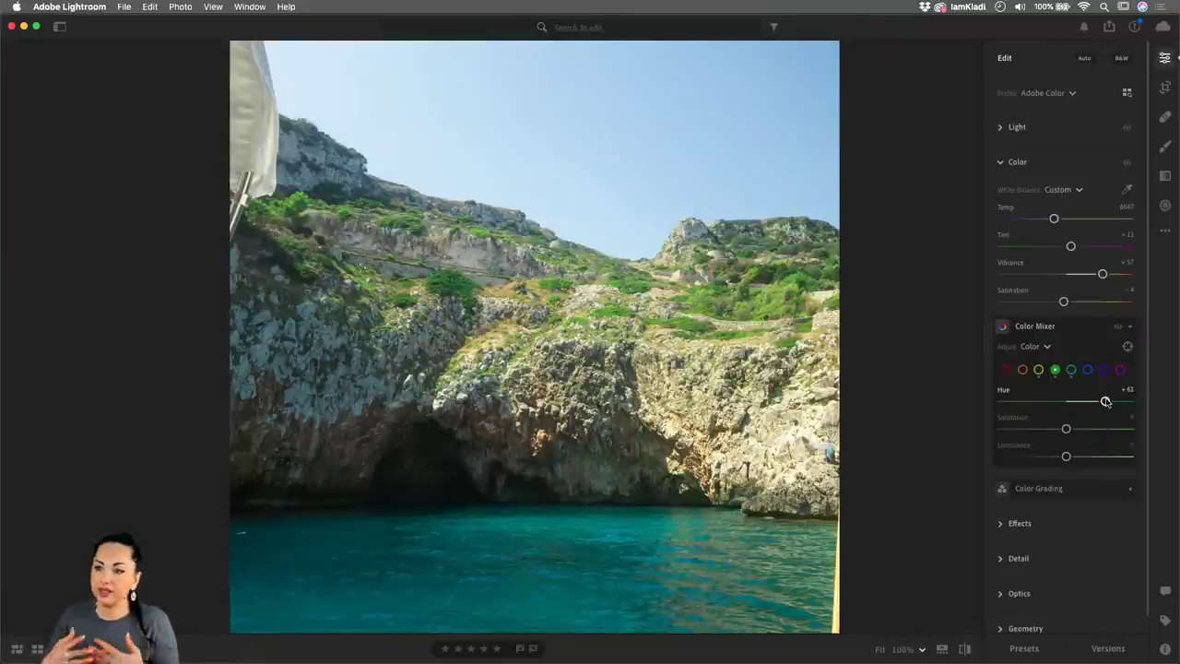
{"action": "left_click_drag", "start_coordinate": [1105, 401], "coordinate": [1106, 401]}
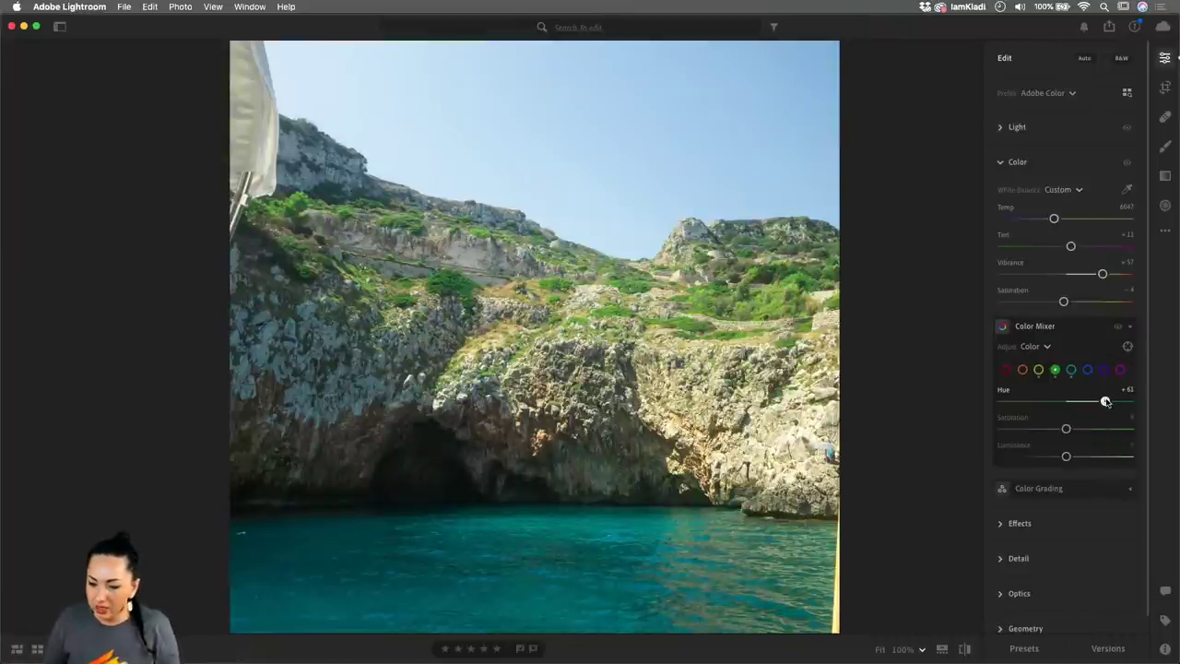
- Nudge the Blue Hue in the Color Mixer to about +8
{"action": "left_click", "coordinate": [1088, 370]}
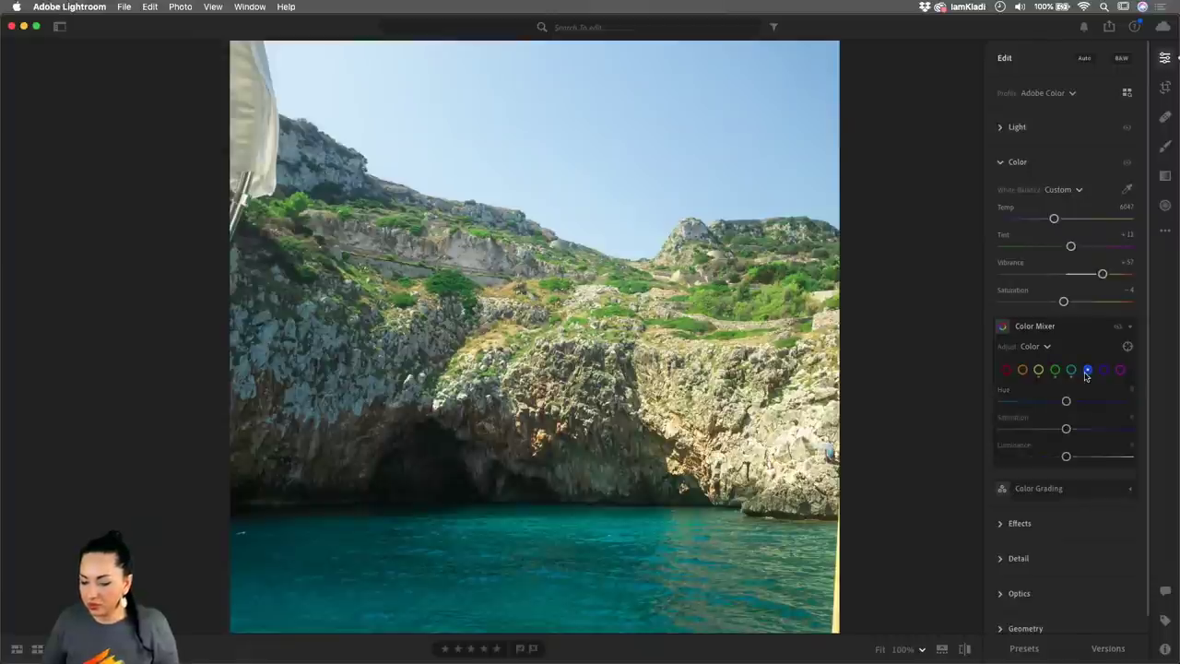
{"action": "scroll", "coordinate": [632, 574], "scroll_direction": "down", "scroll_amount": 5}
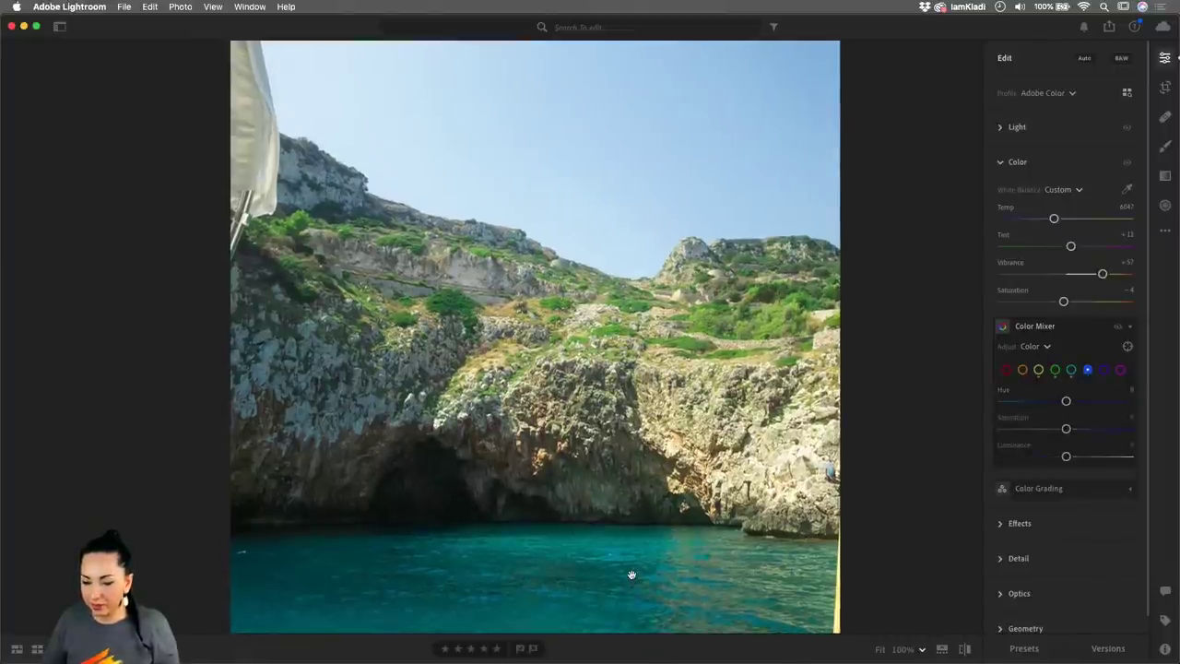
{"action": "scroll", "coordinate": [633, 573], "scroll_direction": "up", "scroll_amount": 3}
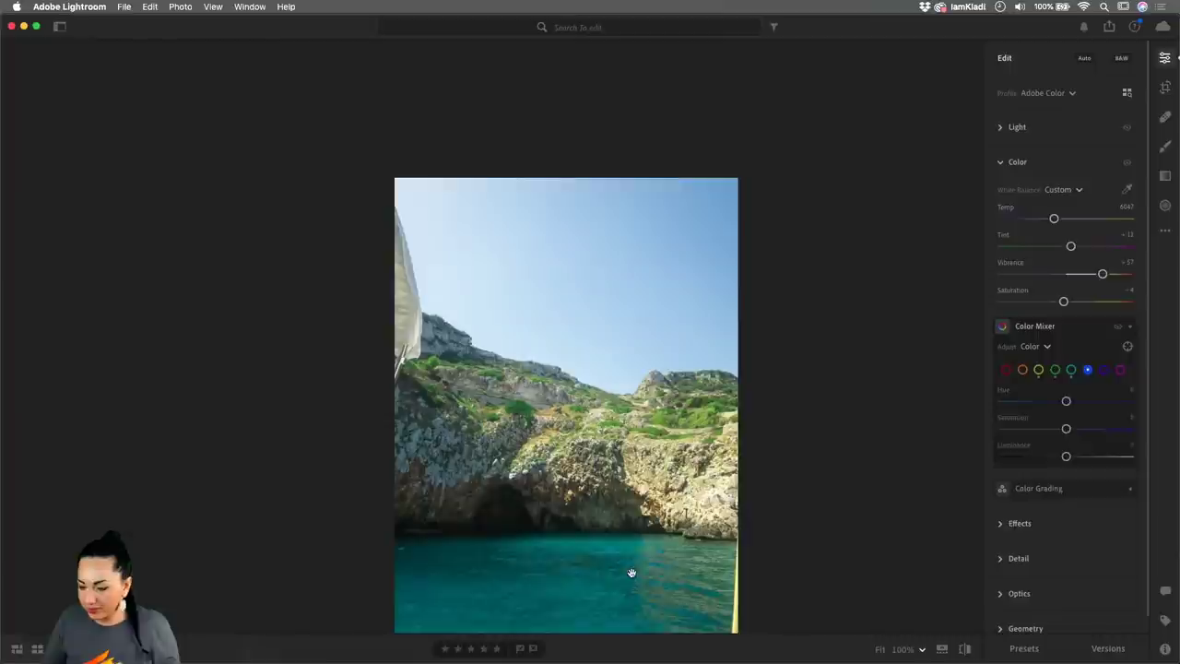
{"action": "mouse_move", "coordinate": [1065, 403]}
{"action": "left_mouse_down"}
{"action": "mouse_move", "coordinate": [1038, 403]}
{"action": "mouse_move", "coordinate": [1131, 400]}
{"action": "mouse_move", "coordinate": [1041, 400]}
{"action": "mouse_move", "coordinate": [1116, 419]}
{"action": "mouse_move", "coordinate": [1060, 421]}
{"action": "mouse_move", "coordinate": [1069, 418]}
{"action": "left_mouse_up"}
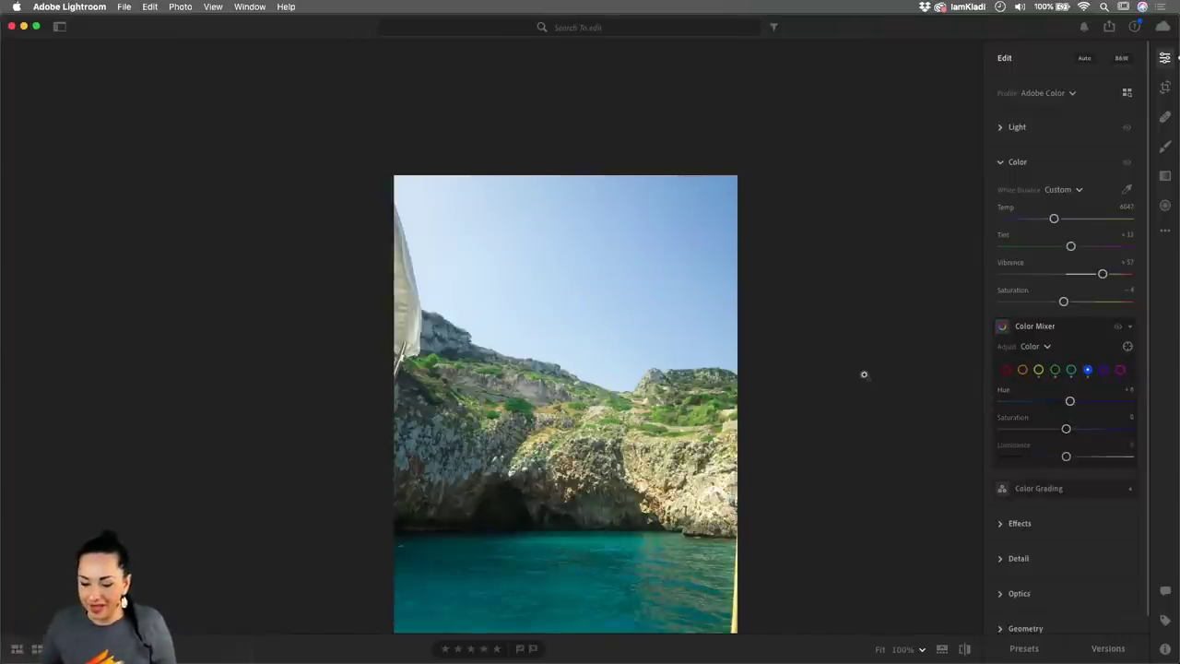
{"action": "scroll", "coordinate": [725, 375], "scroll_direction": "down", "scroll_amount": 3}
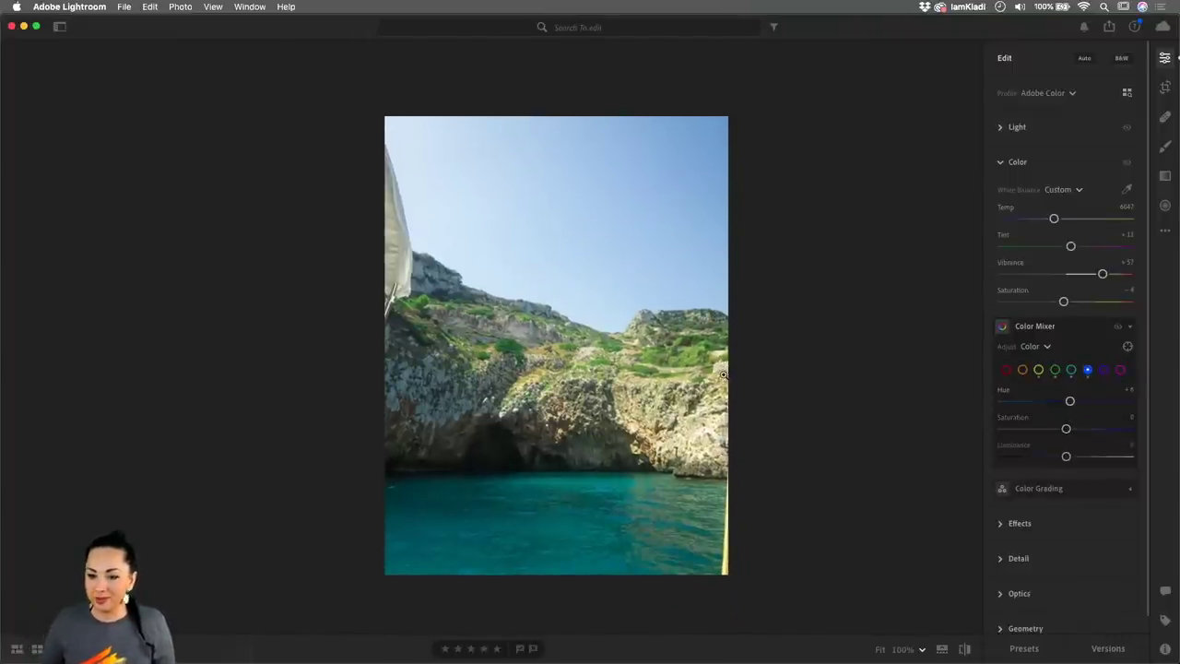
{"action": "scroll", "coordinate": [725, 374], "scroll_direction": "up", "scroll_amount": 2}
{"action": "scroll", "coordinate": [724, 375], "scroll_direction": "down", "scroll_amount": 2}
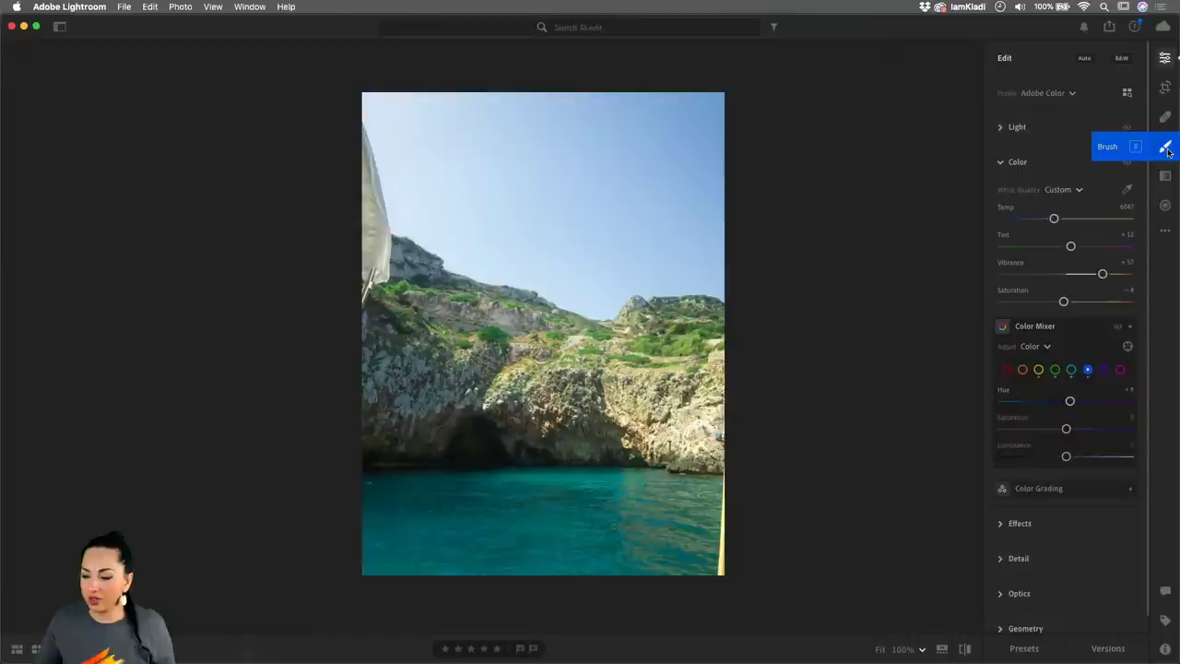
{"action": "key", "text": "r"}
- Show the Brush settings (Size 23, Feather 51, Flow and Density 100) and the edit options menu
{"action": "left_click", "coordinate": [1166, 149]}
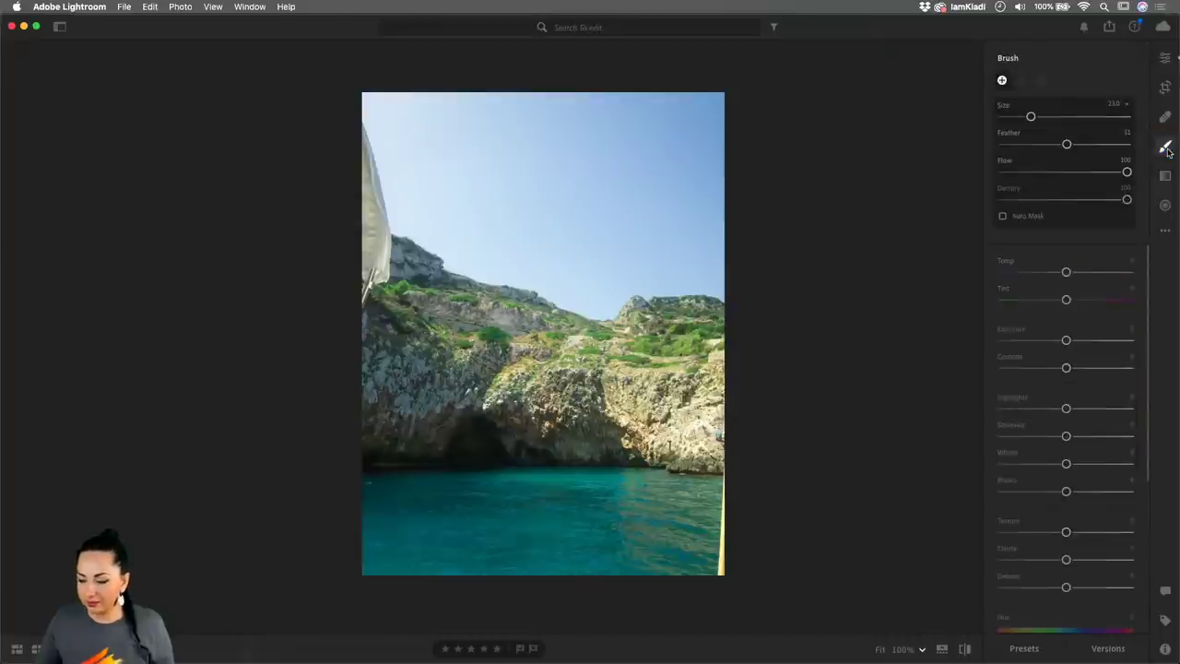
{"action": "scroll", "coordinate": [1108, 267], "scroll_direction": "down", "scroll_amount": 5}
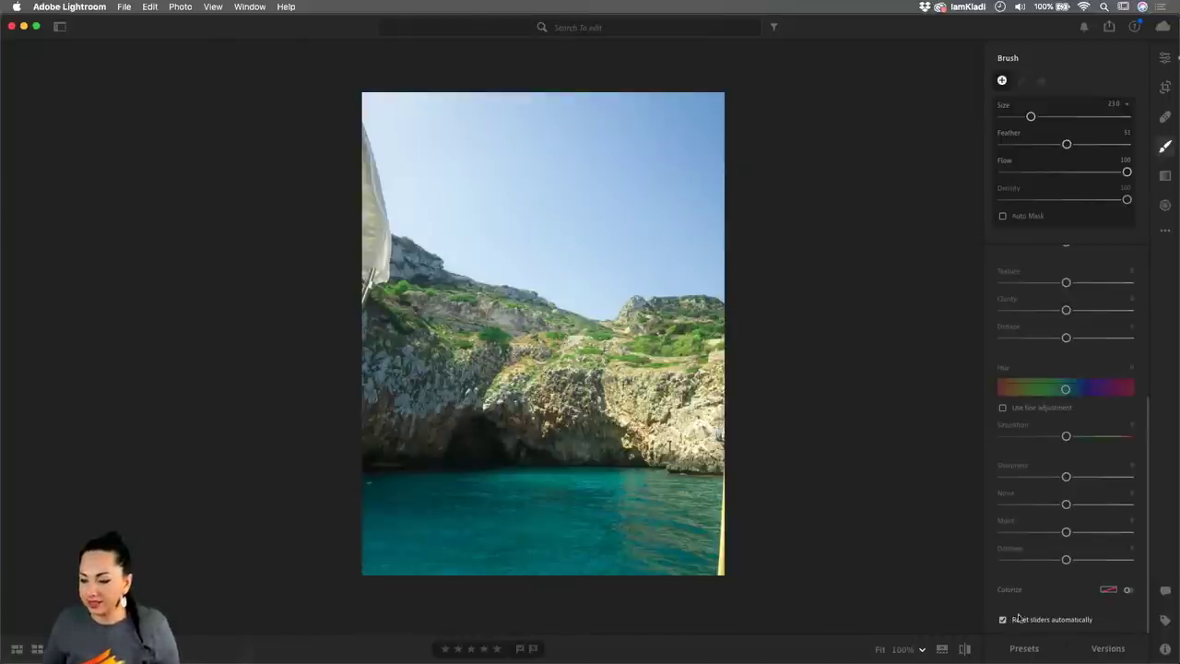
{"action": "left_click", "coordinate": [1165, 232]}
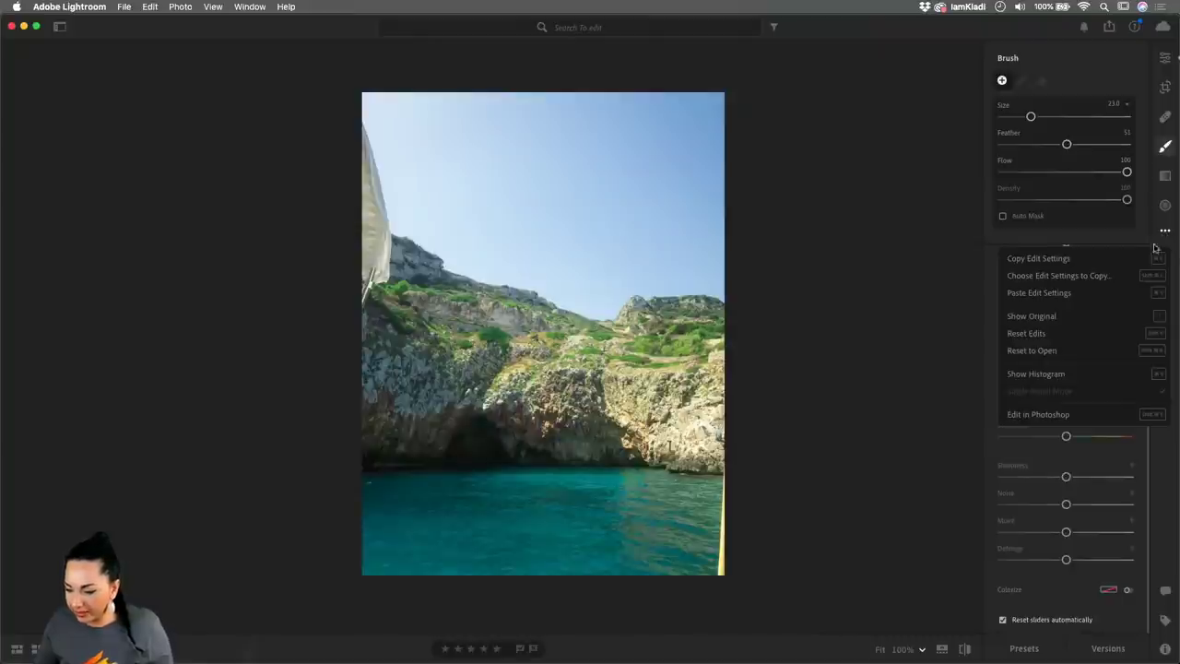
{"action": "left_click", "coordinate": [1099, 373]}
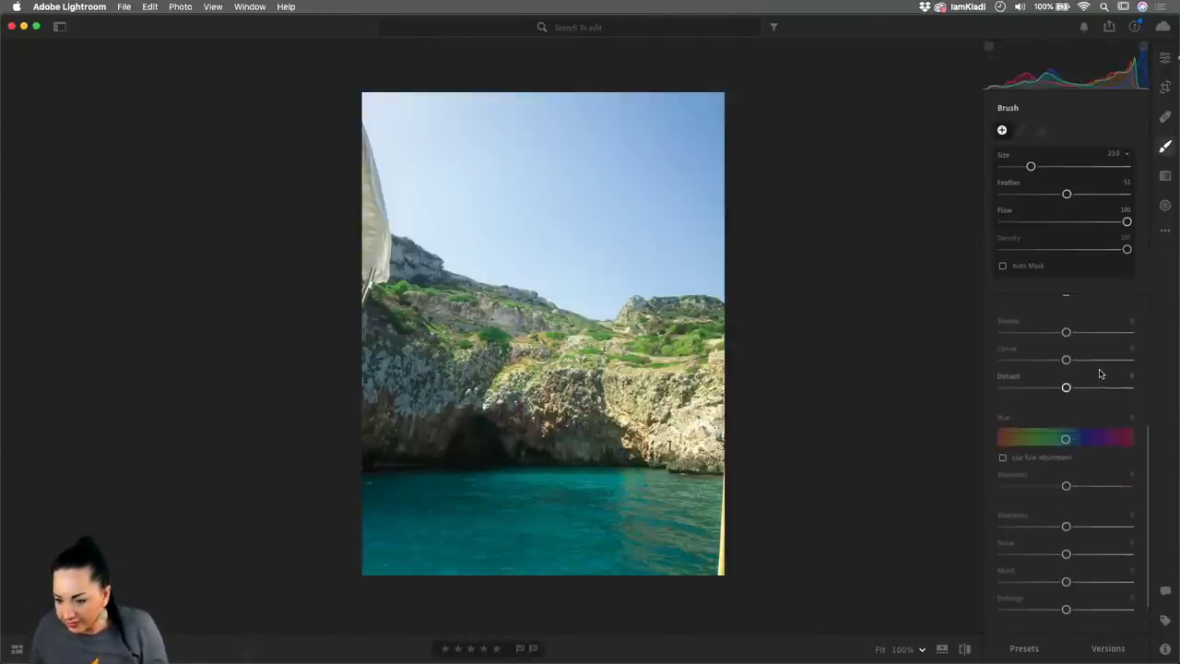
{"action": "left_click", "coordinate": [1143, 48]}
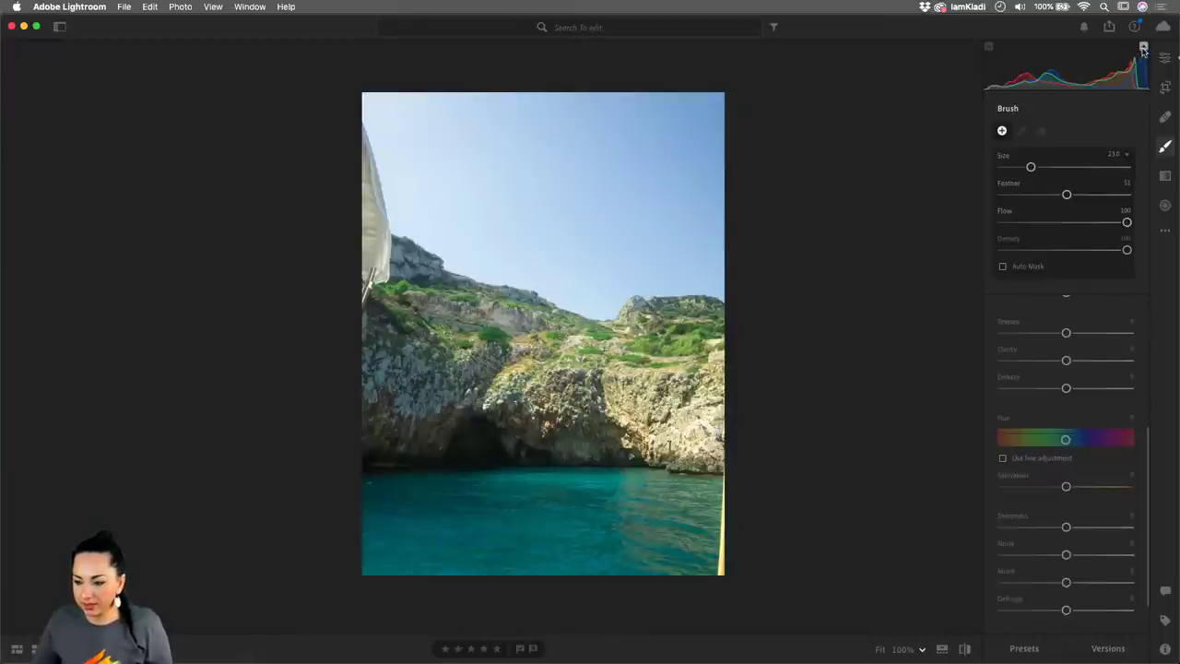
{"action": "left_click", "coordinate": [1143, 50]}
{"action": "left_click", "coordinate": [1167, 231]}
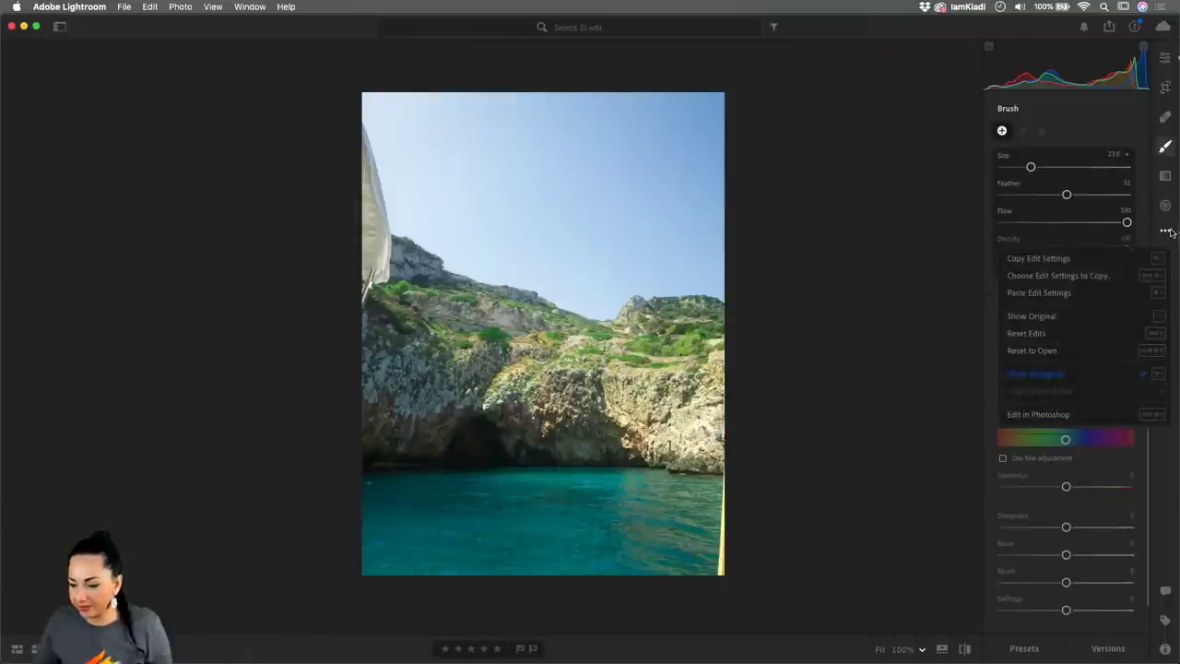
{"action": "left_click", "coordinate": [1076, 375]}
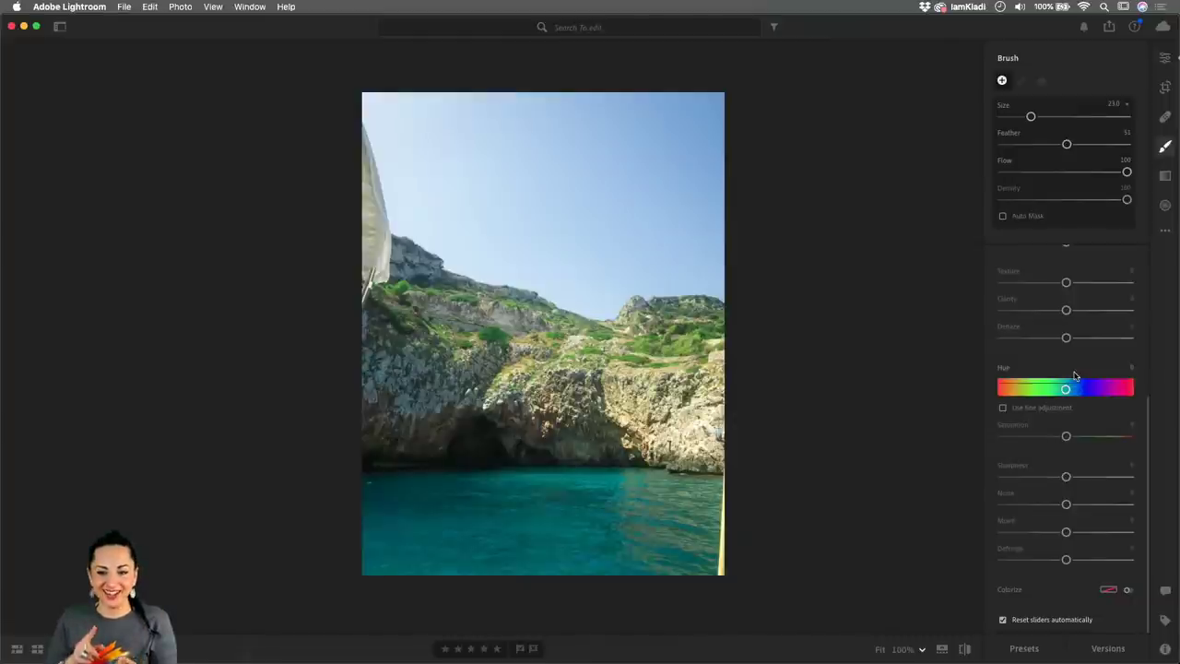
{"action": "left_click", "coordinate": [1167, 232]}
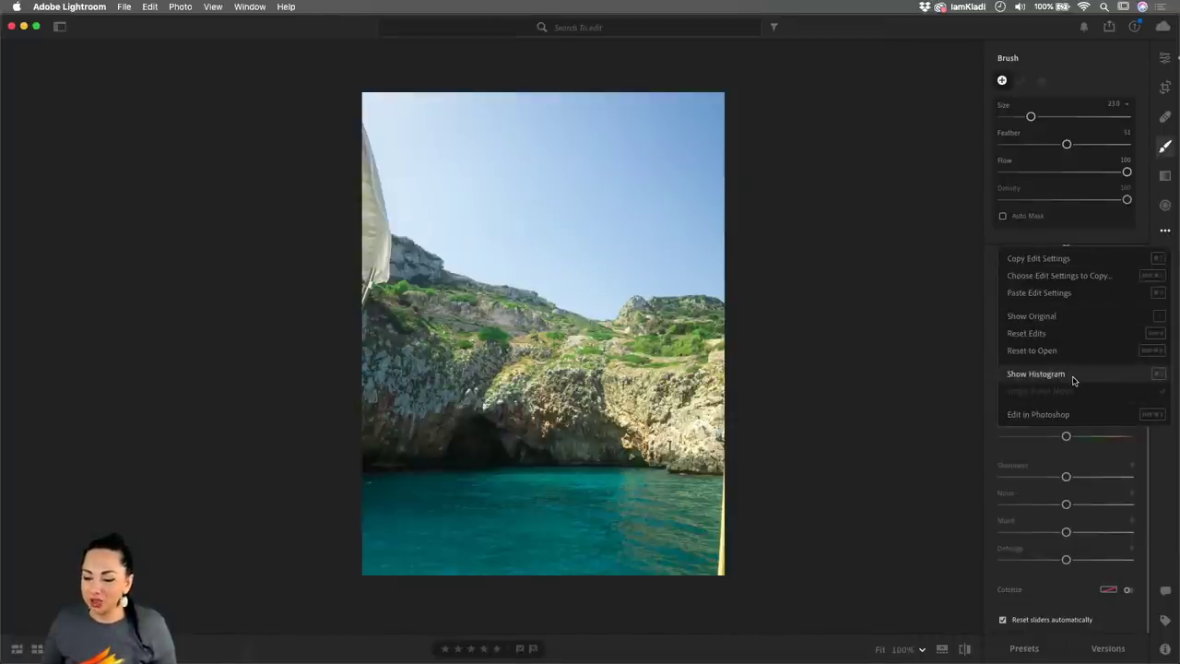
{"action": "left_click", "coordinate": [1073, 375]}
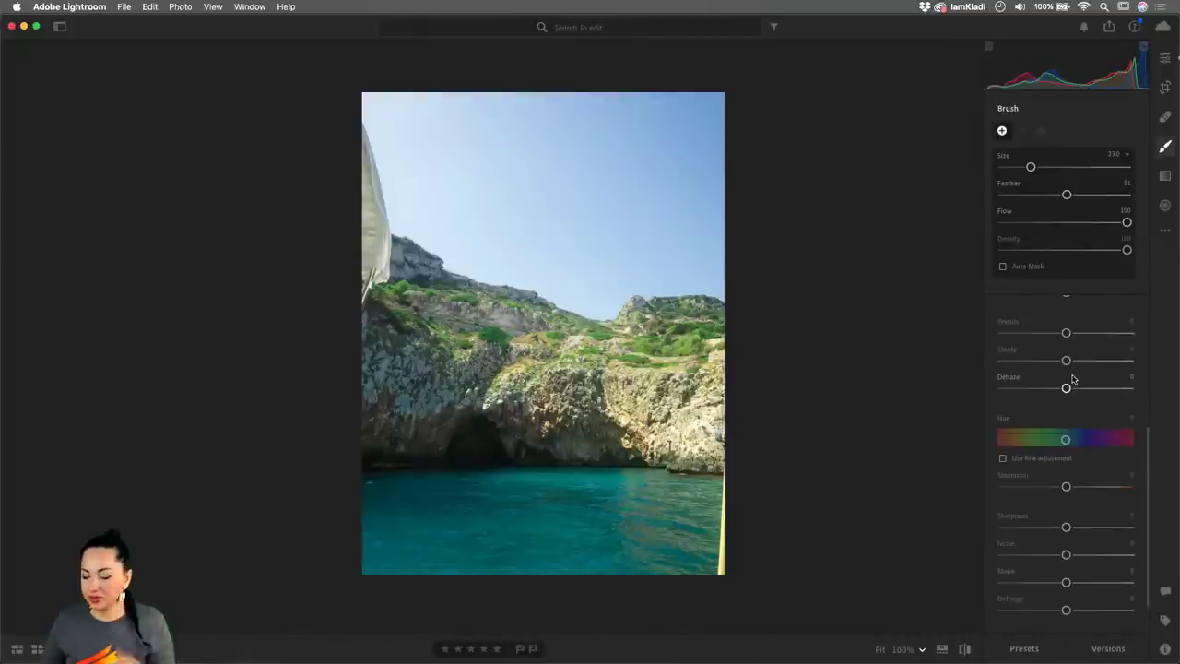
{"action": "left_click", "coordinate": [1166, 231]}
{"action": "left_click", "coordinate": [1115, 376]}
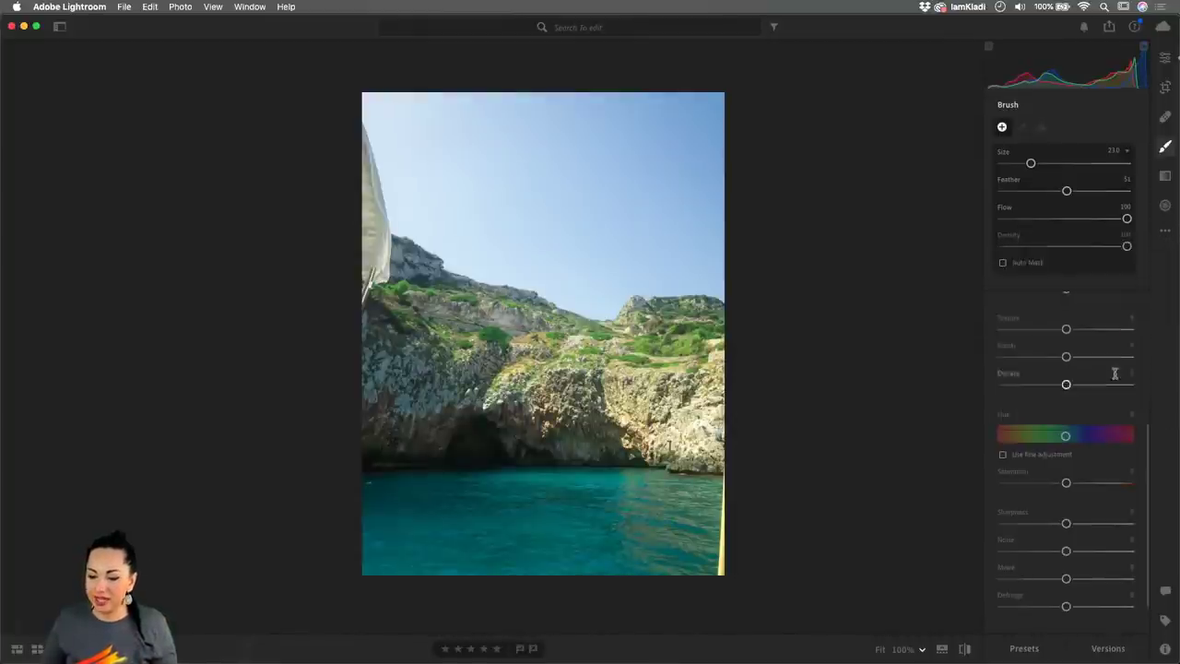
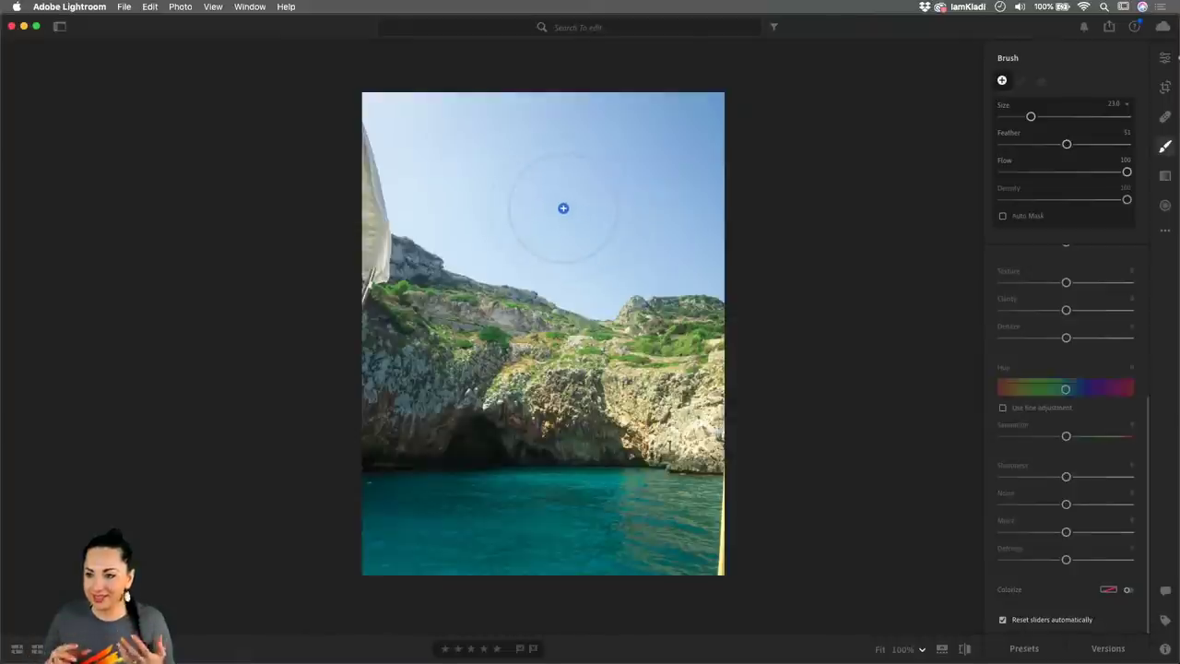
- Select the Brush for the sky and show its feather, flow and density settings
{"action": "left_click", "coordinate": [563, 210]}
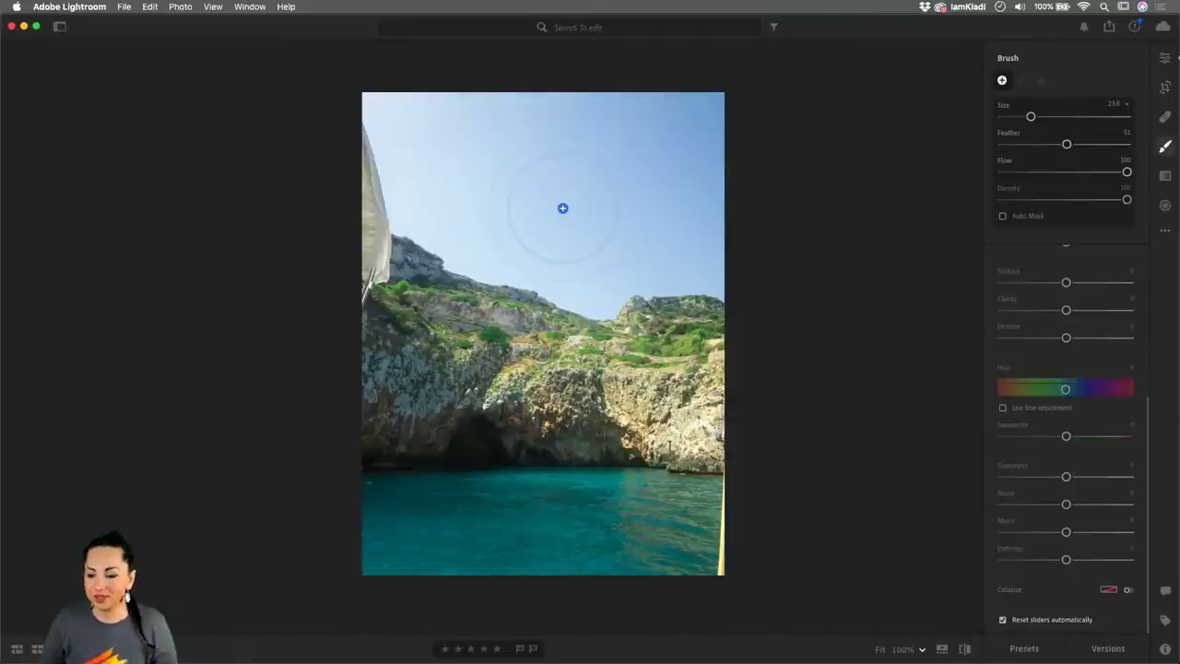
{"action": "left_click", "coordinate": [1129, 107]}
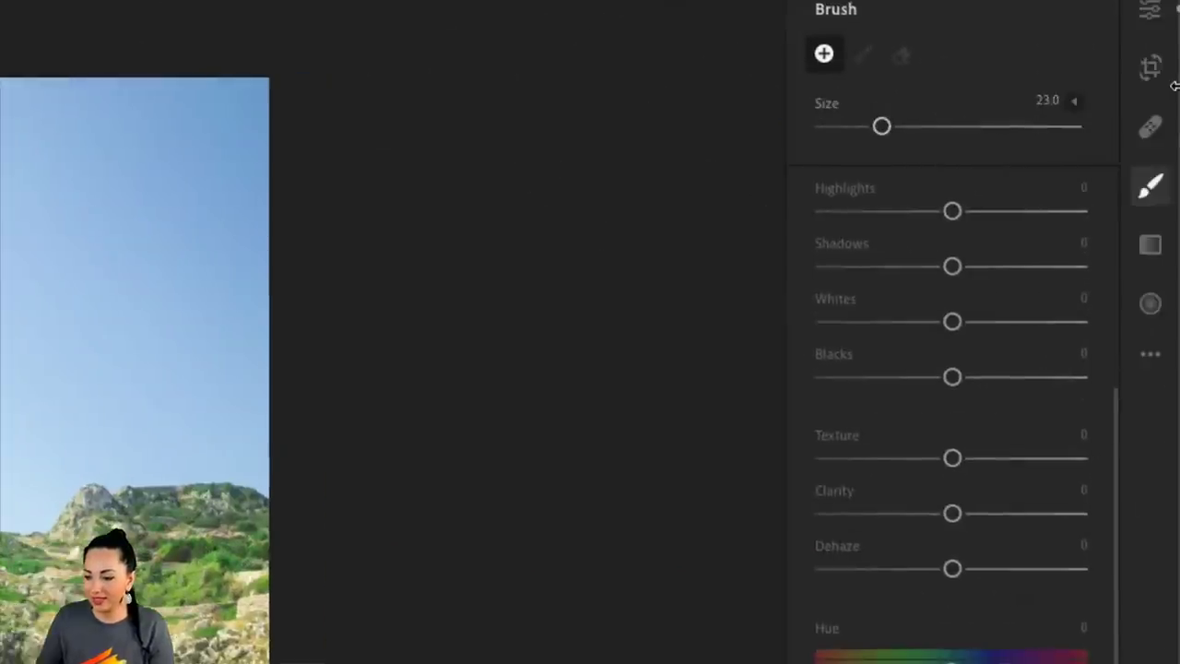
{"action": "left_click", "coordinate": [1075, 101]}
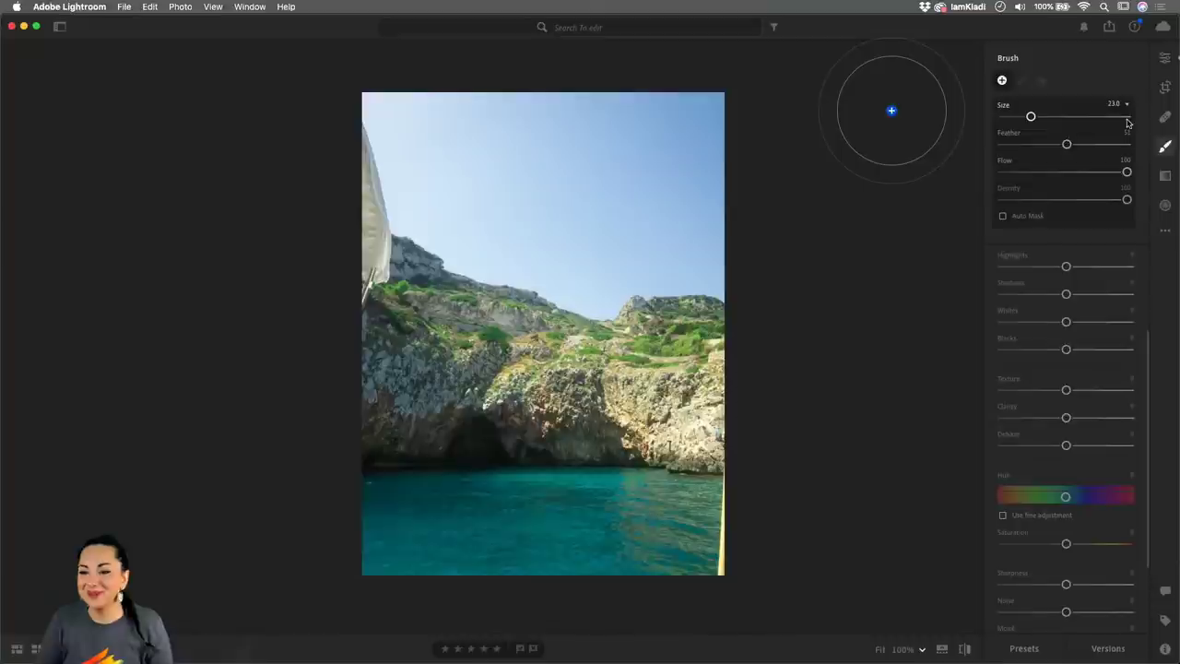
- Jump the brush size to 100, then shrink it to about 15.8
{"action": "left_click", "coordinate": [1127, 118]}
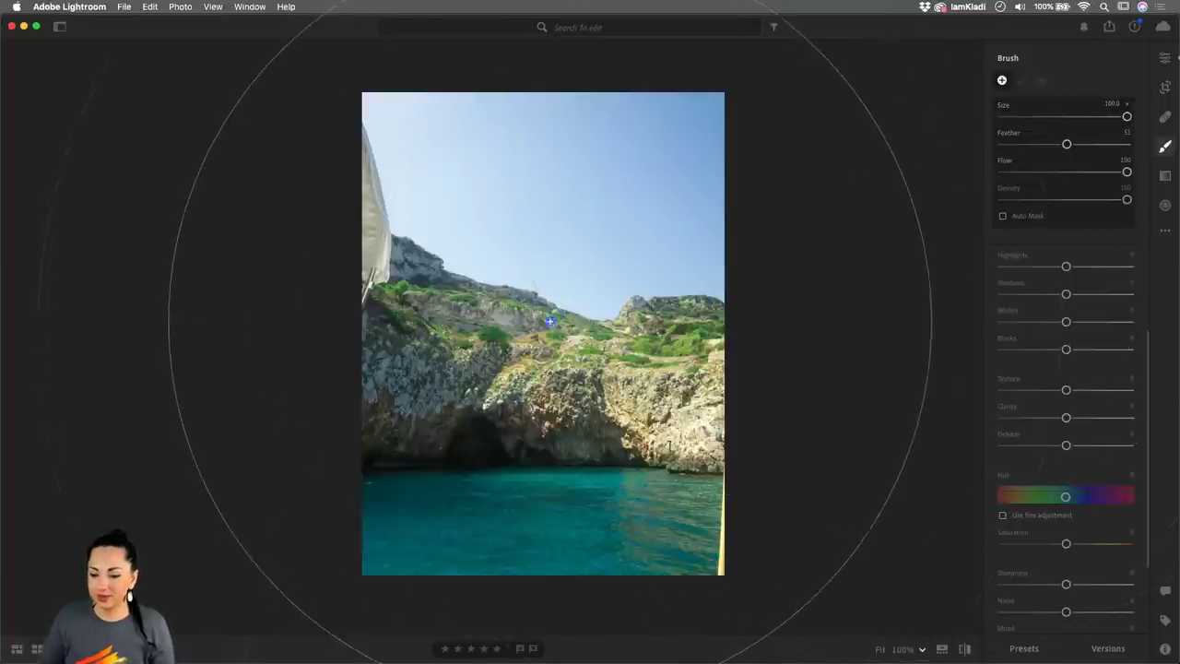
{"action": "scroll", "coordinate": [773, 210], "scroll_direction": "down", "scroll_amount": 3}
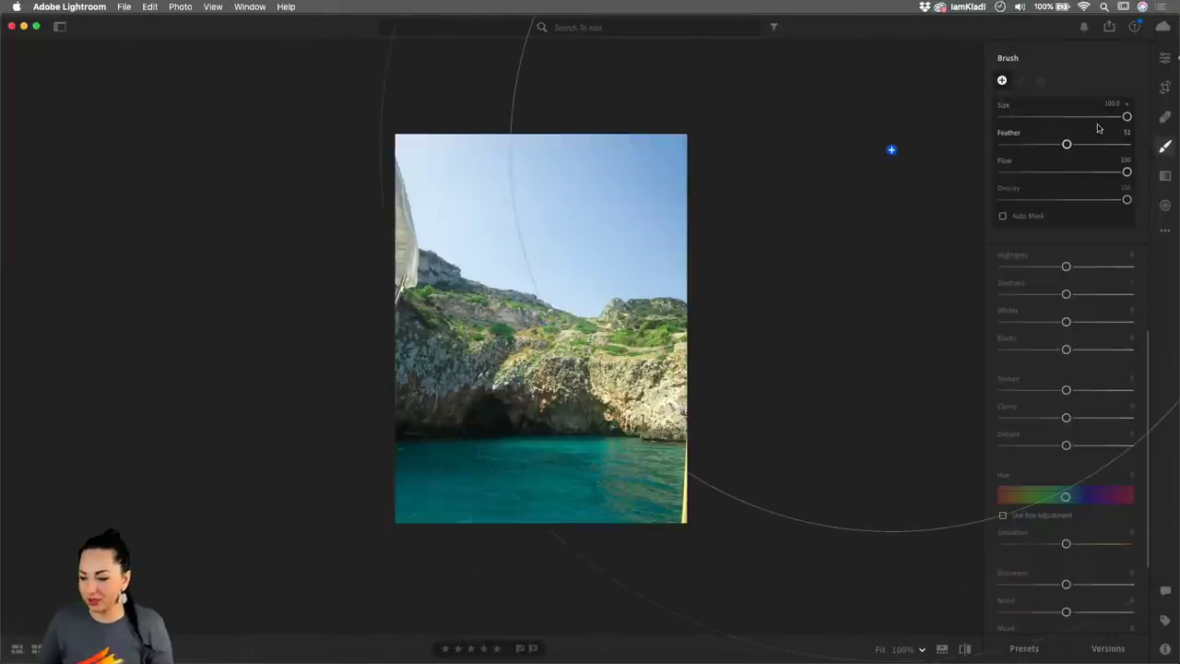
{"action": "left_click_drag", "start_coordinate": [1127, 118], "coordinate": [1021, 118]}
{"action": "scroll", "coordinate": [615, 353], "scroll_direction": "up", "scroll_amount": 5}
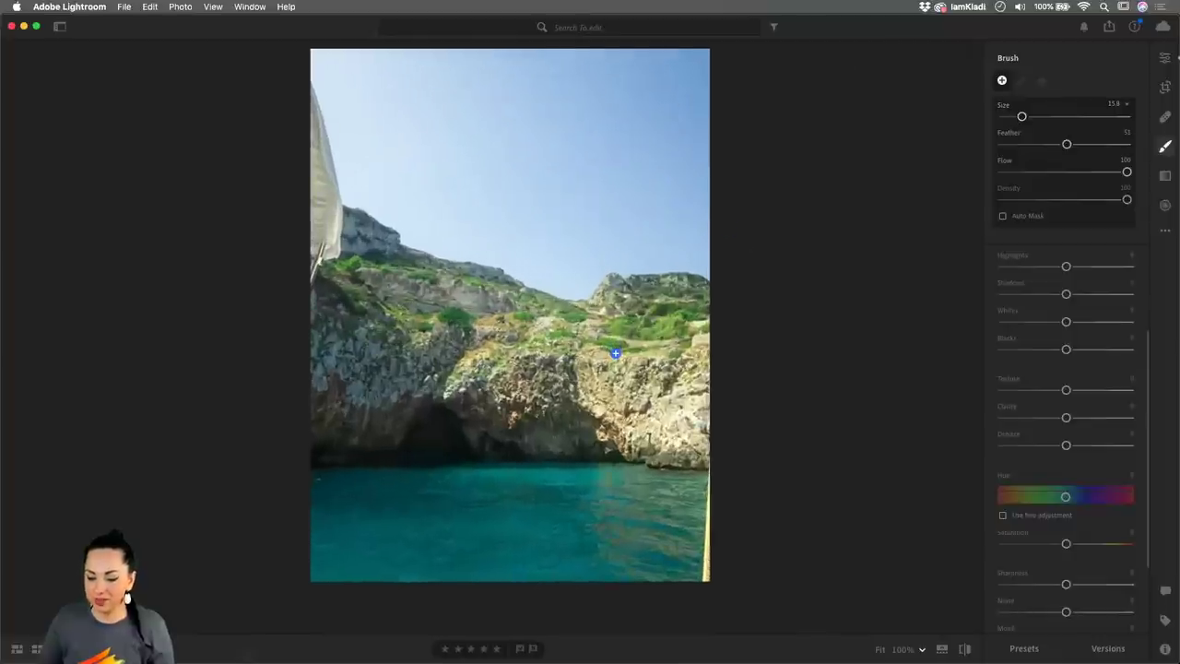
{"action": "scroll", "coordinate": [664, 358], "scroll_direction": "down", "scroll_amount": 5}
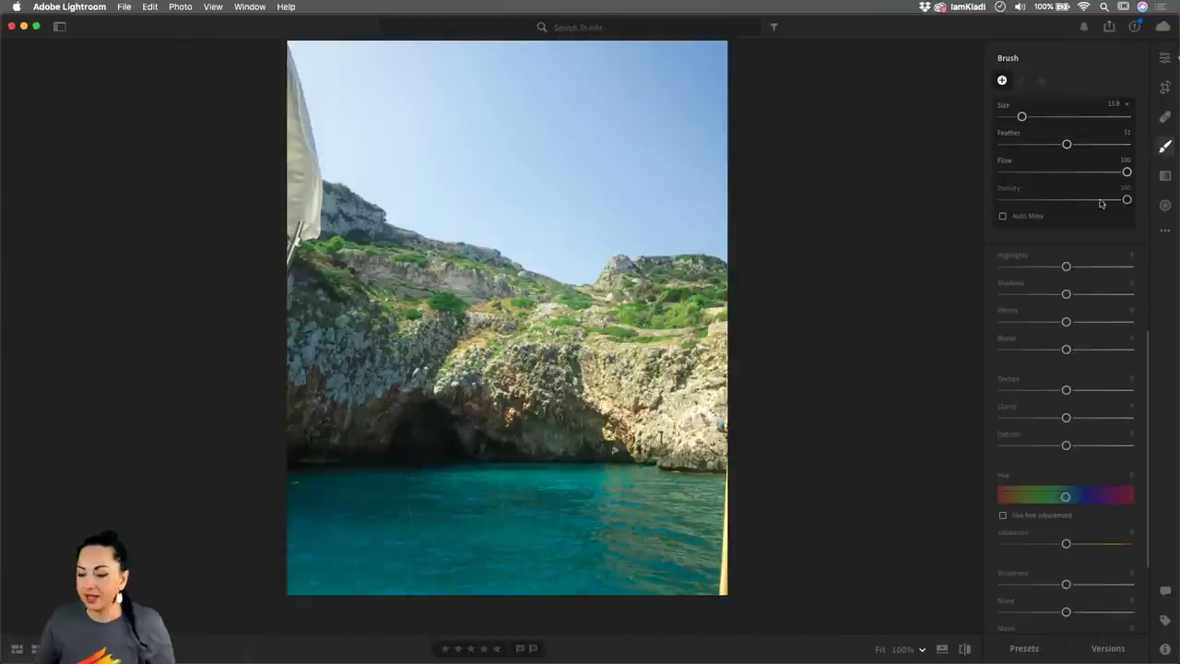
- Lower the brush feather from 51 down to 0, then add a little feathering back
{"action": "mouse_move", "coordinate": [1067, 145]}
{"action": "left_mouse_down"}
{"action": "mouse_move", "coordinate": [1118, 149]}
{"action": "mouse_move", "coordinate": [1030, 153]}
{"action": "mouse_move", "coordinate": [1141, 146]}
{"action": "left_mouse_up"}
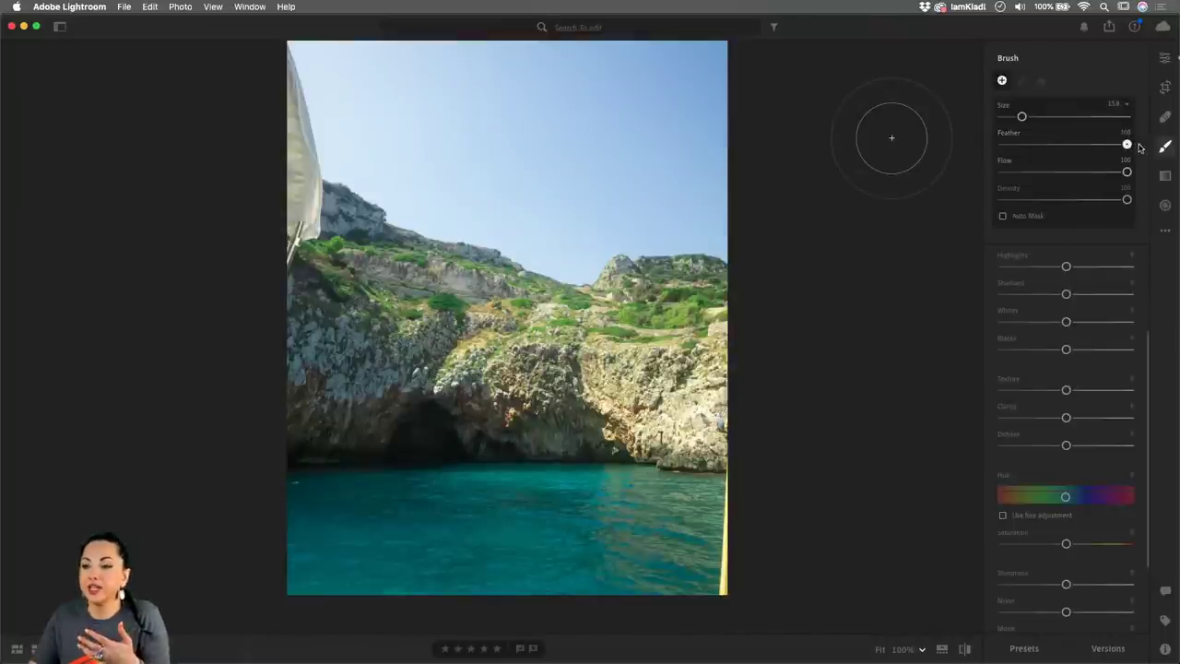
{"action": "mouse_move", "coordinate": [1130, 148]}
{"action": "left_mouse_down"}
{"action": "mouse_move", "coordinate": [1045, 150]}
{"action": "mouse_move", "coordinate": [1062, 152]}
{"action": "left_mouse_up"}
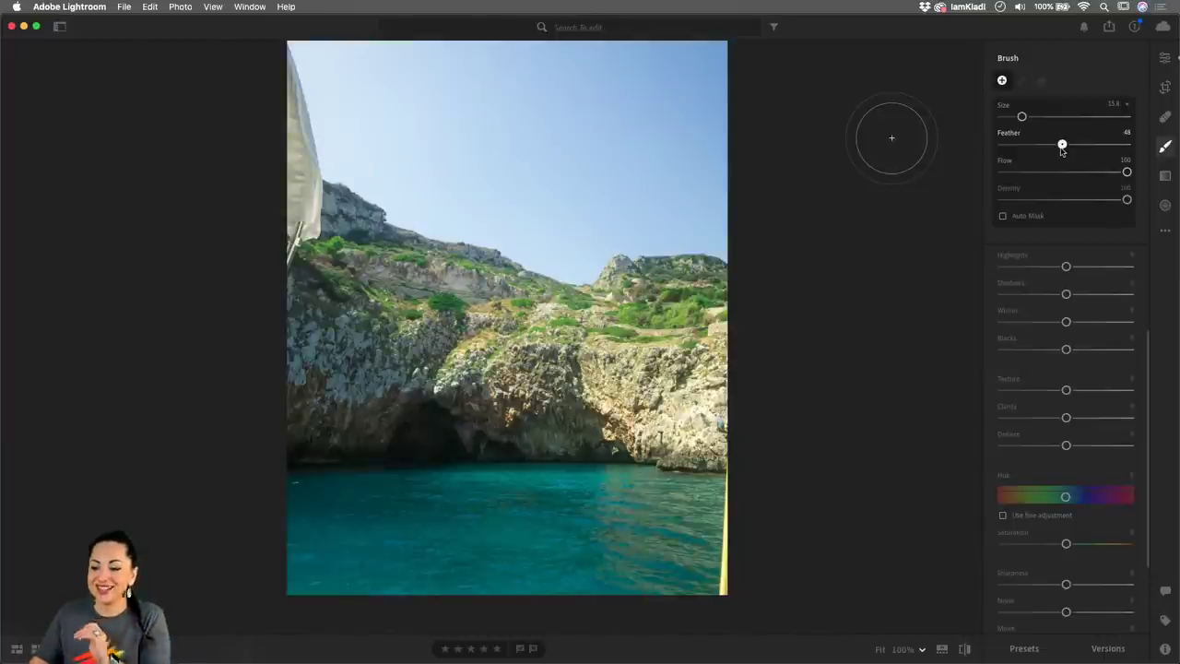
{"action": "left_click_drag", "start_coordinate": [1062, 150], "coordinate": [1005, 143]}
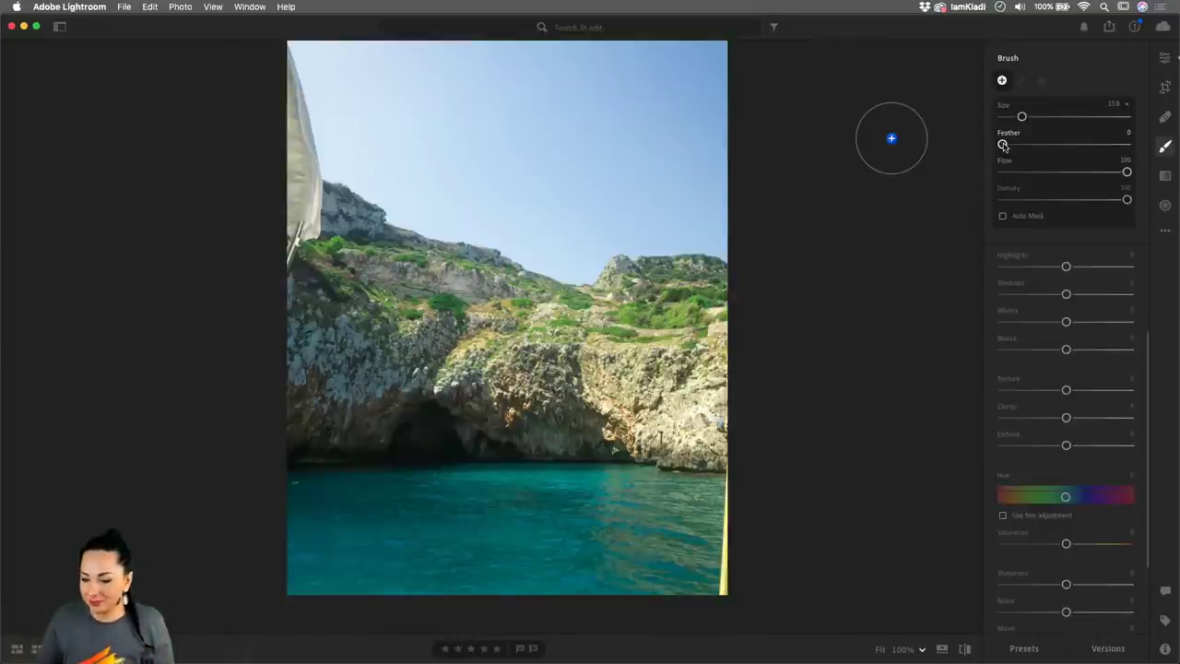
{"action": "mouse_move", "coordinate": [1002, 145]}
{"action": "left_mouse_down"}
{"action": "mouse_move", "coordinate": [1048, 145]}
{"action": "mouse_move", "coordinate": [1017, 121]}
{"action": "left_mouse_up"}
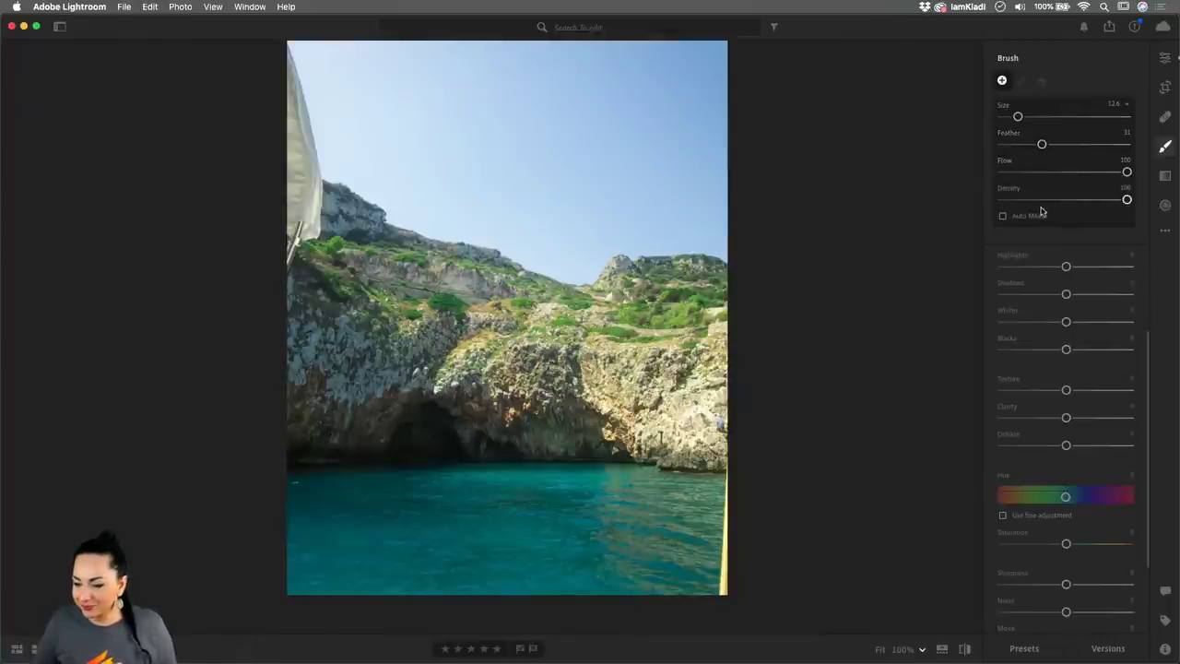
- Enable Auto Mask and brush the first spot at the top-left of the sky
{"action": "left_click", "coordinate": [1003, 216]}
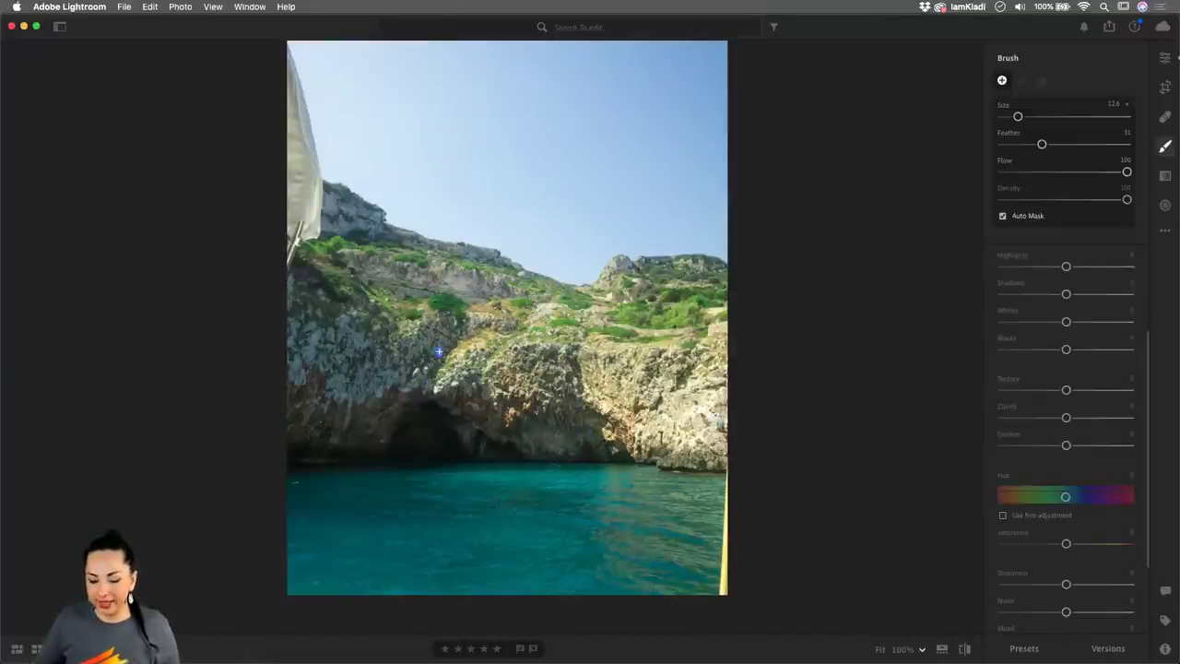
{"action": "left_click", "coordinate": [325, 56]}
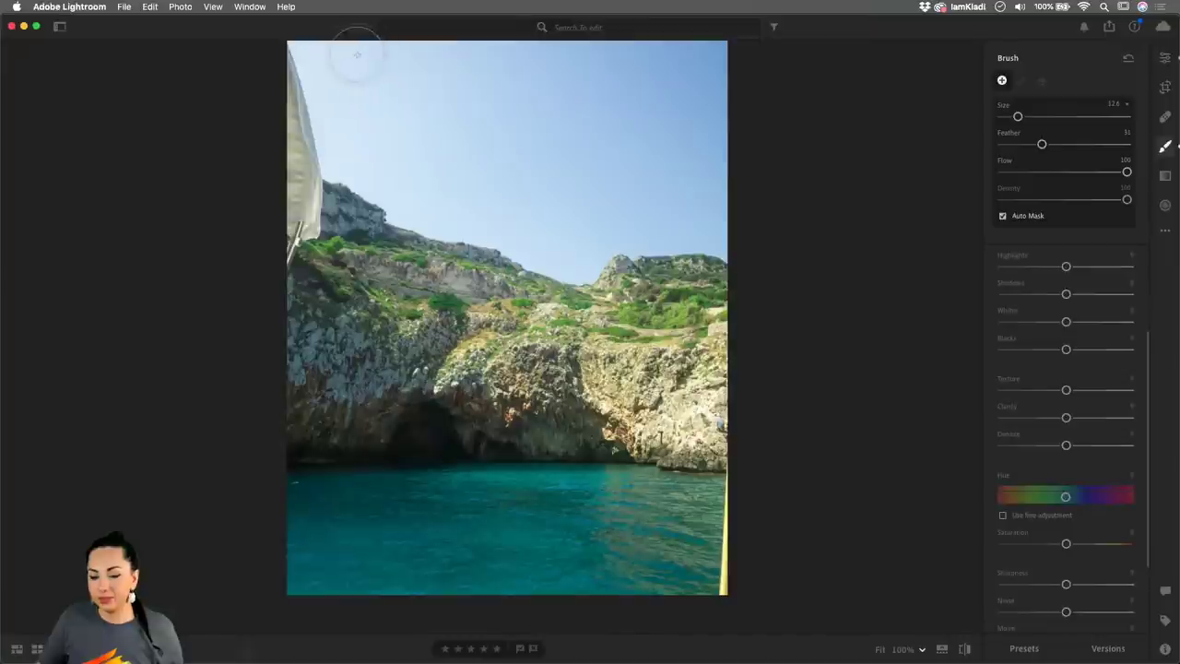
{"action": "left_click", "coordinate": [327, 59]}
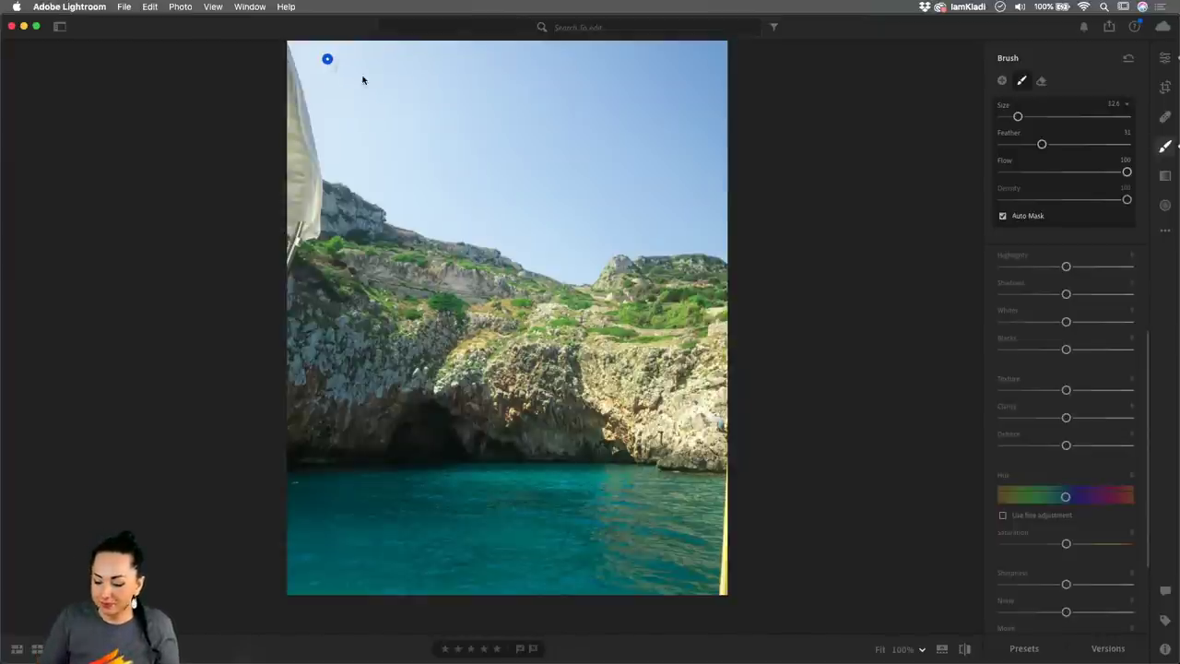
- Show the pink mask overlay and brush across the remaining blue sky patches
{"action": "key", "text": "o"}
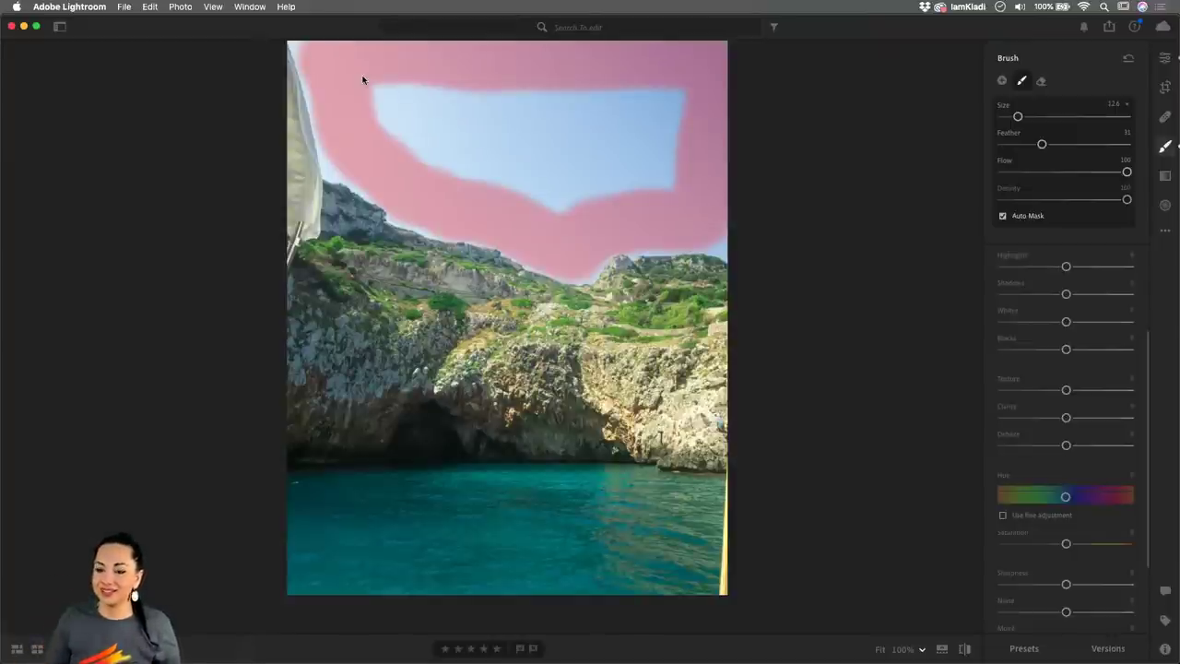
{"action": "mouse_move", "coordinate": [378, 102]}
{"action": "left_mouse_down"}
{"action": "mouse_move", "coordinate": [599, 105]}
{"action": "mouse_move", "coordinate": [666, 131]}
{"action": "mouse_move", "coordinate": [525, 171]}
{"action": "mouse_move", "coordinate": [406, 148]}
{"action": "mouse_move", "coordinate": [571, 204]}
{"action": "mouse_move", "coordinate": [557, 210]}
{"action": "left_mouse_up"}
{"action": "mouse_move", "coordinate": [388, 127]}
{"action": "left_mouse_down"}
{"action": "mouse_move", "coordinate": [643, 129]}
{"action": "mouse_move", "coordinate": [665, 185]}
{"action": "left_mouse_up"}
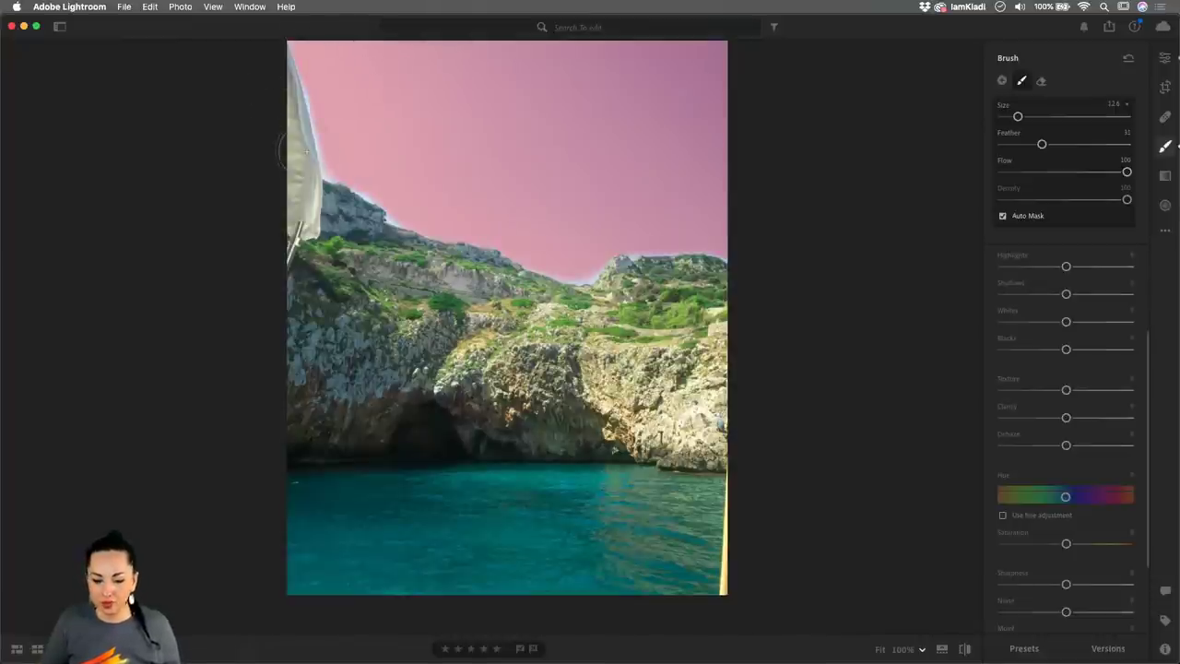
- Zoom in near the umbrella and extend the sky mask down its edge
{"action": "key", "text": "z"}
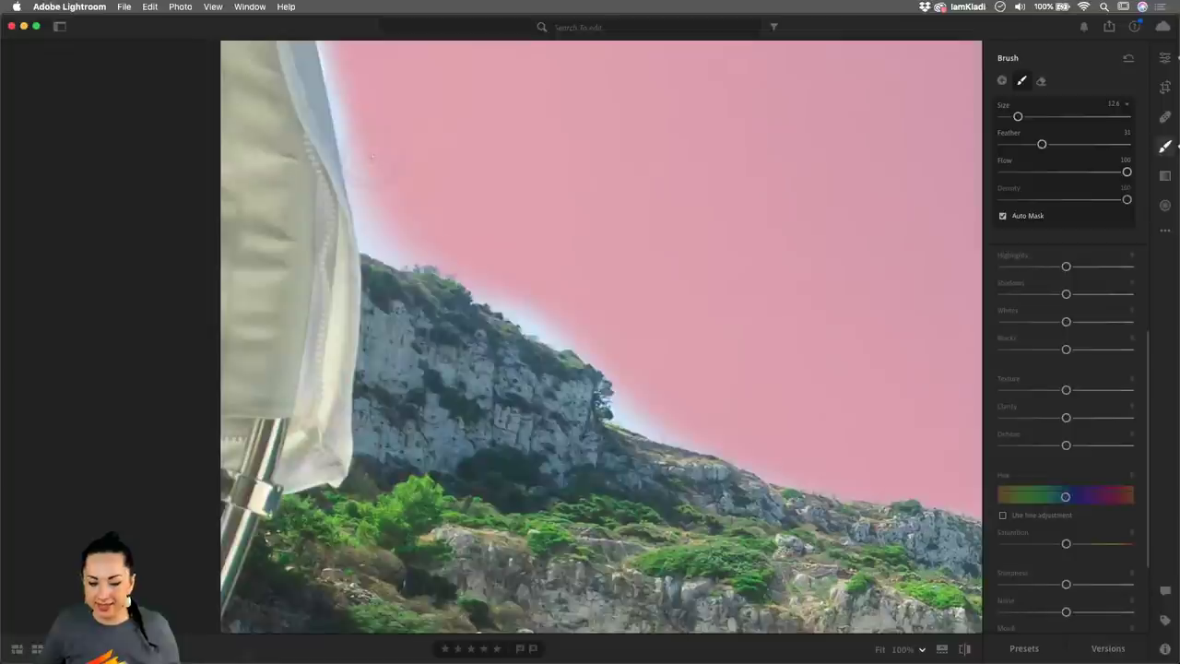
{"action": "left_click_drag", "start_coordinate": [355, 166], "coordinate": [364, 98]}
{"action": "mouse_move", "coordinate": [351, 55]}
{"action": "left_mouse_down"}
{"action": "mouse_move", "coordinate": [381, 224]}
{"action": "mouse_move", "coordinate": [478, 260]}
{"action": "mouse_move", "coordinate": [626, 349]}
{"action": "mouse_move", "coordinate": [637, 393]}
{"action": "mouse_move", "coordinate": [673, 432]}
{"action": "left_mouse_up"}
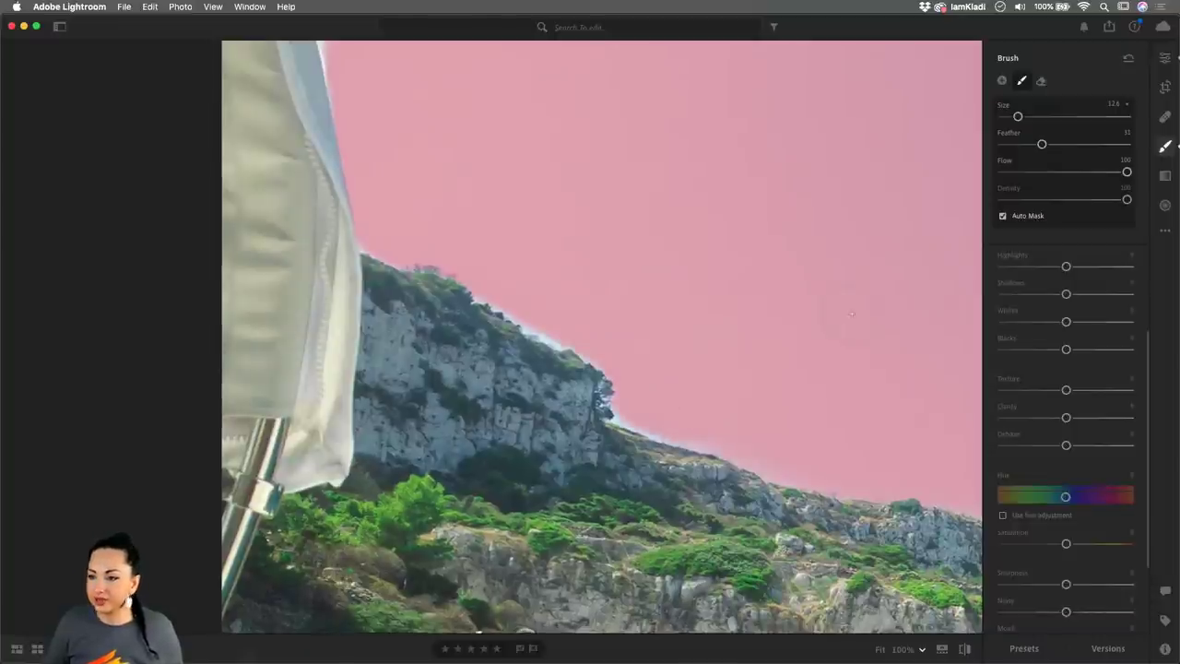
{"action": "scroll", "coordinate": [853, 313], "scroll_direction": "left", "scroll_amount": 5}
- Resize the brush to about 10 and mask the blue strip along the top edge
{"action": "key", "text": "bracketright"}
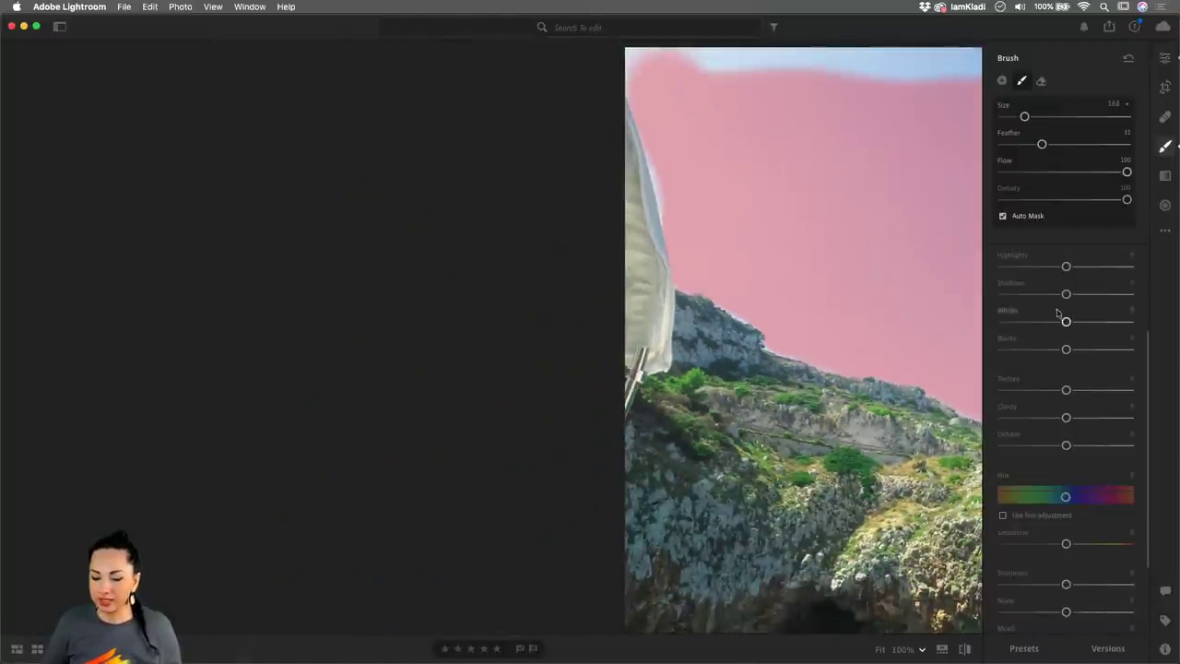
{"action": "scroll", "coordinate": [778, 311], "scroll_direction": "up", "scroll_amount": 5}
{"action": "key", "text": "bracketright"}
{"action": "key", "text": "bracketright"}
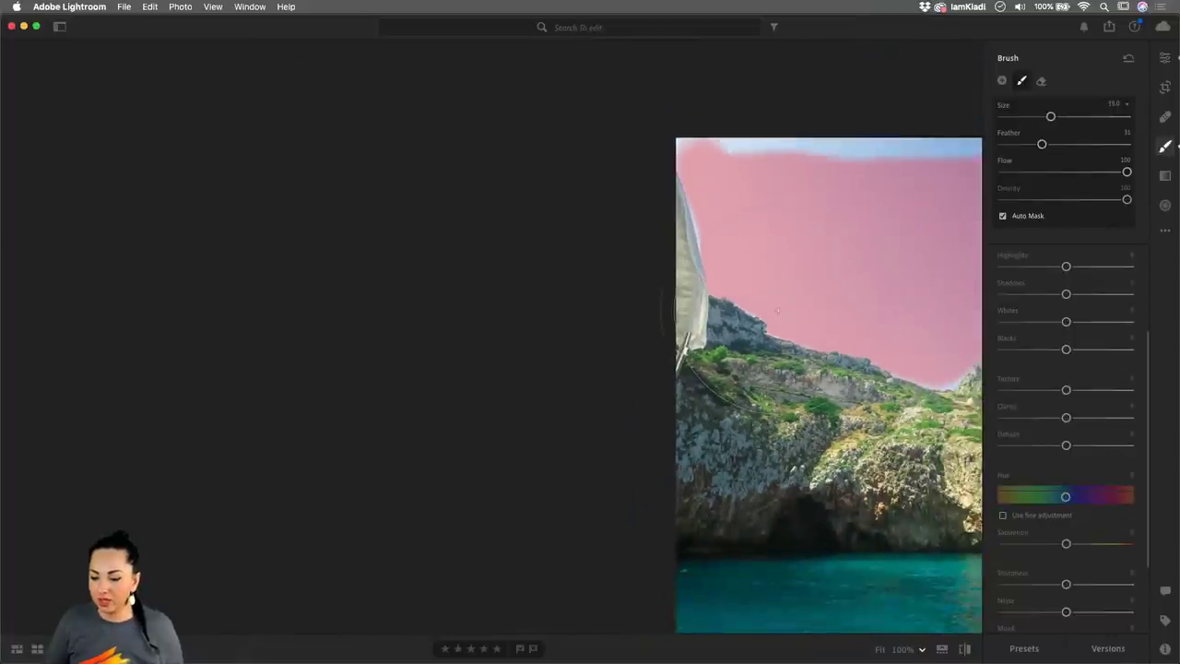
{"action": "key", "text": "bracketright"}
{"action": "key", "text": "bracketright"}
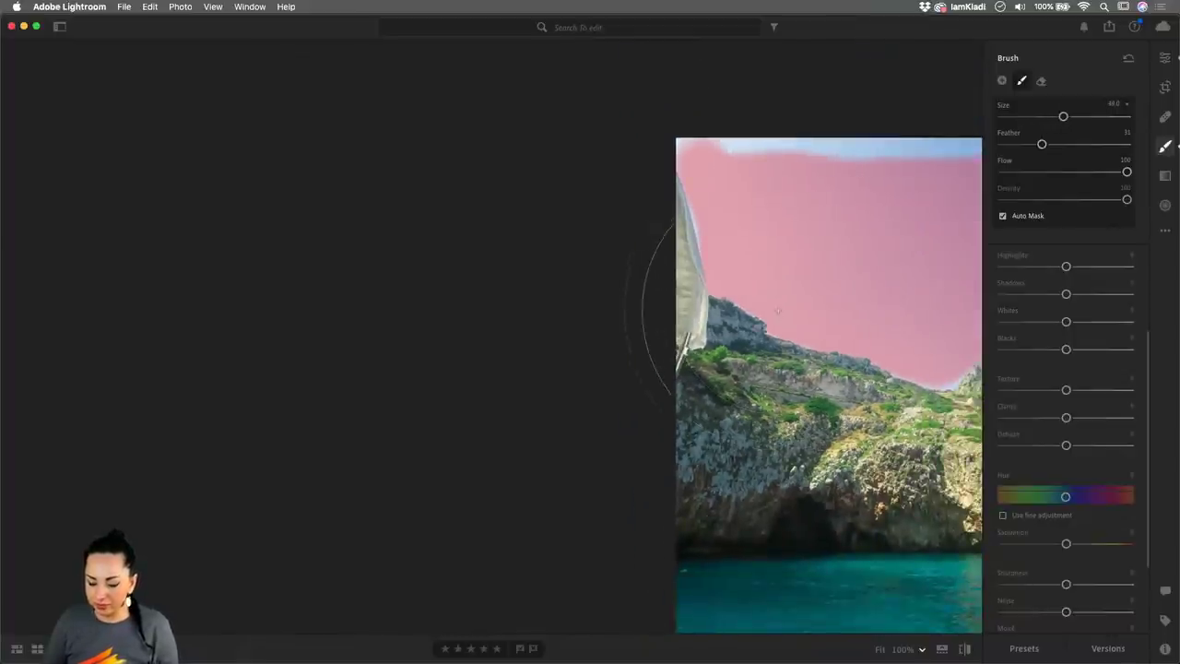
{"action": "key", "text": "alt"}
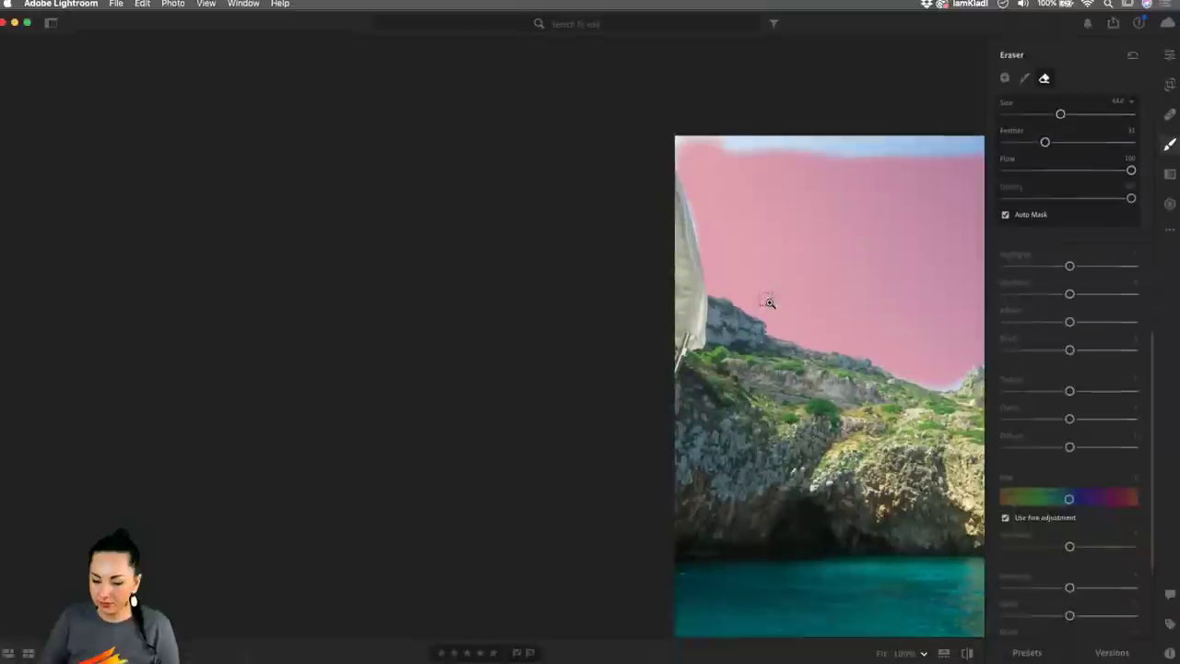
{"action": "key", "text": "bracketright"}
{"action": "key", "text": "bracketright"}
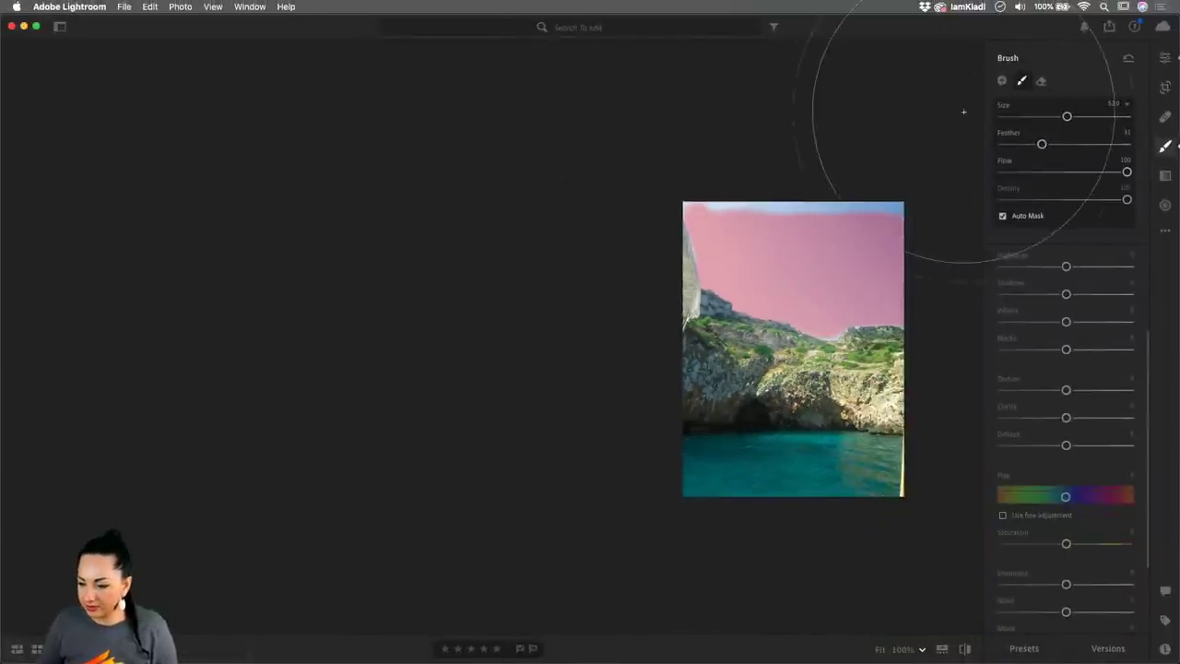
{"action": "left_click_drag", "start_coordinate": [1067, 116], "coordinate": [1014, 117]}
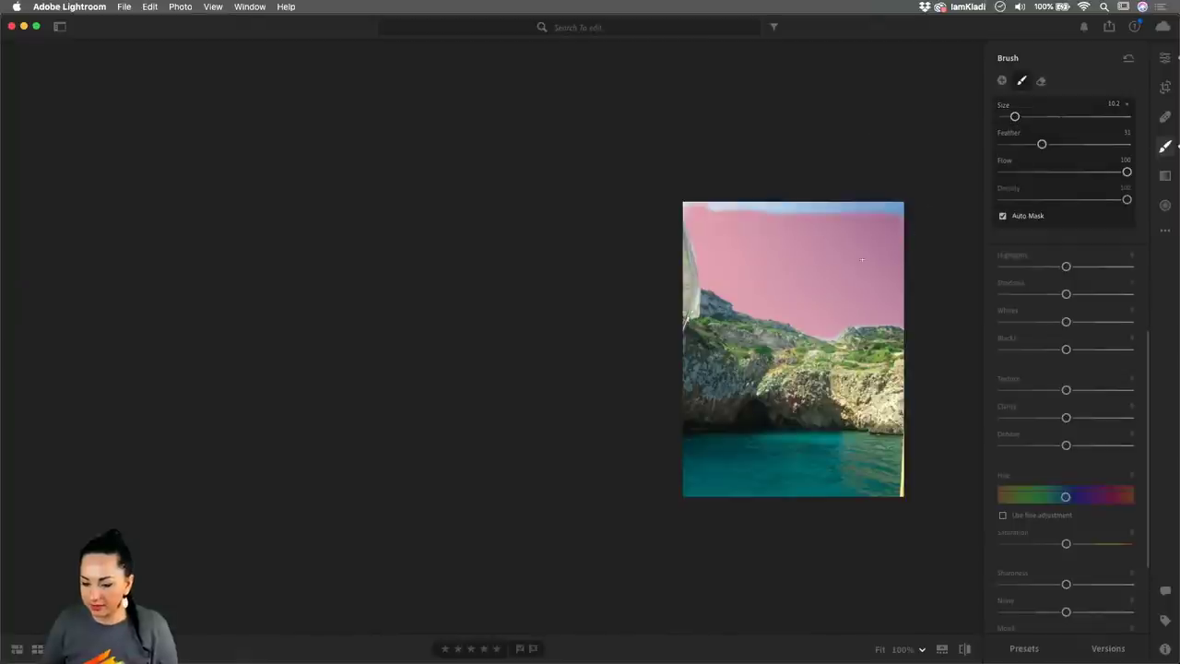
{"action": "scroll", "coordinate": [862, 259], "scroll_direction": "up", "scroll_amount": 3}
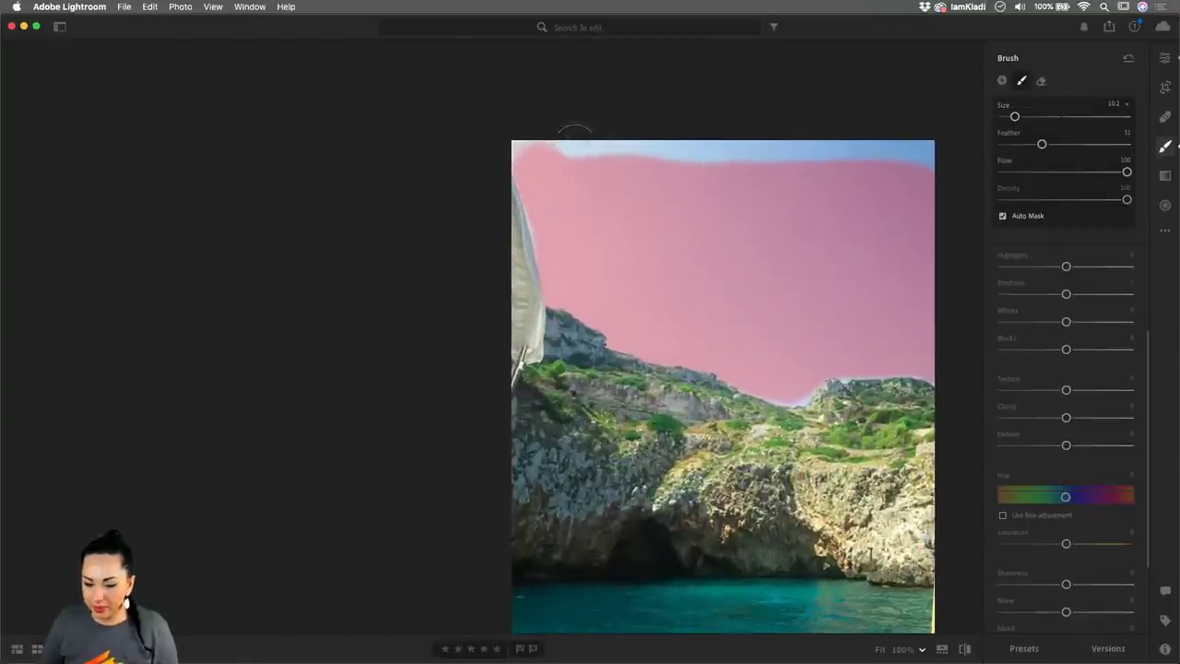
{"action": "mouse_move", "coordinate": [574, 125]}
{"action": "left_mouse_down"}
{"action": "mouse_move", "coordinate": [890, 132]}
{"action": "mouse_move", "coordinate": [849, 161]}
{"action": "mouse_move", "coordinate": [927, 157]}
{"action": "left_mouse_up"}
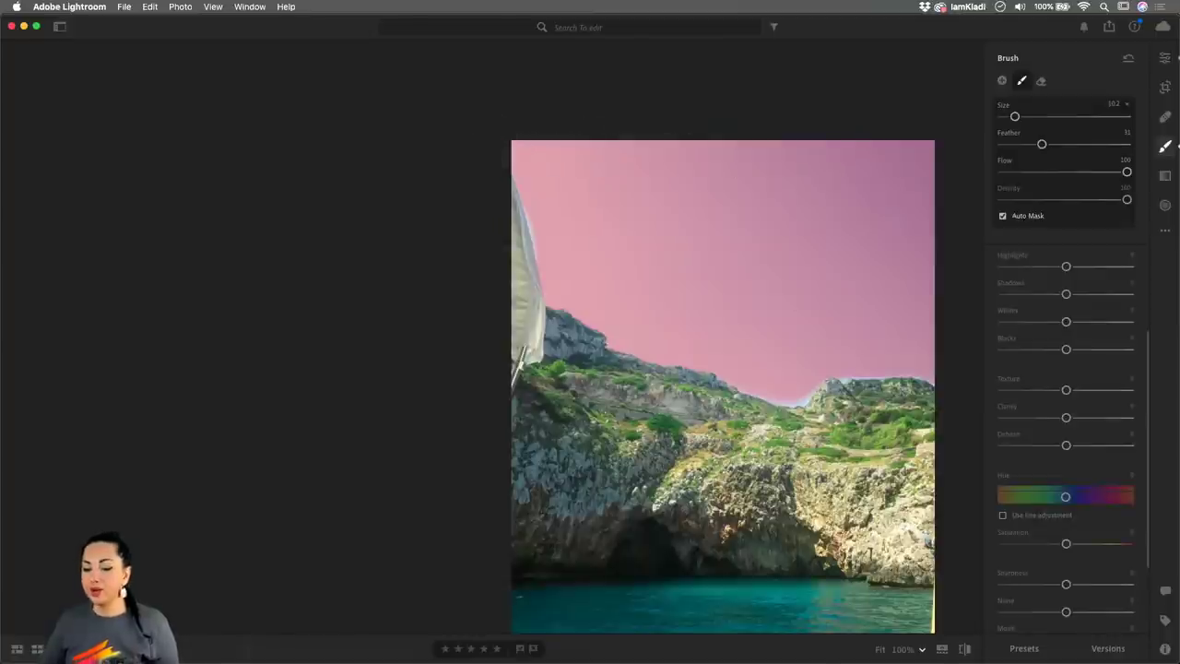
- Undo a stray mask stroke painted across the cliff
{"action": "mouse_move", "coordinate": [733, 392]}
{"action": "left_mouse_down"}
{"action": "mouse_move", "coordinate": [627, 498]}
{"action": "mouse_move", "coordinate": [600, 503]}
{"action": "left_mouse_up"}
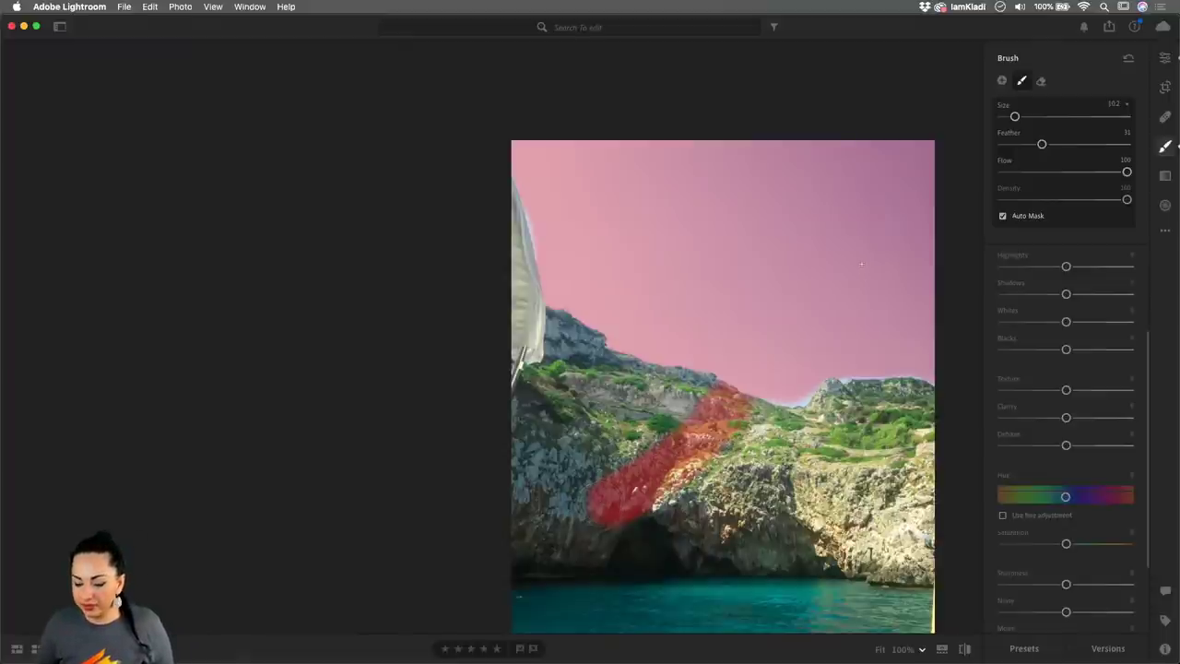
{"action": "key", "text": "super+z"}
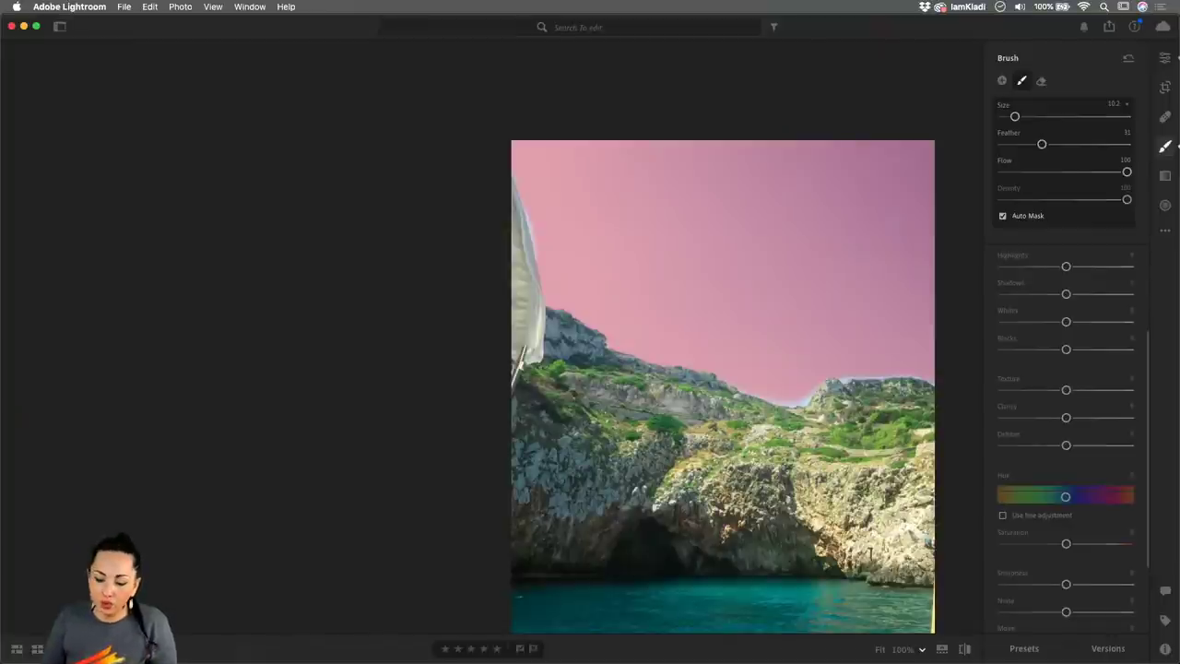
{"action": "mouse_move", "coordinate": [686, 373]}
{"action": "left_mouse_down"}
{"action": "mouse_move", "coordinate": [696, 405]}
{"action": "mouse_move", "coordinate": [737, 435]}
{"action": "left_mouse_up"}
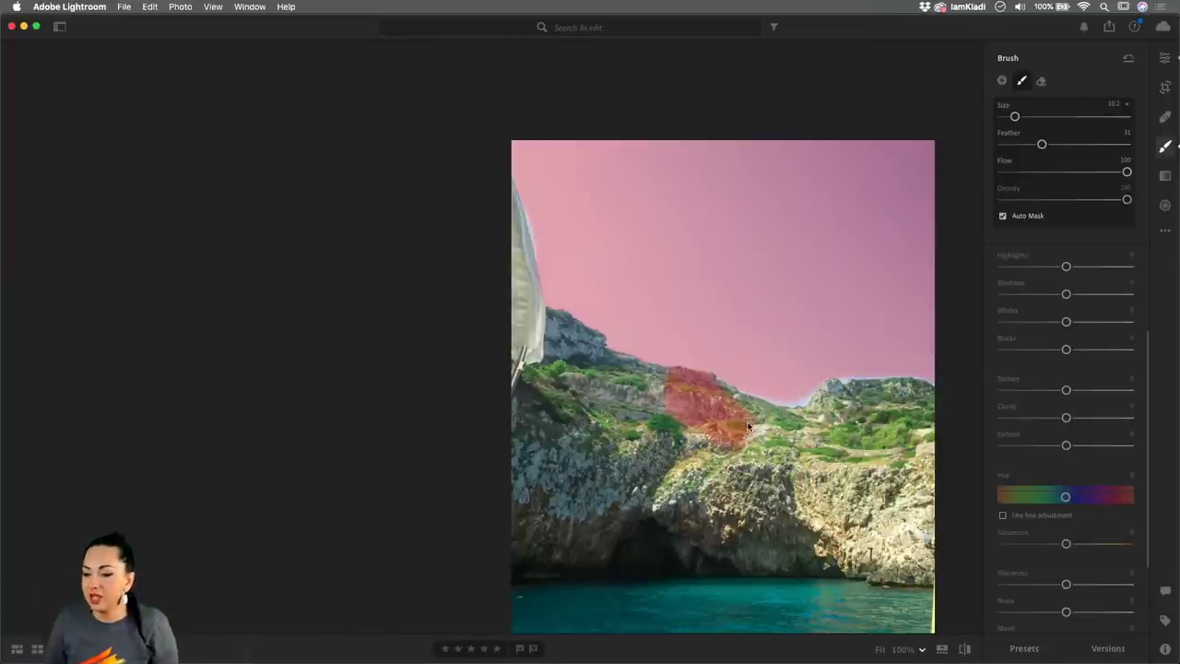
- Switch to the Eraser and remove the stray red stroke from the hillside
{"action": "left_click", "coordinate": [1042, 83]}
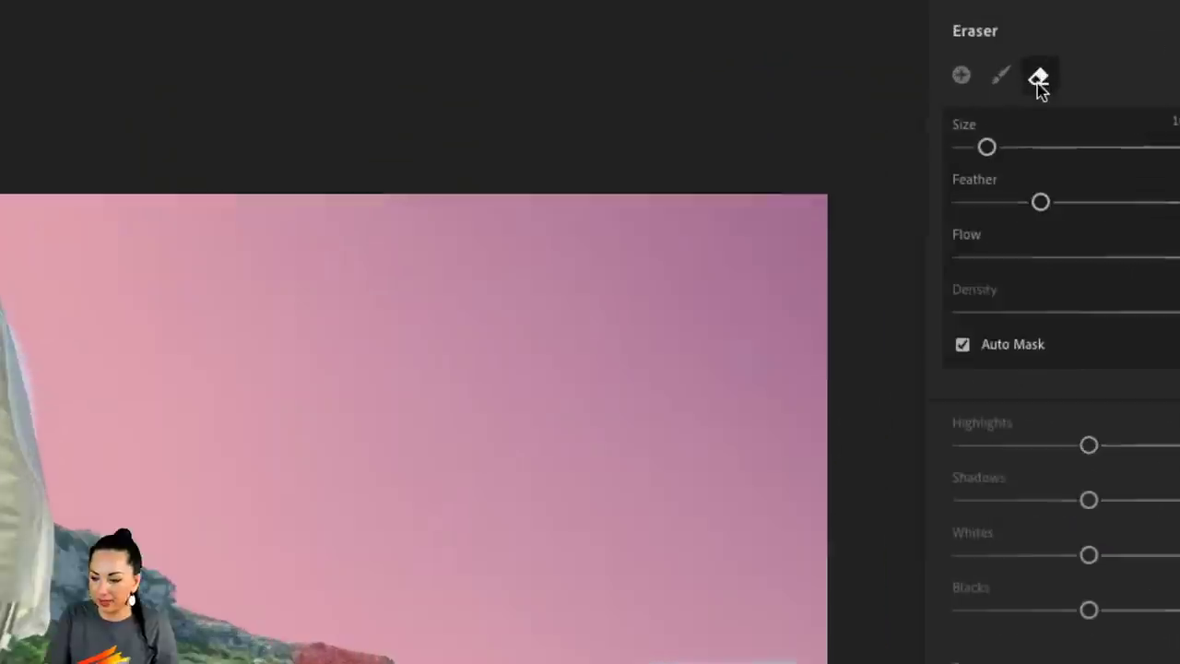
{"action": "left_click", "coordinate": [1042, 83]}
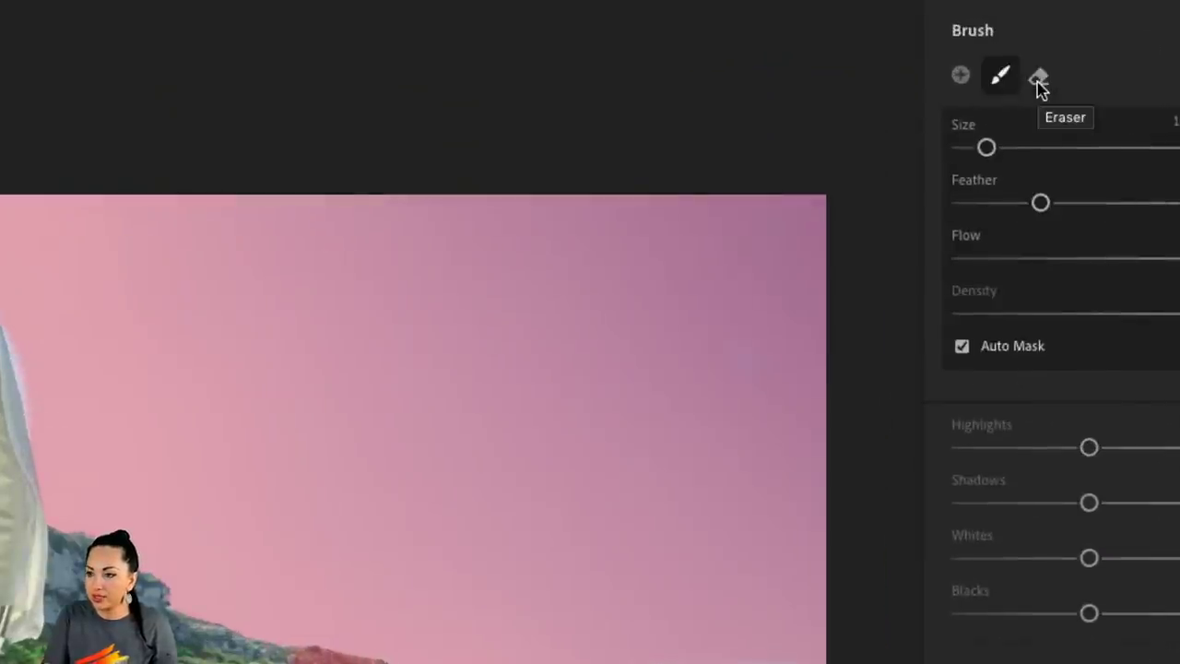
{"action": "left_click", "coordinate": [1040, 83]}
{"action": "left_click", "coordinate": [1040, 83]}
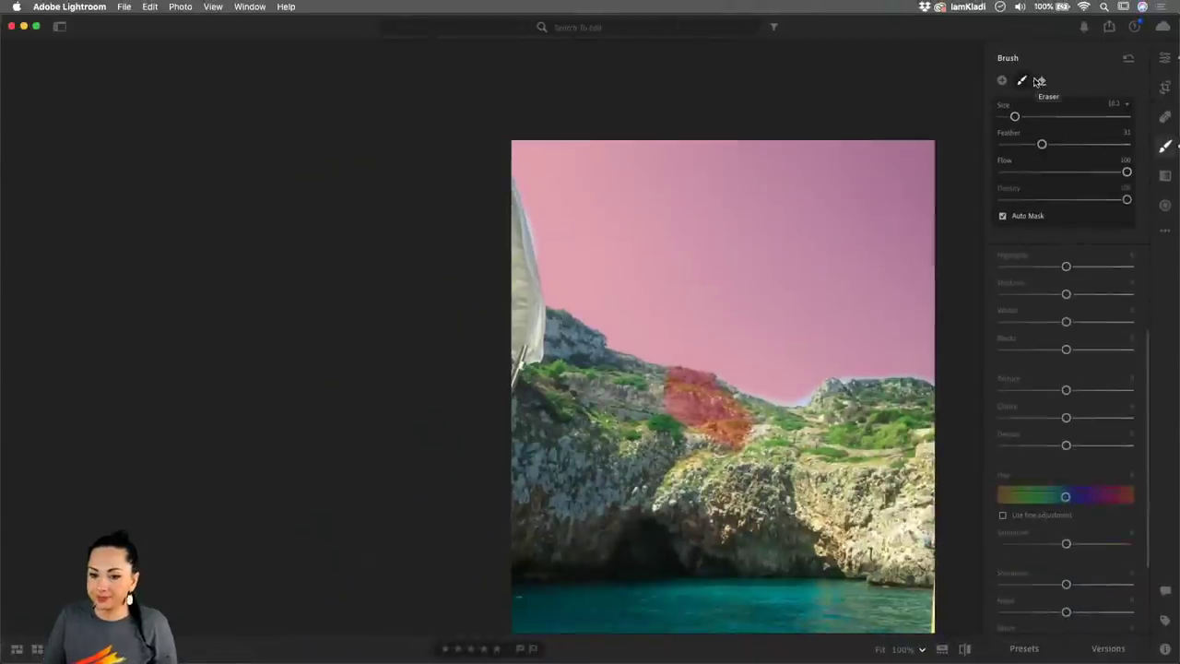
{"action": "left_click", "coordinate": [1040, 83]}
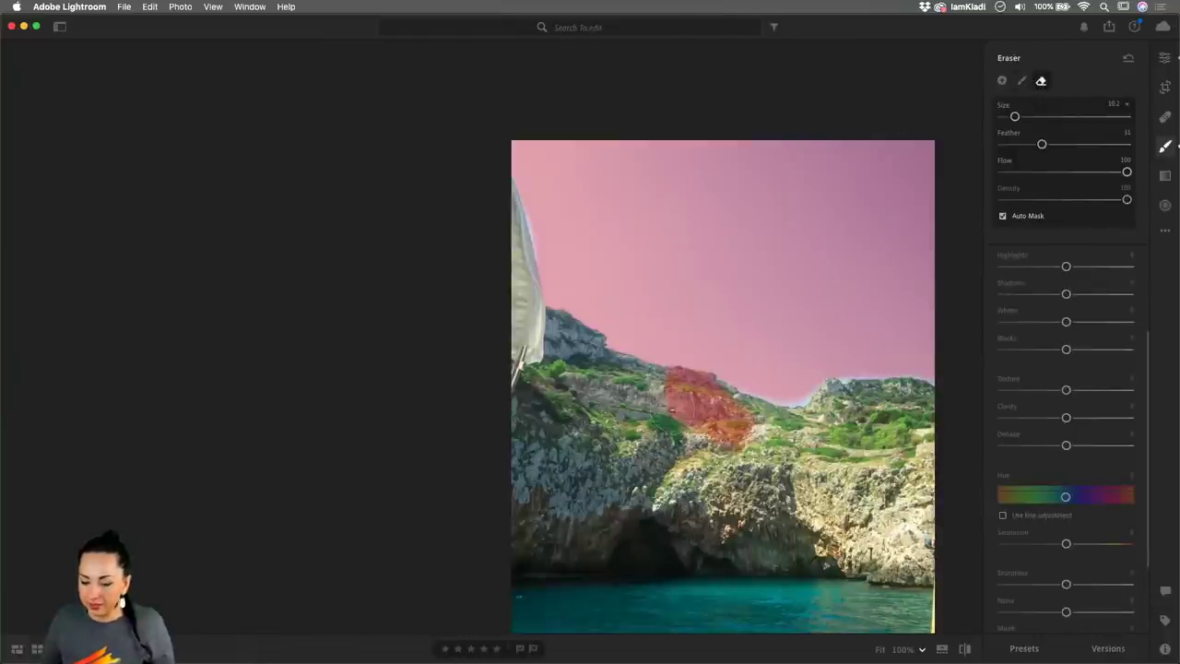
{"action": "mouse_move", "coordinate": [719, 415]}
{"action": "left_mouse_down"}
{"action": "mouse_move", "coordinate": [737, 443]}
{"action": "mouse_move", "coordinate": [701, 399]}
{"action": "mouse_move", "coordinate": [672, 390]}
{"action": "mouse_move", "coordinate": [700, 397]}
{"action": "left_mouse_up"}
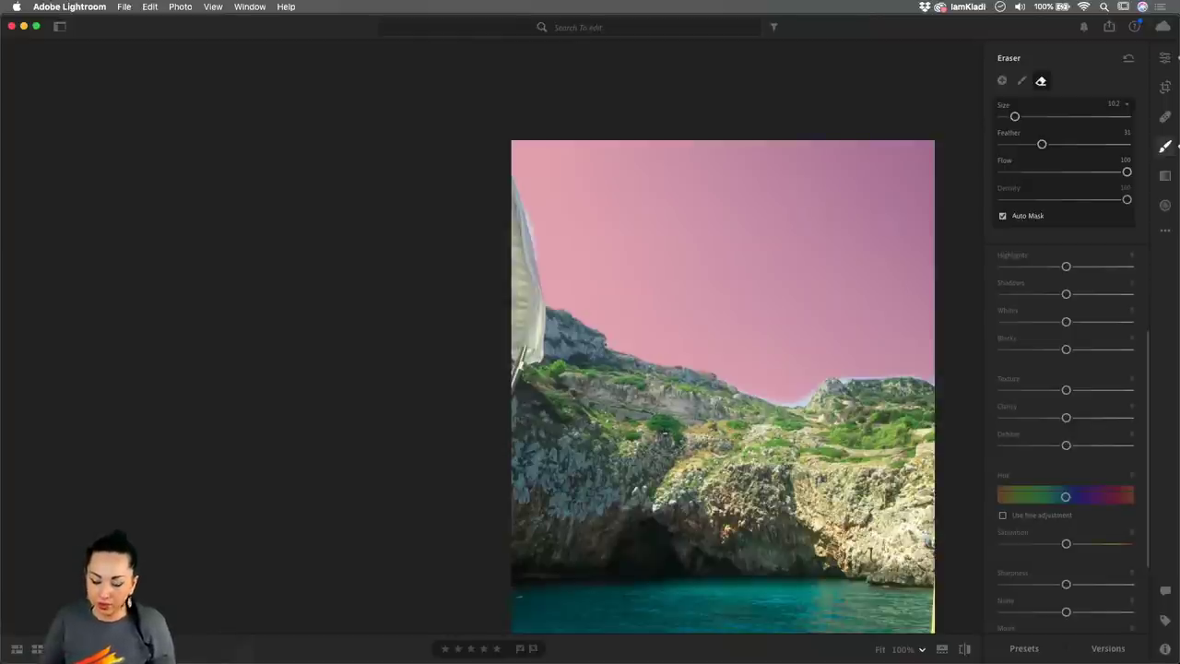
{"action": "key", "text": "alt"}
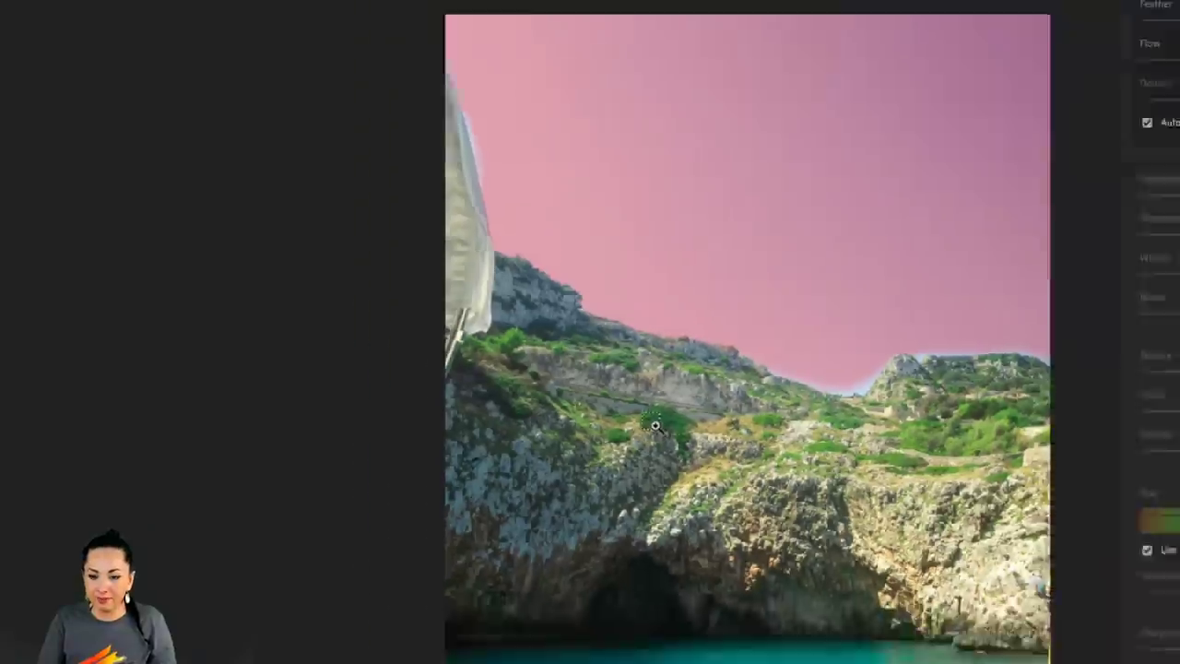
{"action": "key", "text": "alt"}
{"action": "scroll", "coordinate": [347, 437], "scroll_direction": "down", "scroll_amount": 2}
{"action": "scroll", "coordinate": [347, 437], "scroll_direction": "right", "scroll_amount": 2}
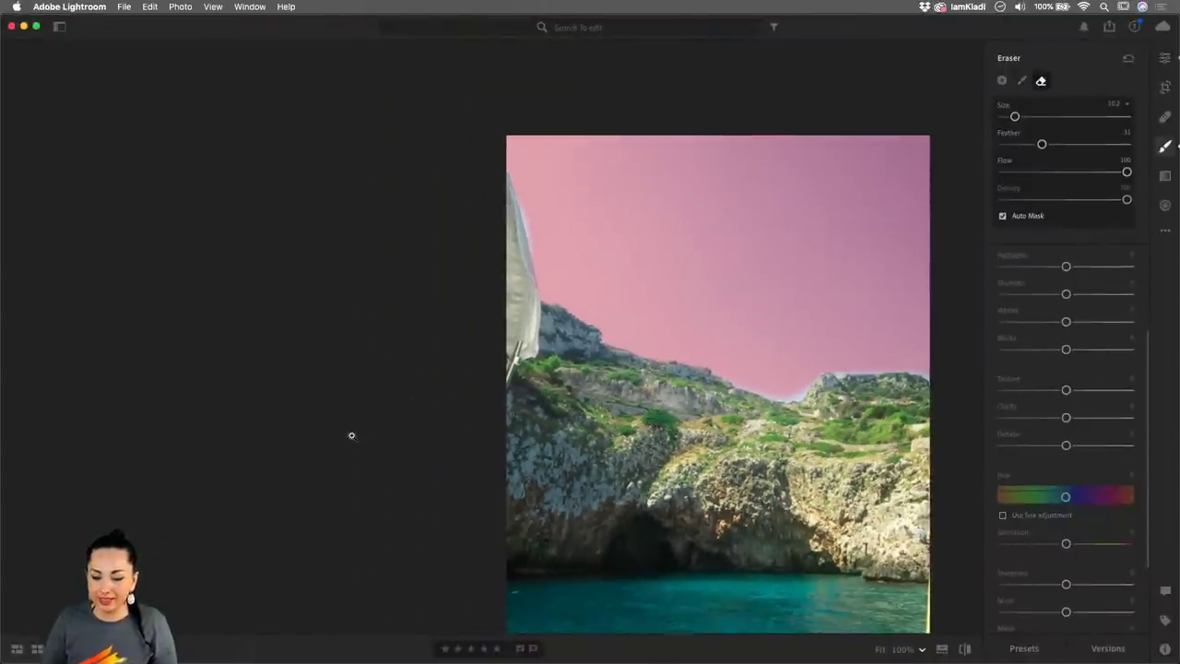
- Check the sky mask with the overlay off and on, shrink the eraser to size 8, and fit the photo
{"action": "scroll", "coordinate": [351, 435], "scroll_direction": "down", "scroll_amount": 2}
{"action": "key", "text": "bracketright"}
{"action": "key", "text": "bracketright"}
{"action": "key", "text": "bracketright"}
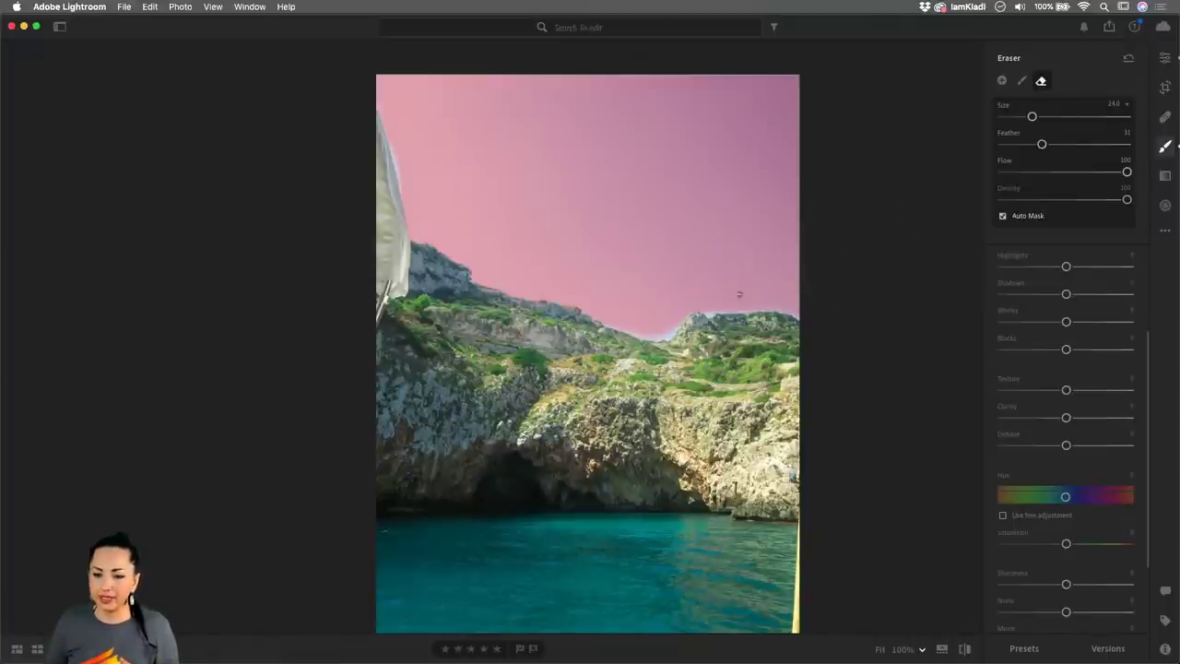
{"action": "scroll", "coordinate": [673, 414], "scroll_direction": "up", "scroll_amount": 3}
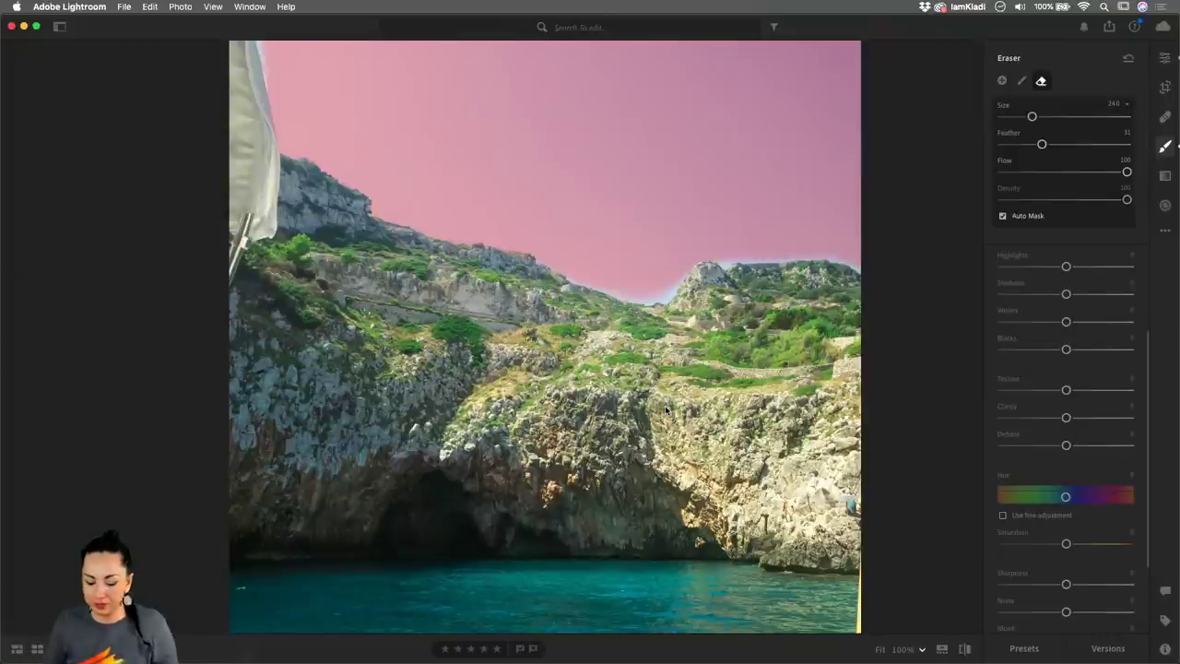
{"action": "key", "text": "o"}
{"action": "key", "text": "o"}
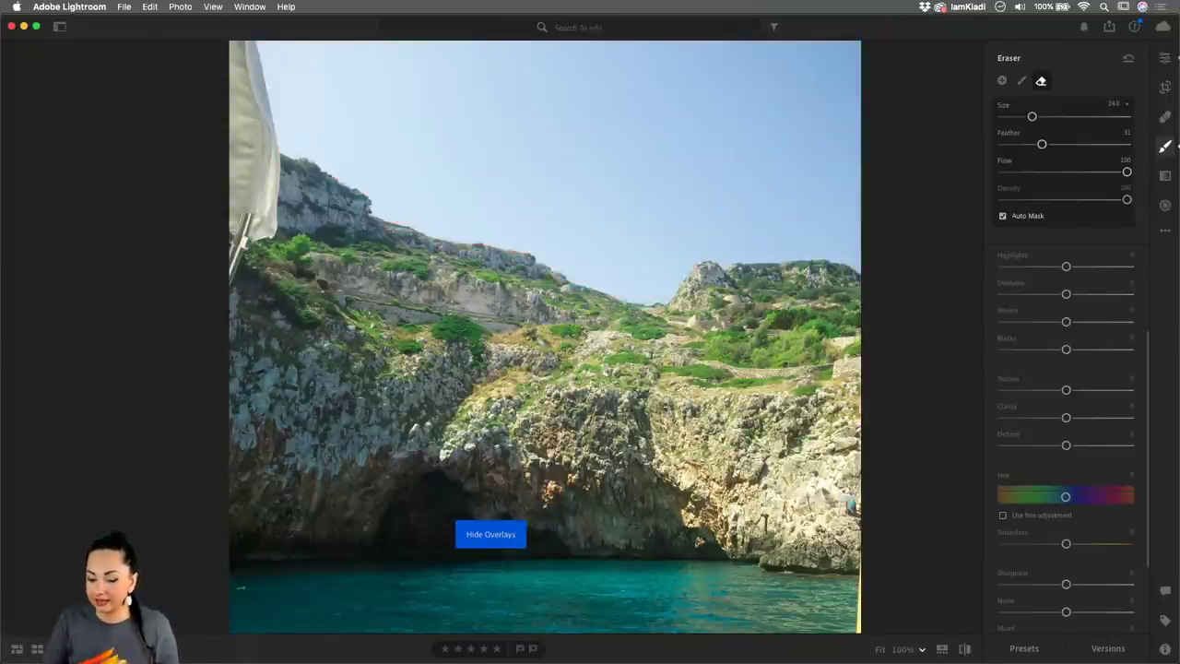
{"action": "key", "text": "o"}
{"action": "key", "text": "o"}
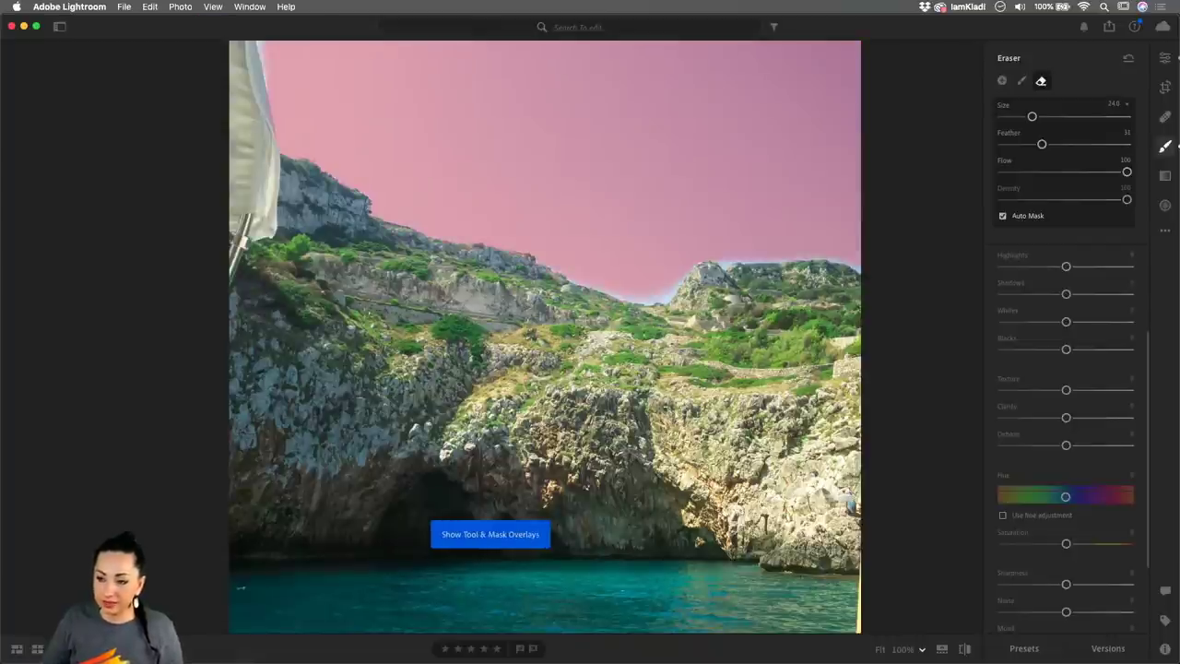
{"action": "key", "text": "bracketleft"}
{"action": "key", "text": "bracketleft"}
{"action": "key", "text": "bracketleft"}
{"action": "key", "text": "bracketleft"}
{"action": "key", "text": "z"}
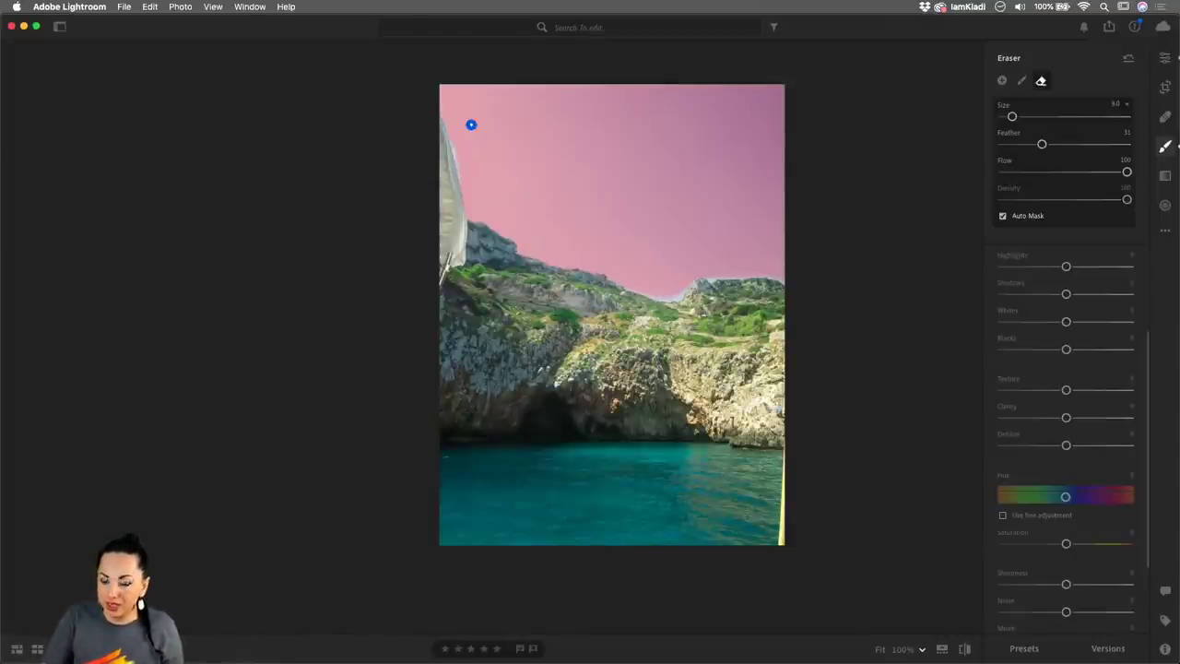
{"action": "key", "text": "shift+o"}
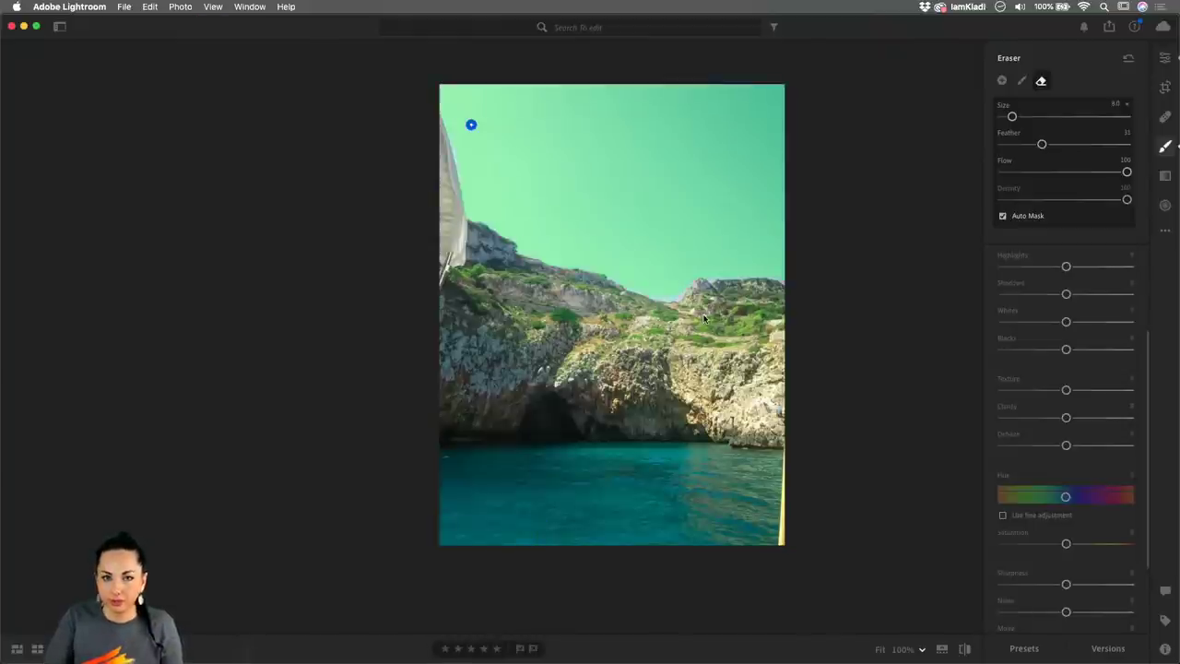
{"action": "key", "text": "shift+o"}
{"action": "key", "text": "shift+o"}
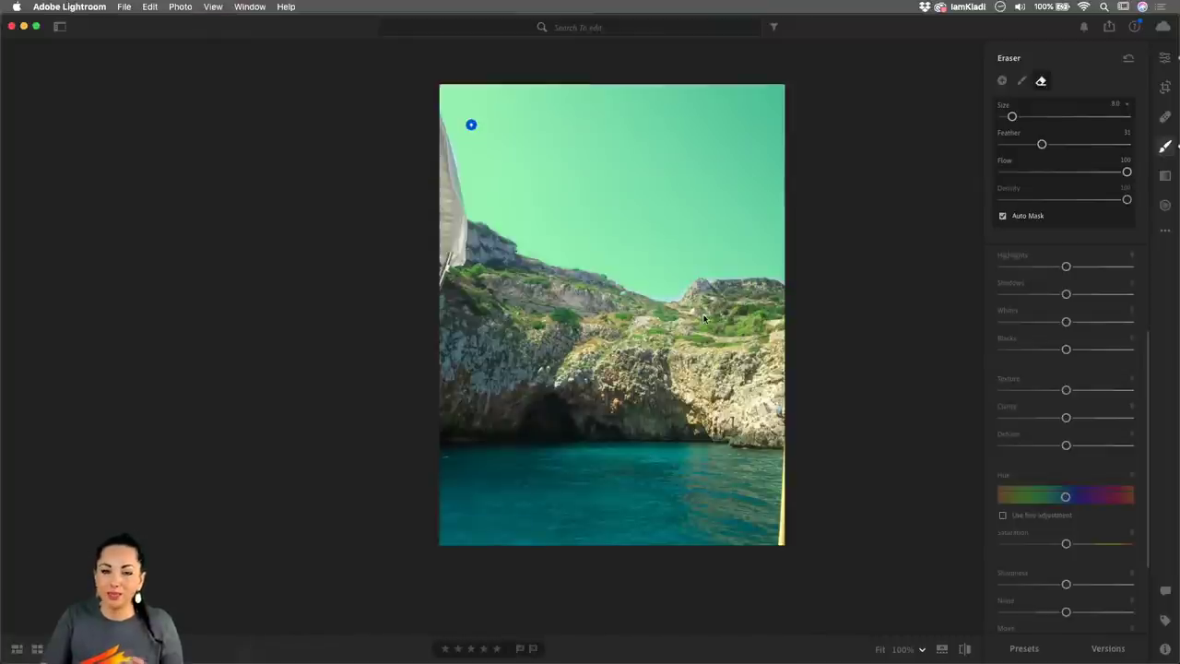
{"action": "key", "text": "shift+o"}
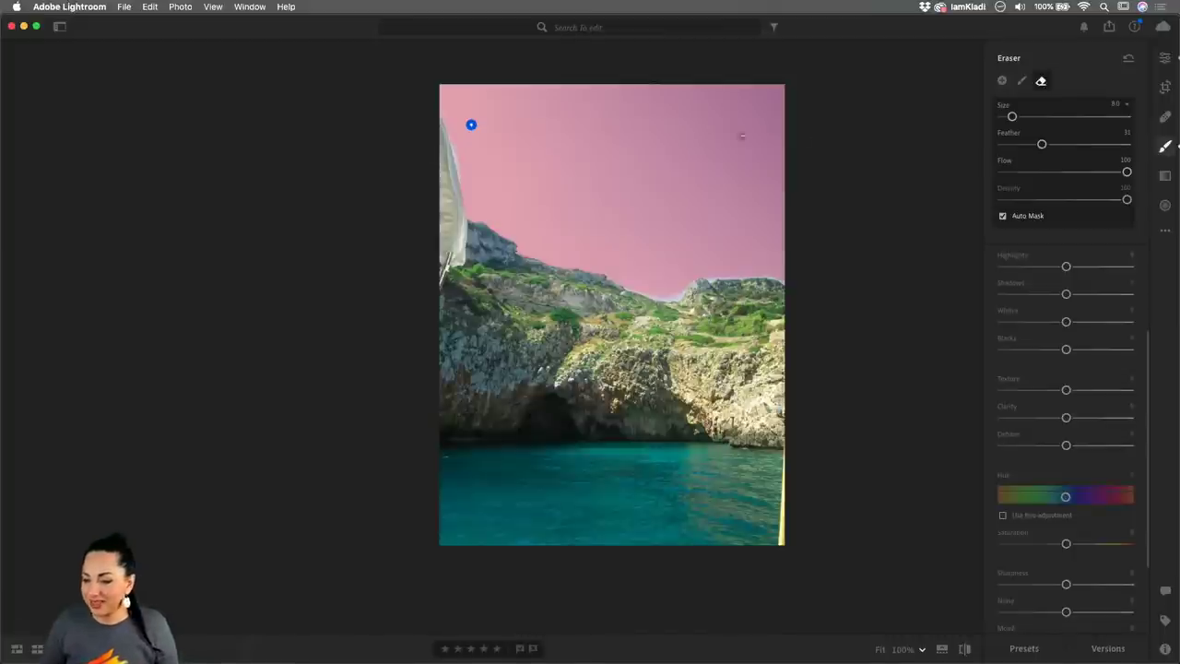
{"action": "key", "text": "o"}
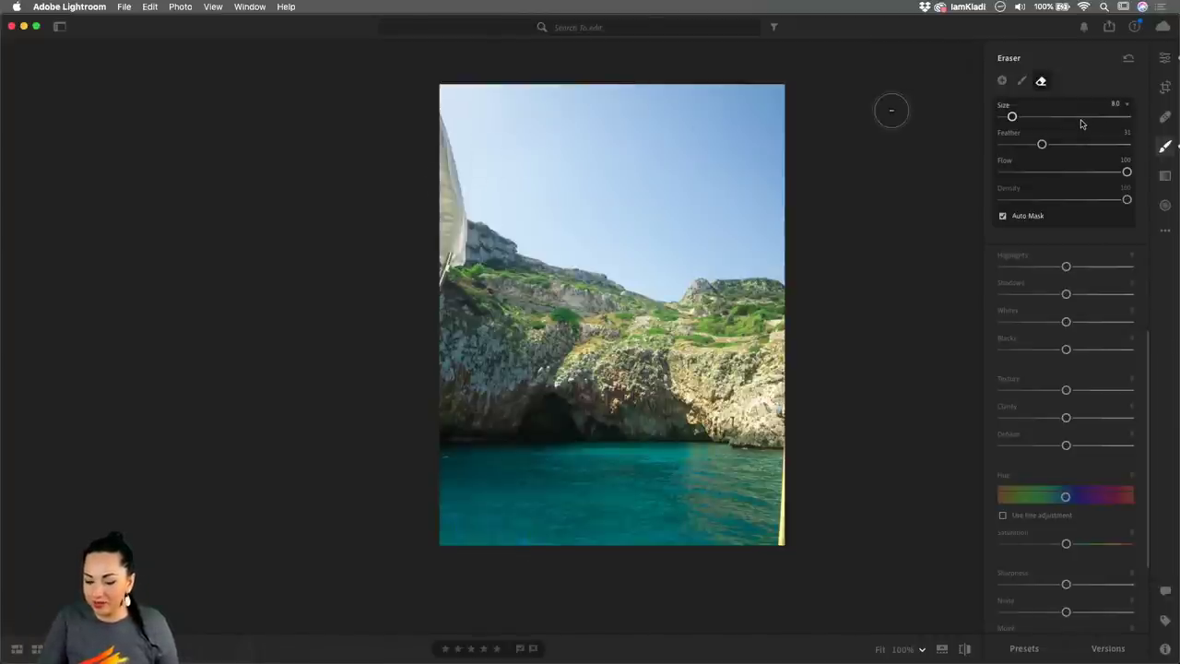
{"action": "key", "text": "o"}
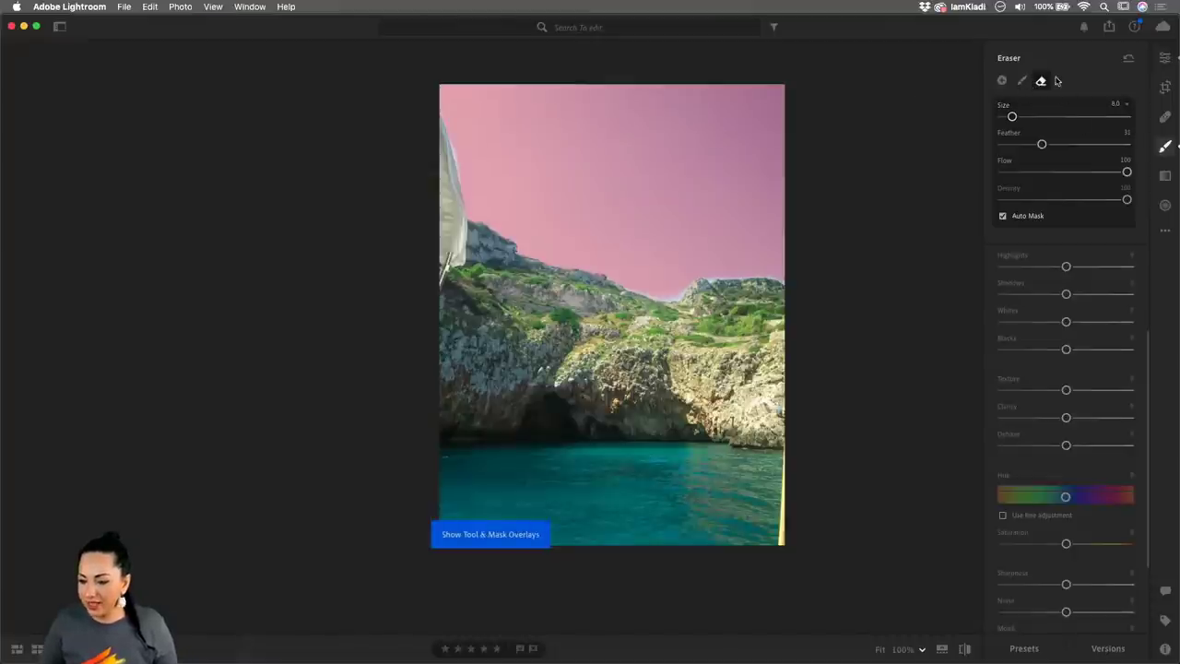
- Raise the sky mask's Highlights to +18 and switch the brush back to painting
{"action": "left_click_drag", "start_coordinate": [1066, 267], "coordinate": [1076, 267]}
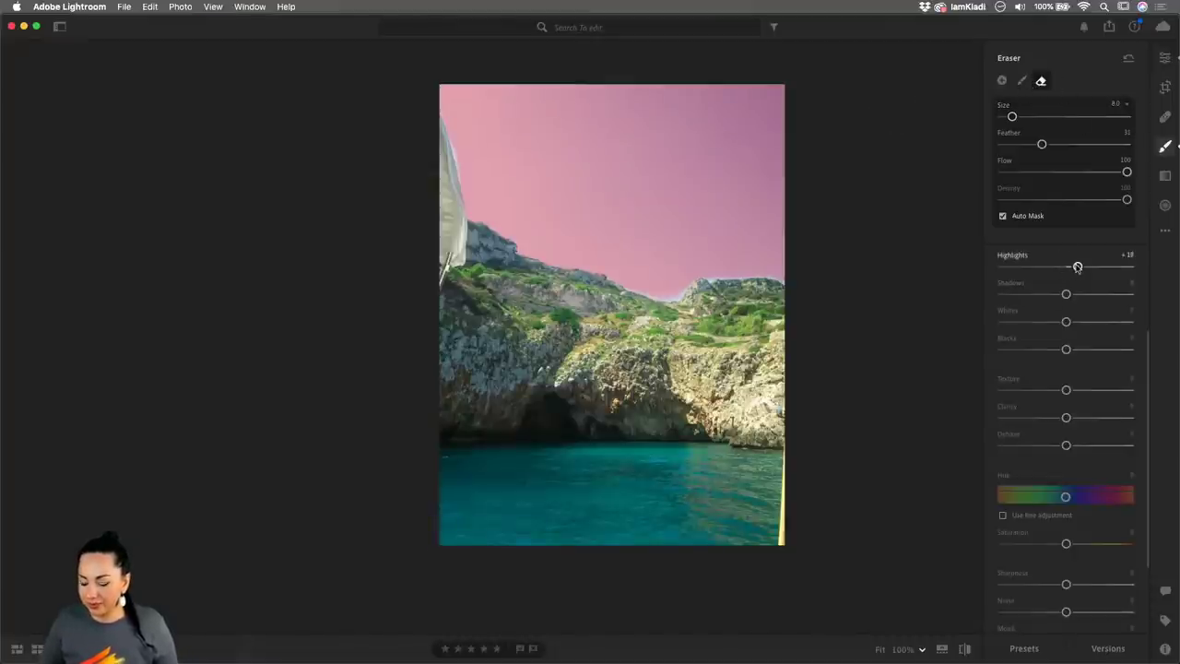
{"action": "key", "text": "o"}
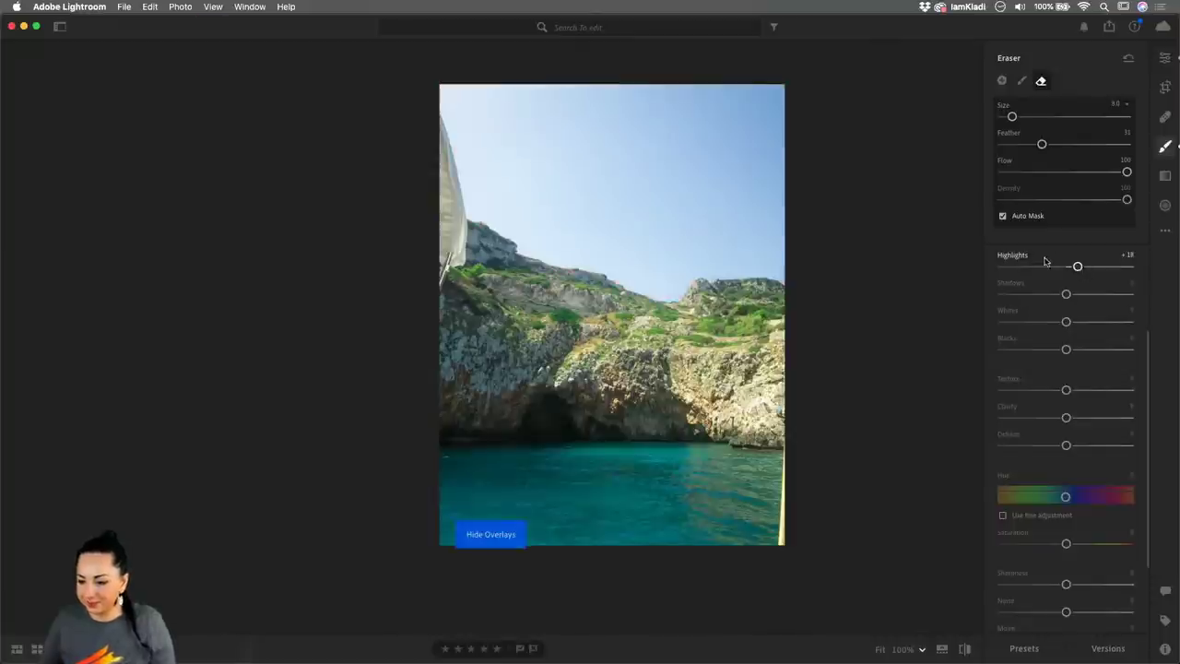
{"action": "left_click", "coordinate": [1021, 82]}
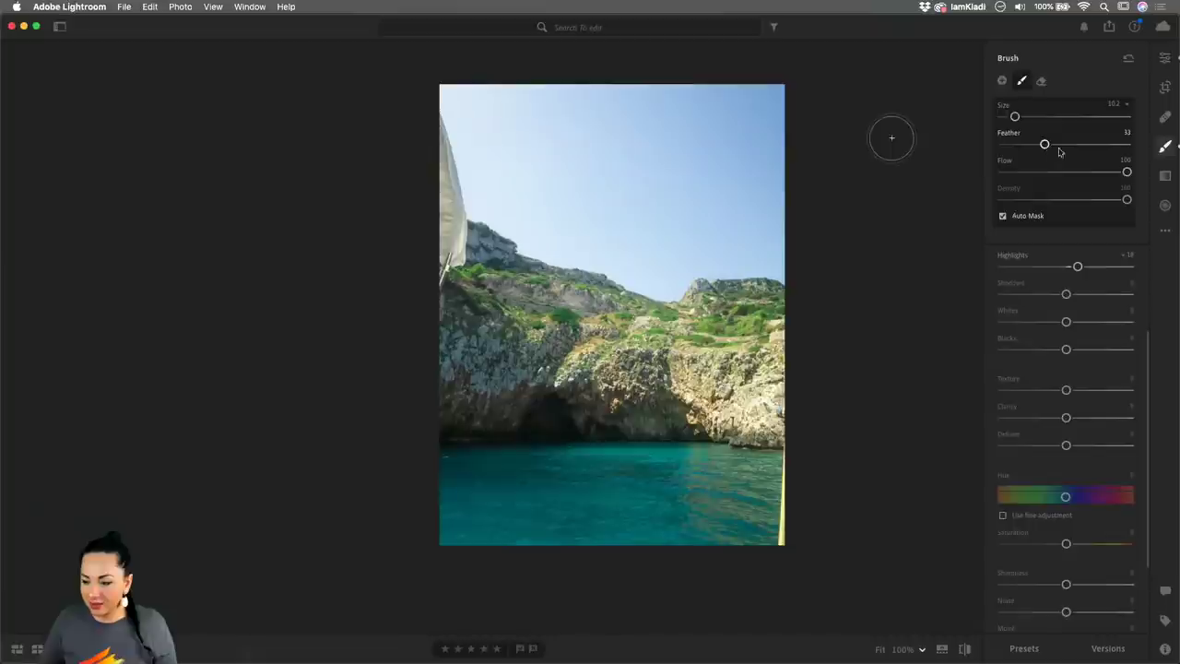
{"action": "left_click", "coordinate": [1165, 147]}
{"action": "left_click", "coordinate": [1166, 146]}
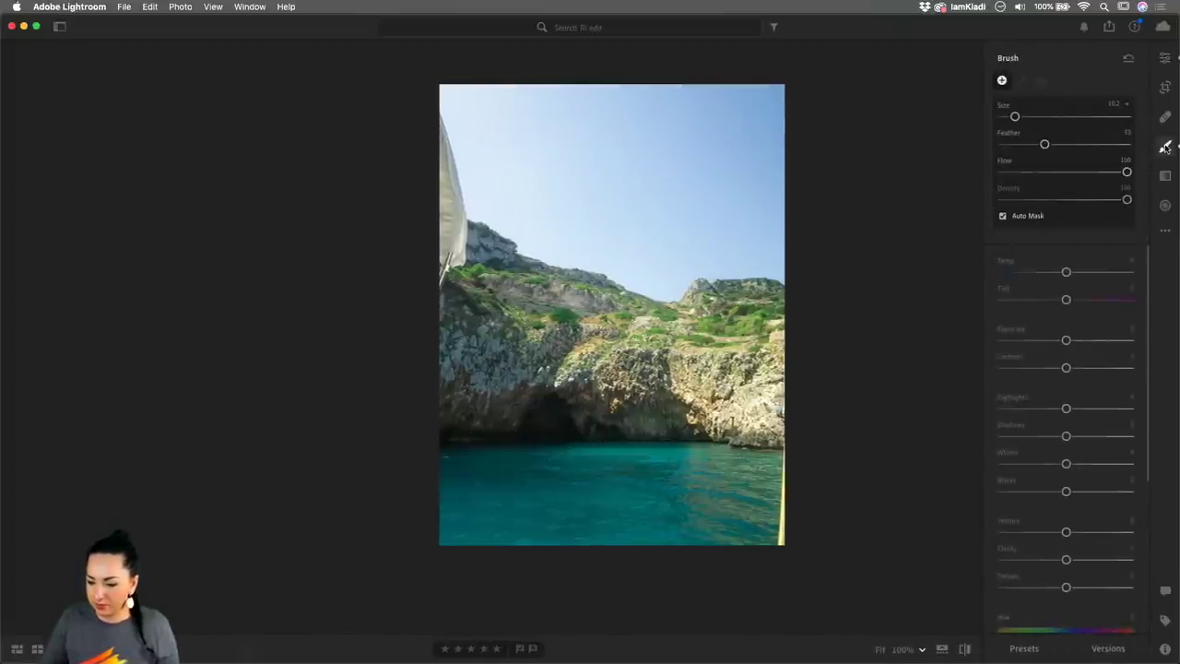
- Reselect the sky brush mask and undo the Highlights change back to 0
{"action": "left_click", "coordinate": [641, 159]}
{"action": "key", "text": "super+z"}
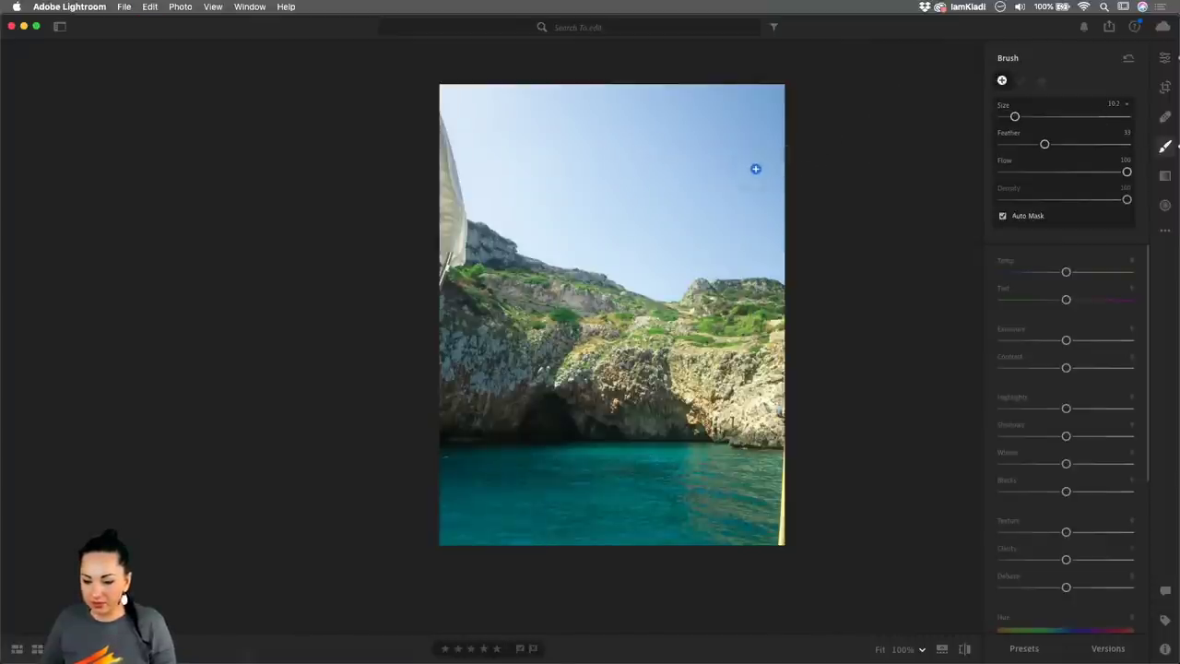
{"action": "key", "text": "o"}
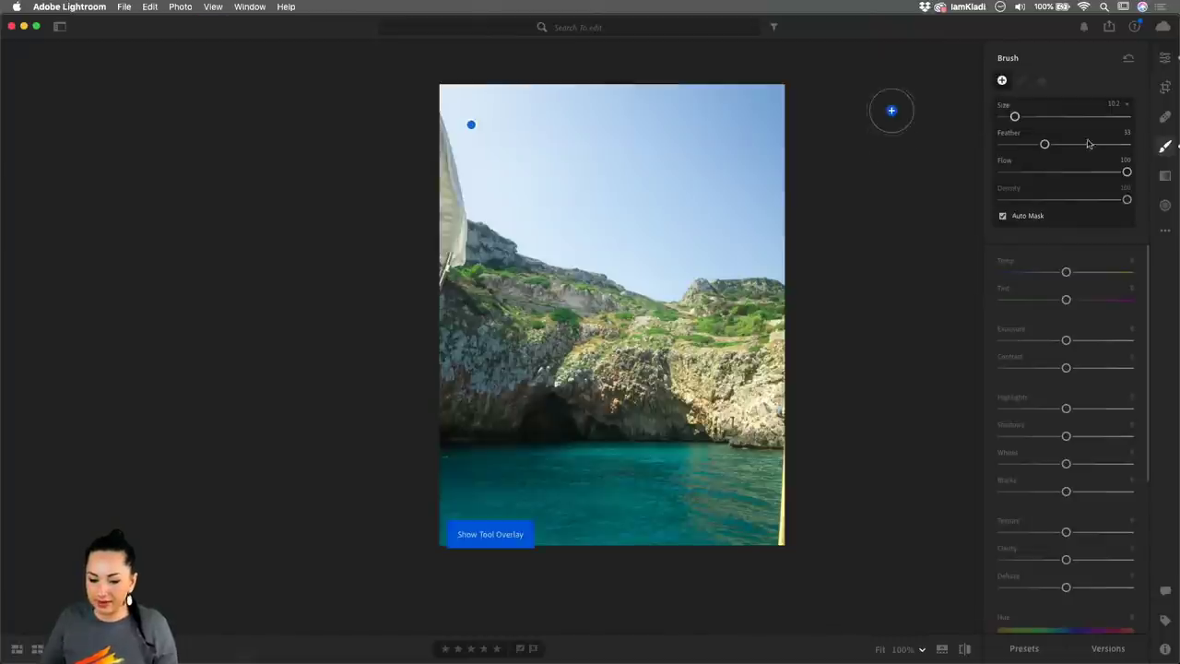
{"action": "left_click", "coordinate": [471, 125]}
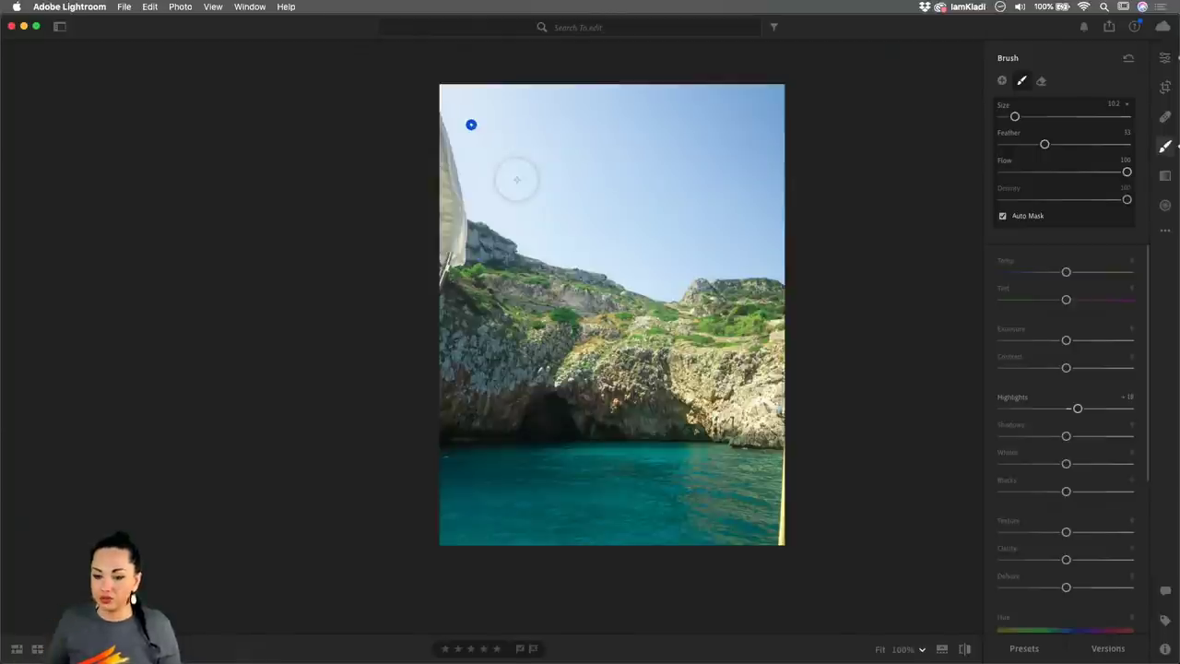
{"action": "mouse_move", "coordinate": [470, 126]}
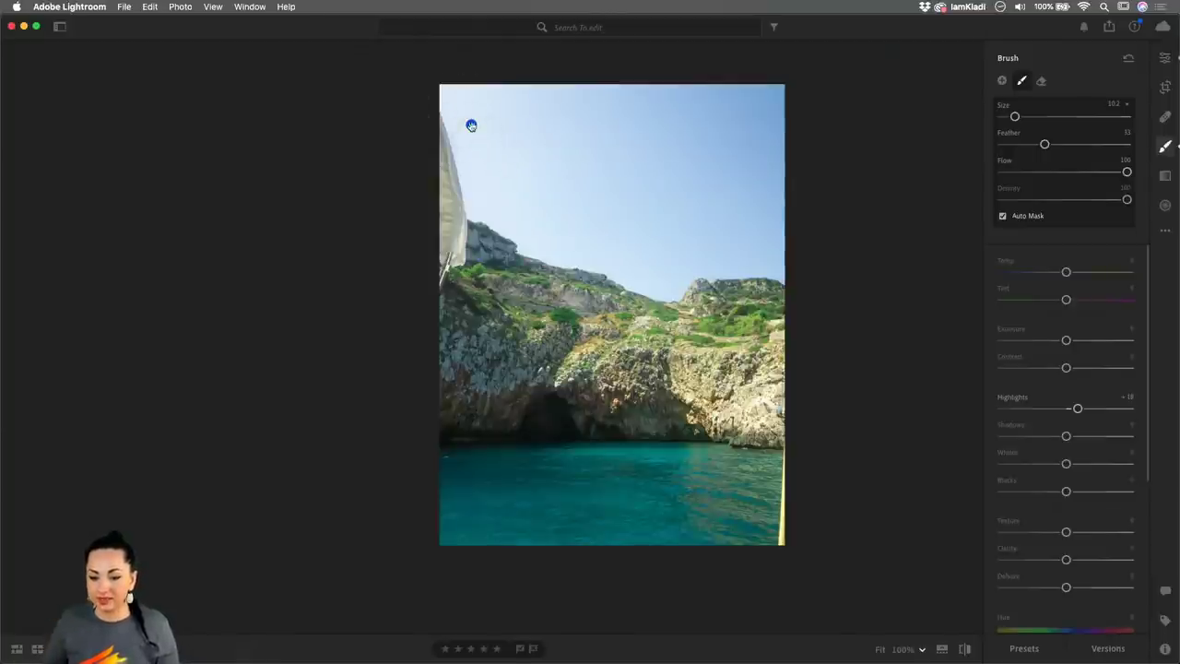
{"action": "left_click", "coordinate": [1002, 81]}
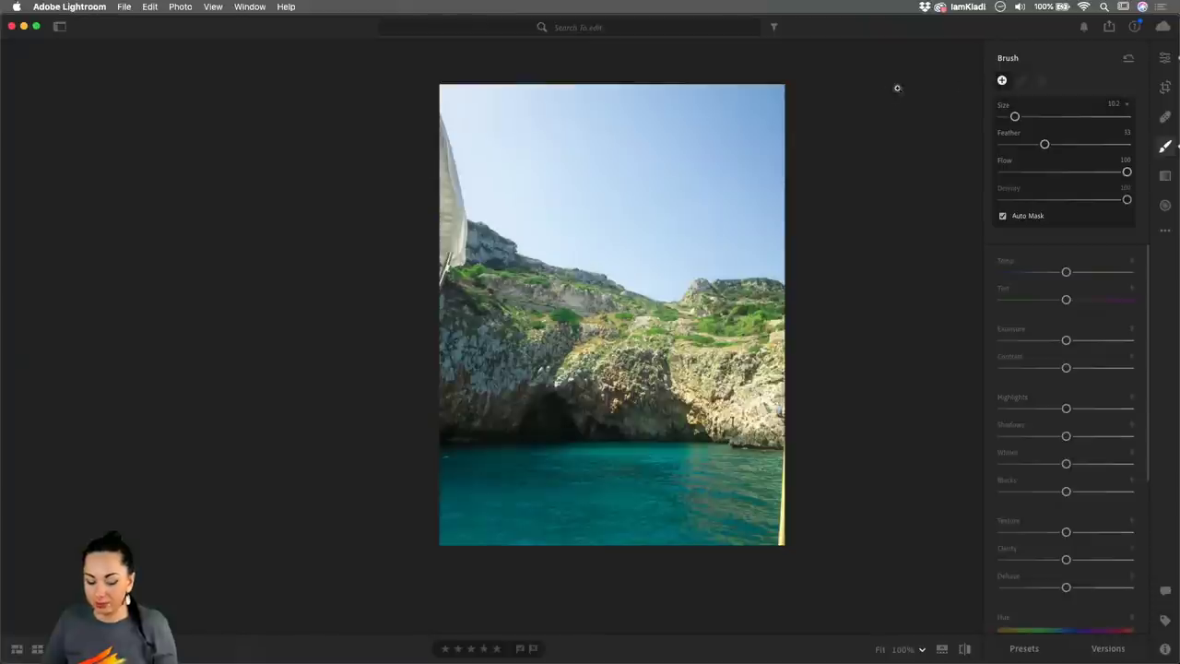
{"action": "key", "text": "super+z"}
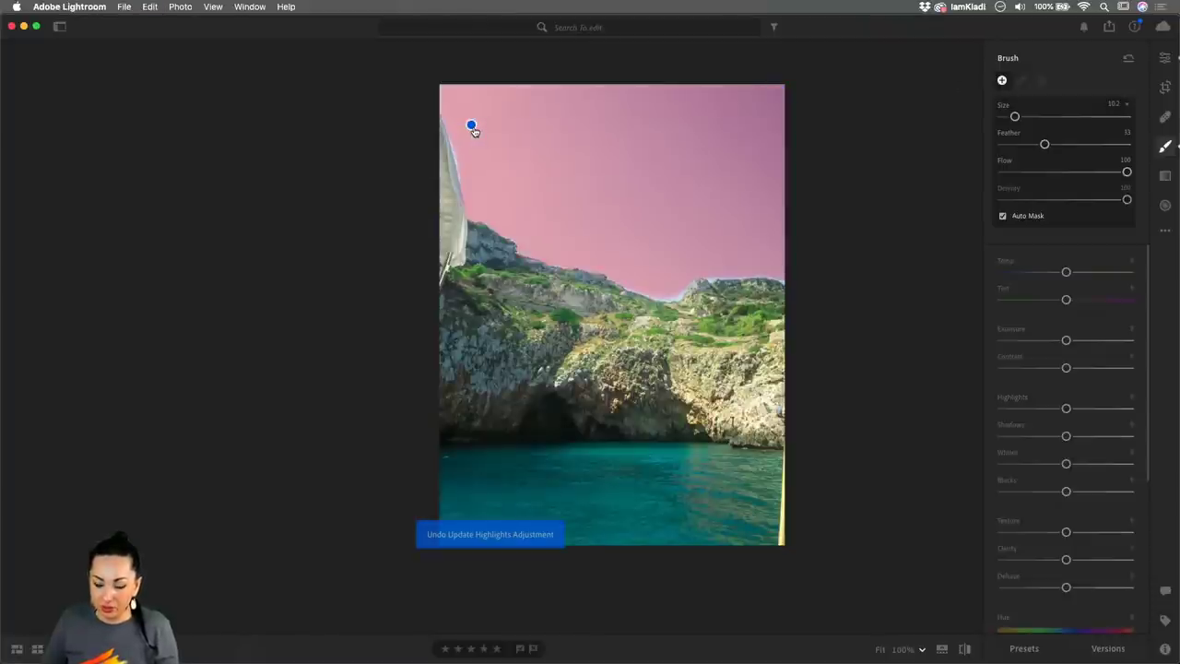
- Select the sky mask and shift its Hue to −11.3 with a Saturation boost
{"action": "left_click", "coordinate": [473, 129]}
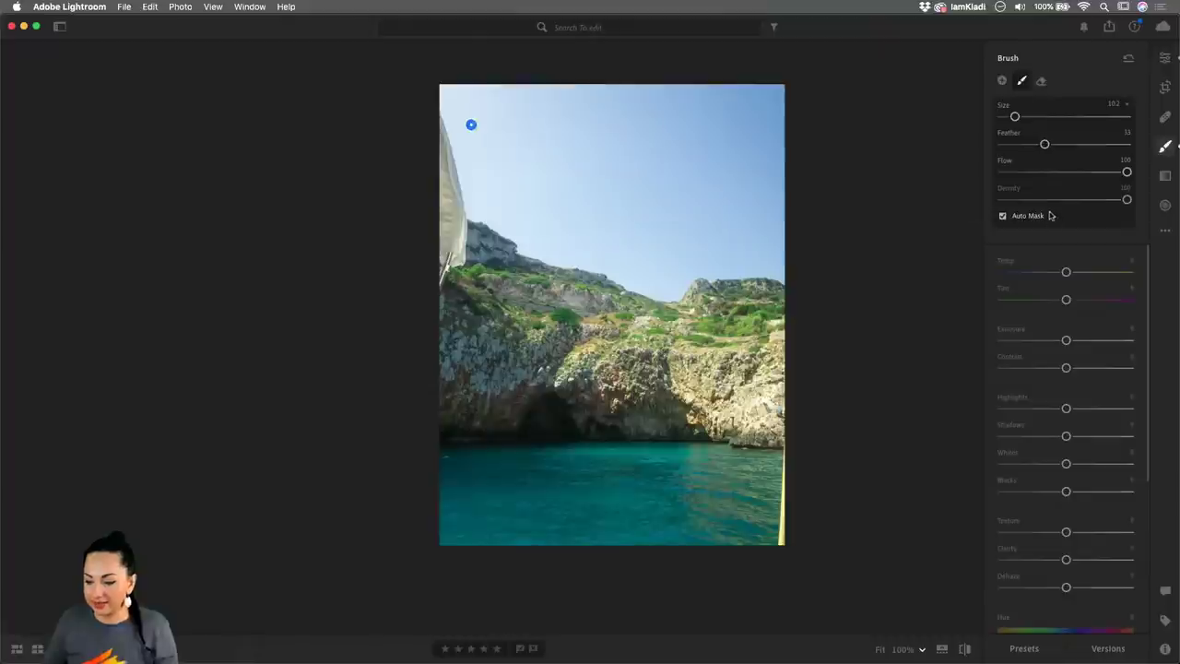
{"action": "scroll", "coordinate": [1060, 378], "scroll_direction": "down", "scroll_amount": 2}
{"action": "scroll", "coordinate": [1062, 388], "scroll_direction": "down", "scroll_amount": 5}
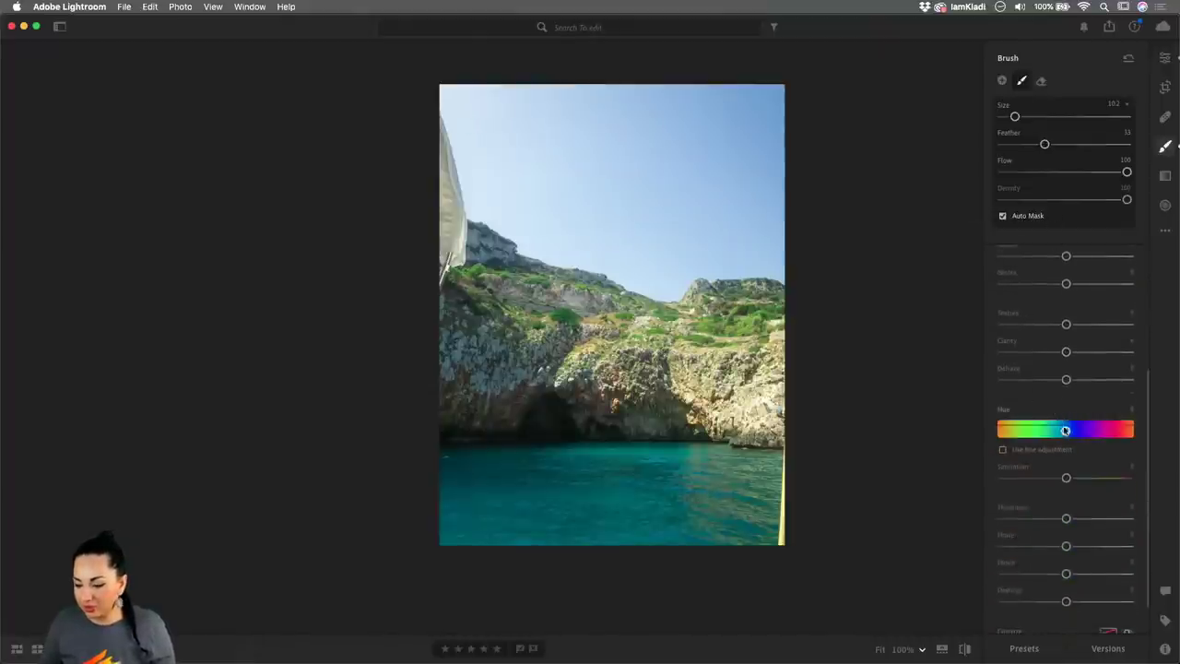
{"action": "mouse_move", "coordinate": [1067, 436]}
{"action": "left_mouse_down"}
{"action": "mouse_move", "coordinate": [1078, 436]}
{"action": "mouse_move", "coordinate": [1061, 432]}
{"action": "left_mouse_up"}
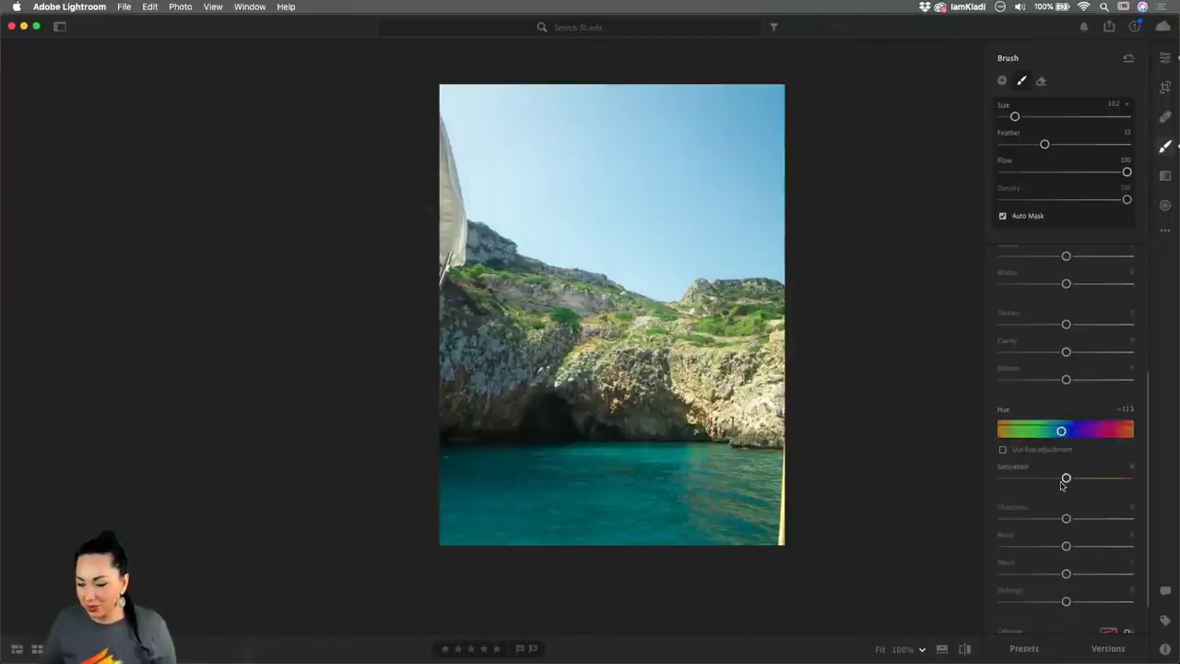
{"action": "left_click_drag", "start_coordinate": [1065, 478], "coordinate": [1085, 481]}
- Darken the sky with Highlights −16 and Exposure −0.28, settling Saturation at +15
{"action": "scroll", "coordinate": [1083, 498], "scroll_direction": "up", "scroll_amount": 1}
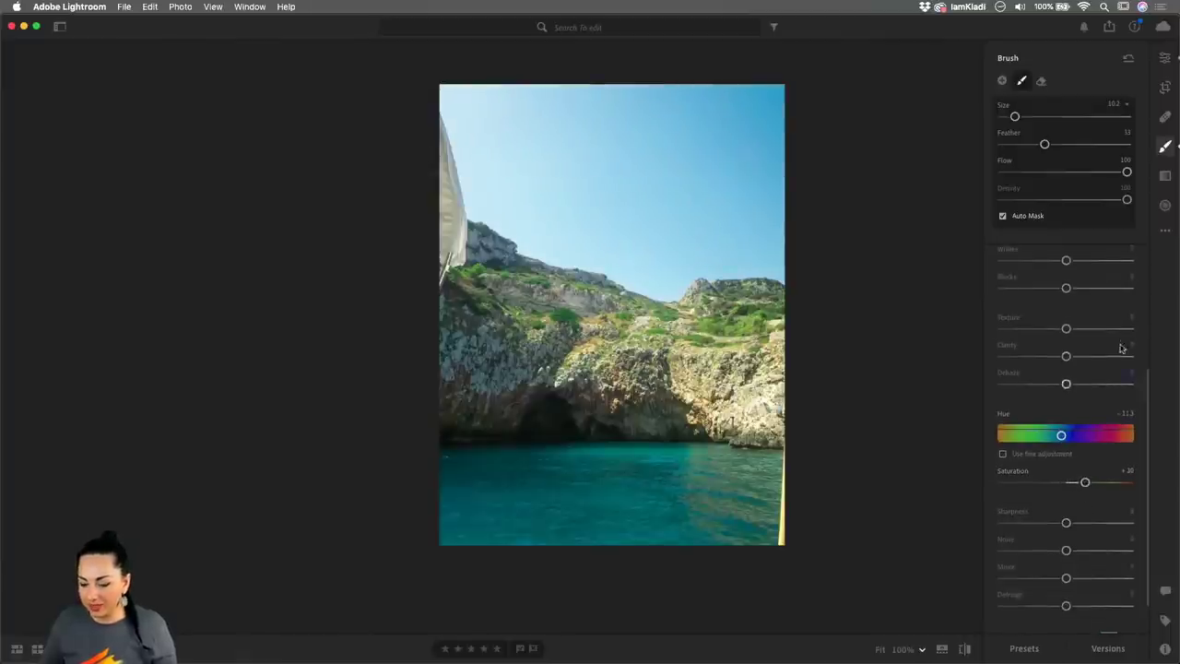
{"action": "scroll", "coordinate": [1118, 343], "scroll_direction": "up", "scroll_amount": 3}
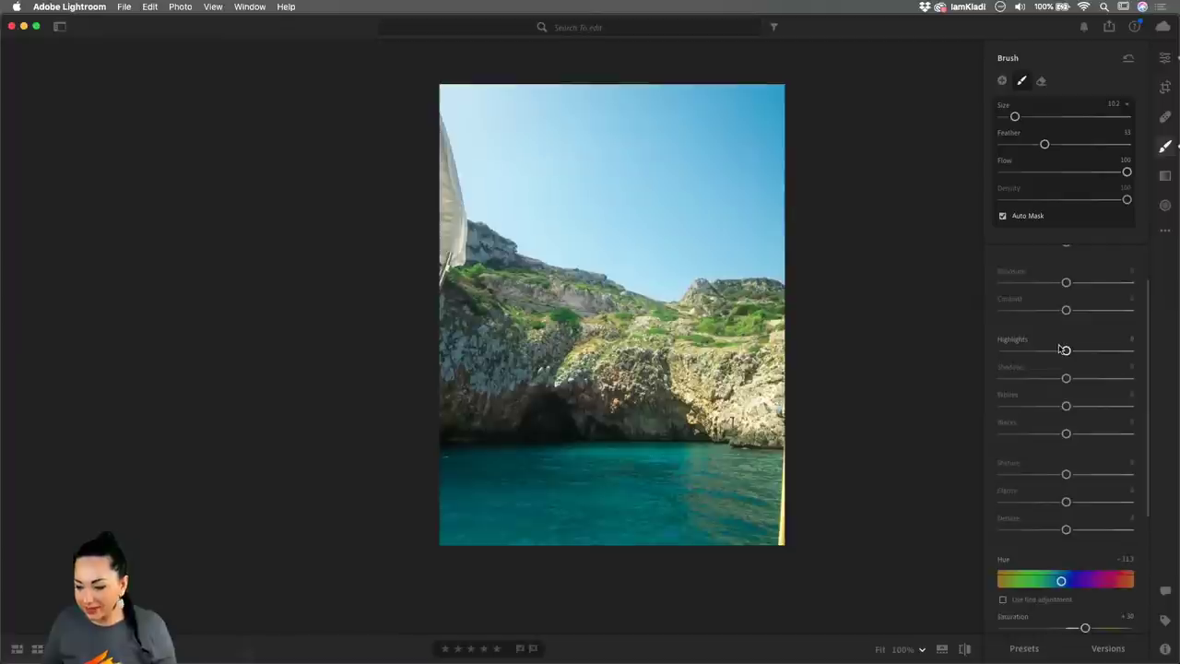
{"action": "left_click_drag", "start_coordinate": [1066, 350], "coordinate": [1085, 406]}
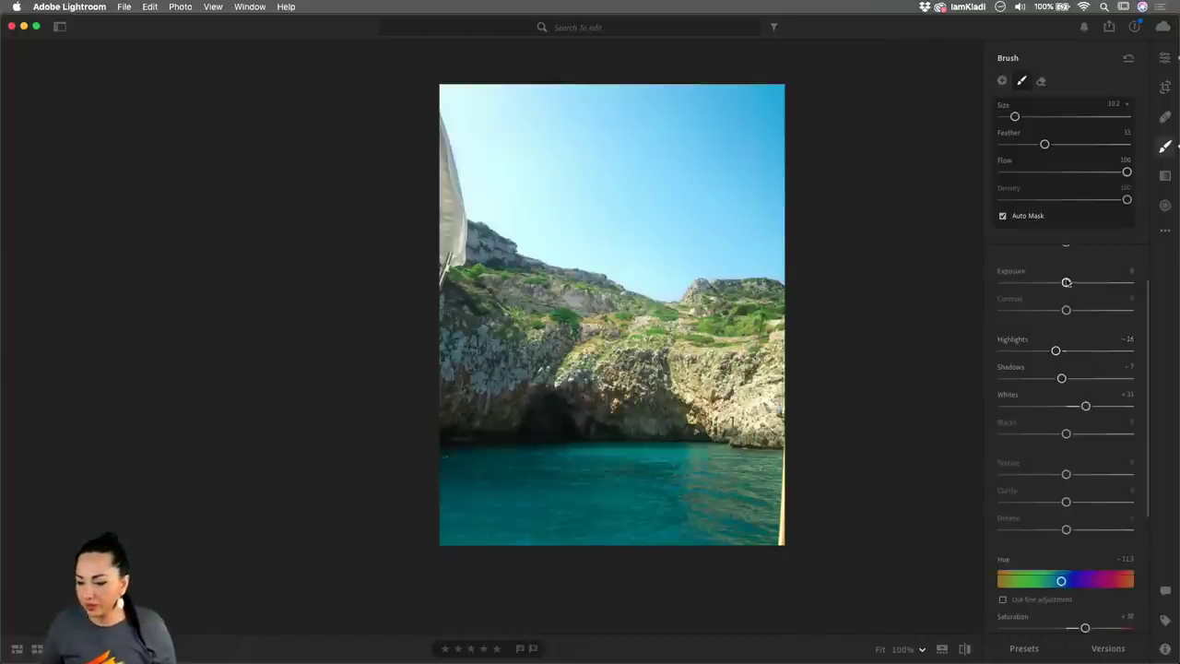
{"action": "mouse_move", "coordinate": [1066, 282]}
{"action": "left_mouse_down"}
{"action": "mouse_move", "coordinate": [1054, 282]}
{"action": "mouse_move", "coordinate": [1077, 309]}
{"action": "mouse_move", "coordinate": [1059, 310]}
{"action": "mouse_move", "coordinate": [1061, 282]}
{"action": "left_mouse_up"}
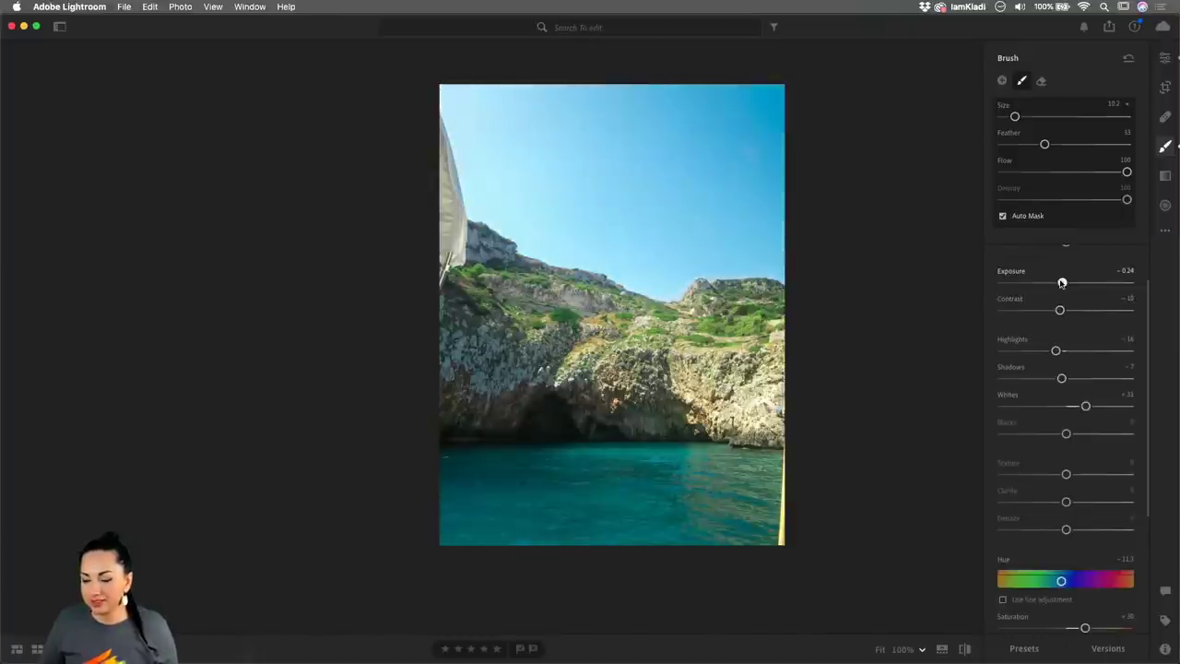
{"action": "left_click", "coordinate": [1055, 351]}
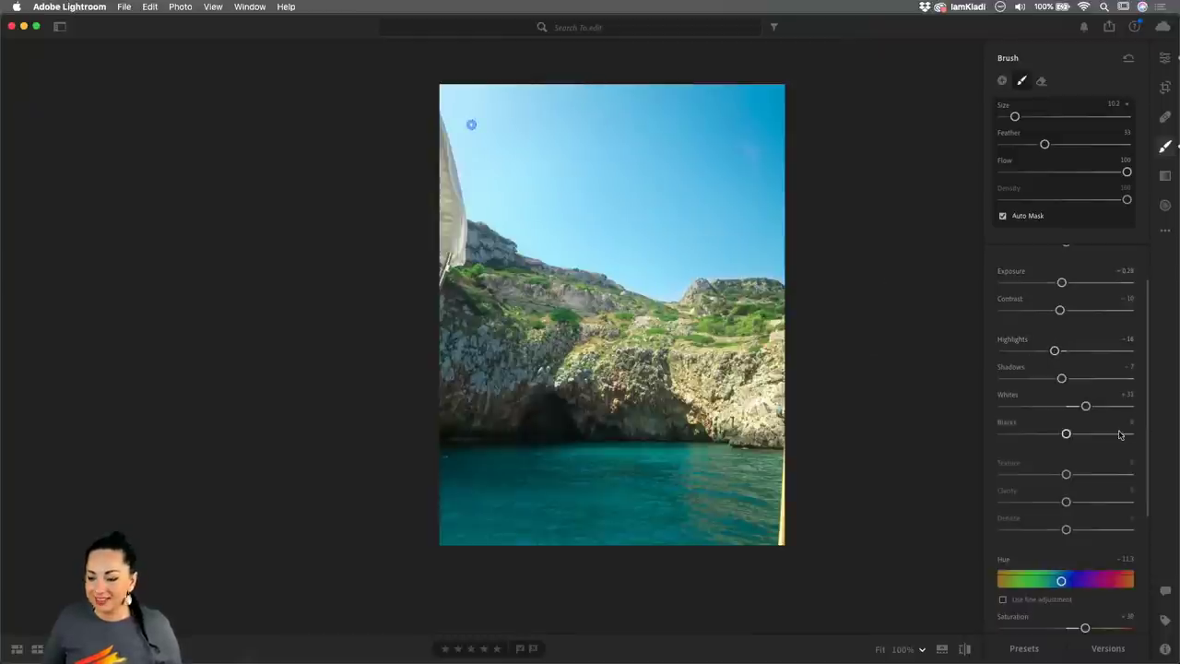
{"action": "scroll", "coordinate": [1111, 521], "scroll_direction": "down", "scroll_amount": 3}
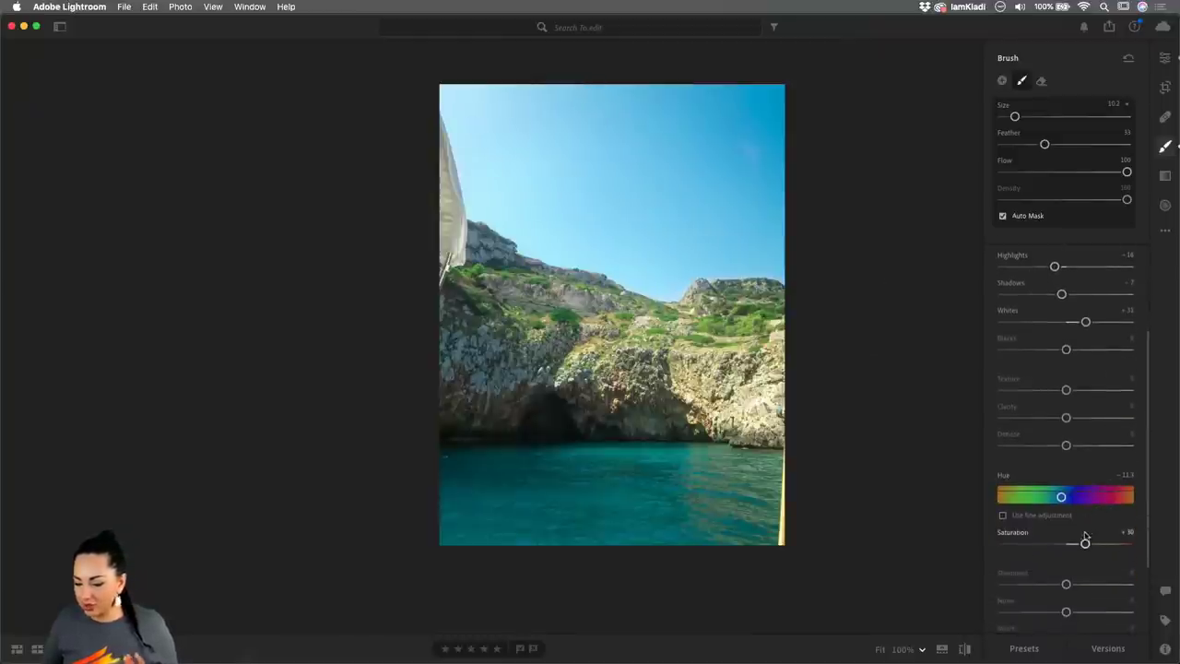
{"action": "left_click_drag", "start_coordinate": [1085, 545], "coordinate": [1076, 547]}
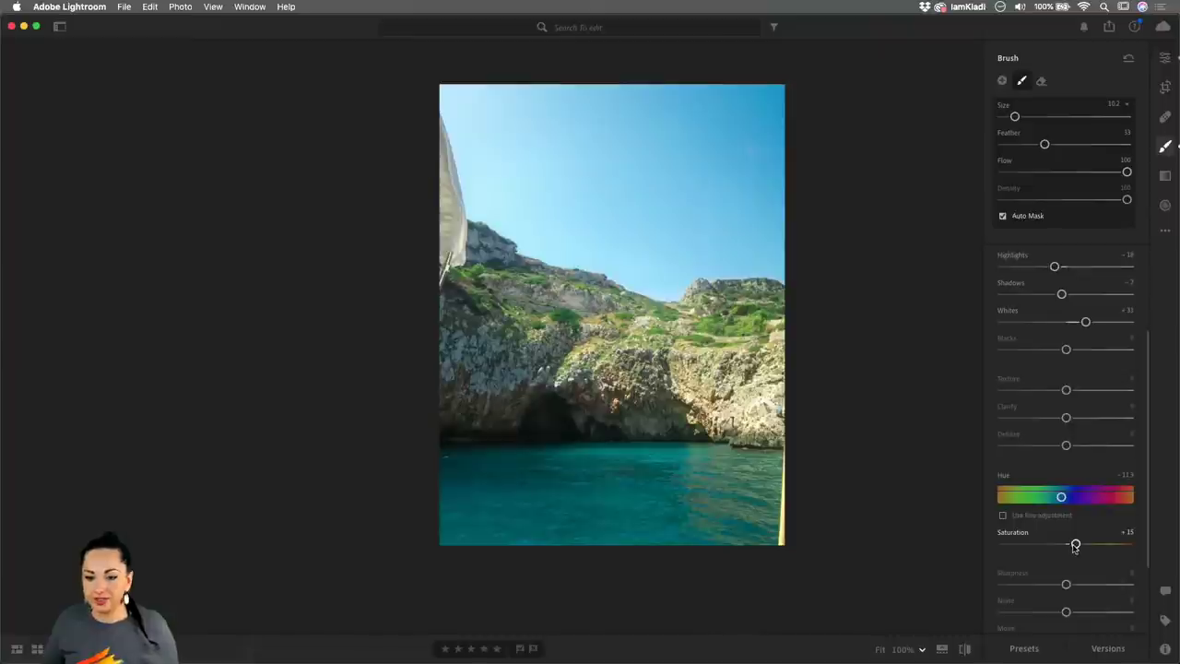
{"action": "scroll", "coordinate": [1095, 461], "scroll_direction": "up", "scroll_amount": 1}
{"action": "scroll", "coordinate": [1088, 463], "scroll_direction": "down", "scroll_amount": 4}
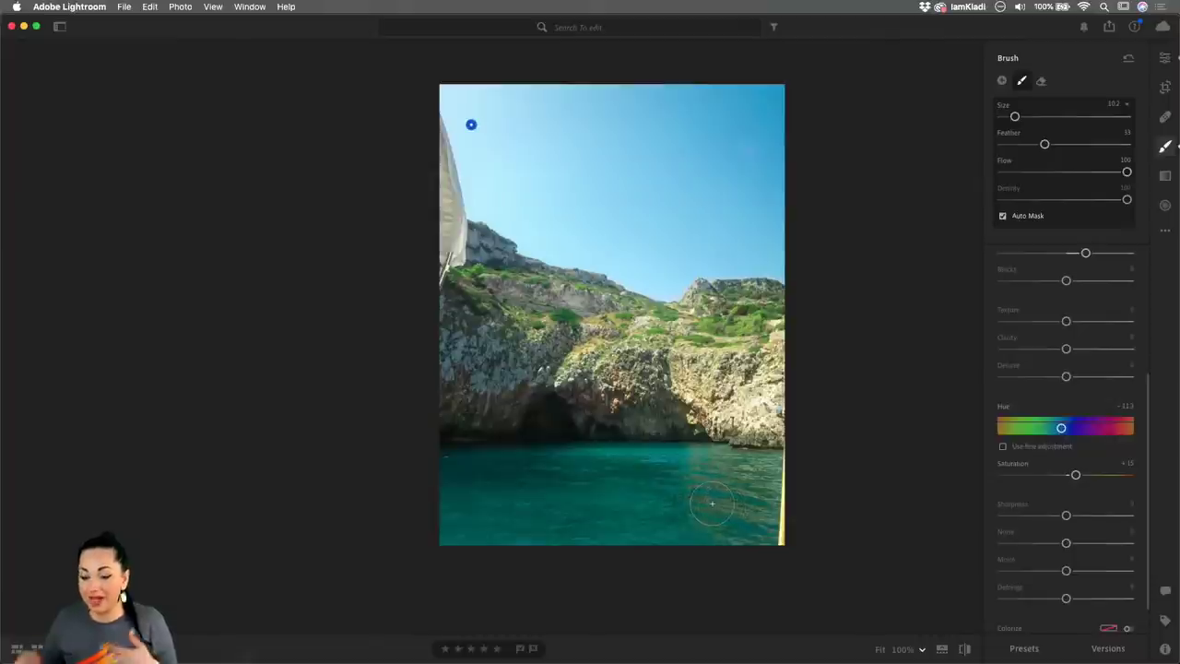
- Undo the stray mask over the water, then zoom into the cliff slopes
{"action": "key", "text": "o"}
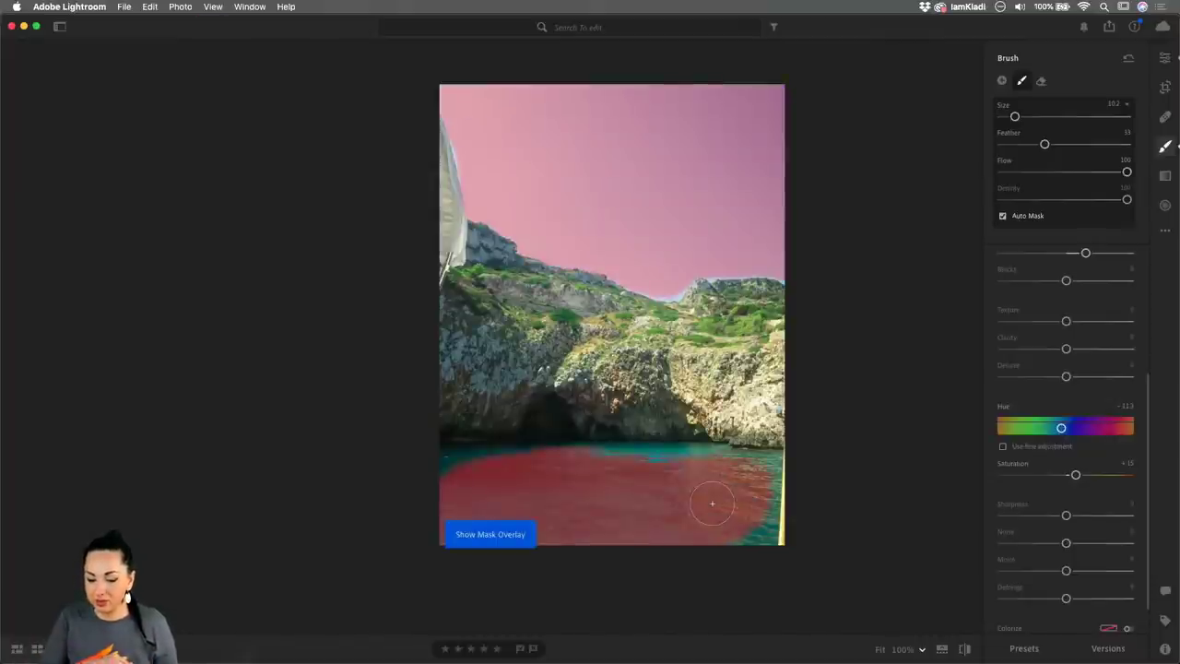
{"action": "key", "text": "super+z"}
{"action": "key", "text": "super+z"}
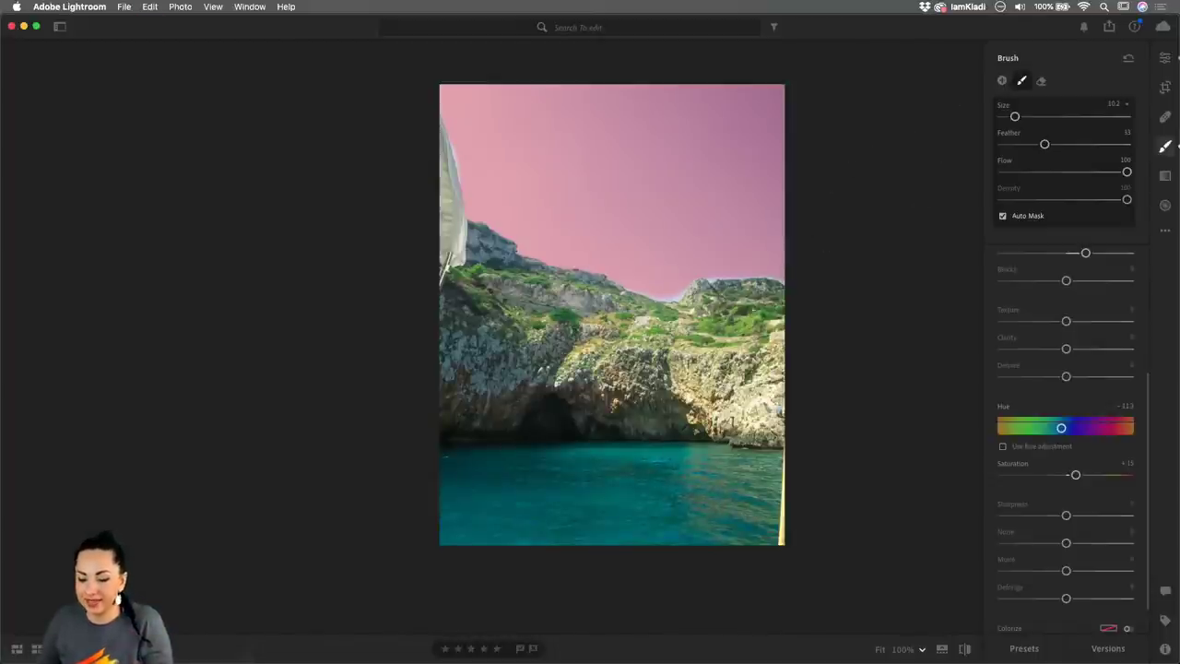
{"action": "key", "text": "z"}
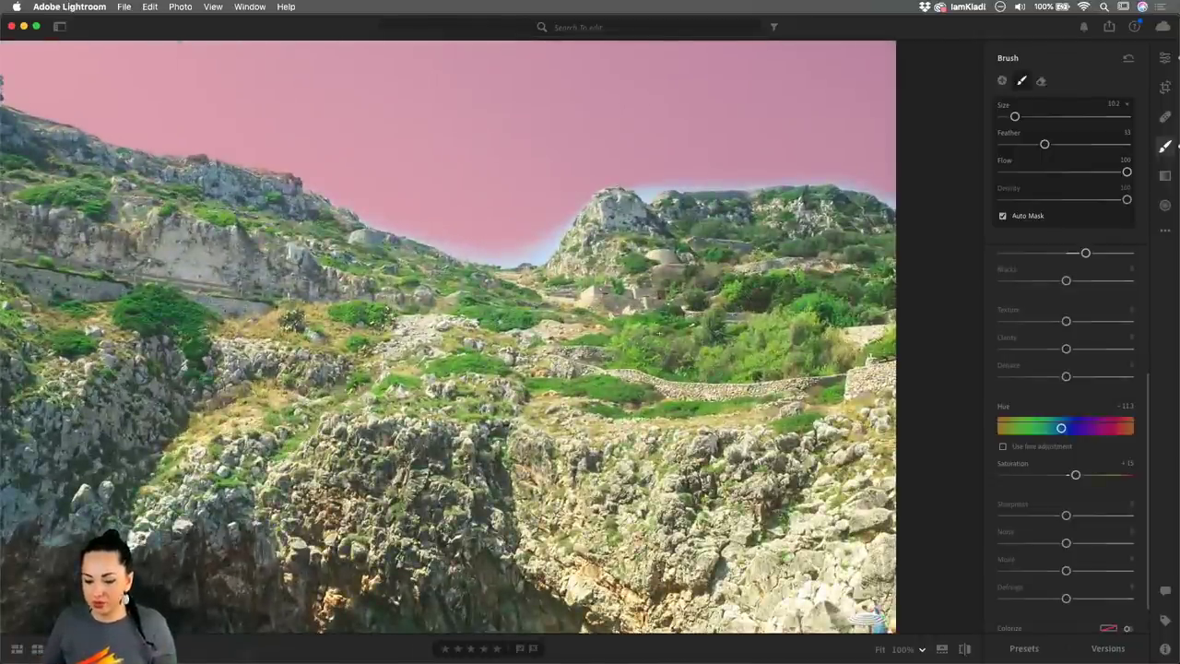
- Brush a new mask over the stone wall and shrubs, and shift its Hue to −7.8
{"action": "left_click", "coordinate": [1002, 82]}
{"action": "mouse_move", "coordinate": [563, 392]}
{"action": "left_mouse_down"}
{"action": "mouse_move", "coordinate": [774, 396]}
{"action": "mouse_move", "coordinate": [766, 419]}
{"action": "mouse_move", "coordinate": [553, 360]}
{"action": "mouse_move", "coordinate": [479, 354]}
{"action": "mouse_move", "coordinate": [783, 341]}
{"action": "mouse_move", "coordinate": [705, 360]}
{"action": "left_mouse_up"}
{"action": "mouse_move", "coordinate": [705, 314]}
{"action": "left_mouse_down"}
{"action": "mouse_move", "coordinate": [793, 291]}
{"action": "mouse_move", "coordinate": [813, 299]}
{"action": "mouse_move", "coordinate": [828, 332]}
{"action": "mouse_move", "coordinate": [825, 341]}
{"action": "mouse_move", "coordinate": [673, 313]}
{"action": "mouse_move", "coordinate": [626, 314]}
{"action": "left_mouse_up"}
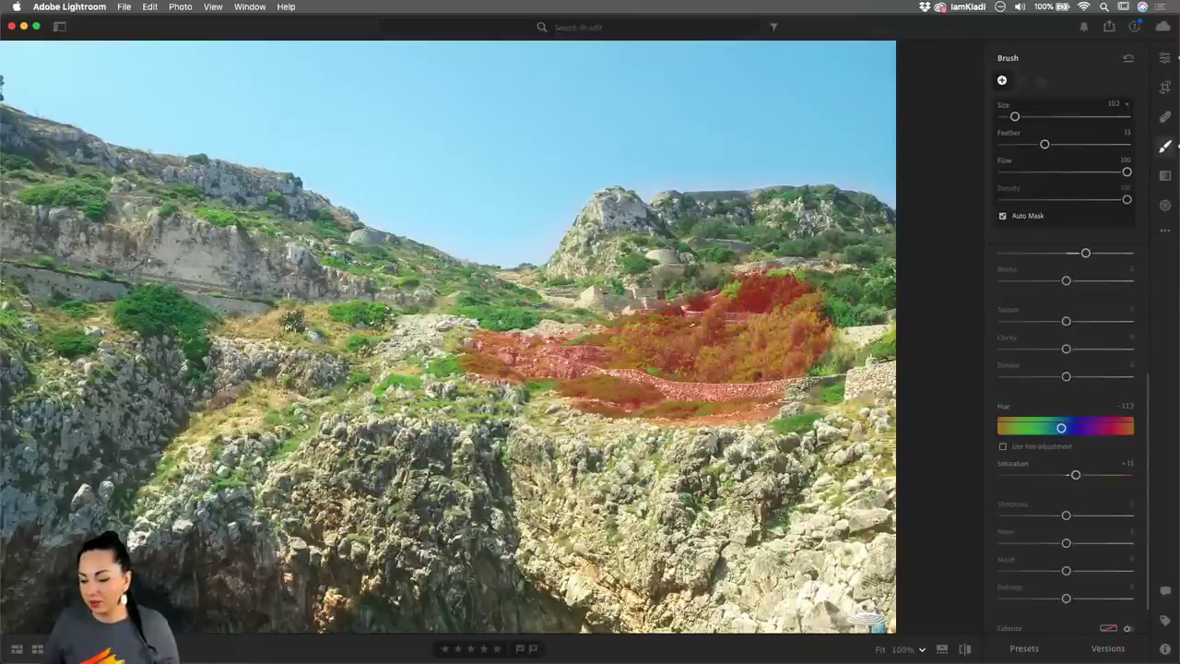
{"action": "scroll", "coordinate": [1112, 363], "scroll_direction": "down", "scroll_amount": 1}
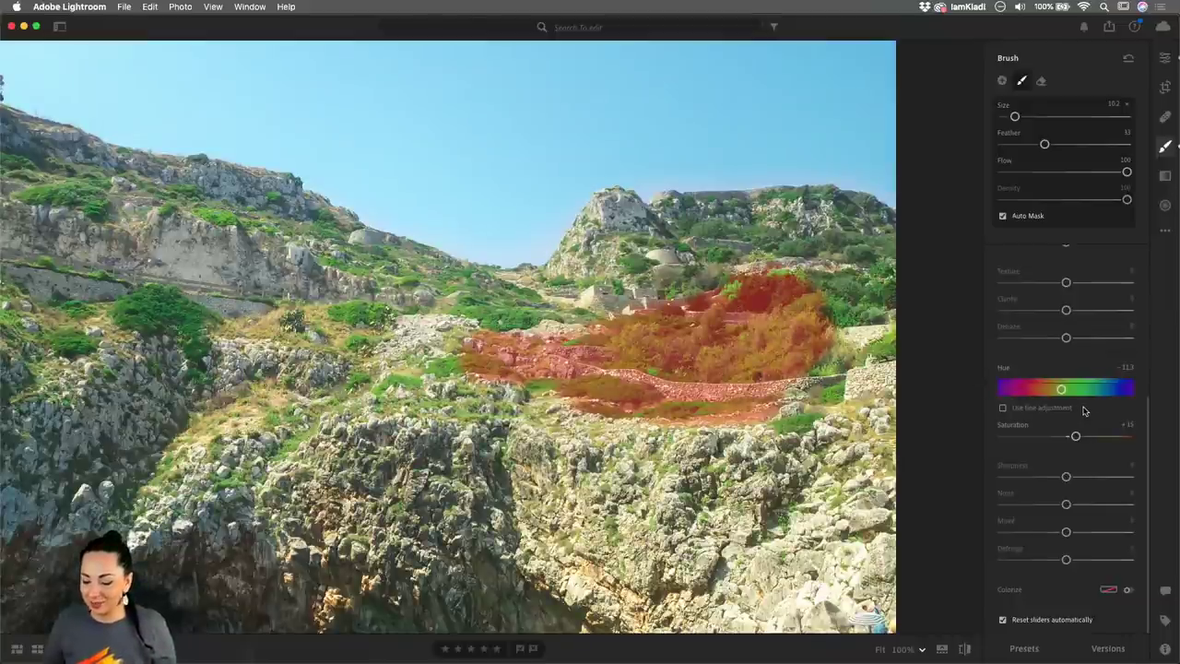
{"action": "key", "text": "o"}
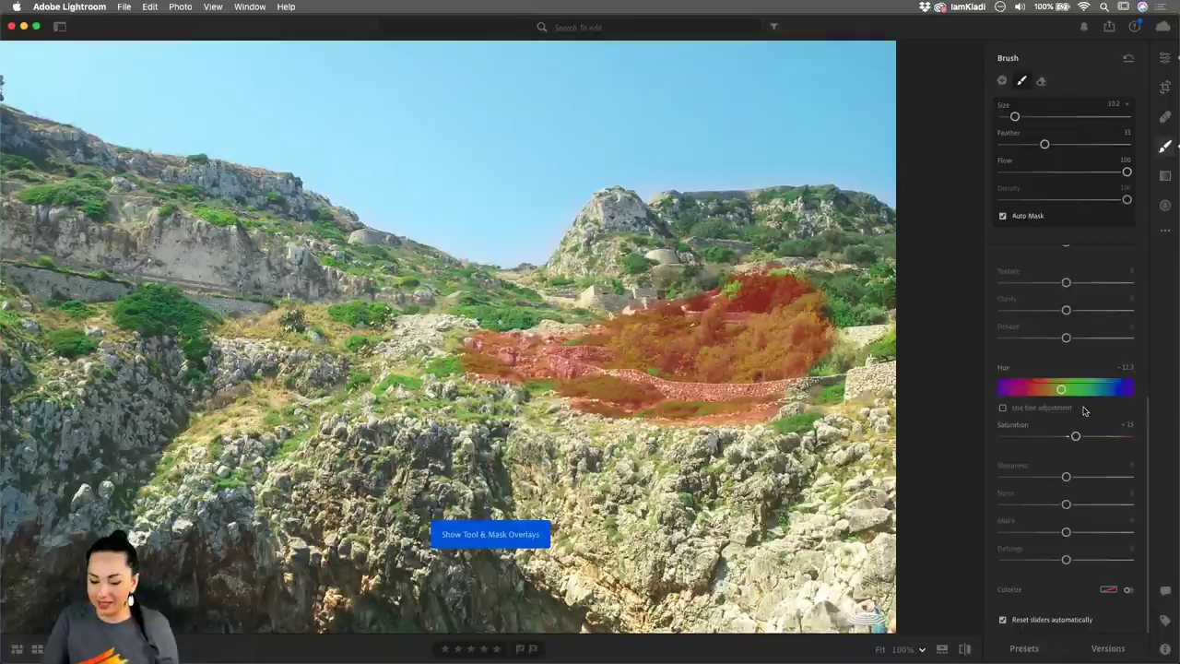
{"action": "key", "text": "o"}
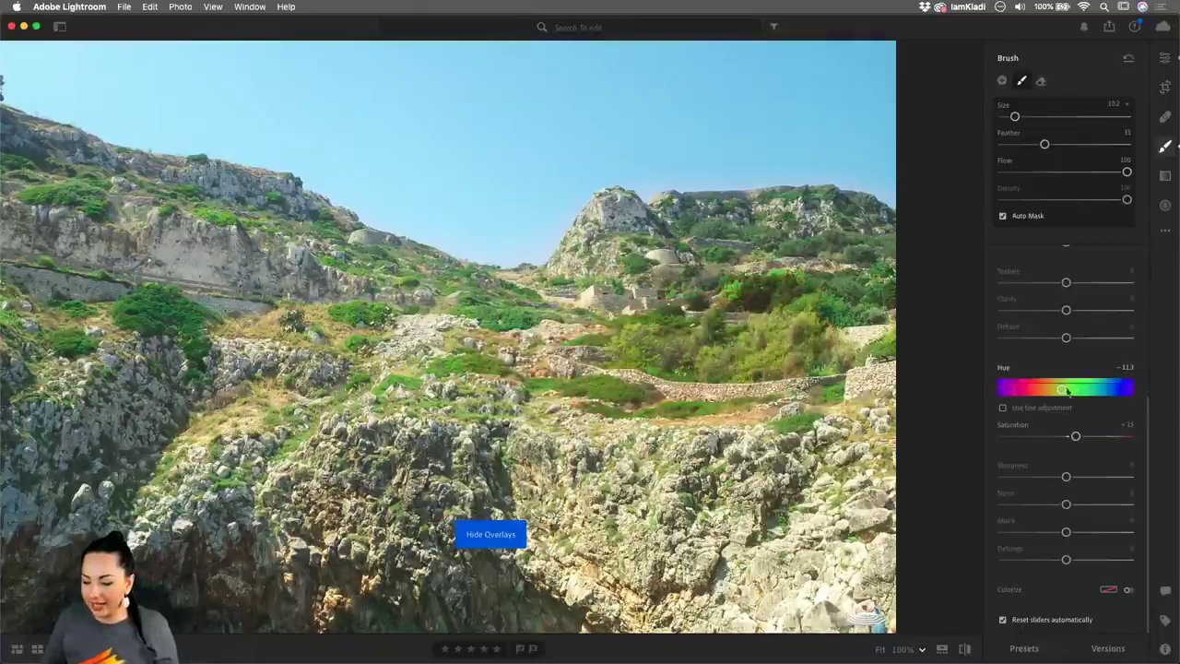
{"action": "mouse_move", "coordinate": [1061, 392]}
{"action": "left_mouse_down"}
{"action": "mouse_move", "coordinate": [1072, 392]}
{"action": "mouse_move", "coordinate": [1062, 392]}
{"action": "left_mouse_up"}
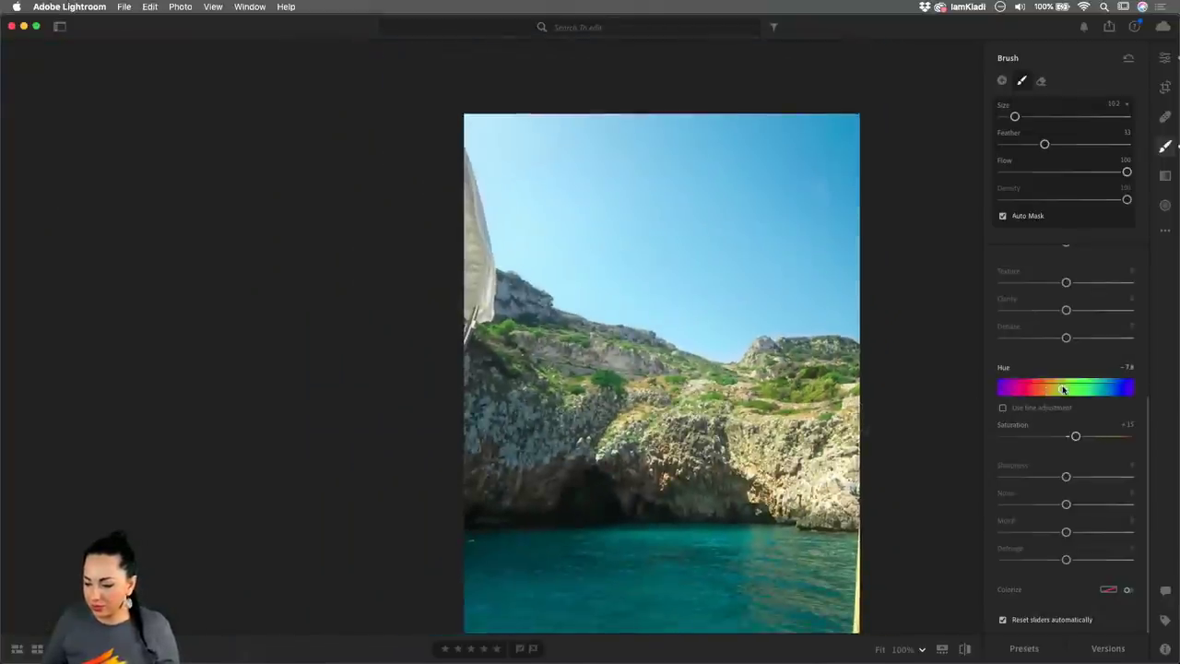
- Shift the hillside scrub mask's Hue to −43.5 and nudge its pin toward the ridge
{"action": "mouse_move", "coordinate": [1062, 390]}
{"action": "left_mouse_down"}
{"action": "mouse_move", "coordinate": [1085, 388]}
{"action": "mouse_move", "coordinate": [1049, 389]}
{"action": "left_mouse_up"}
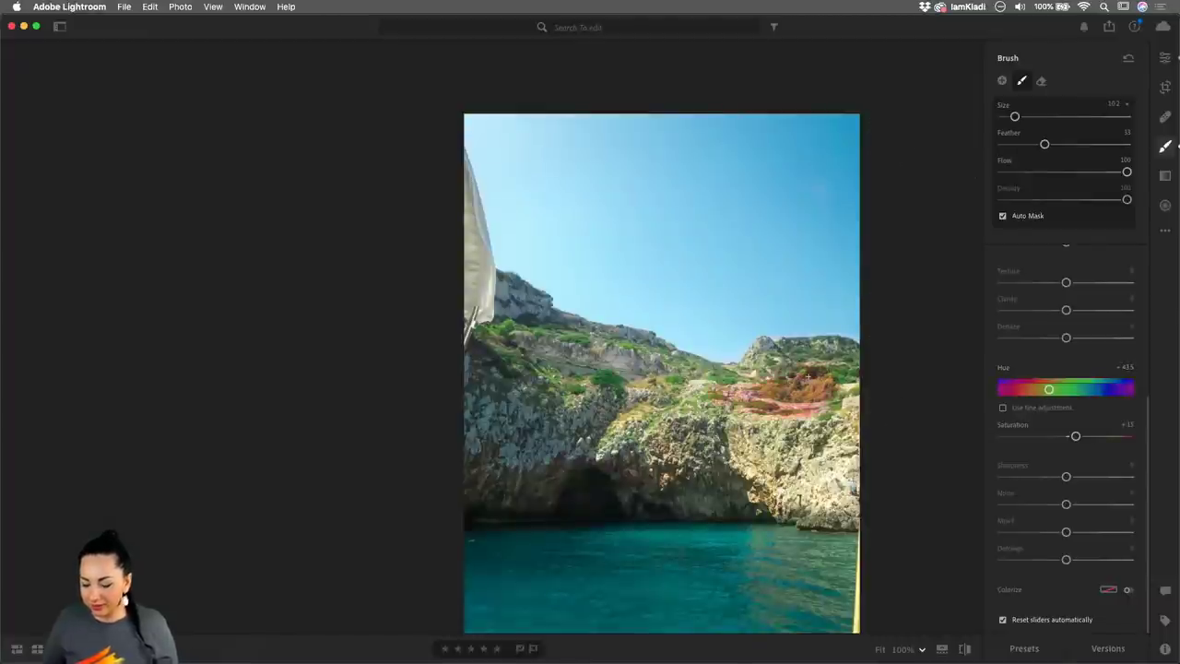
{"action": "key", "text": "h"}
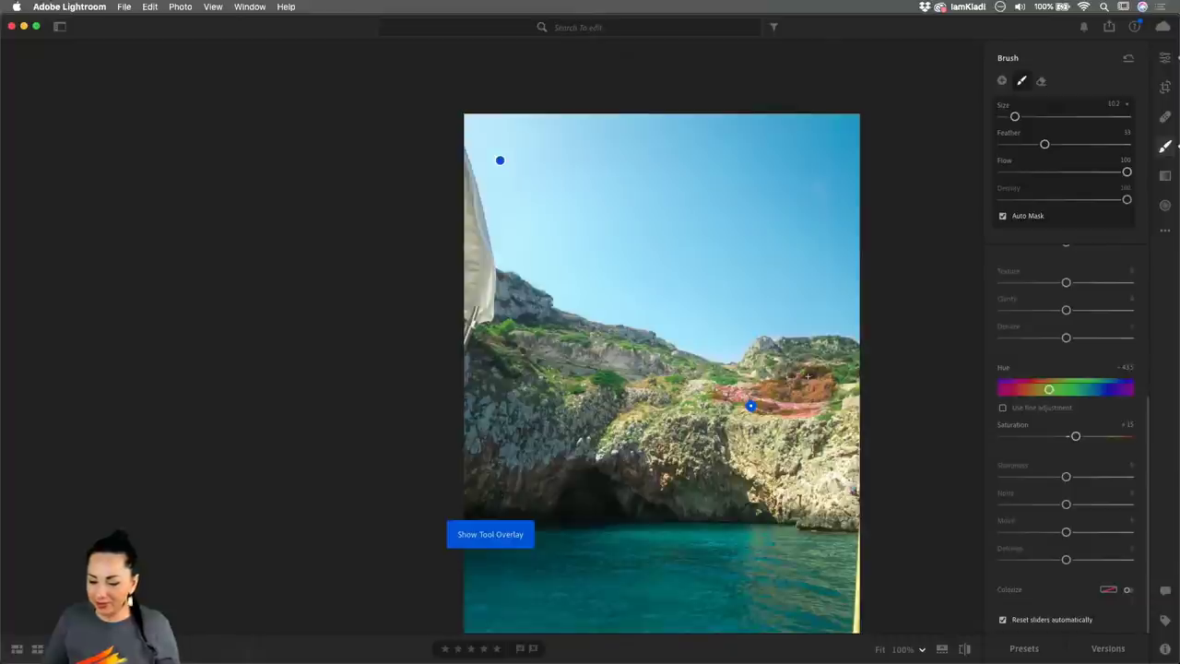
{"action": "mouse_move", "coordinate": [750, 406]}
{"action": "left_mouse_down"}
{"action": "mouse_move", "coordinate": [747, 386]}
{"action": "mouse_move", "coordinate": [656, 366]}
{"action": "mouse_move", "coordinate": [627, 390]}
{"action": "mouse_move", "coordinate": [508, 374]}
{"action": "mouse_move", "coordinate": [747, 391]}
{"action": "mouse_move", "coordinate": [753, 406]}
{"action": "left_mouse_up"}
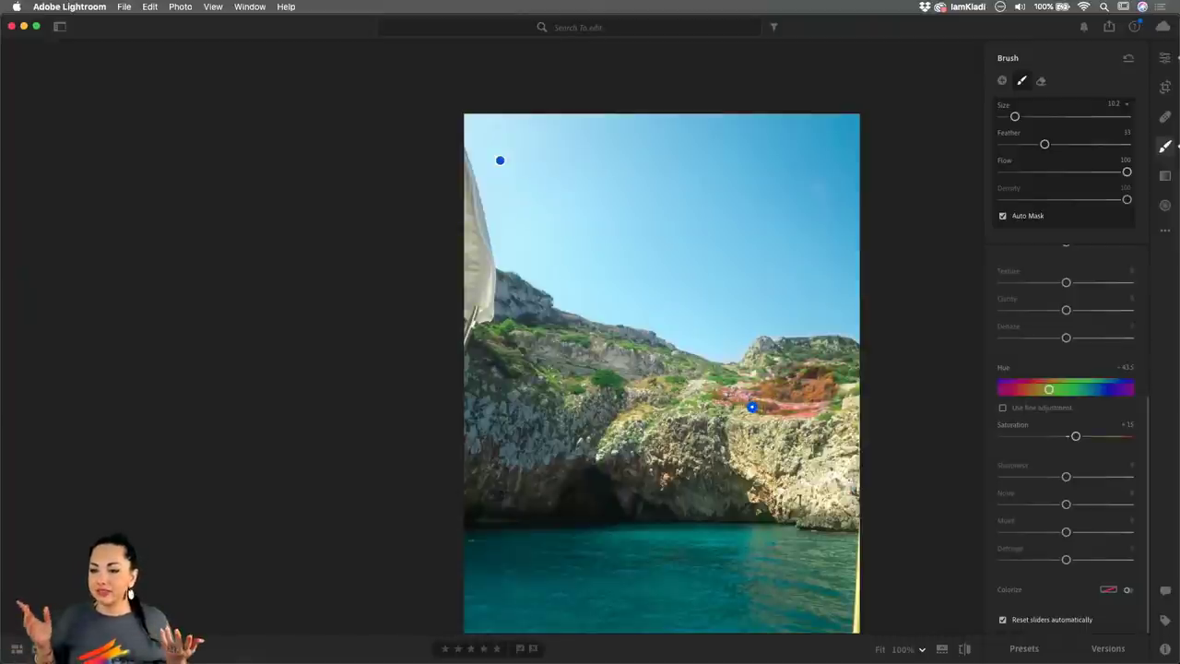
- Delete the middle cliff's brushed hue adjustment, undo once, then delete it again
{"action": "key", "text": "Delete"}
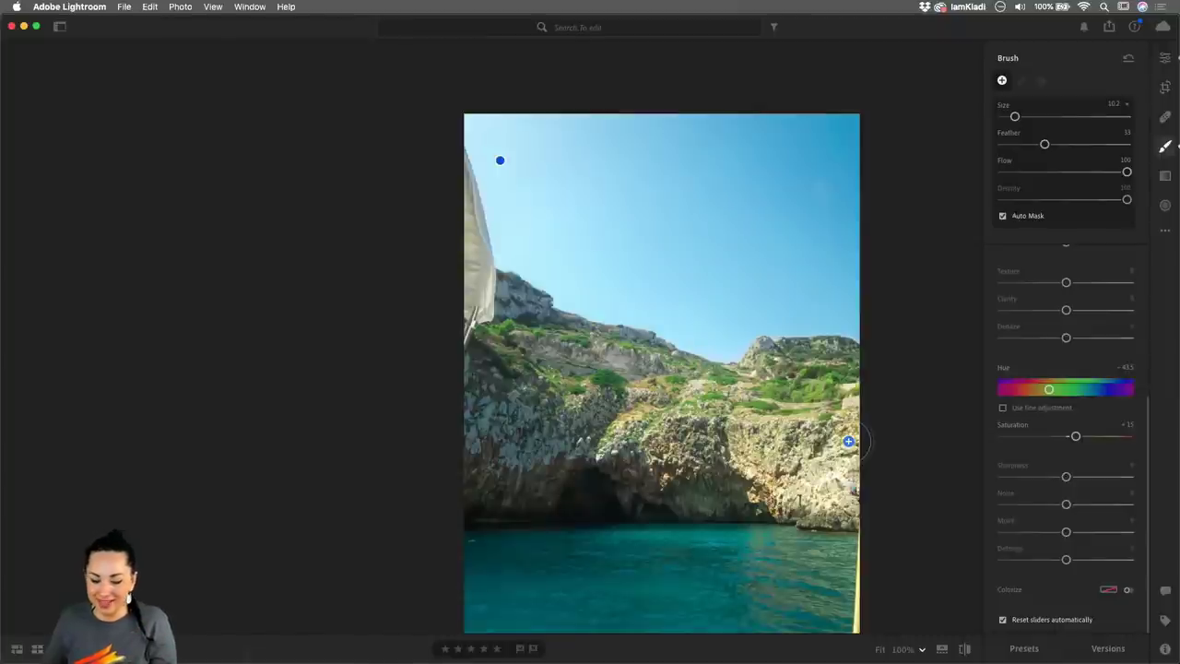
{"action": "key", "text": "super+z"}
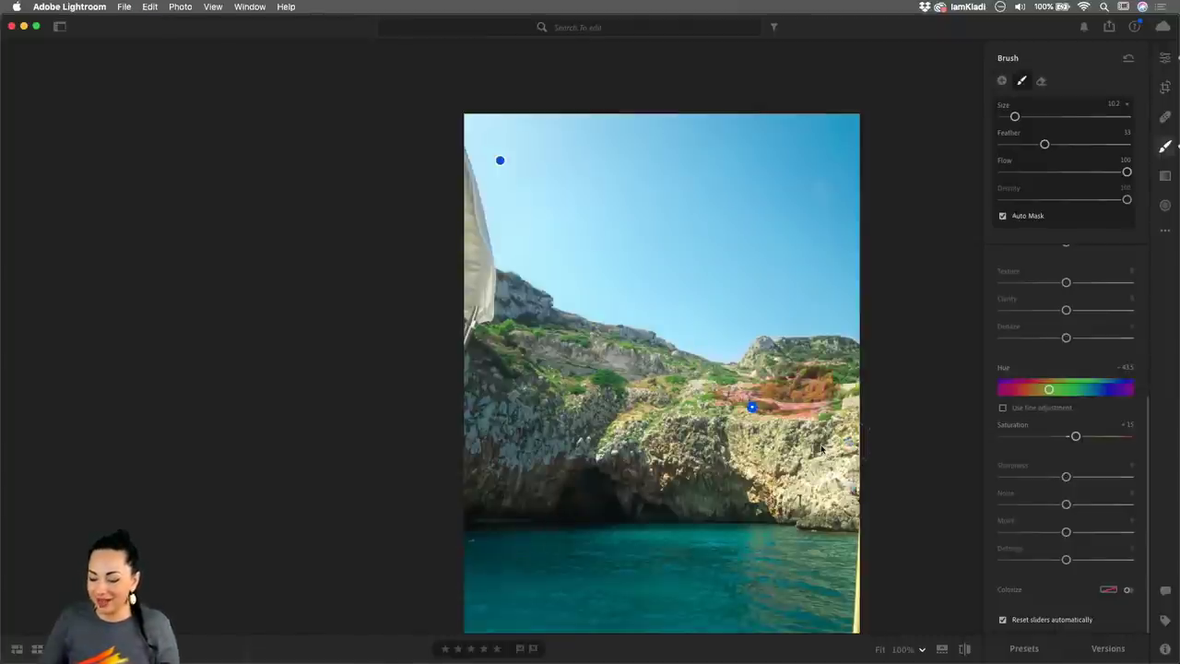
{"action": "key", "text": "Delete"}
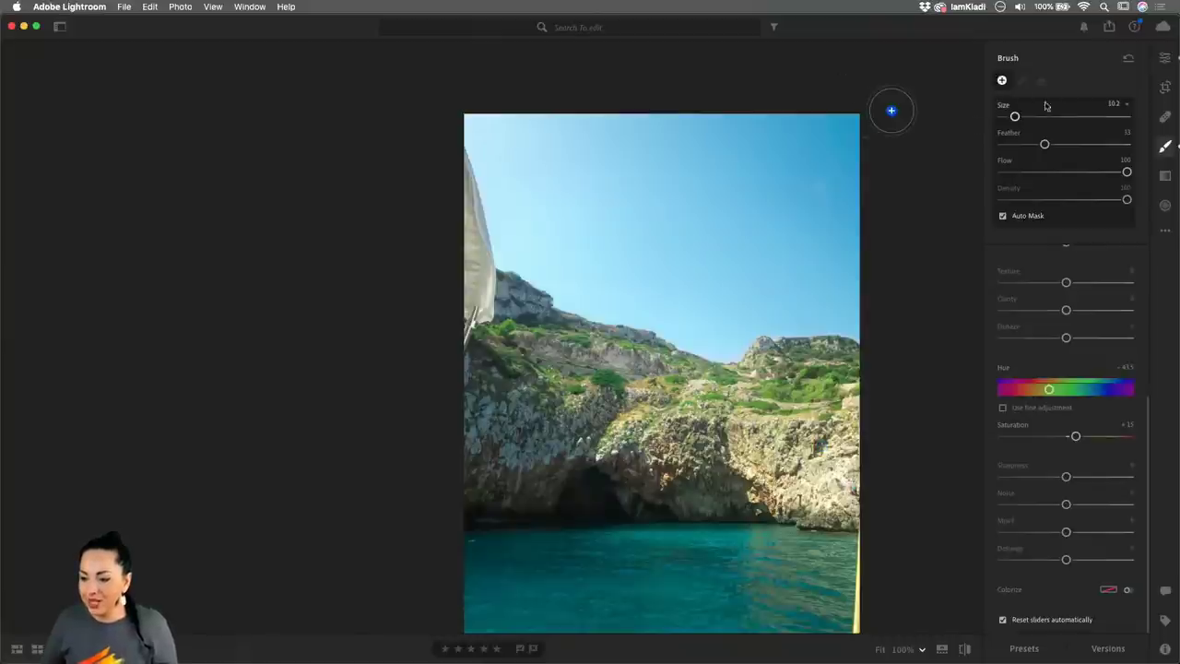
- Review the sky mask pin, deselect it, and choose the Linear Gradient tool
{"action": "left_click", "coordinate": [501, 163]}
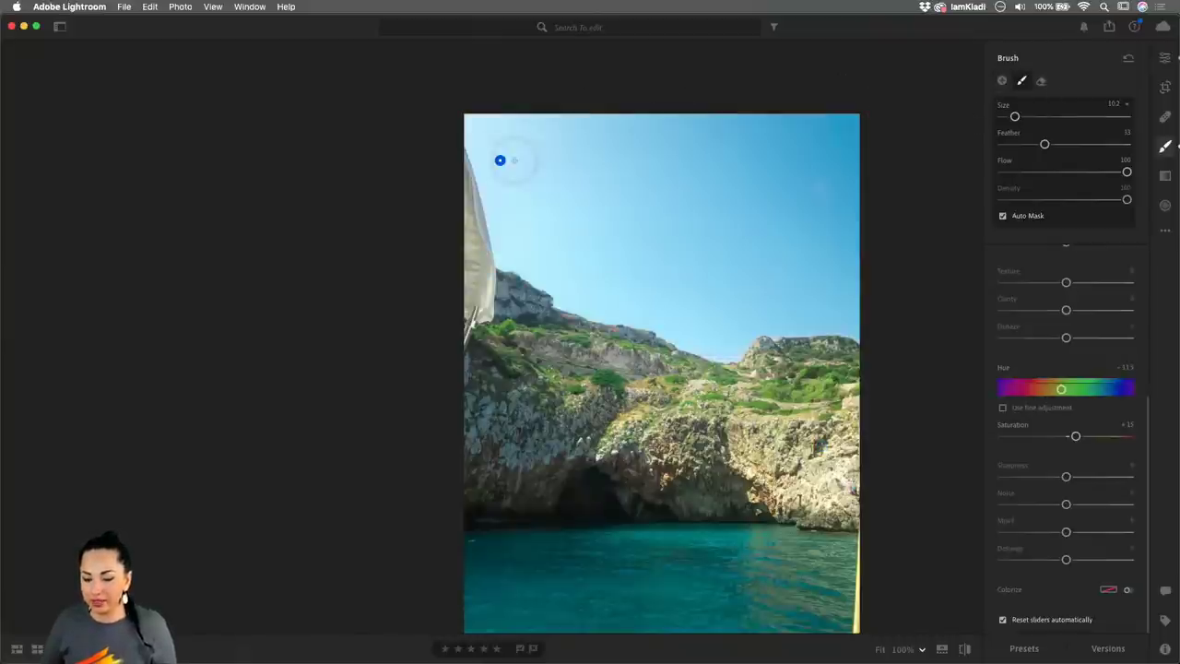
{"action": "mouse_move", "coordinate": [501, 163]}
{"action": "left_mouse_down"}
{"action": "mouse_move", "coordinate": [557, 175]}
{"action": "mouse_move", "coordinate": [569, 211]}
{"action": "mouse_move", "coordinate": [540, 211]}
{"action": "mouse_move", "coordinate": [523, 159]}
{"action": "left_mouse_up"}
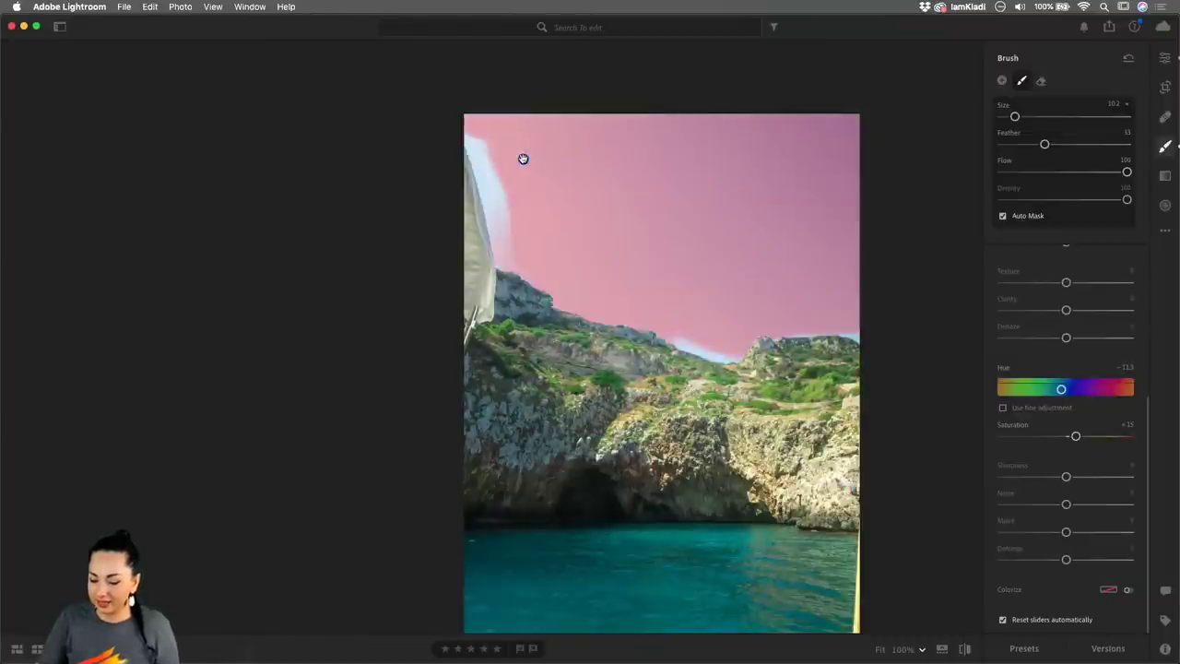
{"action": "left_click", "coordinate": [523, 159]}
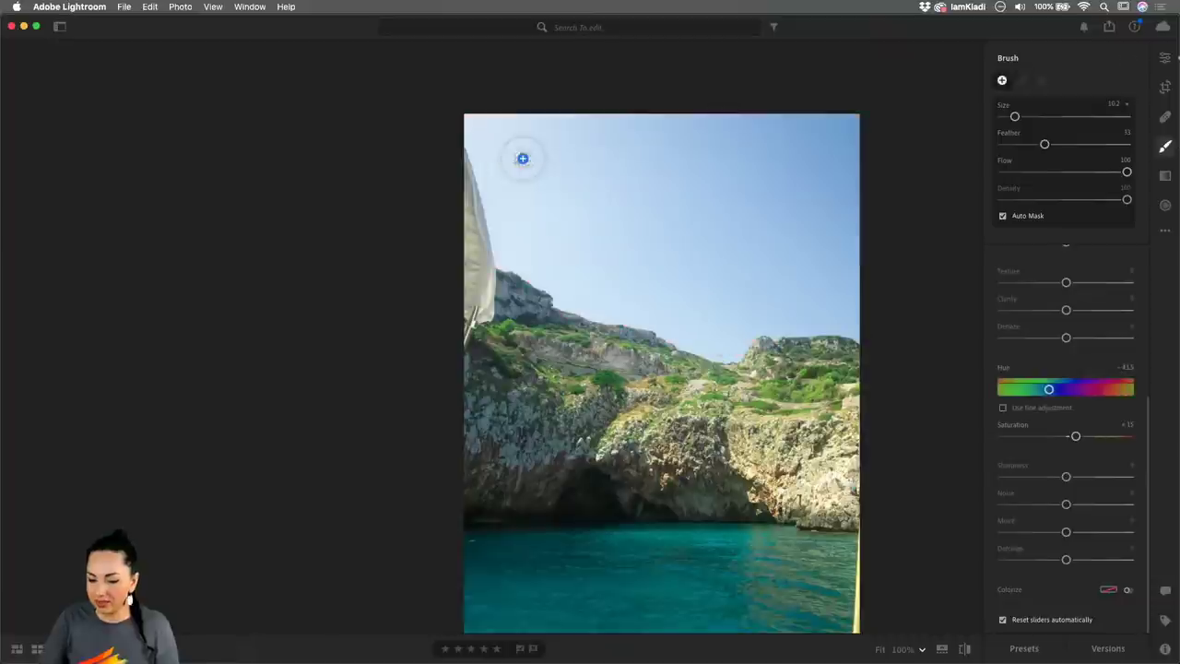
{"action": "left_click", "coordinate": [1167, 179]}
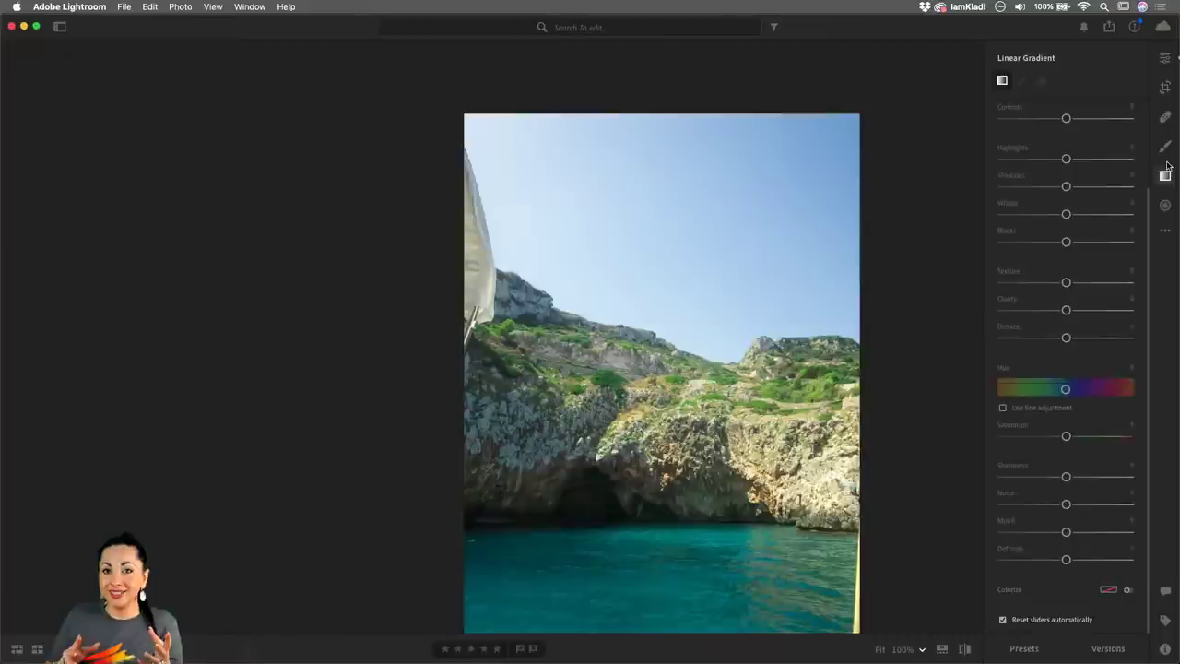
- Try a radial gradient on the sky, undo it, then drag a horizontal linear gradient over the upper sky
{"action": "left_click", "coordinate": [1165, 204]}
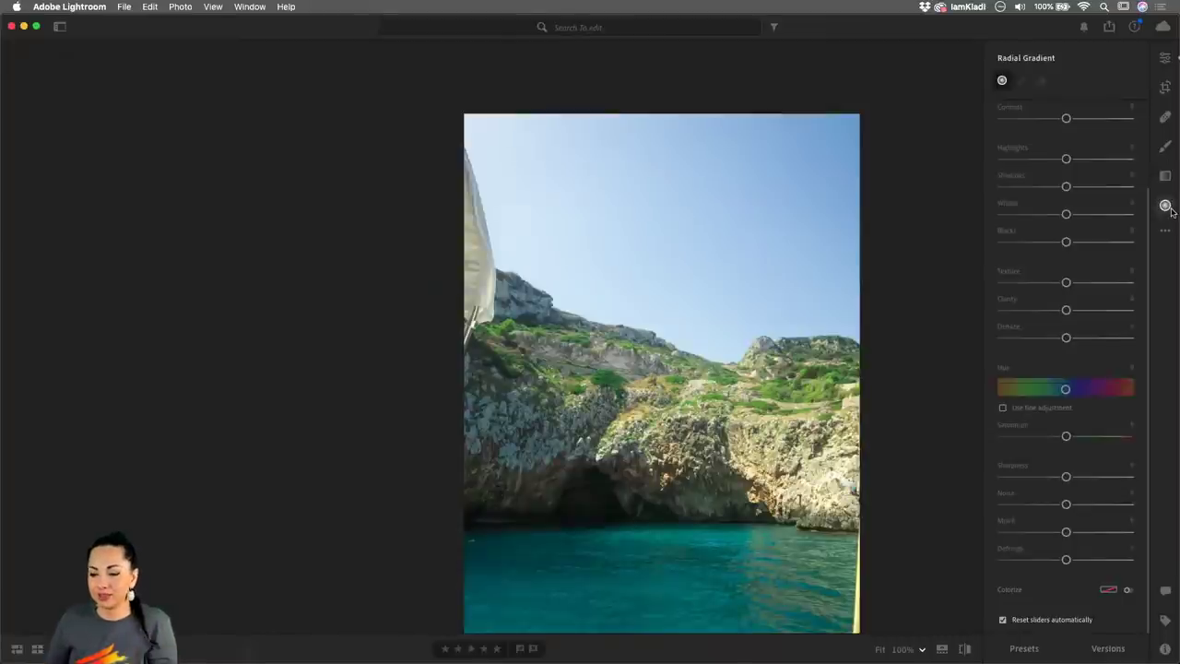
{"action": "left_click_drag", "start_coordinate": [625, 215], "coordinate": [712, 304]}
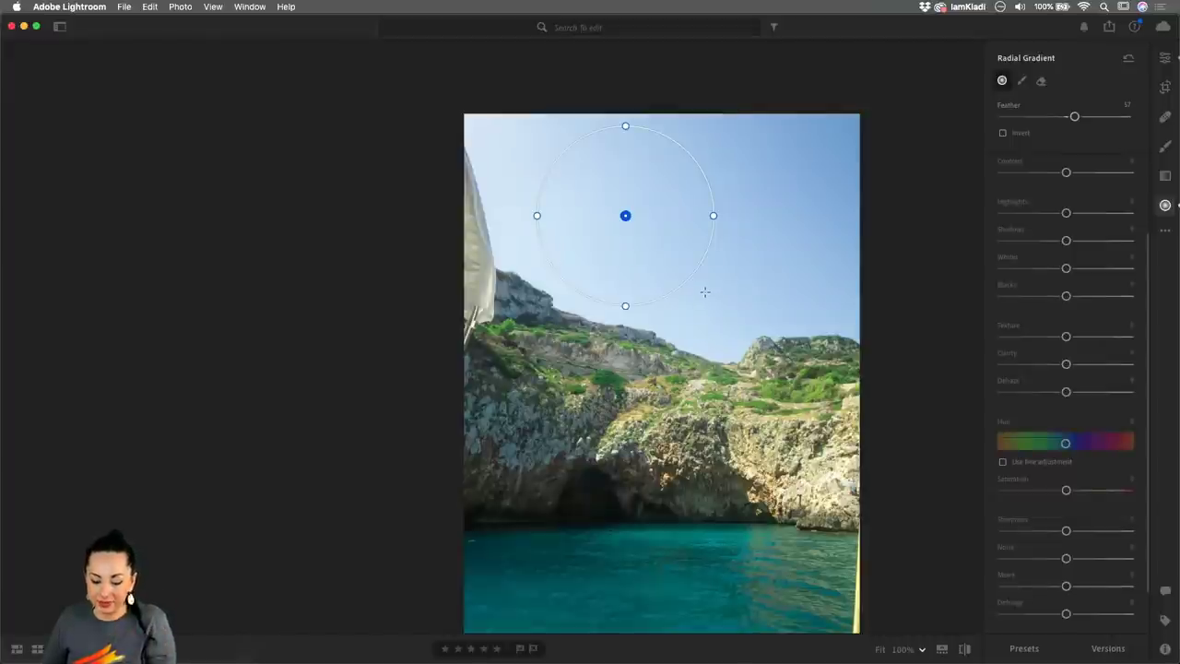
{"action": "key", "text": "super+z"}
{"action": "left_click", "coordinate": [1165, 175]}
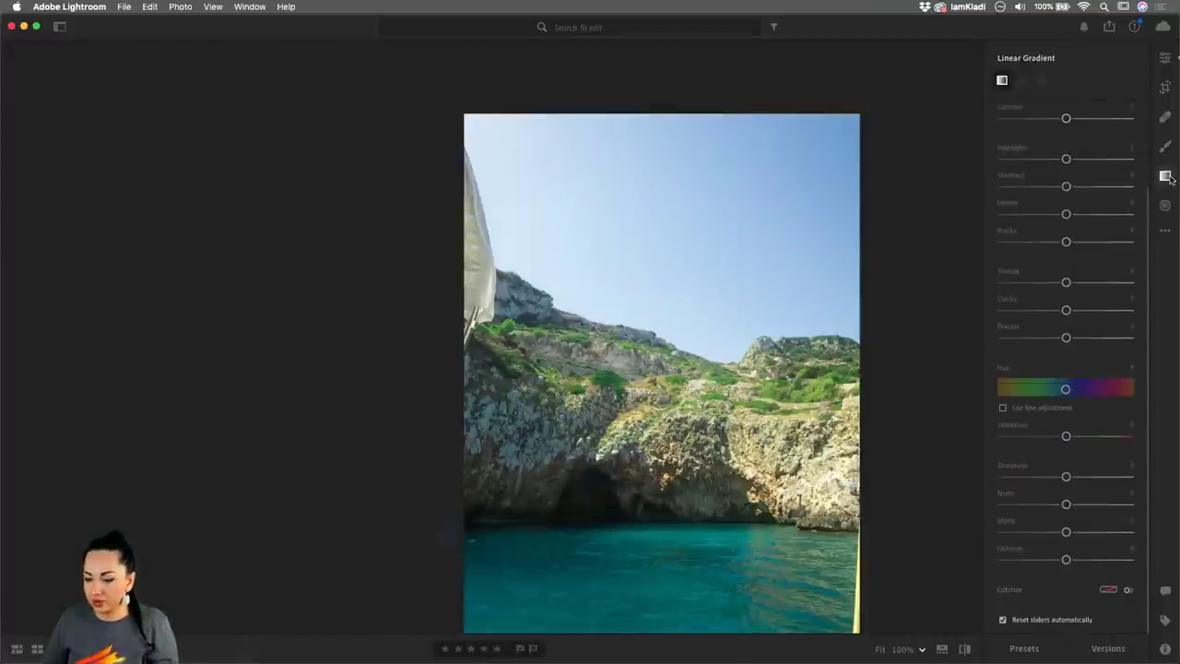
{"action": "left_click_drag", "start_coordinate": [646, 137], "coordinate": [623, 322]}
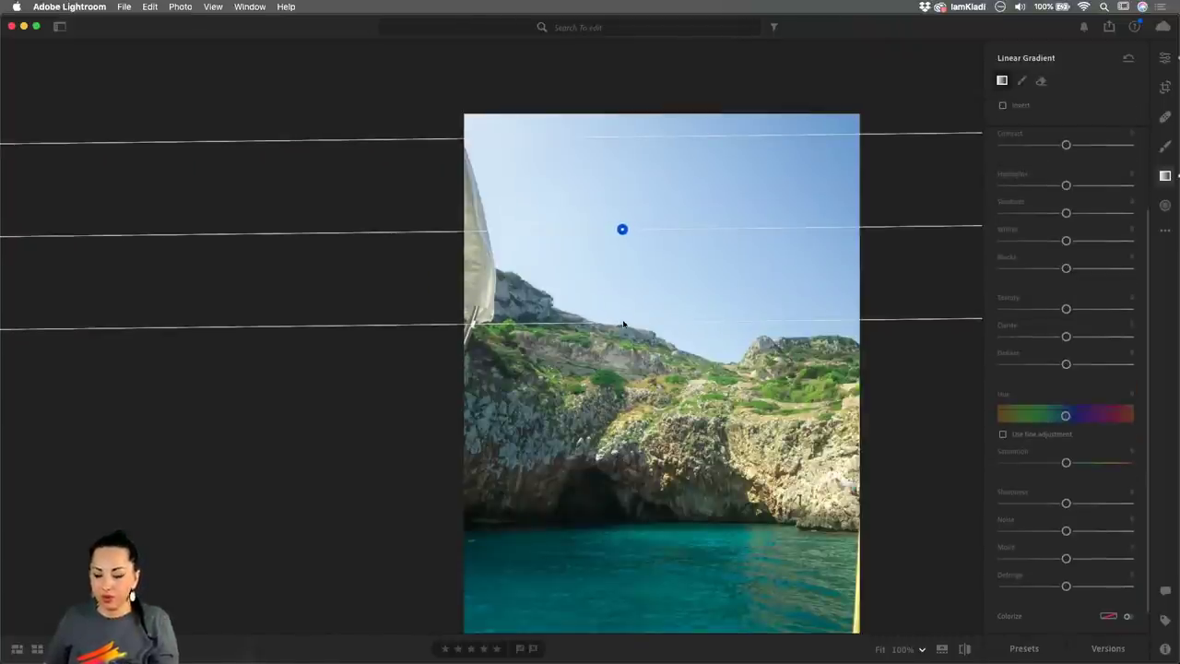
- Replace the horizontal gradient with a vertical linear gradient moved left, showing its mask overlay
{"action": "key", "text": "super+z"}
{"action": "left_click_drag", "start_coordinate": [607, 247], "coordinate": [893, 240]}
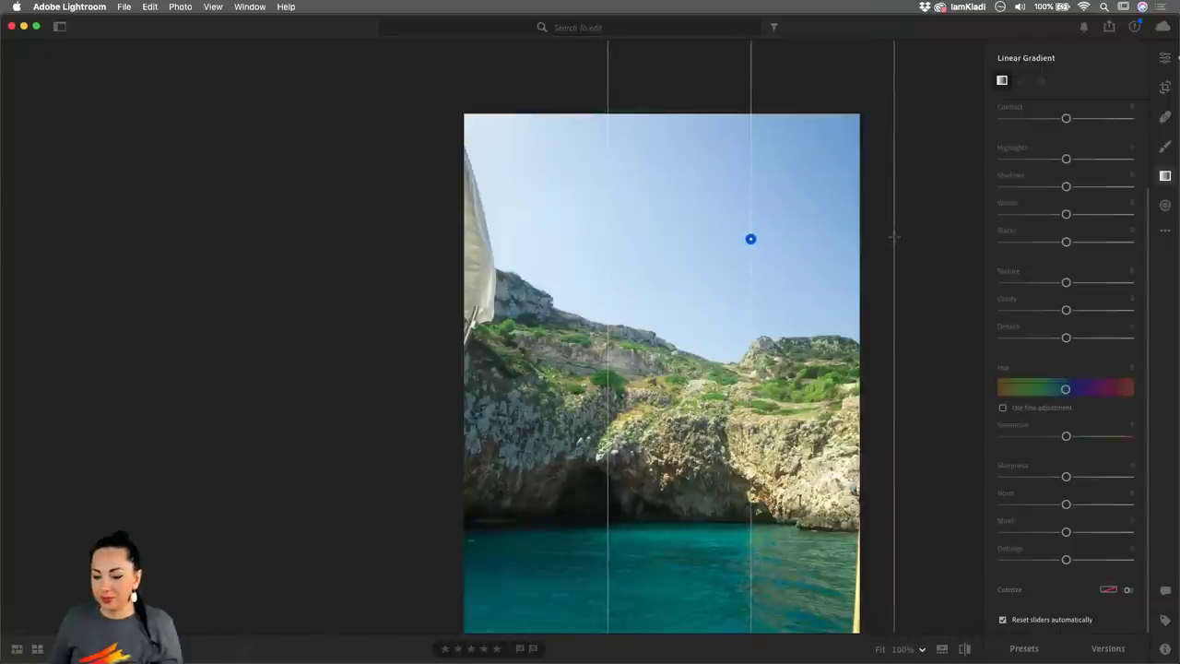
{"action": "left_click_drag", "start_coordinate": [749, 239], "coordinate": [605, 240]}
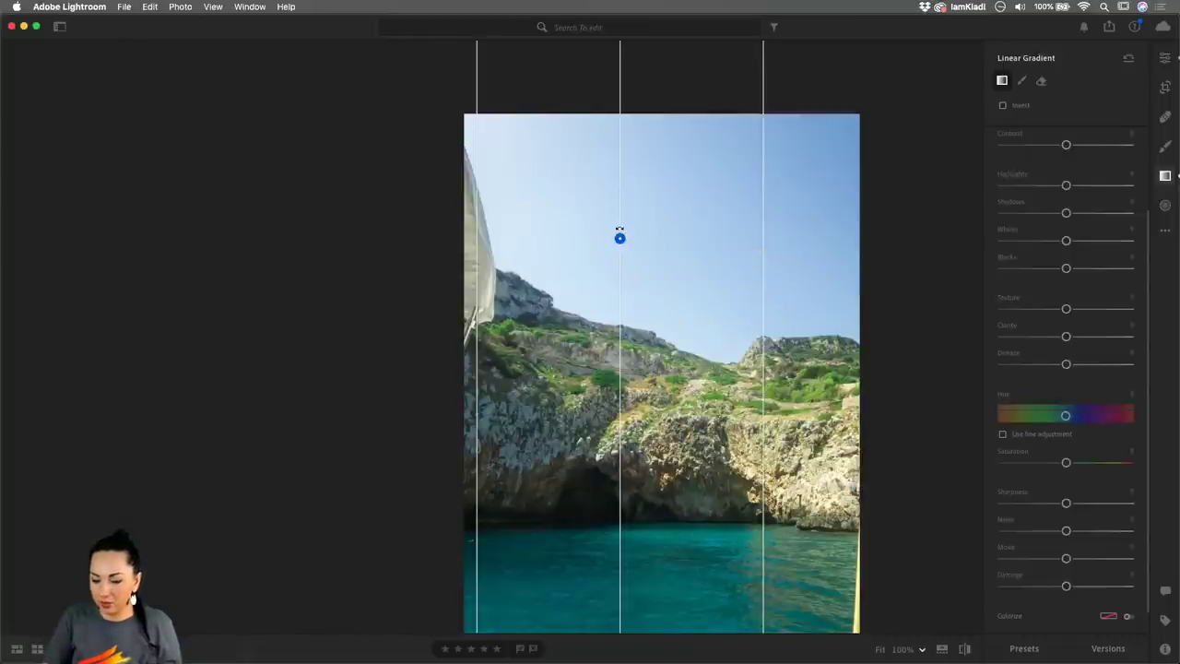
{"action": "key", "text": "o"}
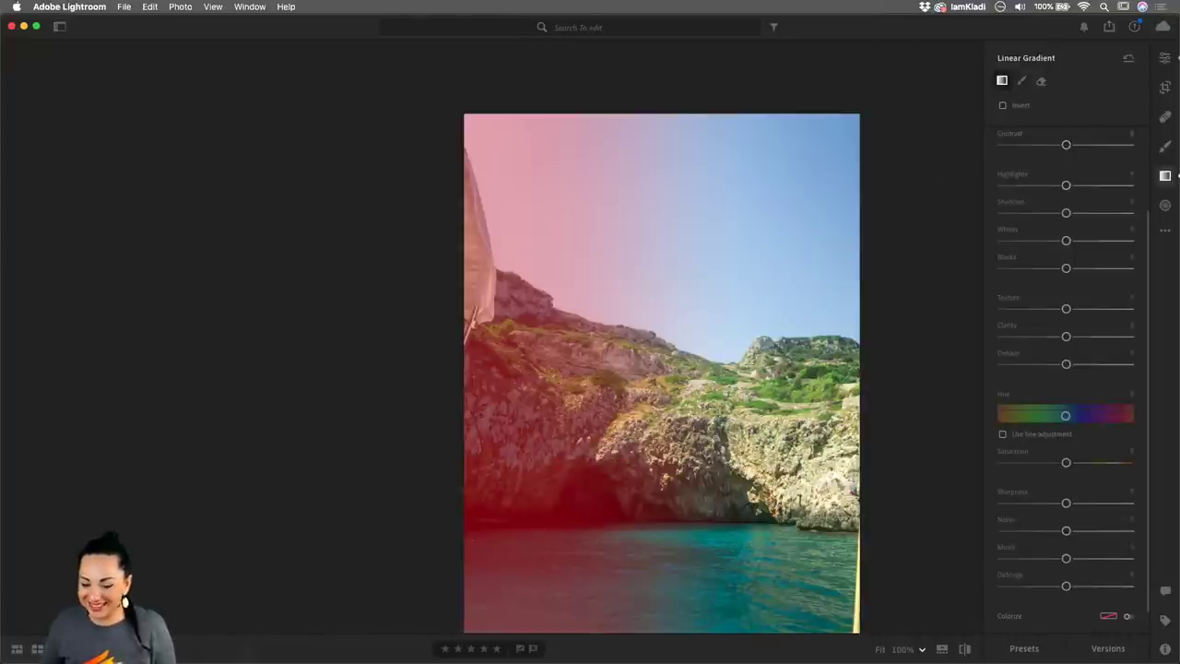
- Toggle the gradient's Invert on and off, leaving the mask on the left side
{"action": "left_click", "coordinate": [1018, 107]}
{"action": "left_click", "coordinate": [1018, 107]}
{"action": "left_click", "coordinate": [1018, 107]}
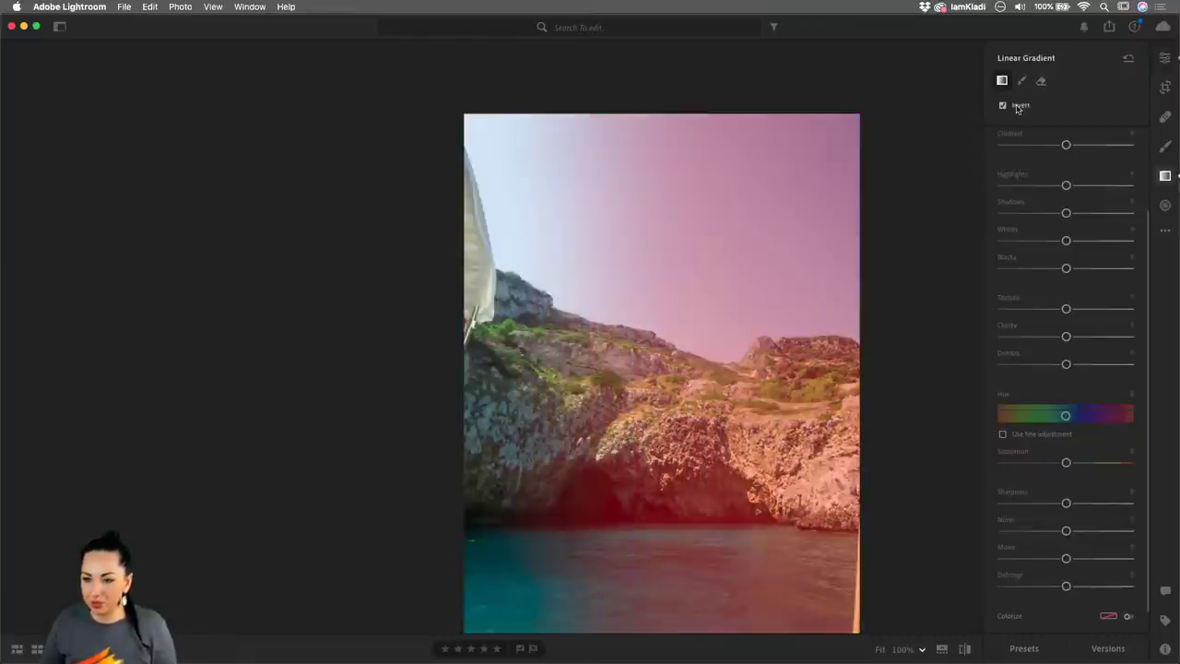
{"action": "left_click", "coordinate": [1017, 109]}
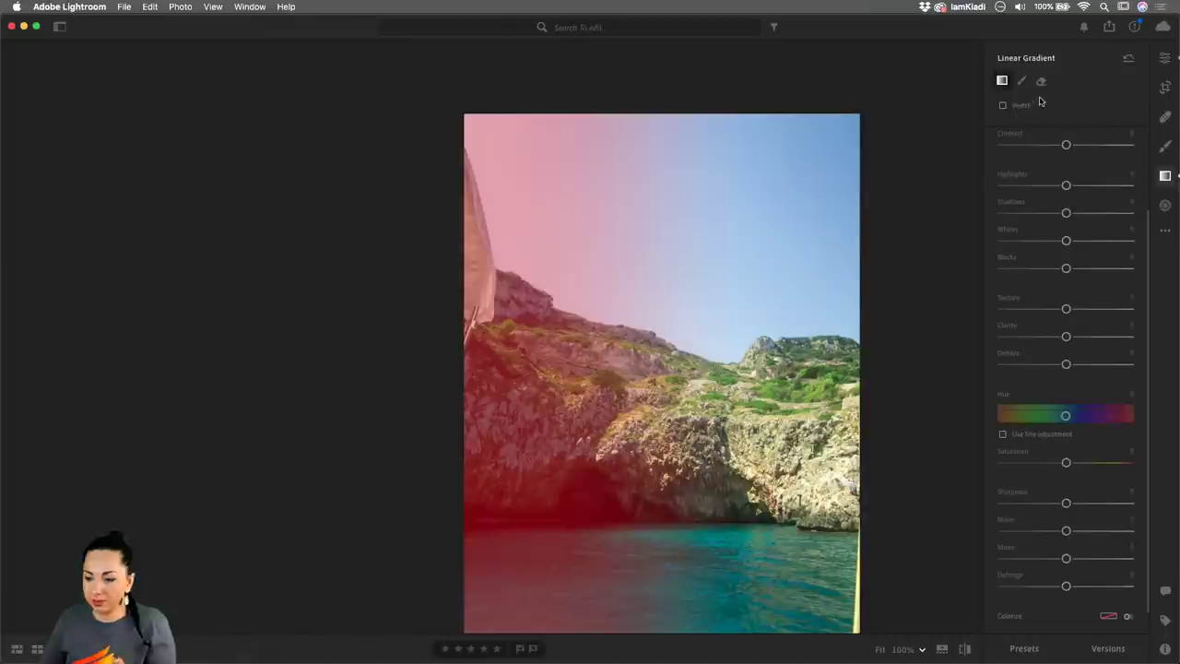
- Erase the gradient mask from the cliffs, cave, water and sail, enlarging the eraser to 14.3
{"action": "left_click", "coordinate": [1041, 82]}
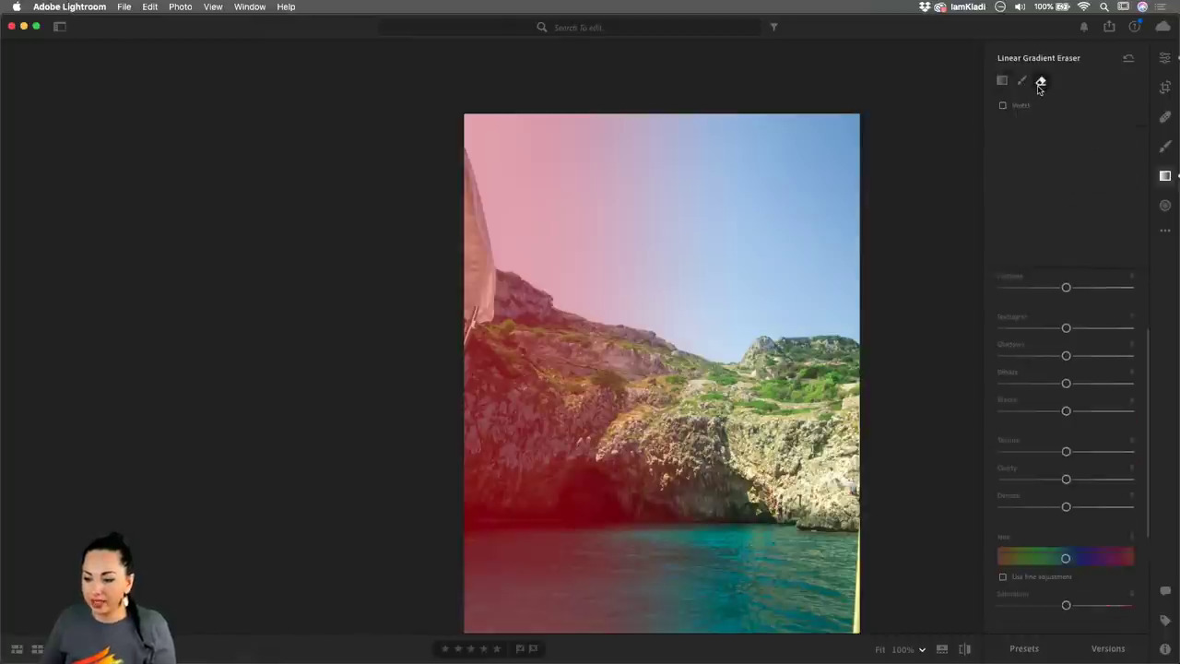
{"action": "mouse_move", "coordinate": [498, 406]}
{"action": "left_mouse_down"}
{"action": "mouse_move", "coordinate": [487, 364]}
{"action": "mouse_move", "coordinate": [521, 355]}
{"action": "mouse_move", "coordinate": [581, 369]}
{"action": "mouse_move", "coordinate": [627, 415]}
{"action": "left_mouse_up"}
{"action": "mouse_move", "coordinate": [517, 380]}
{"action": "left_mouse_down"}
{"action": "mouse_move", "coordinate": [507, 293]}
{"action": "mouse_move", "coordinate": [557, 341]}
{"action": "mouse_move", "coordinate": [657, 364]}
{"action": "mouse_move", "coordinate": [598, 519]}
{"action": "mouse_move", "coordinate": [572, 514]}
{"action": "left_mouse_up"}
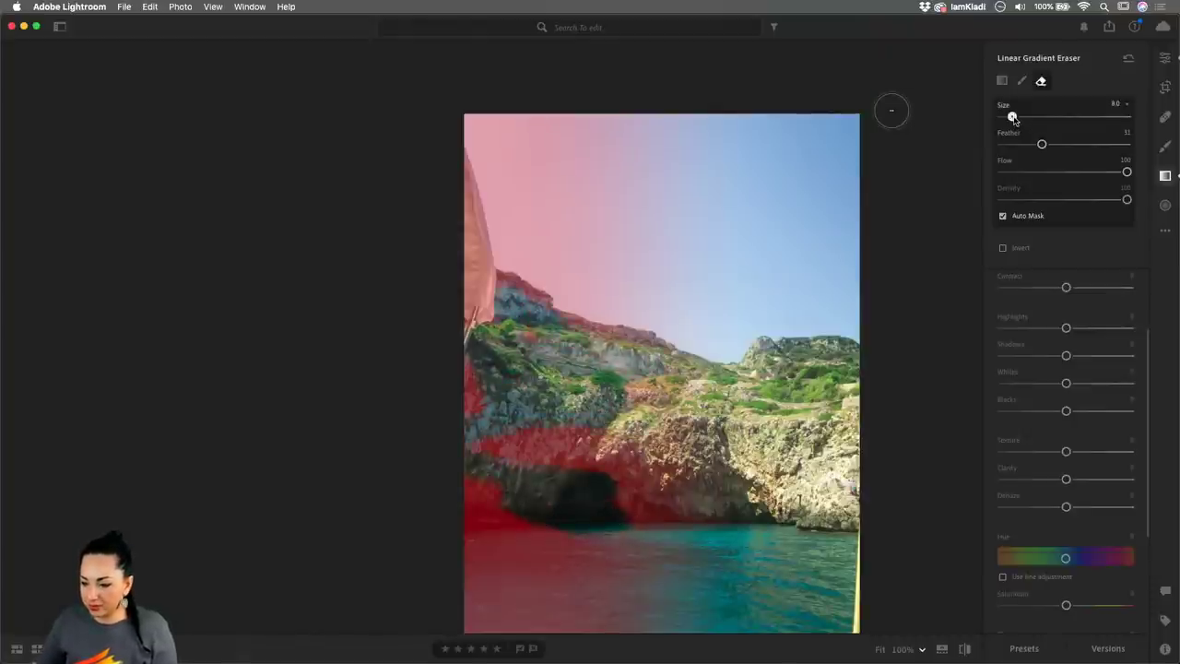
{"action": "mouse_move", "coordinate": [1012, 116]}
{"action": "left_mouse_down"}
{"action": "mouse_move", "coordinate": [1045, 145]}
{"action": "mouse_move", "coordinate": [1067, 145]}
{"action": "left_mouse_up"}
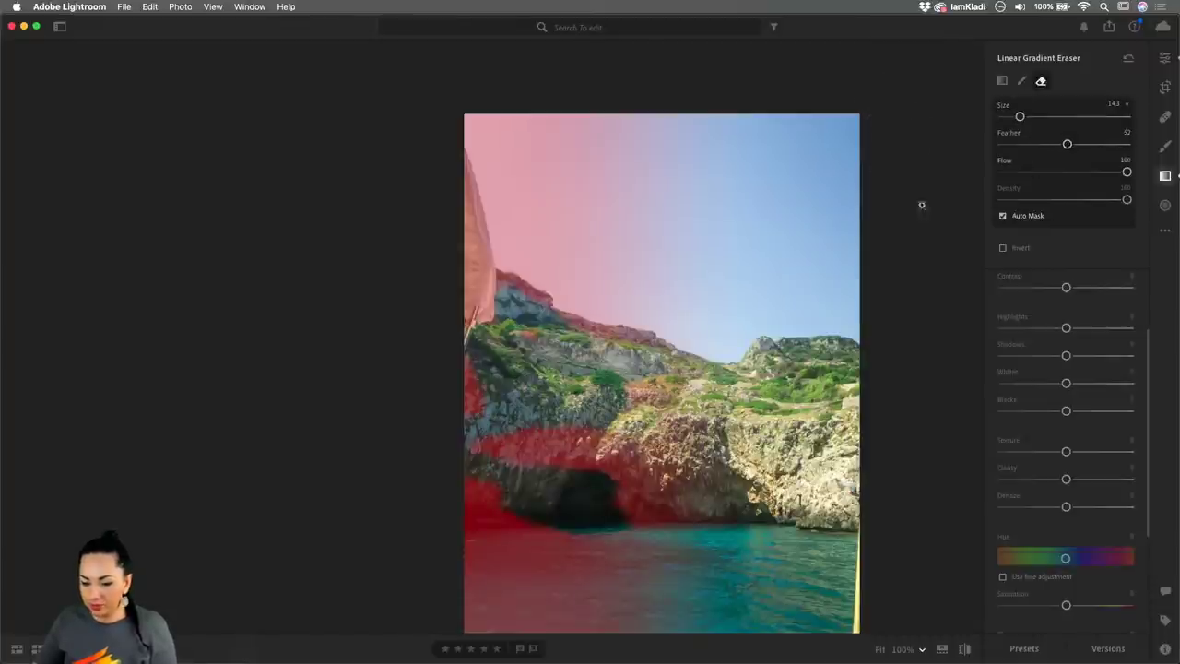
{"action": "left_click_drag", "start_coordinate": [448, 305], "coordinate": [477, 330]}
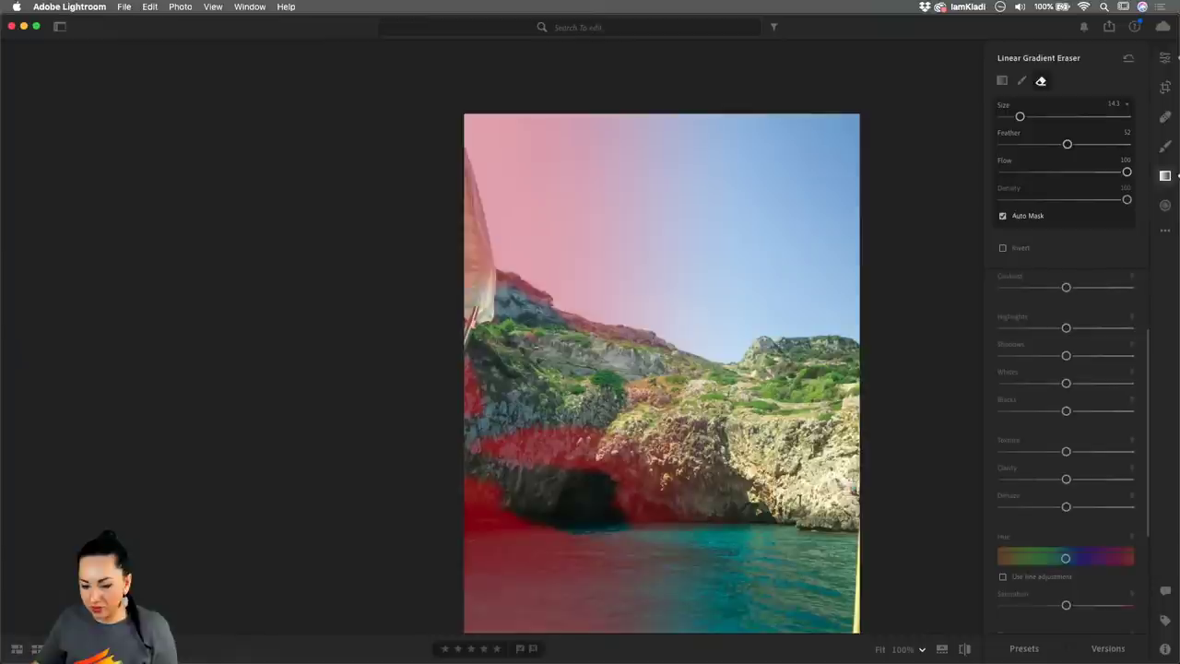
{"action": "mouse_move", "coordinate": [639, 369]}
{"action": "left_mouse_down"}
{"action": "mouse_move", "coordinate": [601, 439]}
{"action": "mouse_move", "coordinate": [610, 498]}
{"action": "mouse_move", "coordinate": [690, 570]}
{"action": "mouse_move", "coordinate": [694, 544]}
{"action": "left_mouse_up"}
{"action": "key", "text": "bracketright"}
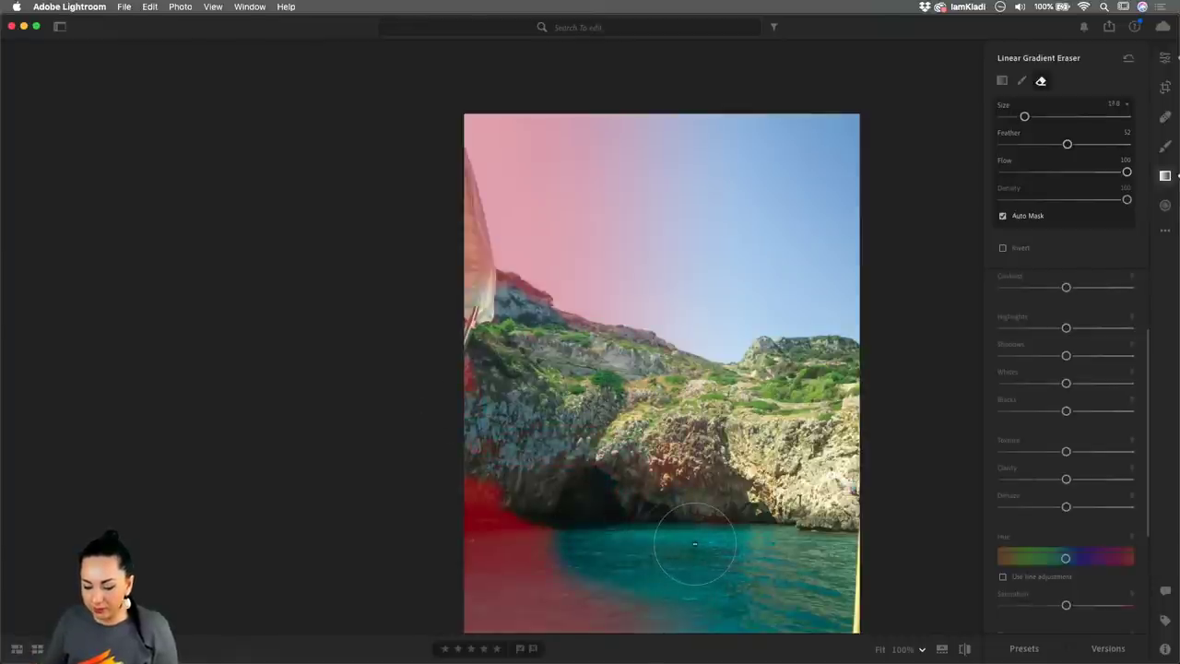
{"action": "mouse_move", "coordinate": [534, 544]}
{"action": "left_mouse_down"}
{"action": "mouse_move", "coordinate": [498, 518]}
{"action": "mouse_move", "coordinate": [553, 613]}
{"action": "mouse_move", "coordinate": [658, 612]}
{"action": "left_mouse_up"}
{"action": "mouse_move", "coordinate": [423, 519]}
{"action": "left_mouse_down"}
{"action": "mouse_move", "coordinate": [478, 420]}
{"action": "mouse_move", "coordinate": [466, 316]}
{"action": "mouse_move", "coordinate": [438, 282]}
{"action": "mouse_move", "coordinate": [448, 241]}
{"action": "mouse_move", "coordinate": [423, 165]}
{"action": "mouse_move", "coordinate": [438, 138]}
{"action": "left_mouse_up"}
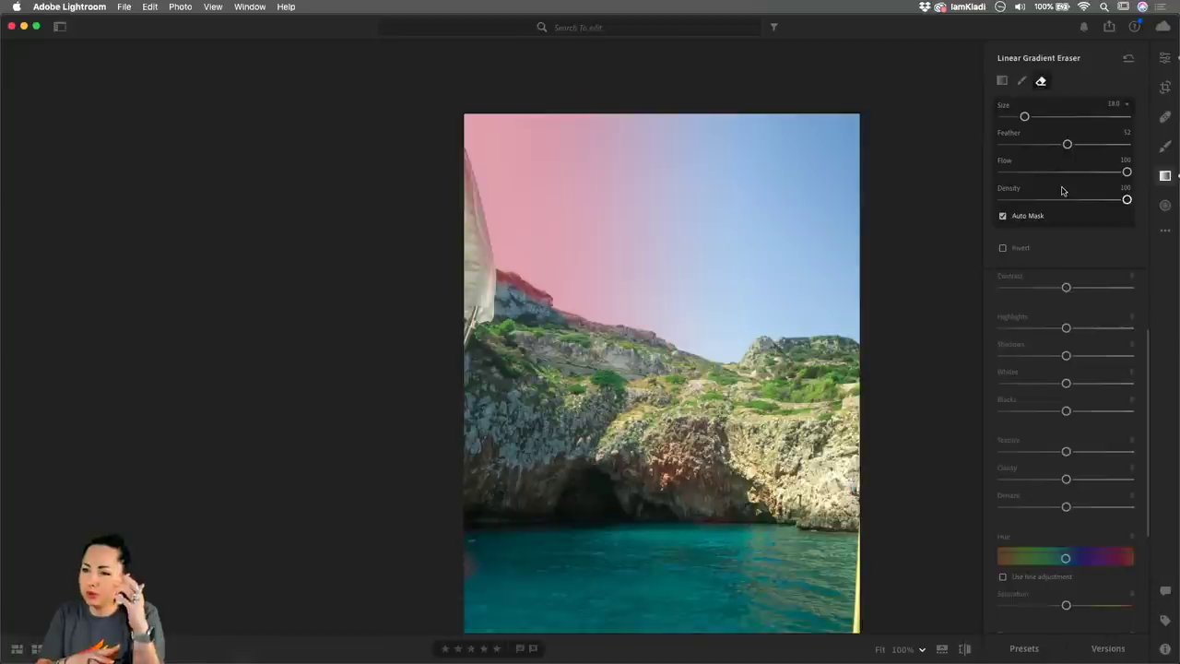
- Cycle the mask overlay with O until it is hidden, then scroll the panel up to Exposure
{"action": "key", "text": "o"}
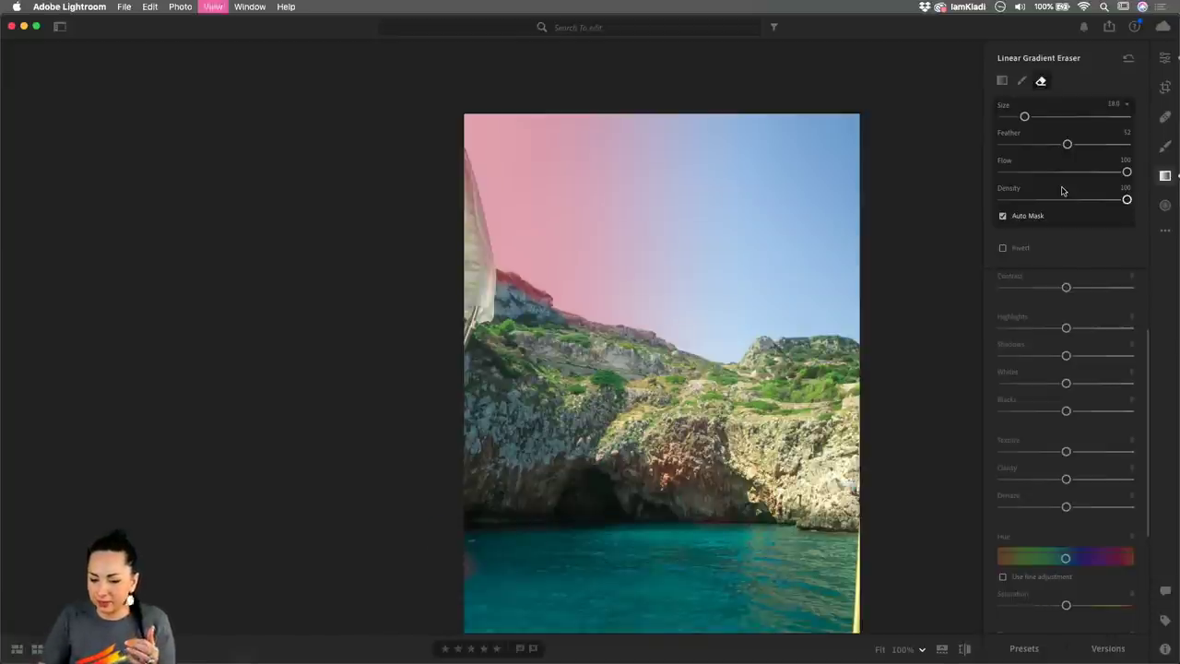
{"action": "key", "text": "o"}
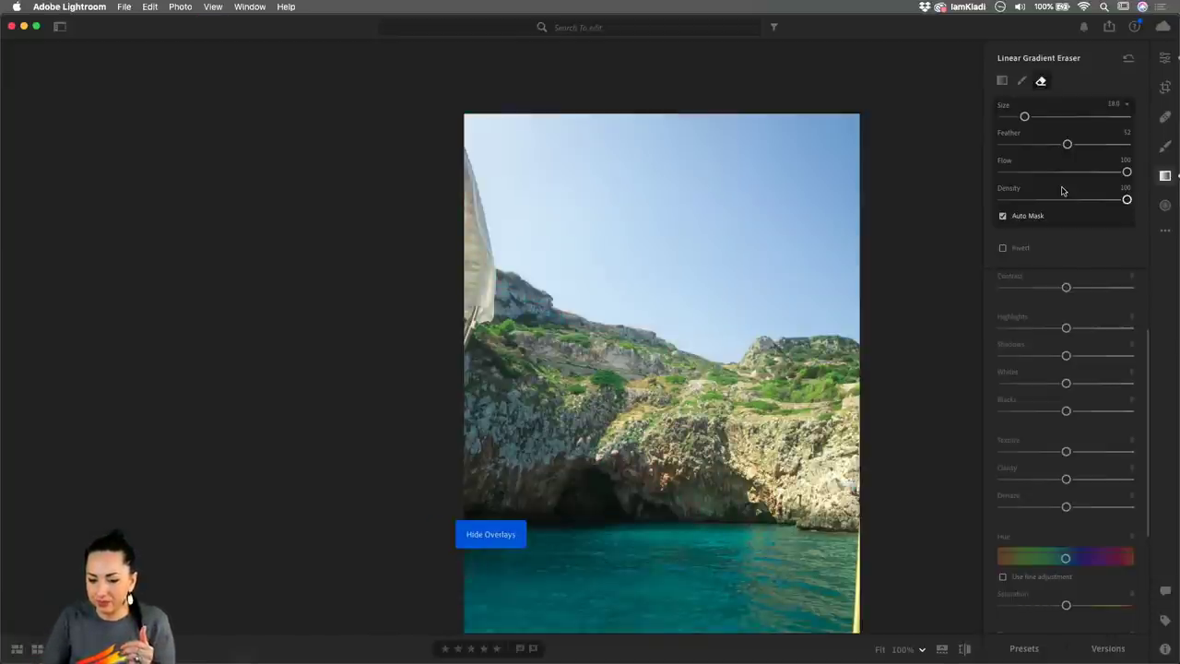
{"action": "key", "text": "o"}
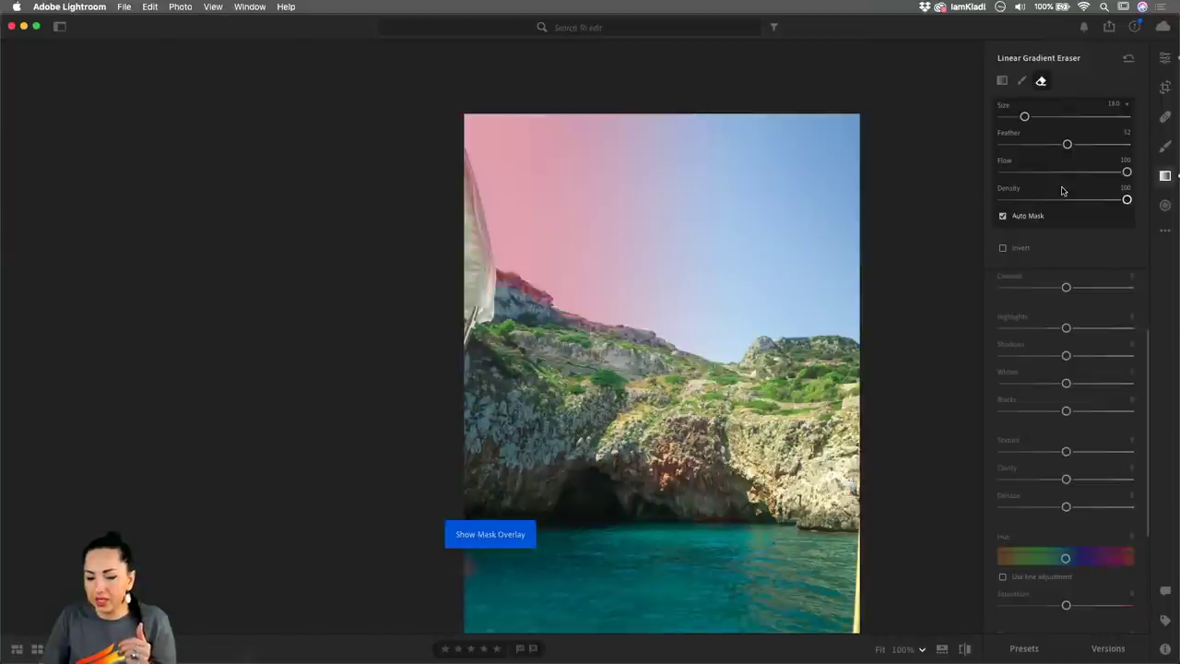
{"action": "key", "text": "o"}
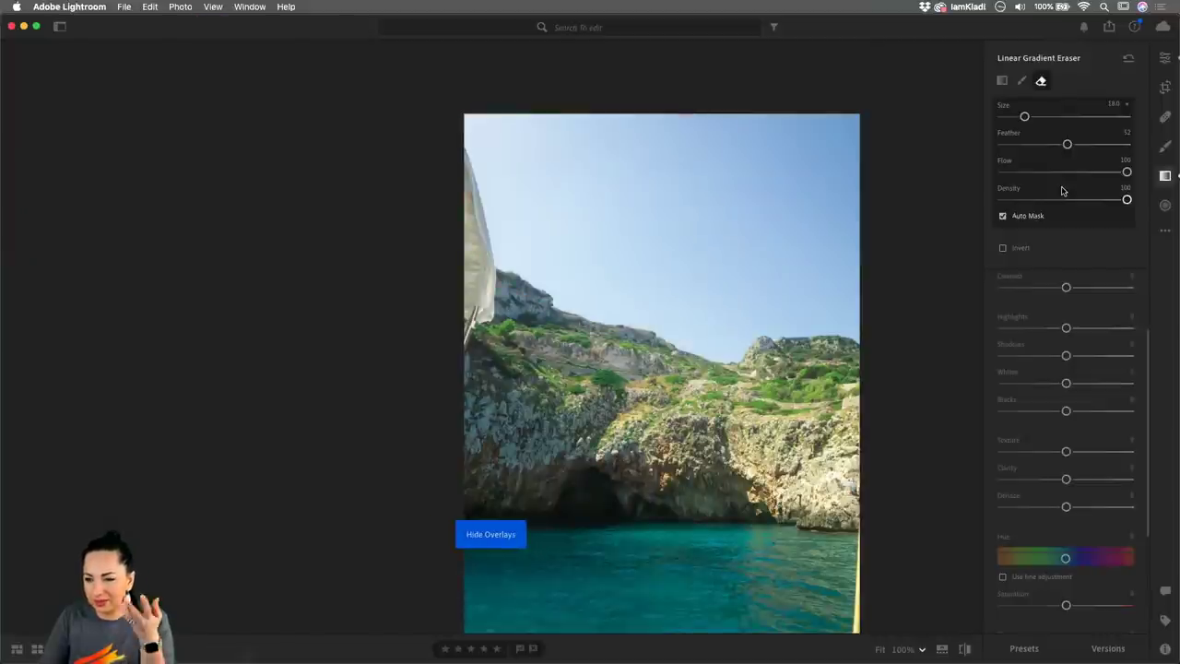
{"action": "key", "text": "h"}
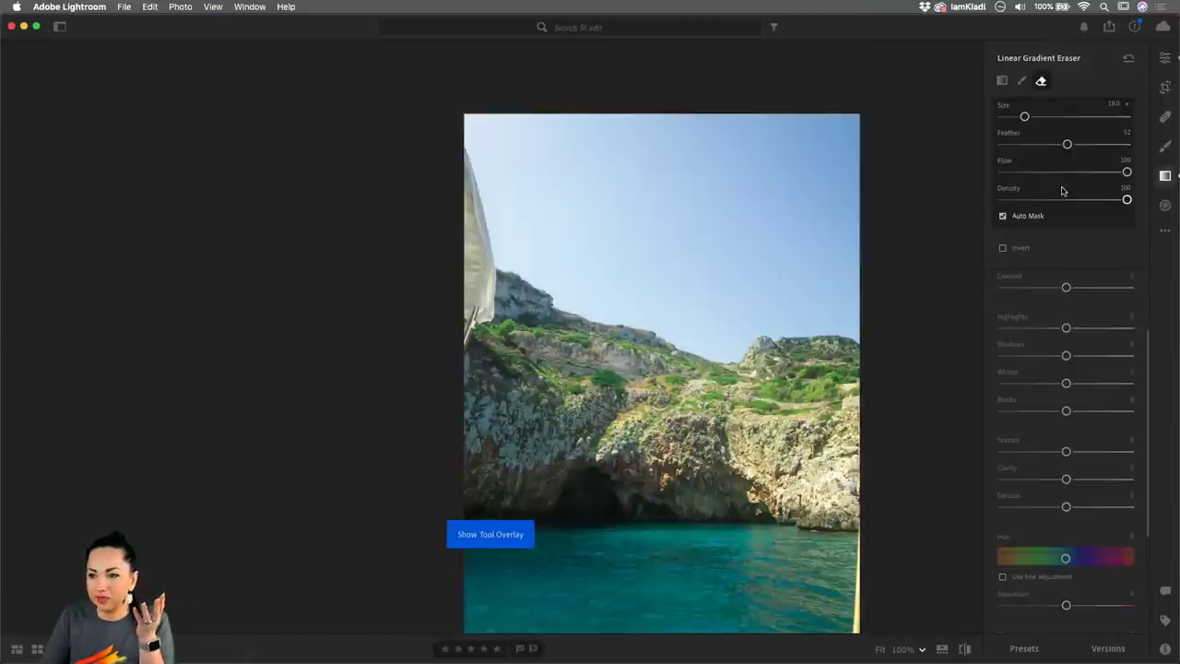
{"action": "key", "text": "o"}
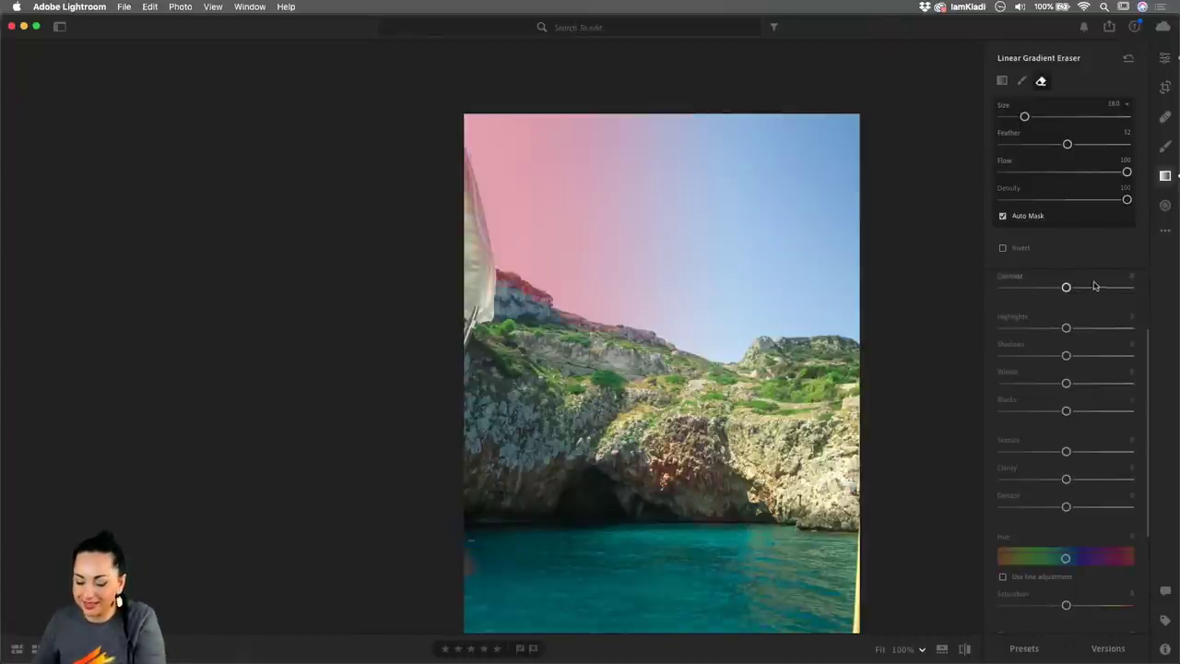
{"action": "key", "text": "o"}
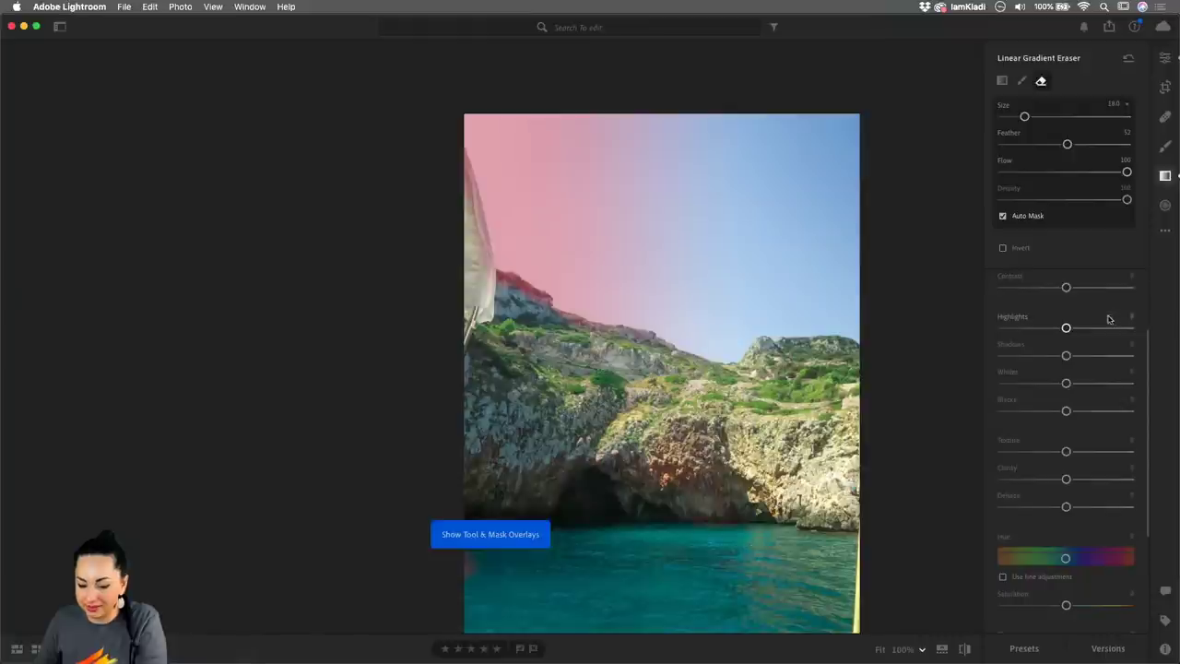
{"action": "key", "text": "o"}
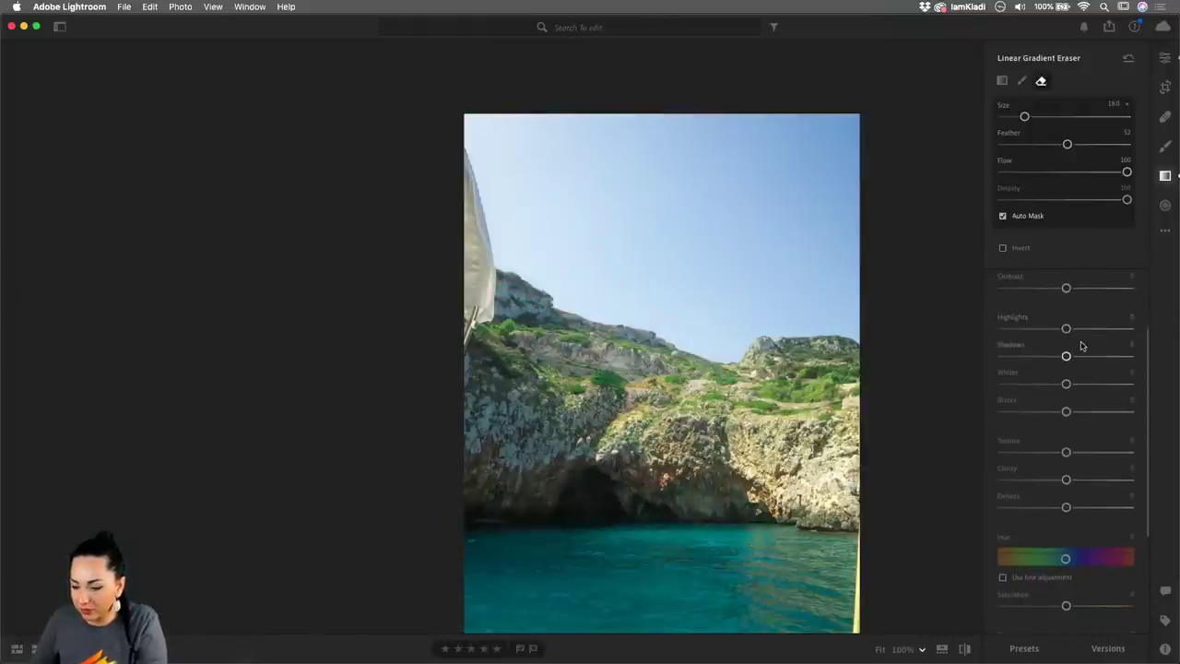
{"action": "scroll", "coordinate": [1079, 350], "scroll_direction": "up", "scroll_amount": 3}
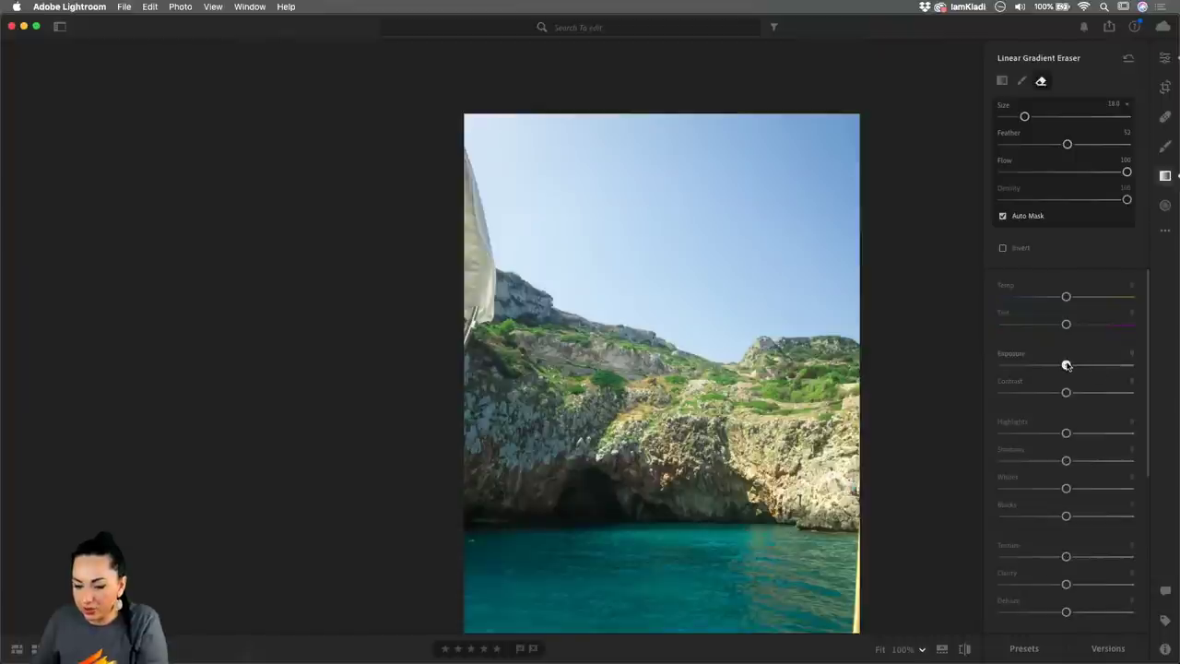
- Lower the left-sky gradient mask's Exposure to about −0.84
{"action": "left_click_drag", "start_coordinate": [1067, 365], "coordinate": [1048, 365]}
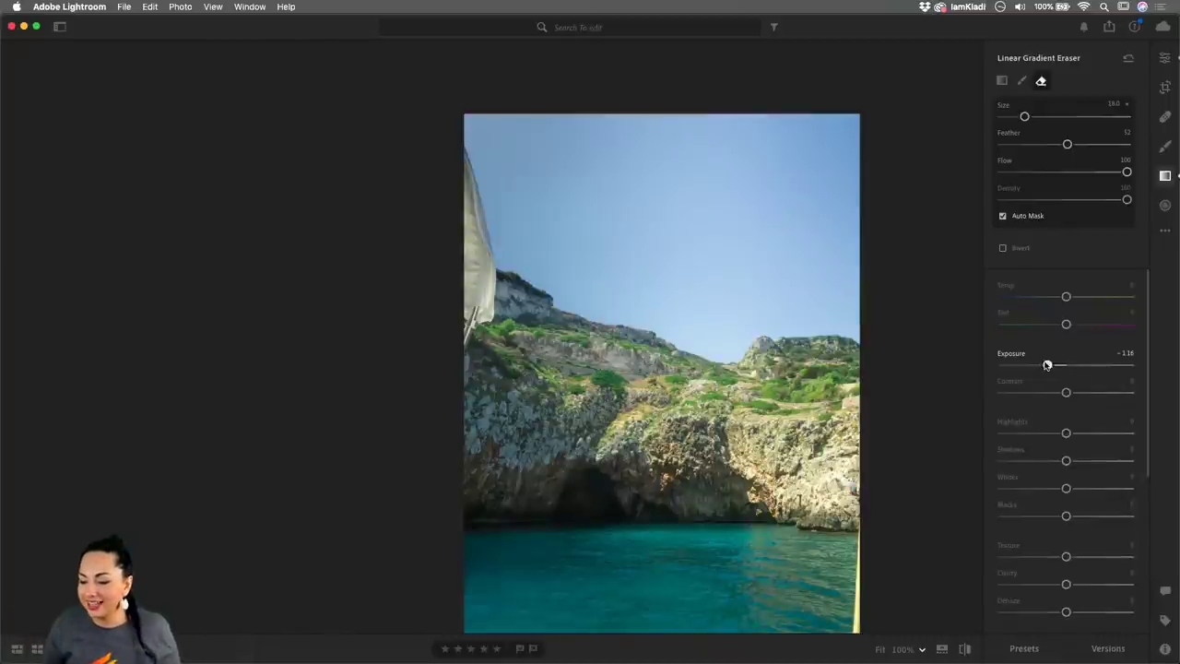
{"action": "left_click_drag", "start_coordinate": [1048, 365], "coordinate": [1100, 371]}
{"action": "left_click_drag", "start_coordinate": [1097, 369], "coordinate": [1051, 374]}
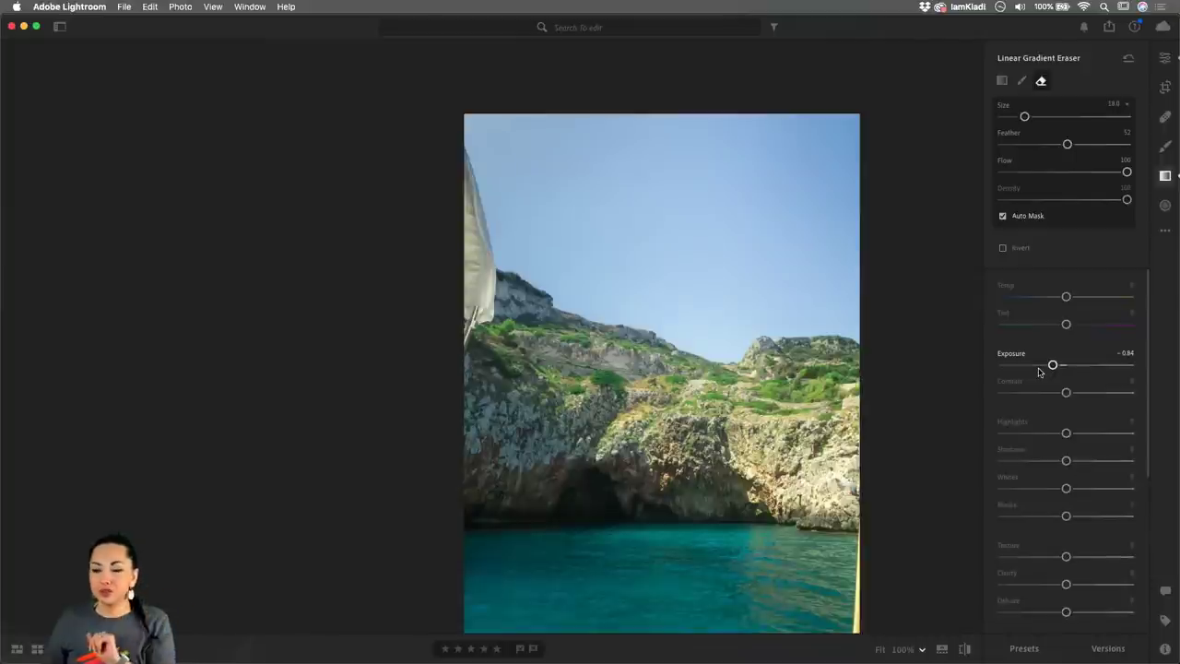
- Return to the main Edit panel, compare before/after with Show Original, and collapse Color
{"action": "left_click", "coordinate": [1164, 59]}
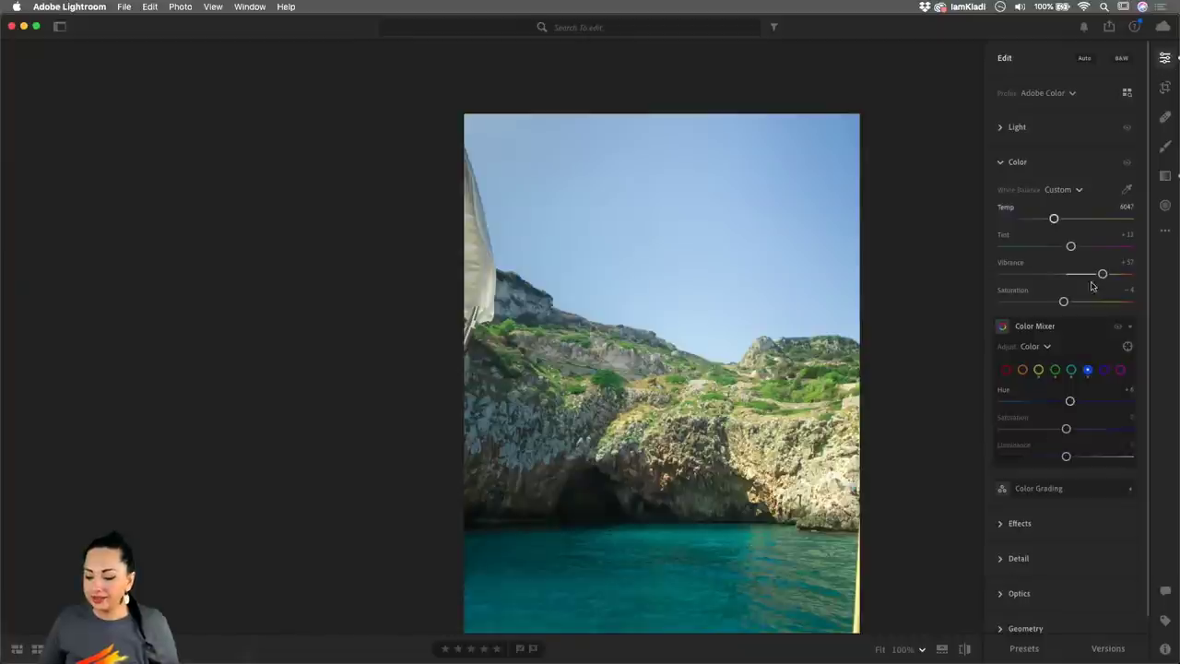
{"action": "left_click", "coordinate": [964, 650]}
{"action": "left_click", "coordinate": [964, 650]}
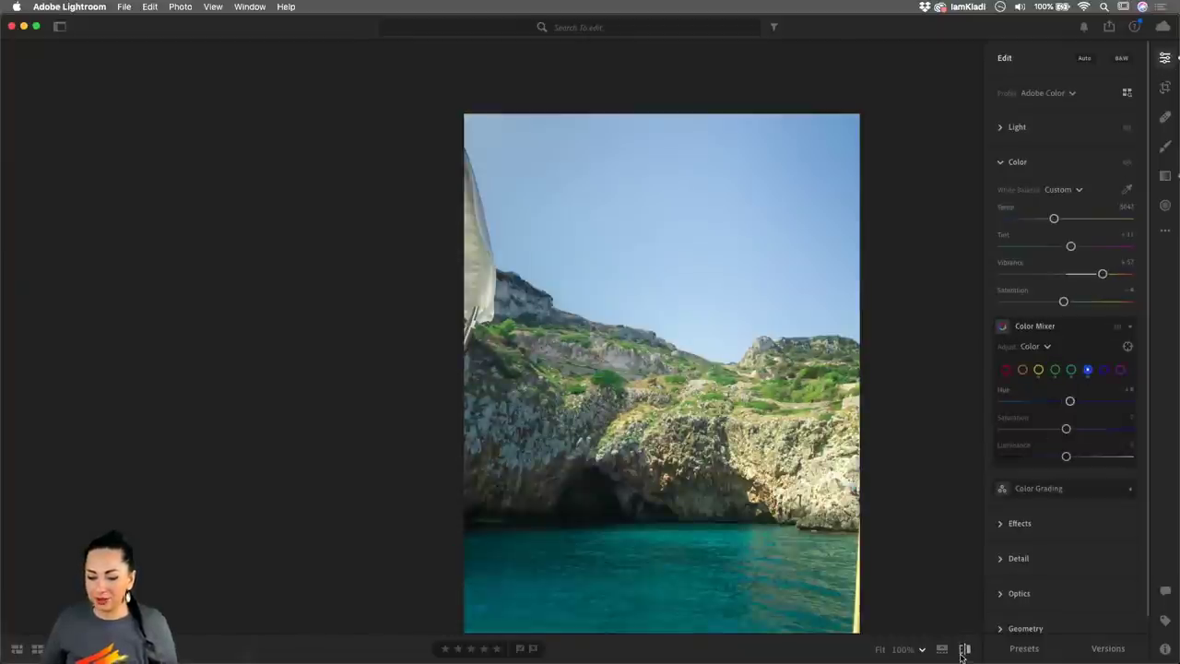
{"action": "left_click", "coordinate": [964, 649]}
{"action": "left_click", "coordinate": [964, 650]}
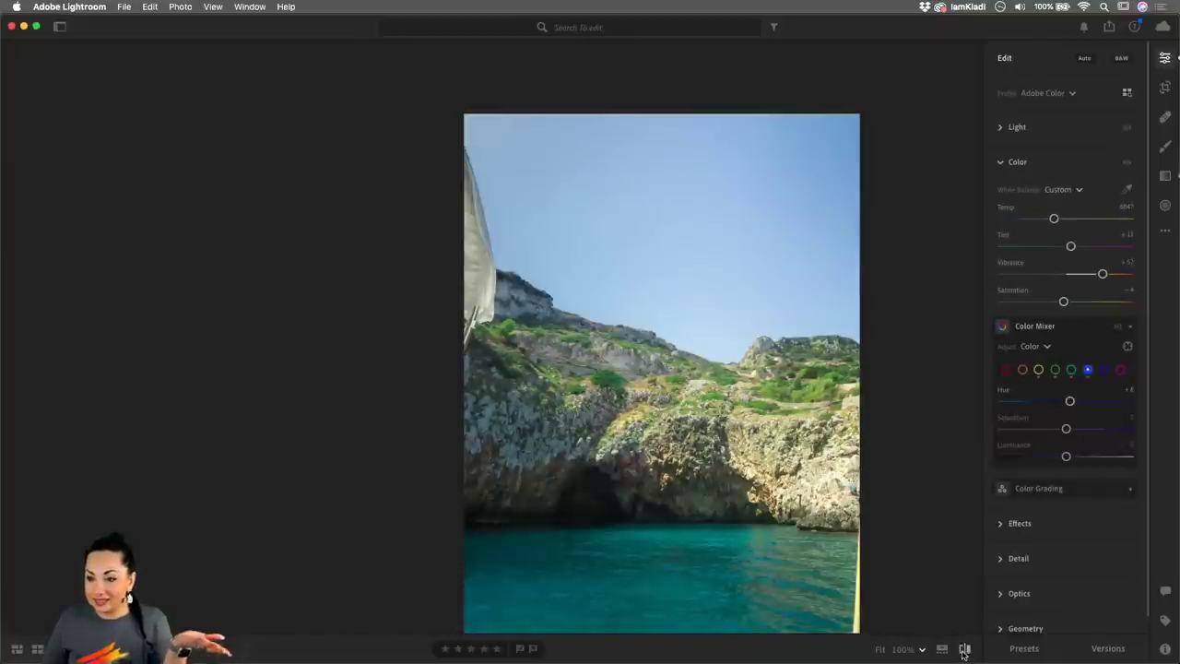
{"action": "left_click", "coordinate": [964, 650]}
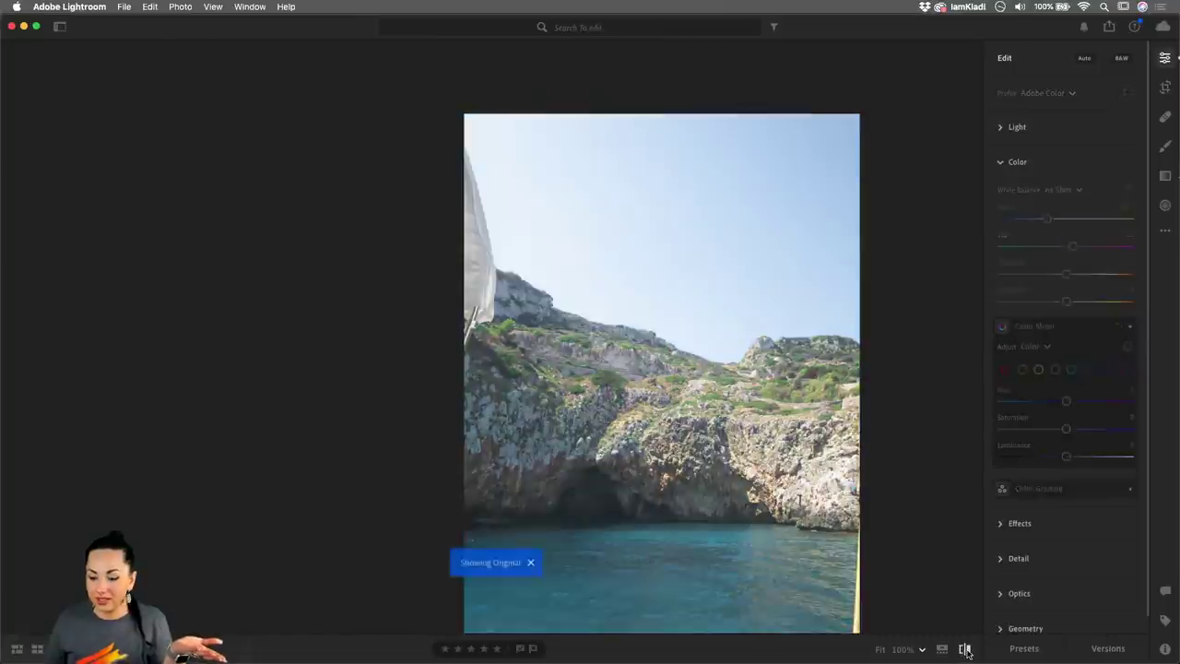
{"action": "left_click", "coordinate": [964, 650]}
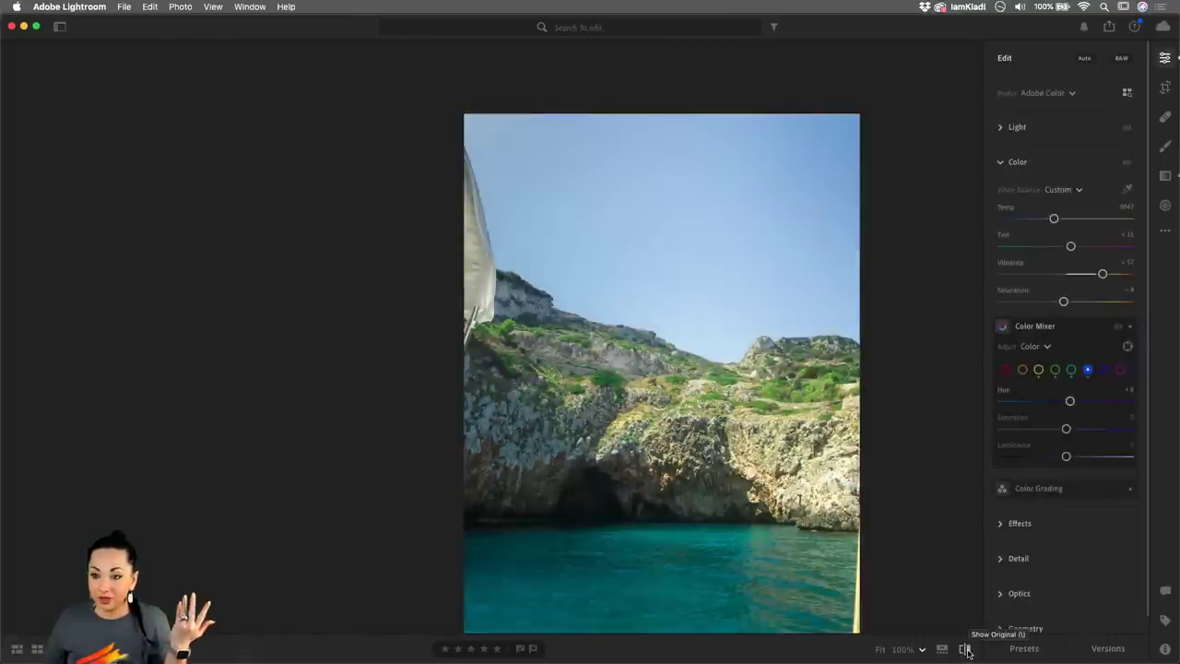
{"action": "left_click", "coordinate": [964, 650]}
{"action": "left_click", "coordinate": [965, 649]}
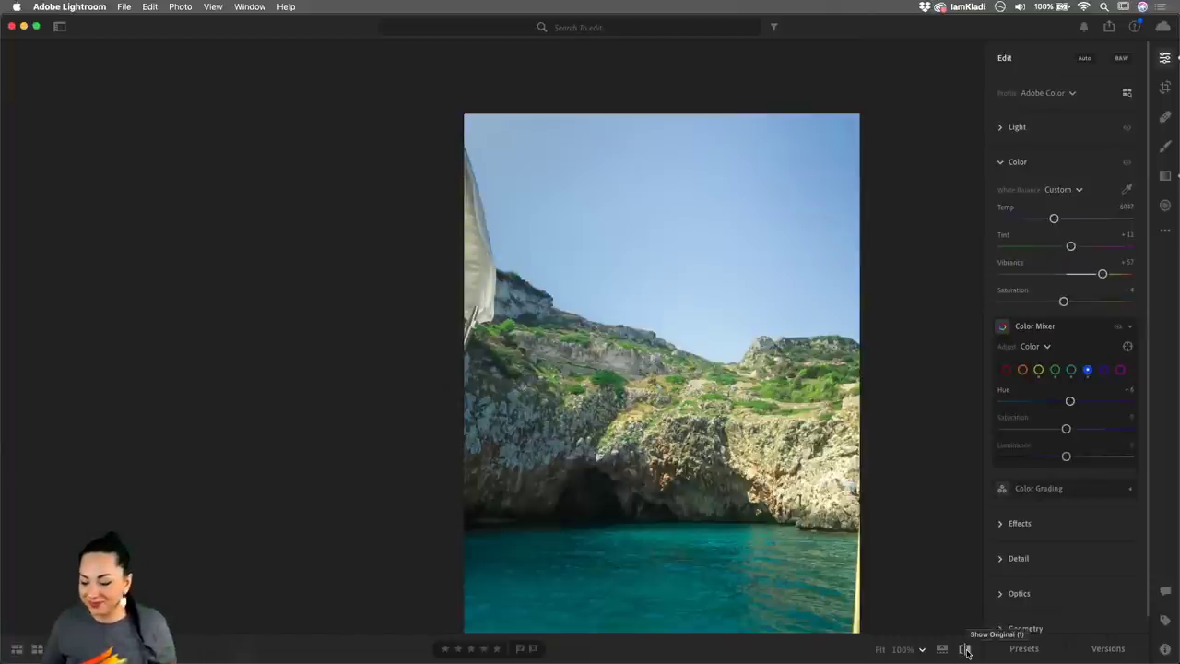
{"action": "left_click", "coordinate": [1003, 163]}
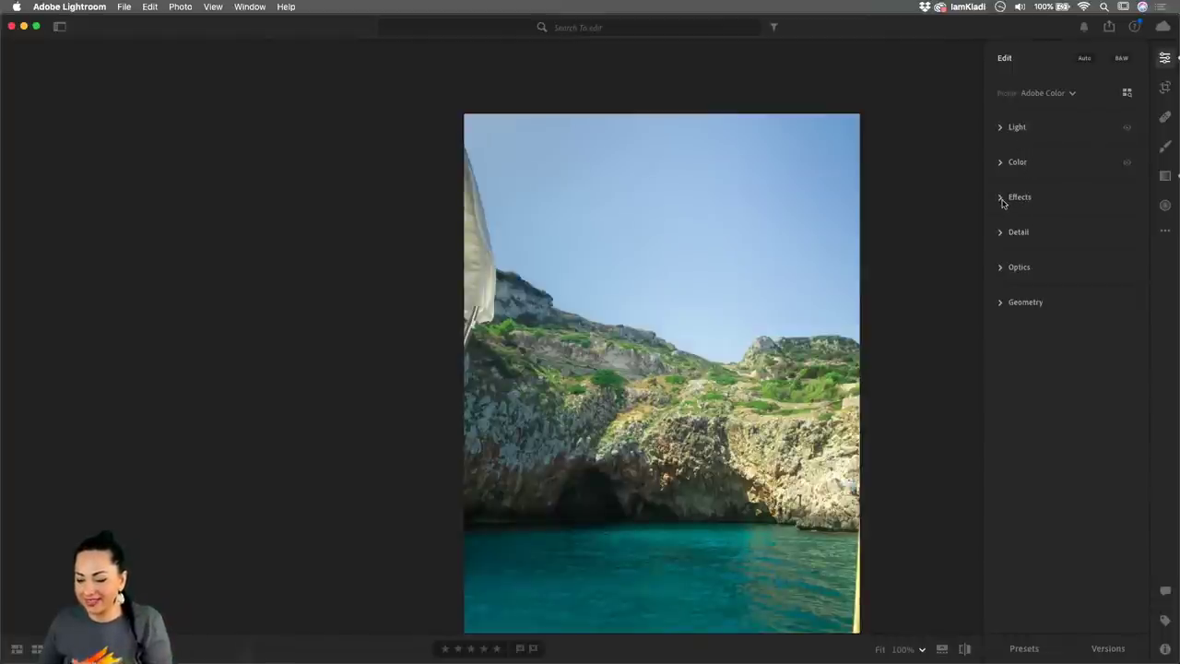
- In Effects, raise Clarity to +18 and add initial Texture, Vignette and Grain, viewing at 100%
{"action": "left_click", "coordinate": [1002, 201]}
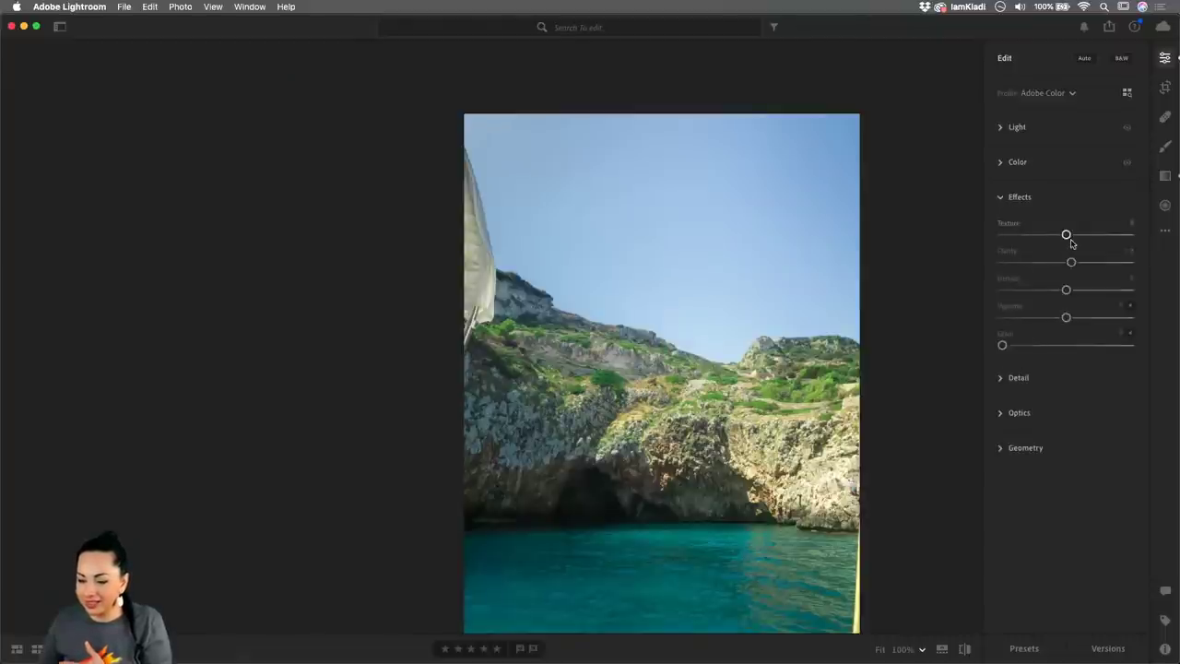
{"action": "left_click_drag", "start_coordinate": [1067, 236], "coordinate": [1091, 245]}
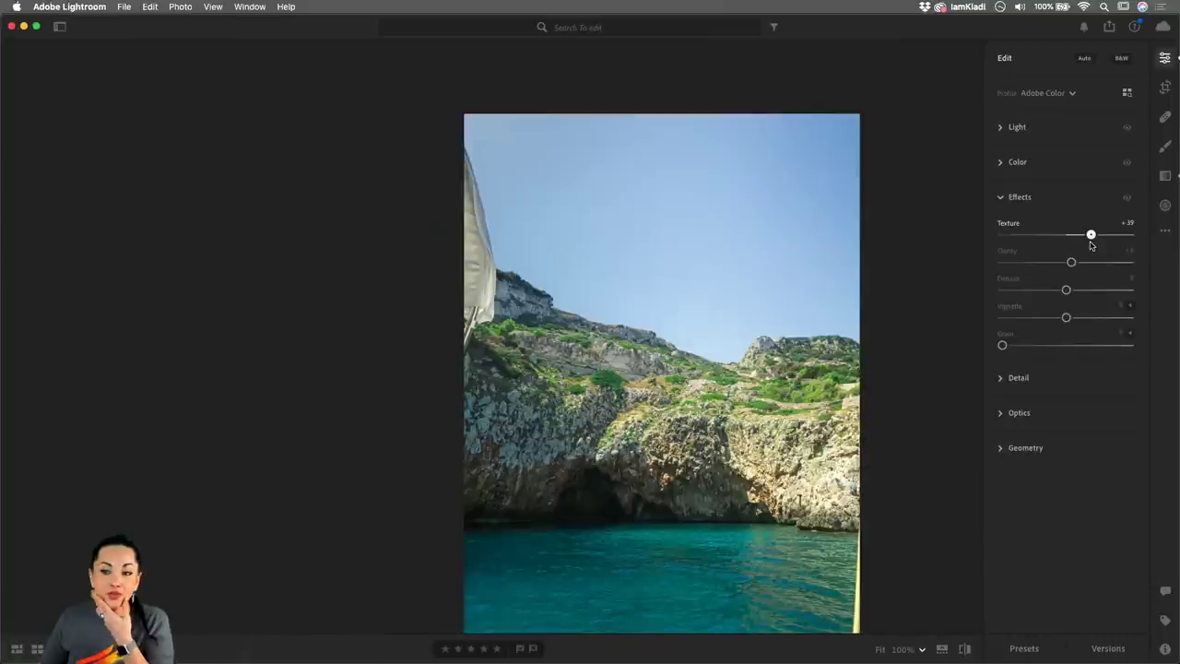
{"action": "mouse_move", "coordinate": [1091, 244]}
{"action": "left_mouse_down"}
{"action": "mouse_move", "coordinate": [1045, 243]}
{"action": "mouse_move", "coordinate": [1080, 241]}
{"action": "left_mouse_up"}
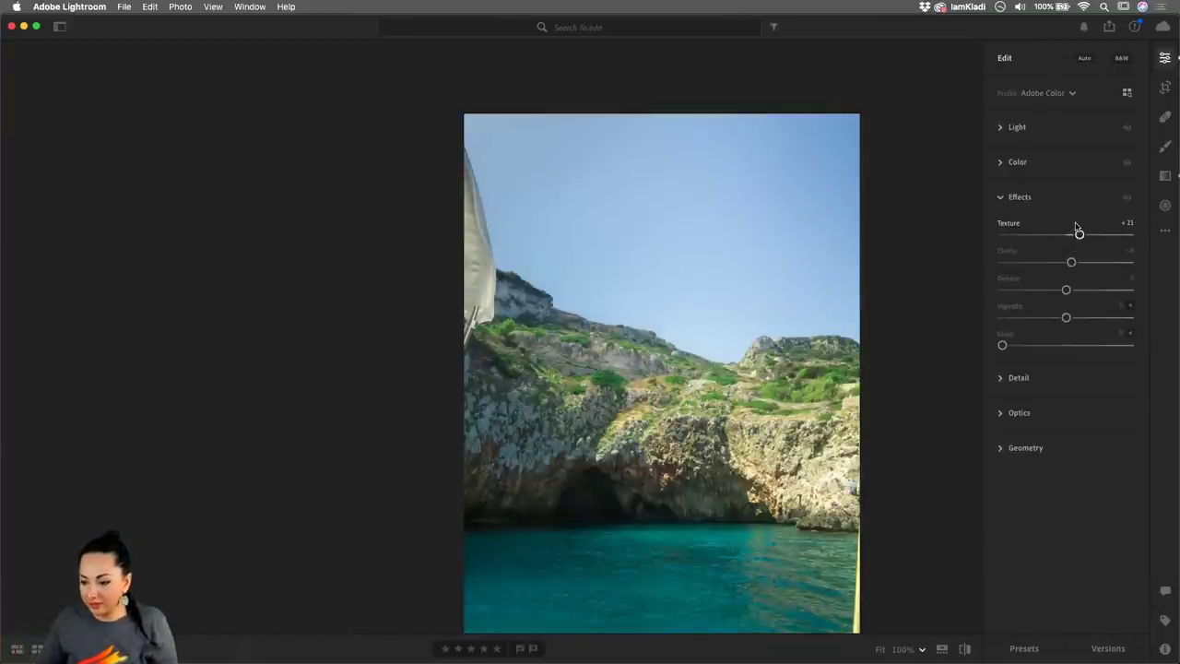
{"action": "left_click_drag", "start_coordinate": [1070, 262], "coordinate": [1061, 319]}
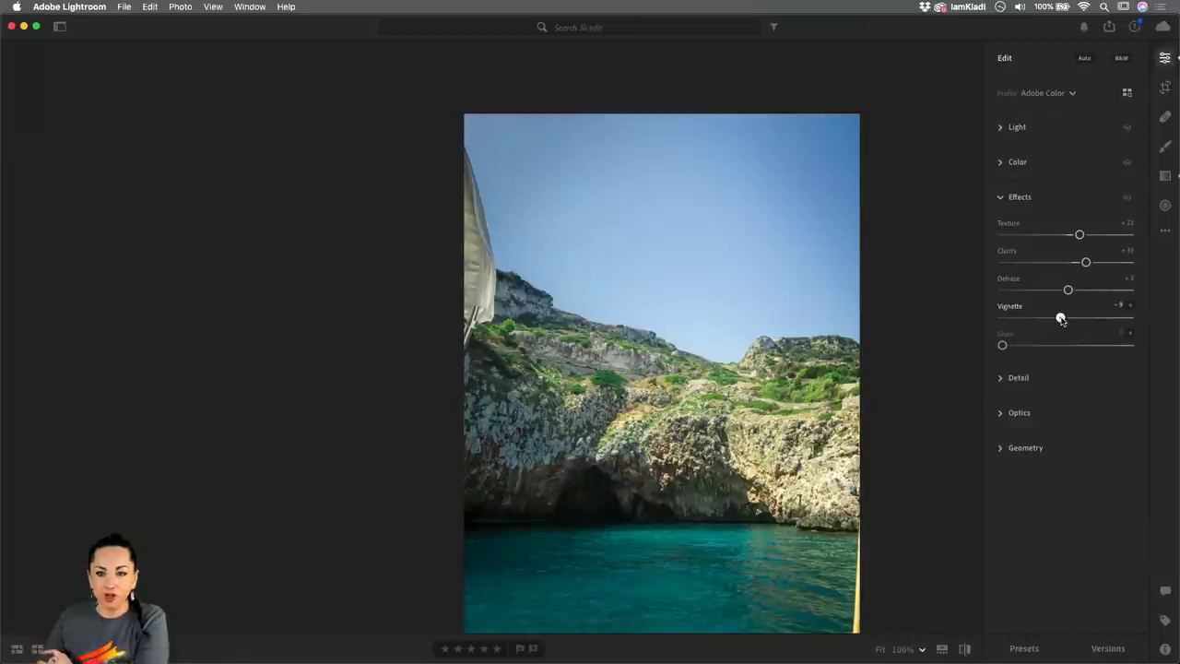
{"action": "left_click_drag", "start_coordinate": [1061, 319], "coordinate": [1062, 318]}
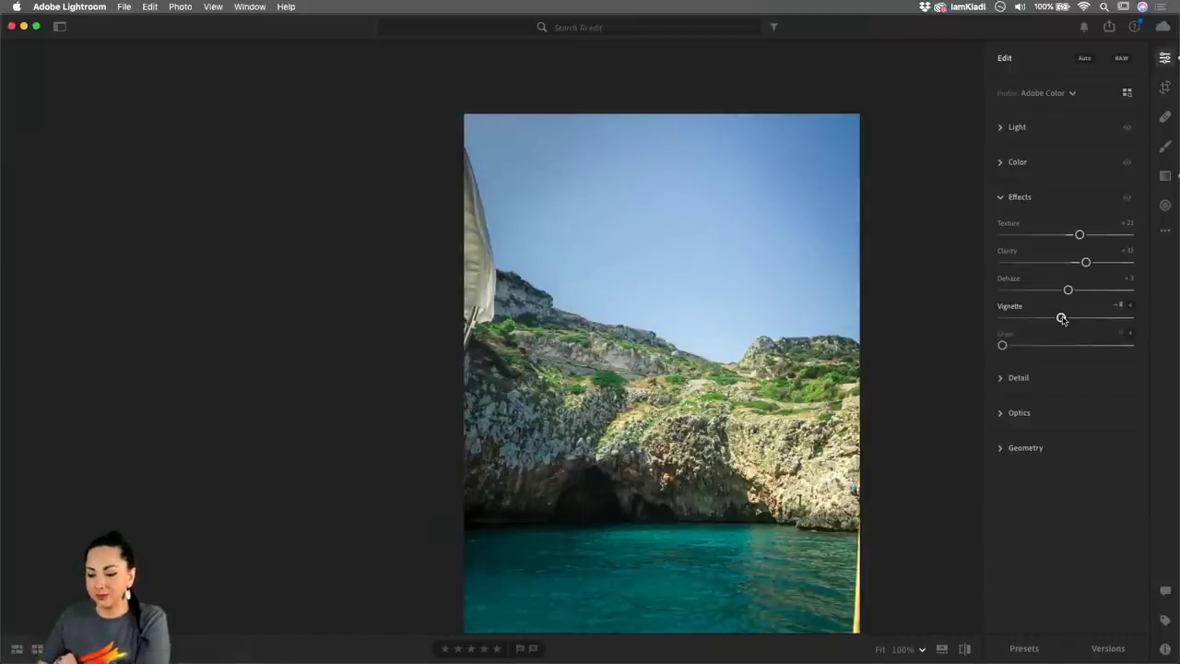
{"action": "left_click_drag", "start_coordinate": [1002, 346], "coordinate": [1017, 354]}
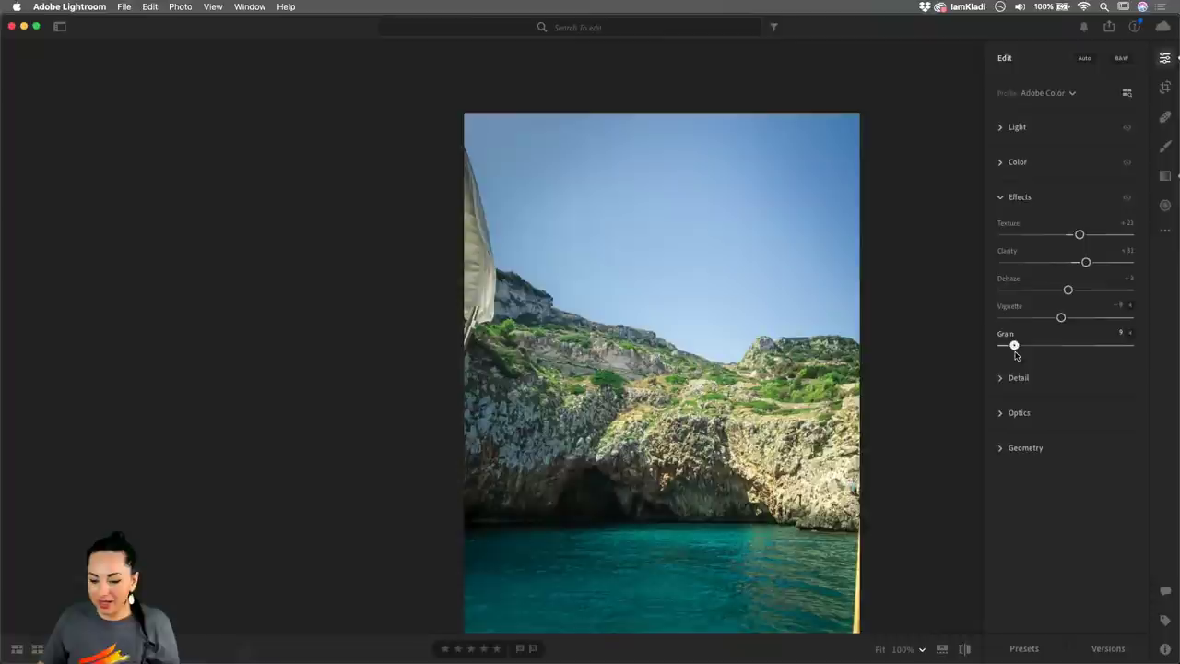
{"action": "left_click", "coordinate": [797, 299]}
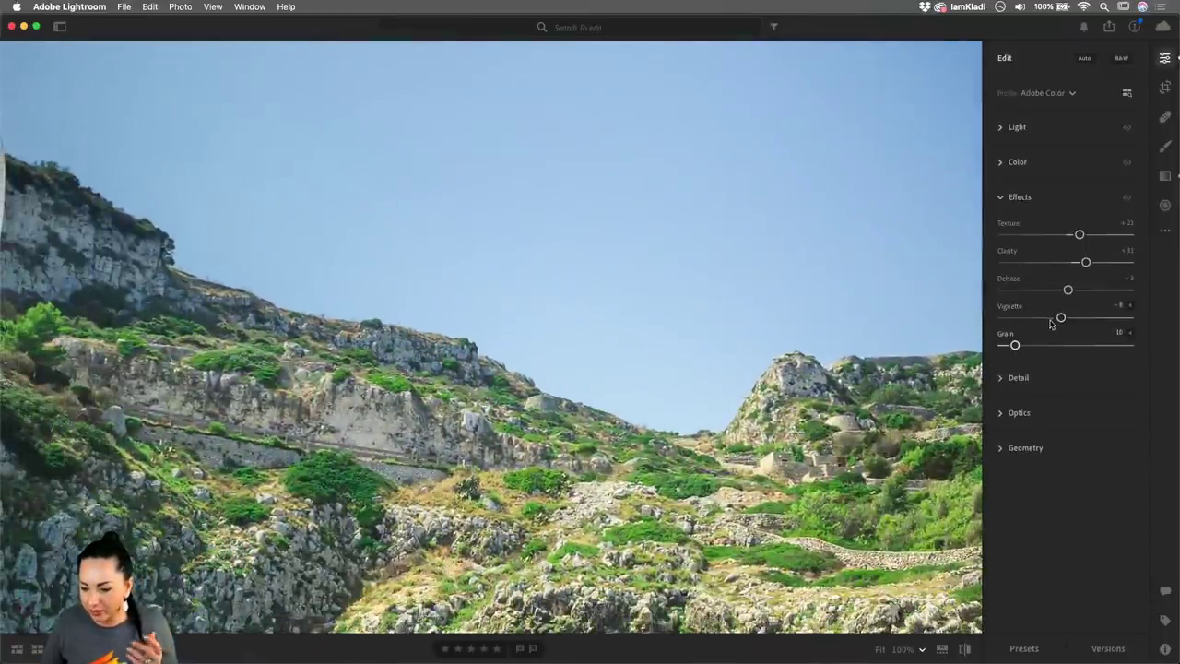
- Refine Texture to −29, Vignette to −28 and Grain to 10, then return to Fit view
{"action": "left_click_drag", "start_coordinate": [1080, 234], "coordinate": [1077, 234]}
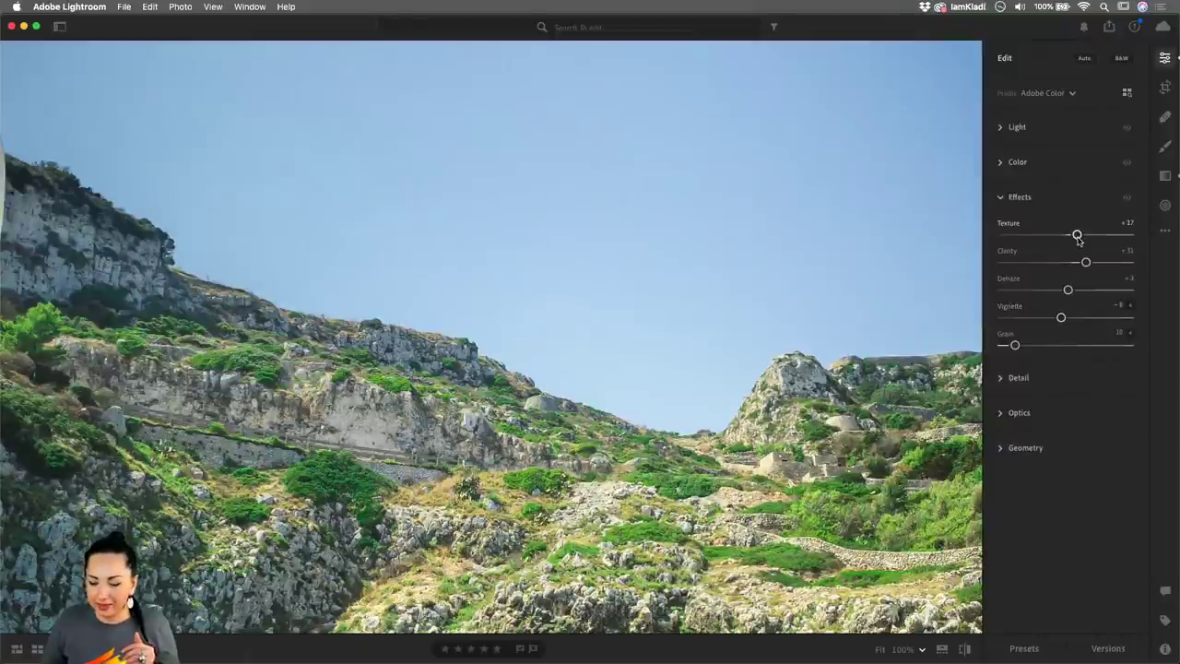
{"action": "left_click_drag", "start_coordinate": [1060, 316], "coordinate": [1002, 348]}
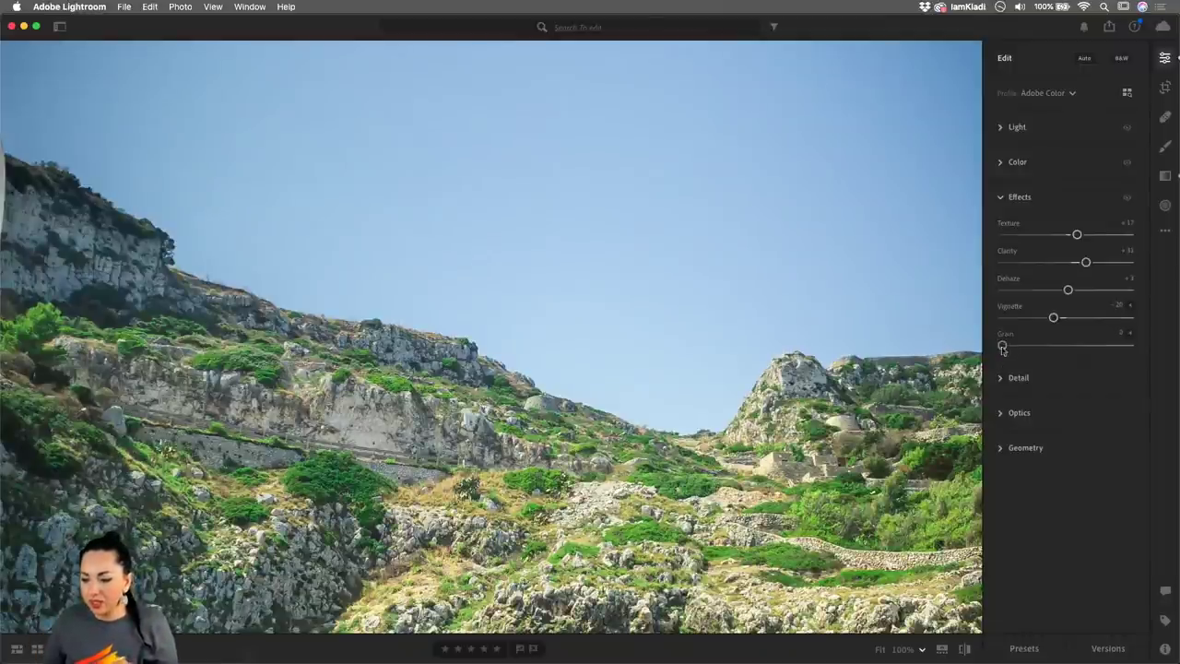
{"action": "left_click_drag", "start_coordinate": [1076, 236], "coordinate": [1045, 239]}
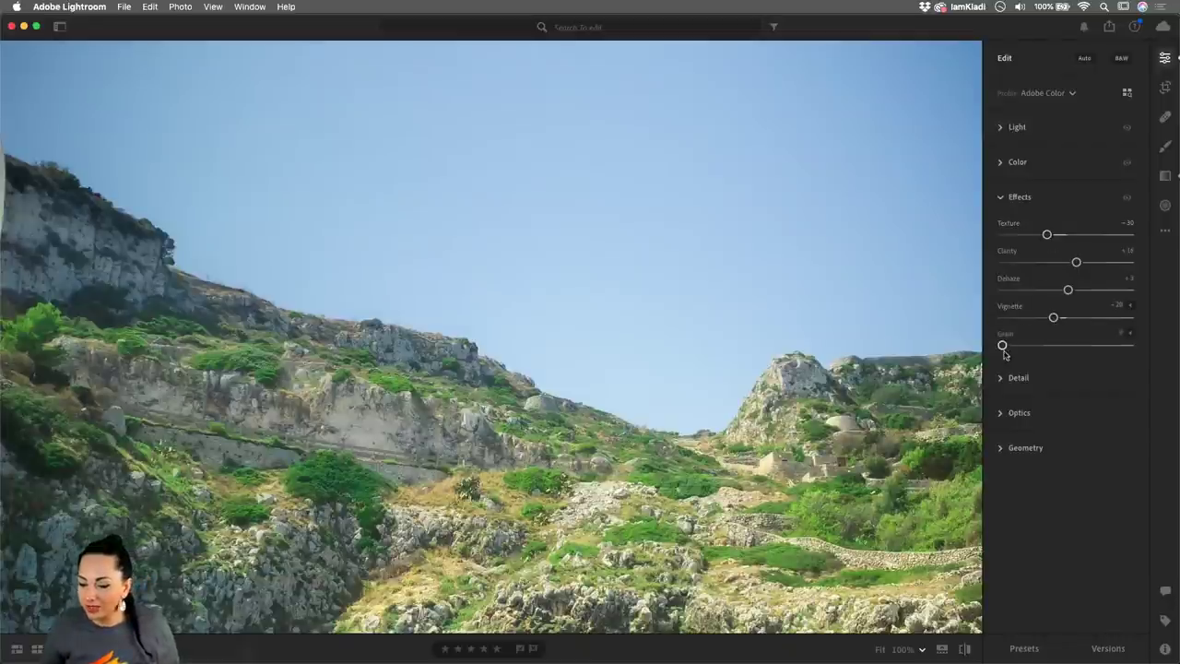
{"action": "left_click_drag", "start_coordinate": [1002, 344], "coordinate": [1020, 345]}
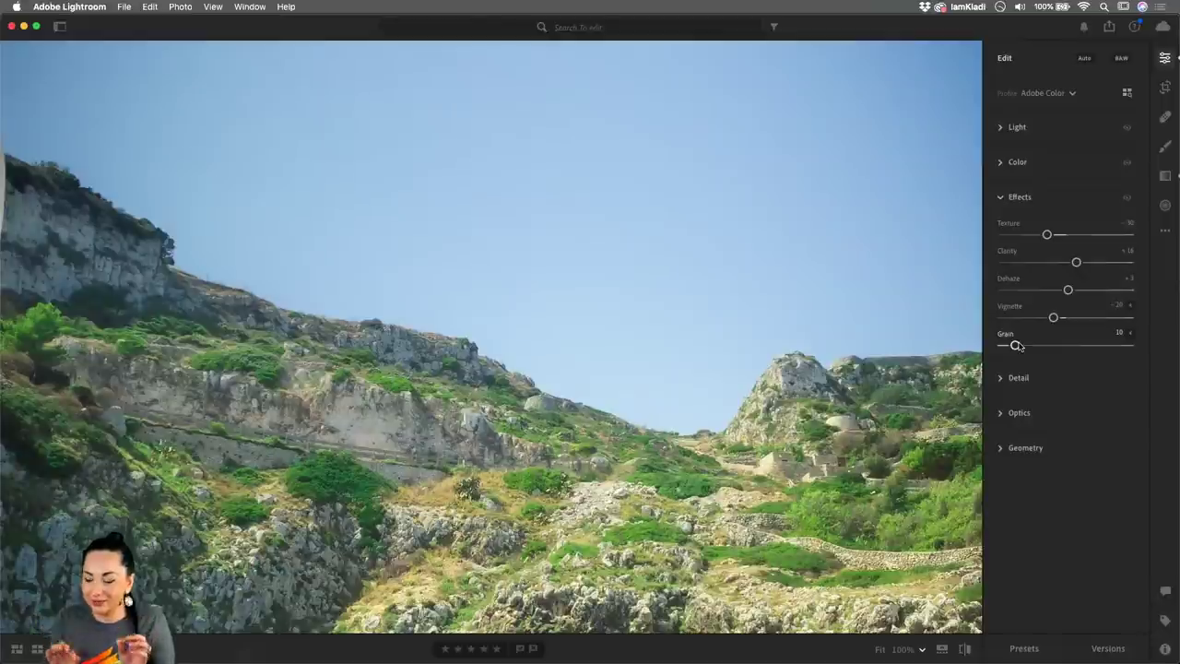
{"action": "left_click_drag", "start_coordinate": [1042, 235], "coordinate": [1046, 234]}
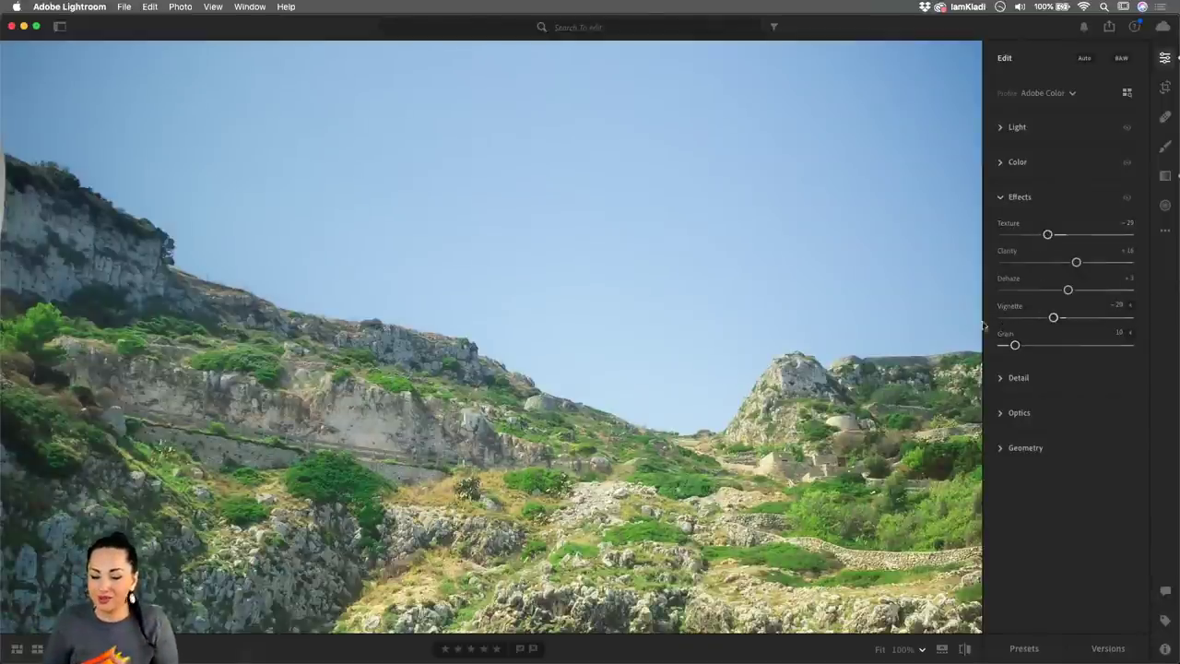
{"action": "left_click", "coordinate": [666, 382]}
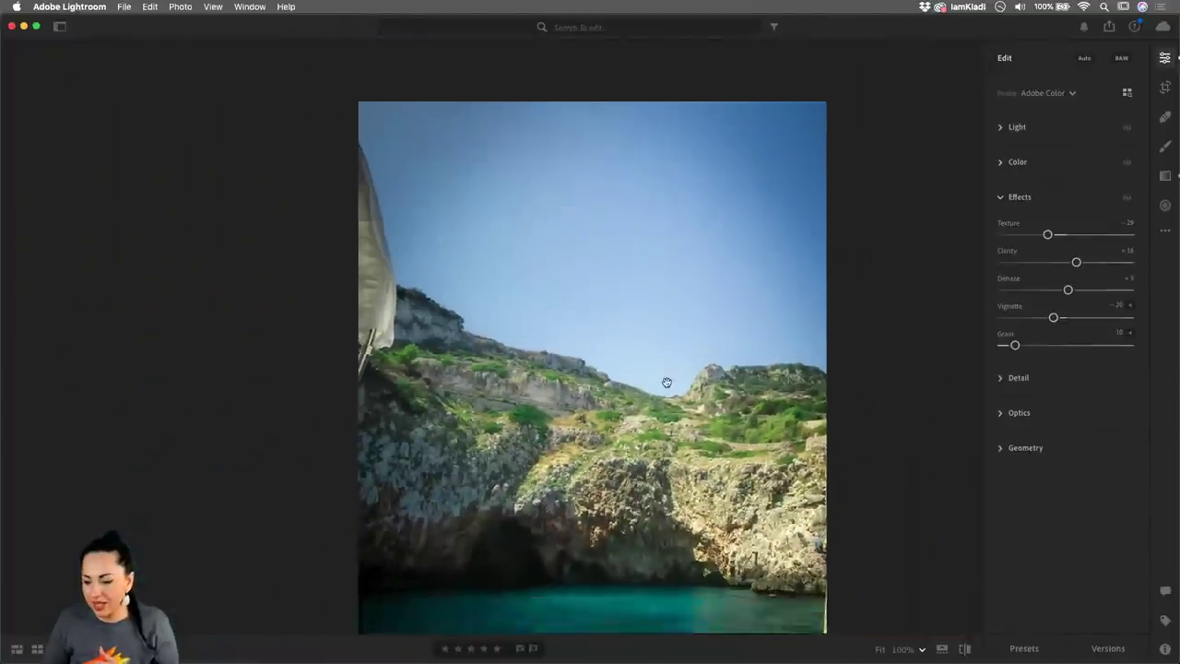
- Weaken the Vignette toward zero and open the My Photos albums sidebar
{"action": "left_click_drag", "start_coordinate": [1053, 318], "coordinate": [1064, 318]}
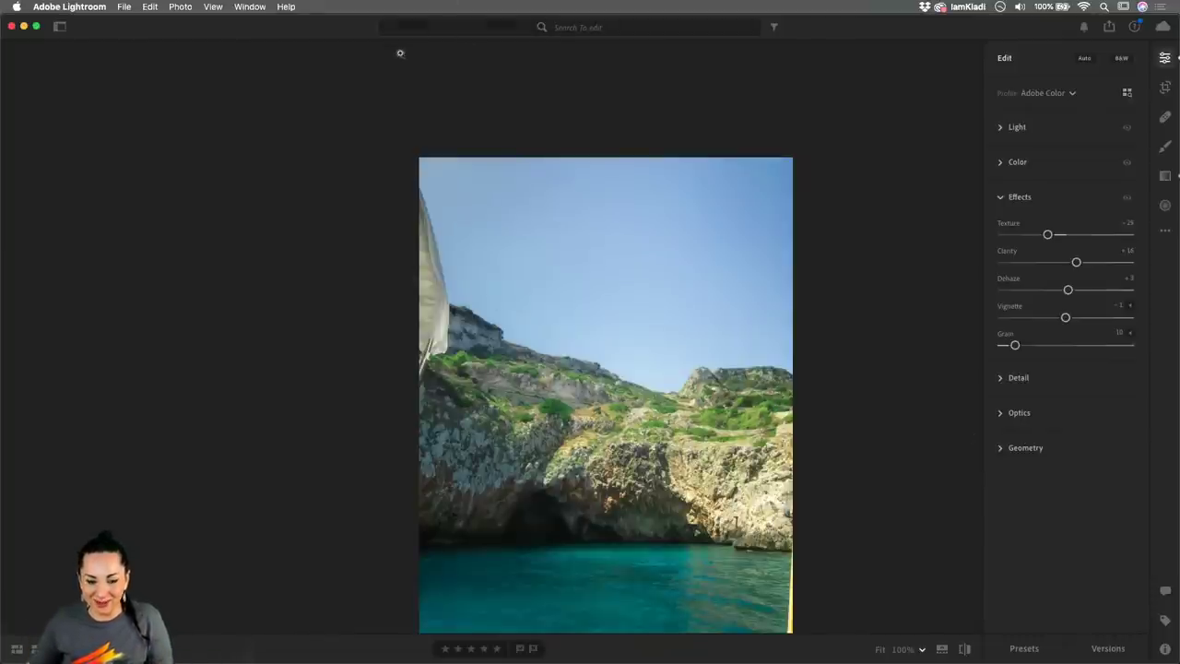
{"action": "left_click", "coordinate": [59, 26]}
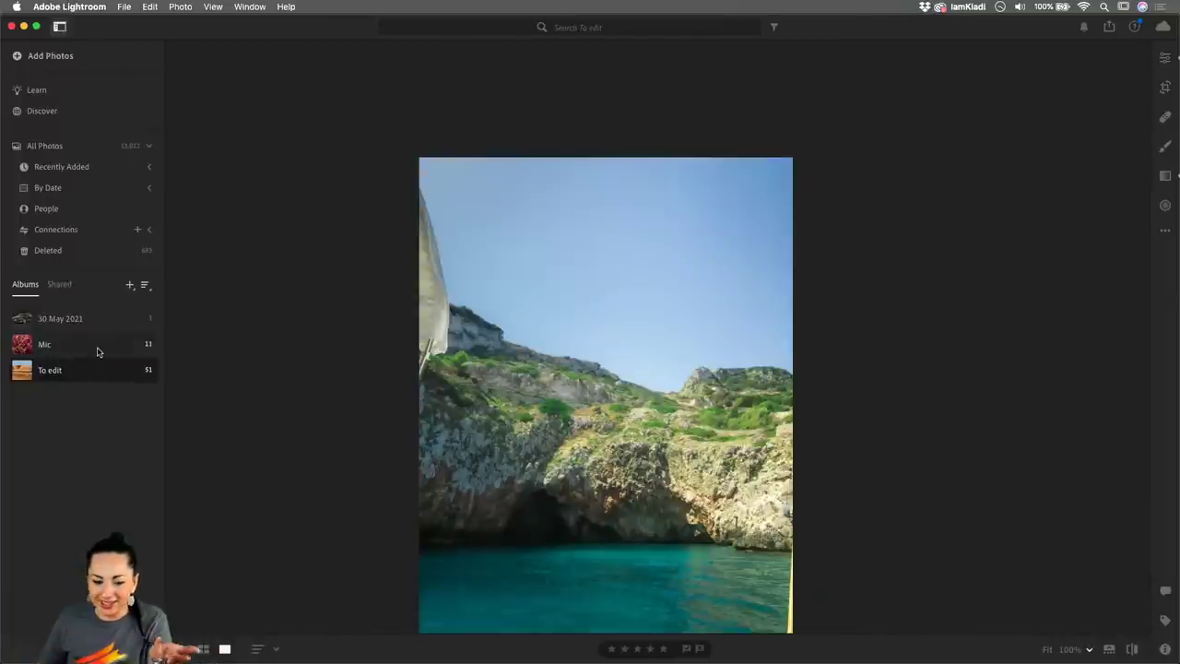
- Open the Mic album and show its 11 microgreens photos as a thumbnail grid
{"action": "left_click", "coordinate": [97, 351]}
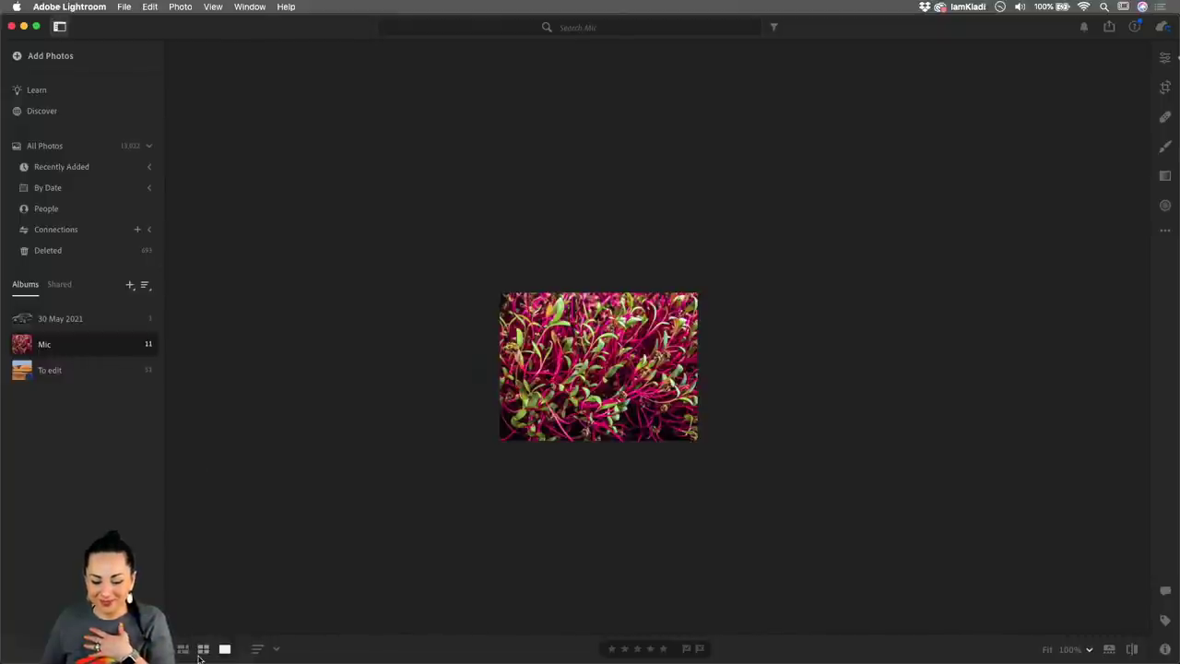
{"action": "left_click", "coordinate": [202, 650]}
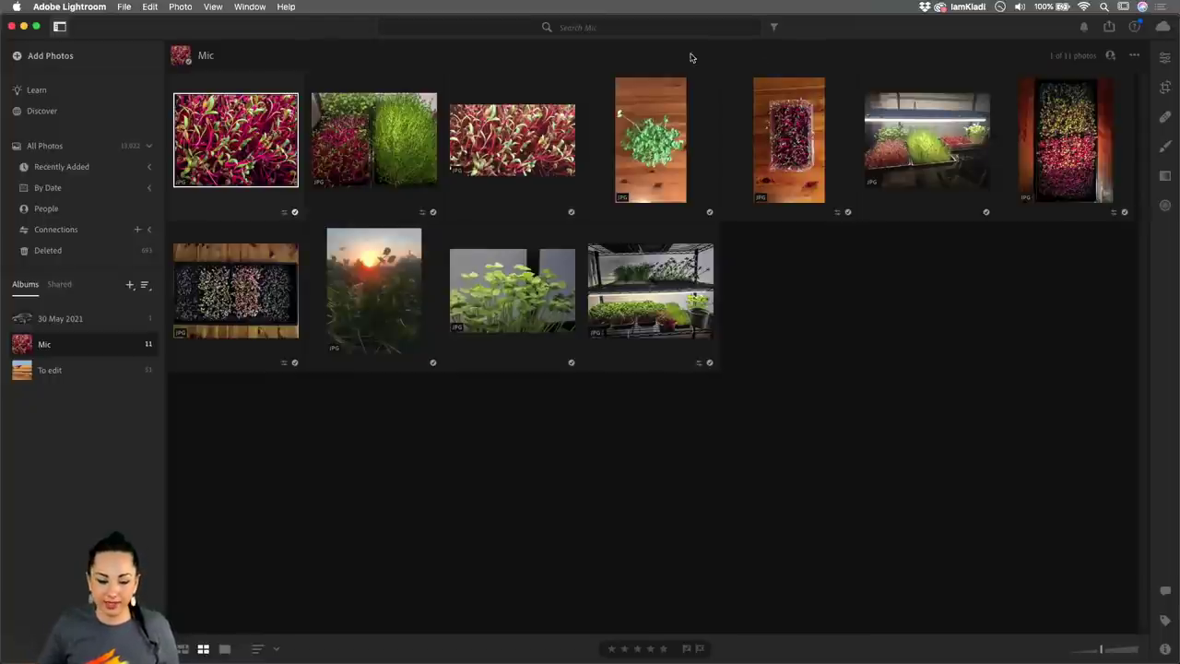
- Open the To edit album and scroll down through its 51-photo grid
{"action": "left_click", "coordinate": [104, 368]}
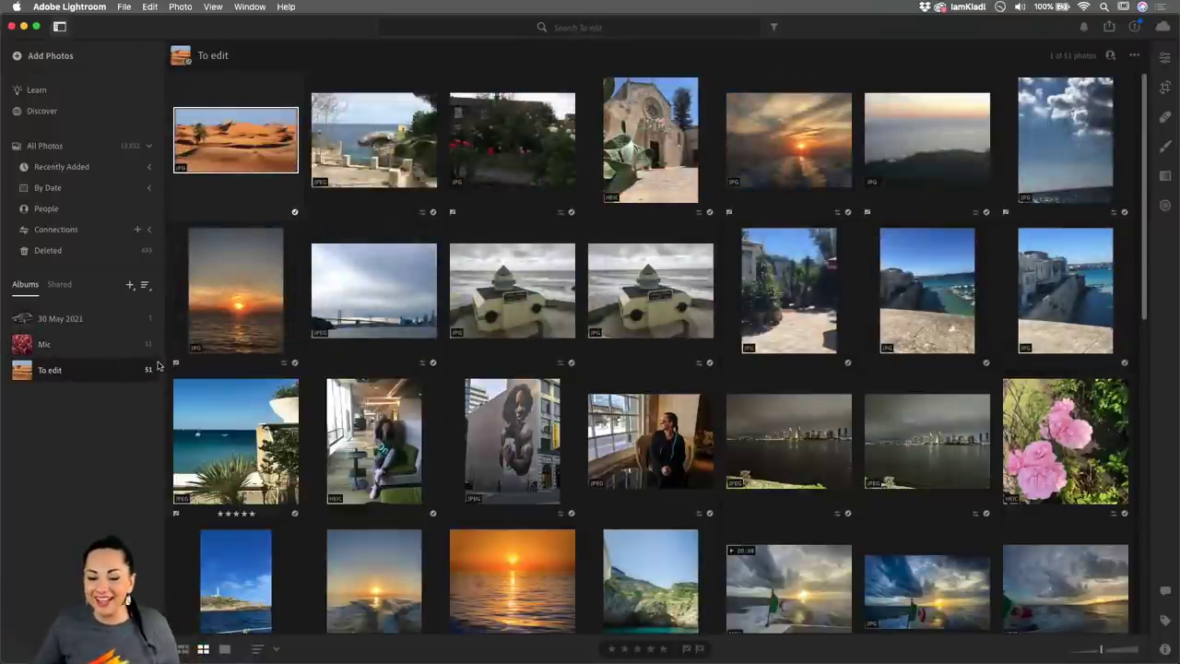
{"action": "scroll", "coordinate": [651, 327], "scroll_direction": "down", "scroll_amount": 1}
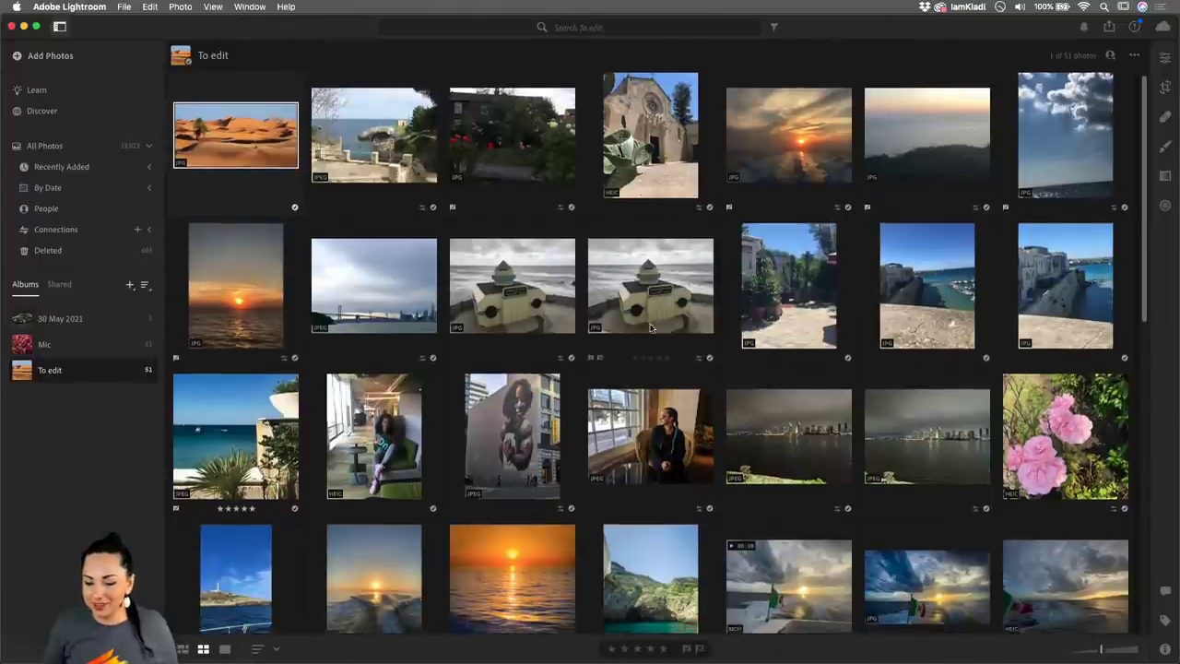
{"action": "scroll", "coordinate": [651, 332], "scroll_direction": "down", "scroll_amount": 5}
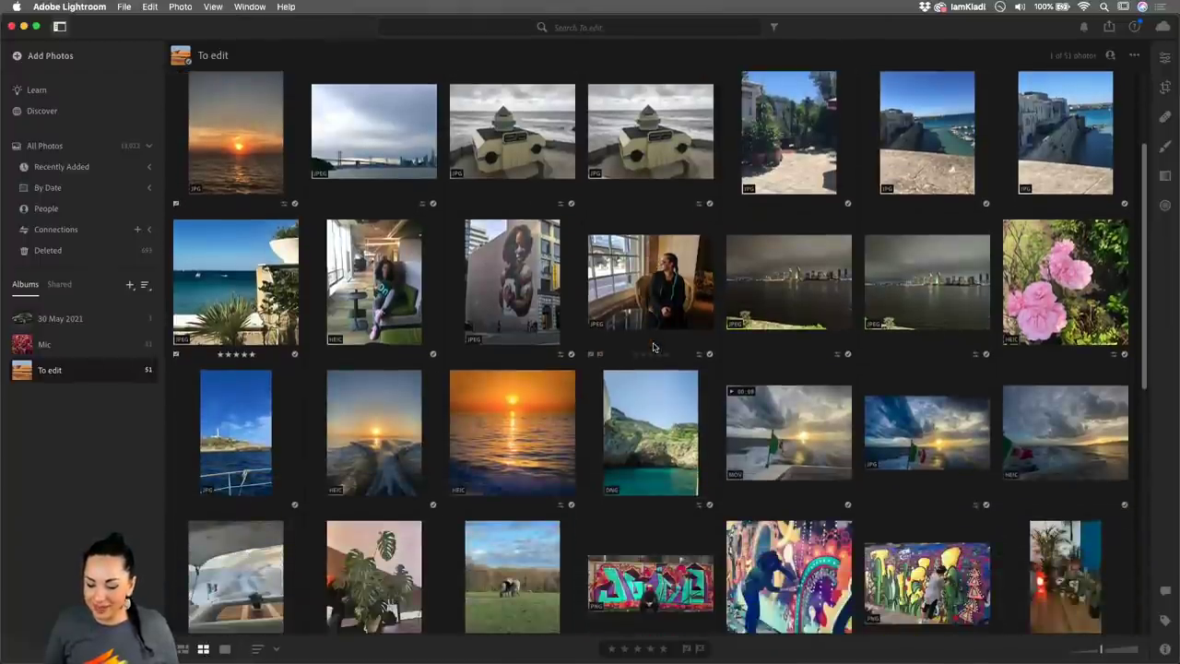
{"action": "scroll", "coordinate": [652, 347], "scroll_direction": "down", "scroll_amount": 12}
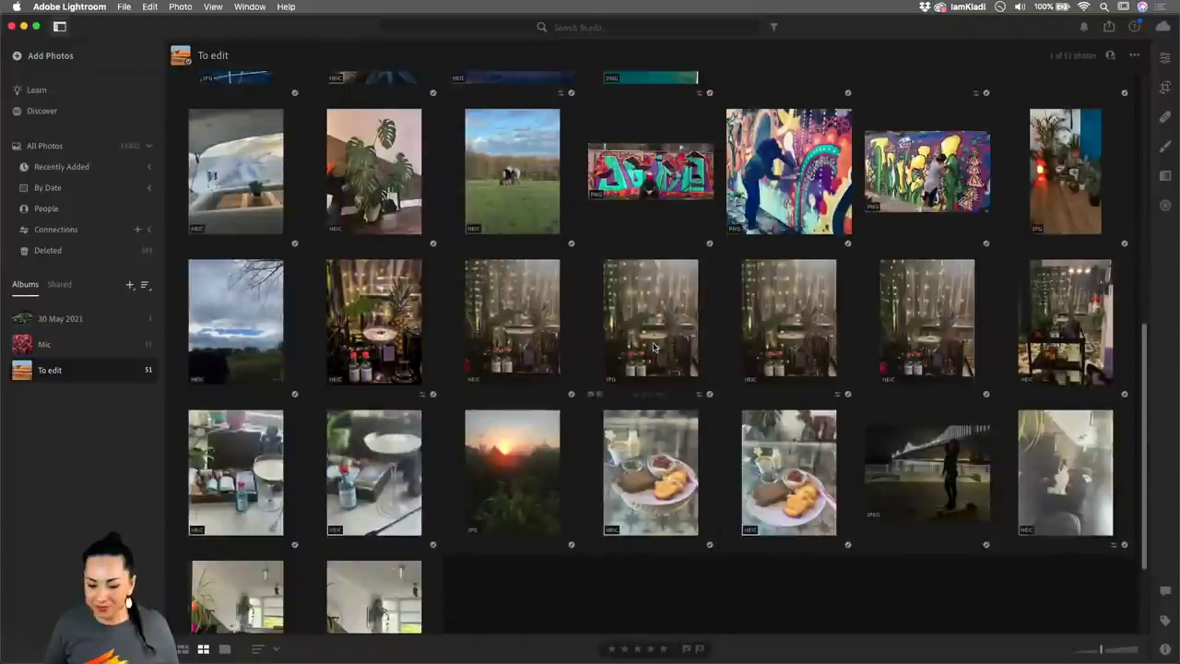
{"action": "scroll", "coordinate": [653, 347], "scroll_direction": "down", "scroll_amount": 1}
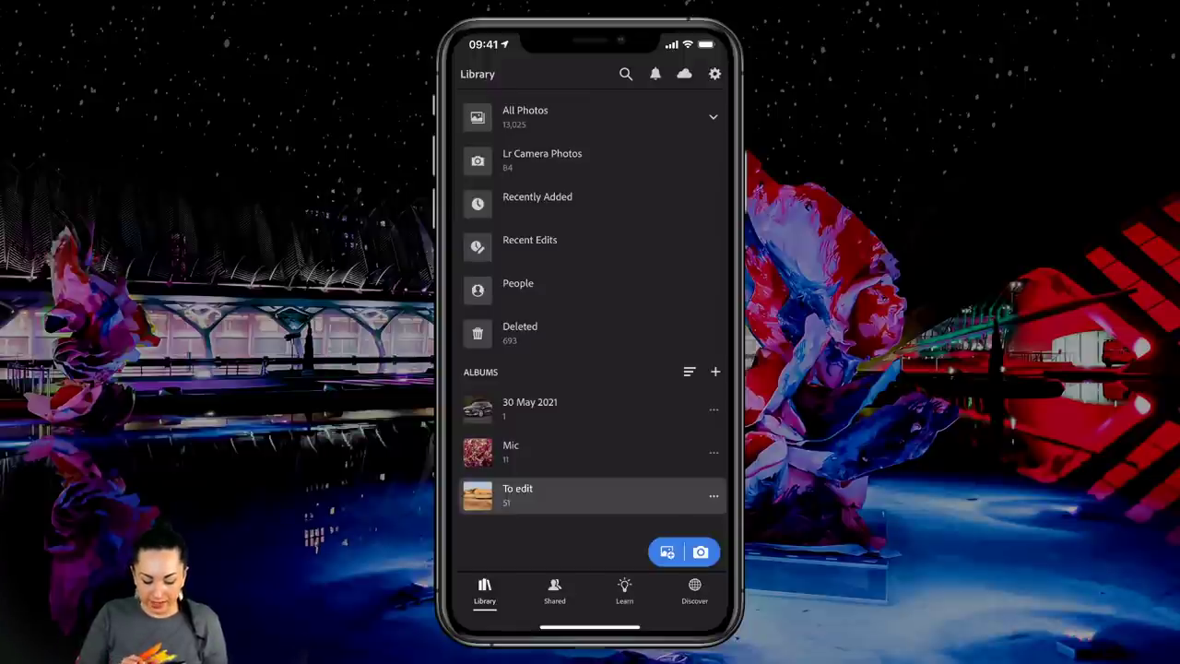
- Open a graffiti photo from the To edit album, zoom in, then zoom back to fit
{"action": "left_click", "coordinate": [517, 495]}
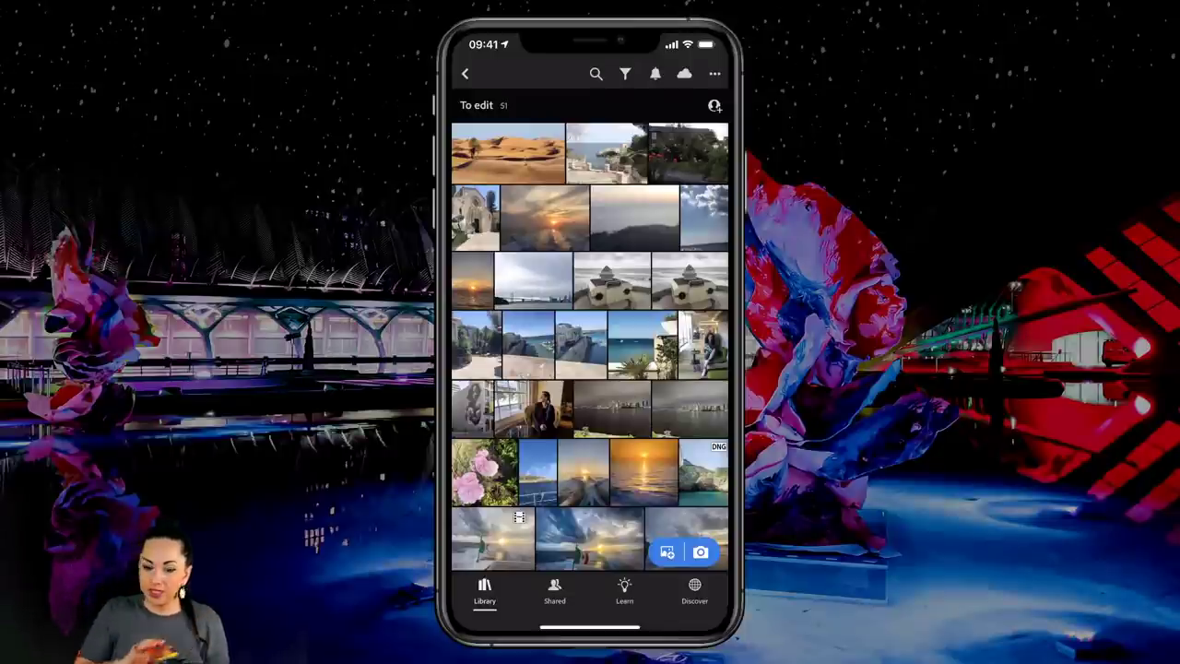
{"action": "scroll", "coordinate": [590, 347], "scroll_direction": "down", "scroll_amount": 5}
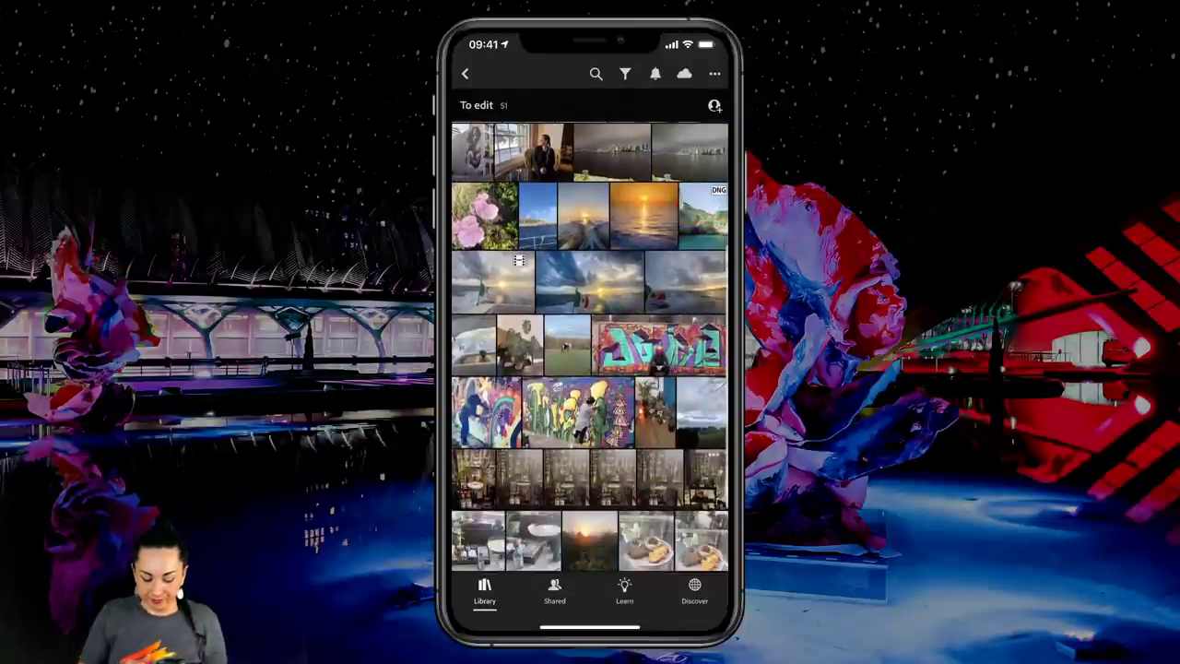
{"action": "left_click", "coordinate": [650, 349]}
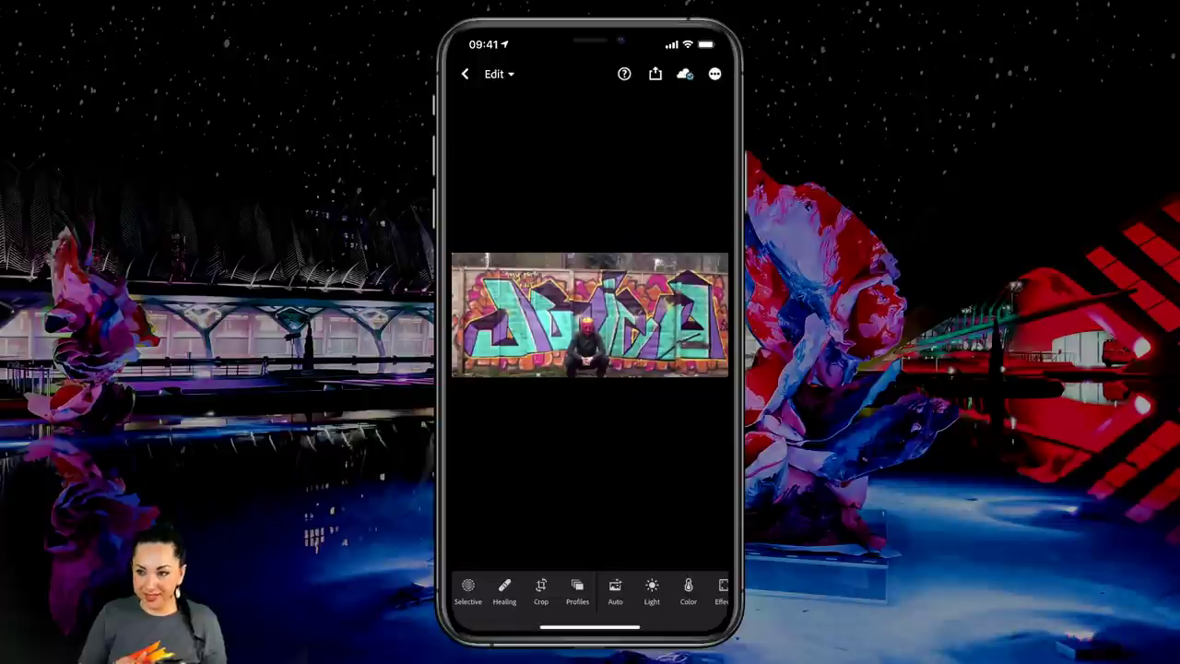
{"action": "left_click_drag", "start_coordinate": [590, 397], "coordinate": [604, 424]}
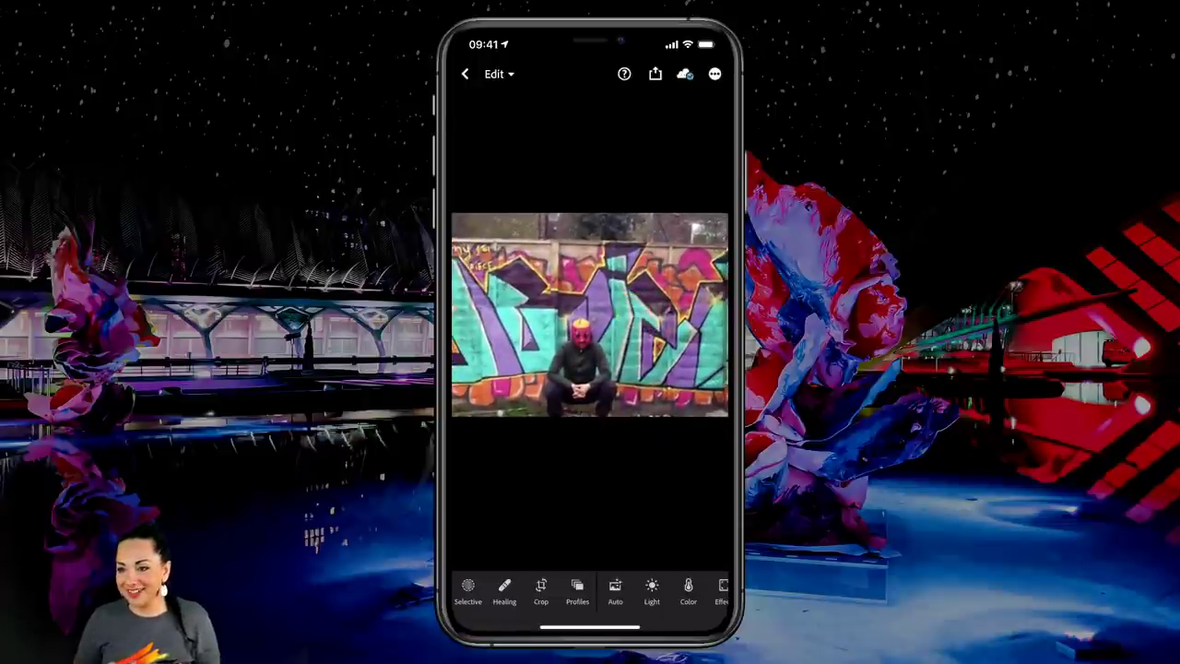
{"action": "double_click", "coordinate": [590, 282]}
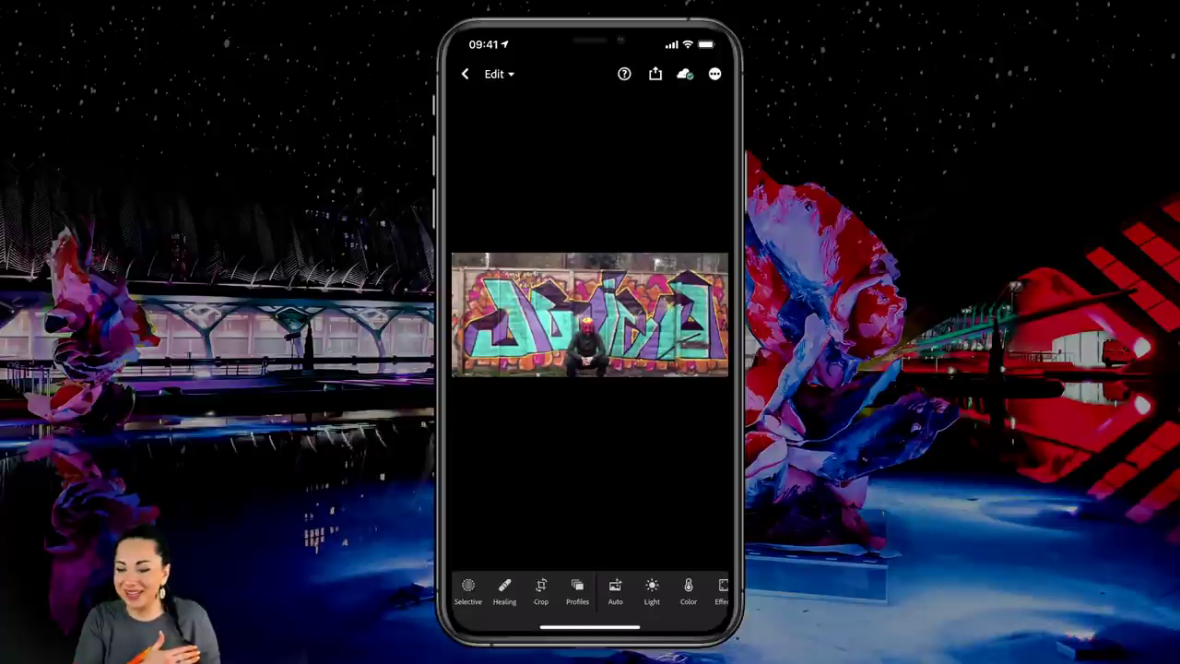
- View the yellow-wall graffiti photo, then return to the To edit grid
{"action": "left_click", "coordinate": [464, 74]}
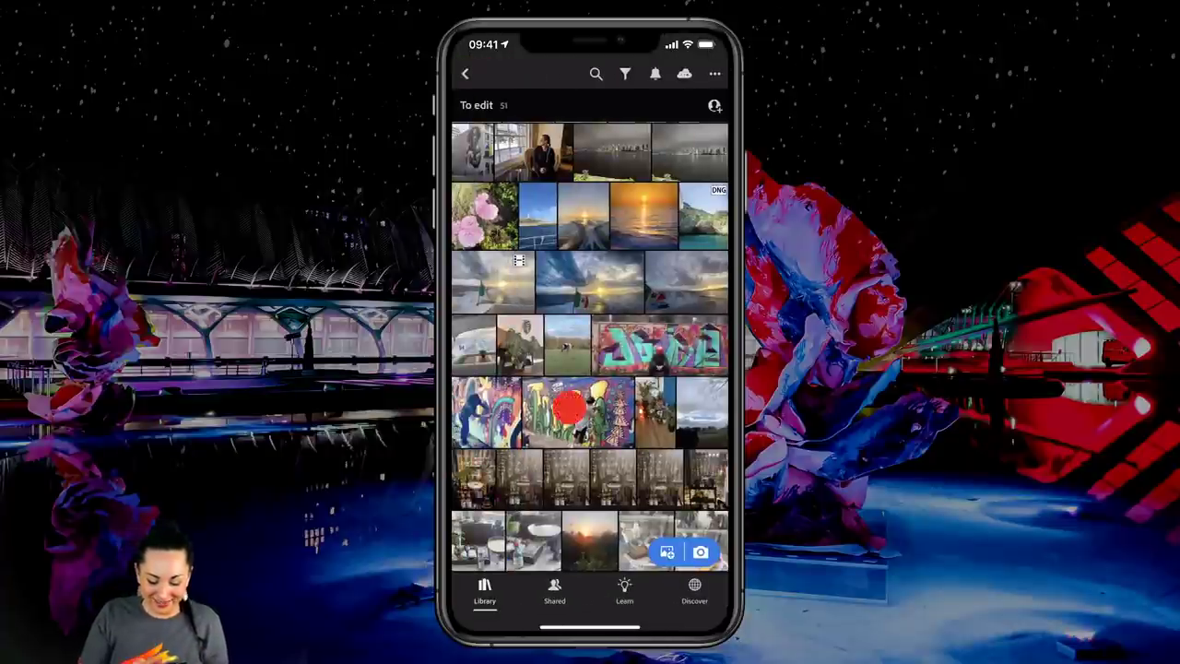
{"action": "left_click", "coordinate": [570, 409]}
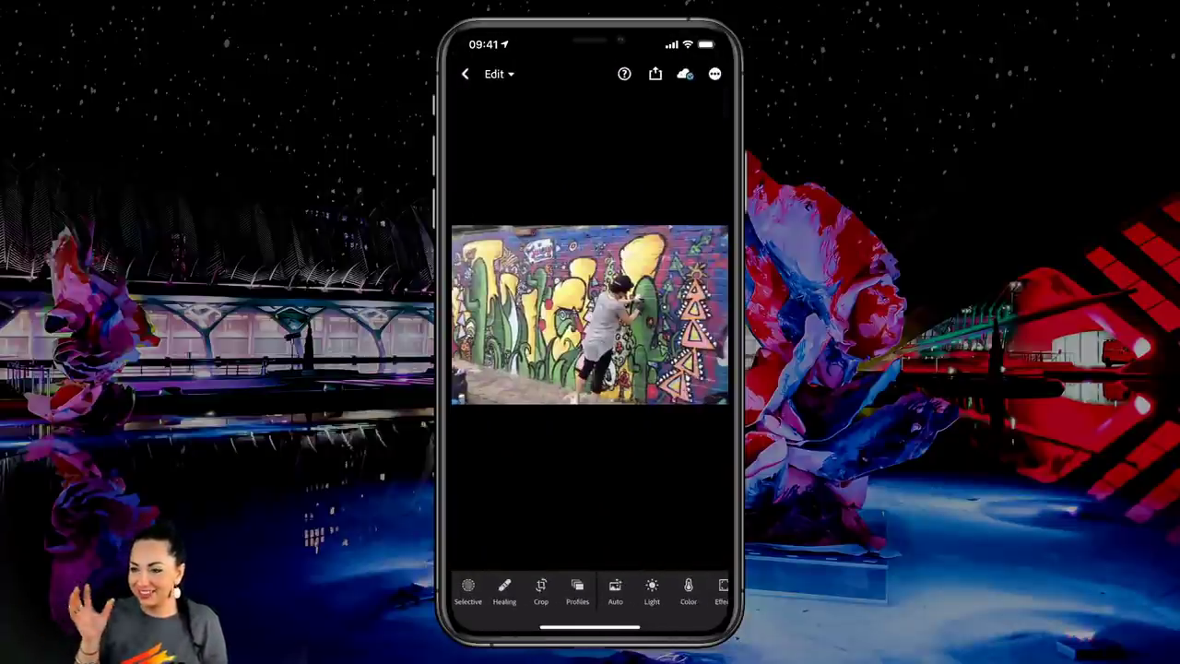
{"action": "left_click", "coordinate": [466, 73]}
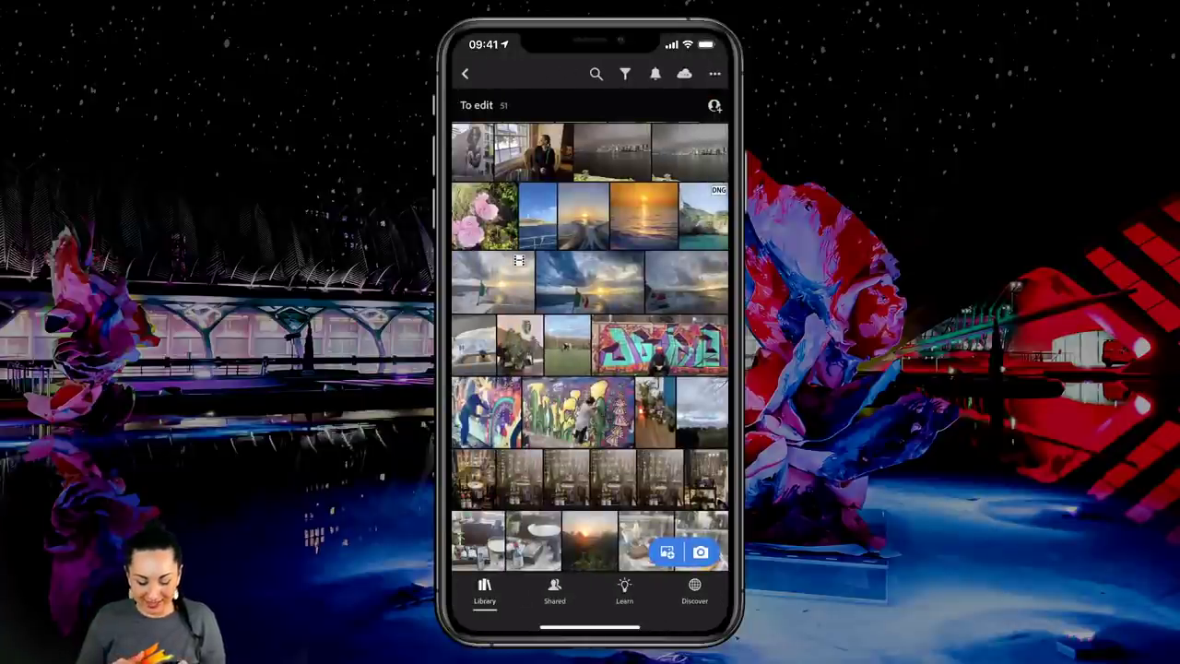
- Leave the To edit grid for the Library and open the 11-photo Mic album
{"action": "left_click_drag", "start_coordinate": [678, 476], "coordinate": [695, 212]}
{"action": "scroll", "coordinate": [590, 348], "scroll_direction": "up", "scroll_amount": 3}
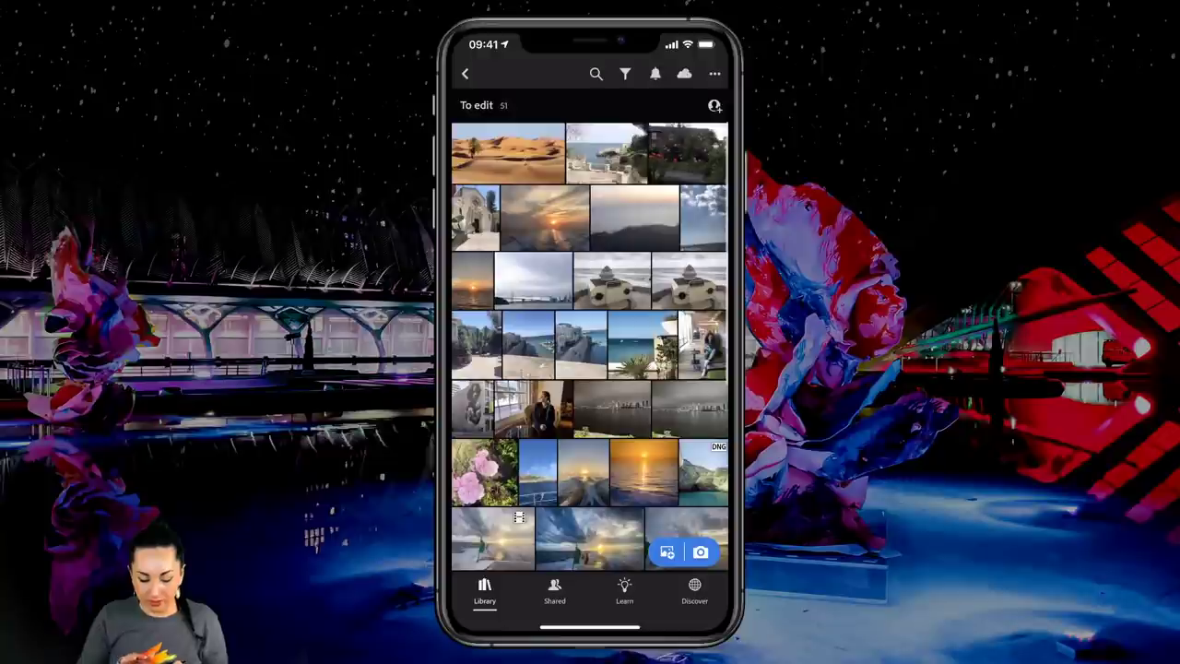
{"action": "left_click", "coordinate": [464, 73]}
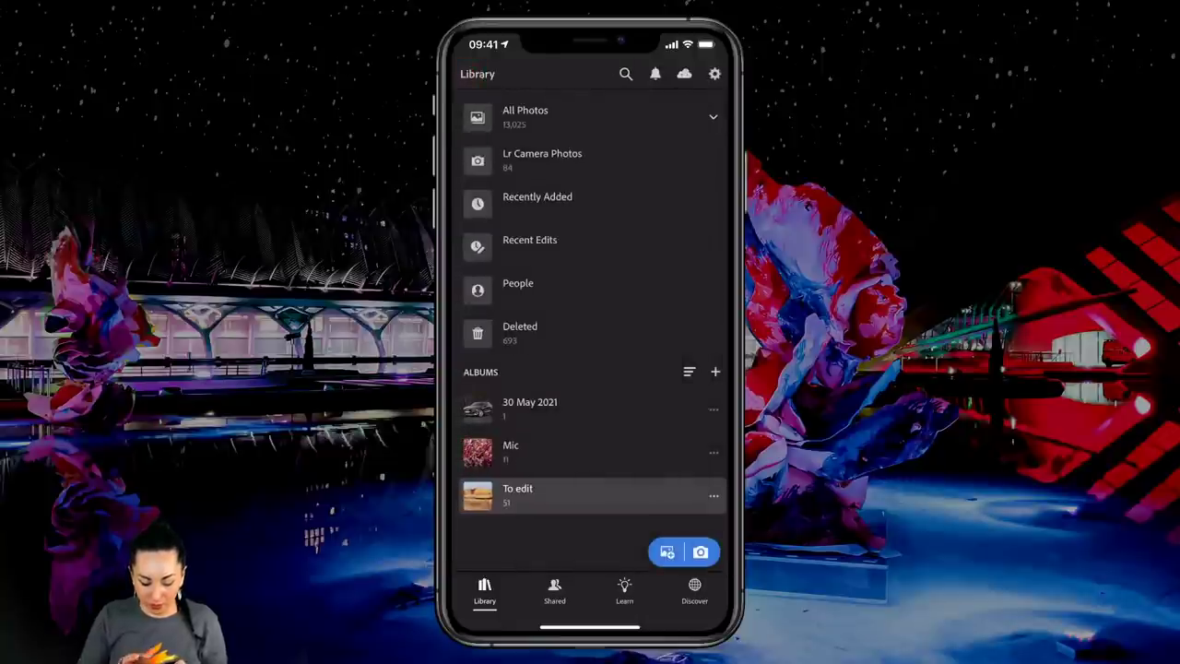
{"action": "left_click", "coordinate": [578, 454]}
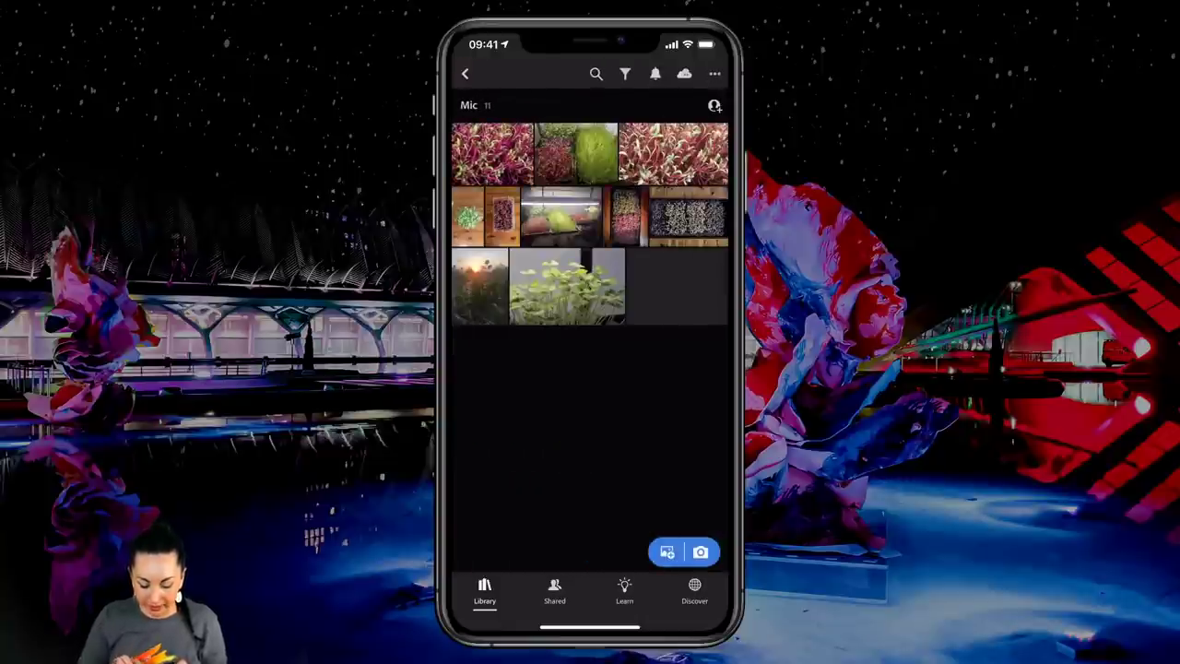
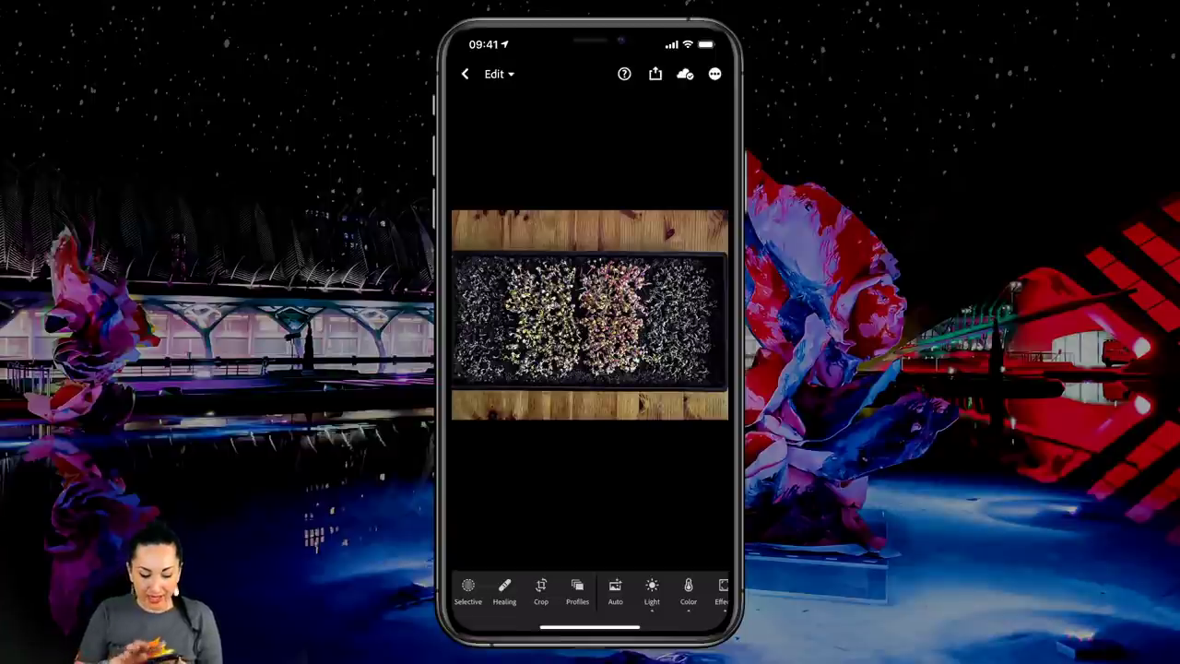
- Reopen the microgreens tray photo from the Mic album and bring up its photo views menu
{"action": "left_click", "coordinate": [465, 74]}
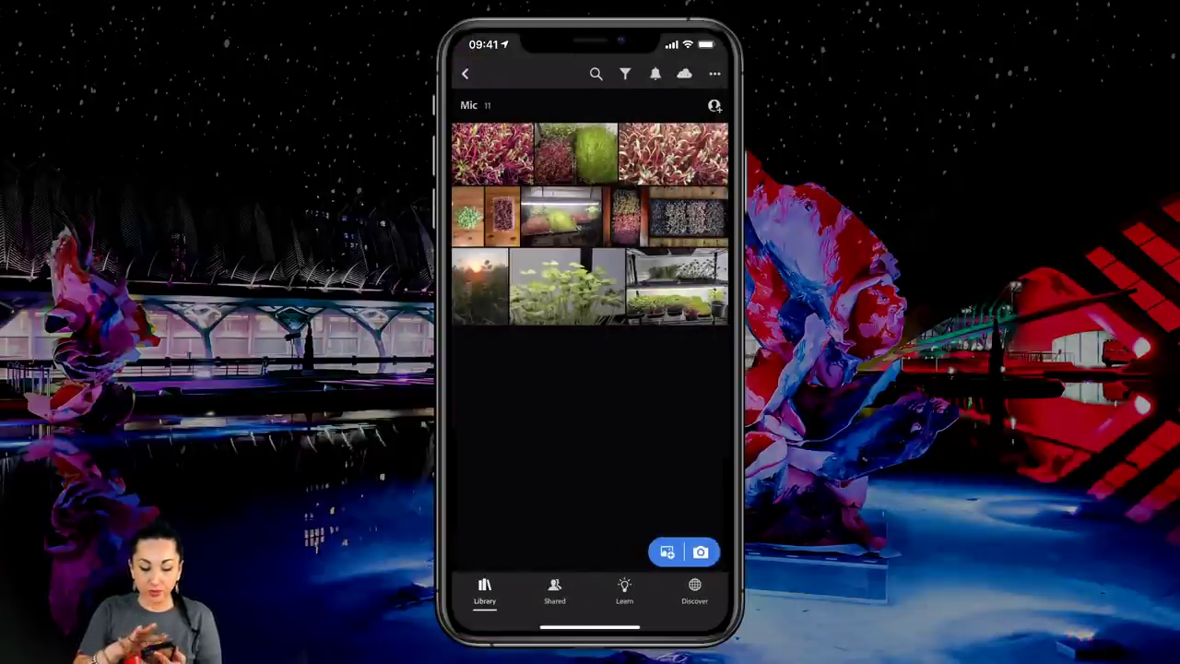
{"action": "left_click", "coordinate": [465, 74]}
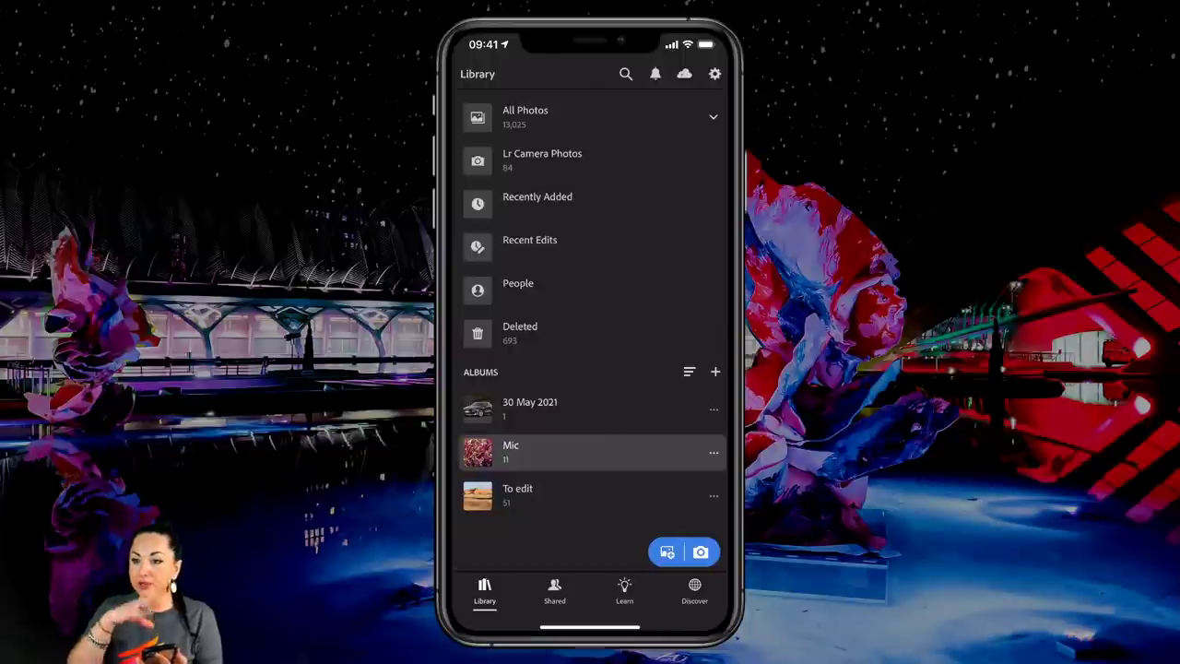
{"action": "left_click", "coordinate": [535, 452]}
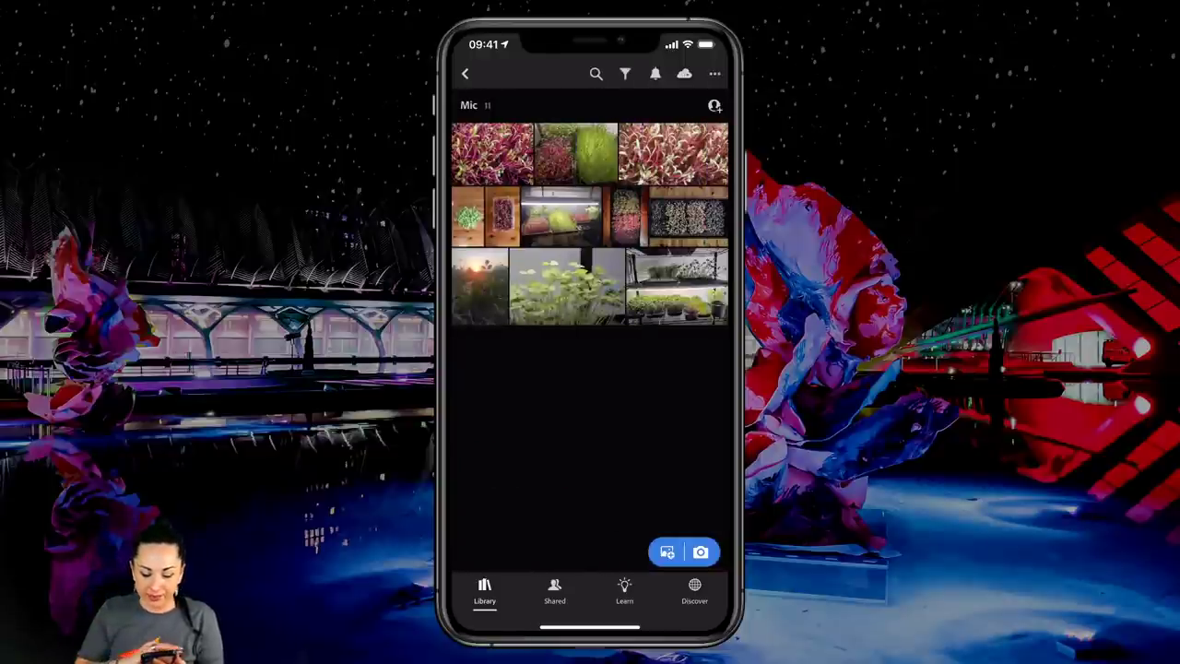
{"action": "left_click", "coordinate": [682, 212]}
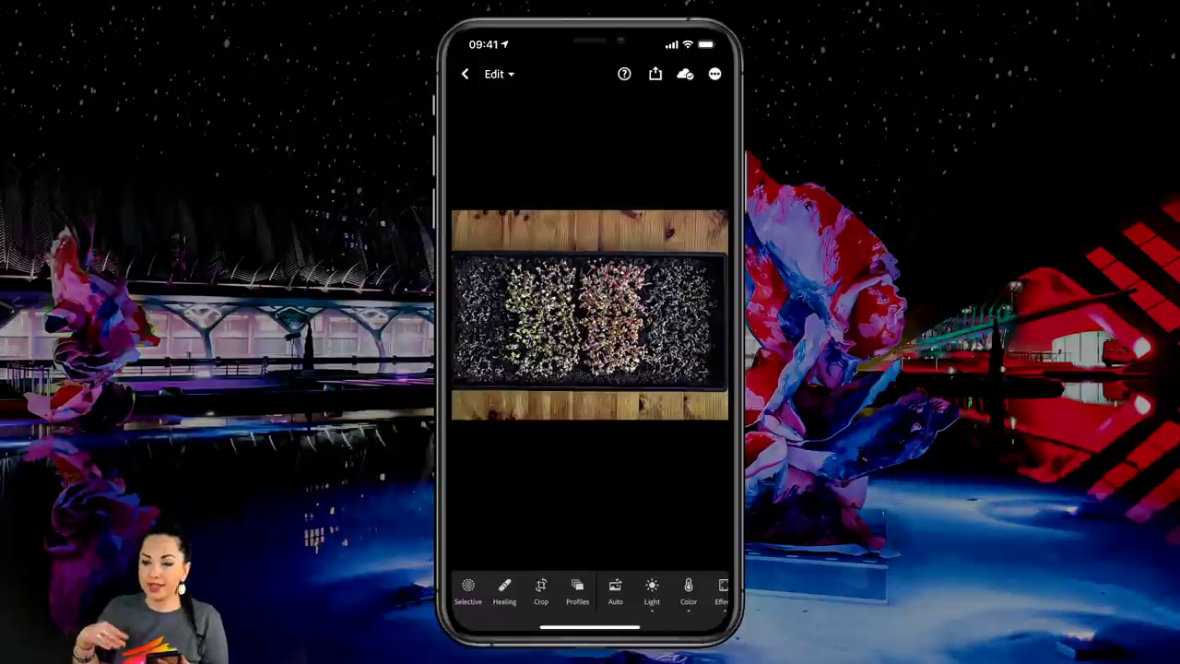
{"action": "left_click", "coordinate": [498, 74]}
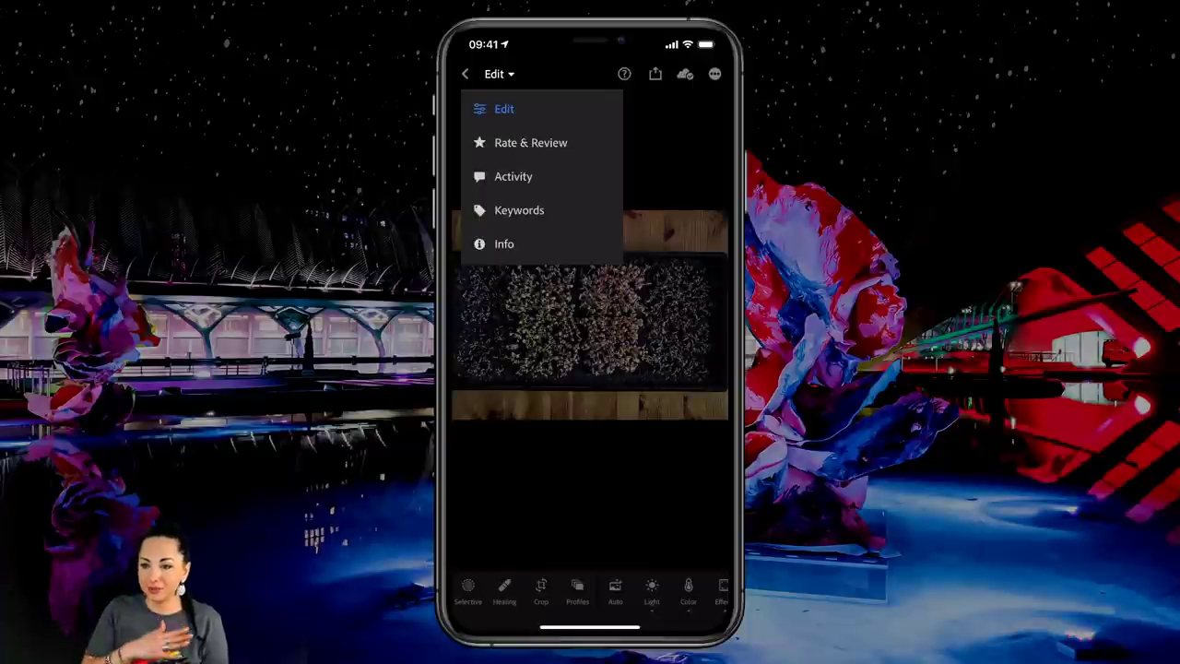
- Tag the tray photo with the keyword 'micro', then return to the Edit view
{"action": "left_click", "coordinate": [519, 210]}
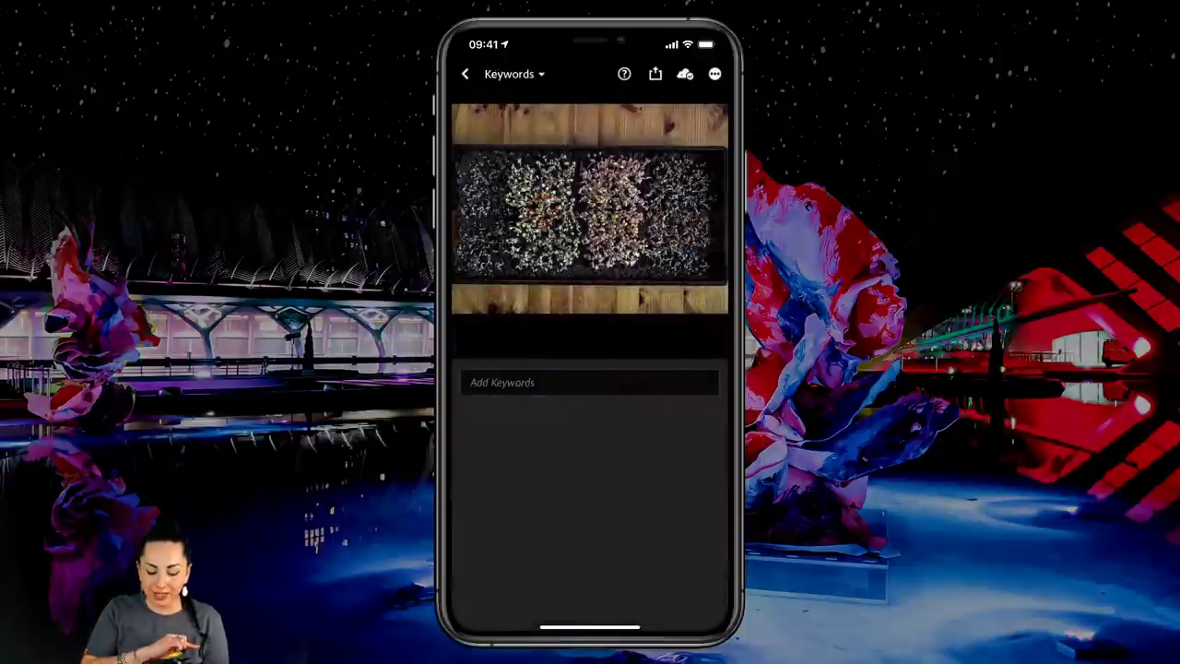
{"action": "left_click", "coordinate": [590, 383]}
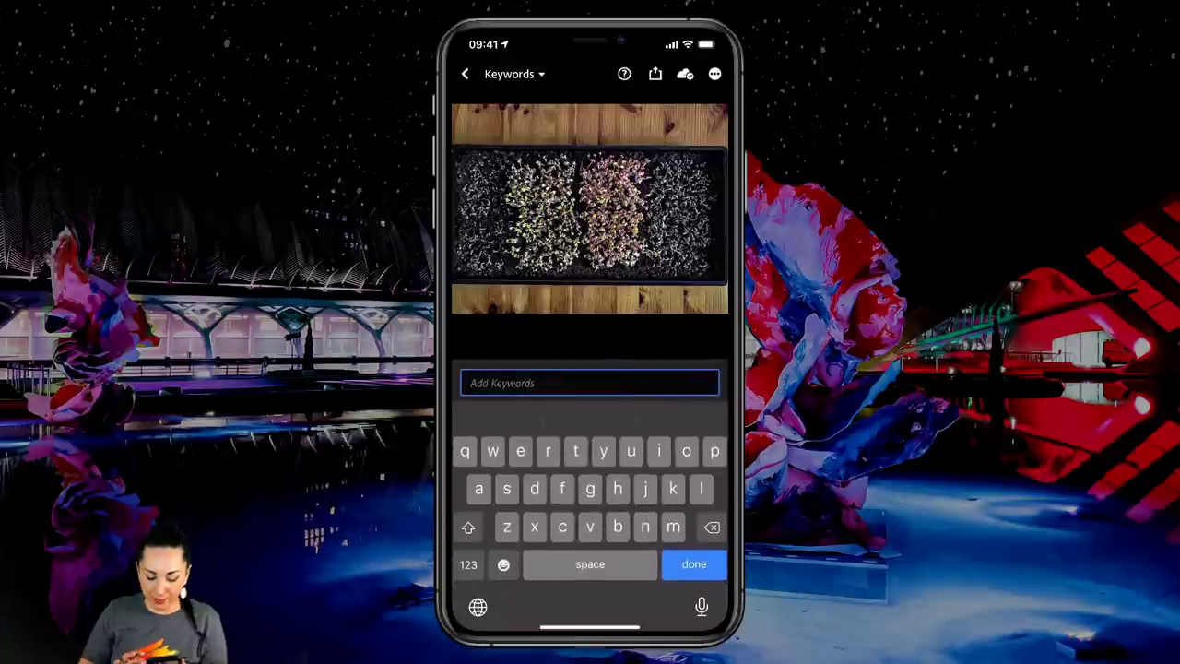
{"action": "type", "text": "micr"}
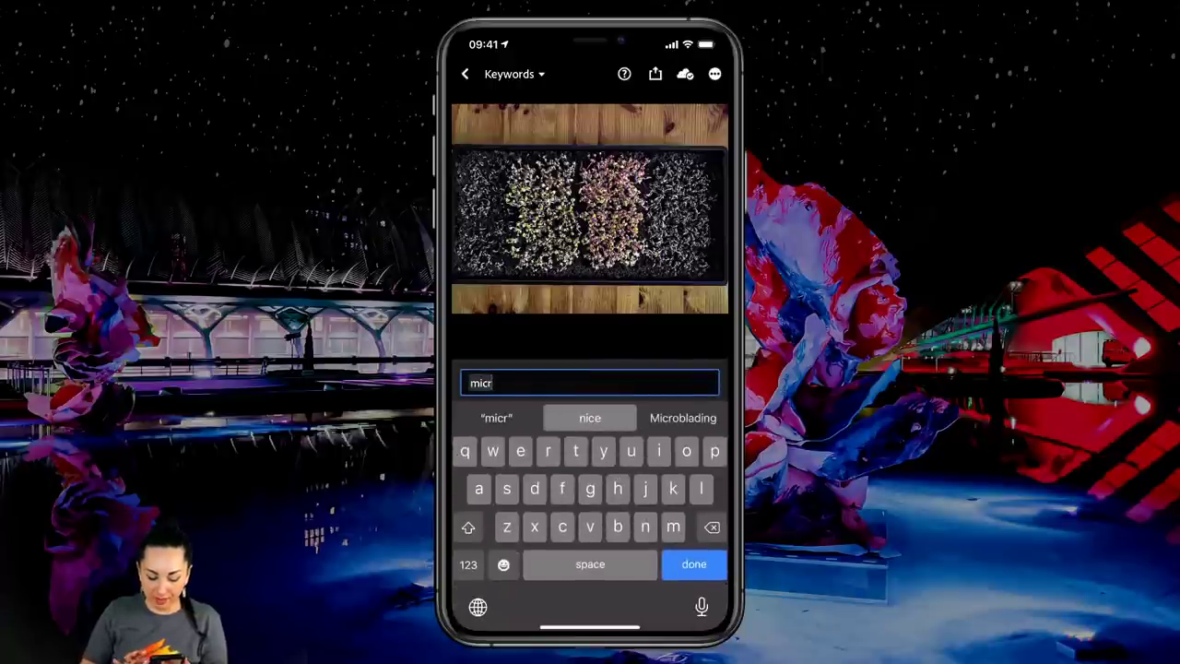
{"action": "type", "text": "o"}
{"action": "key", "text": "BackSpace"}
{"action": "type", "text": "beg"}
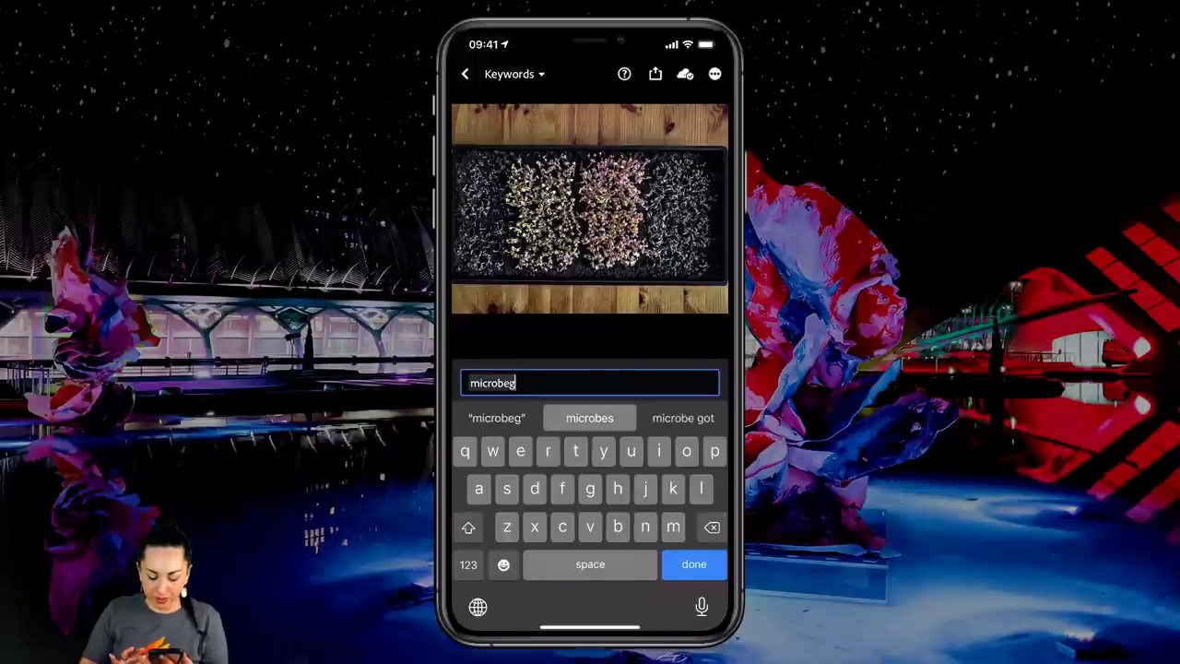
{"action": "key", "text": "BackSpace"}
{"action": "key", "text": "BackSpace"}
{"action": "key", "text": "BackSpace"}
{"action": "key", "text": "Return"}
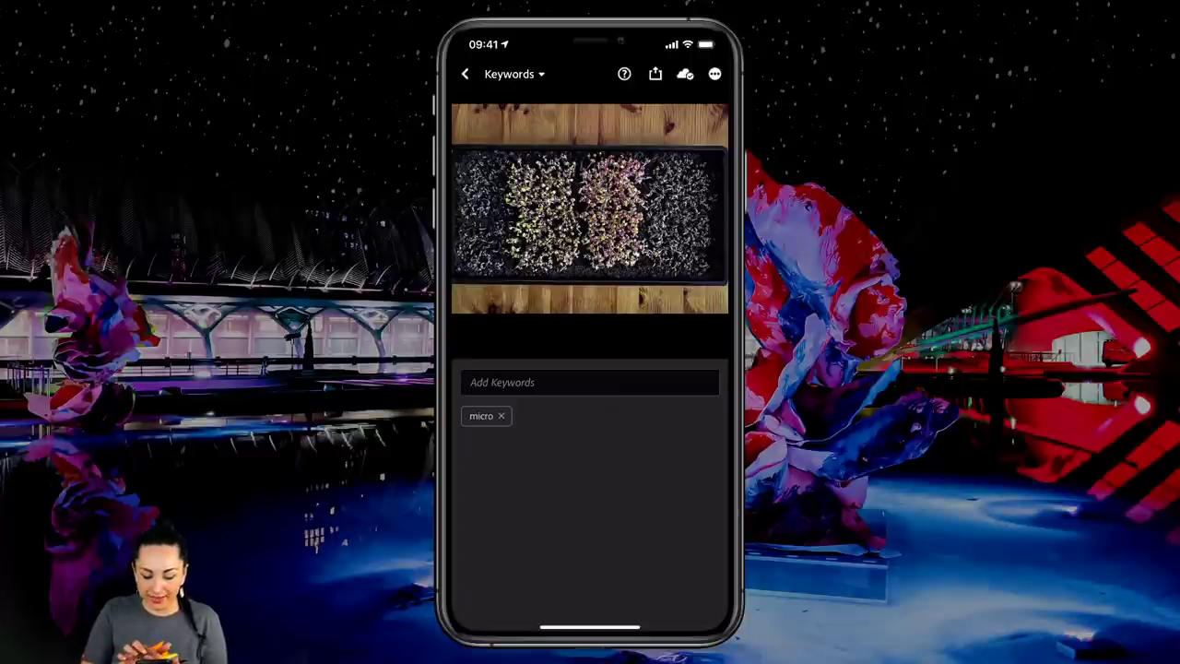
{"action": "left_click", "coordinate": [513, 74]}
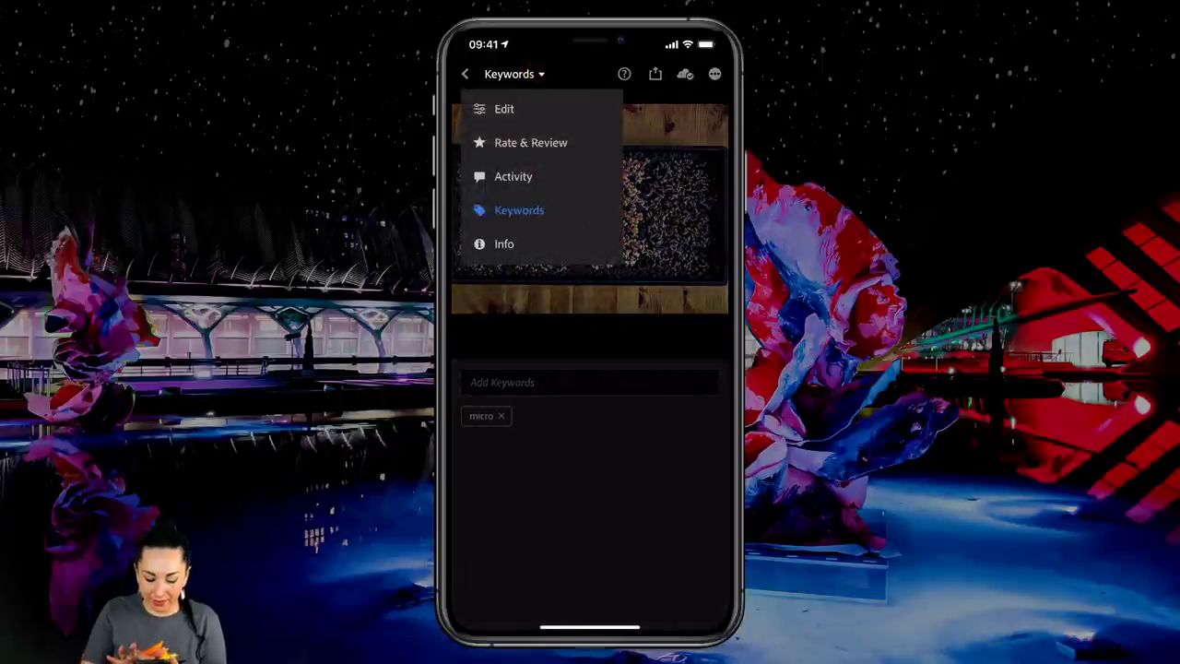
{"action": "left_click", "coordinate": [540, 107]}
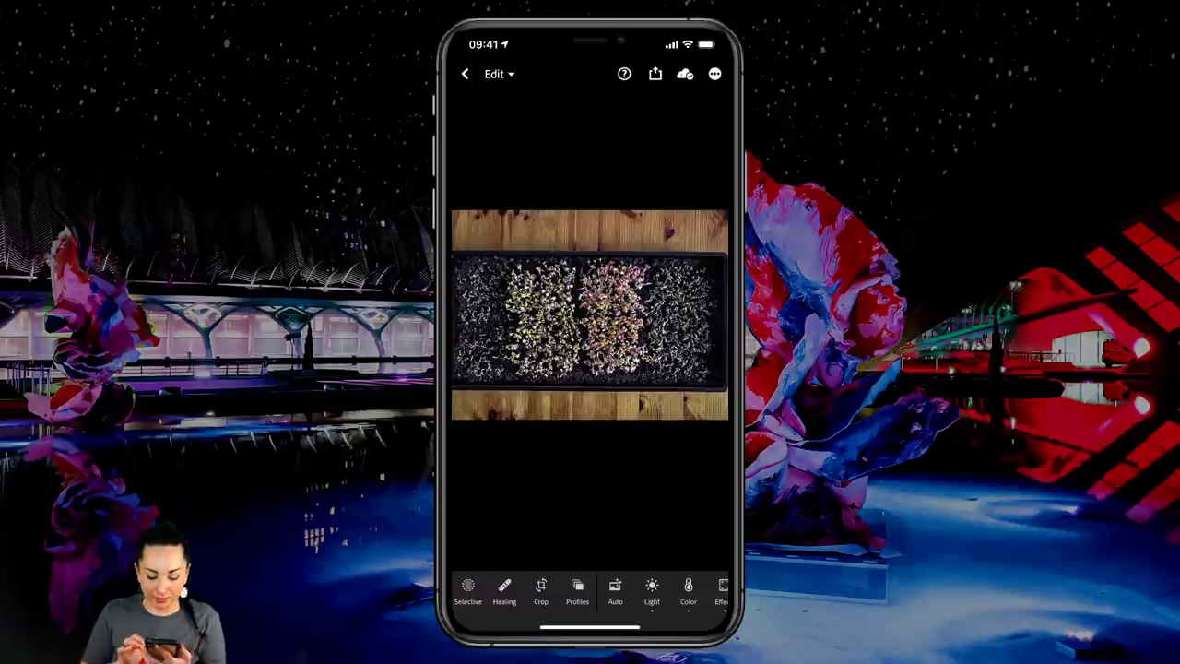
- In Light, reset the tray photo's Exposure, Contrast and Highlights to 0
{"action": "left_click_drag", "start_coordinate": [637, 597], "coordinate": [567, 601]}
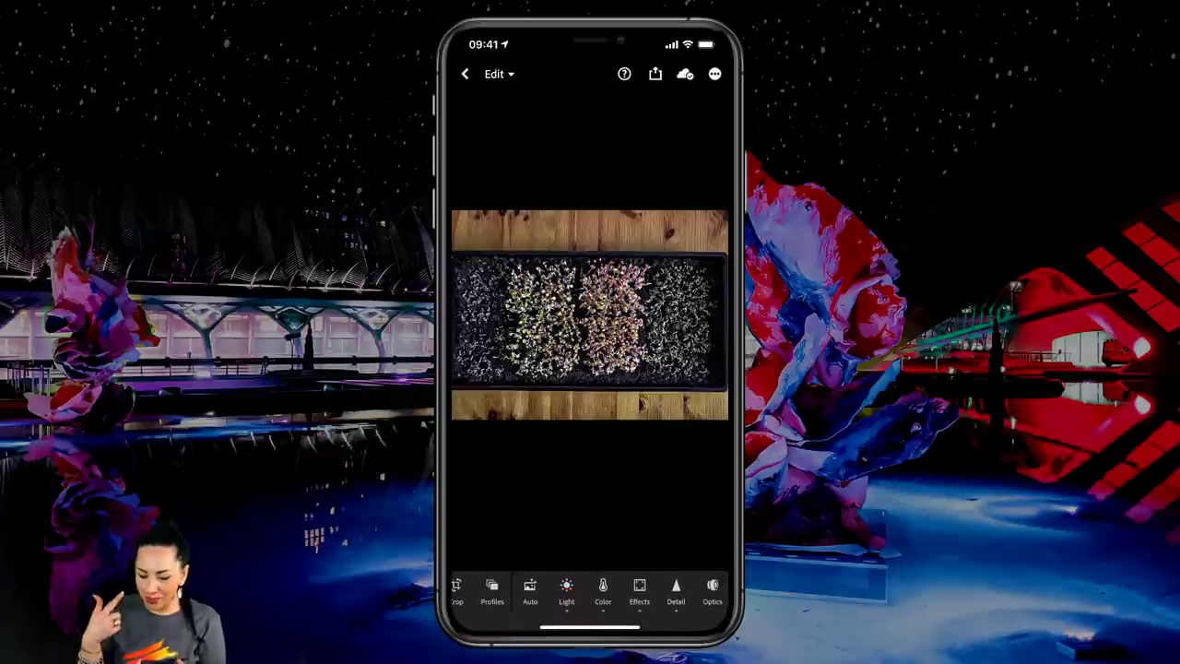
{"action": "left_click", "coordinate": [566, 590]}
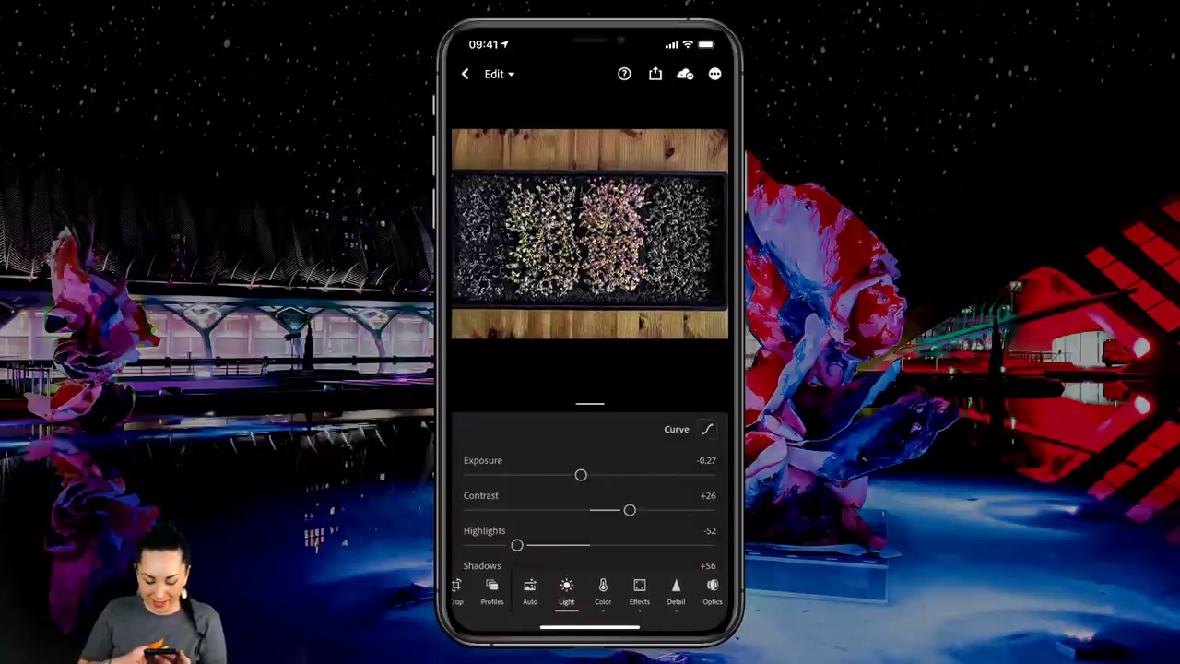
{"action": "double_click", "coordinate": [581, 474]}
{"action": "double_click", "coordinate": [629, 509]}
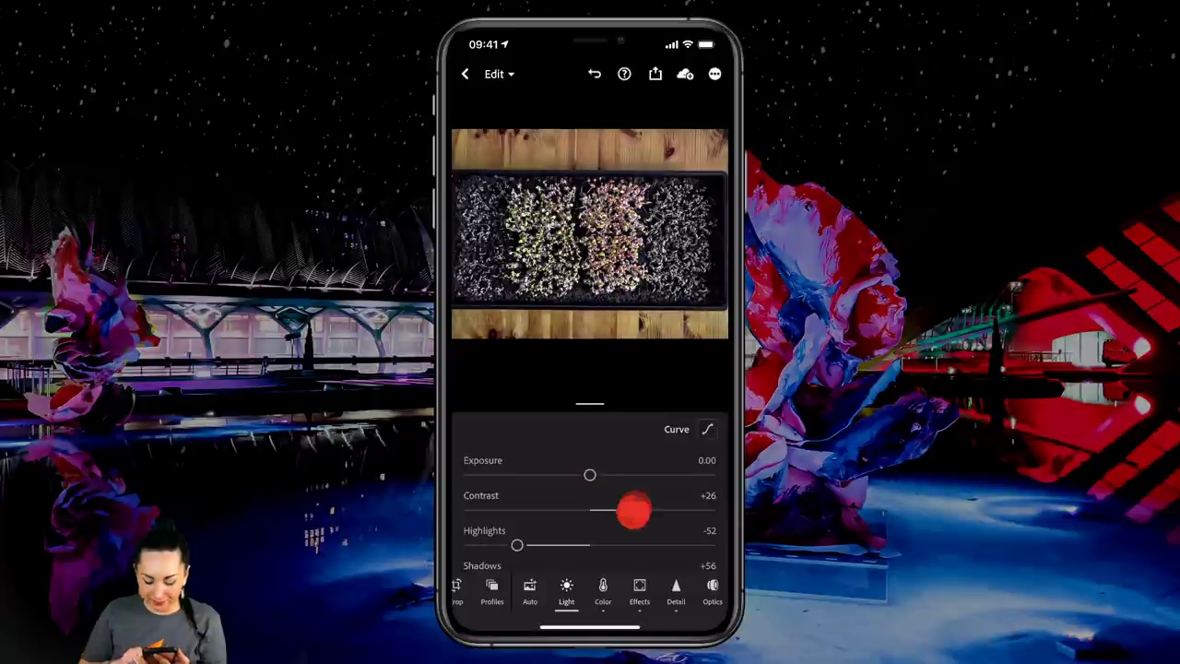
{"action": "double_click", "coordinate": [517, 545]}
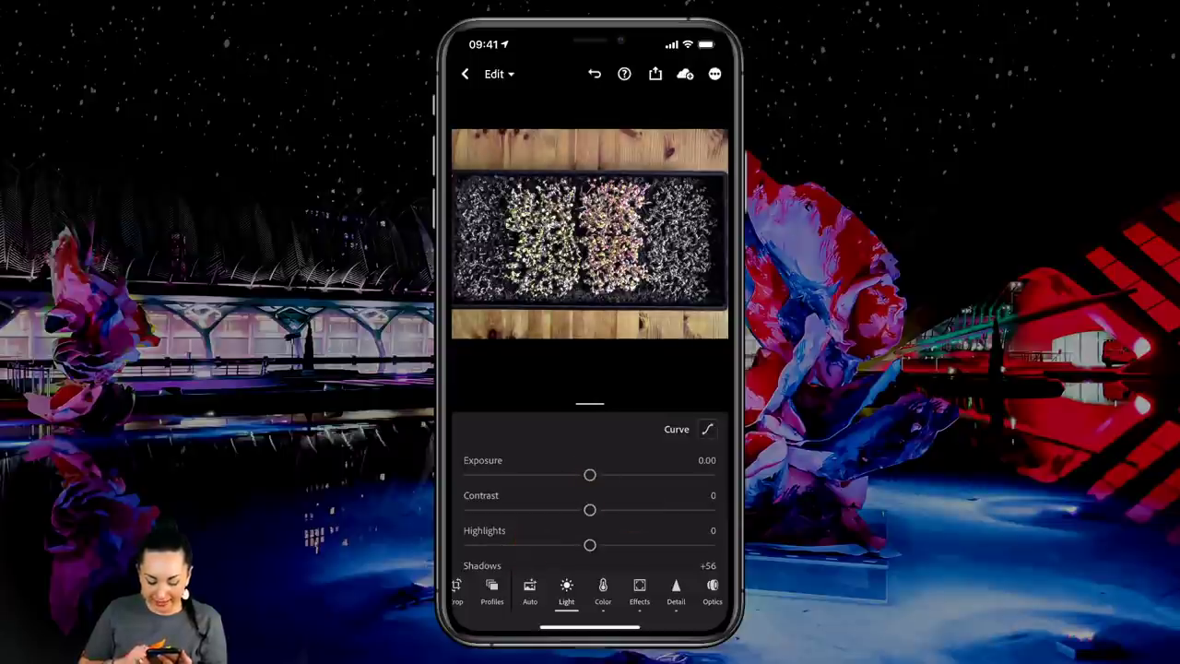
{"action": "left_click_drag", "start_coordinate": [659, 495], "coordinate": [660, 465]}
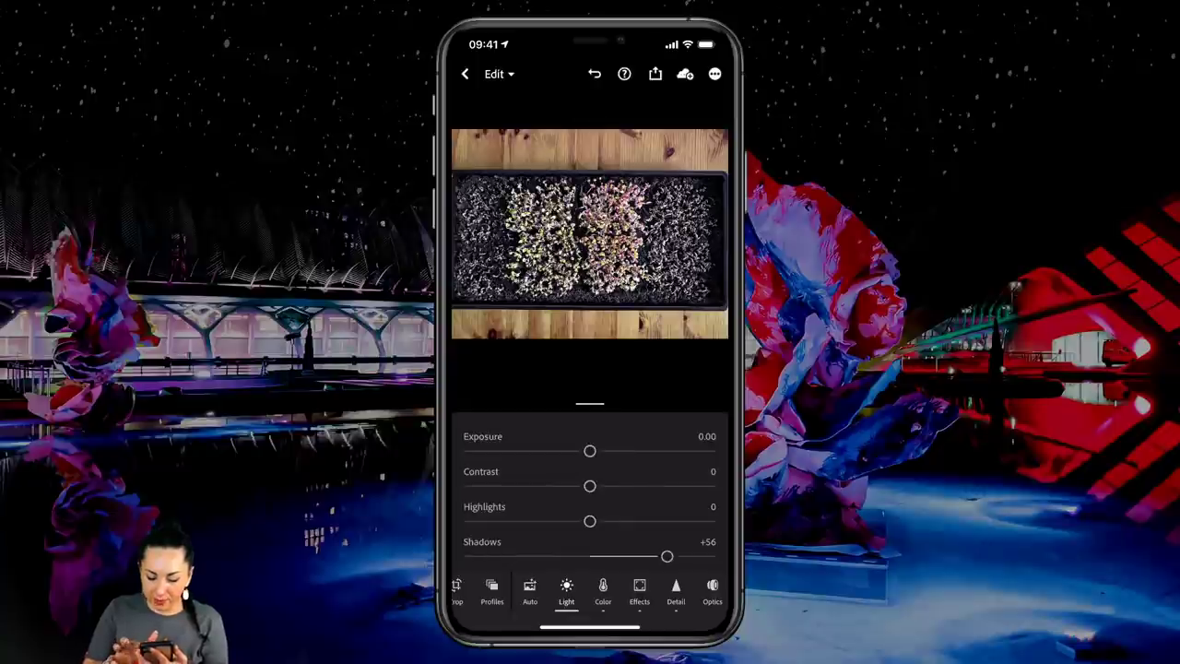
{"action": "left_click", "coordinate": [715, 74]}
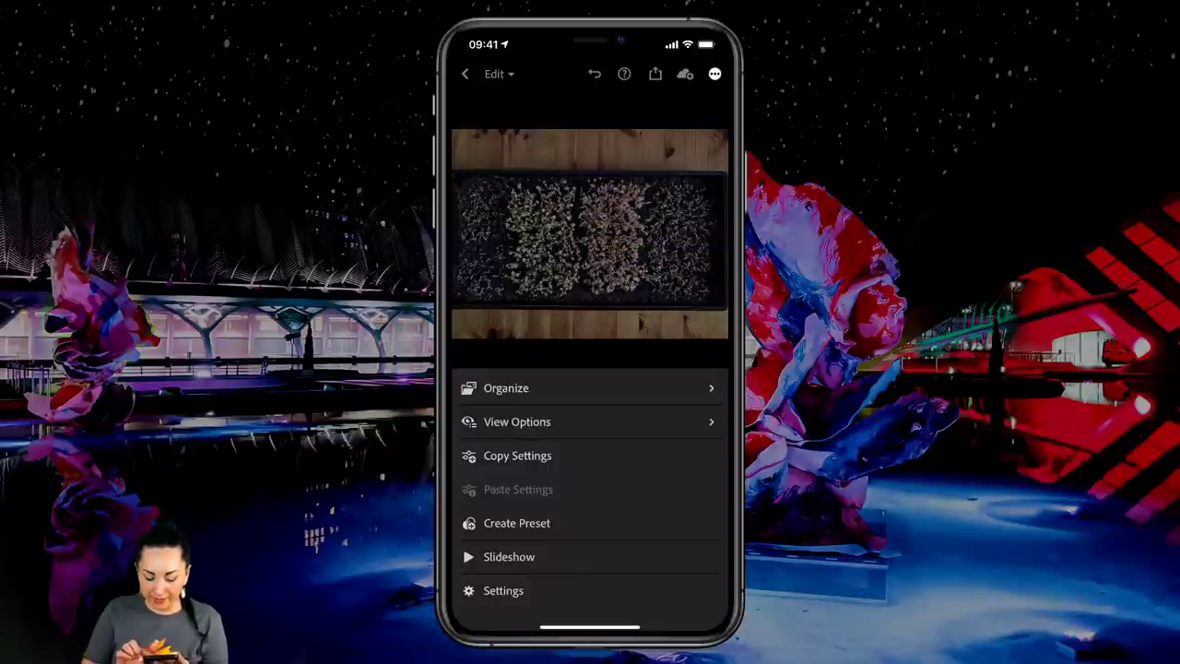
- Preview the info overlay and histogram over the photo, then switch the overlays off
{"action": "left_click", "coordinate": [517, 421]}
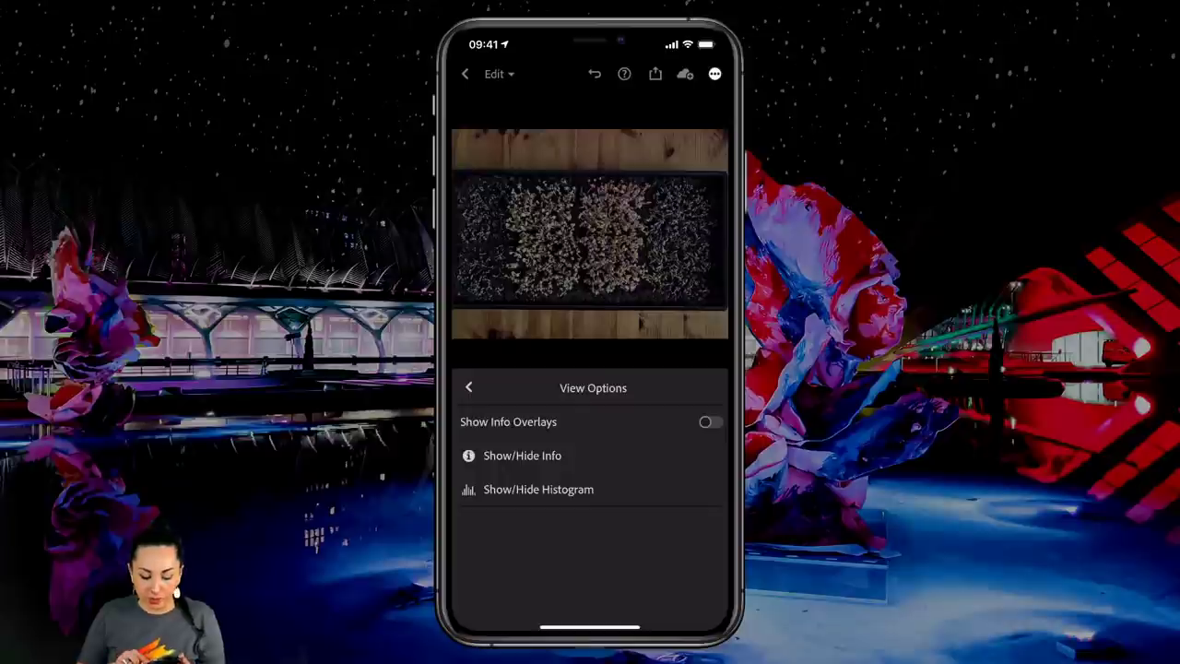
{"action": "left_click", "coordinate": [709, 422]}
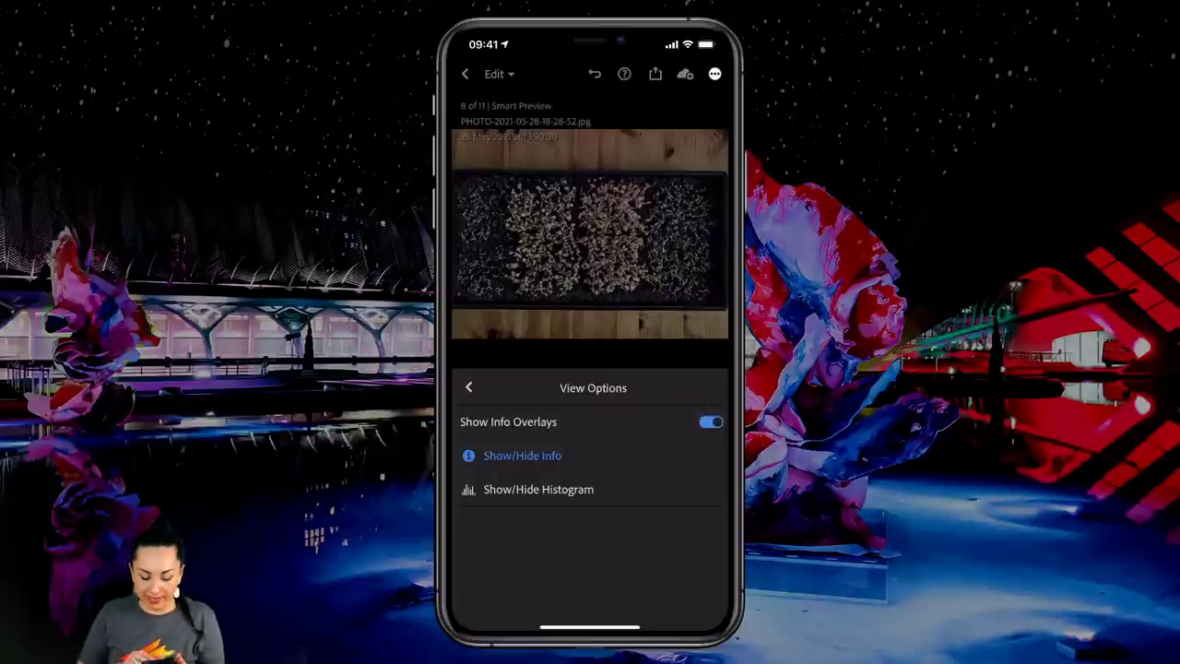
{"action": "left_click", "coordinate": [600, 489]}
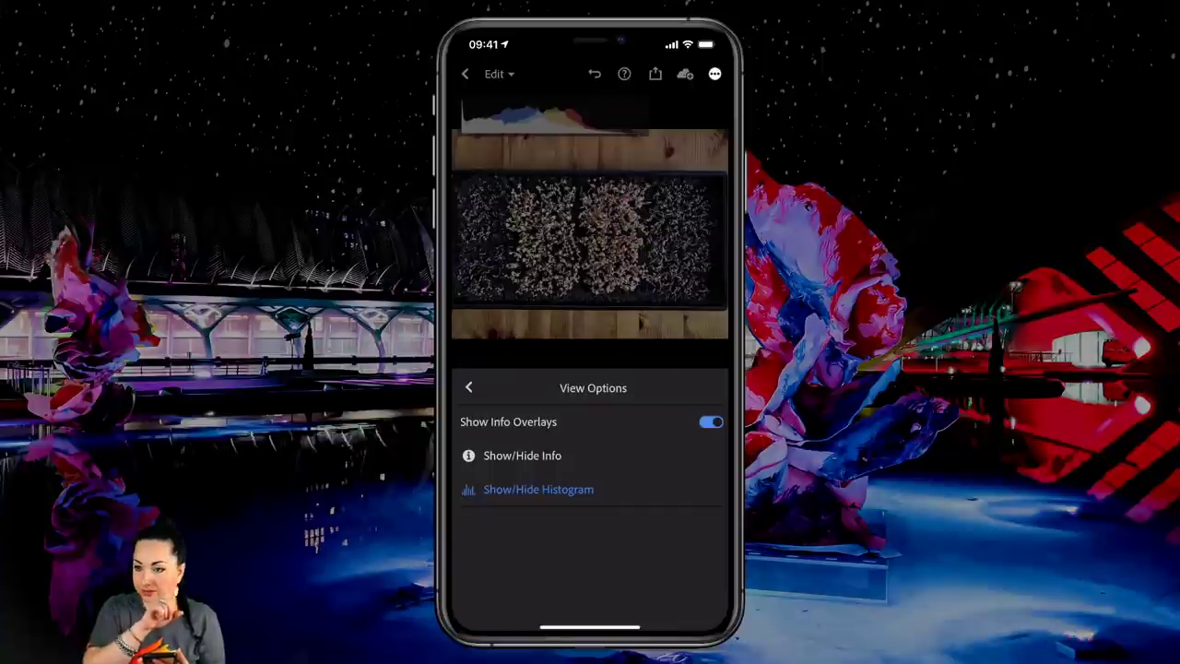
{"action": "left_click", "coordinate": [710, 421]}
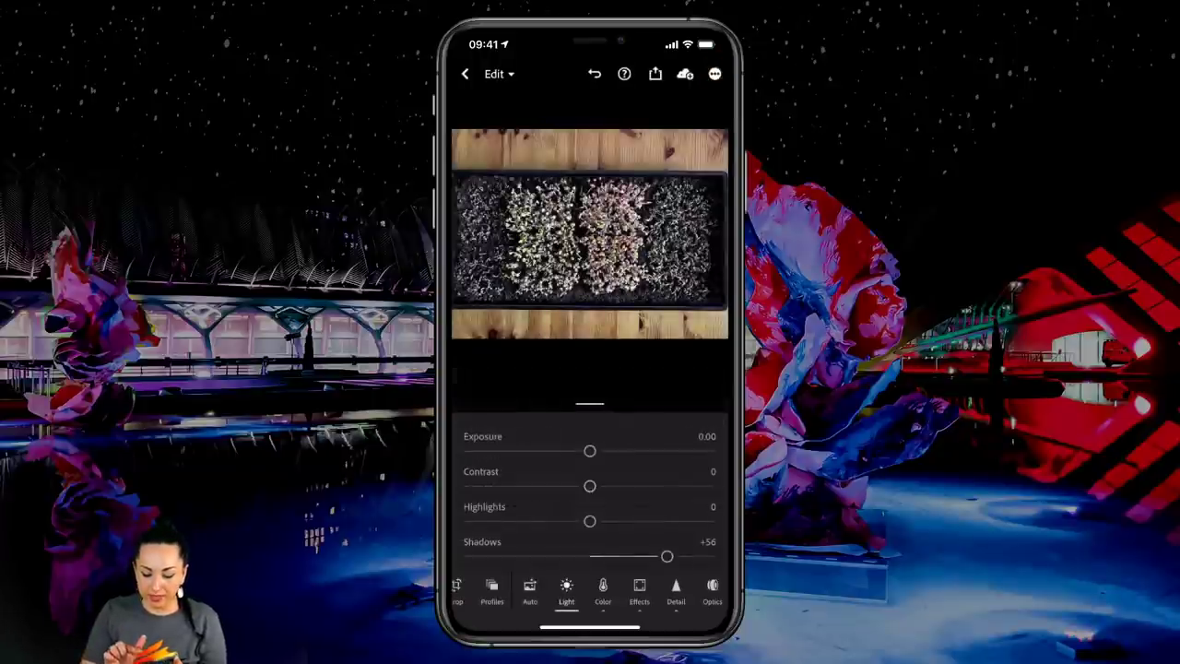
- Reset Shadows and Blacks to 0 and raise Whites from -9 to -4
{"action": "left_click_drag", "start_coordinate": [645, 495], "coordinate": [654, 399]}
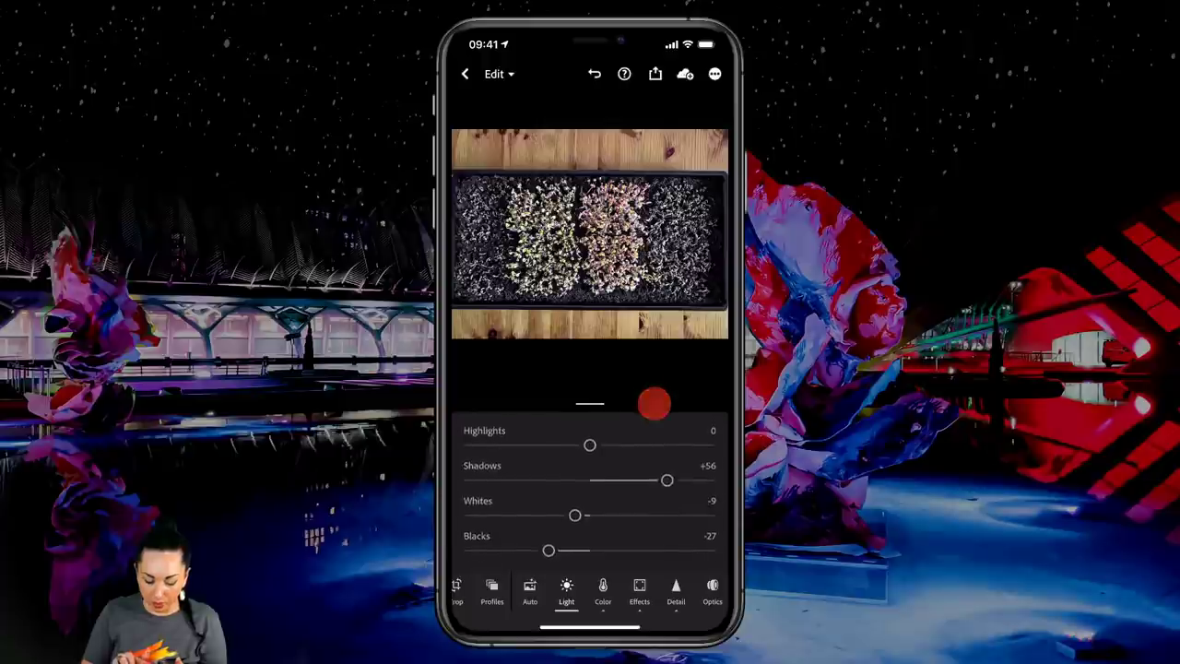
{"action": "double_click", "coordinate": [669, 486]}
{"action": "left_click", "coordinate": [581, 516]}
{"action": "left_click_drag", "start_coordinate": [581, 517], "coordinate": [584, 516]}
{"action": "double_click", "coordinate": [549, 556]}
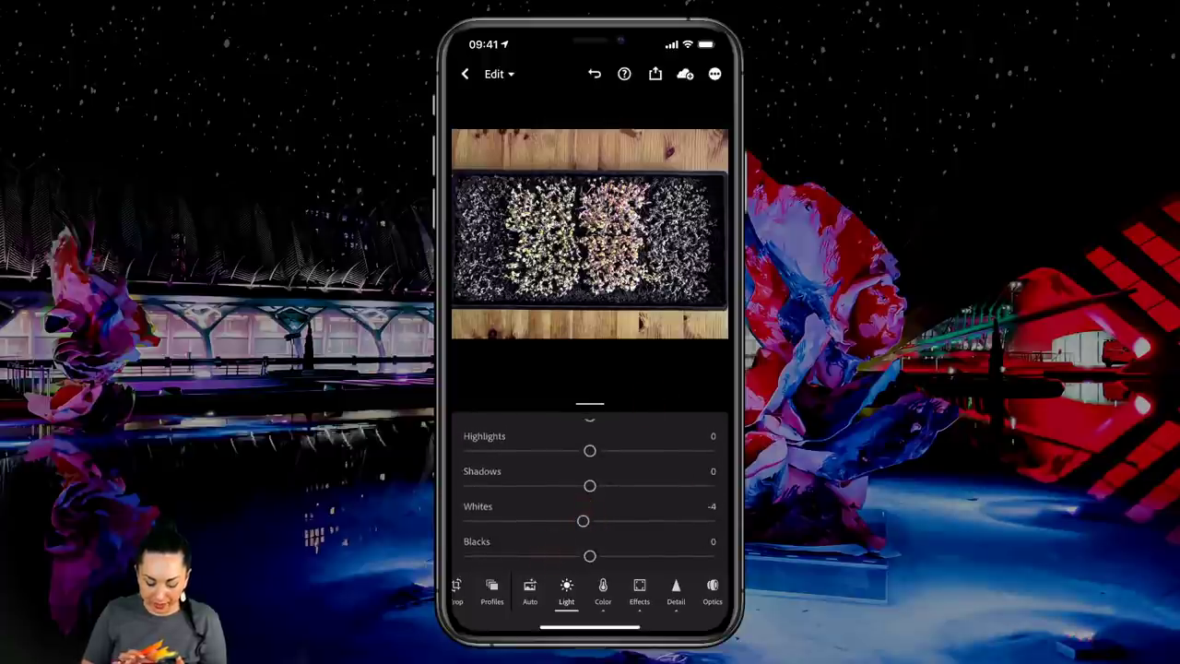
{"action": "left_click_drag", "start_coordinate": [656, 485], "coordinate": [659, 431]}
- Zero Texture, Clarity and Dehaze in Effects and Sharpening in Detail
{"action": "left_click", "coordinate": [603, 590]}
{"action": "left_click", "coordinate": [600, 503]}
{"action": "left_click", "coordinate": [640, 590]}
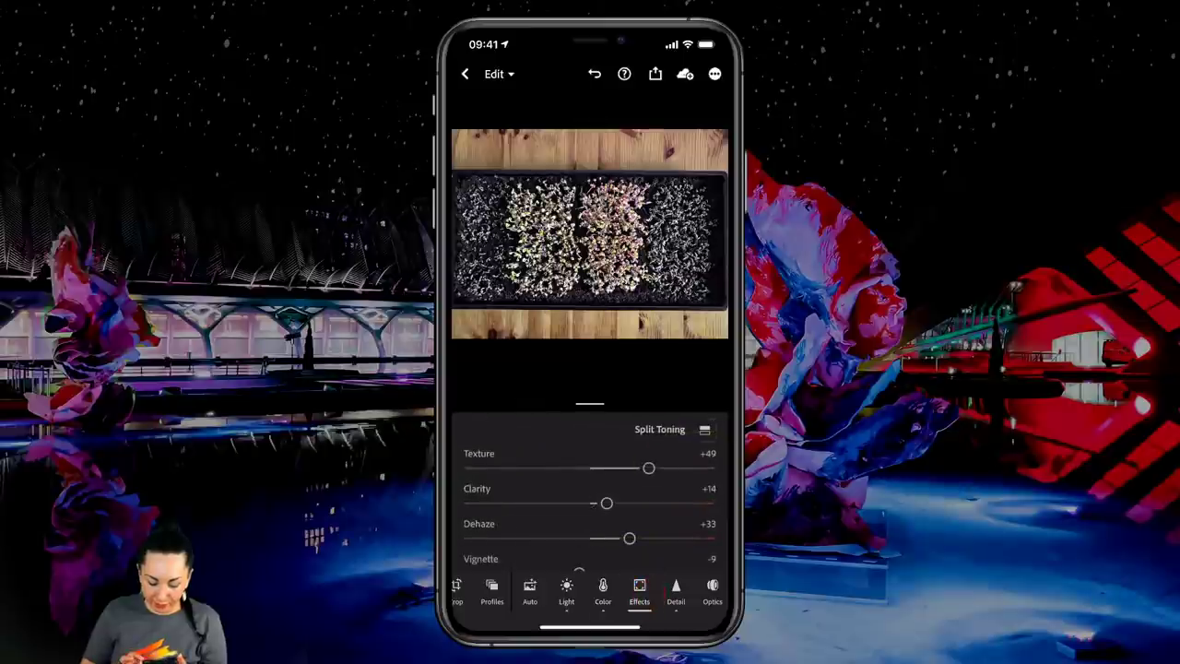
{"action": "double_click", "coordinate": [651, 468]}
{"action": "double_click", "coordinate": [612, 502]}
{"action": "double_click", "coordinate": [637, 542]}
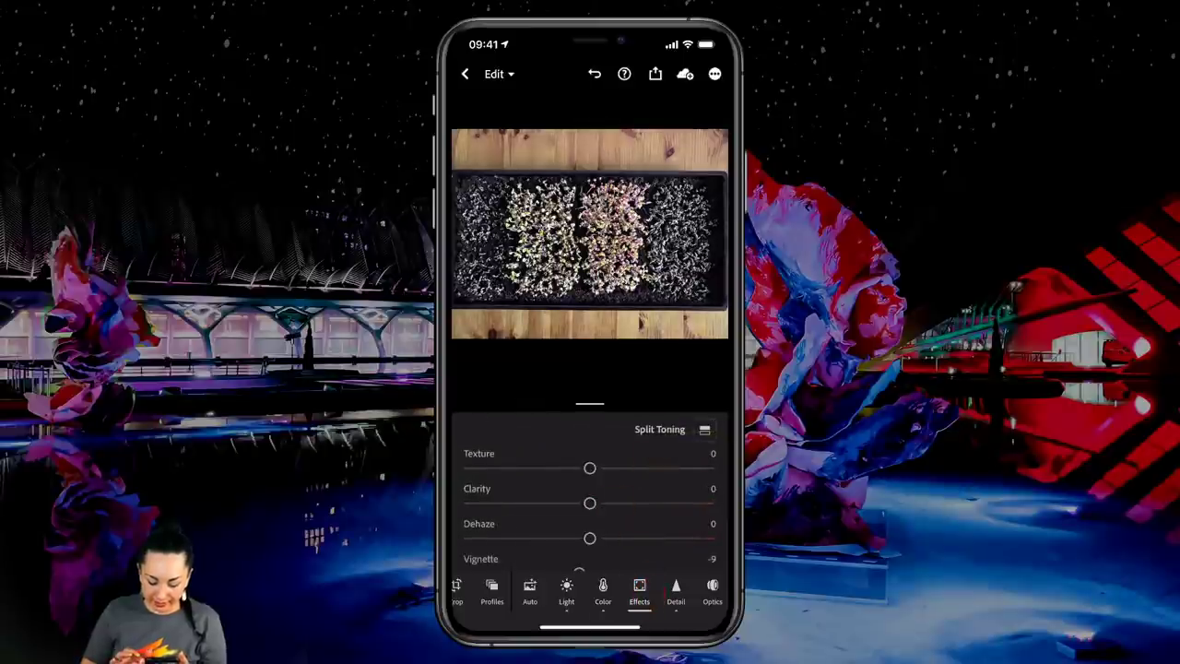
{"action": "left_click", "coordinate": [678, 595]}
{"action": "double_click", "coordinate": [511, 440]}
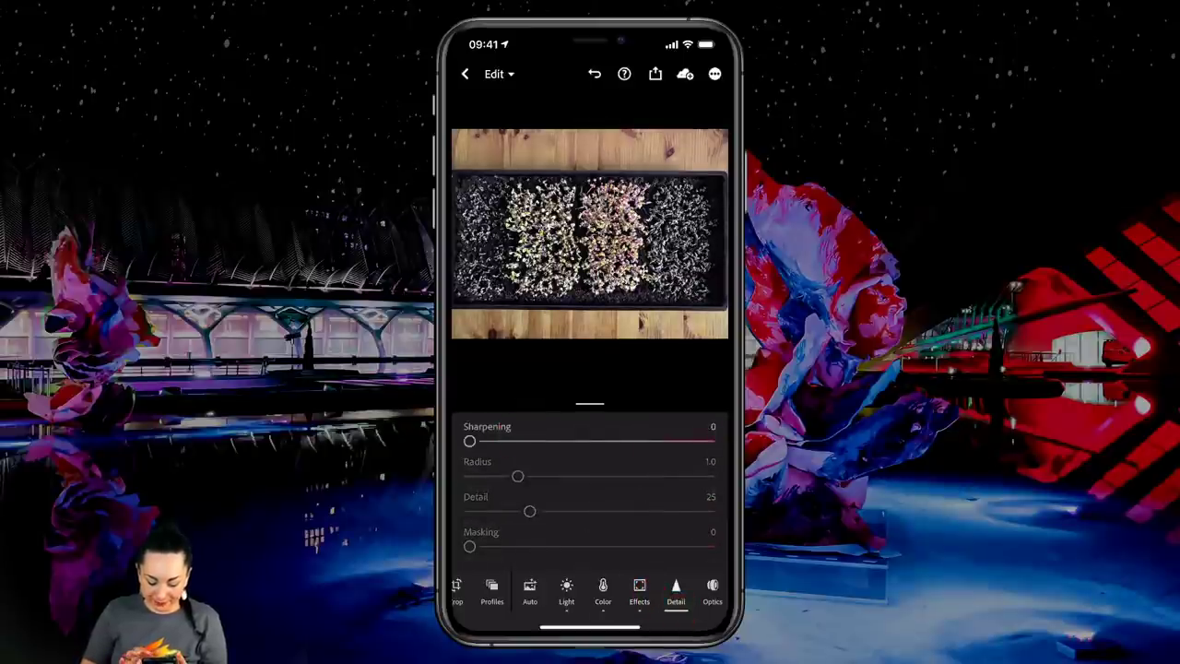
{"action": "left_click", "coordinate": [579, 588]}
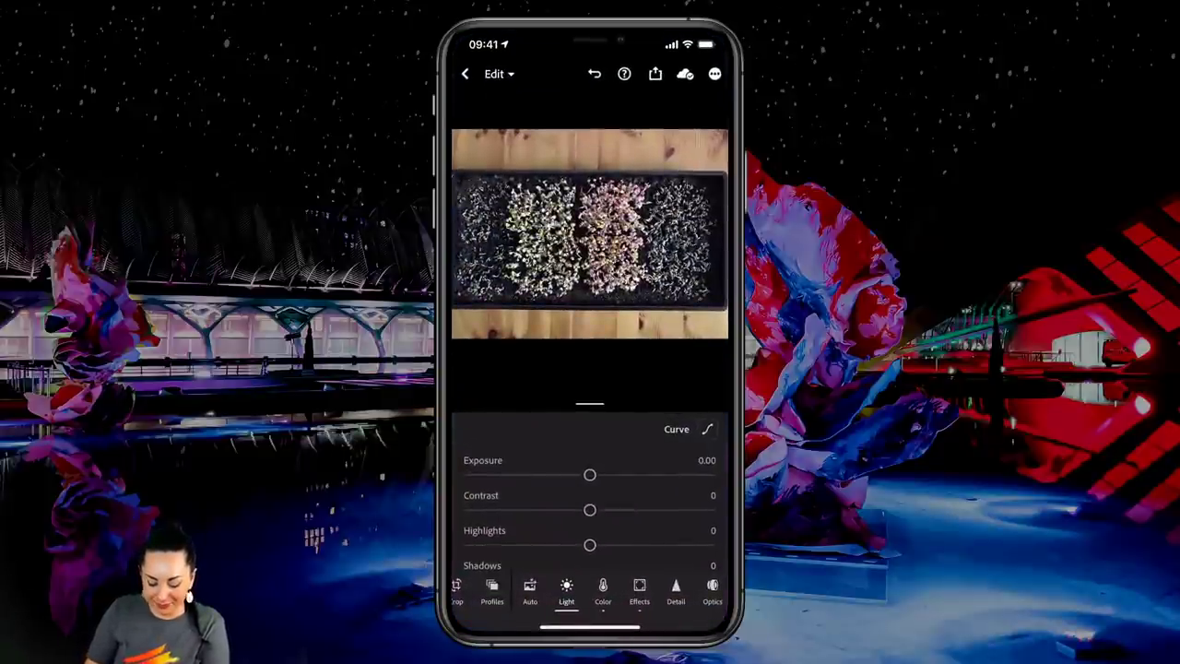
{"action": "left_click_drag", "start_coordinate": [566, 594], "coordinate": [655, 598]}
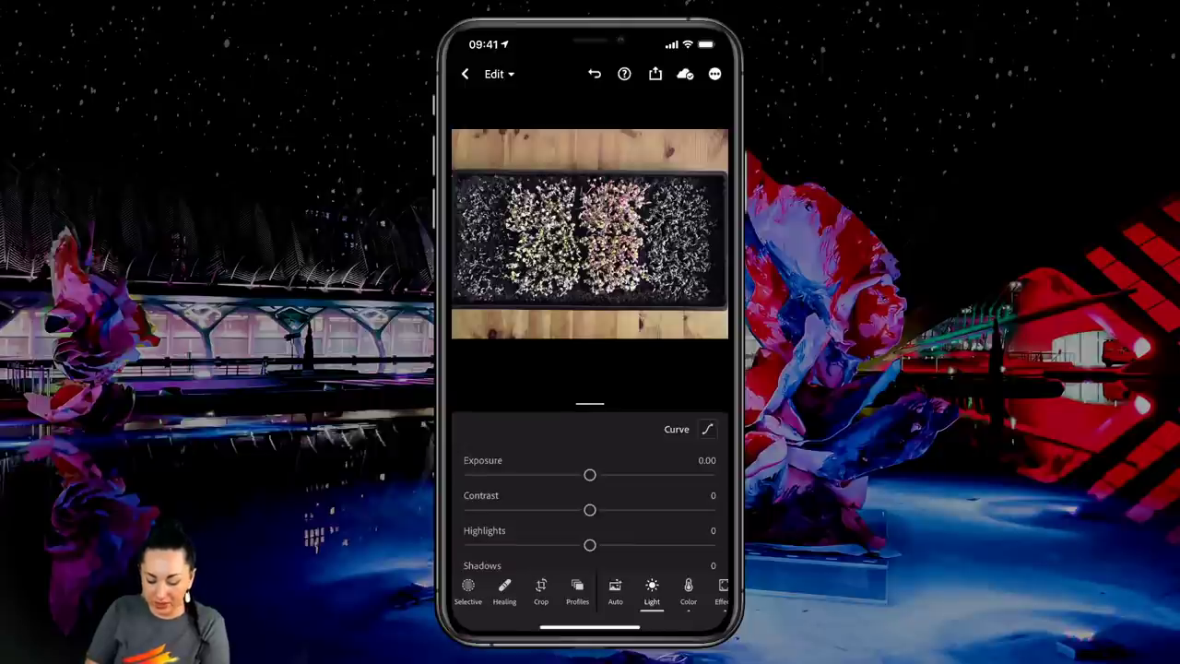
- Add a selective brush mask painted over the centre of the seed tray
{"action": "left_click", "coordinate": [467, 592]}
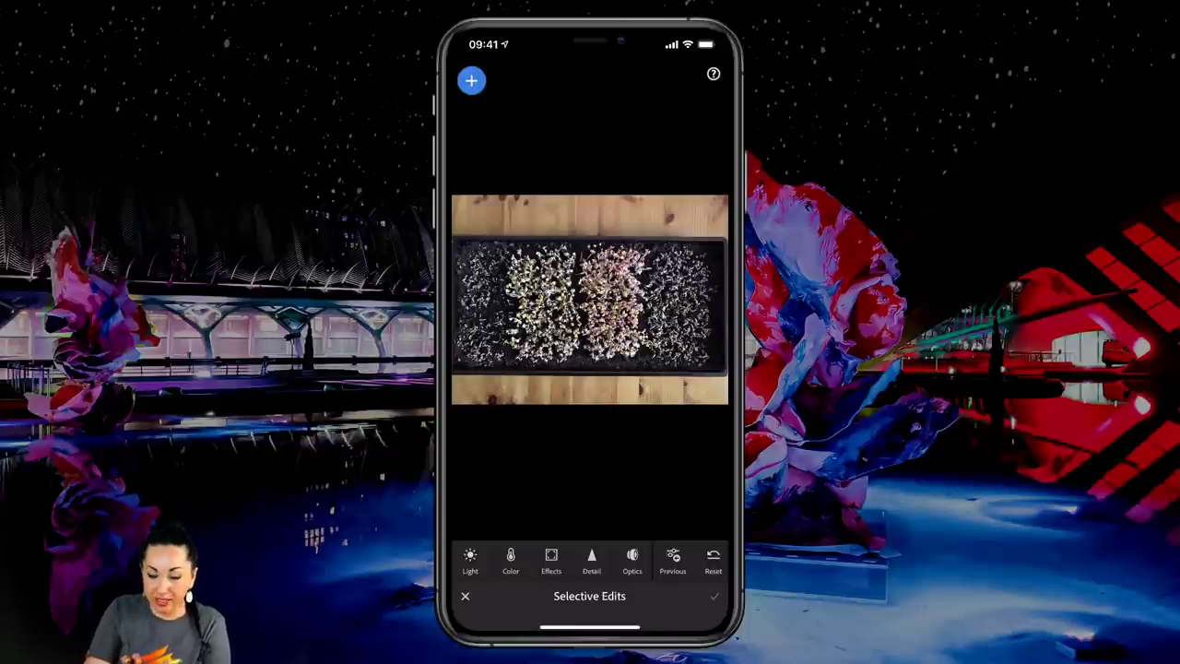
{"action": "left_click", "coordinate": [471, 80]}
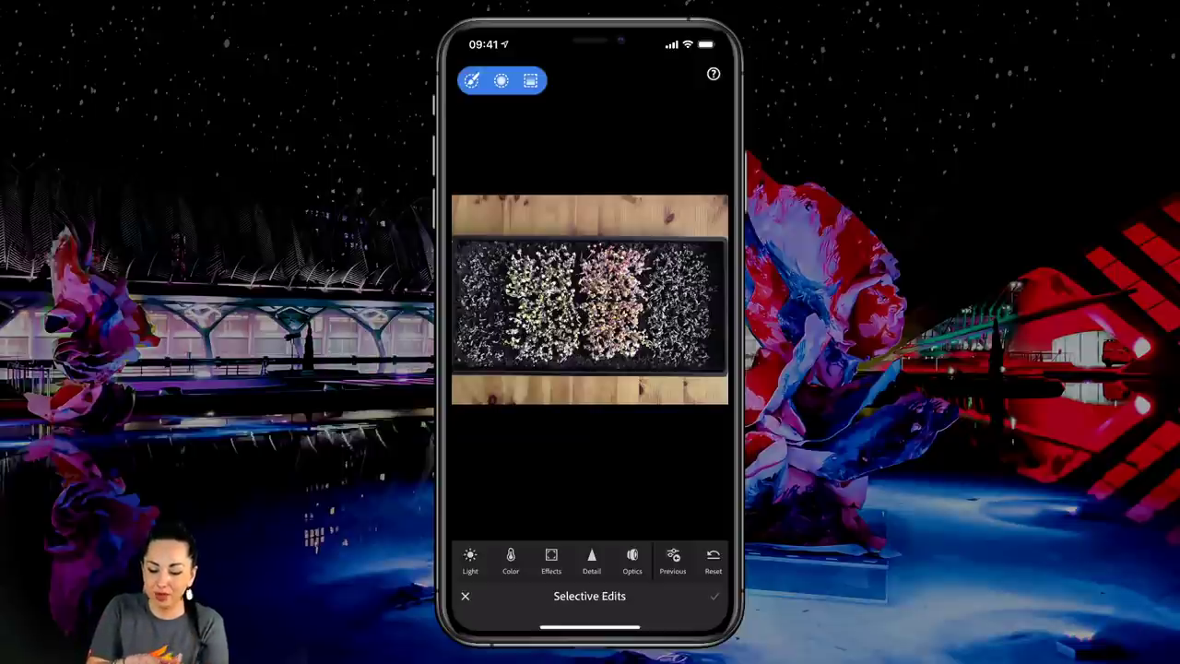
{"action": "left_click", "coordinate": [471, 81]}
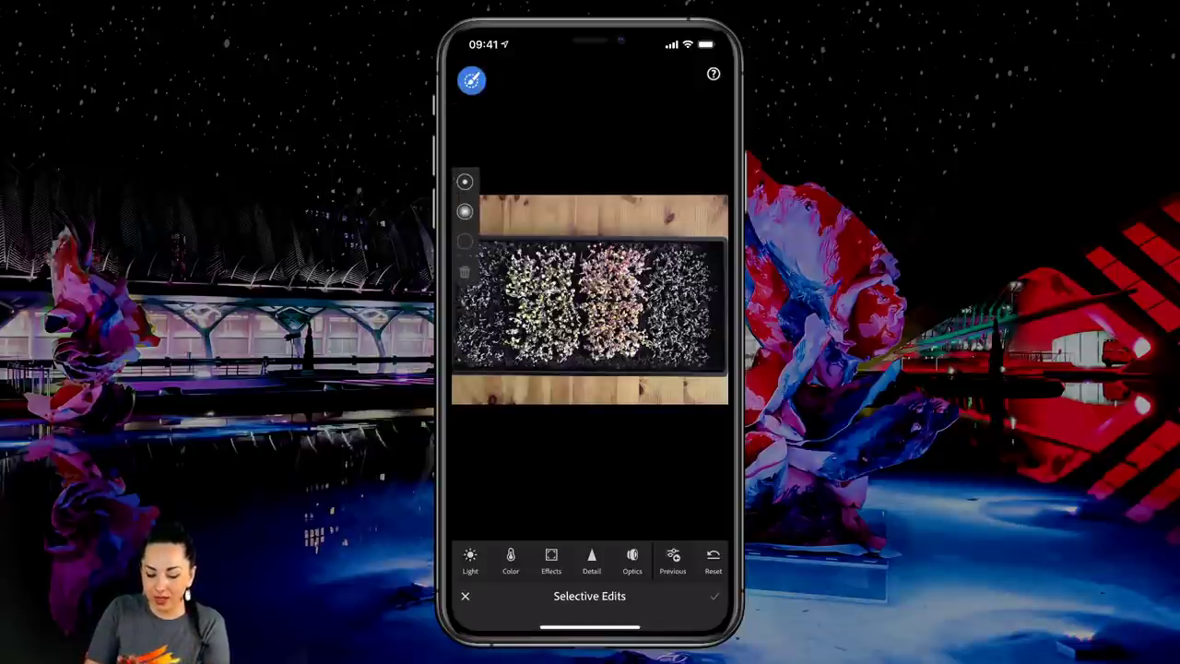
{"action": "mouse_move", "coordinate": [570, 301]}
{"action": "left_mouse_down"}
{"action": "mouse_move", "coordinate": [625, 275]}
{"action": "mouse_move", "coordinate": [527, 288]}
{"action": "mouse_move", "coordinate": [534, 318]}
{"action": "mouse_move", "coordinate": [616, 280]}
{"action": "mouse_move", "coordinate": [521, 316]}
{"action": "mouse_move", "coordinate": [606, 296]}
{"action": "mouse_move", "coordinate": [555, 292]}
{"action": "mouse_move", "coordinate": [600, 292]}
{"action": "mouse_move", "coordinate": [601, 312]}
{"action": "mouse_move", "coordinate": [614, 302]}
{"action": "mouse_move", "coordinate": [541, 261]}
{"action": "mouse_move", "coordinate": [561, 323]}
{"action": "mouse_move", "coordinate": [608, 338]}
{"action": "mouse_move", "coordinate": [633, 297]}
{"action": "mouse_move", "coordinate": [634, 346]}
{"action": "left_mouse_up"}
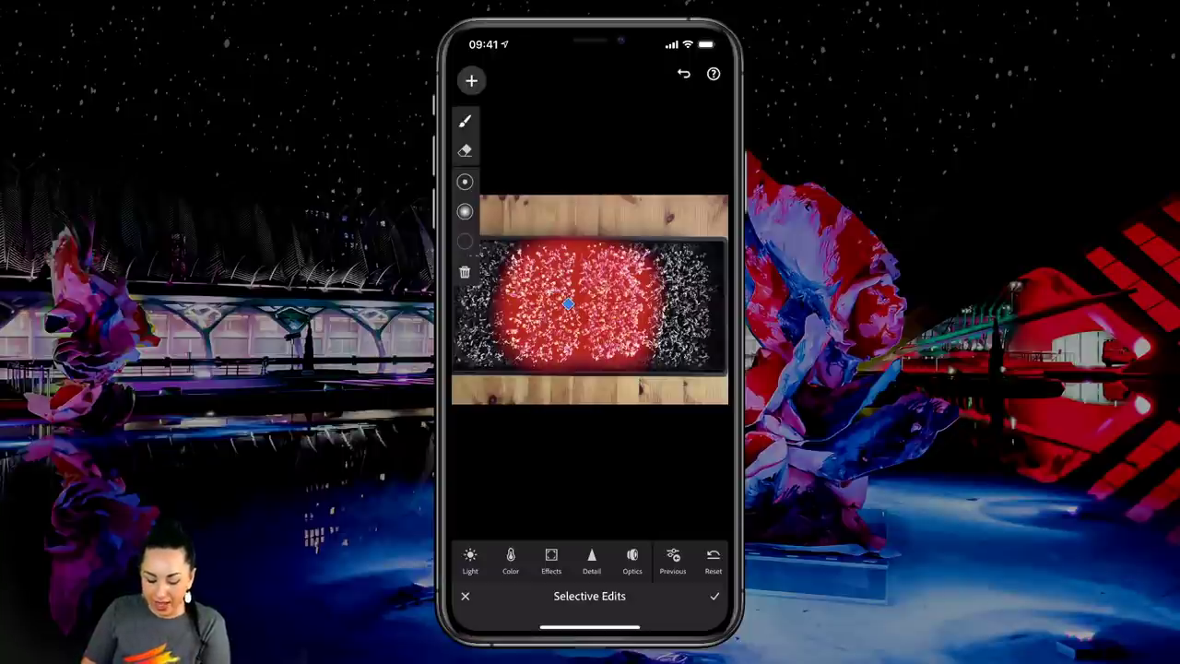
{"action": "left_click", "coordinate": [472, 560]}
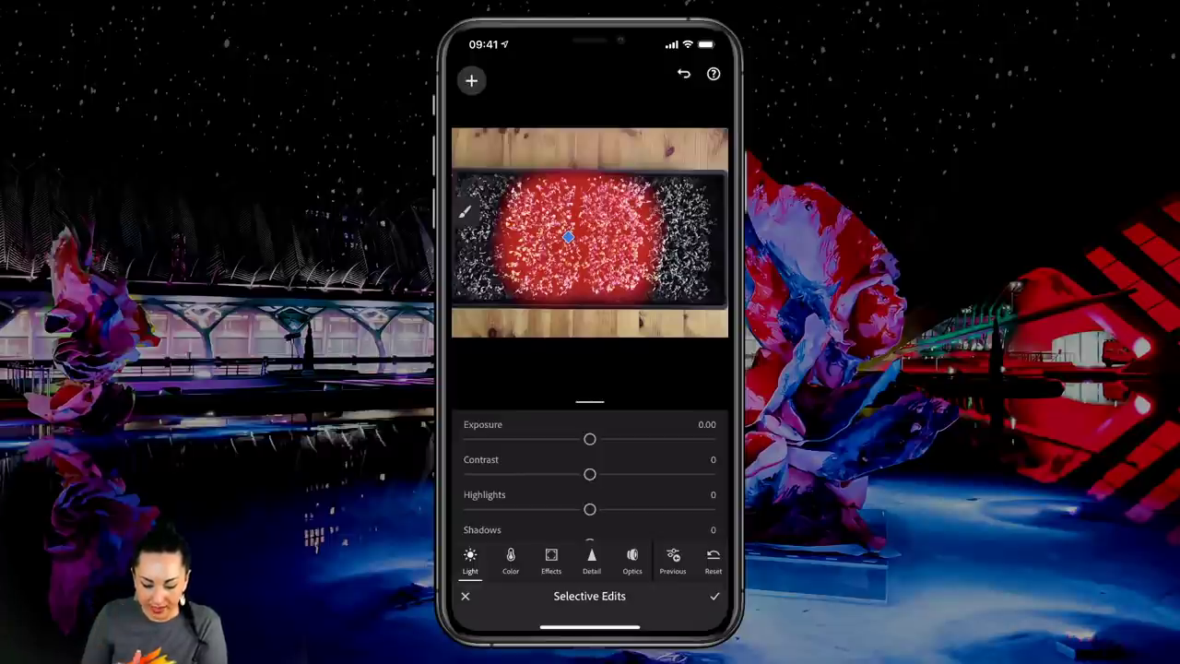
- Give the centre mask Exposure -0.78, Contrast +14, Highlights -33 and Shadows +30
{"action": "left_click_drag", "start_coordinate": [590, 439], "coordinate": [553, 454]}
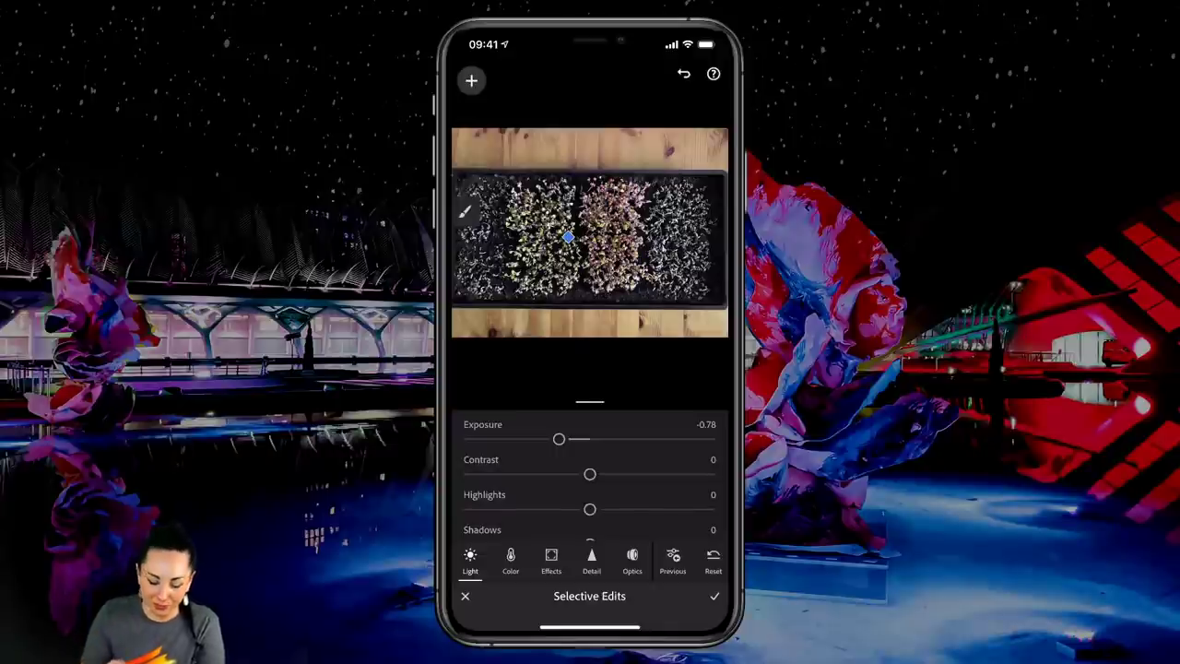
{"action": "left_click_drag", "start_coordinate": [590, 474], "coordinate": [669, 453]}
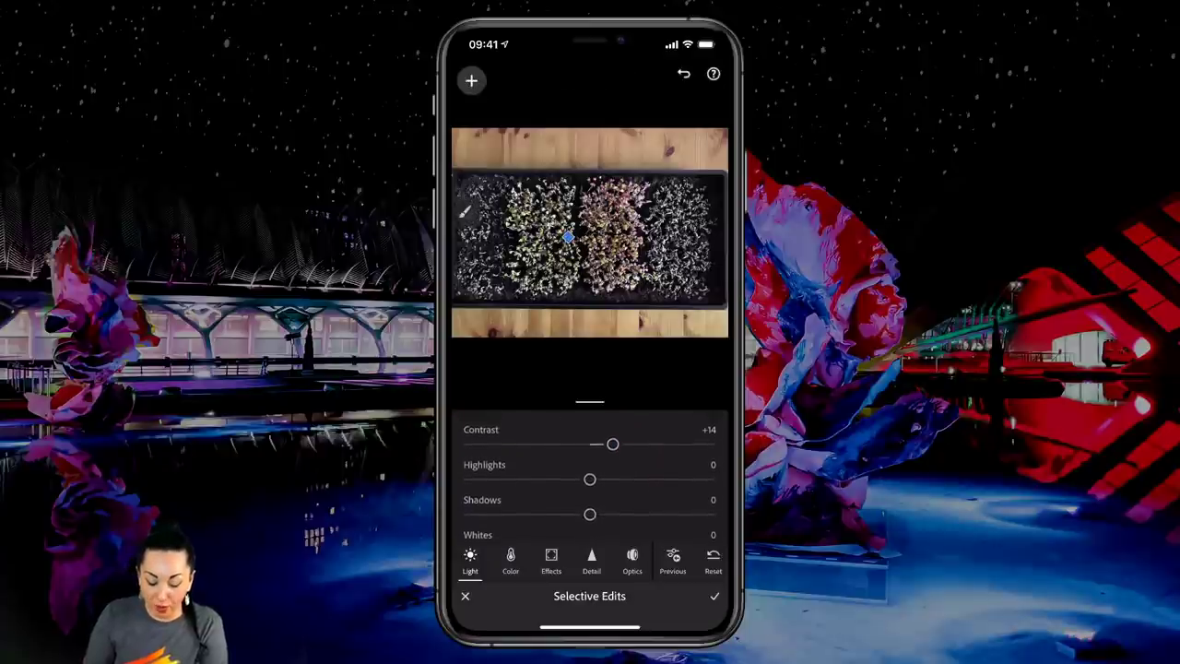
{"action": "left_click_drag", "start_coordinate": [593, 487], "coordinate": [540, 489]}
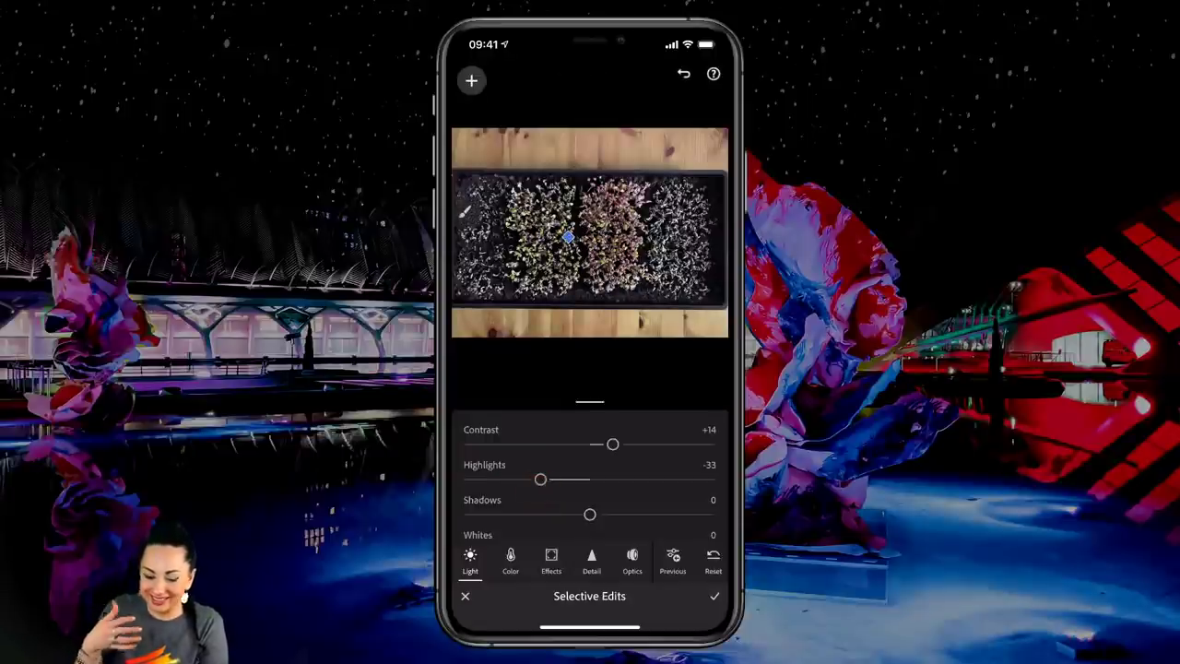
{"action": "scroll", "coordinate": [630, 264], "scroll_direction": "up", "scroll_amount": 5}
{"action": "left_click_drag", "start_coordinate": [630, 264], "coordinate": [687, 277]}
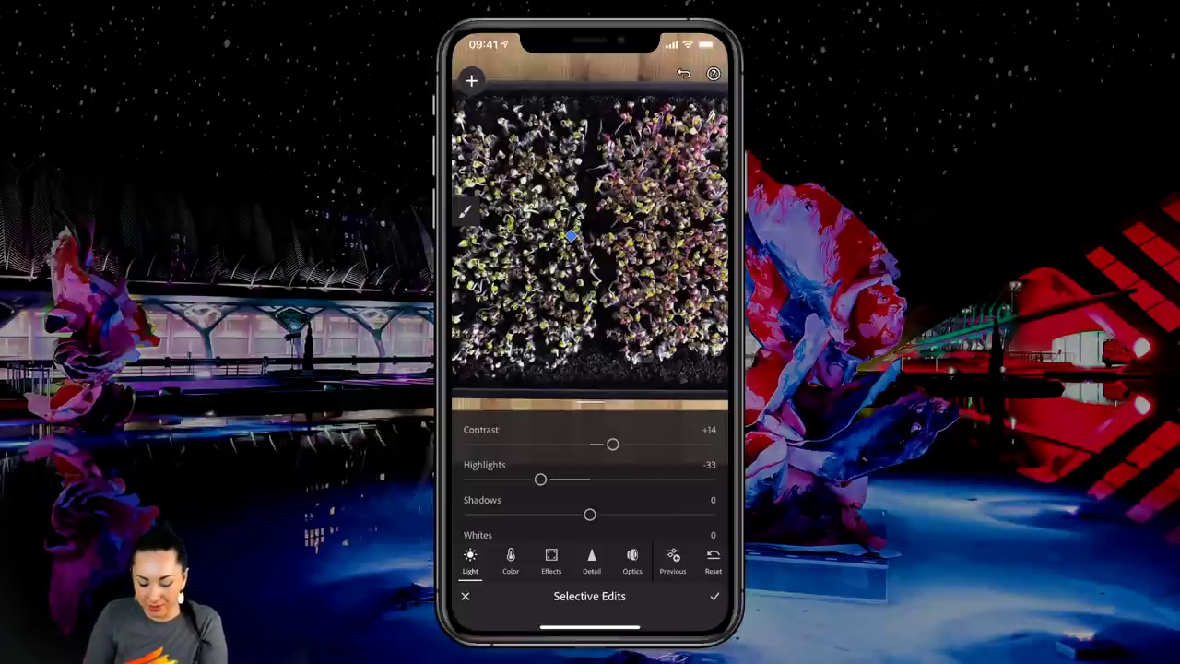
{"action": "left_click_drag", "start_coordinate": [590, 514], "coordinate": [647, 513]}
{"action": "left_click_drag", "start_coordinate": [691, 250], "coordinate": [600, 277]}
{"action": "left_click_drag", "start_coordinate": [630, 514], "coordinate": [605, 522]}
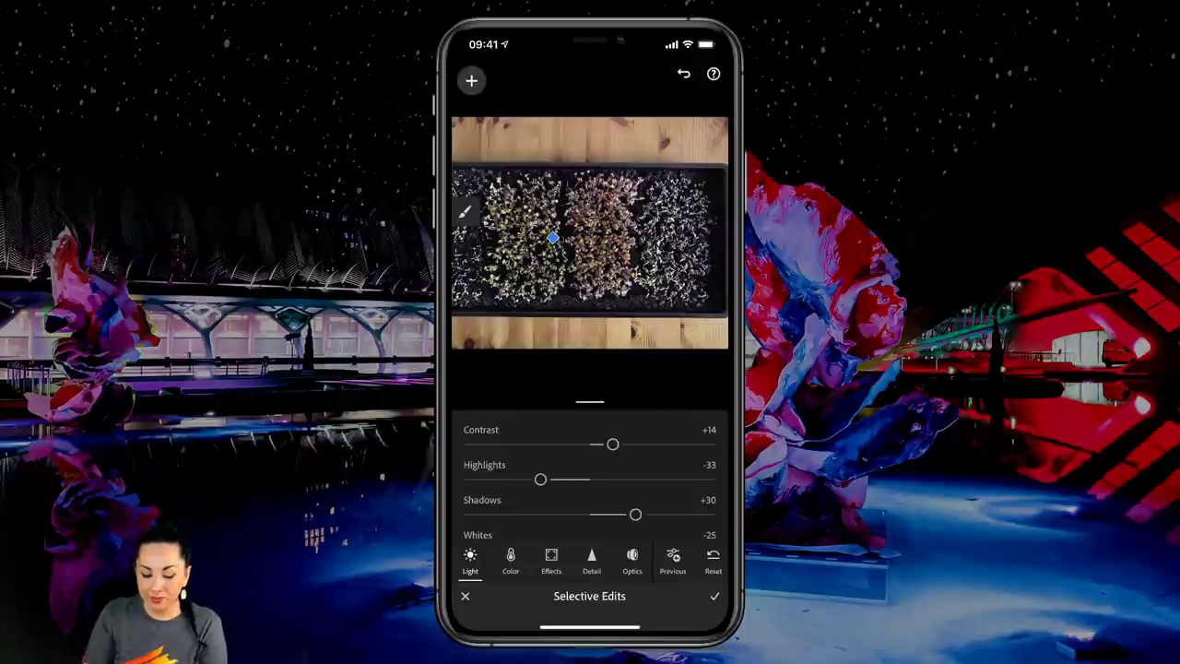
- Check the mask overlay and full-screen preview, then apply the mask edit
{"action": "left_click_drag", "start_coordinate": [674, 238], "coordinate": [665, 234]}
{"action": "left_click", "coordinate": [572, 238]}
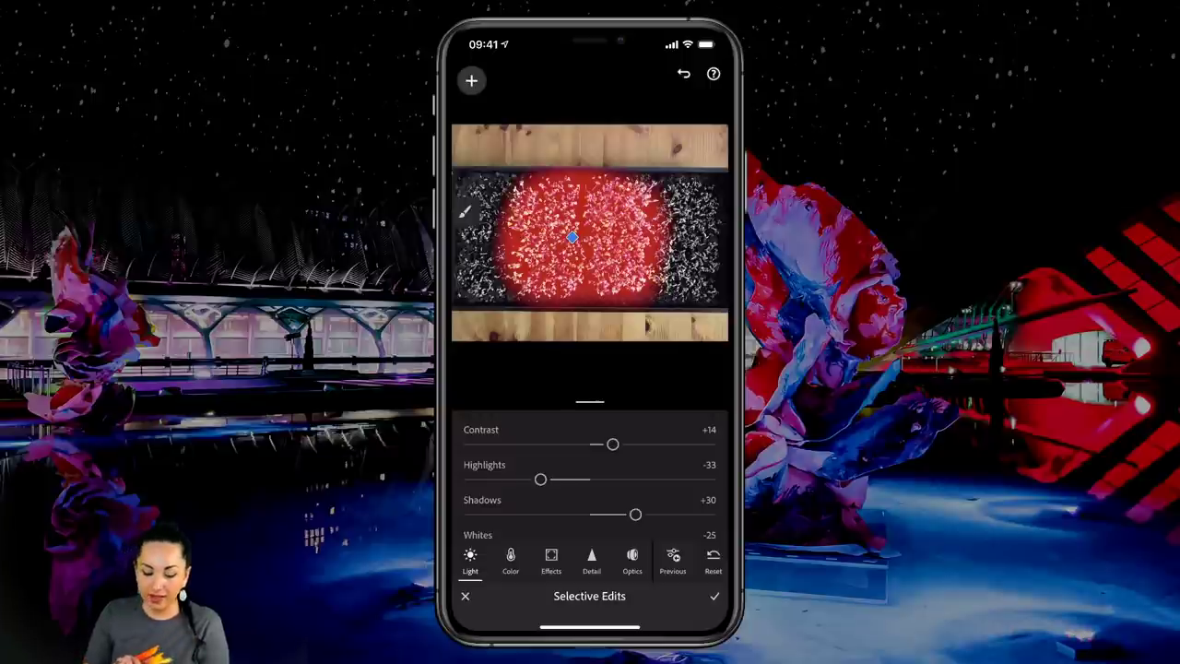
{"action": "left_click", "coordinate": [656, 340]}
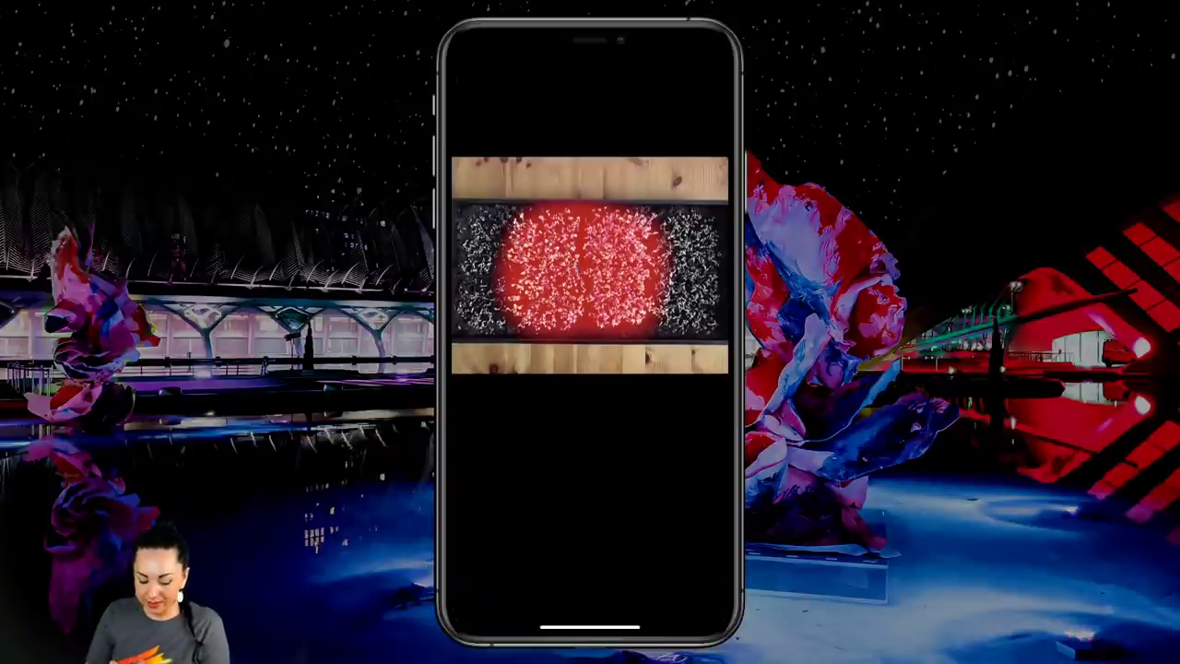
{"action": "left_click", "coordinate": [653, 486]}
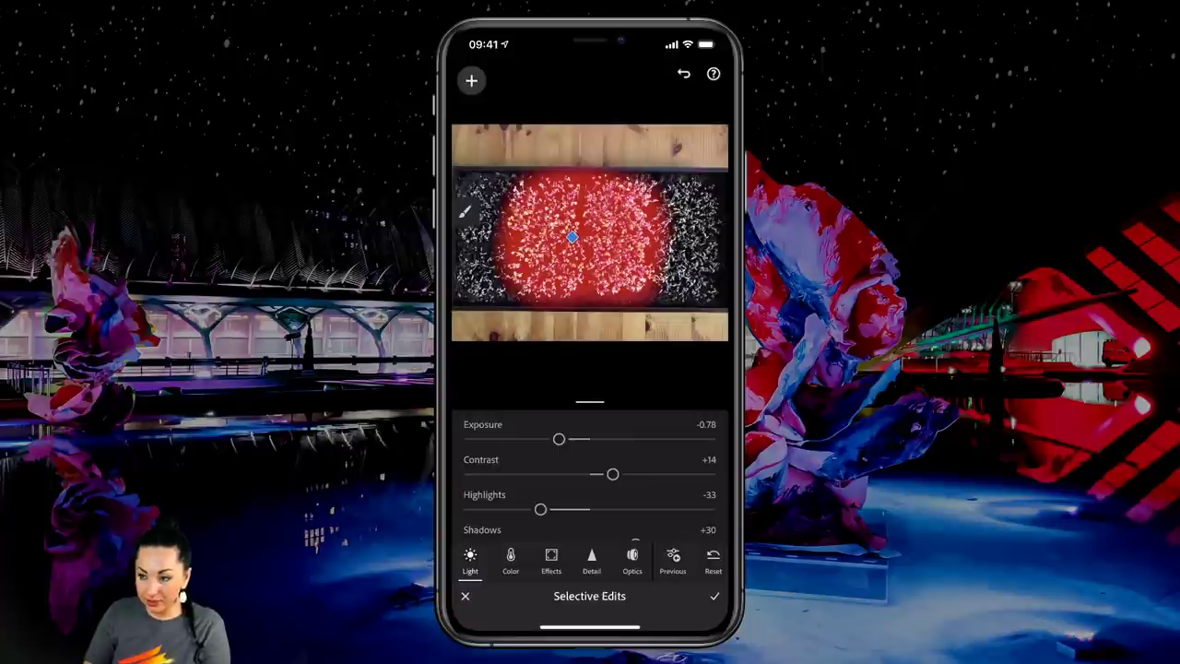
{"action": "left_click", "coordinate": [715, 595]}
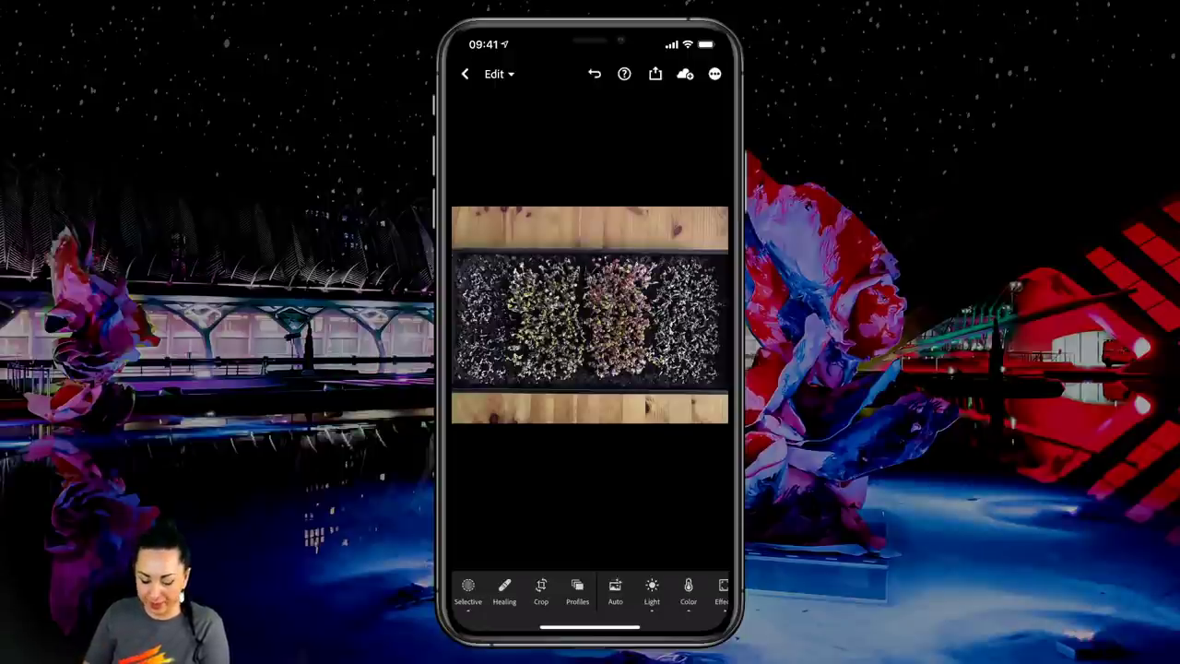
{"action": "left_click", "coordinate": [467, 590]}
- Try a linear gradient mask dragged down across the tray, erasing it along the top
{"action": "left_click", "coordinate": [471, 80]}
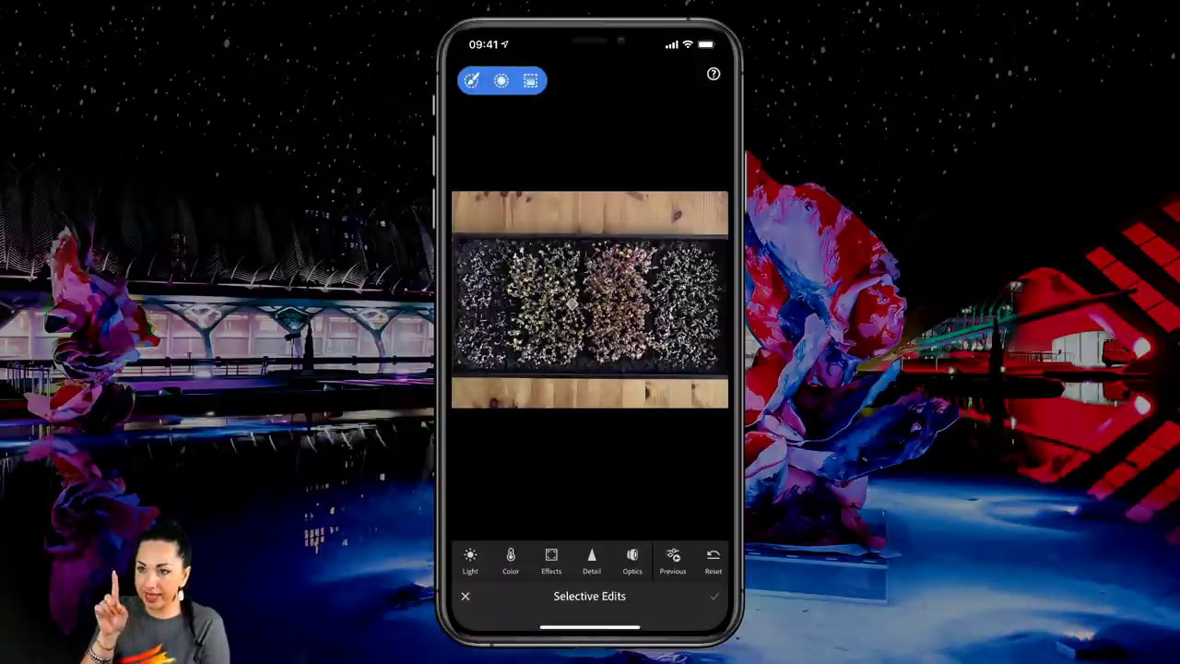
{"action": "left_click", "coordinate": [530, 80]}
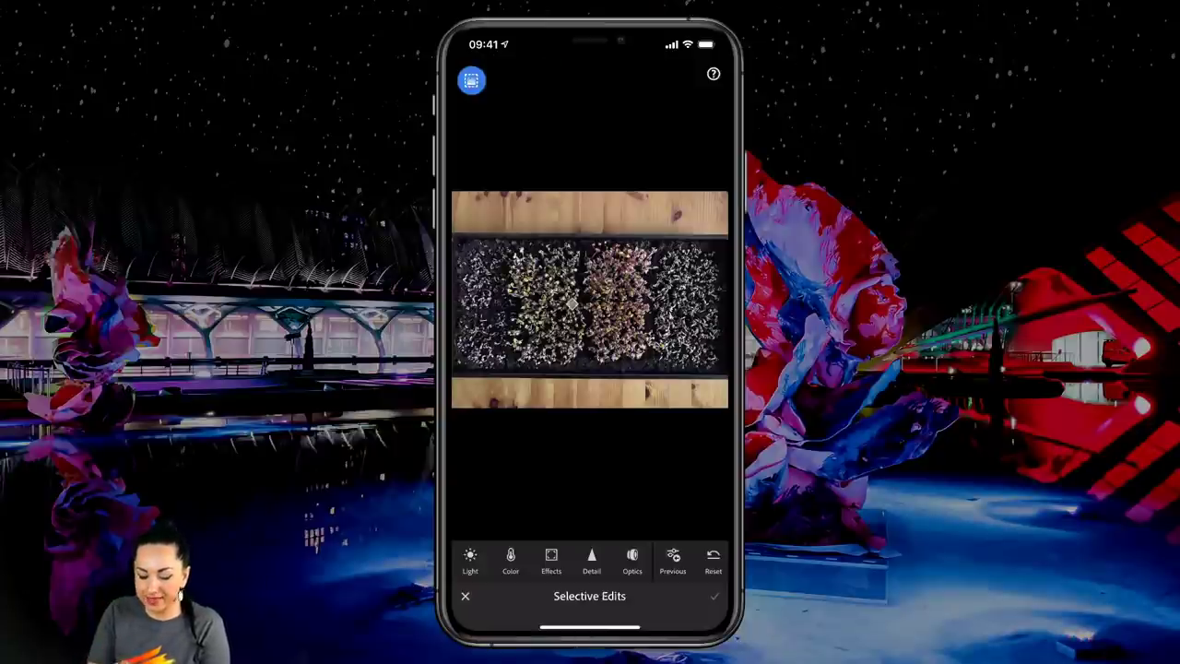
{"action": "left_click_drag", "start_coordinate": [614, 282], "coordinate": [608, 416]}
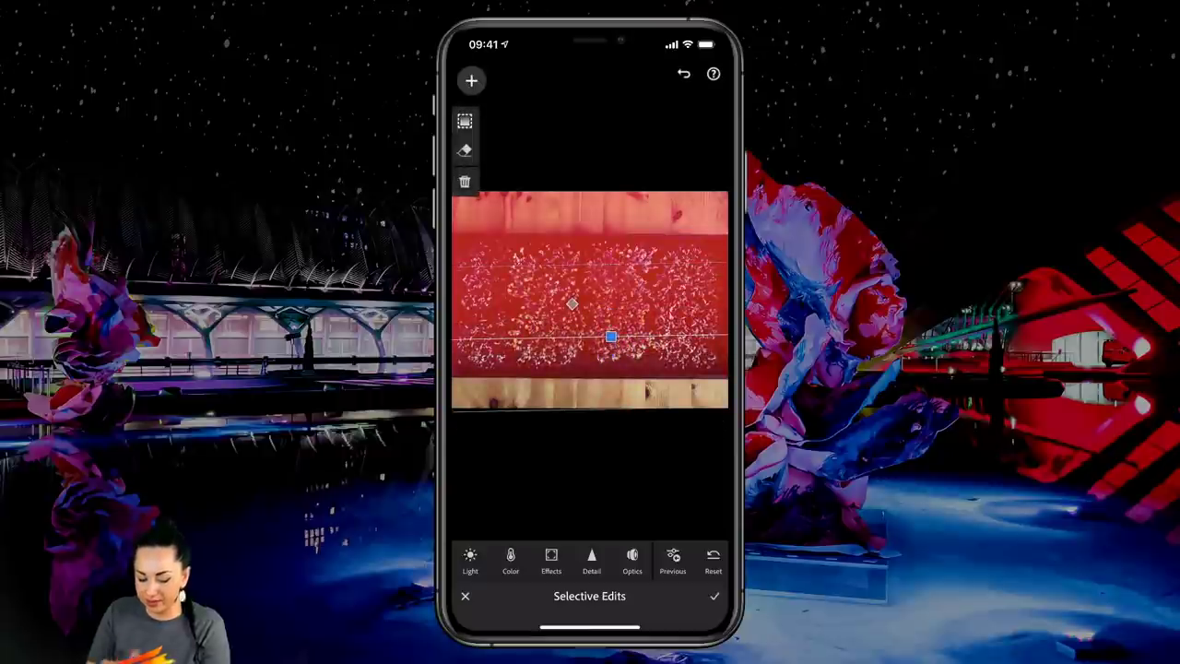
{"action": "left_click_drag", "start_coordinate": [611, 343], "coordinate": [614, 423]}
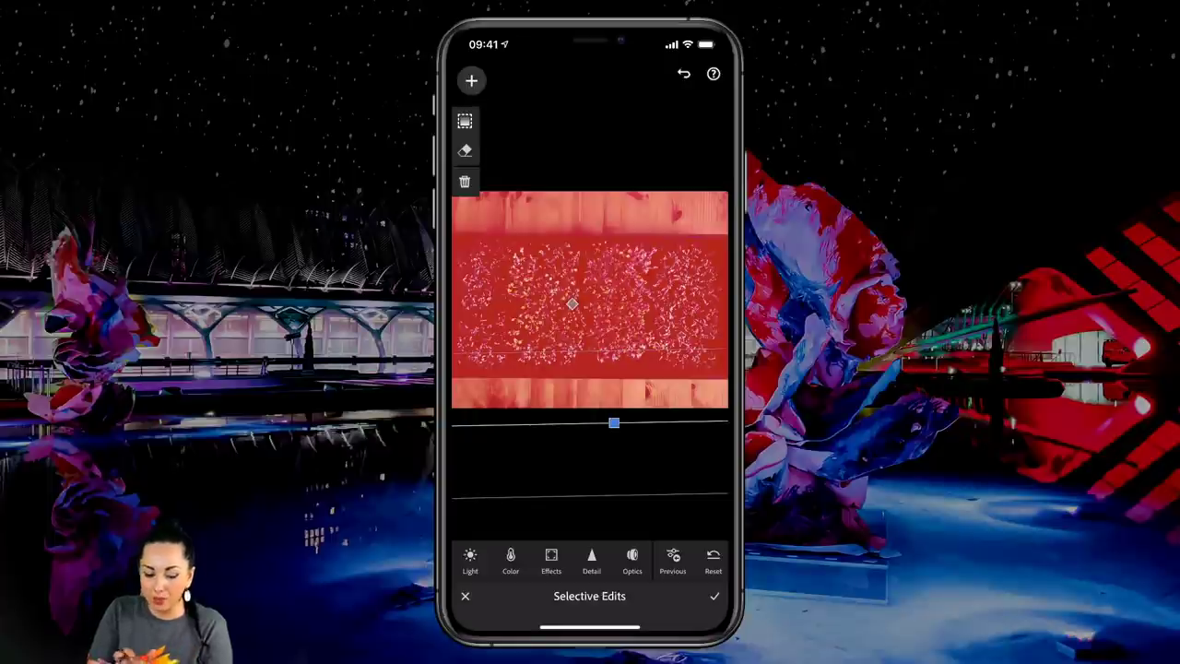
{"action": "left_click", "coordinate": [464, 151]}
{"action": "mouse_move", "coordinate": [593, 250]}
{"action": "left_mouse_down"}
{"action": "mouse_move", "coordinate": [486, 263]}
{"action": "mouse_move", "coordinate": [564, 304]}
{"action": "left_mouse_up"}
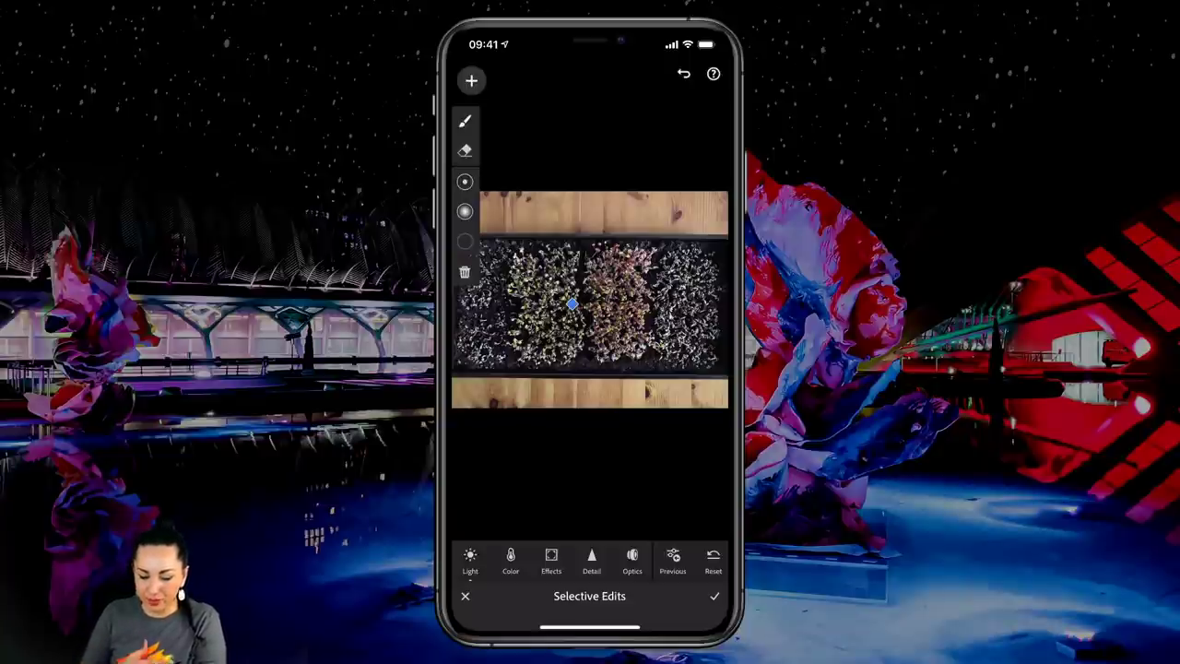
- Set the whole photo's Shadows to +50, Whites to -4 and Highlights to -15
{"action": "left_click", "coordinate": [715, 596]}
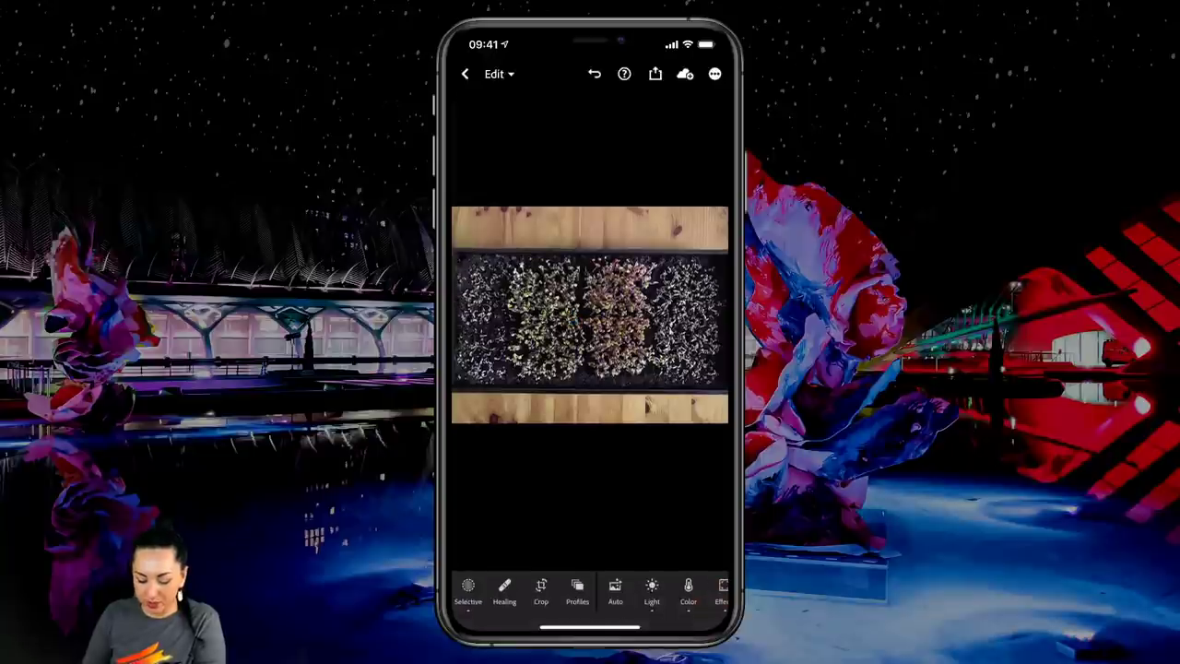
{"action": "mouse_move", "coordinate": [702, 588]}
{"action": "left_mouse_down"}
{"action": "mouse_move", "coordinate": [572, 606]}
{"action": "mouse_move", "coordinate": [546, 586]}
{"action": "left_mouse_up"}
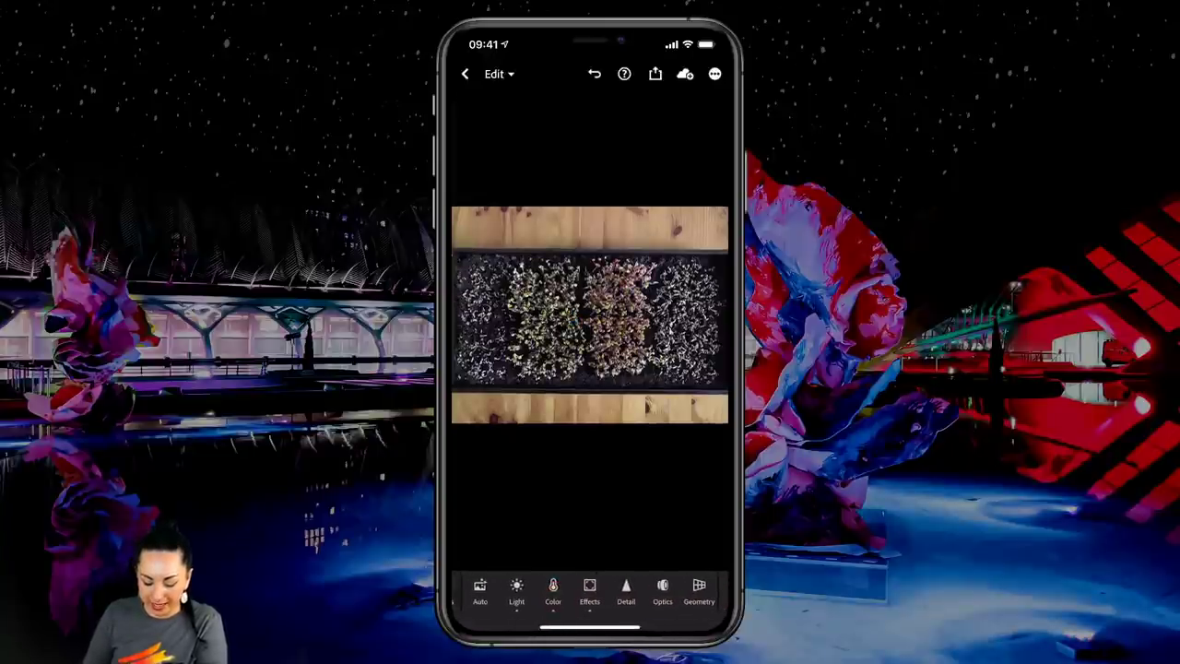
{"action": "left_click", "coordinate": [517, 590]}
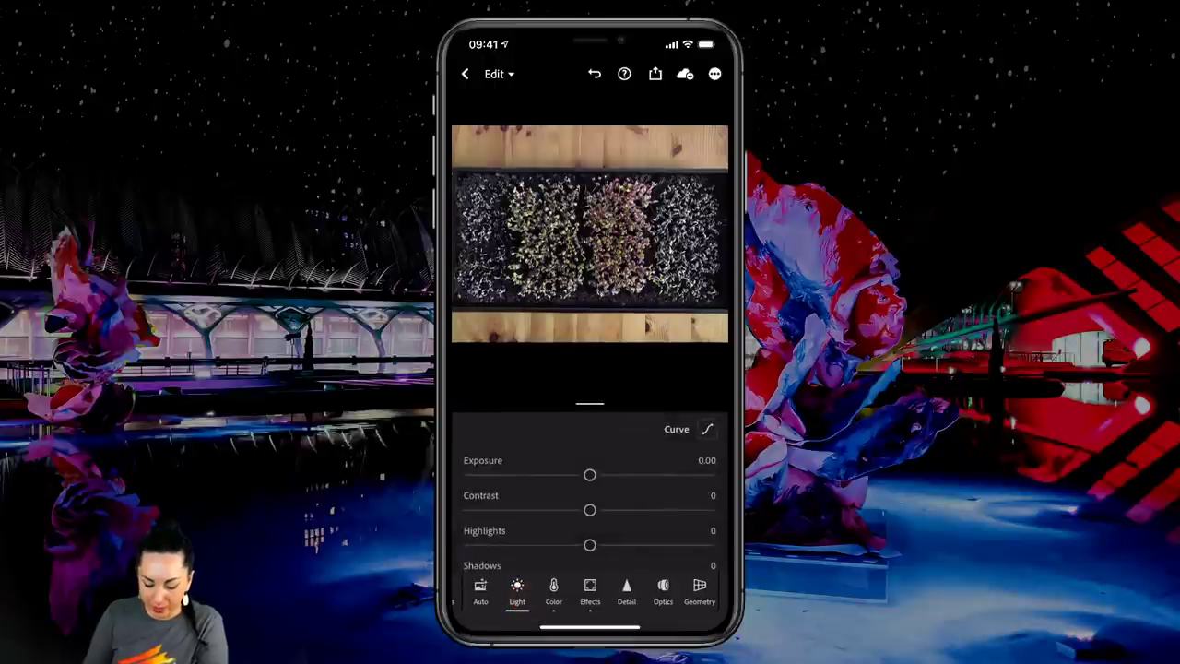
{"action": "left_click_drag", "start_coordinate": [672, 471], "coordinate": [673, 424]}
{"action": "left_click_drag", "start_coordinate": [590, 529], "coordinate": [678, 527]}
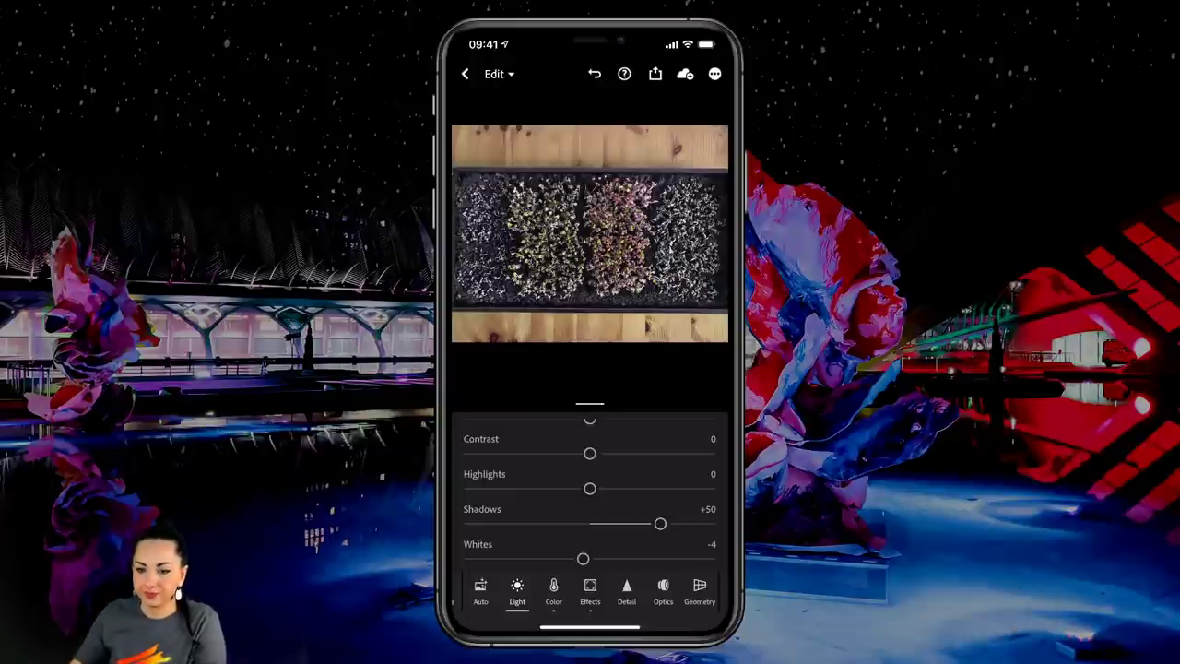
{"action": "left_click_drag", "start_coordinate": [687, 415], "coordinate": [680, 369]}
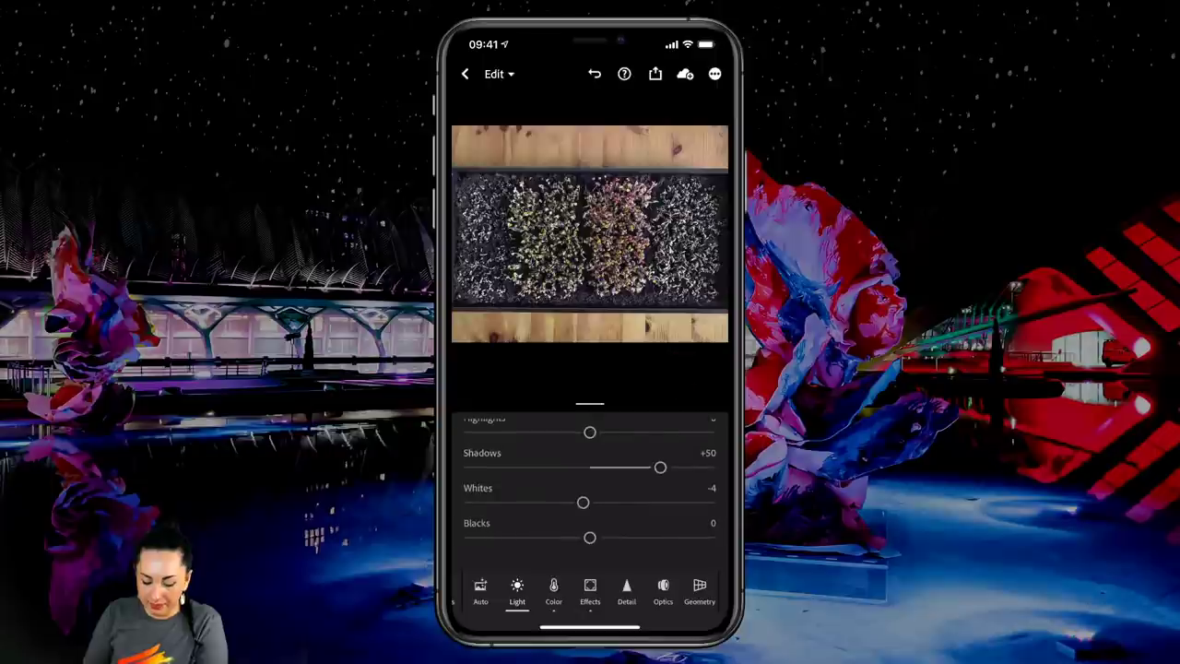
{"action": "left_click_drag", "start_coordinate": [637, 506], "coordinate": [643, 556]}
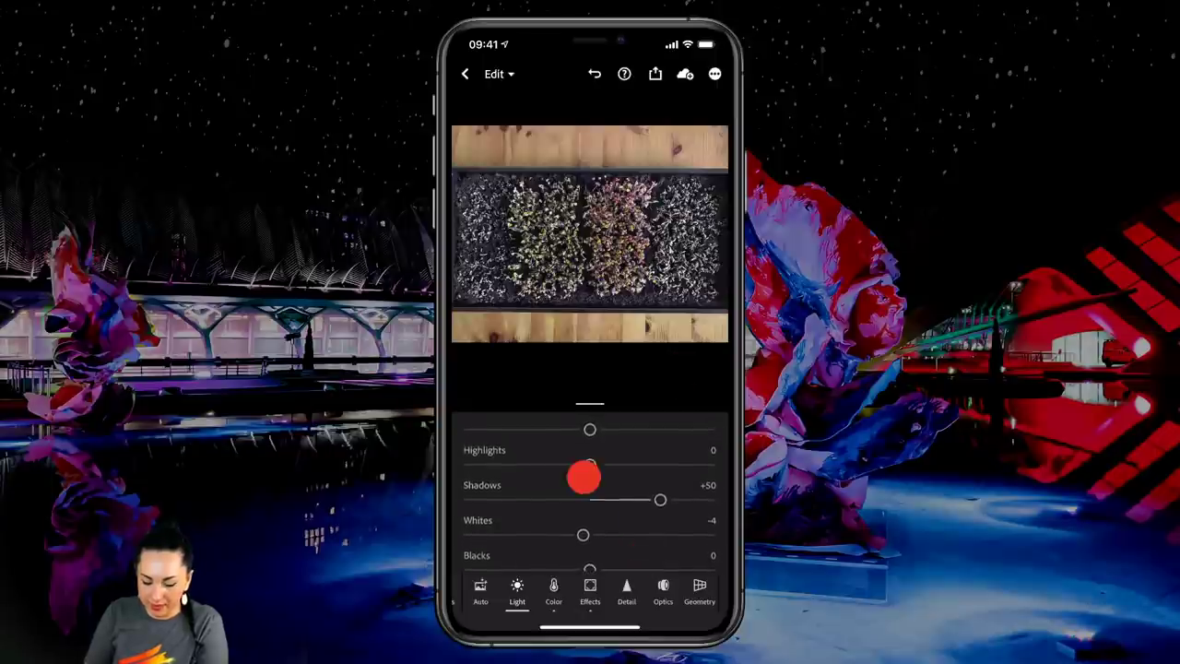
{"action": "left_click_drag", "start_coordinate": [584, 473], "coordinate": [554, 495]}
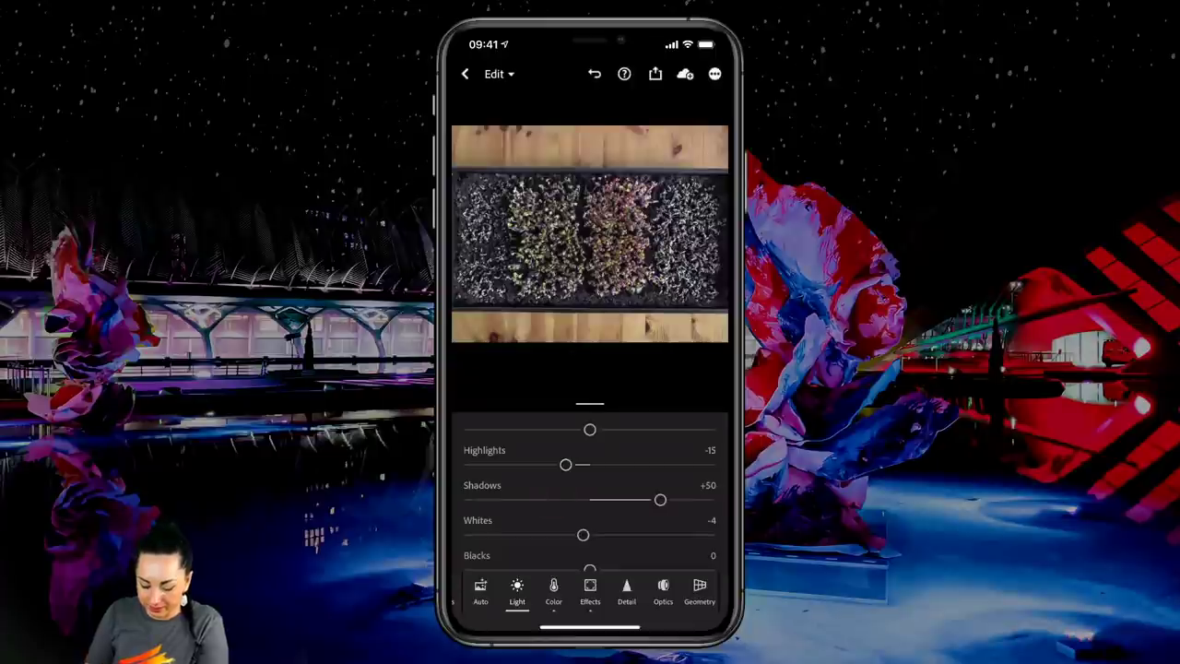
{"action": "left_click", "coordinate": [553, 590]}
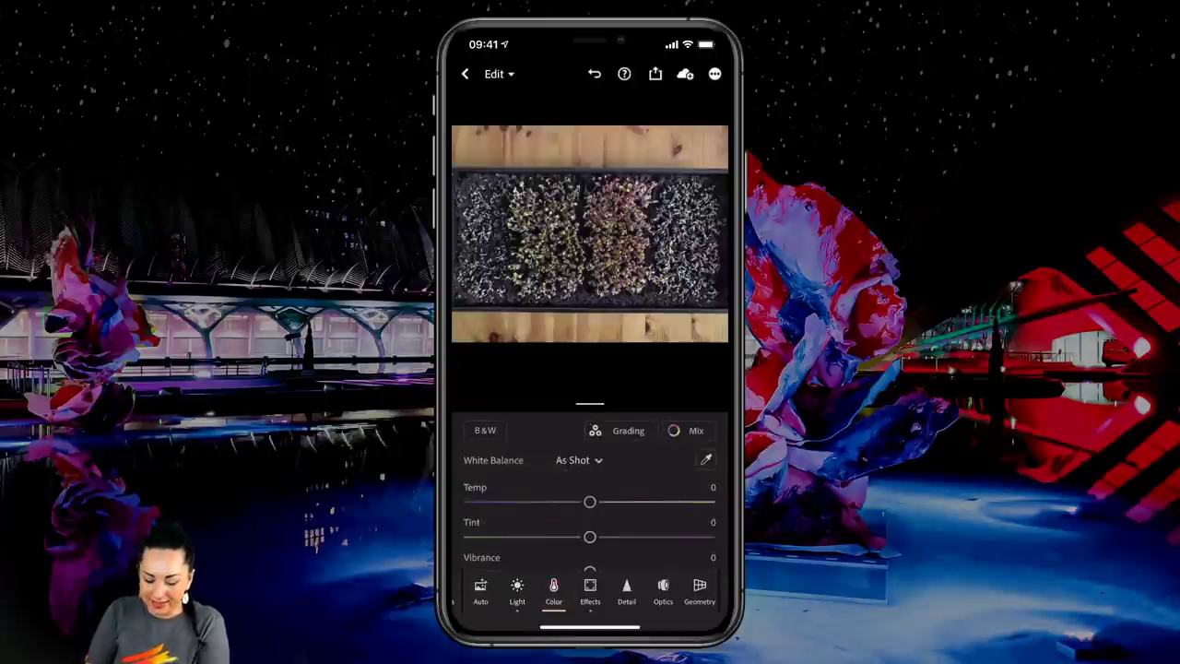
- Raise Vibrance to +46 and Saturation to +12, and shift the red hue to -17 in Color Mix
{"action": "left_click_drag", "start_coordinate": [668, 498], "coordinate": [667, 421]}
{"action": "left_click_drag", "start_coordinate": [590, 502], "coordinate": [650, 503]}
{"action": "left_click_drag", "start_coordinate": [590, 539], "coordinate": [604, 542]}
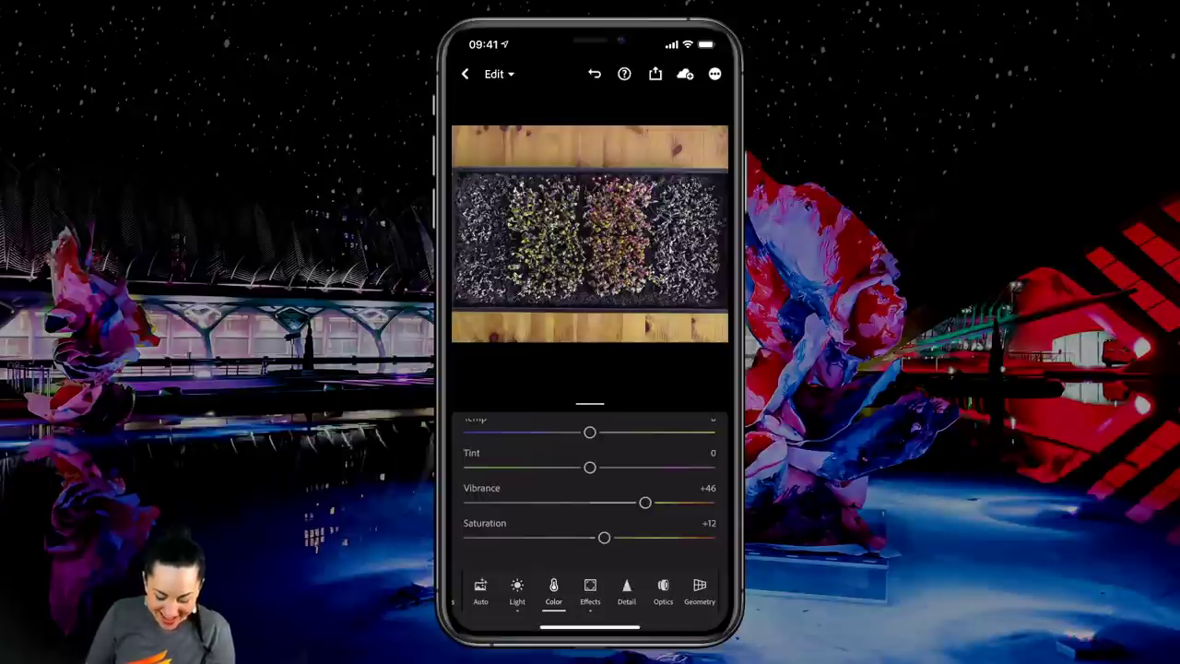
{"action": "left_click_drag", "start_coordinate": [688, 452], "coordinate": [674, 553]}
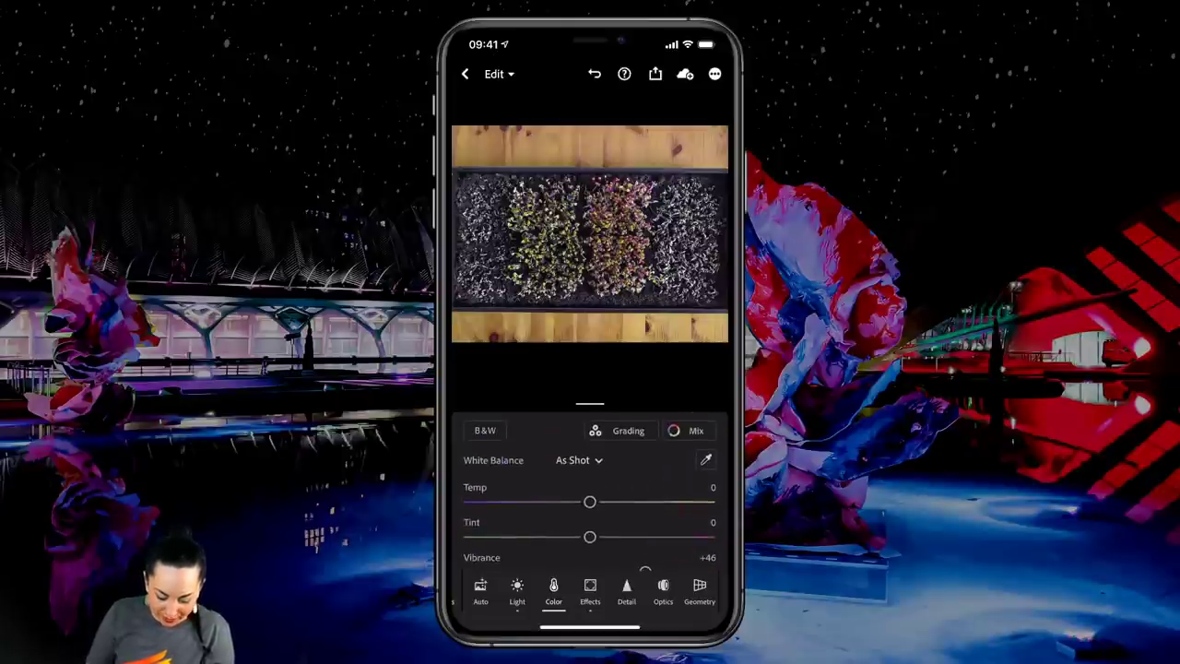
{"action": "left_click", "coordinate": [690, 431]}
{"action": "left_click_drag", "start_coordinate": [539, 524], "coordinate": [569, 525]}
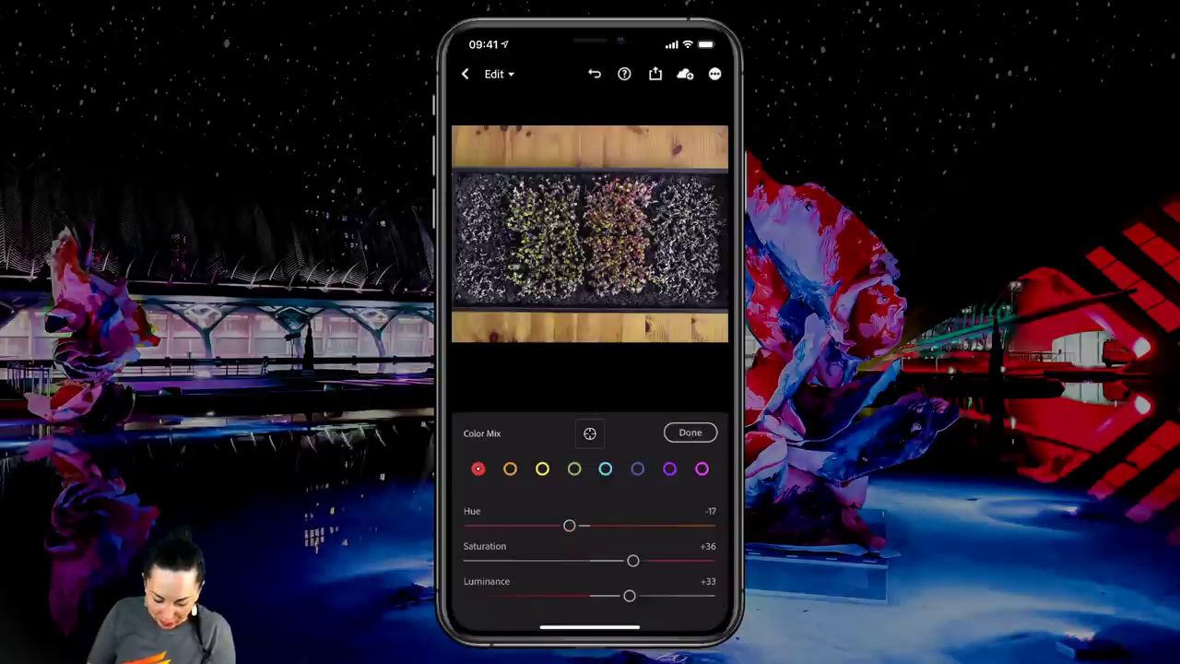
- Set the purple colour mix to Hue +49, Saturation +38 and Luminance -15
{"action": "left_click", "coordinate": [670, 468]}
{"action": "scroll", "coordinate": [610, 267], "scroll_direction": "up", "scroll_amount": 5}
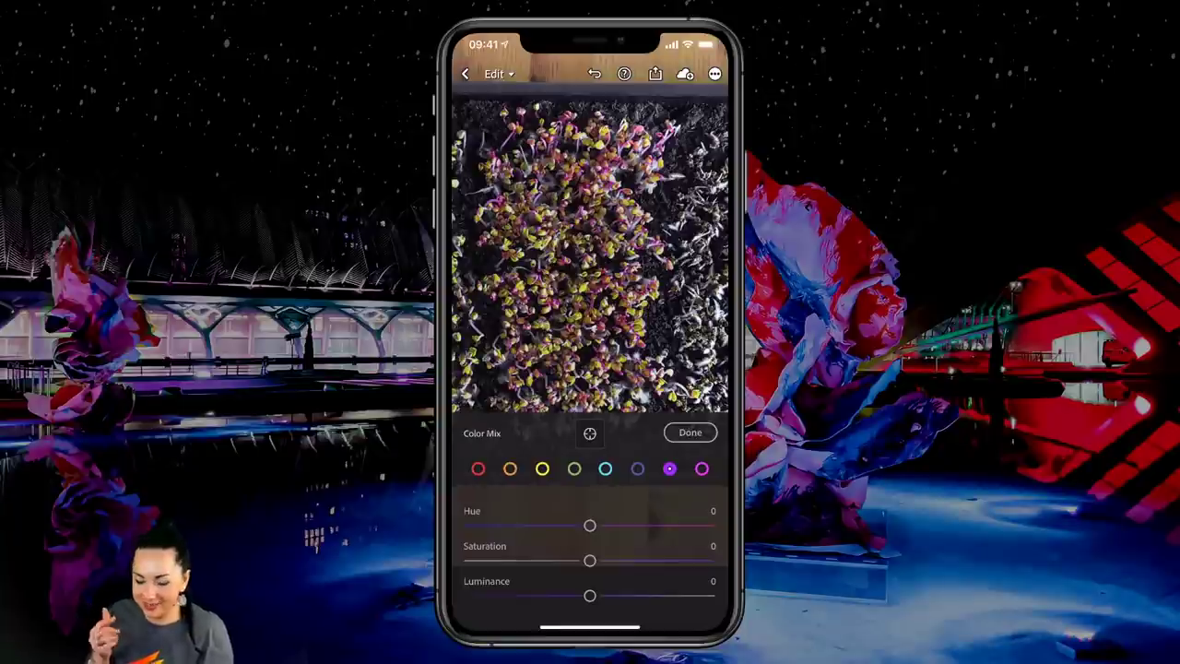
{"action": "left_click_drag", "start_coordinate": [590, 525], "coordinate": [658, 532]}
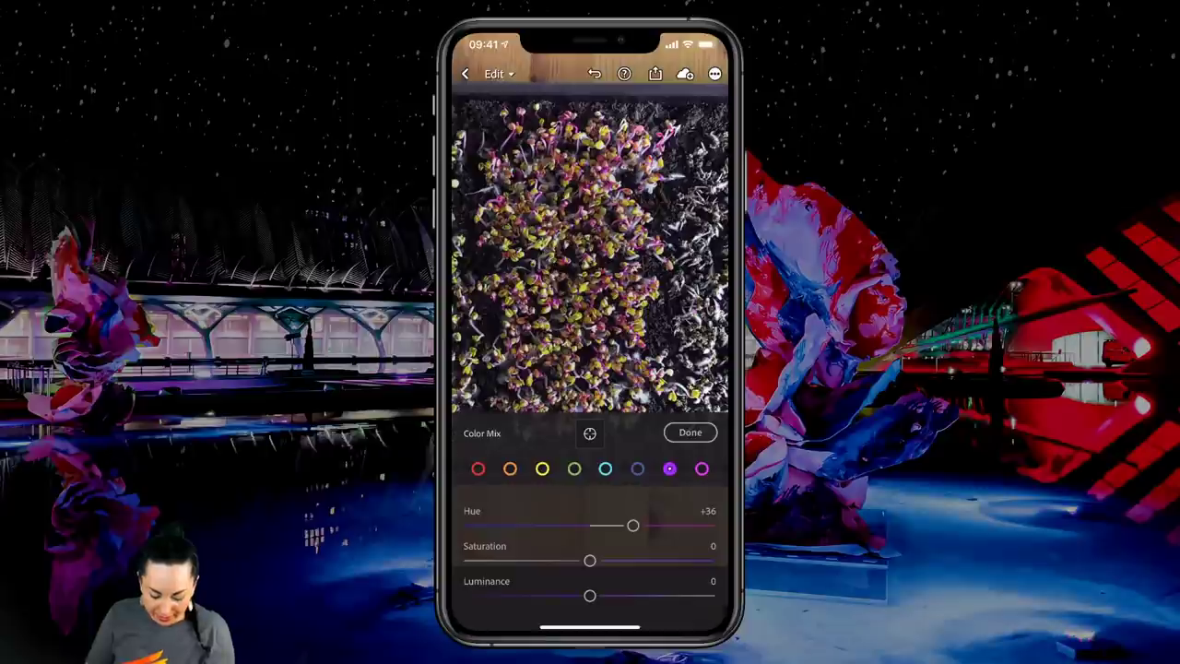
{"action": "left_click_drag", "start_coordinate": [590, 561], "coordinate": [648, 525]}
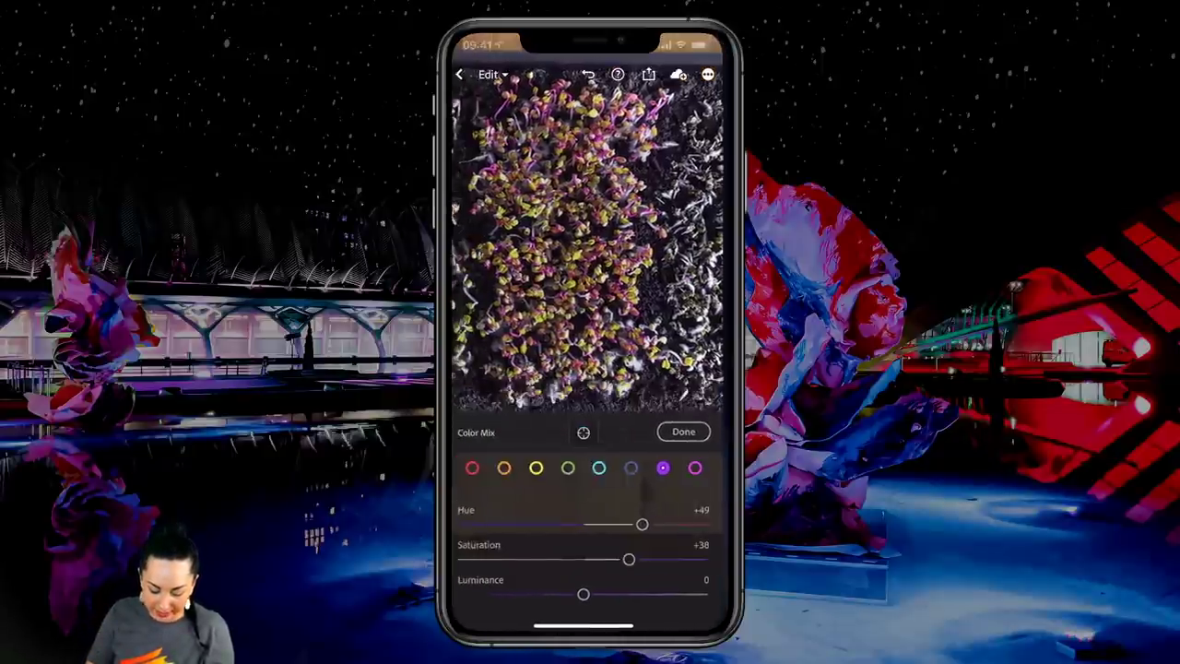
{"action": "left_click_drag", "start_coordinate": [590, 596], "coordinate": [566, 601]}
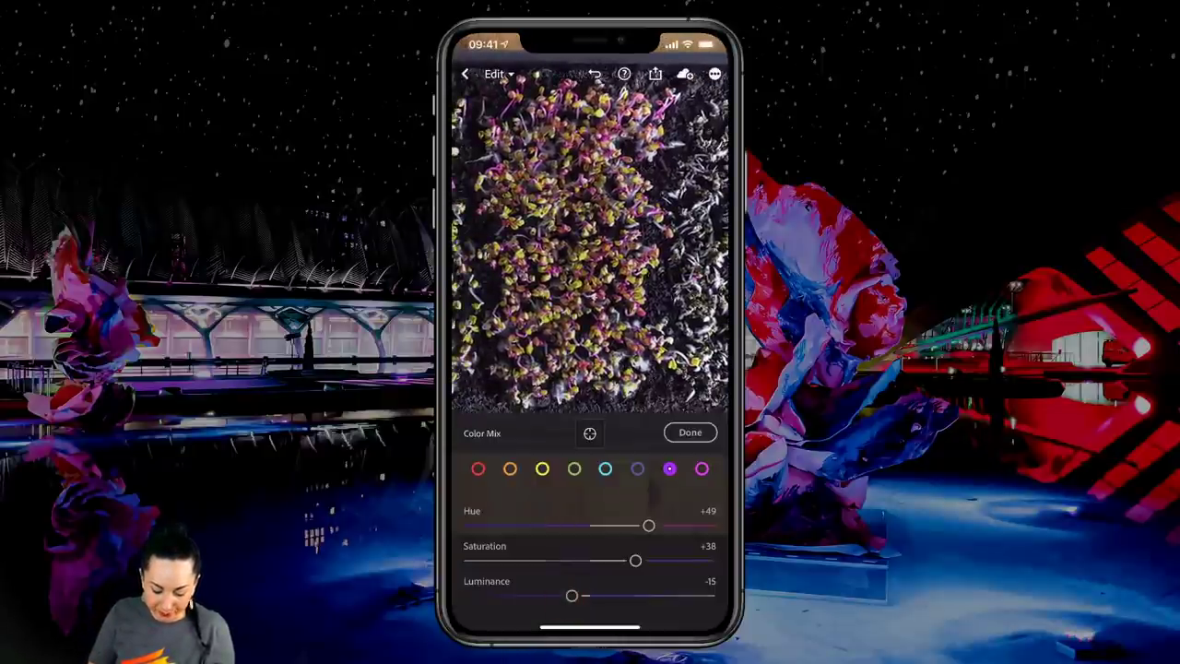
- Set the greens to Hue +18 and Saturation +45, then finish the Color Mix
{"action": "left_click", "coordinate": [573, 468]}
{"action": "left_click_drag", "start_coordinate": [590, 560], "coordinate": [632, 560]}
{"action": "left_click_drag", "start_coordinate": [571, 524], "coordinate": [644, 560]}
{"action": "left_click_drag", "start_coordinate": [687, 214], "coordinate": [718, 168]}
{"action": "left_click", "coordinate": [699, 188]}
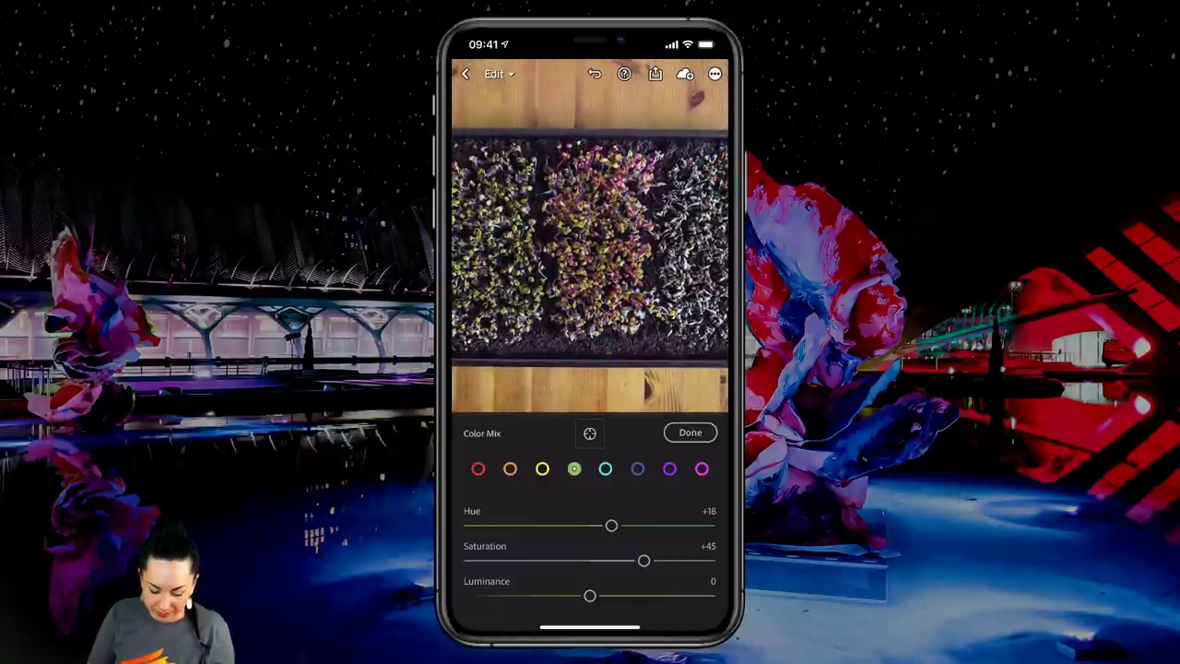
{"action": "left_click", "coordinate": [693, 431]}
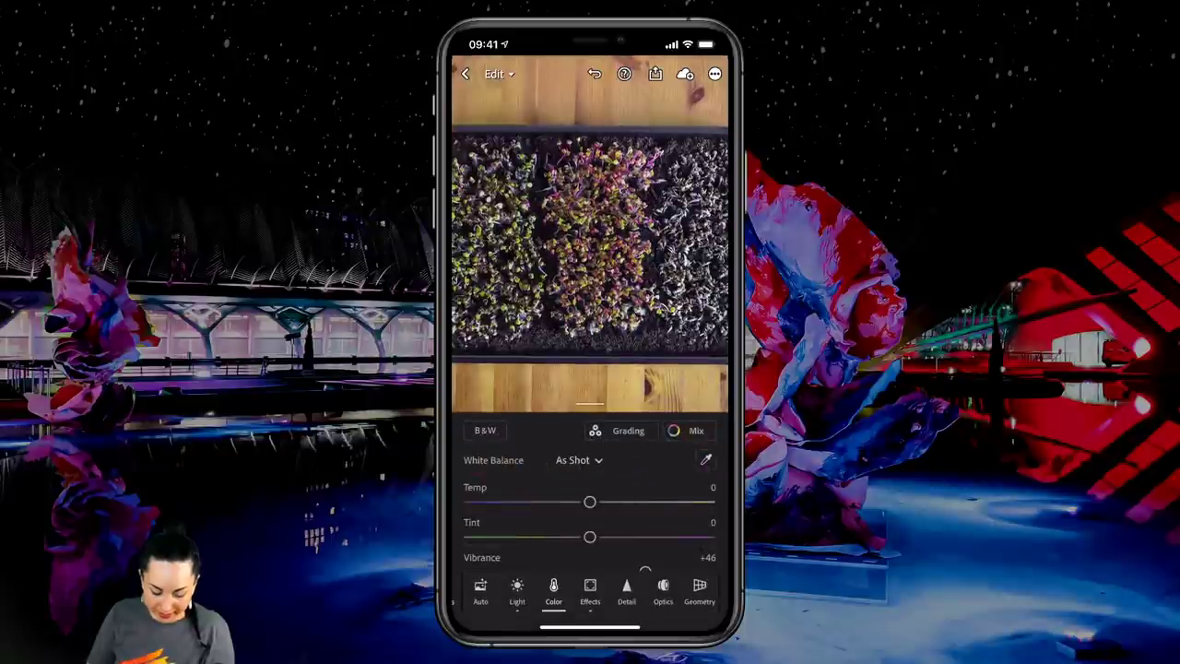
- Lower the tray photo's global exposure to -0.54 in the Light panel
{"action": "left_click", "coordinate": [519, 590]}
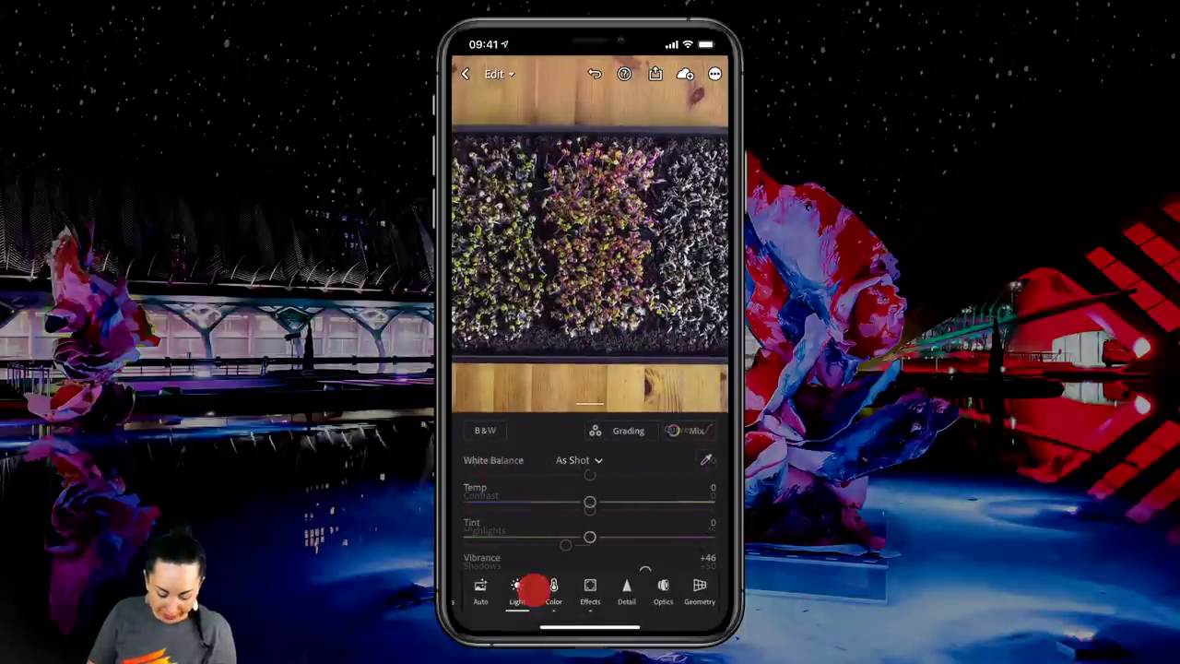
{"action": "left_click_drag", "start_coordinate": [600, 483], "coordinate": [585, 490]}
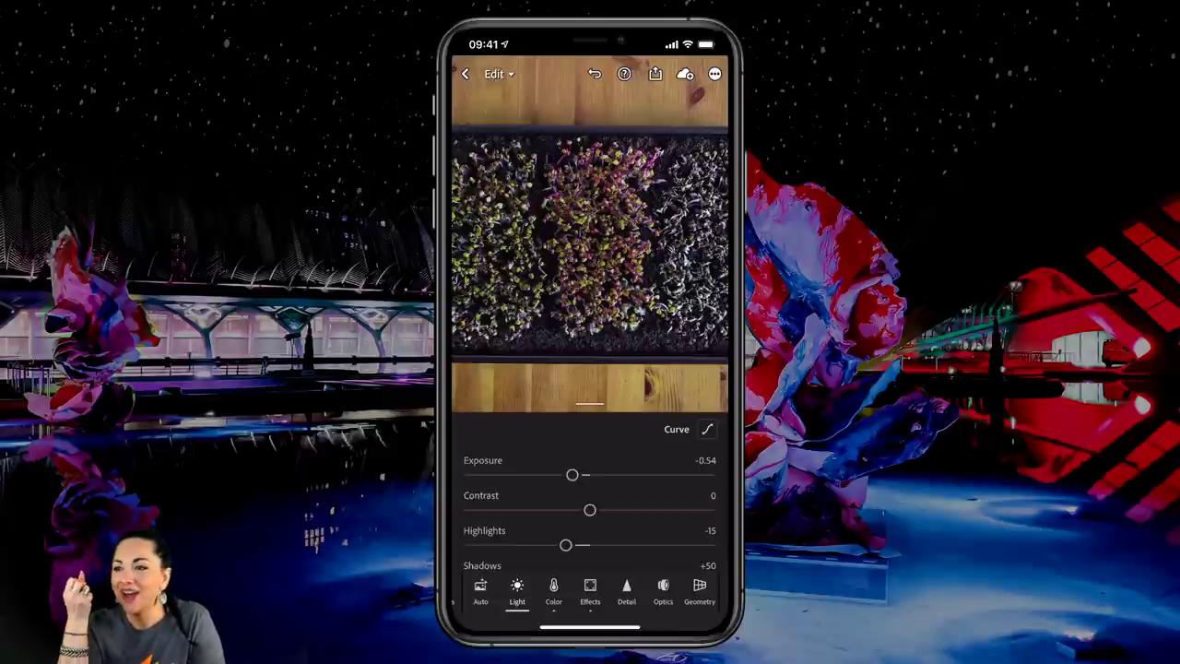
{"action": "scroll", "coordinate": [625, 231], "scroll_direction": "up", "scroll_amount": 5}
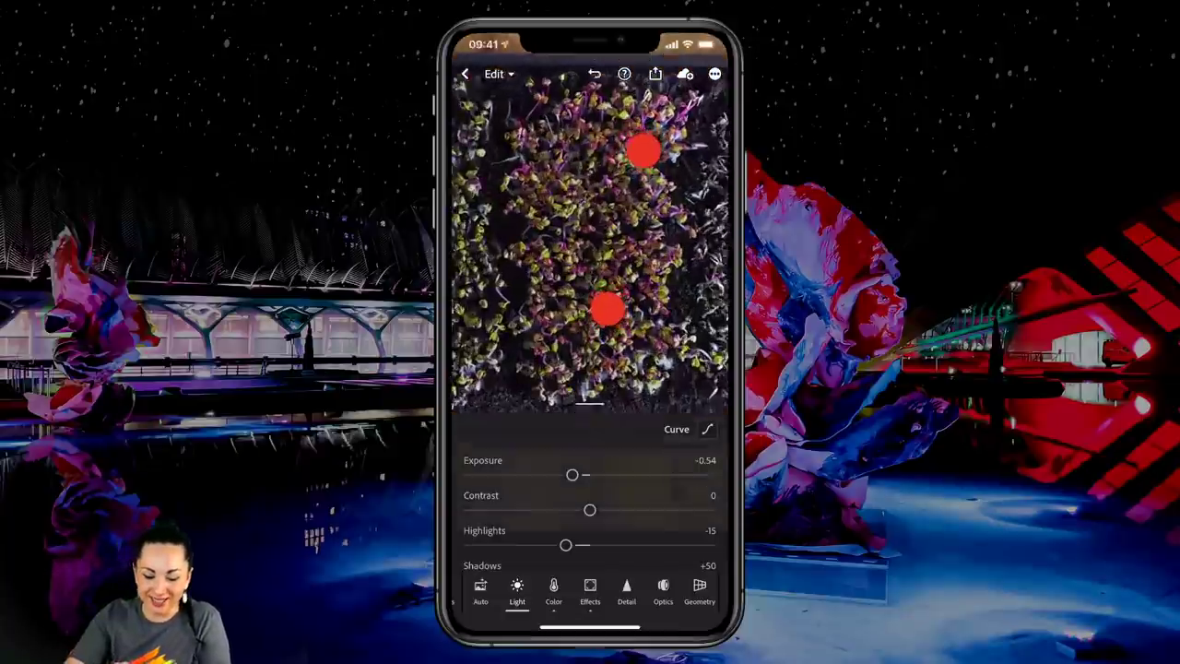
{"action": "left_click_drag", "start_coordinate": [705, 41], "coordinate": [643, 240]}
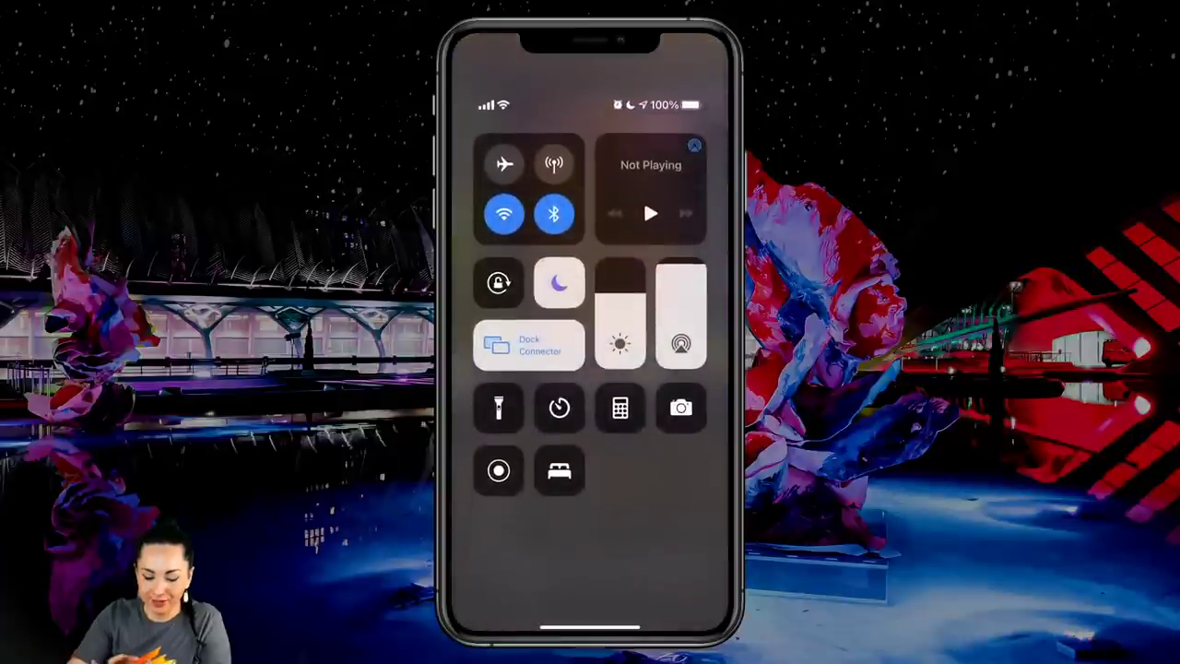
{"action": "left_click_drag", "start_coordinate": [619, 332], "coordinate": [620, 267]}
{"action": "left_click_drag", "start_coordinate": [590, 553], "coordinate": [590, 276]}
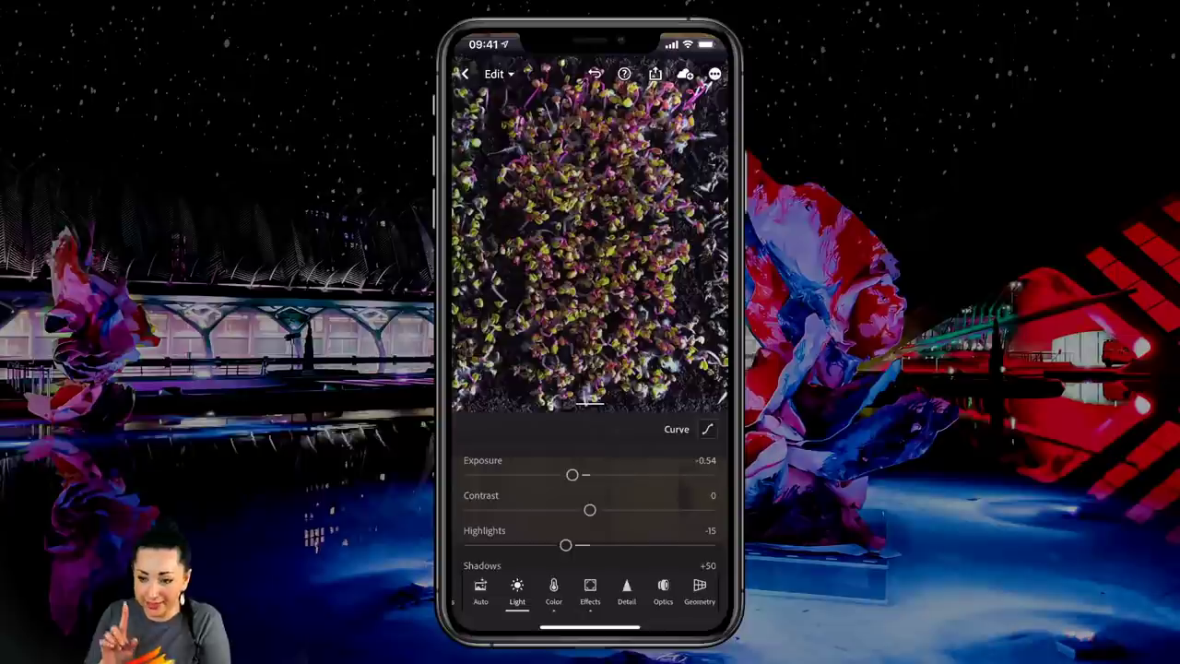
{"action": "left_click_drag", "start_coordinate": [680, 195], "coordinate": [651, 224]}
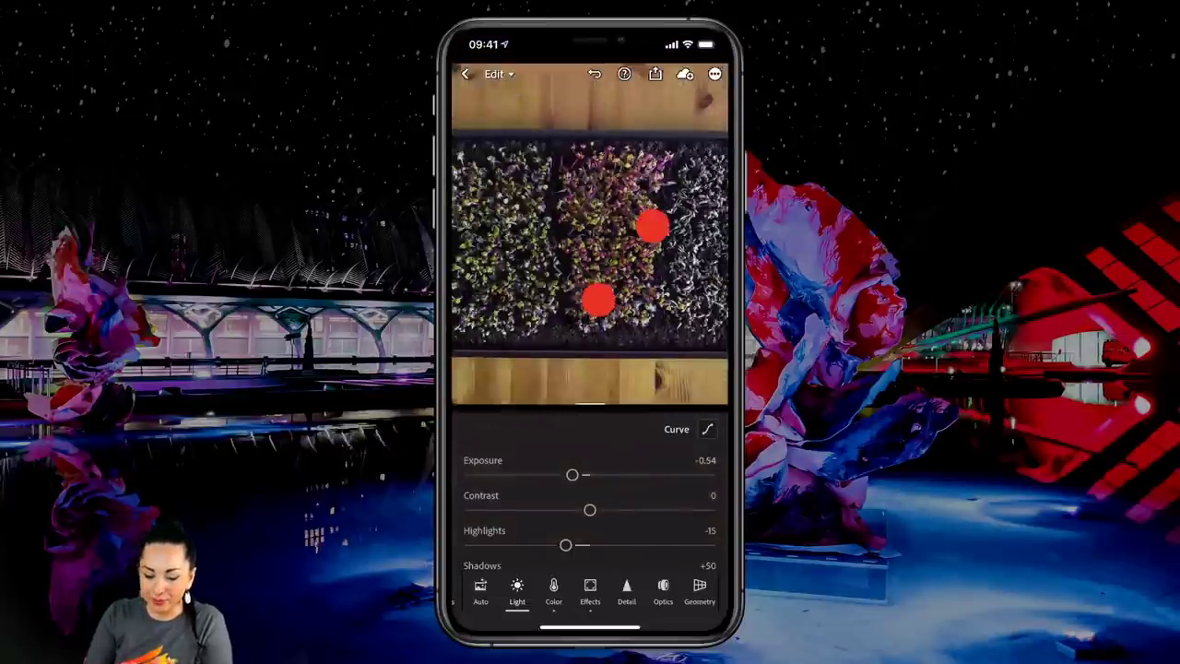
{"action": "left_click", "coordinate": [600, 265]}
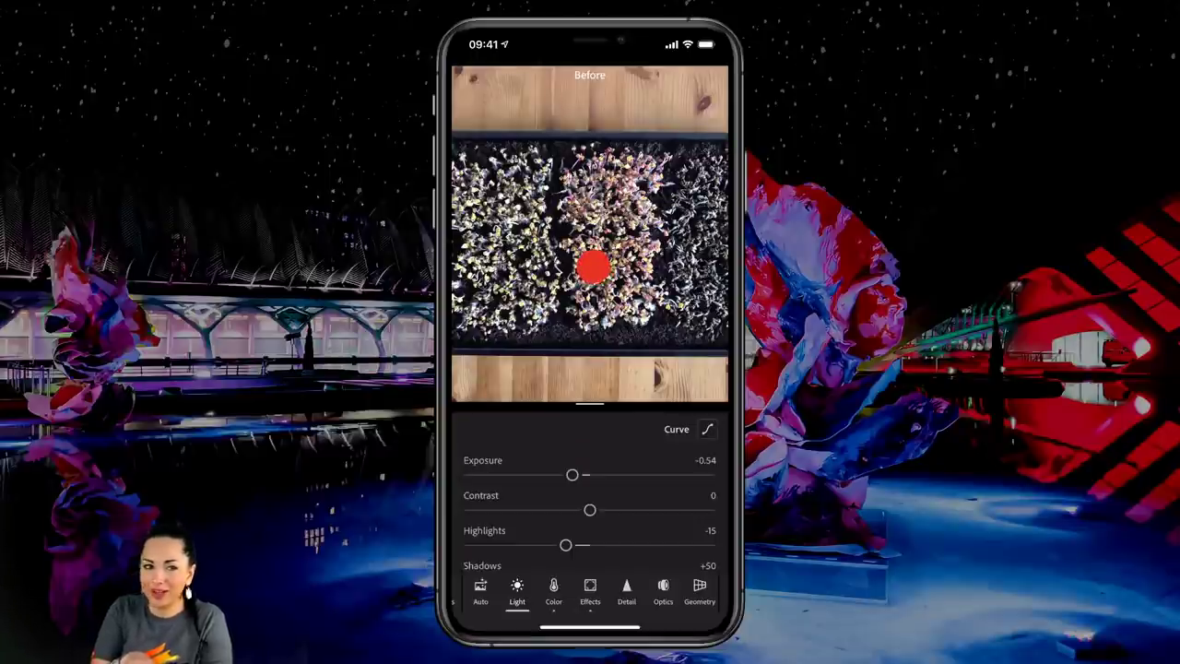
{"action": "mouse_move", "coordinate": [592, 268]}
{"action": "left_mouse_down"}
{"action": "mouse_move", "coordinate": [620, 254]}
{"action": "mouse_move", "coordinate": [600, 245]}
{"action": "left_mouse_up"}
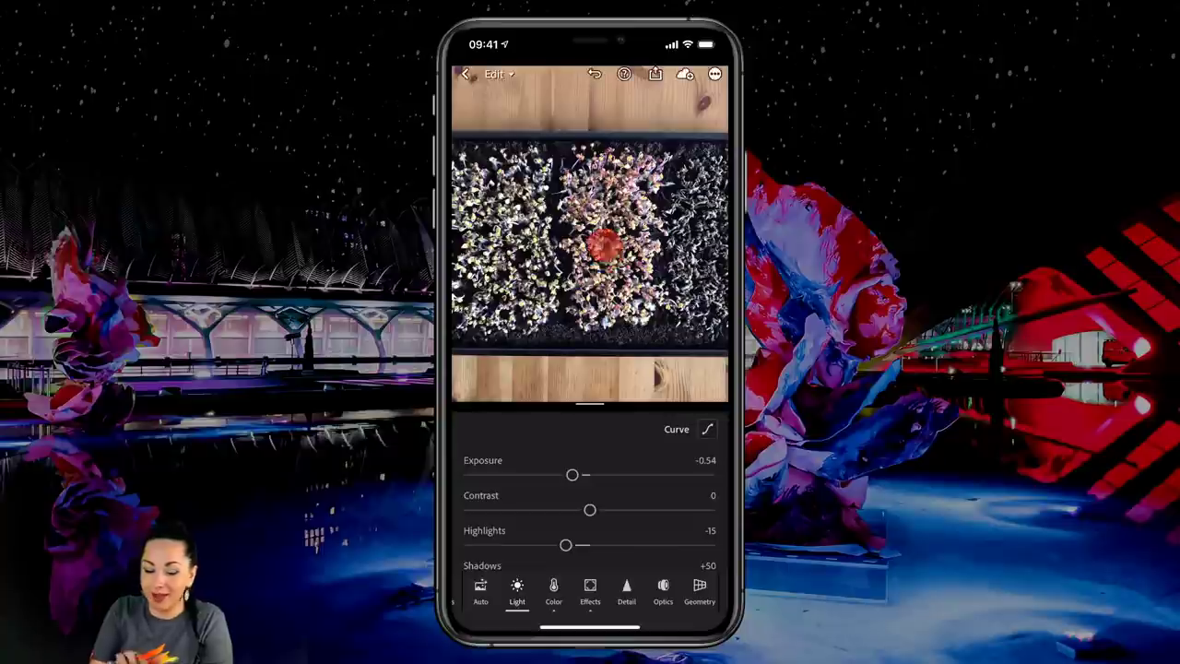
{"action": "left_click_drag", "start_coordinate": [650, 214], "coordinate": [590, 258]}
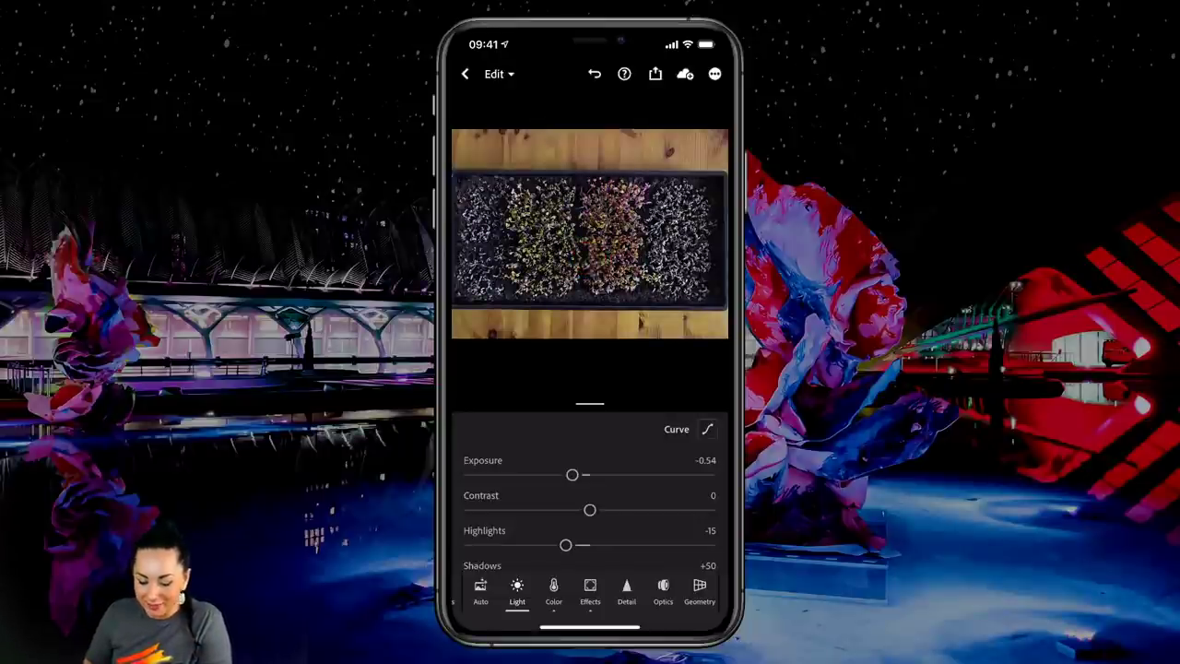
- Preview the edited tray photo full screen, then bring up its share and export options
{"action": "left_click", "coordinate": [656, 353]}
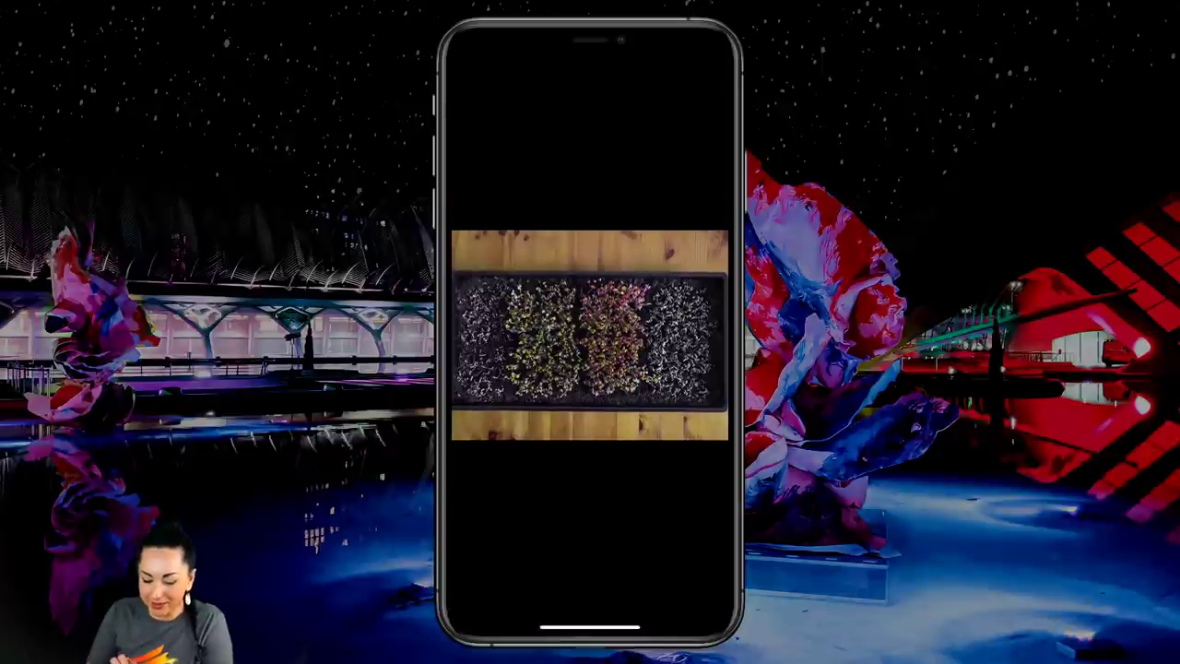
{"action": "left_click", "coordinate": [636, 483]}
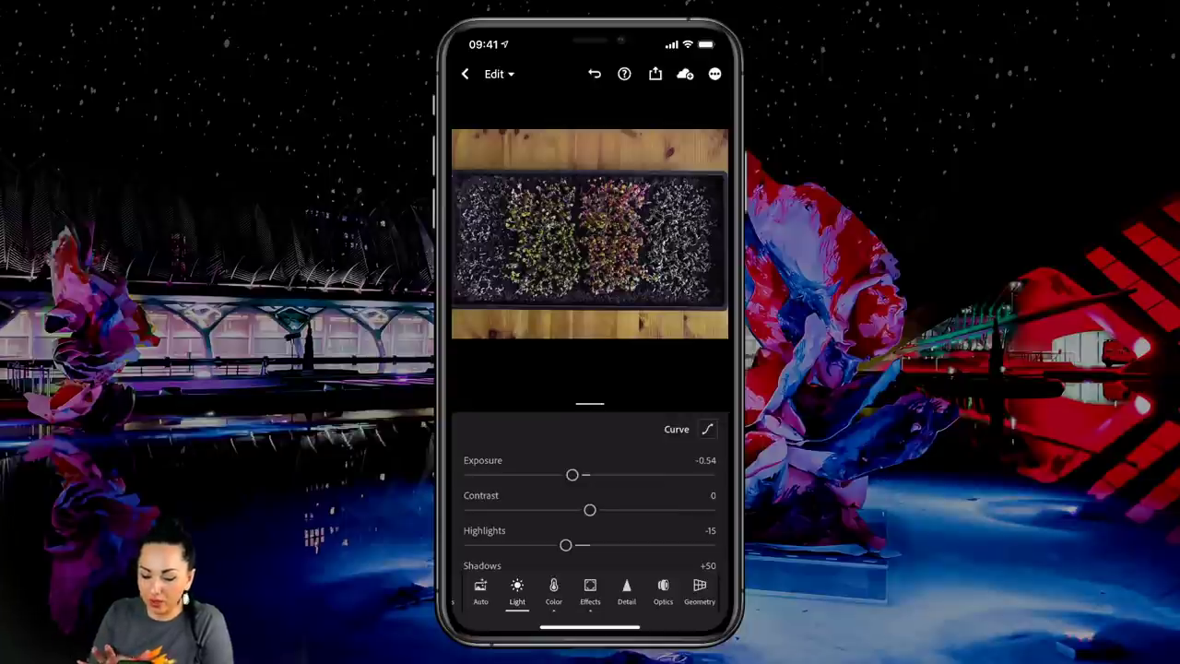
{"action": "left_click", "coordinate": [654, 74]}
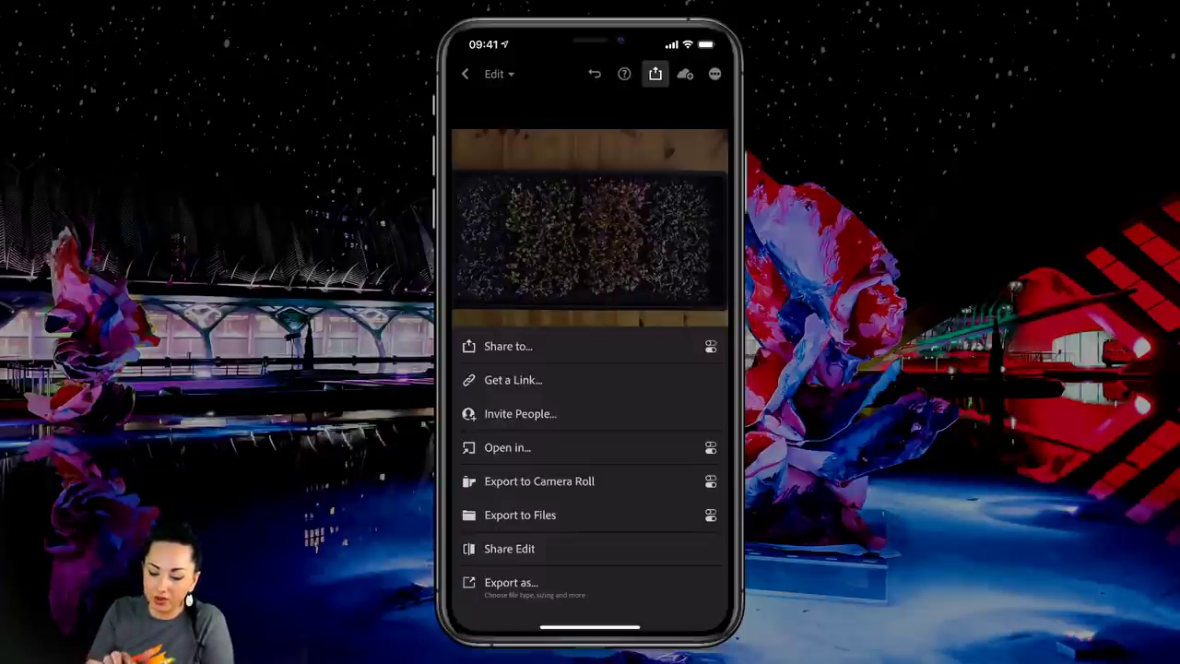
- Close the share options and return to the Light panel showing Shadows +50, Whites -4, Blacks 0
{"action": "left_click", "coordinate": [590, 230]}
{"action": "left_click", "coordinate": [656, 73]}
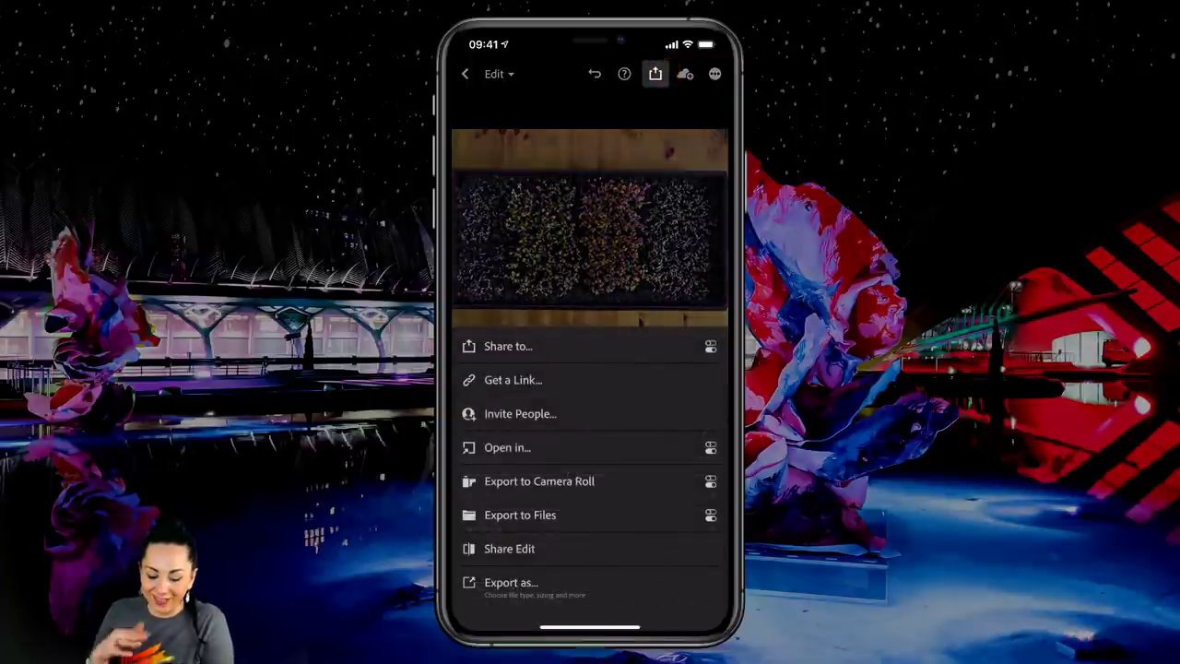
{"action": "left_click", "coordinate": [590, 231]}
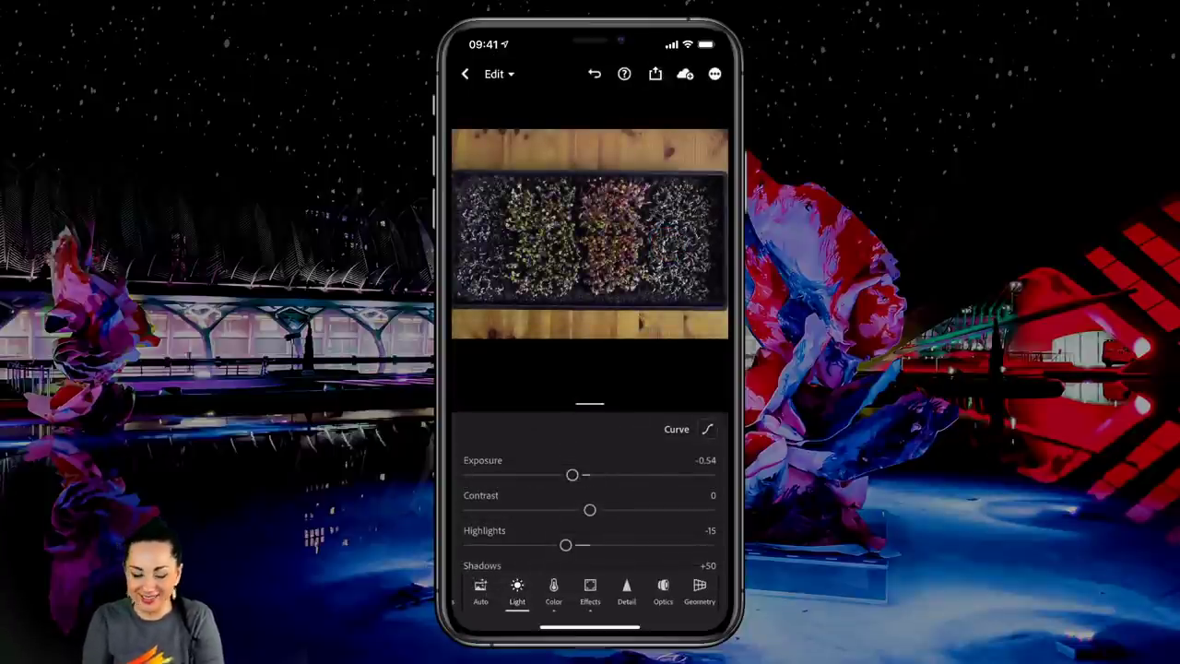
{"action": "left_click", "coordinate": [532, 237]}
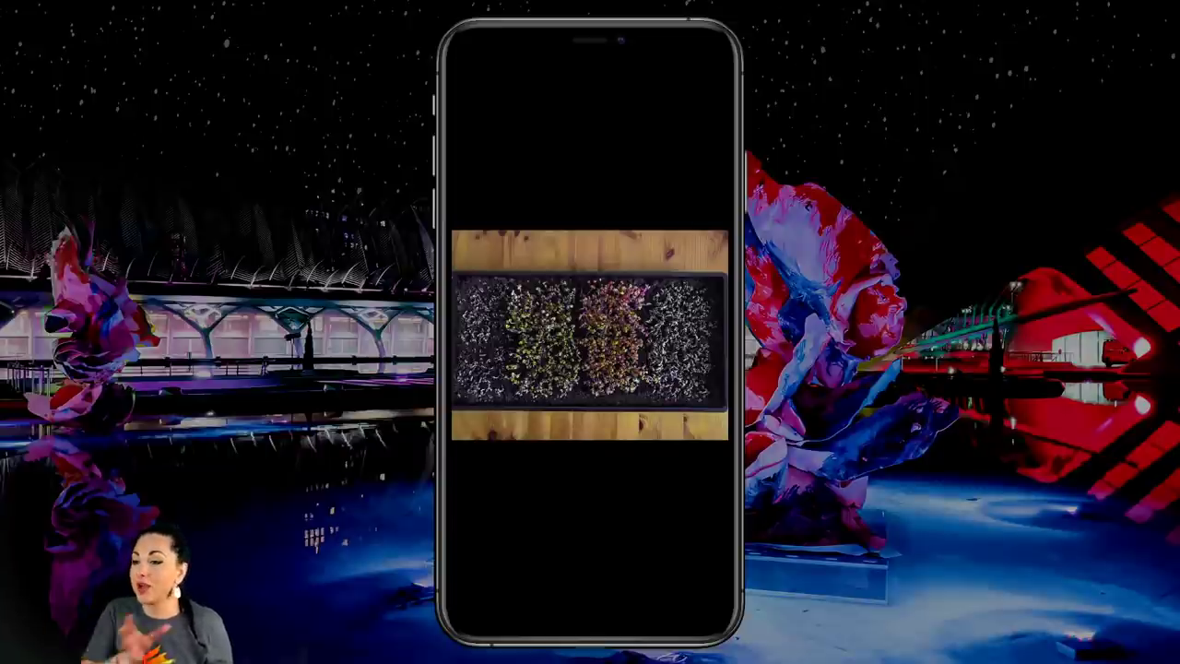
{"action": "left_click", "coordinate": [590, 154]}
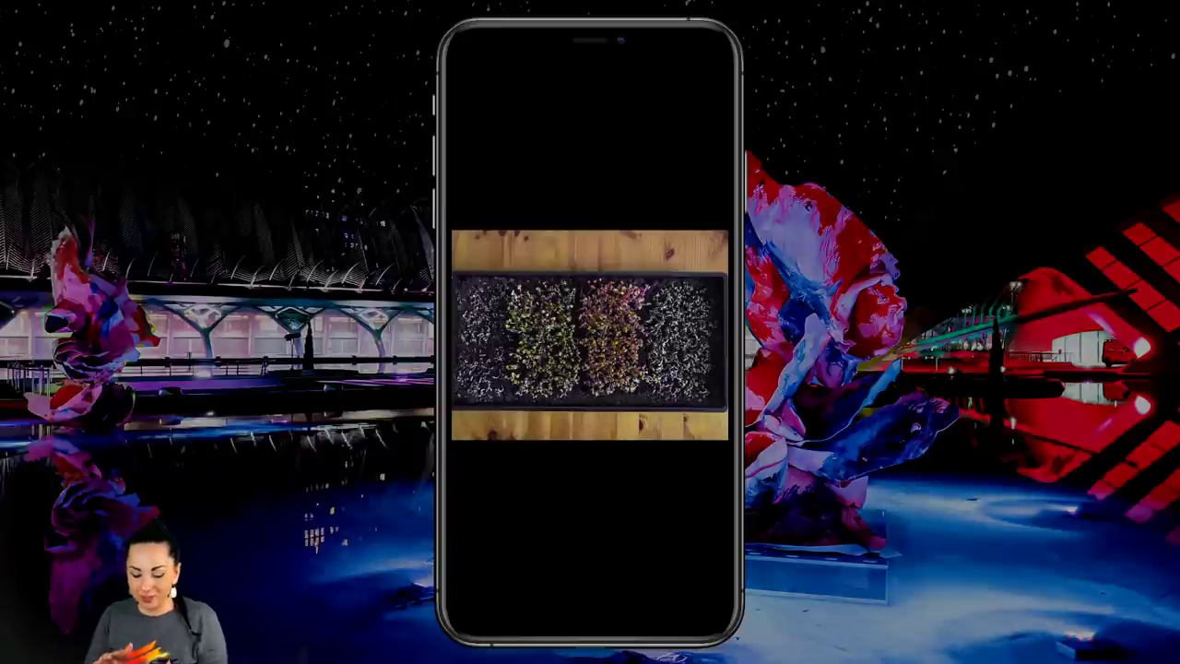
{"action": "left_click_drag", "start_coordinate": [627, 474], "coordinate": [627, 308]}
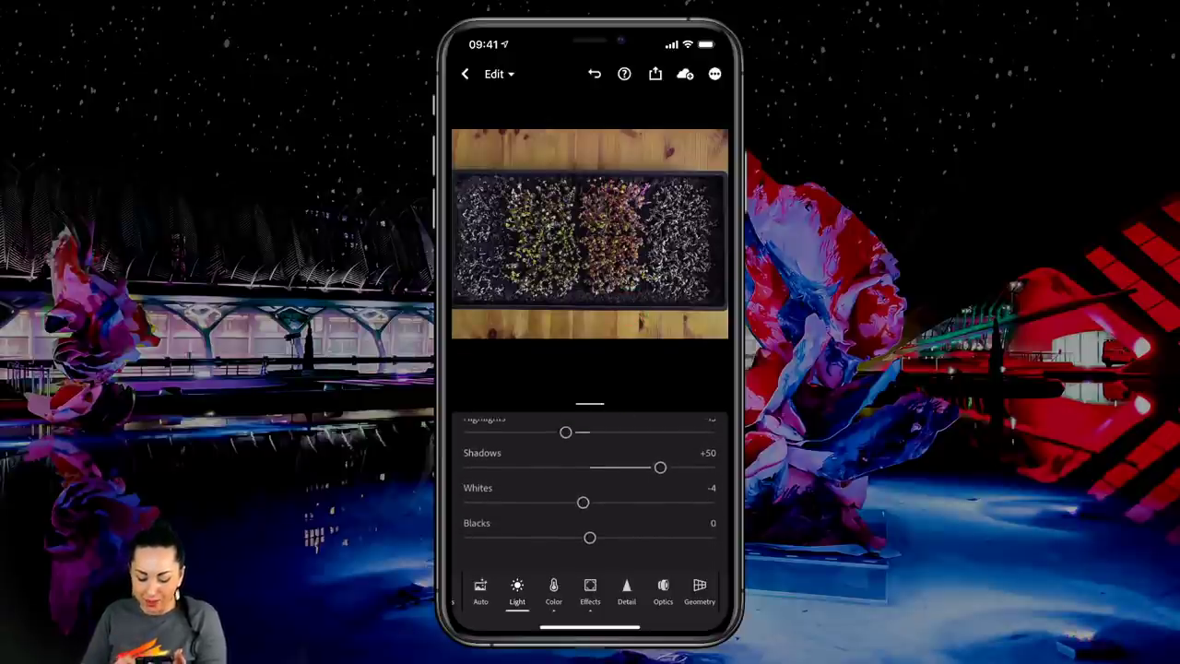
- Start Guided Upright straightening from the Geometry adjustments
{"action": "left_click", "coordinate": [698, 592]}
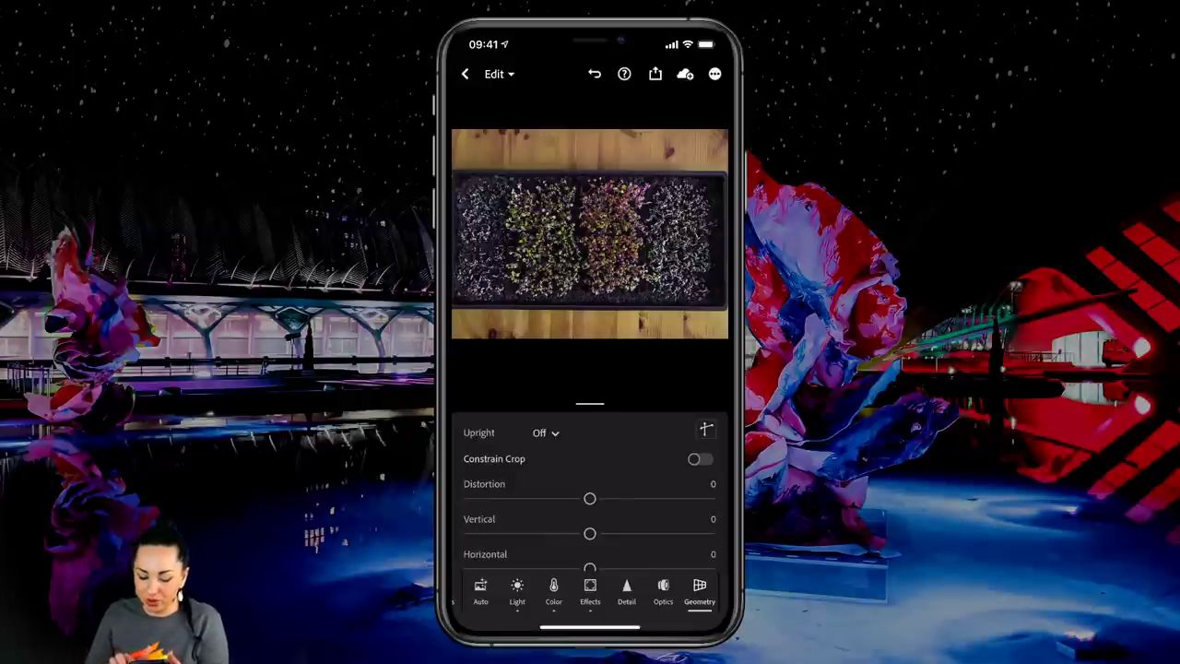
{"action": "left_click", "coordinate": [706, 429]}
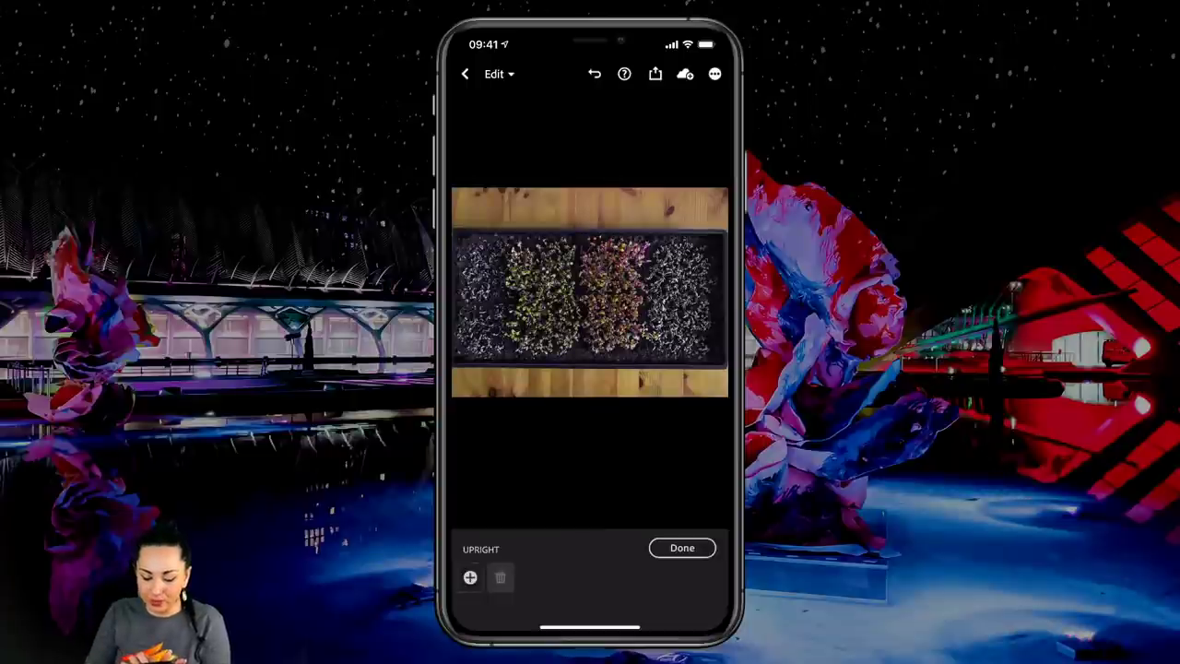
- Try drawing a guide along the tray's bottom edge, removing and redrawing it several times
{"action": "mouse_move", "coordinate": [476, 373]}
{"action": "left_mouse_down"}
{"action": "mouse_move", "coordinate": [685, 364]}
{"action": "mouse_move", "coordinate": [700, 373]}
{"action": "mouse_move", "coordinate": [482, 387]}
{"action": "mouse_move", "coordinate": [453, 373]}
{"action": "left_mouse_up"}
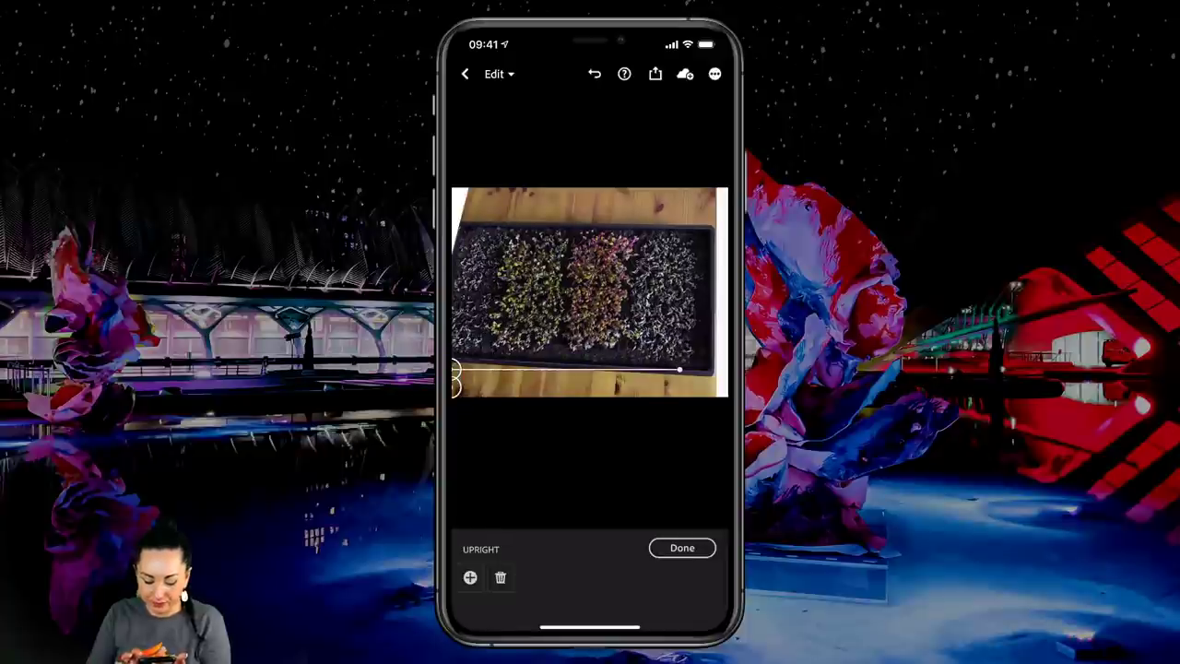
{"action": "left_click", "coordinate": [501, 575]}
{"action": "left_click_drag", "start_coordinate": [480, 380], "coordinate": [477, 456]}
{"action": "left_click", "coordinate": [502, 574]}
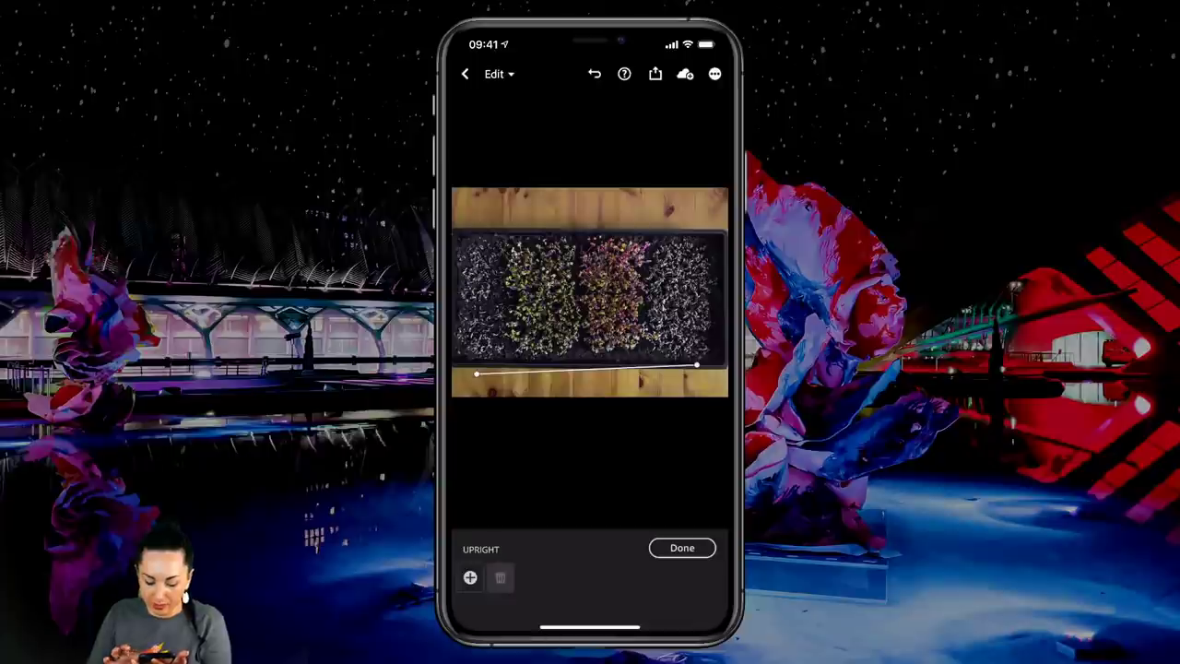
{"action": "mouse_move", "coordinate": [480, 376]}
{"action": "left_mouse_down"}
{"action": "mouse_move", "coordinate": [485, 361]}
{"action": "mouse_move", "coordinate": [505, 370]}
{"action": "mouse_move", "coordinate": [489, 374]}
{"action": "left_mouse_up"}
{"action": "left_click", "coordinate": [501, 576]}
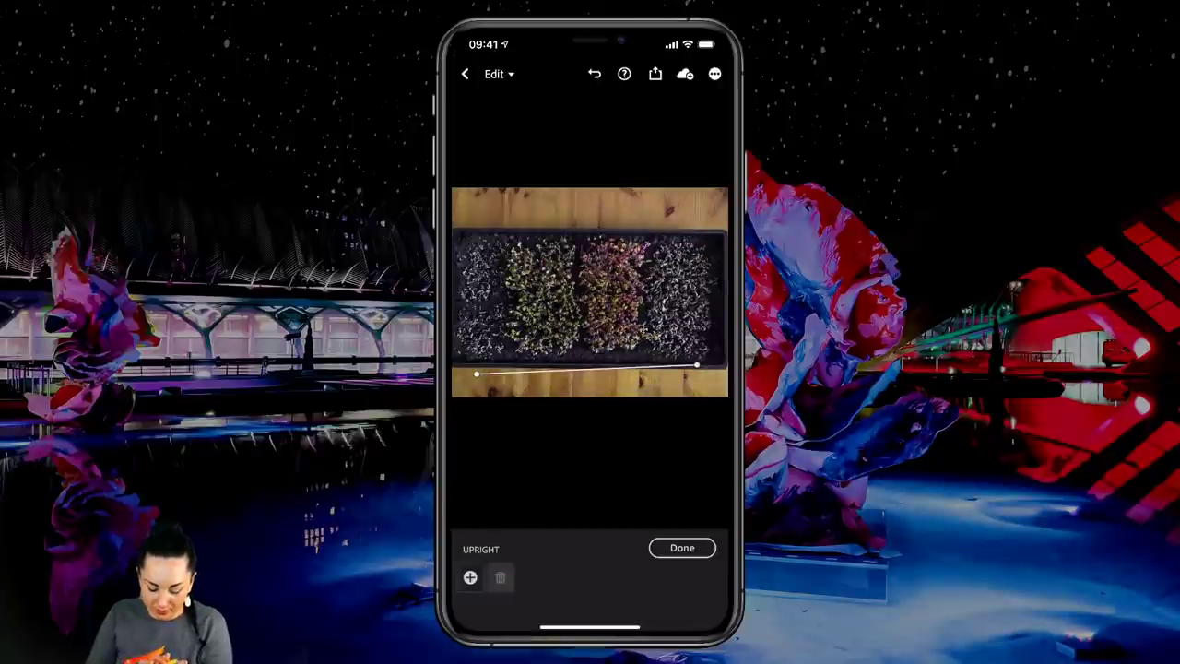
- Align the bottom guide to the tray edge and add guides along the top and right edges
{"action": "left_click", "coordinate": [481, 381]}
{"action": "left_click", "coordinate": [519, 414]}
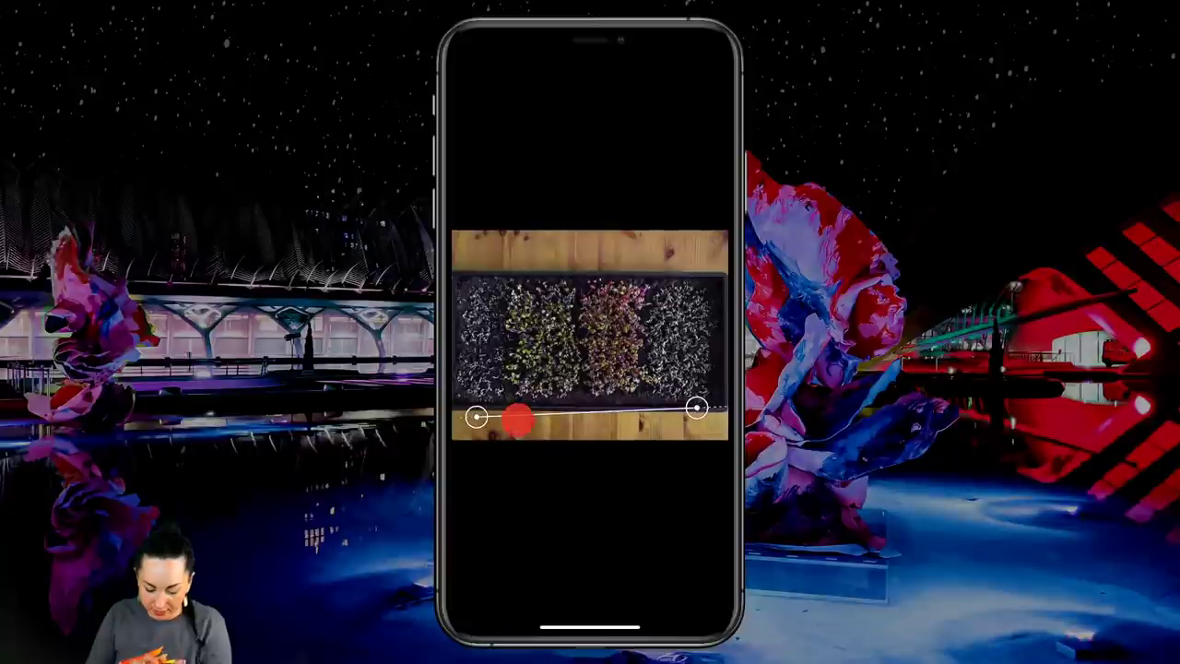
{"action": "left_click_drag", "start_coordinate": [487, 421], "coordinate": [488, 422]}
{"action": "left_click_drag", "start_coordinate": [695, 404], "coordinate": [704, 411]}
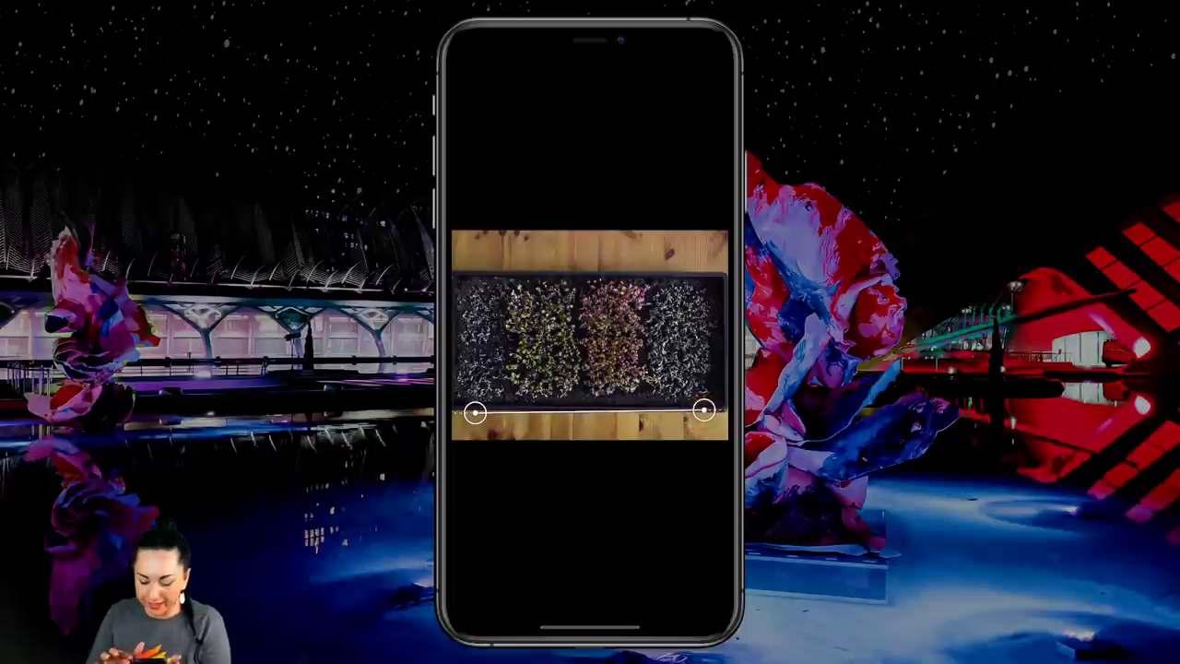
{"action": "left_click_drag", "start_coordinate": [489, 278], "coordinate": [673, 277]}
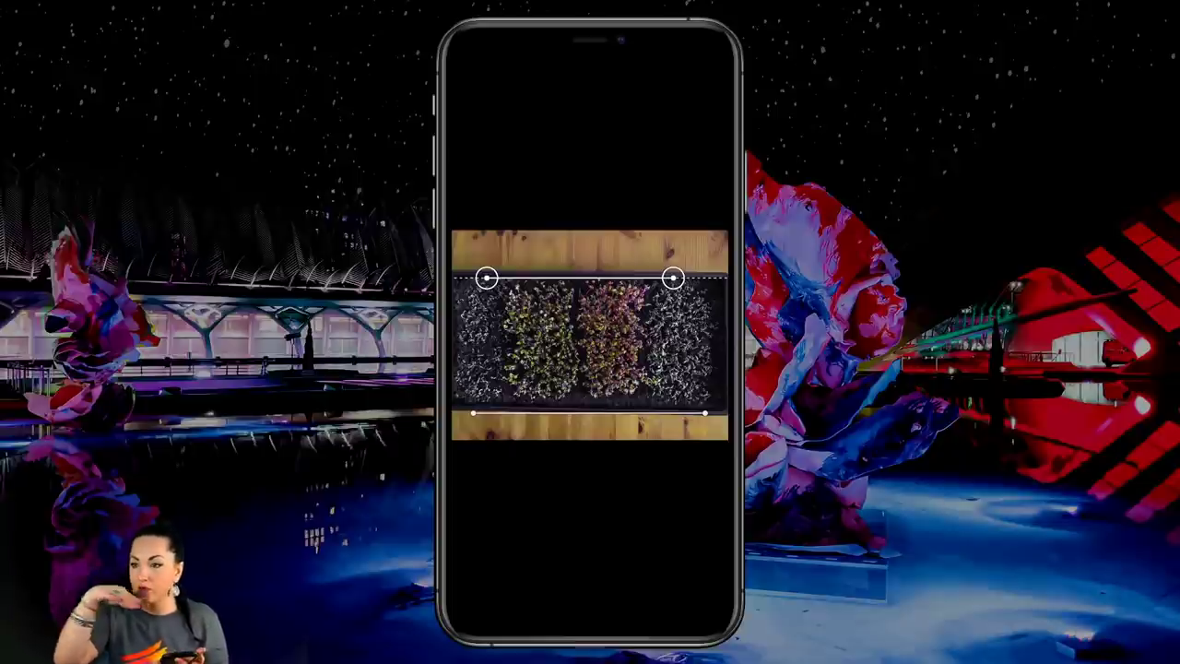
{"action": "left_click_drag", "start_coordinate": [717, 292], "coordinate": [717, 476]}
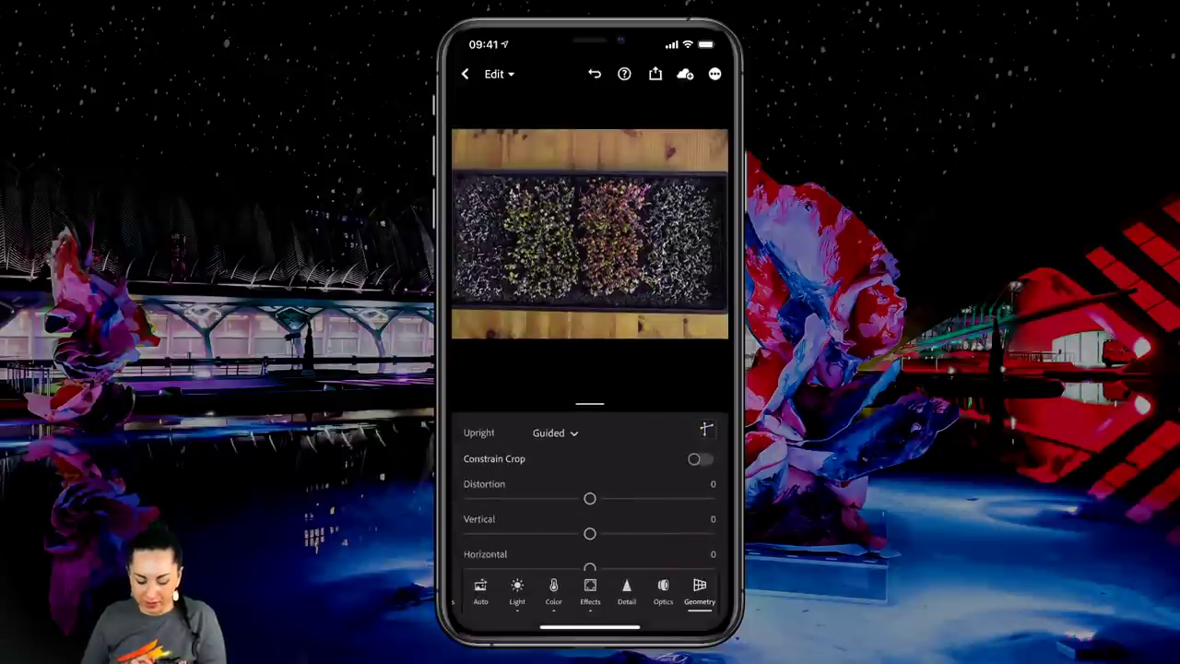
- Copy the tray photo's edit settings, excluding Geometry and Tools, and return to the Mic album
{"action": "left_click", "coordinate": [684, 360]}
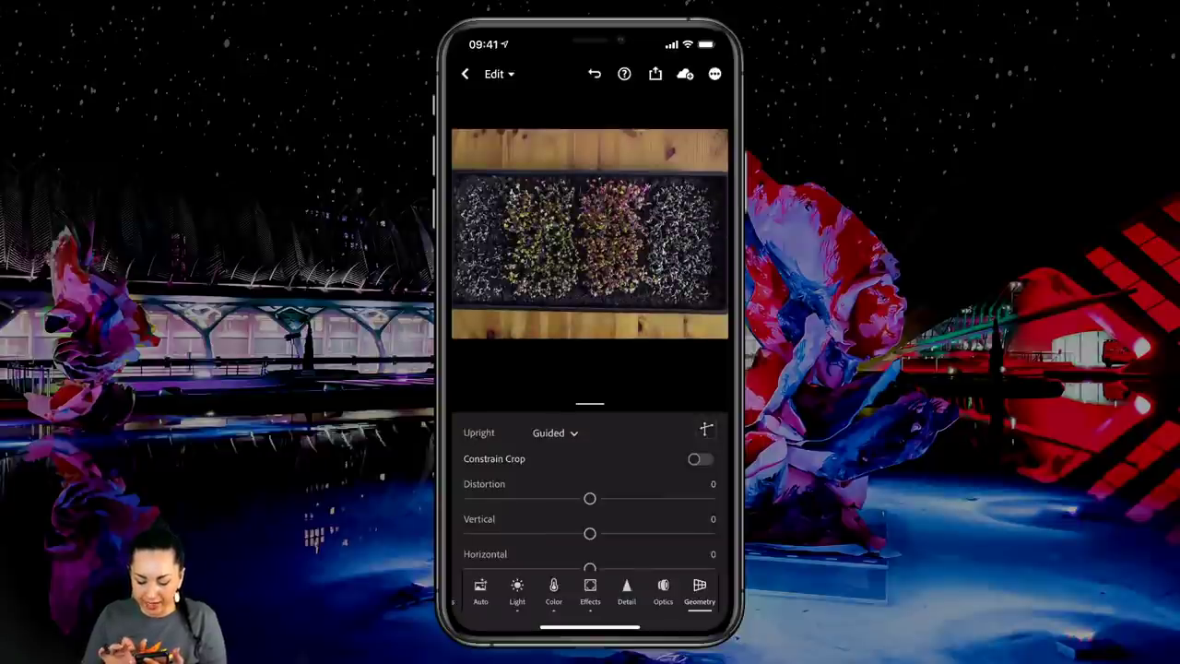
{"action": "left_click", "coordinate": [714, 74]}
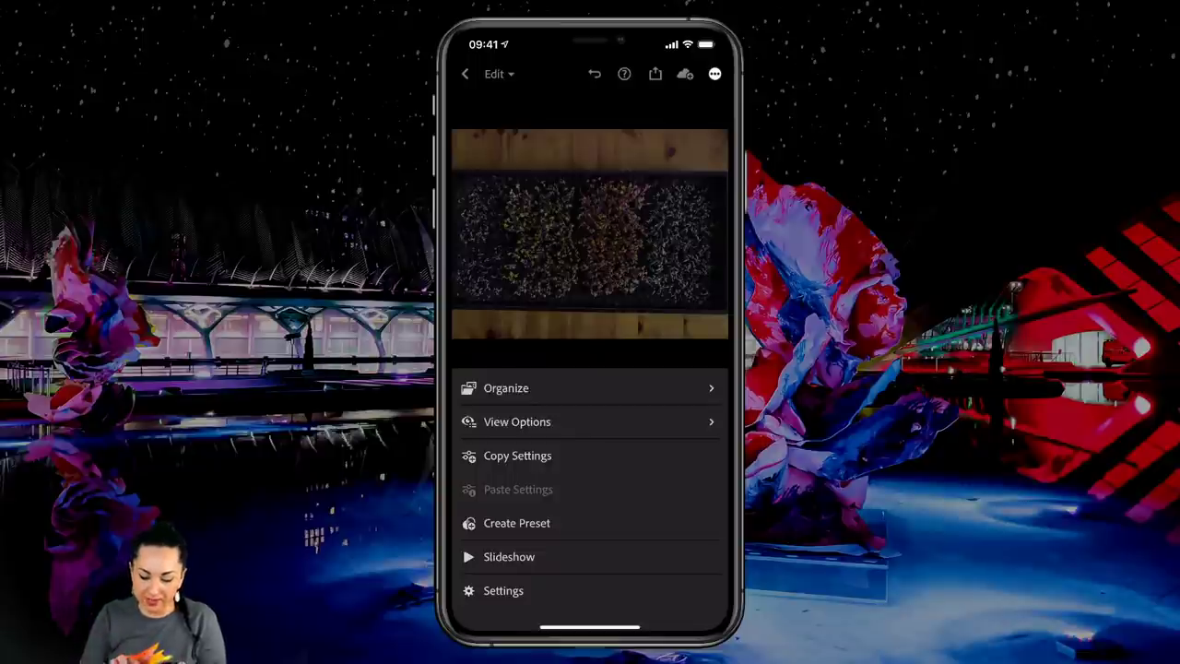
{"action": "left_click", "coordinate": [518, 455]}
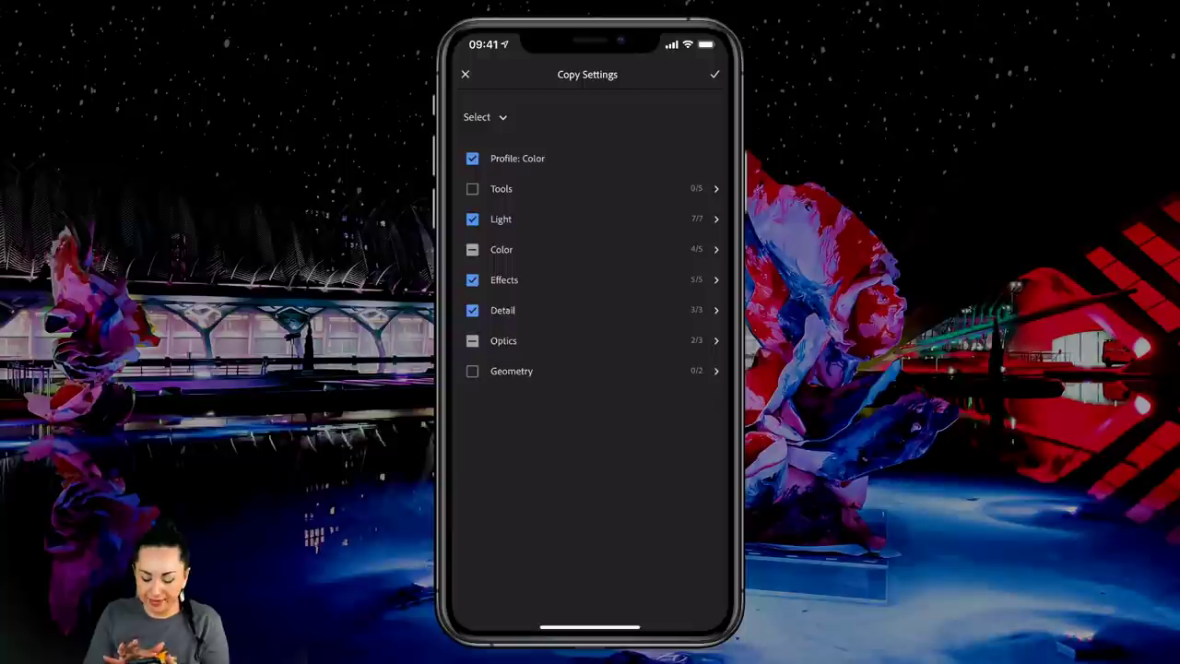
{"action": "left_click", "coordinate": [715, 74]}
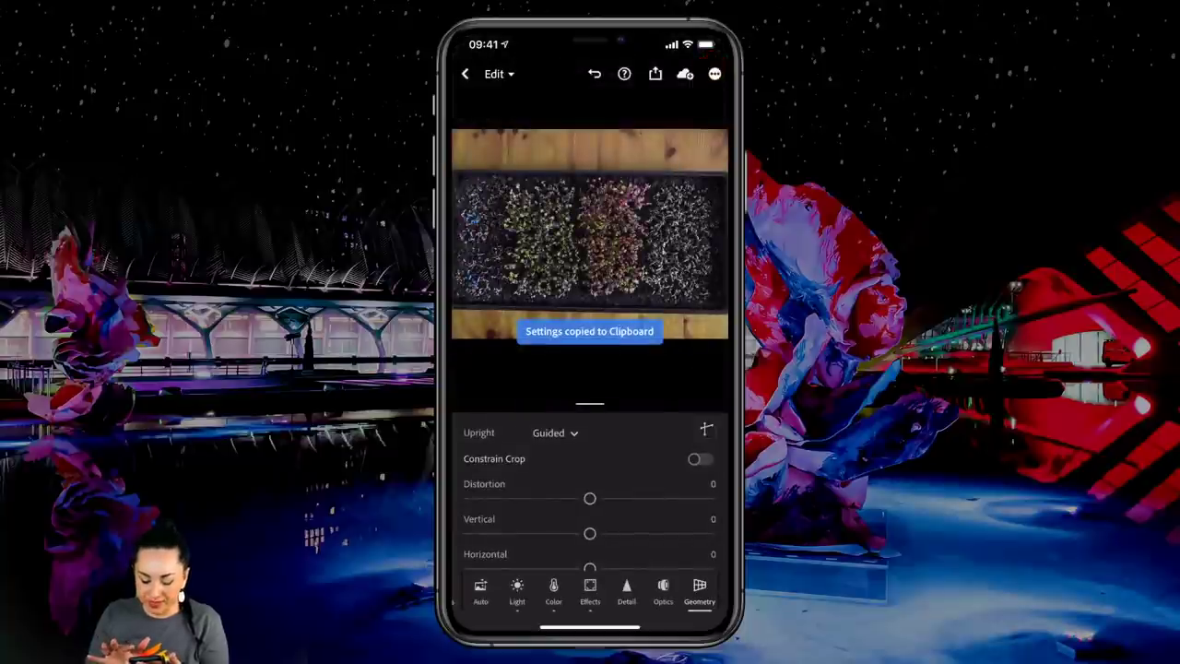
{"action": "left_click", "coordinate": [464, 74]}
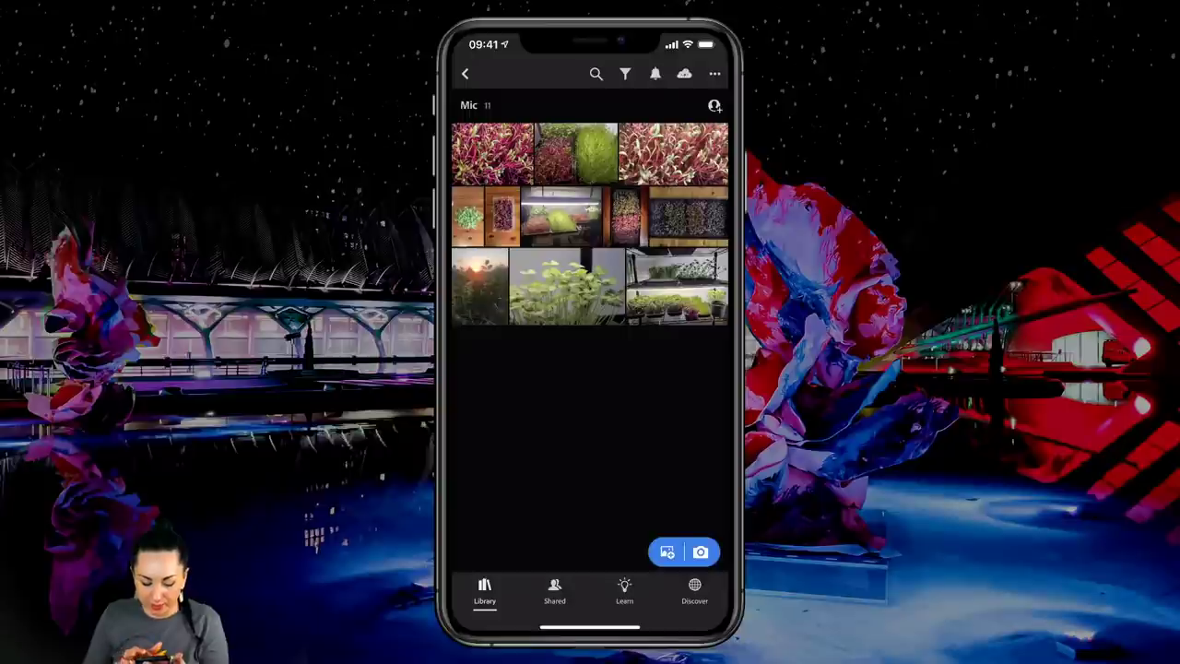
- Paste the copied settings onto the red-and-green microgreens photo, compare with the original, and return to the album
{"action": "left_click", "coordinate": [576, 154]}
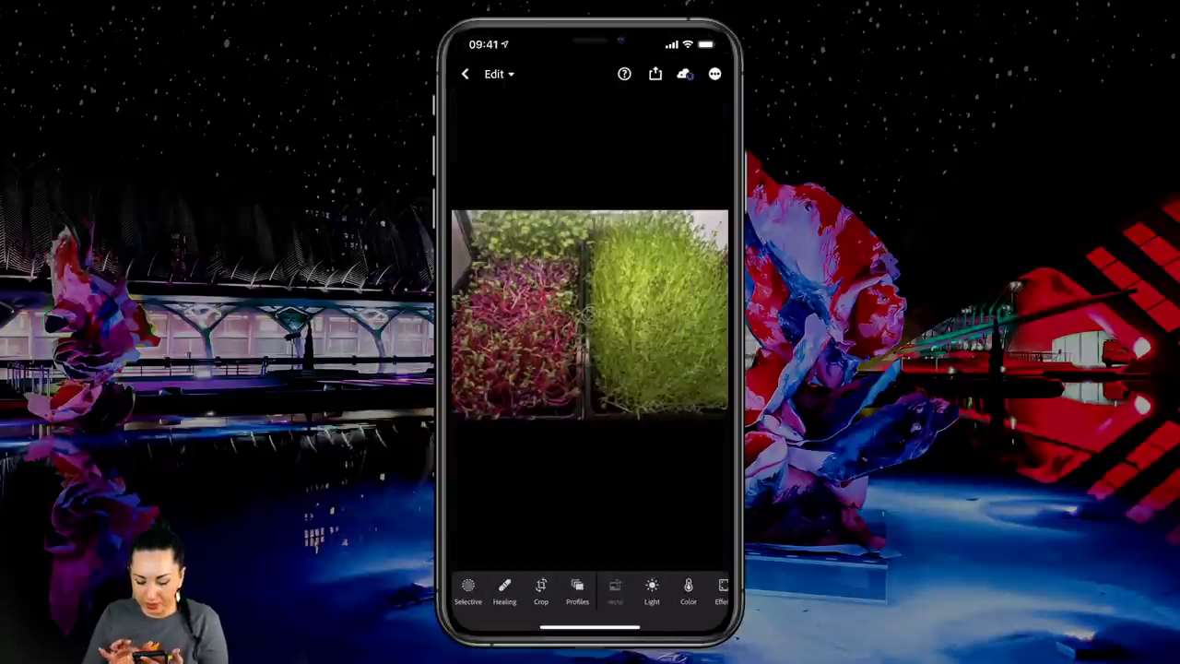
{"action": "left_click", "coordinate": [715, 74]}
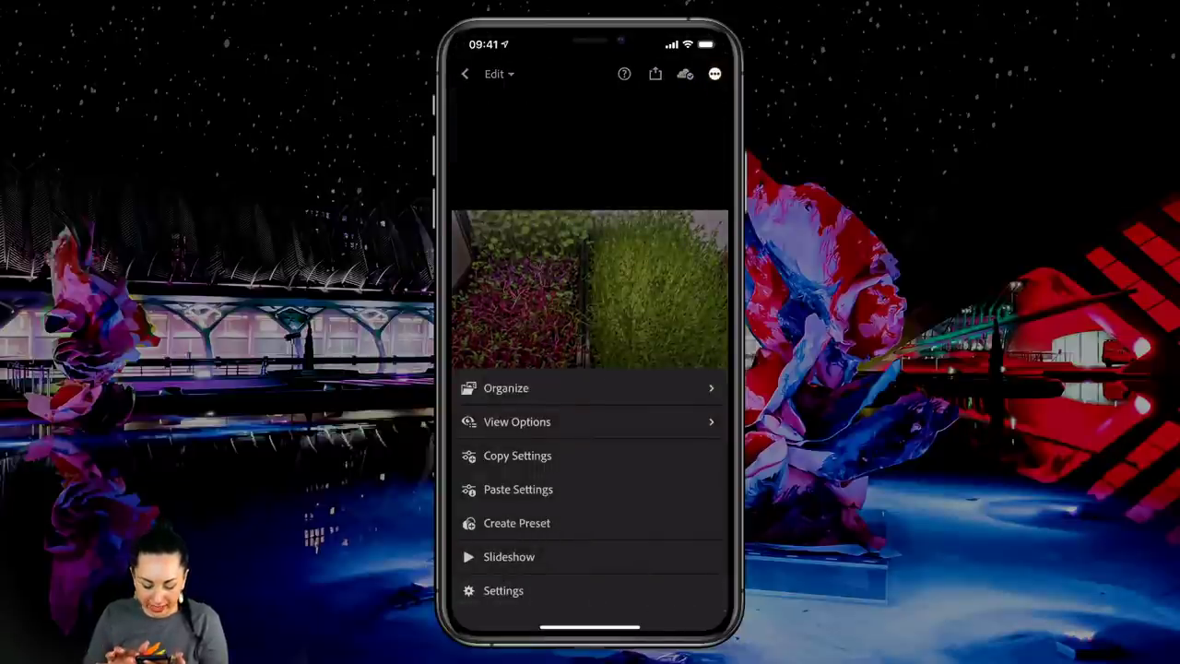
{"action": "left_click", "coordinate": [564, 489]}
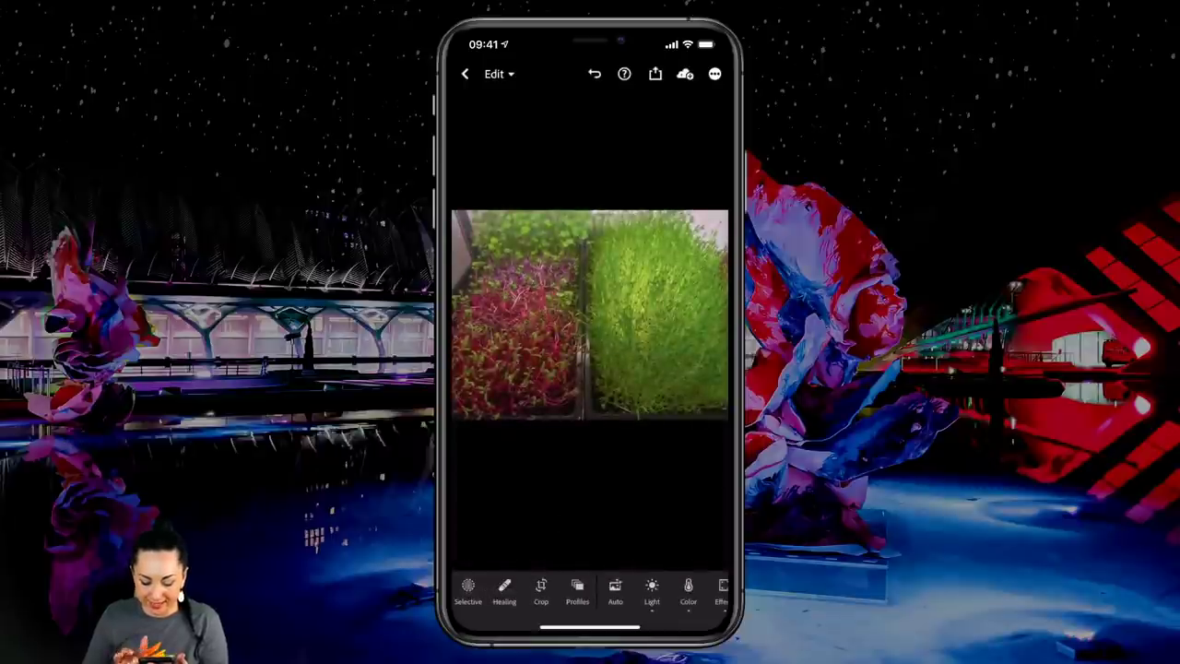
{"action": "left_click", "coordinate": [615, 357]}
{"action": "left_click_drag", "start_coordinate": [615, 358], "coordinate": [614, 359]}
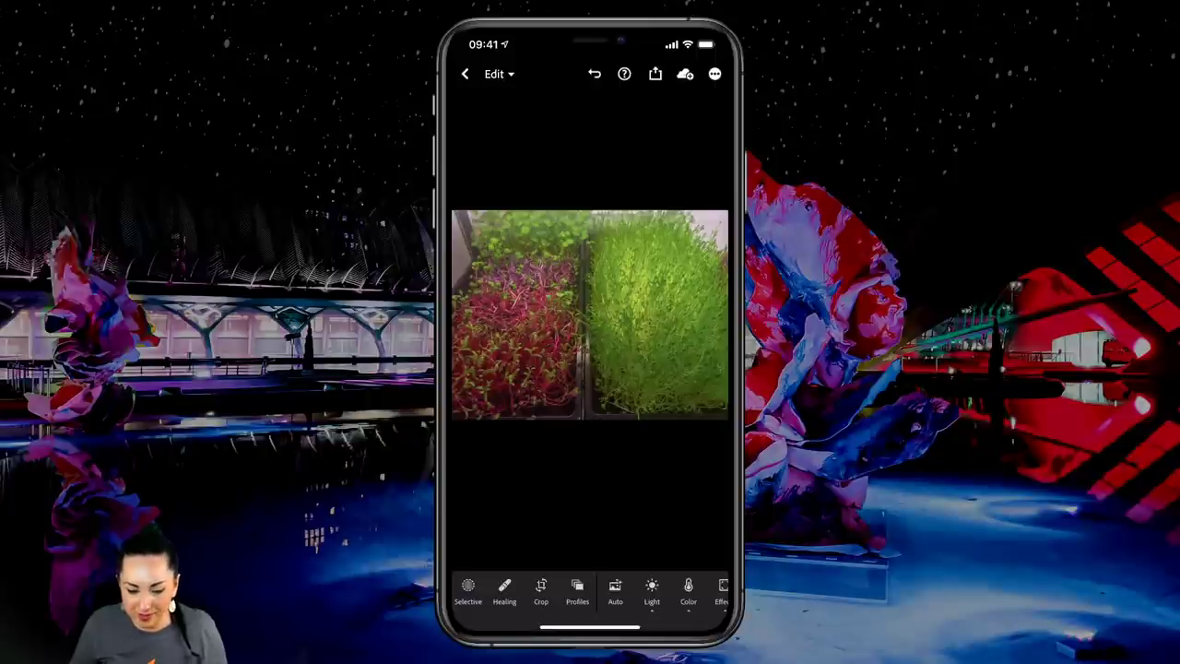
{"action": "left_click", "coordinate": [465, 74]}
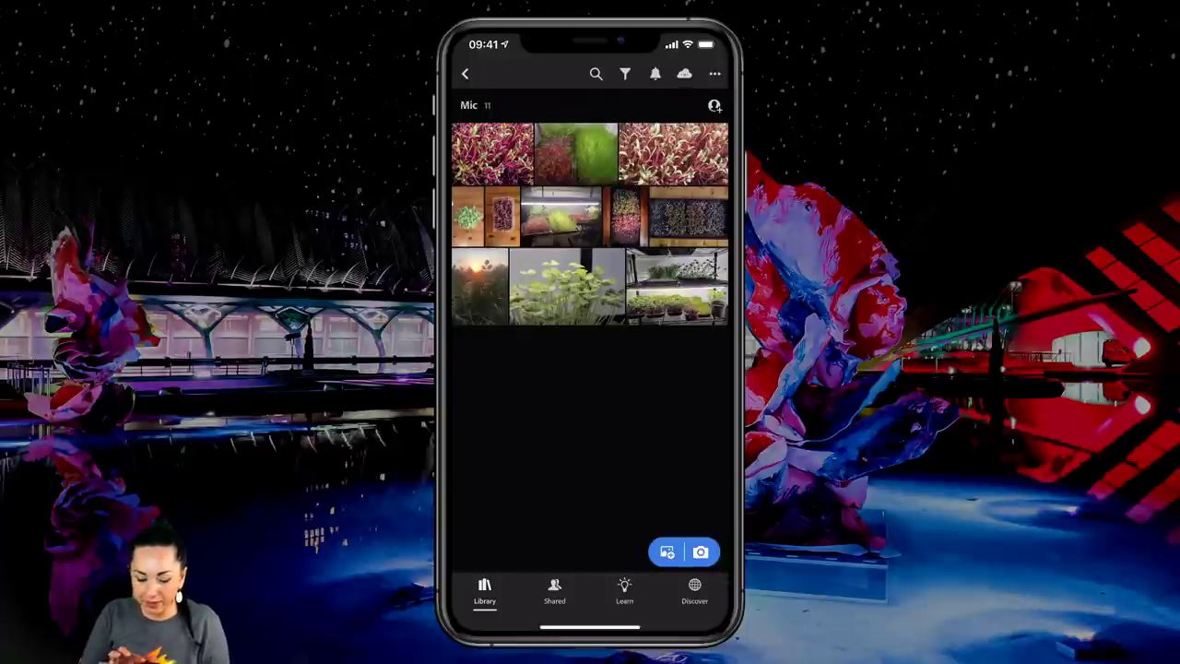
- Open the microgreens tray thumbnail from the Mic album grid in Edit
{"action": "left_click", "coordinate": [688, 217]}
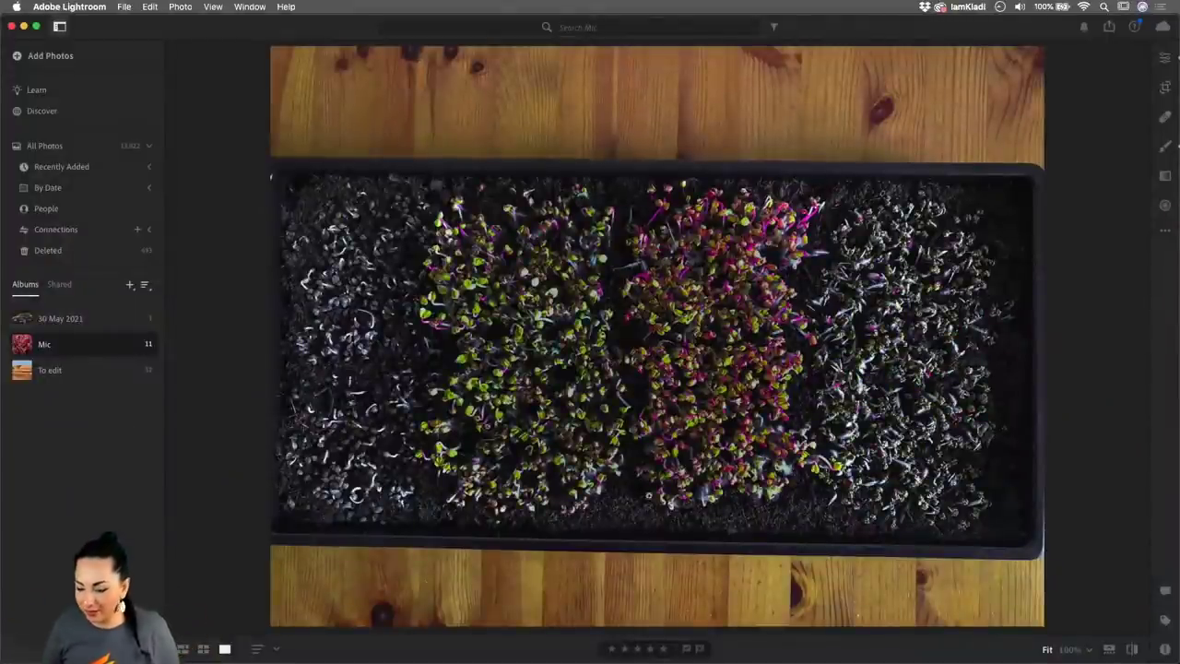
- Open the seed-tray photo large from the grid, compare with the original, and show its edit options
{"action": "key", "text": "Right"}
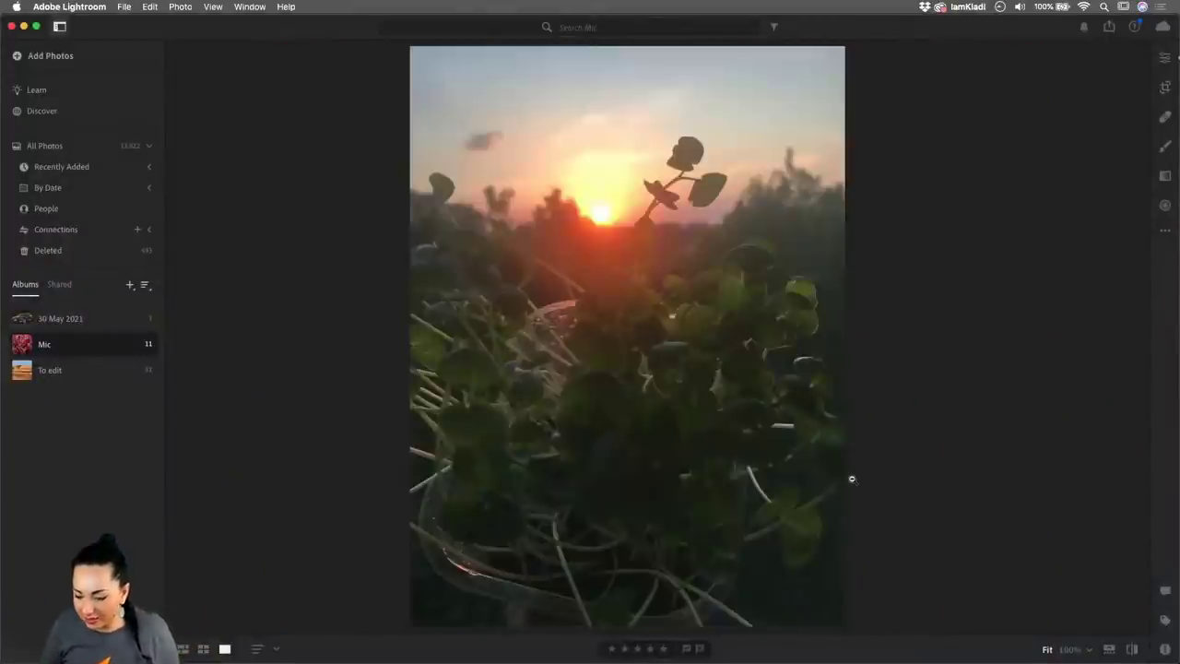
{"action": "key", "text": "Left"}
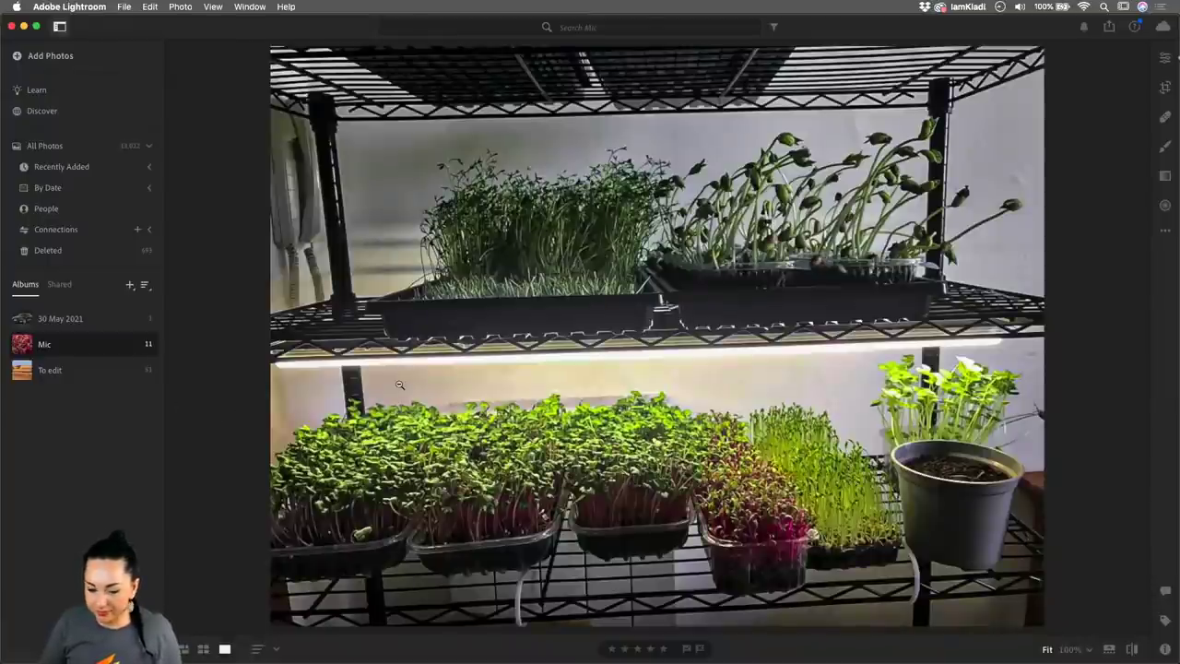
{"action": "key", "text": "g"}
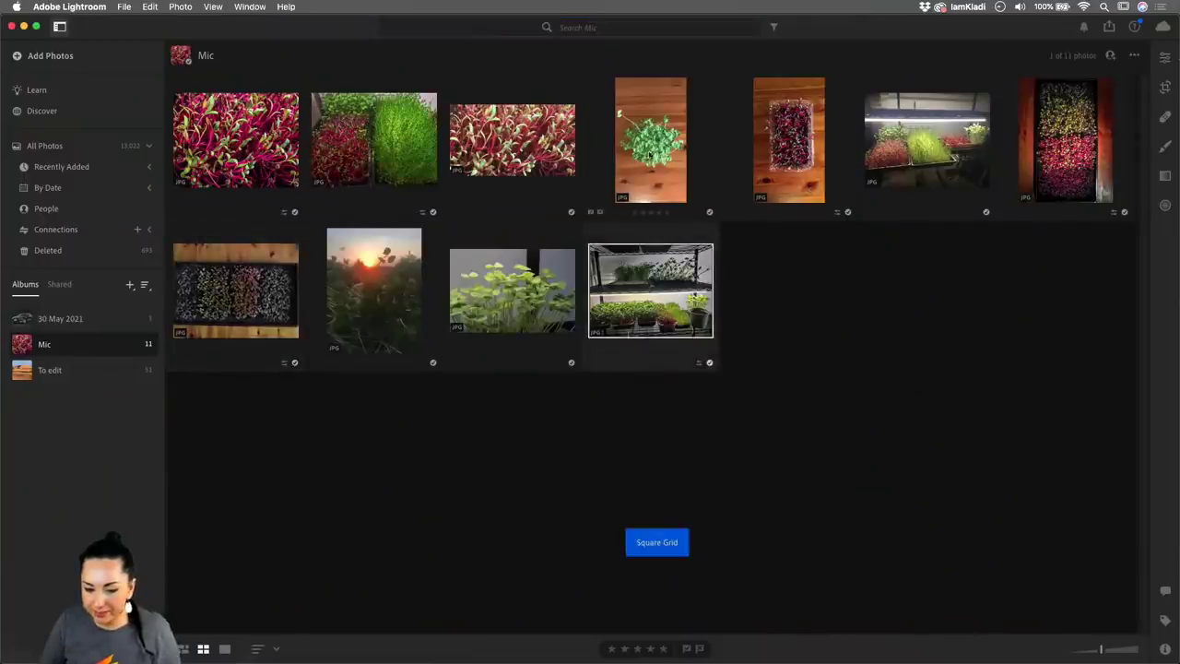
{"action": "left_click", "coordinate": [240, 296]}
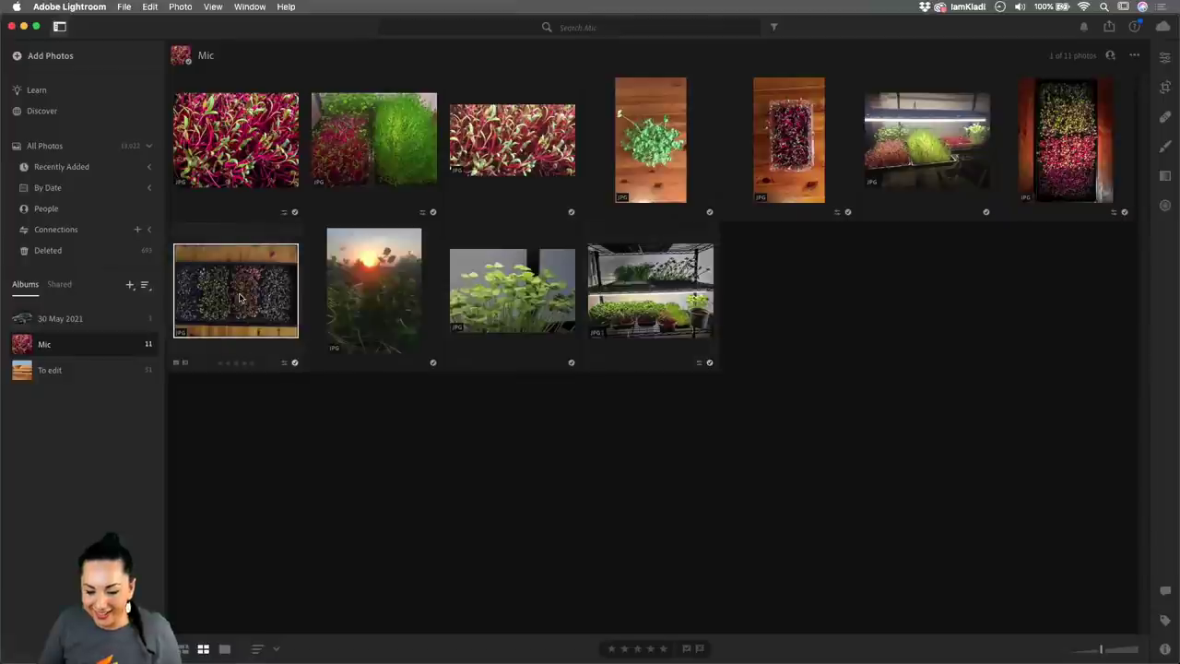
{"action": "double_click", "coordinate": [239, 297]}
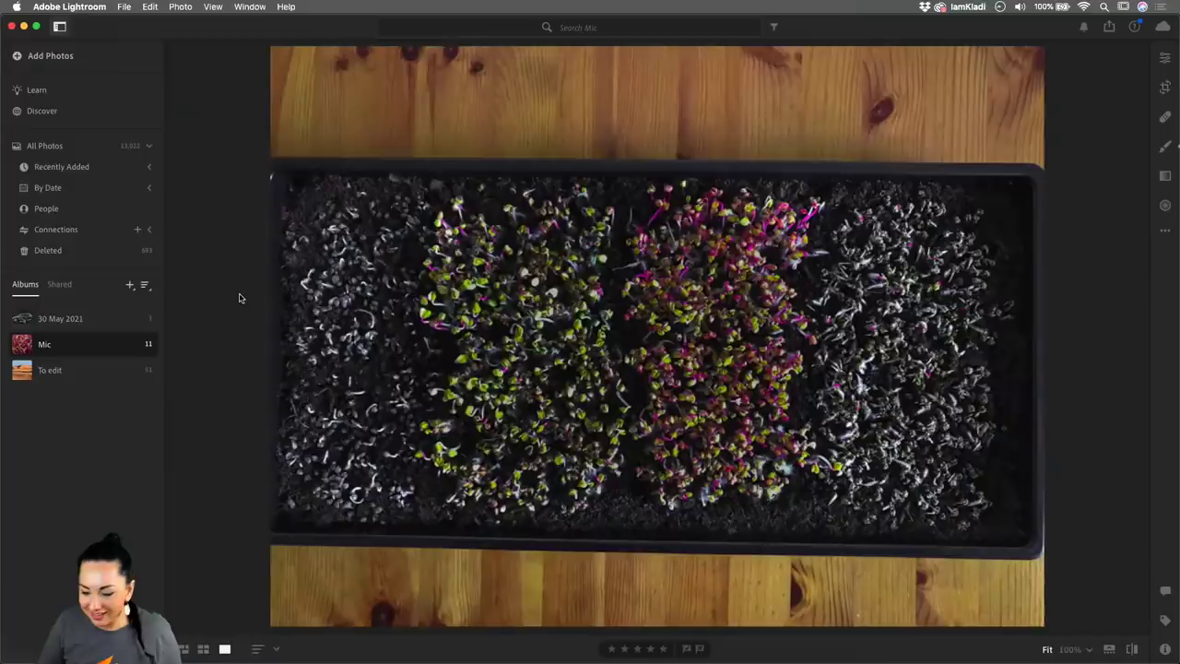
{"action": "left_click", "coordinate": [1134, 650]}
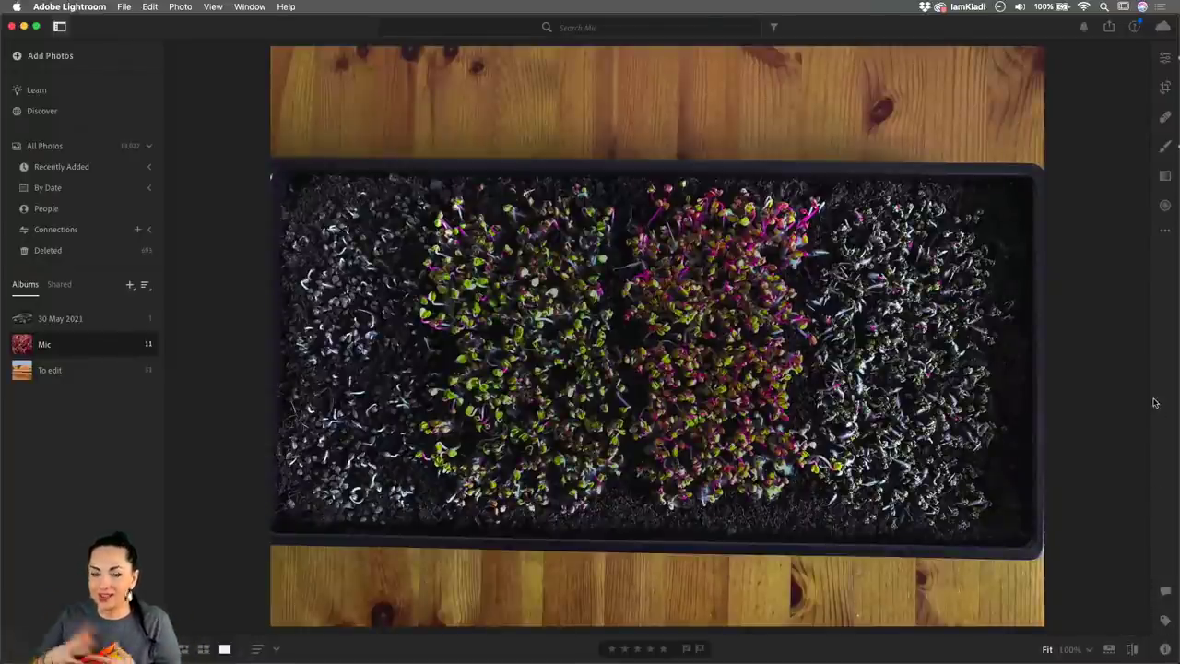
{"action": "left_click", "coordinate": [1164, 232]}
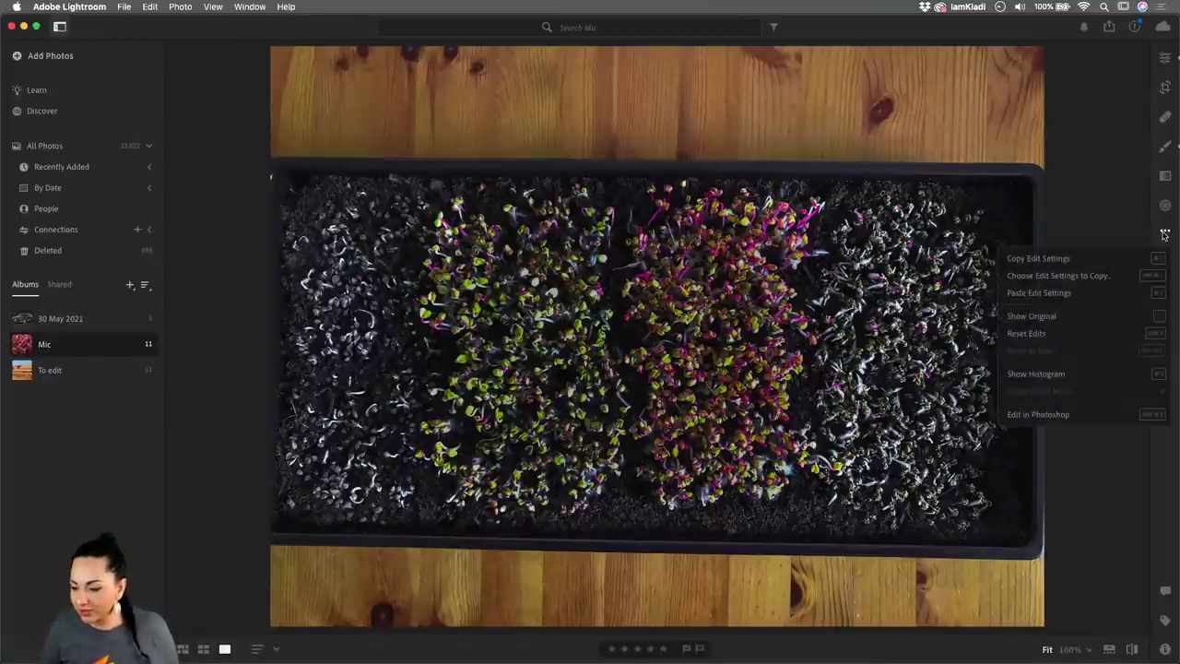
- Send the tray photo to Photoshop as a TIFF, unlock Background into Layer 0, and show the desktop
{"action": "left_click", "coordinate": [1039, 422]}
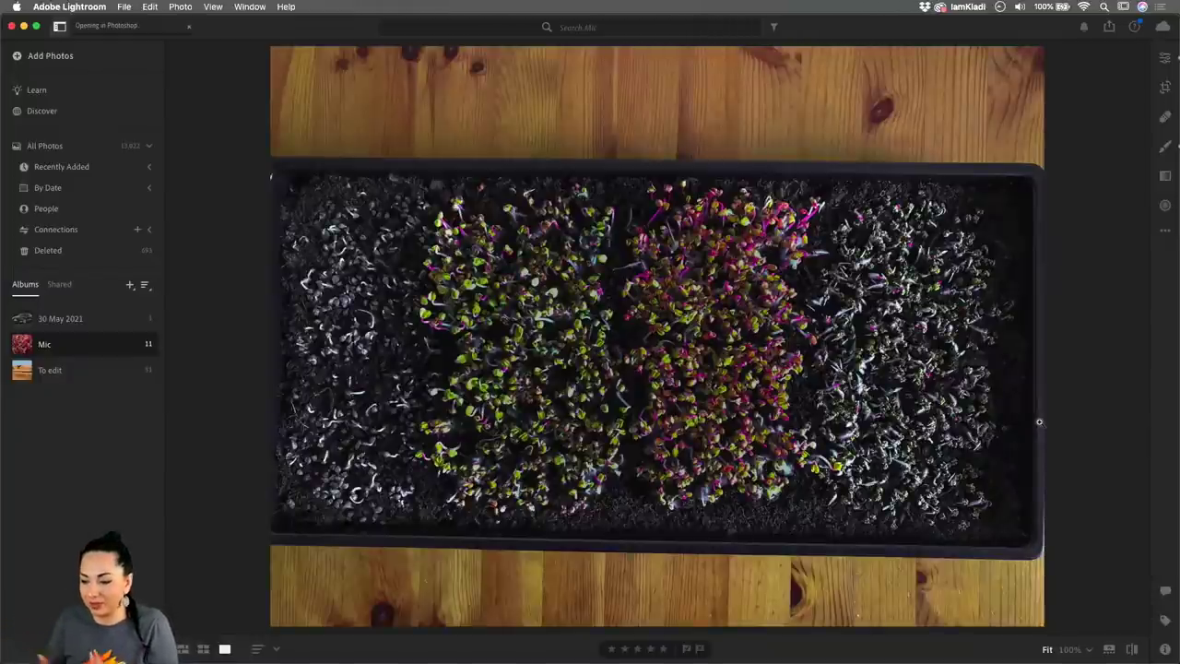
{"action": "mouse_move", "coordinate": [634, 660]}
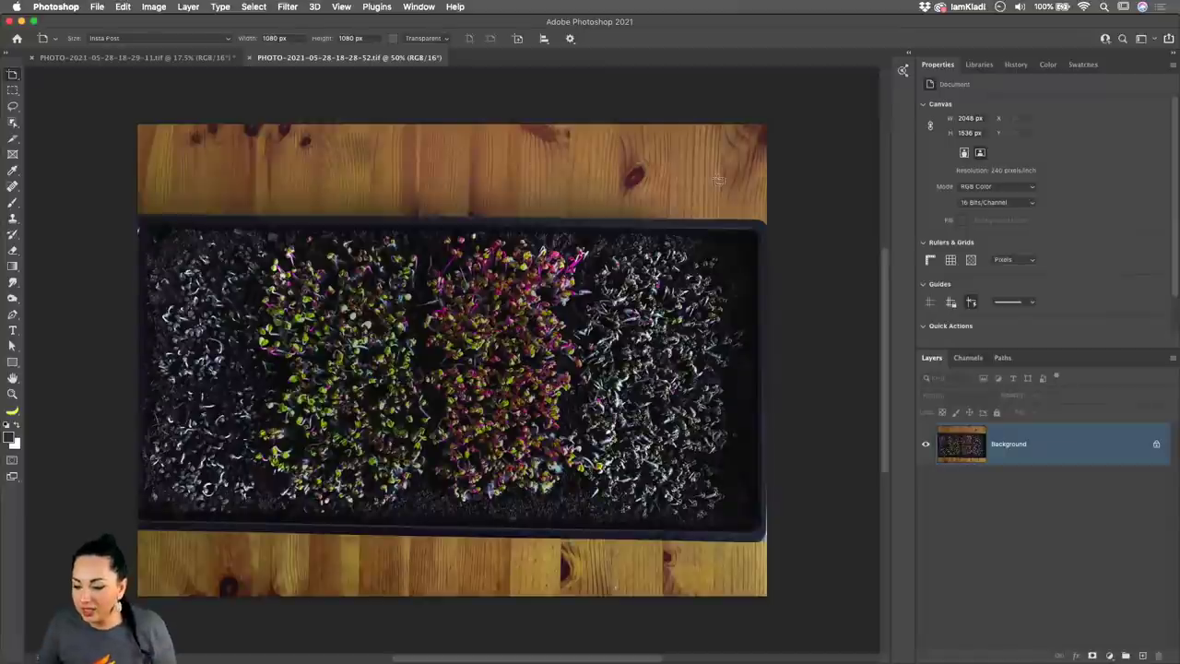
{"action": "key", "text": "v"}
{"action": "left_click", "coordinate": [1156, 444]}
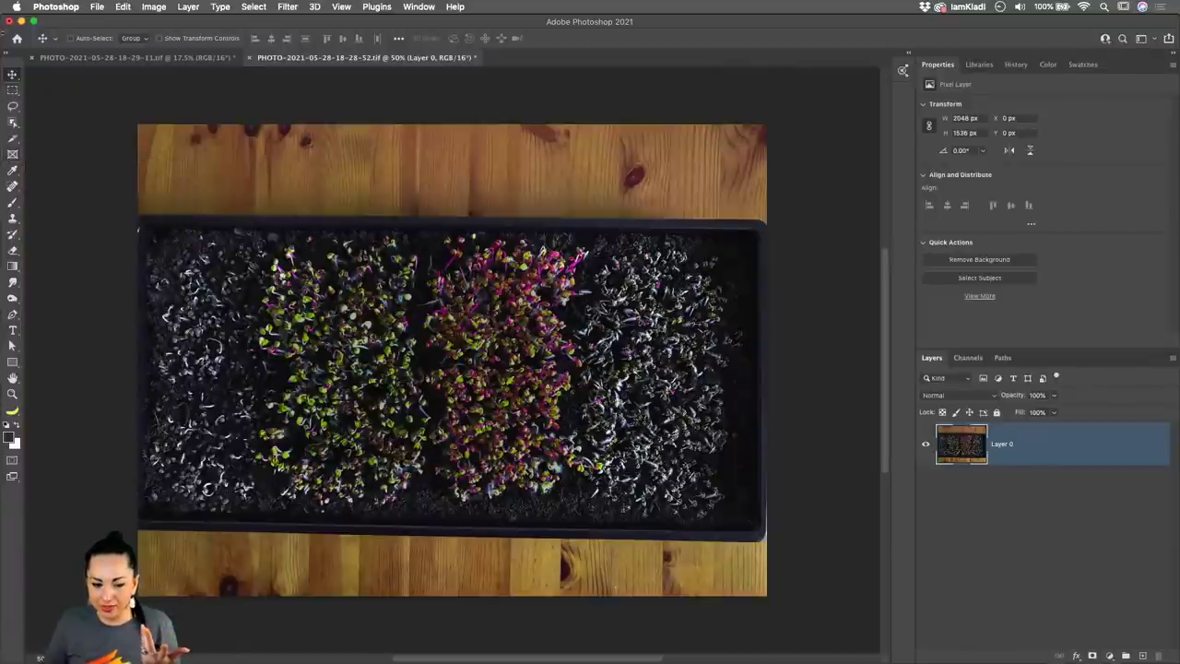
{"action": "key", "text": "F11"}
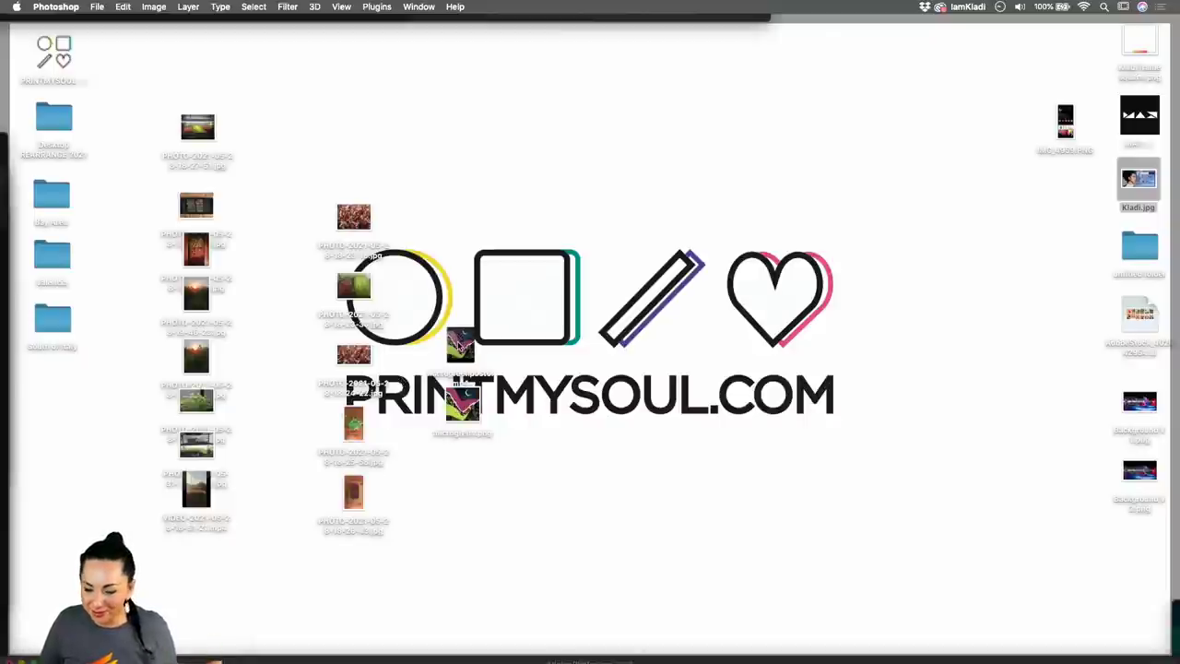
- Open the microgreen post .mp4 in QuickTime, play it through twice, then close it
{"action": "double_click", "coordinate": [461, 347]}
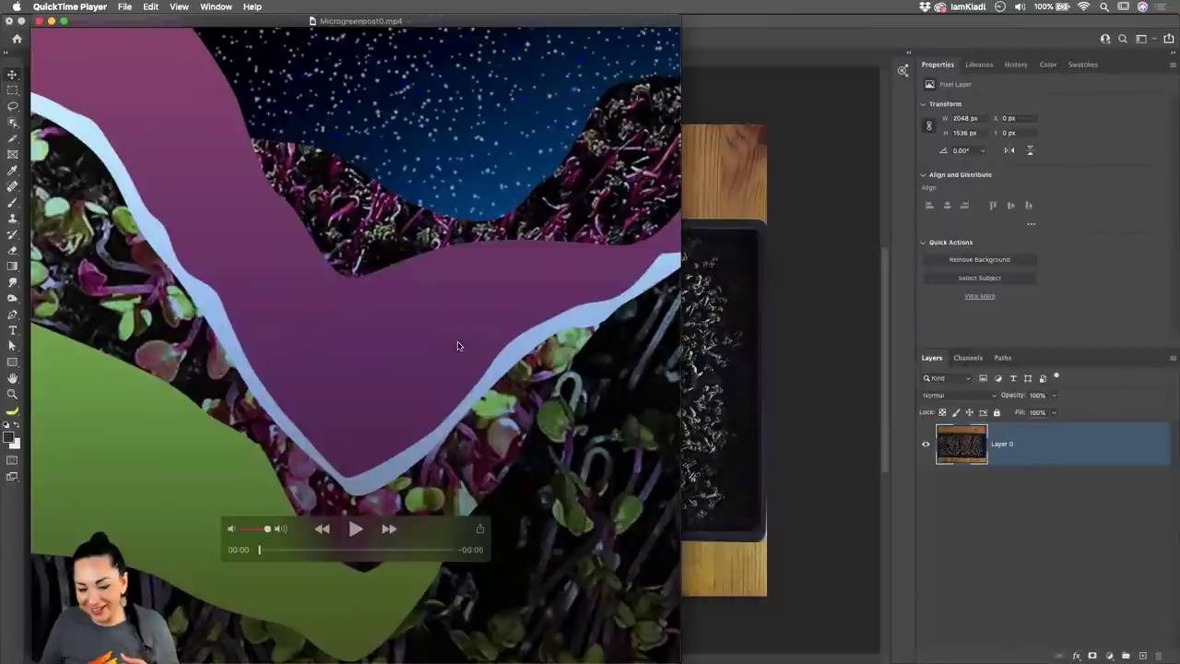
{"action": "left_click", "coordinate": [355, 529]}
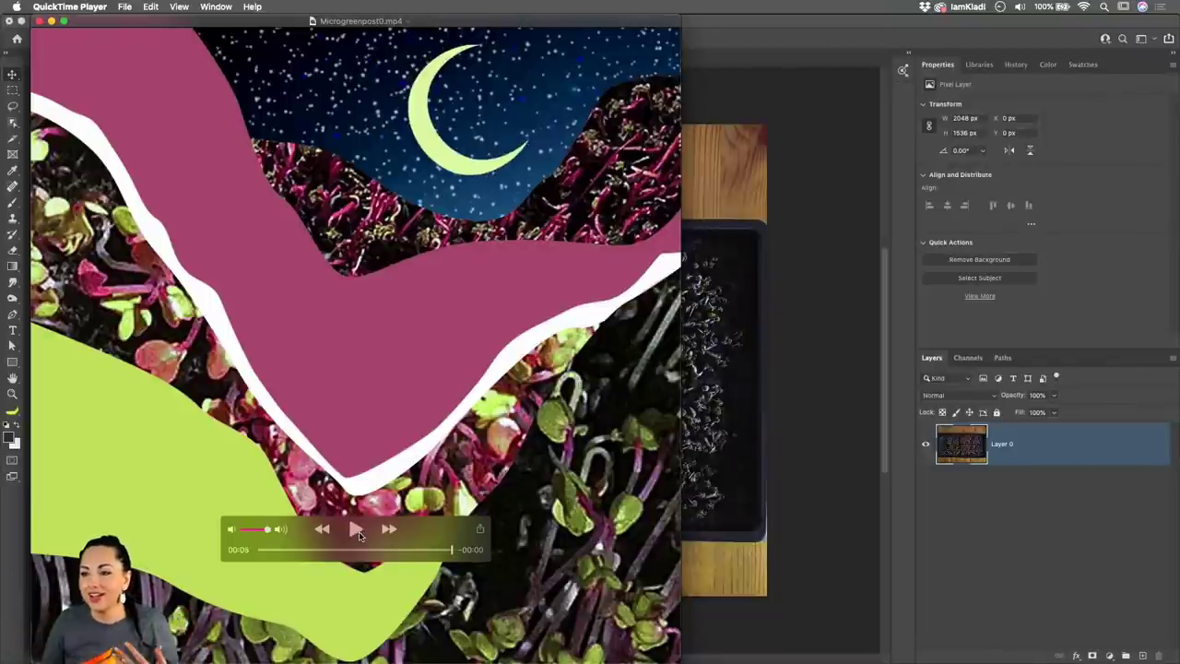
{"action": "left_click", "coordinate": [358, 533]}
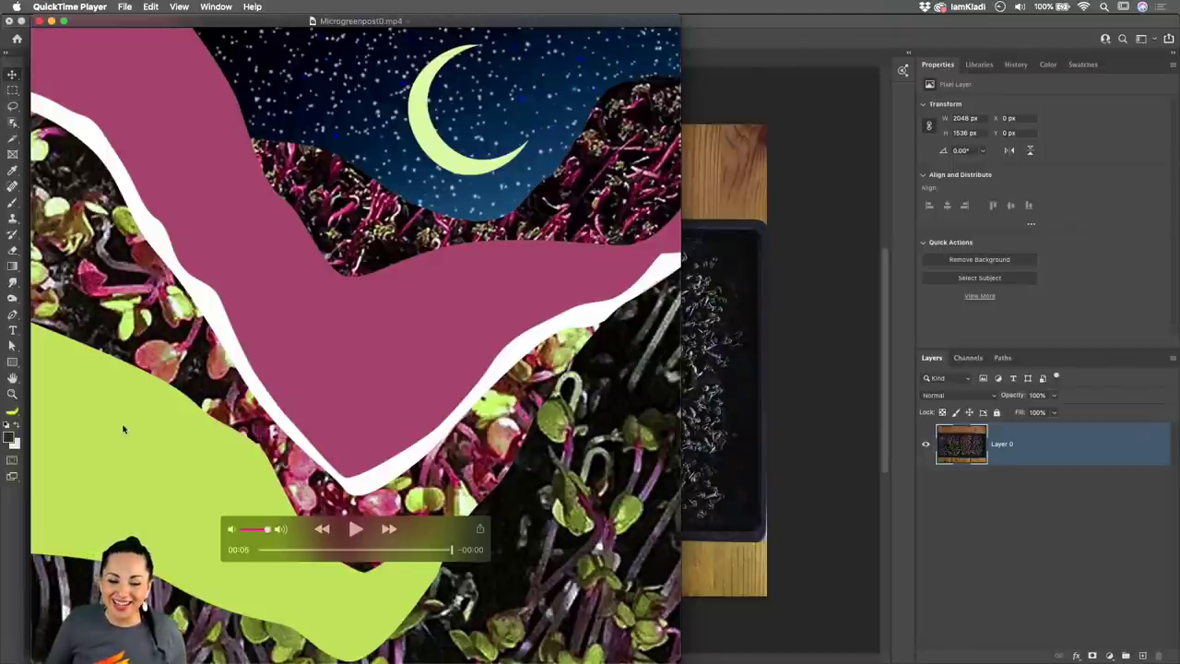
{"action": "left_click", "coordinate": [37, 21]}
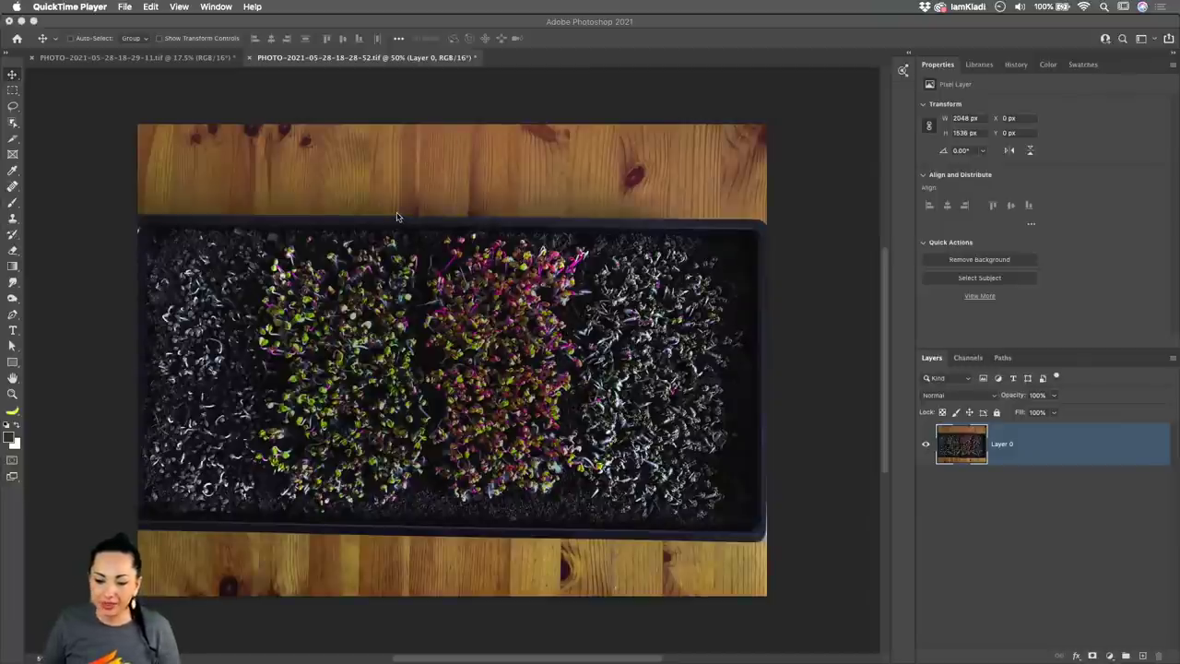
- Bring Photoshop forward and try Canvas Size, cancelling after an invalid width entry
{"action": "left_click", "coordinate": [16, 28]}
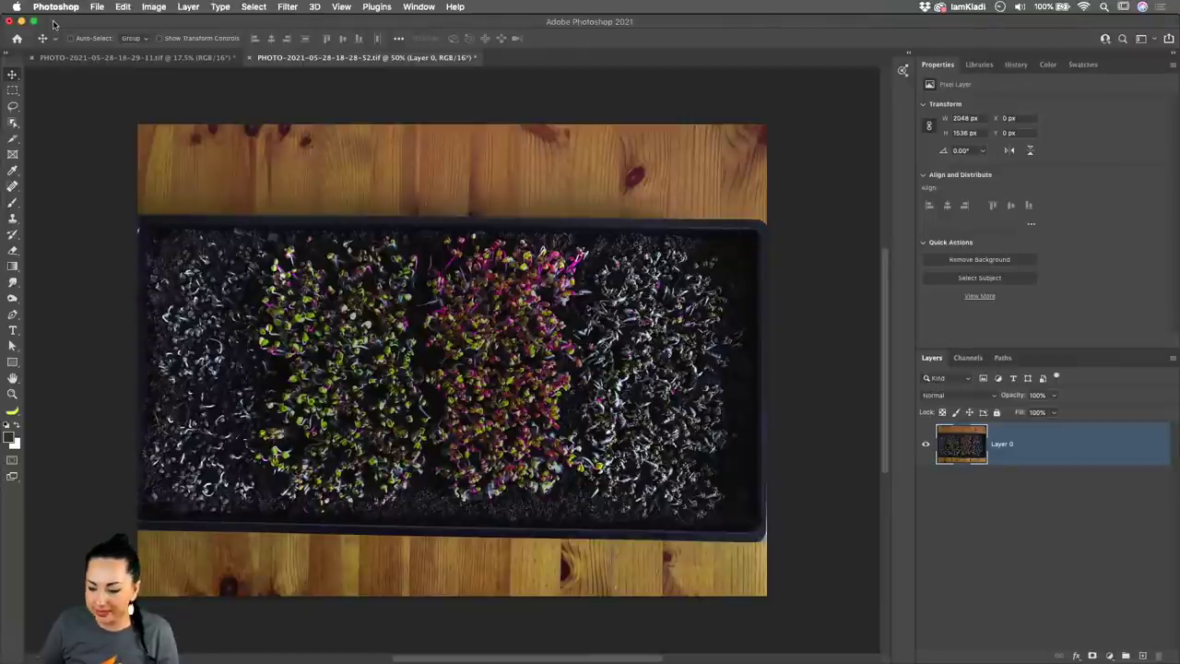
{"action": "left_click", "coordinate": [154, 7]}
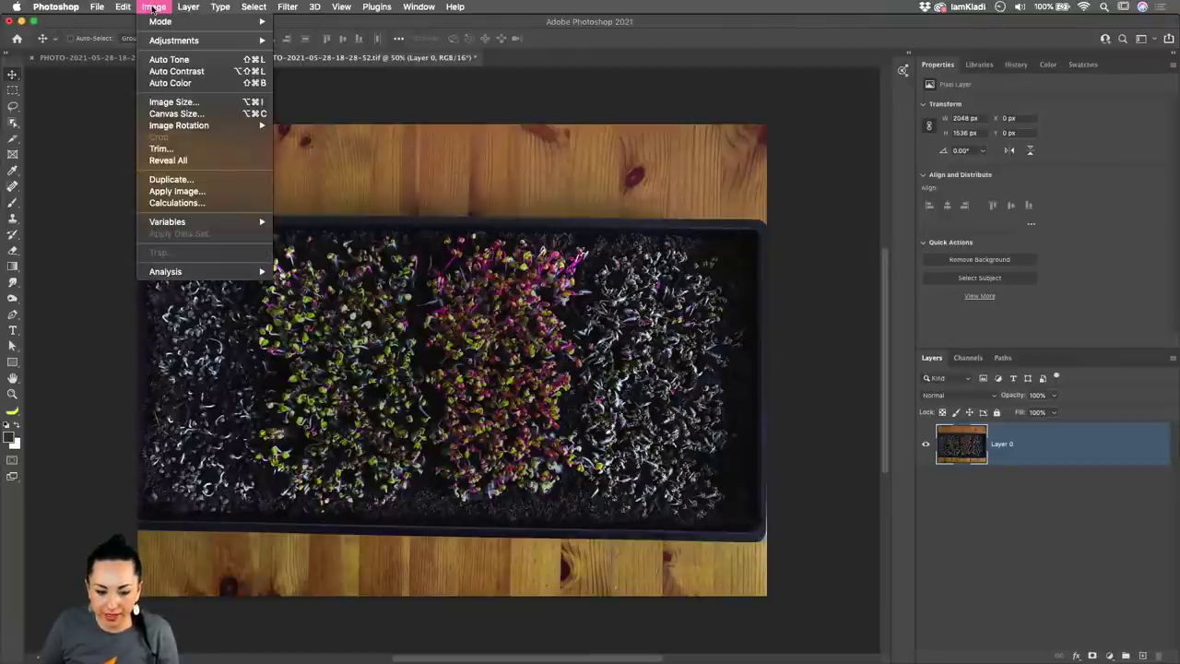
{"action": "left_click", "coordinate": [232, 112]}
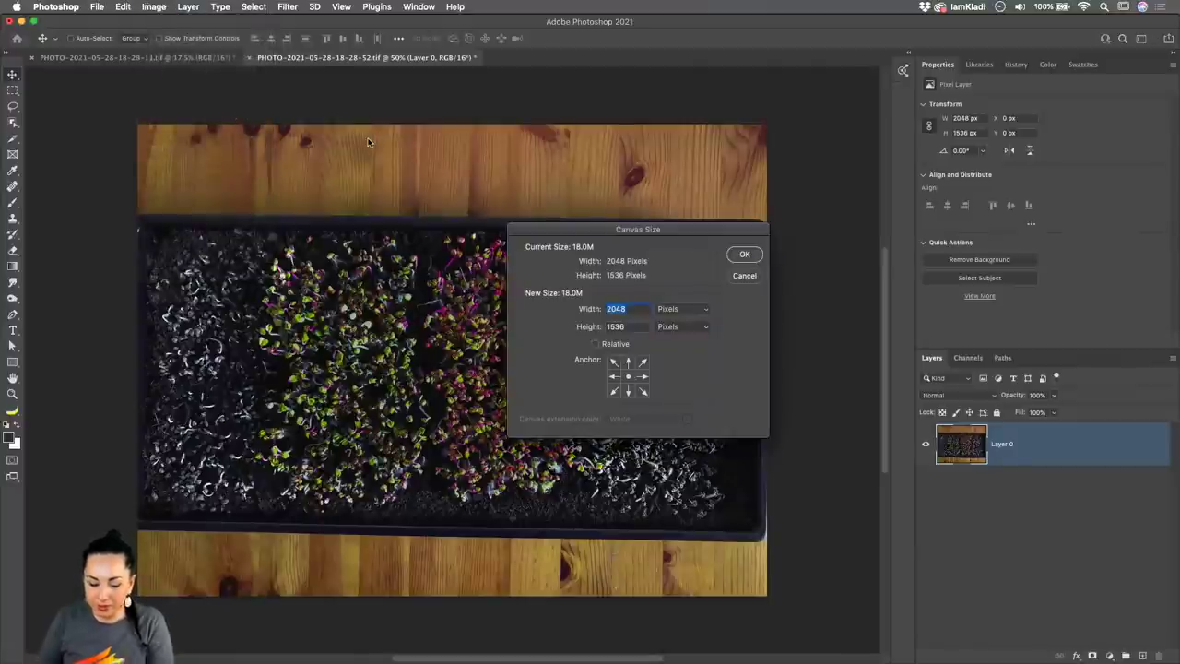
{"action": "type", "text": "1"}
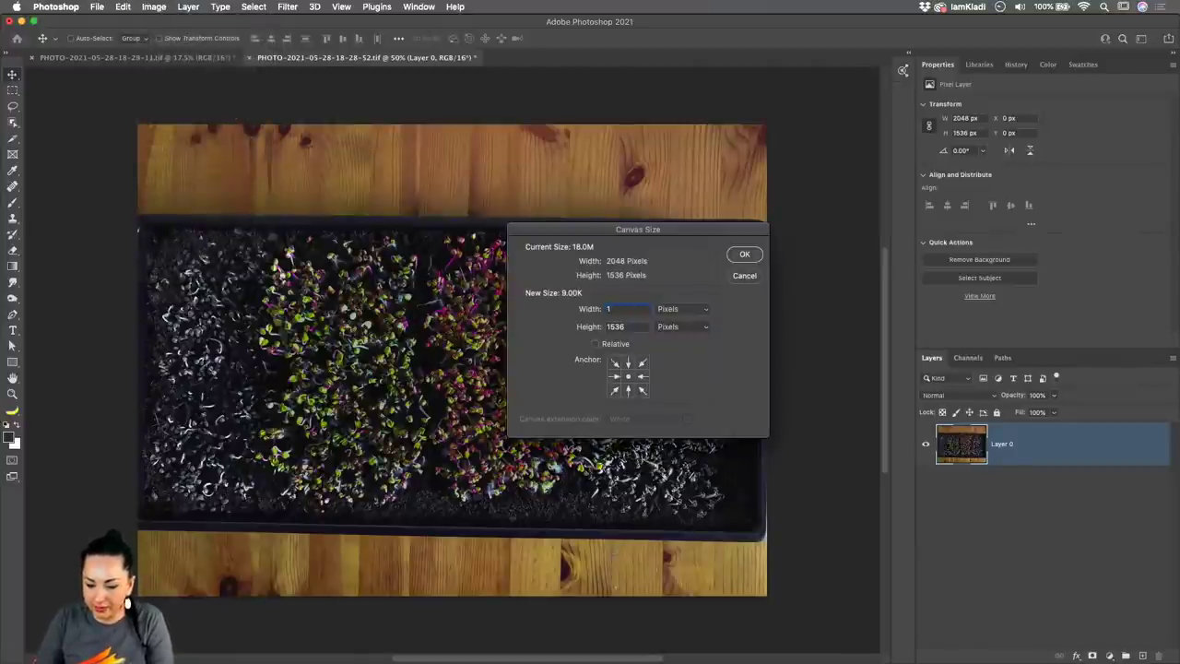
{"action": "key", "text": "BackSpace"}
{"action": "left_click", "coordinate": [637, 325]}
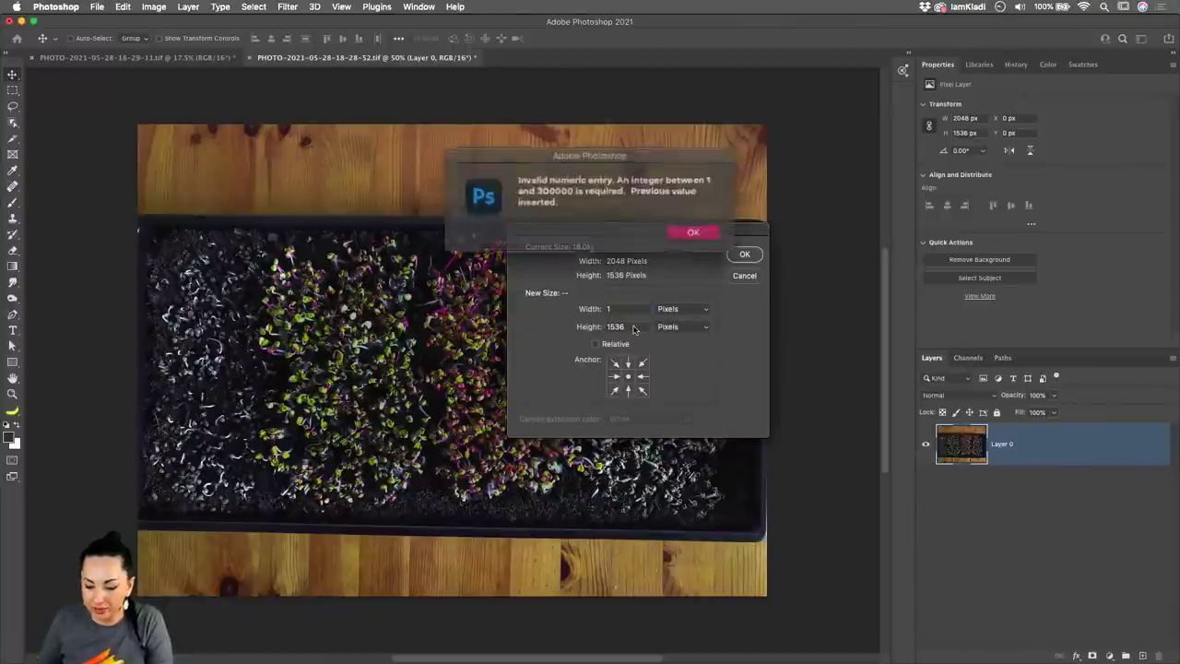
{"action": "left_click", "coordinate": [676, 230]}
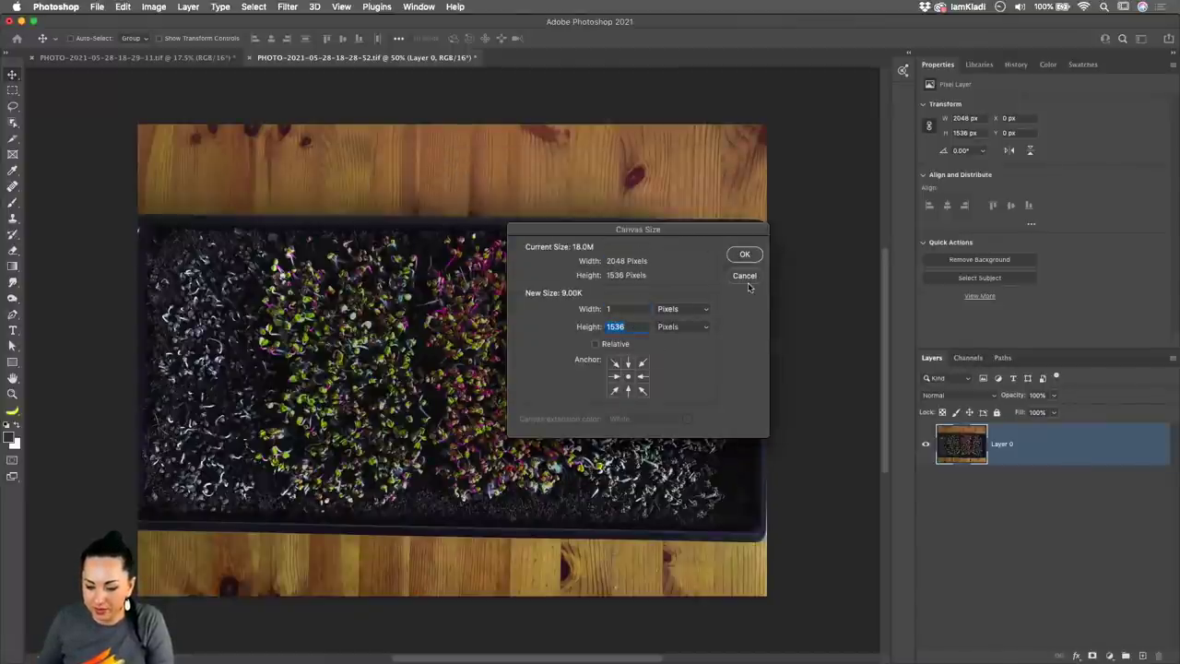
{"action": "left_click", "coordinate": [737, 278]}
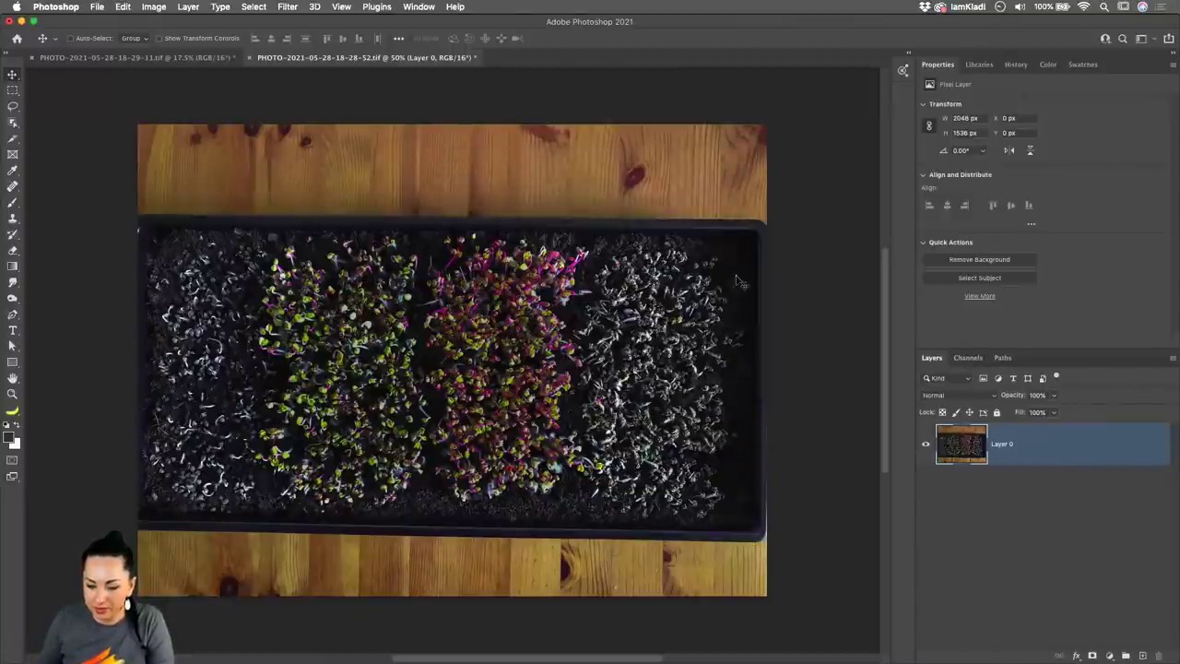
- Resize the canvas to height 1080 and width 1080*3 (3240) px, accepting the clipping
{"action": "left_click", "coordinate": [153, 7]}
{"action": "left_click", "coordinate": [205, 114]}
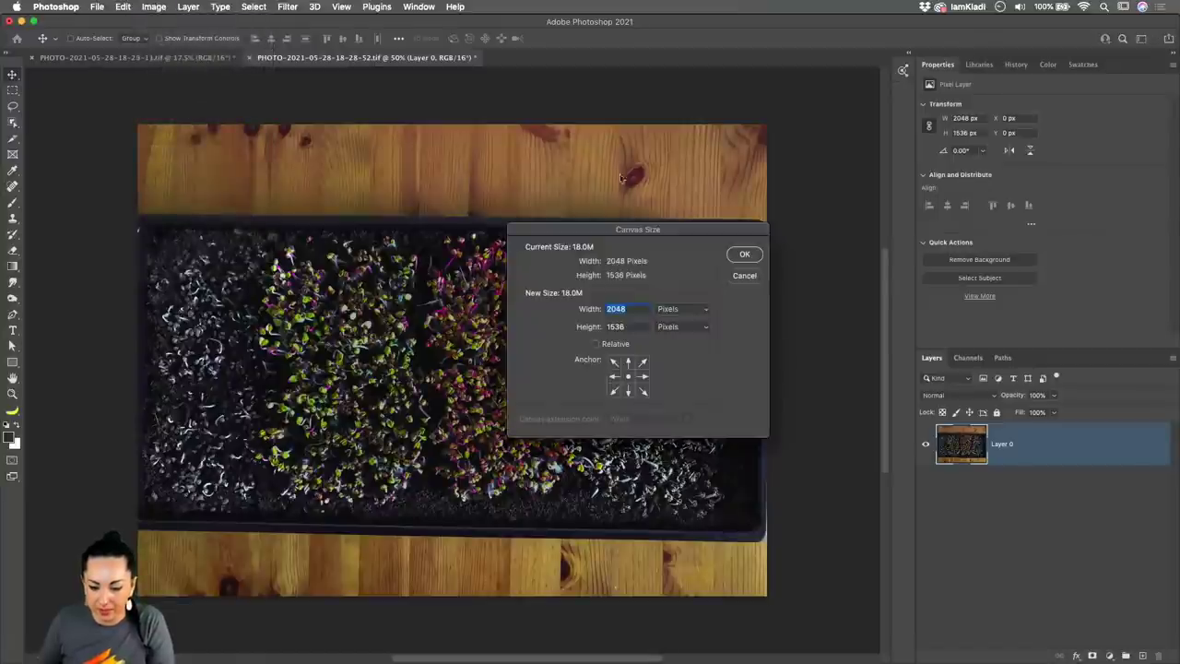
{"action": "double_click", "coordinate": [615, 328]}
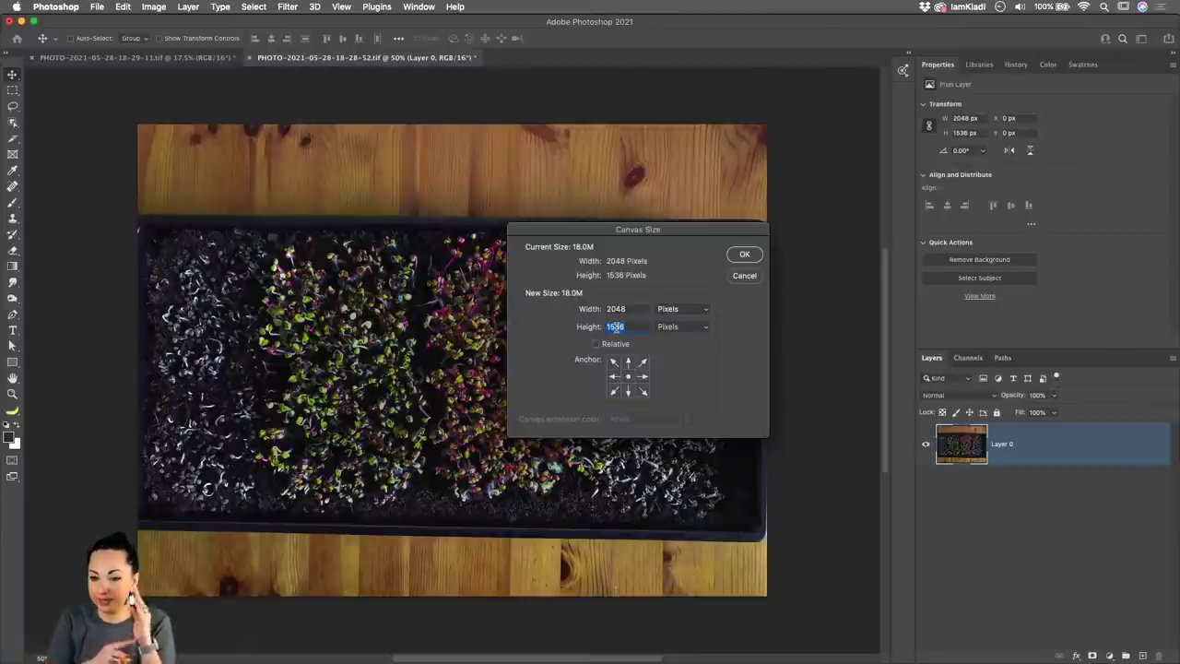
{"action": "type", "text": "1080"}
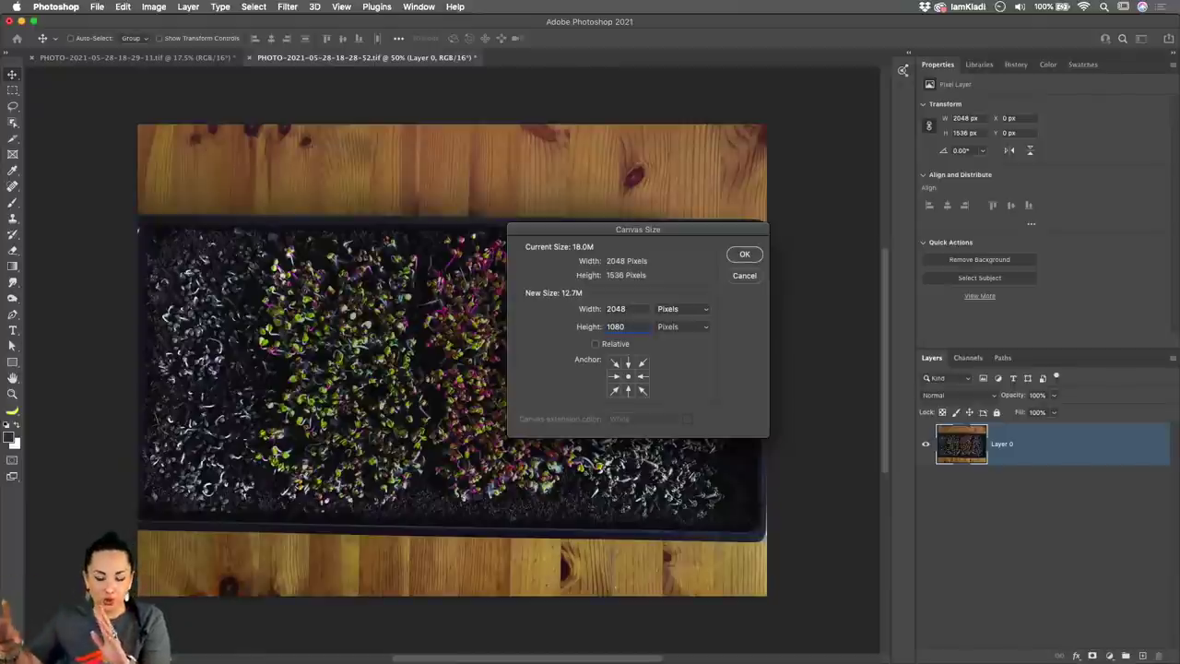
{"action": "double_click", "coordinate": [614, 309]}
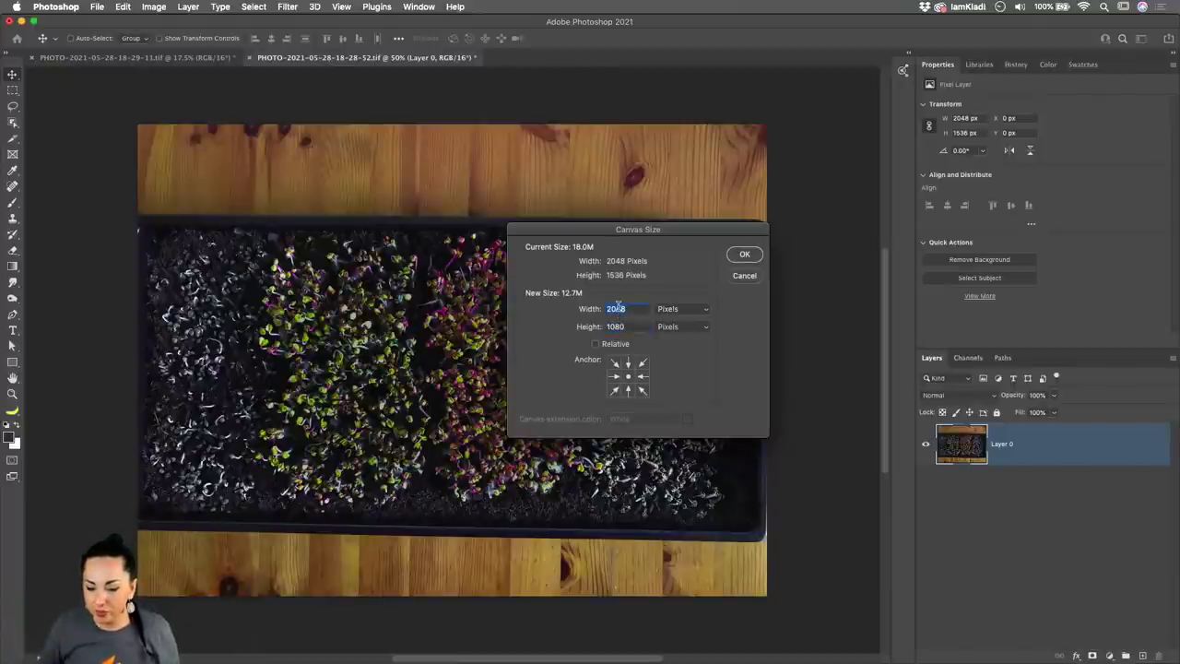
{"action": "type", "text": "1080"}
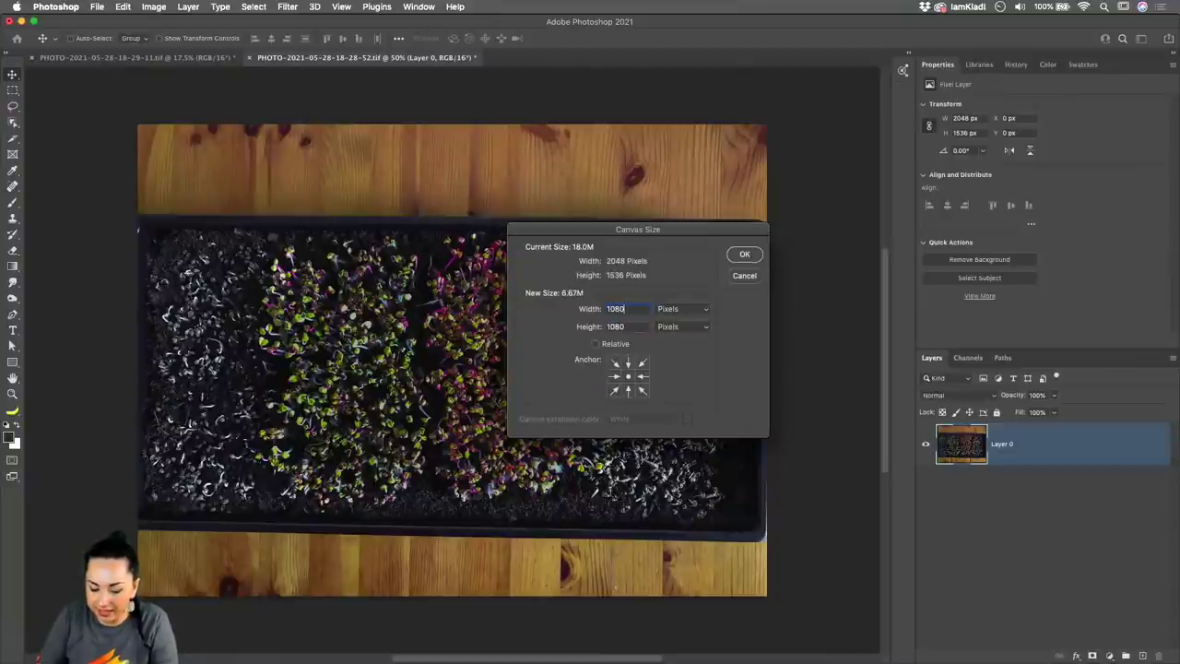
{"action": "type", "text": "*3"}
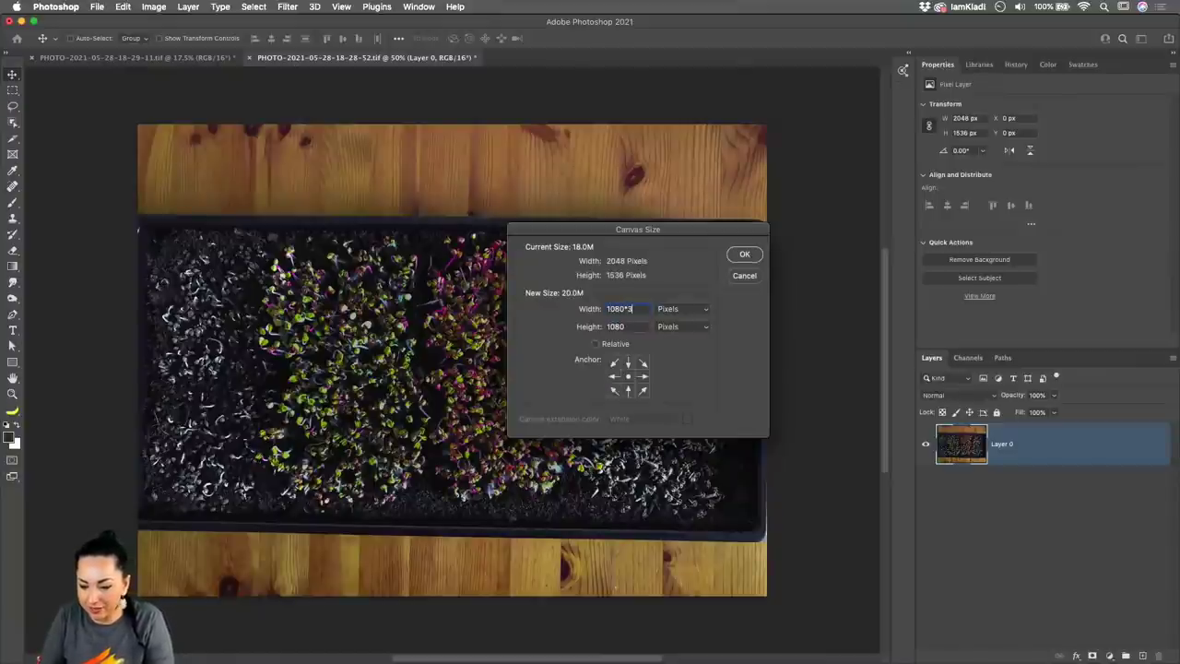
{"action": "double_click", "coordinate": [630, 326]}
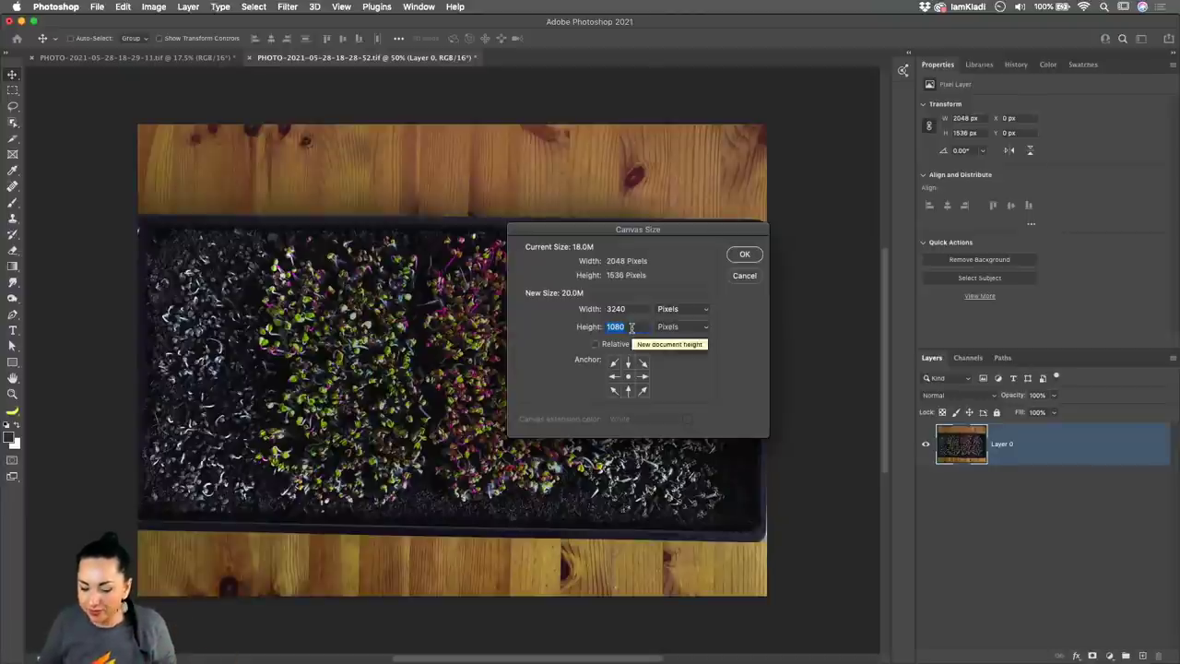
{"action": "left_click", "coordinate": [746, 255]}
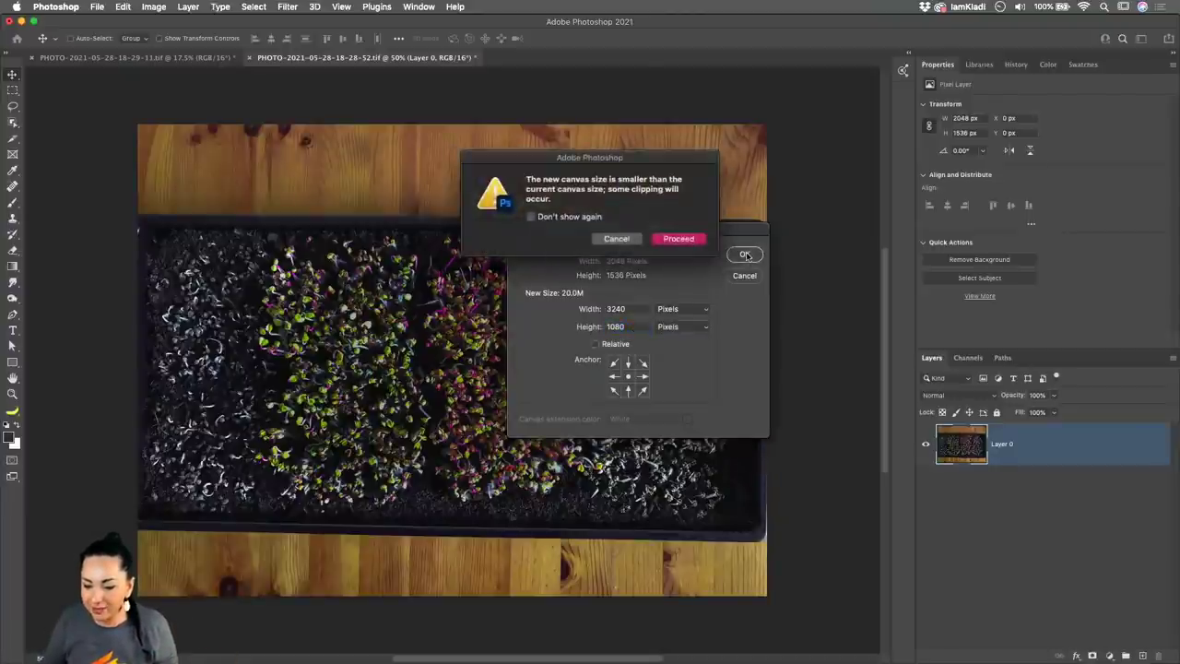
{"action": "left_click", "coordinate": [703, 242]}
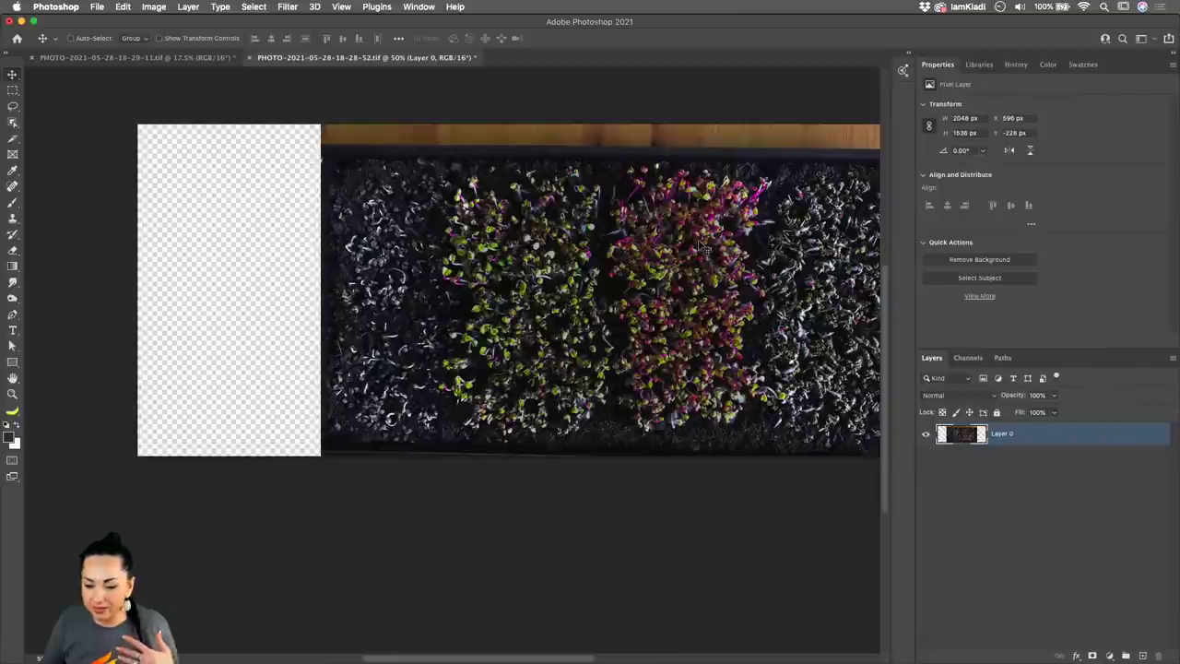
- Enlarge Layer 0 and rotate it about -1.2° so it fills the 3240 × 1080 canvas
{"action": "scroll", "coordinate": [575, 409], "scroll_direction": "down", "scroll_amount": 3}
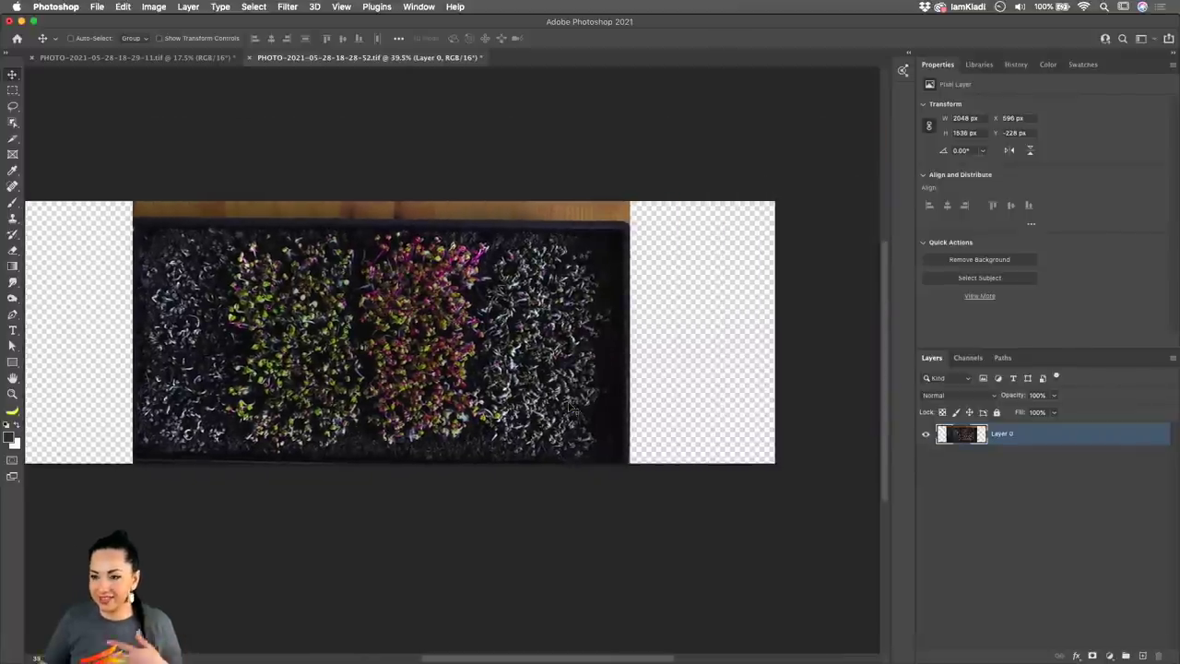
{"action": "scroll", "coordinate": [568, 408], "scroll_direction": "left", "scroll_amount": 3}
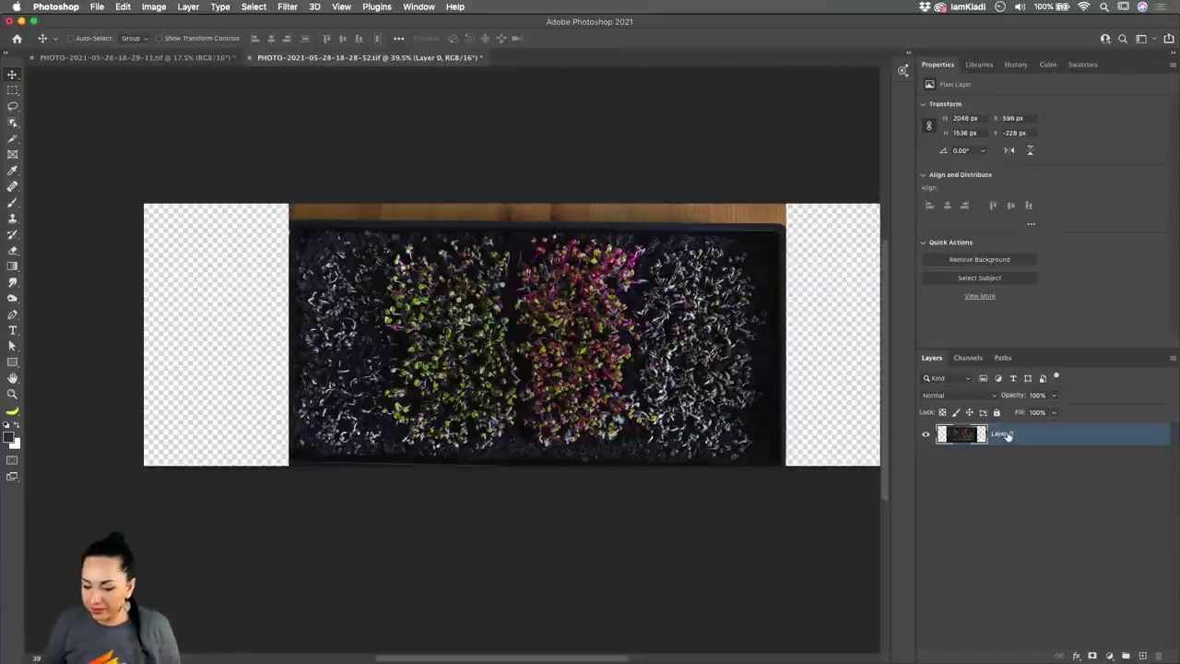
{"action": "key", "text": "super+t"}
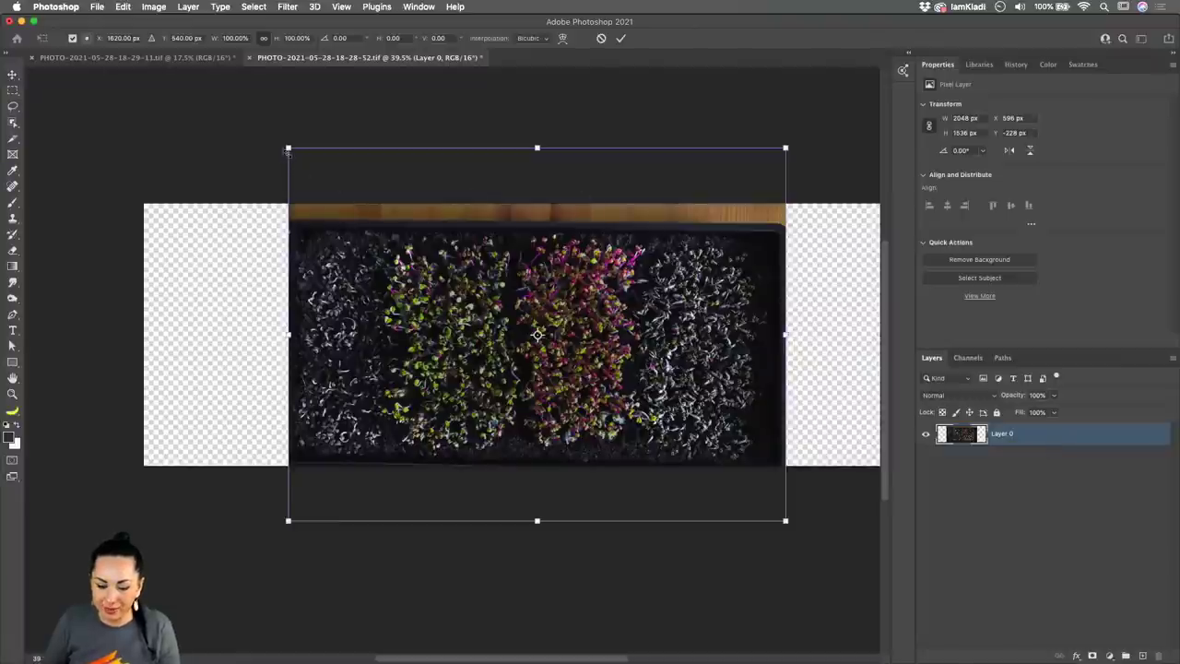
{"action": "left_click_drag", "start_coordinate": [289, 148], "coordinate": [132, 42]}
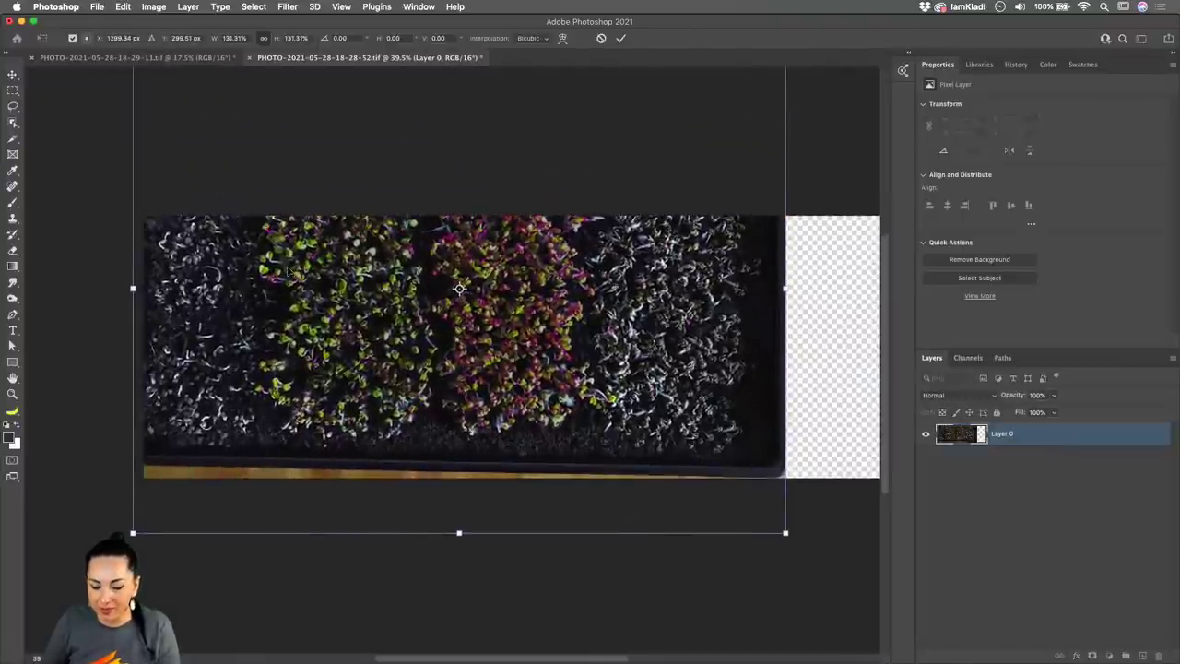
{"action": "scroll", "coordinate": [424, 433], "scroll_direction": "down", "scroll_amount": 1}
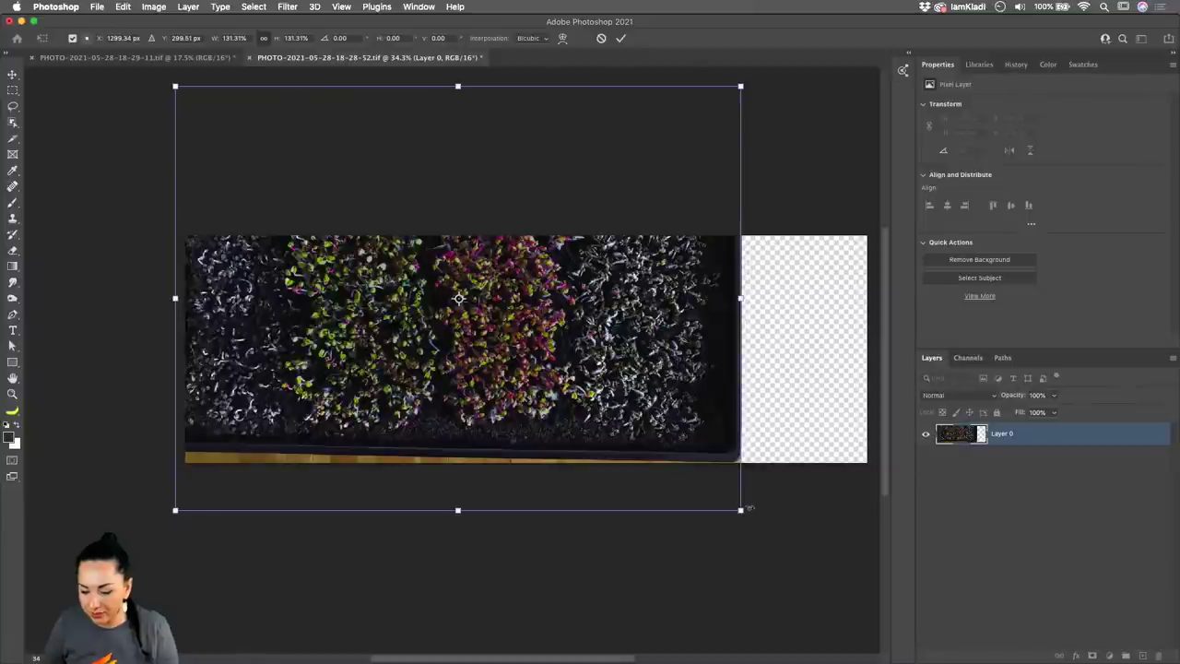
{"action": "left_click_drag", "start_coordinate": [743, 510], "coordinate": [813, 645]}
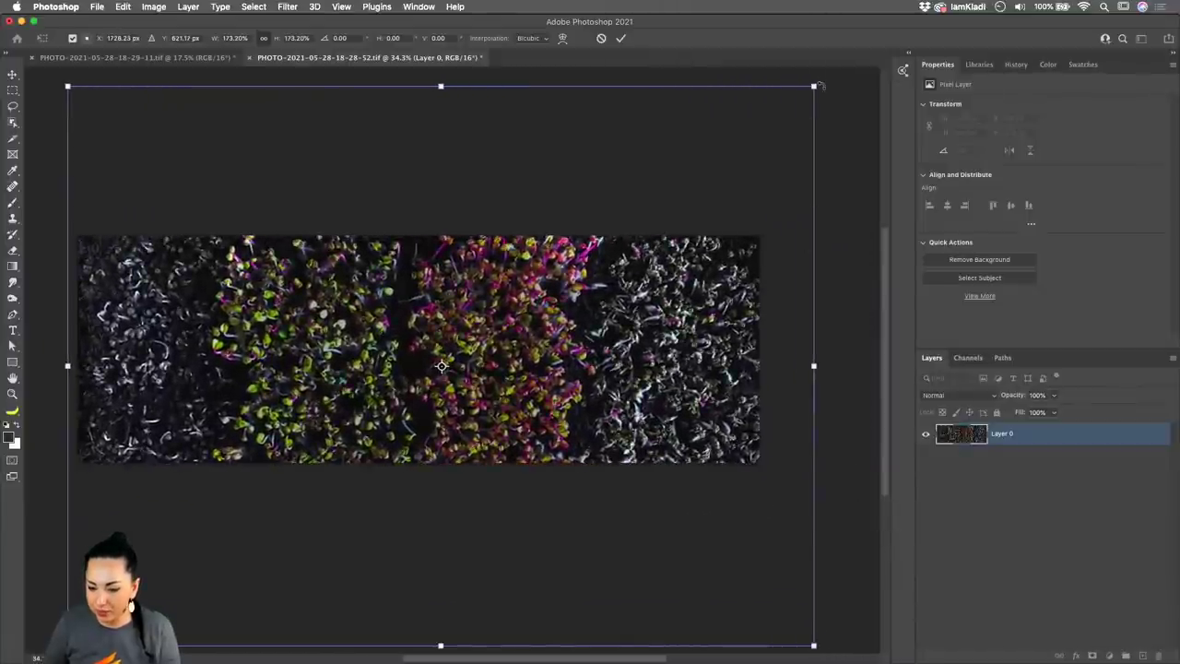
{"action": "left_click_drag", "start_coordinate": [821, 86], "coordinate": [806, 74]}
{"action": "key", "text": "Return"}
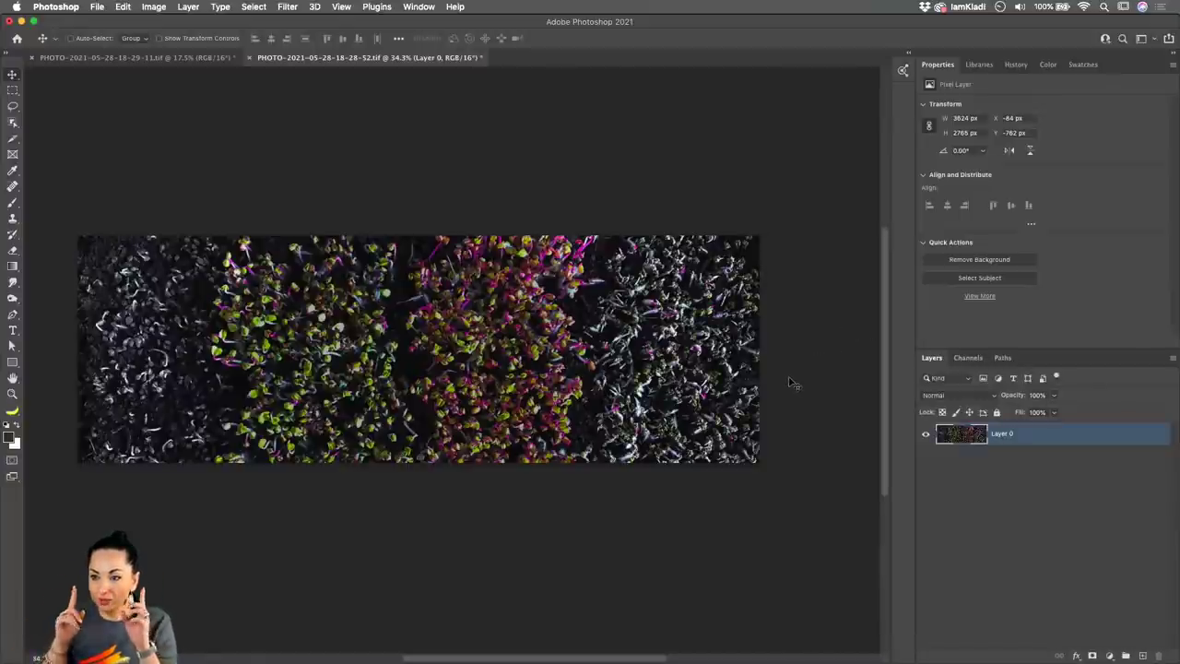
- Add a New Guide Layout with 3 columns, 0 px gutter and no rows
{"action": "left_click", "coordinate": [341, 7]}
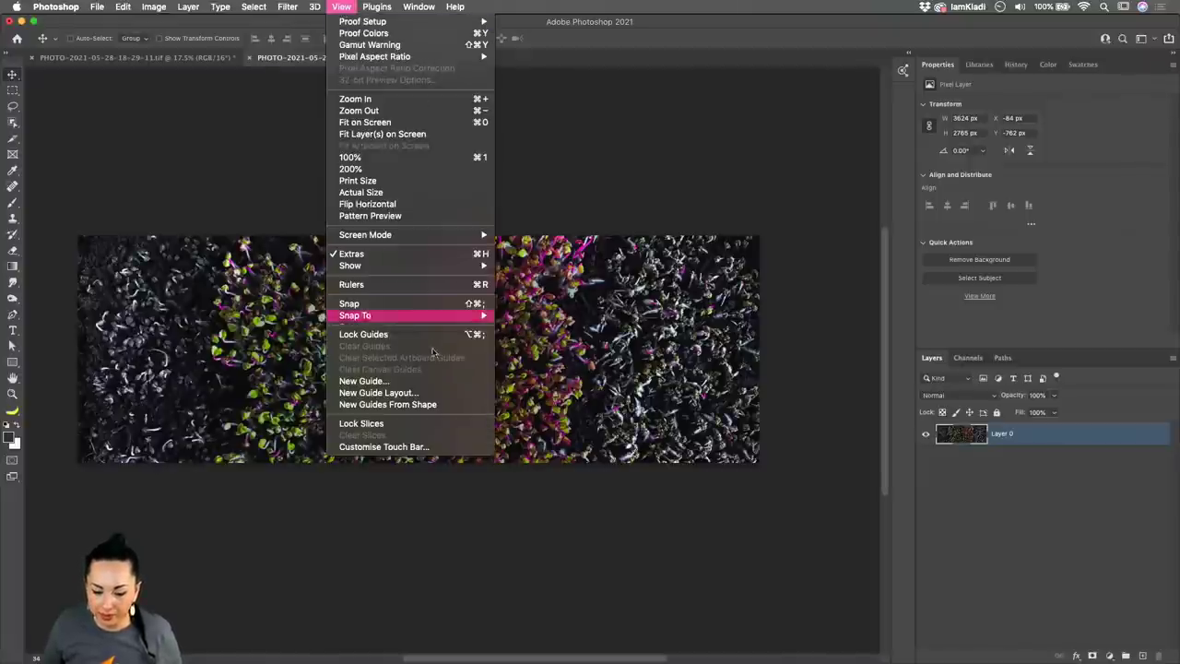
{"action": "left_click", "coordinate": [427, 393]}
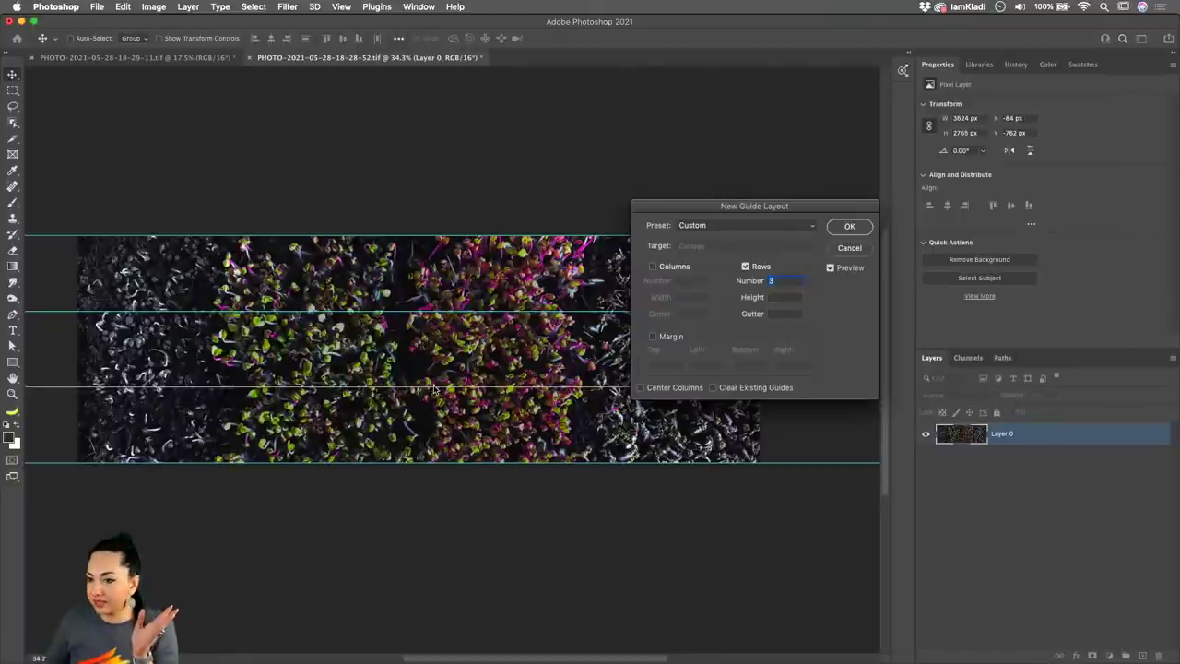
{"action": "left_click", "coordinate": [746, 267]}
{"action": "left_click", "coordinate": [688, 267]}
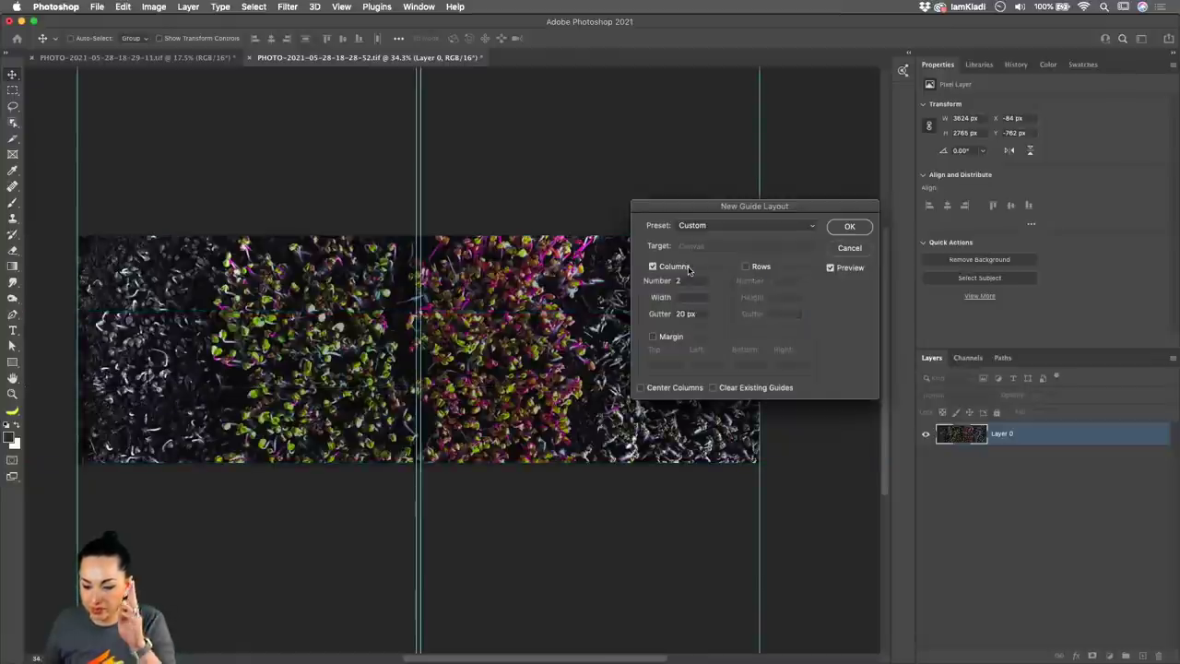
{"action": "double_click", "coordinate": [683, 280]}
{"action": "type", "text": "3"}
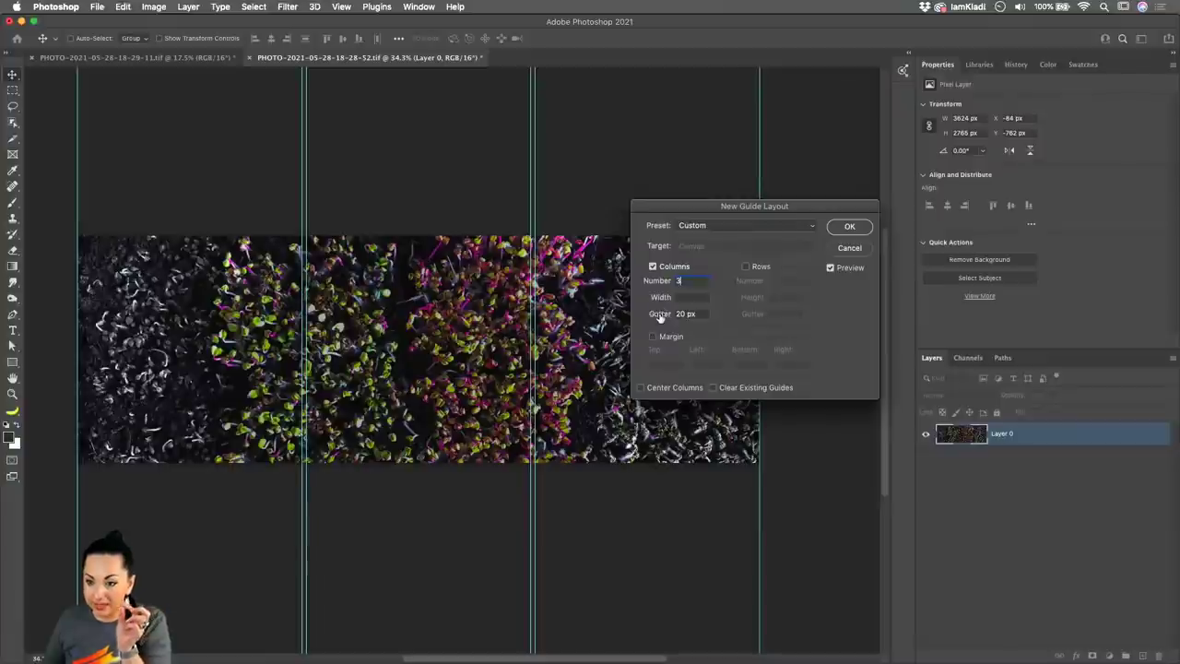
{"action": "double_click", "coordinate": [682, 315]}
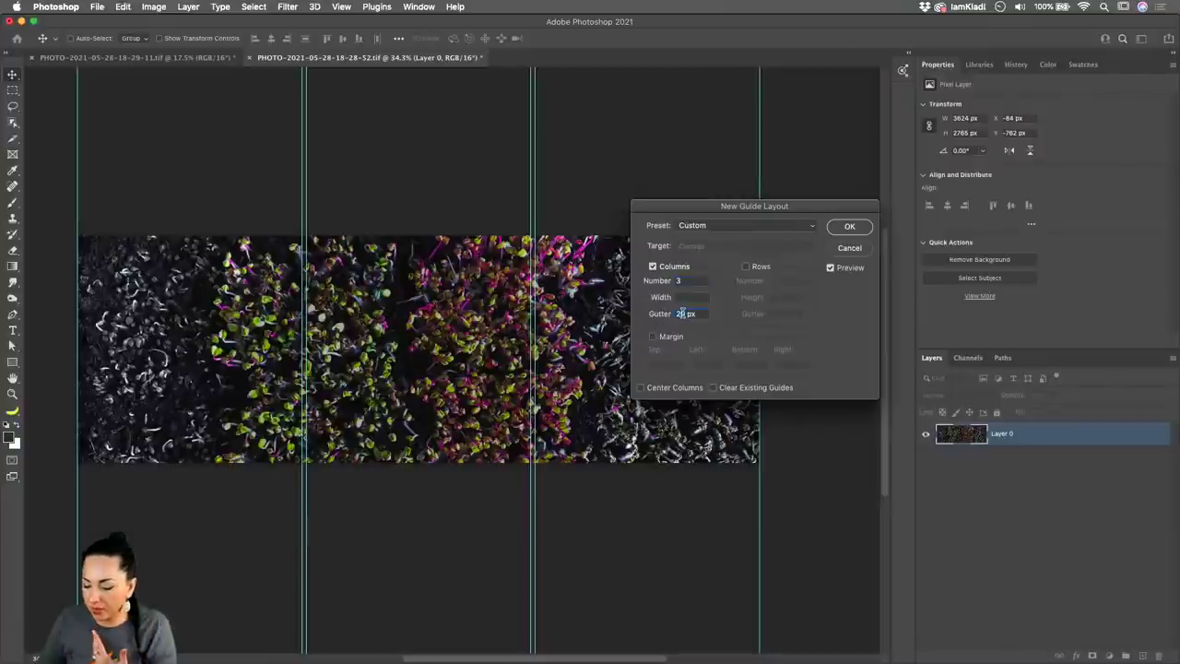
{"action": "type", "text": "0"}
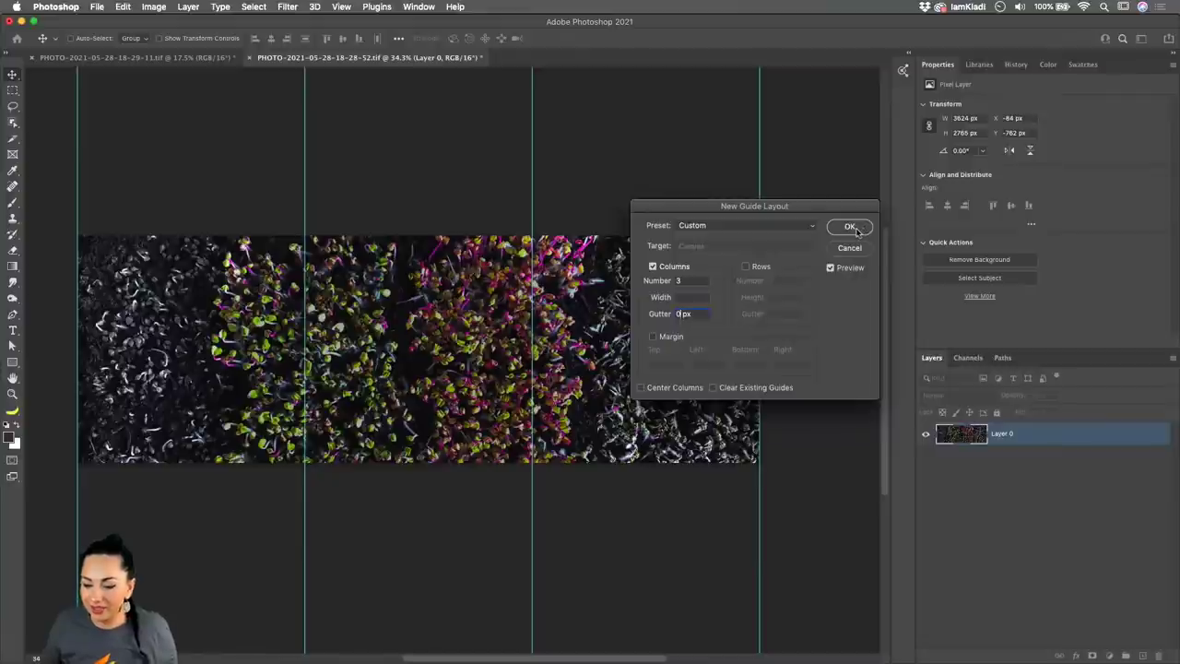
{"action": "left_click", "coordinate": [850, 269]}
{"action": "left_click", "coordinate": [850, 269]}
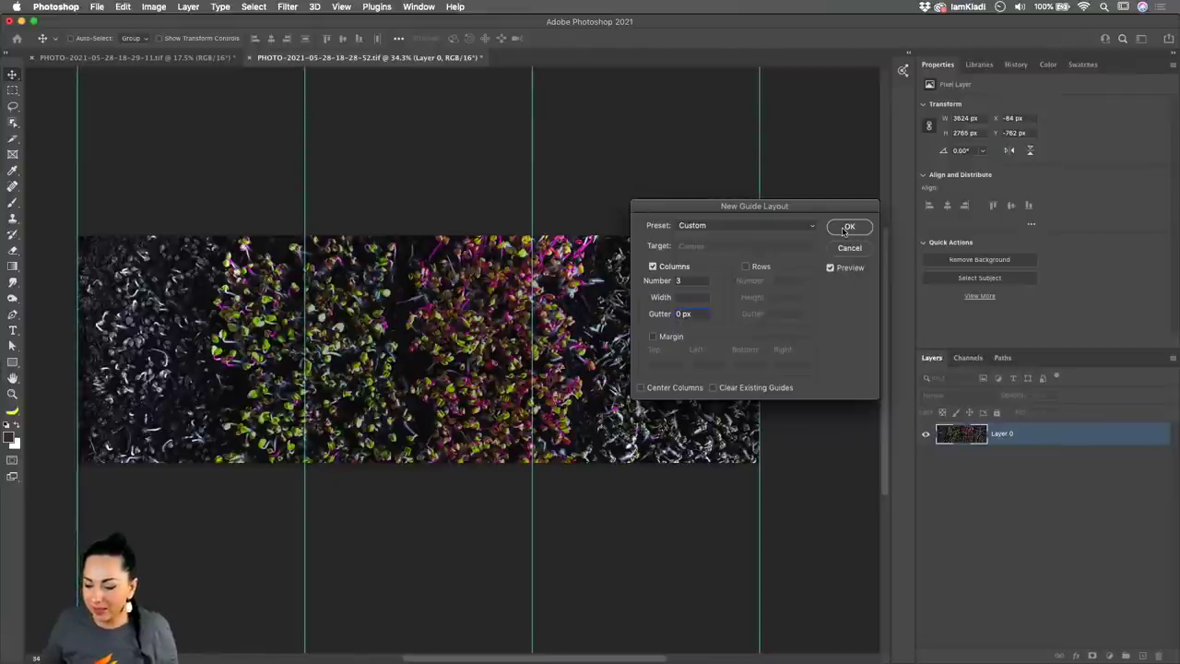
{"action": "left_click", "coordinate": [843, 231]}
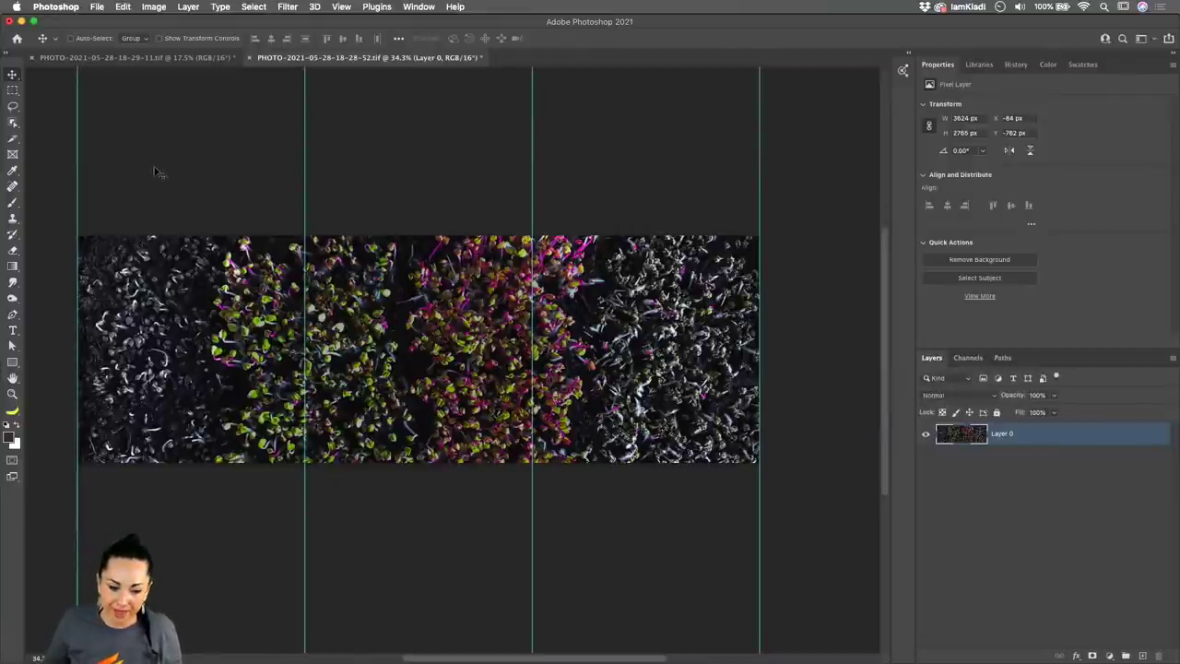
{"action": "left_click", "coordinate": [13, 138]}
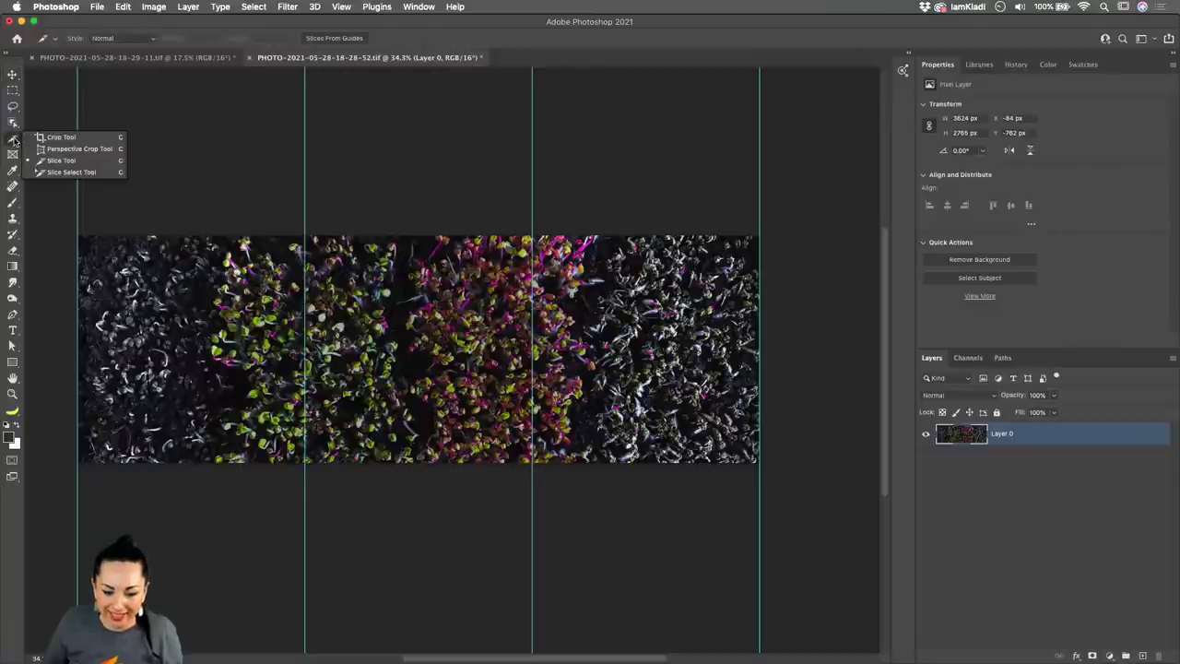
- Draw left, middle and right slices with the Slice Tool, snapping to the column guides
{"action": "left_click", "coordinate": [64, 163]}
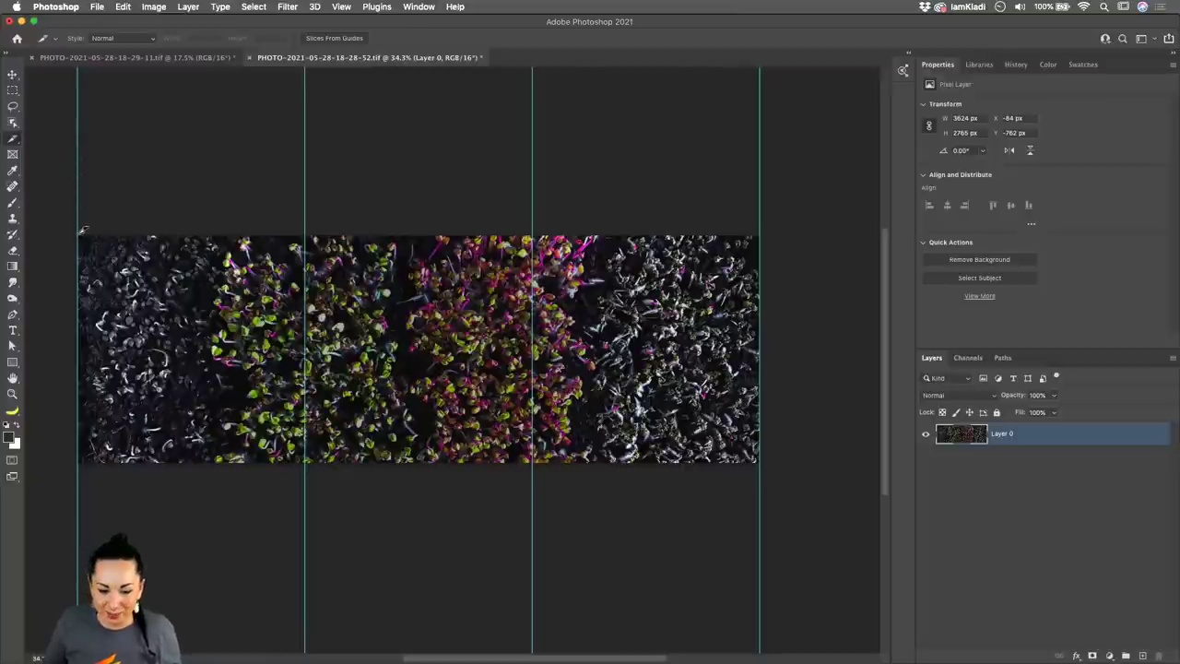
{"action": "left_click_drag", "start_coordinate": [84, 234], "coordinate": [309, 461]}
{"action": "left_click_drag", "start_coordinate": [307, 458], "coordinate": [305, 461]}
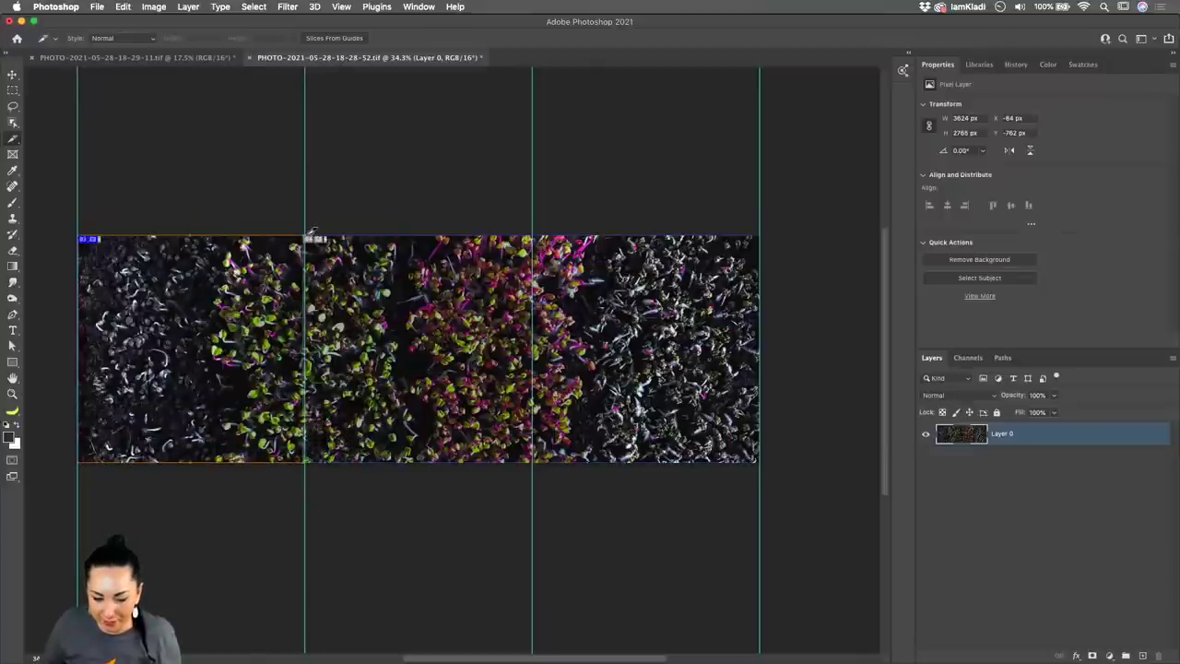
{"action": "left_click_drag", "start_coordinate": [311, 231], "coordinate": [534, 457]}
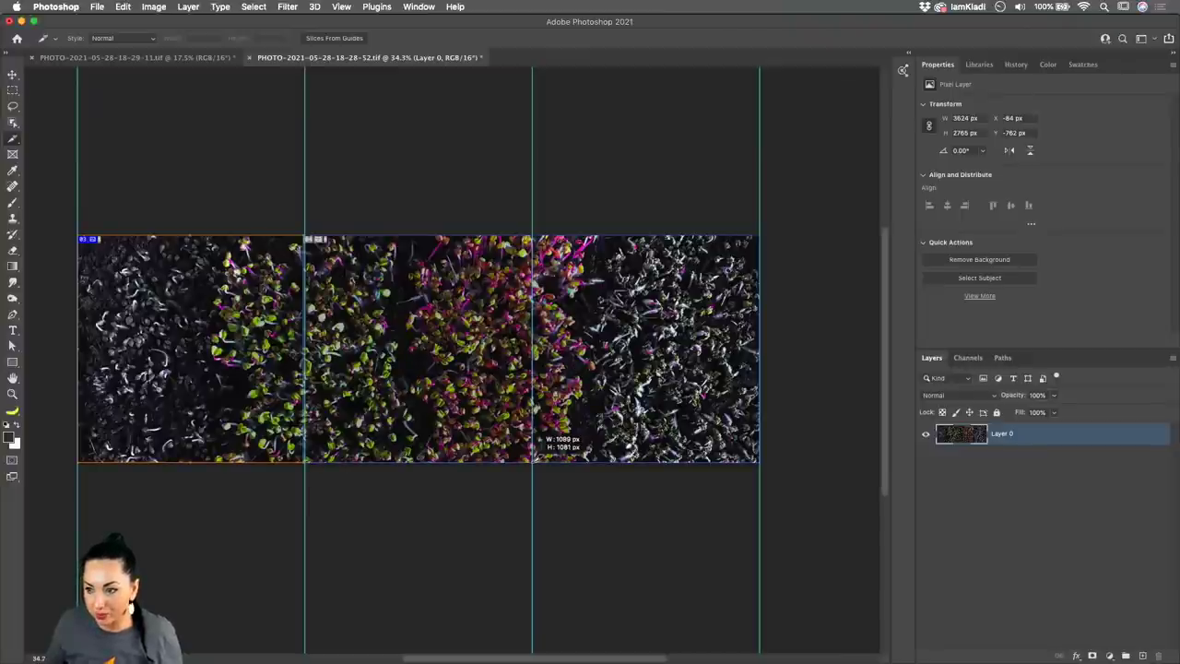
{"action": "scroll", "coordinate": [544, 459], "scroll_direction": "up", "scroll_amount": 1}
{"action": "scroll", "coordinate": [443, 349], "scroll_direction": "up", "scroll_amount": 3}
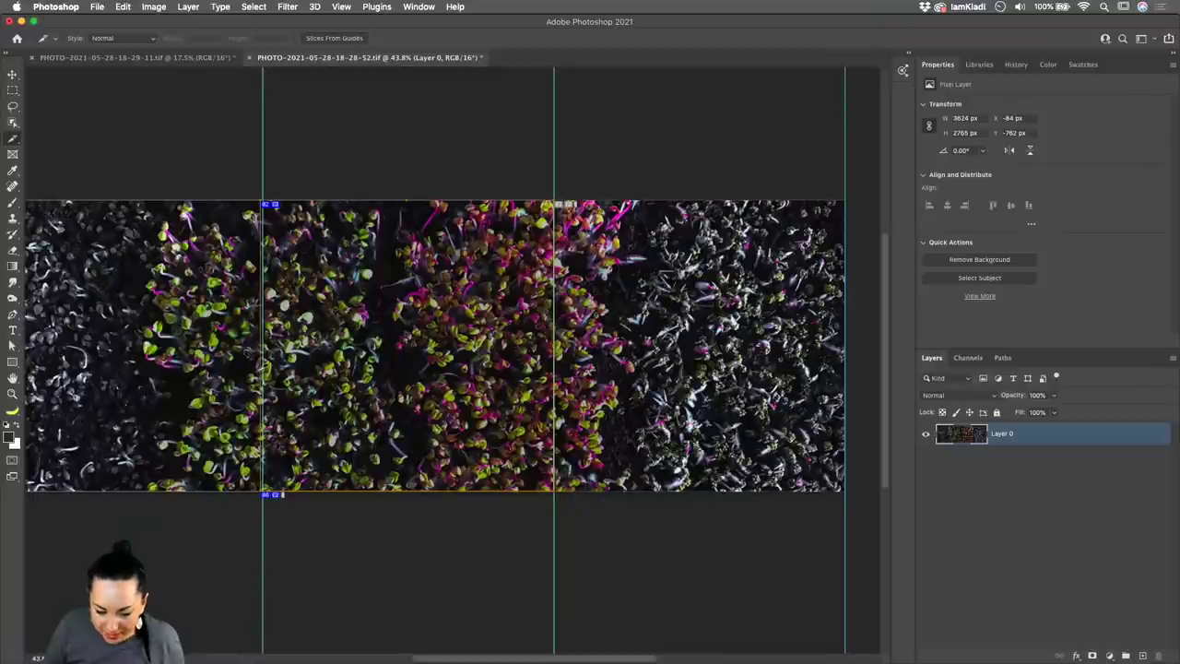
{"action": "left_click", "coordinate": [288, 354]}
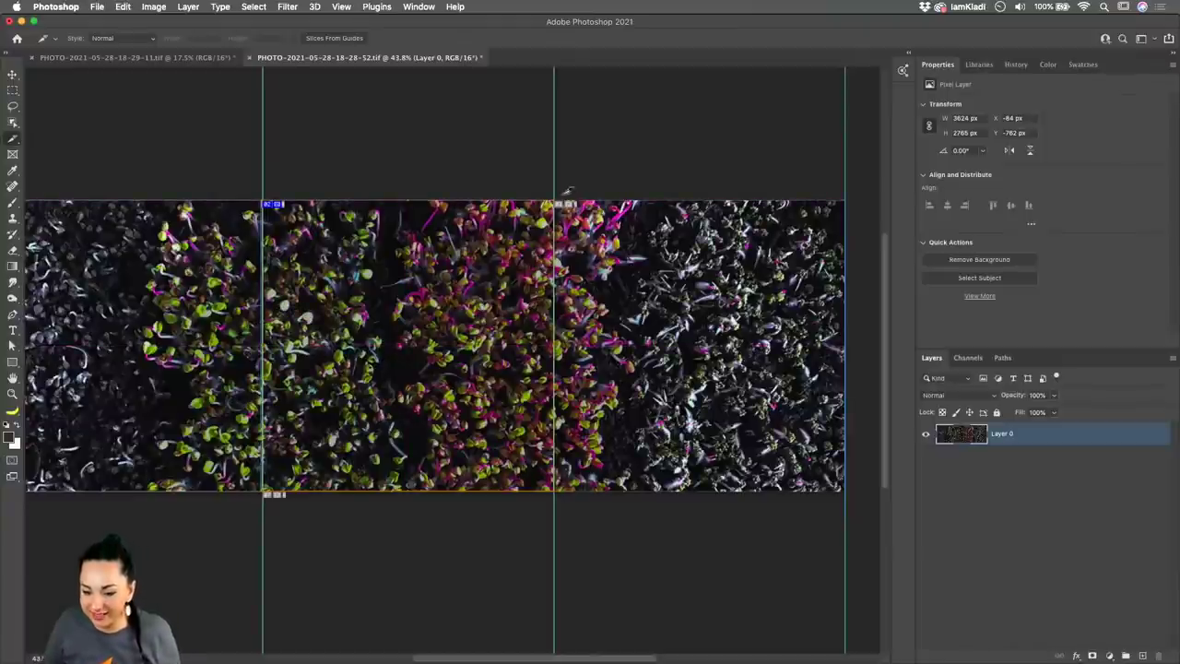
{"action": "mouse_move", "coordinate": [607, 212]}
{"action": "left_mouse_down"}
{"action": "mouse_move", "coordinate": [827, 400]}
{"action": "mouse_move", "coordinate": [848, 490]}
{"action": "left_mouse_up"}
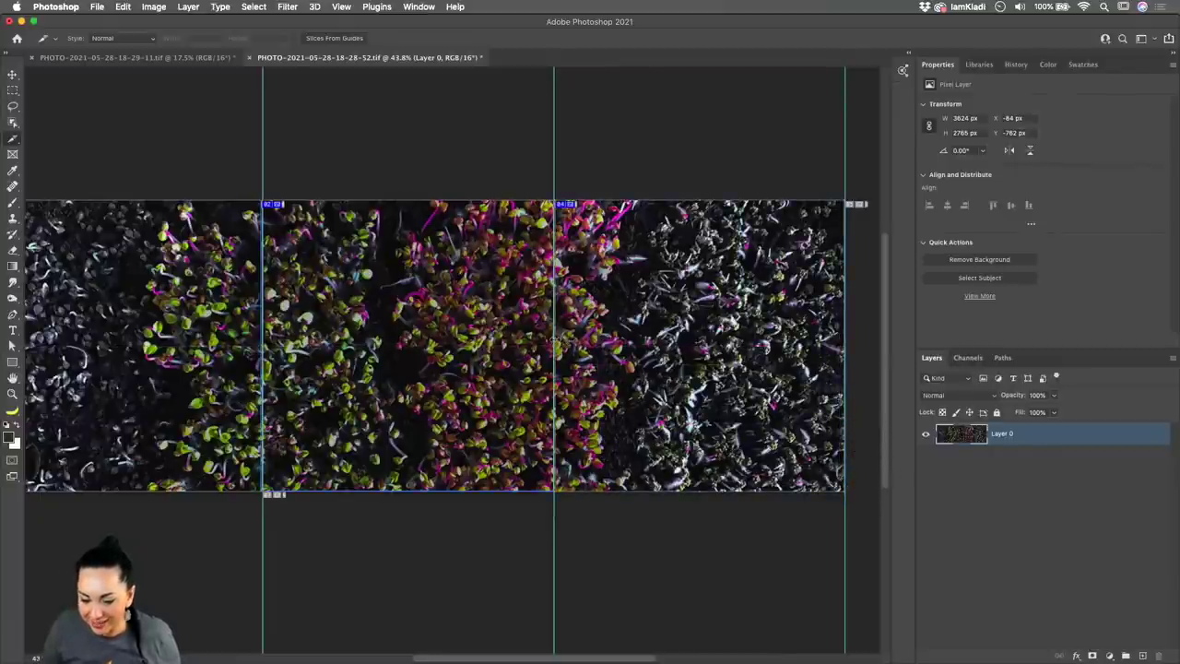
{"action": "left_click_drag", "start_coordinate": [555, 337], "coordinate": [558, 335]}
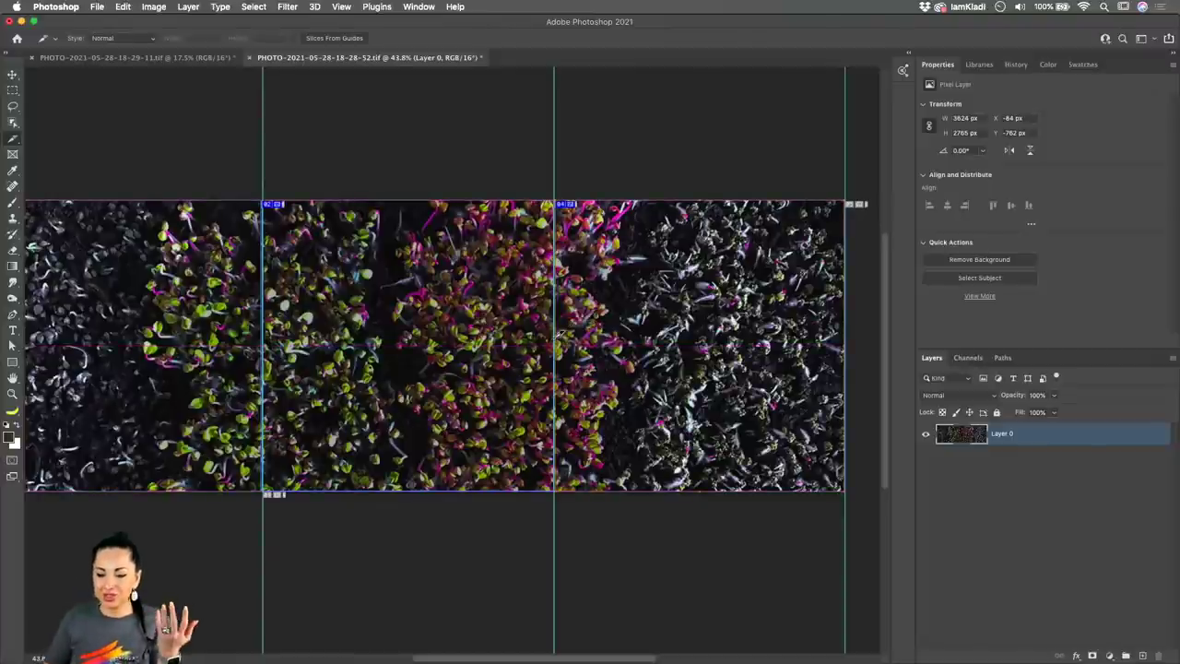
{"action": "scroll", "coordinate": [498, 422], "scroll_direction": "down", "scroll_amount": 4}
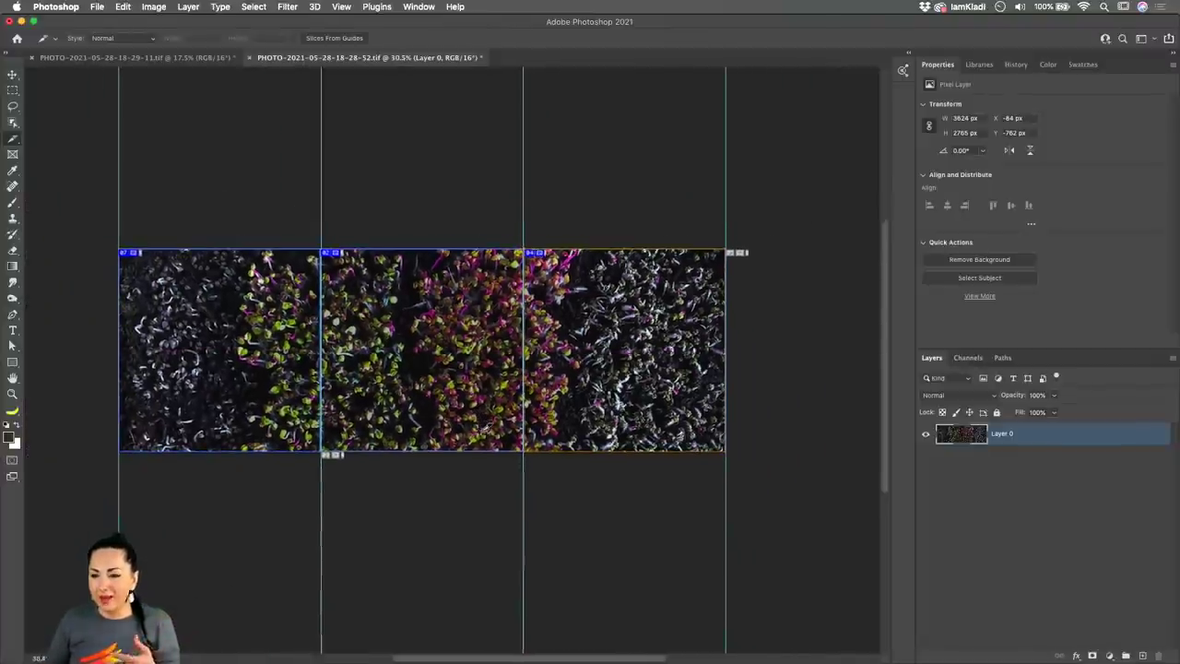
{"action": "scroll", "coordinate": [485, 430], "scroll_direction": "down", "scroll_amount": 1}
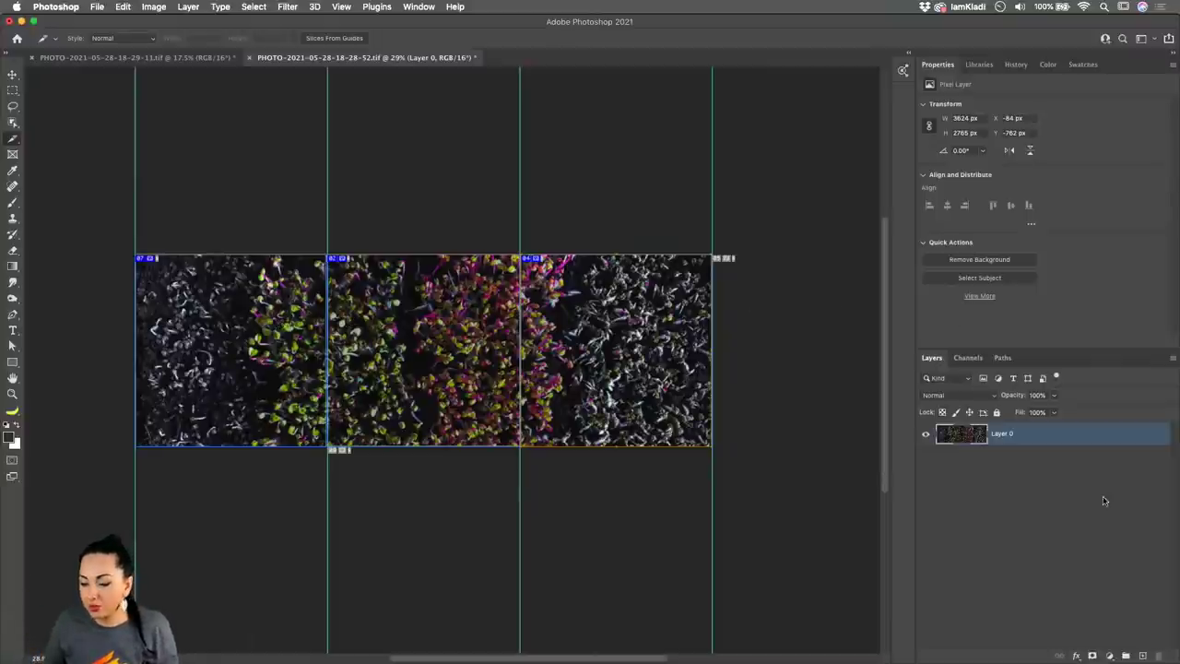
- Convert Layer 0 to a smart object from its Layers panel context menu
{"action": "right_click", "coordinate": [1097, 444]}
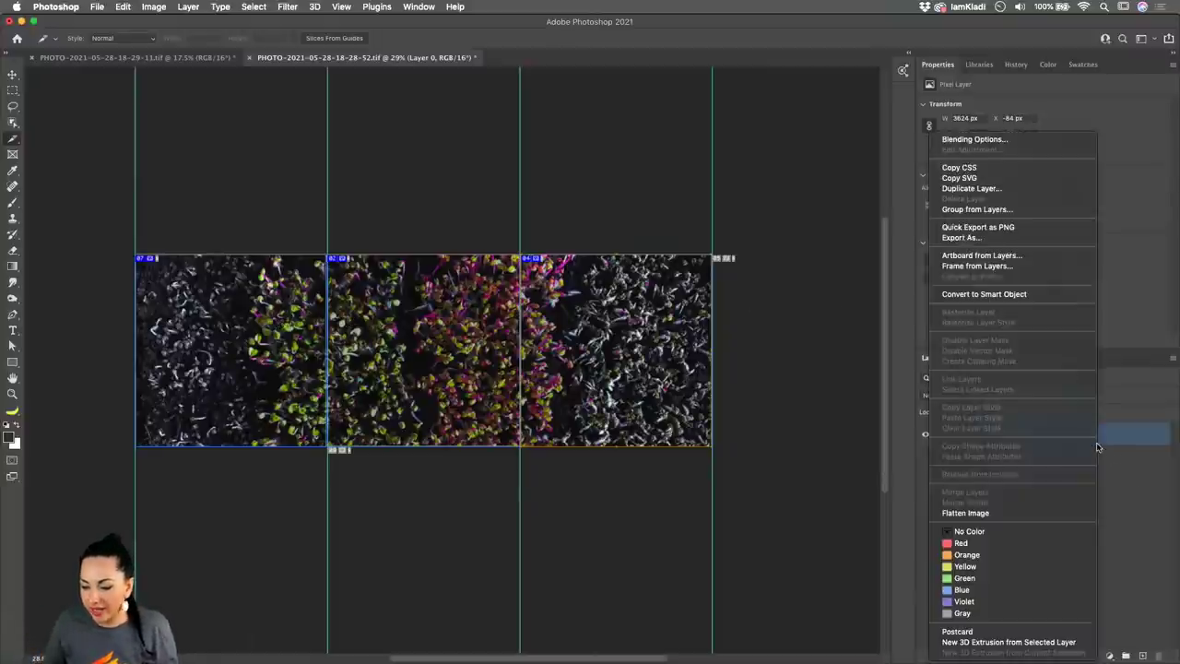
{"action": "left_click", "coordinate": [1032, 296]}
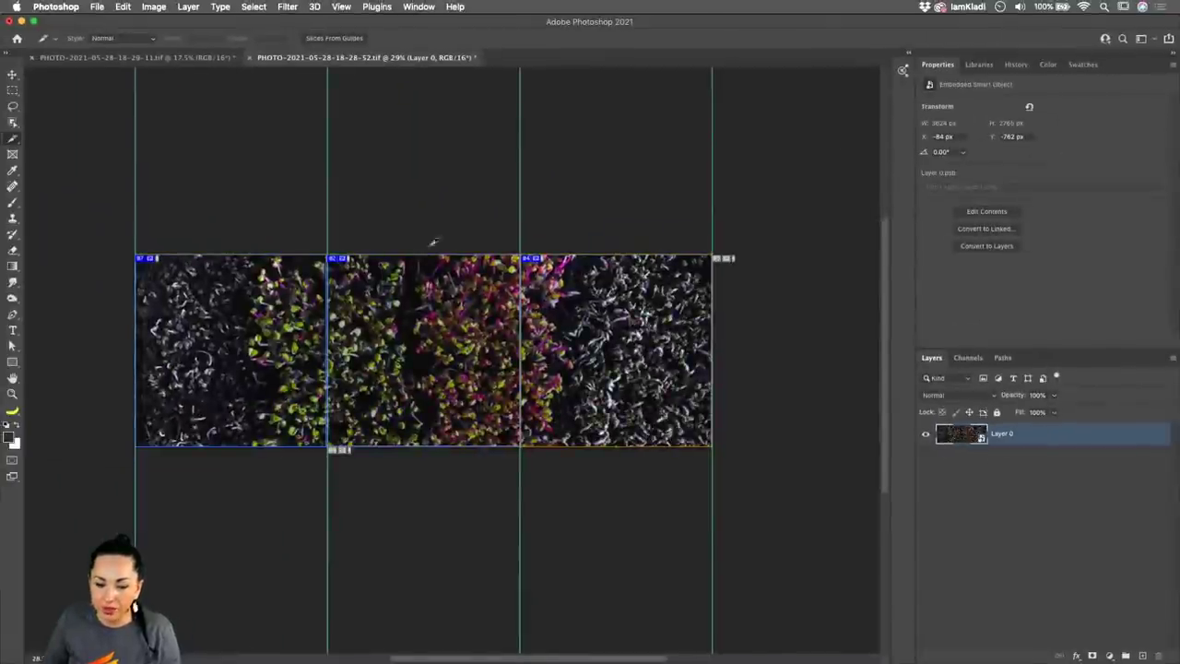
{"action": "left_click", "coordinate": [288, 7]}
- Apply the Camera Raw Filter with Exposure +0.25, Contrast +20 and Vibrance +27
{"action": "left_click", "coordinate": [314, 102]}
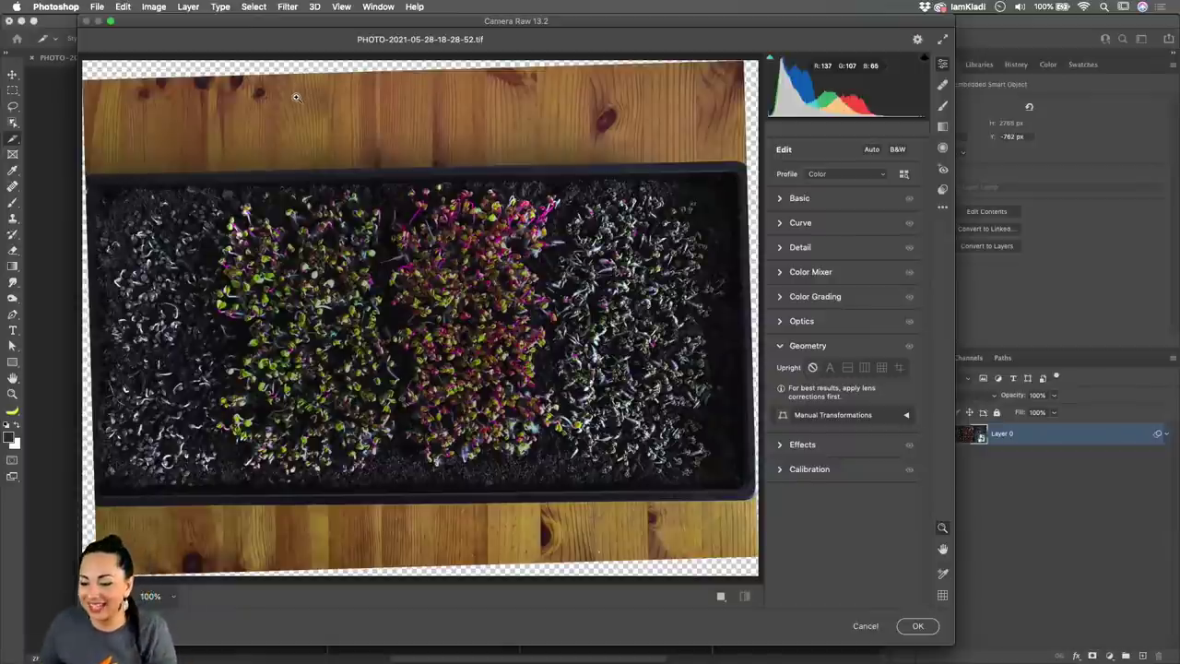
{"action": "left_click", "coordinate": [780, 199]}
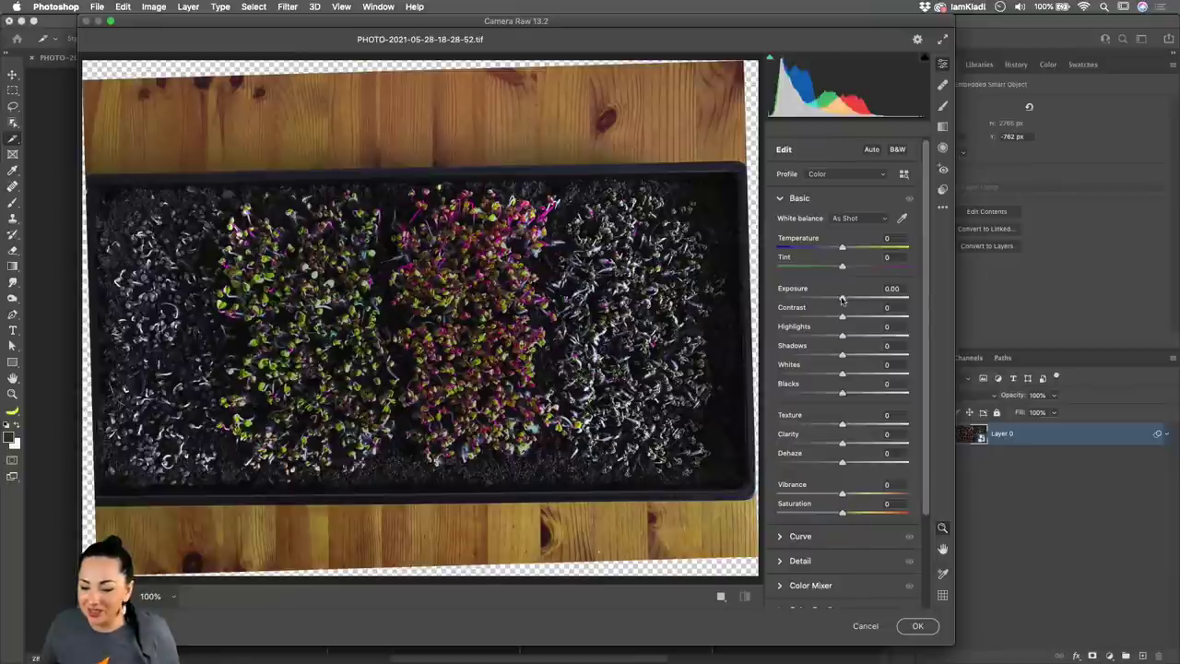
{"action": "left_click_drag", "start_coordinate": [843, 300], "coordinate": [855, 319]}
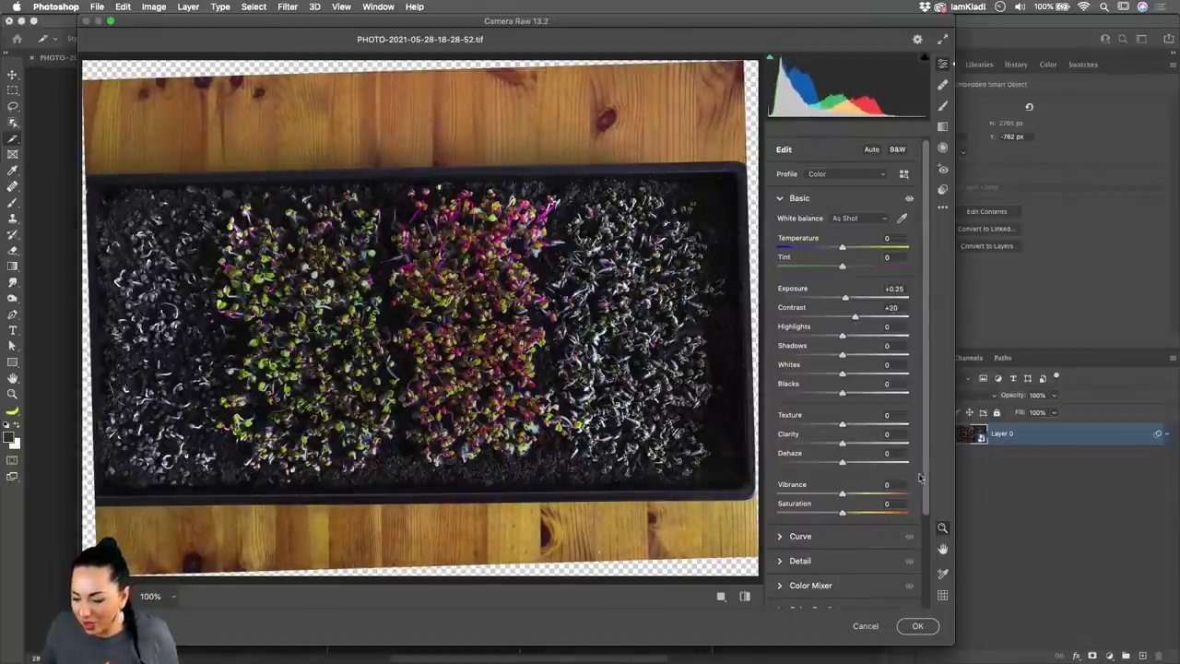
{"action": "left_click_drag", "start_coordinate": [844, 495], "coordinate": [861, 497]}
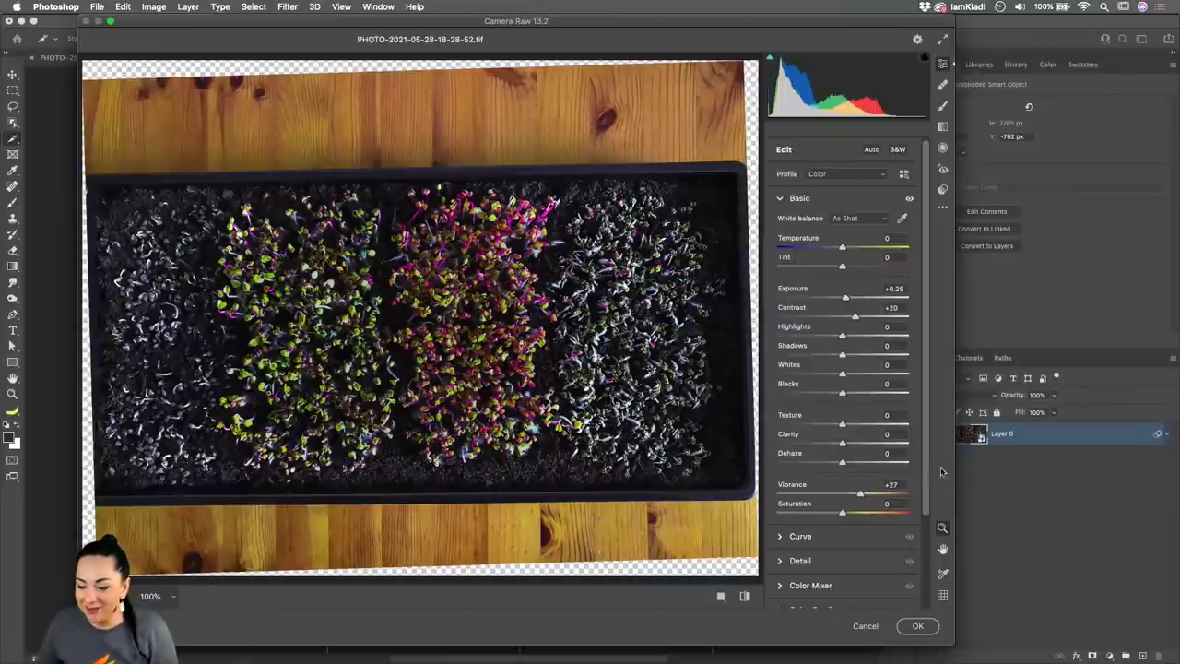
{"action": "scroll", "coordinate": [926, 480], "scroll_direction": "down", "scroll_amount": 3}
- Commit the Camera Raw edit, then hide and reshow the smart filter to compare before and after
{"action": "left_click", "coordinate": [908, 624]}
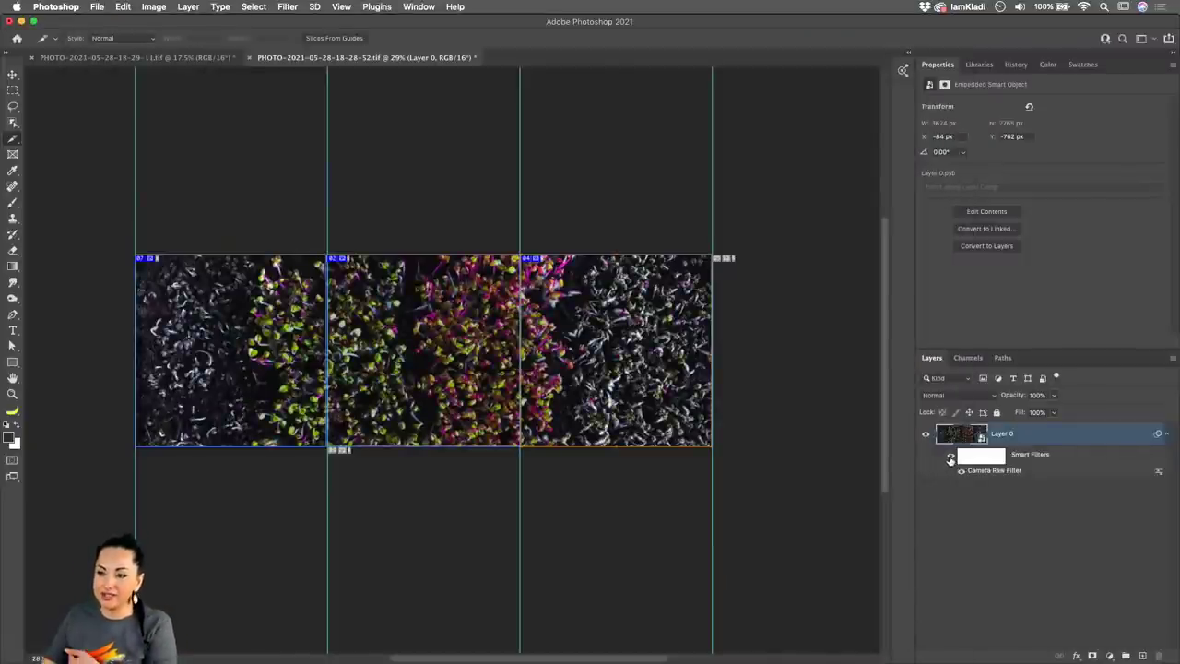
{"action": "left_click", "coordinate": [950, 458]}
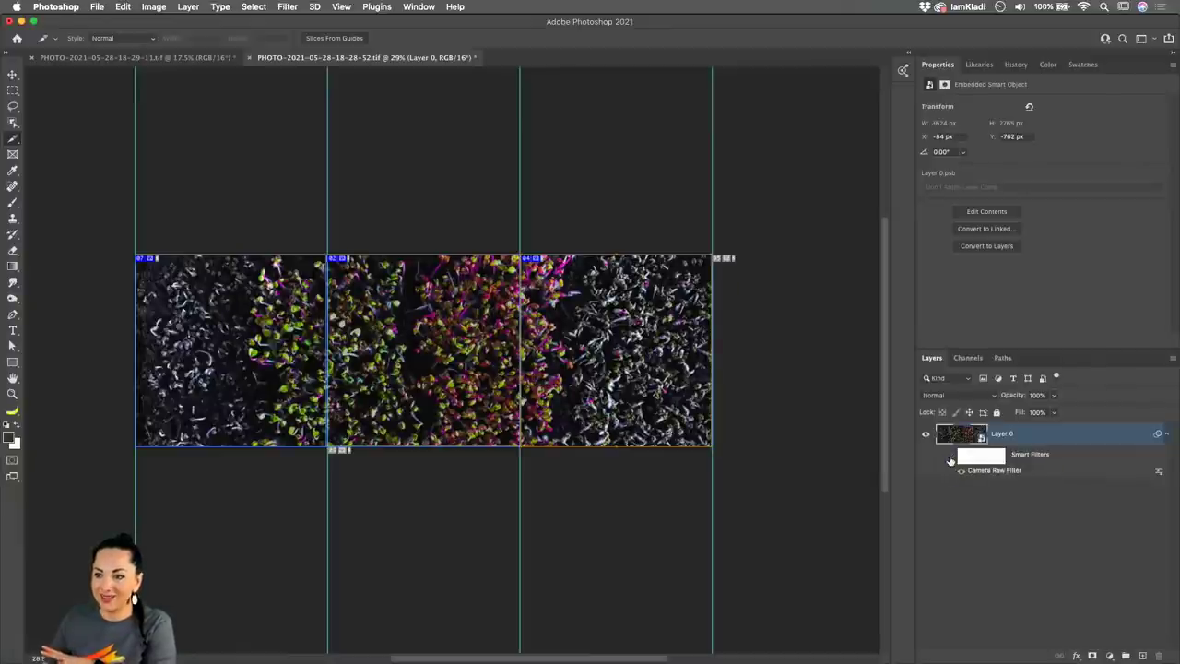
{"action": "left_click", "coordinate": [951, 456]}
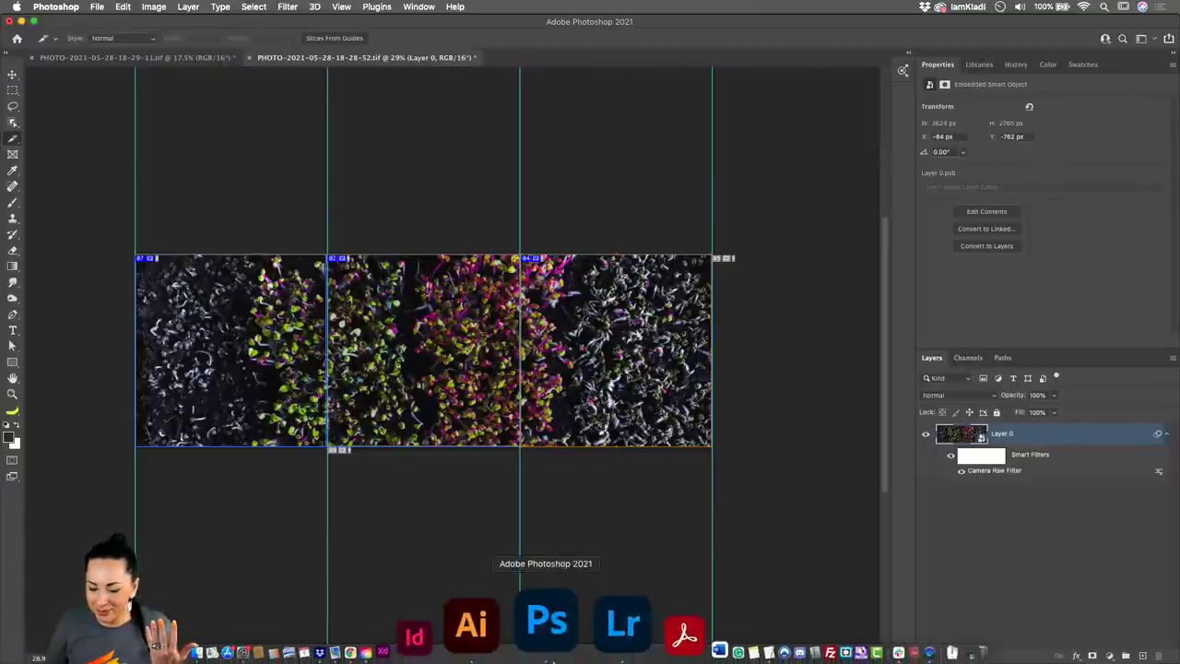
- In Lightroom, toggle the tray photo between original and edited versions, then return to Photoshop
{"action": "left_click", "coordinate": [567, 656]}
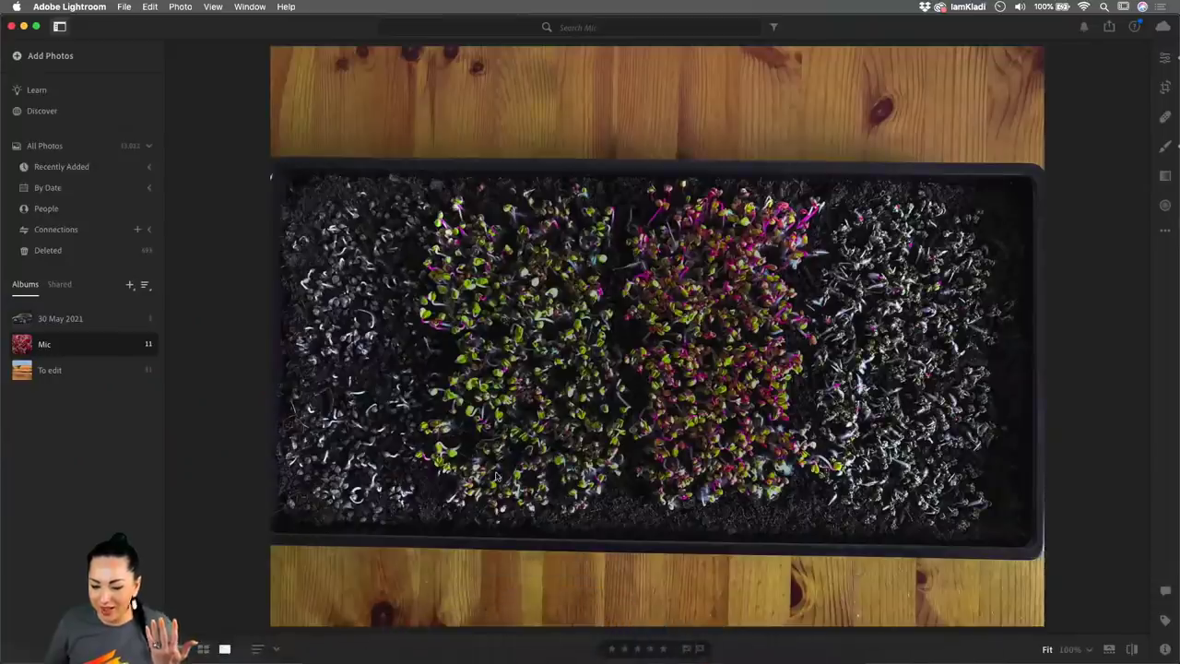
{"action": "left_click", "coordinate": [1133, 649]}
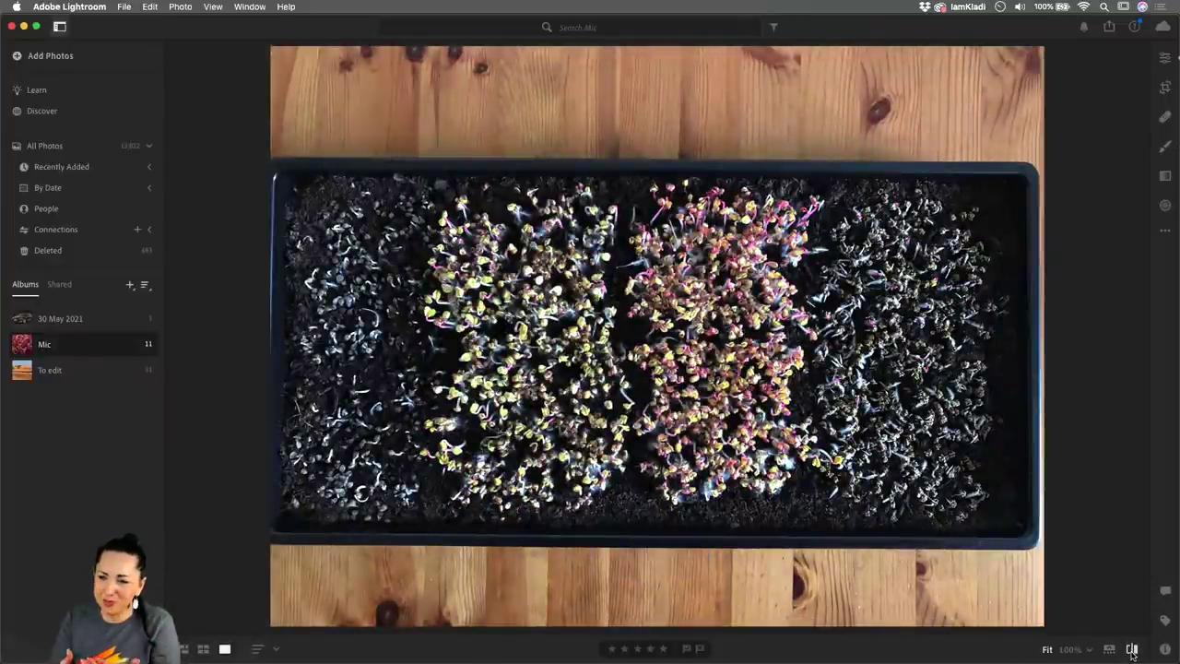
{"action": "left_click", "coordinate": [1132, 651]}
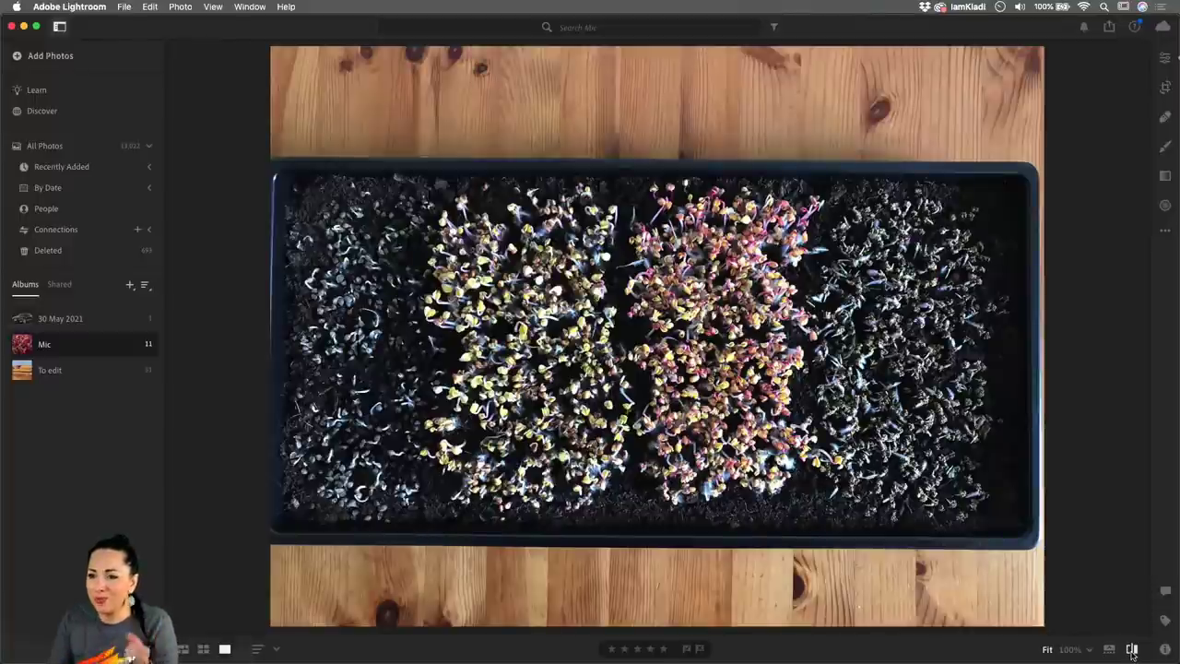
{"action": "mouse_move", "coordinate": [1134, 662]}
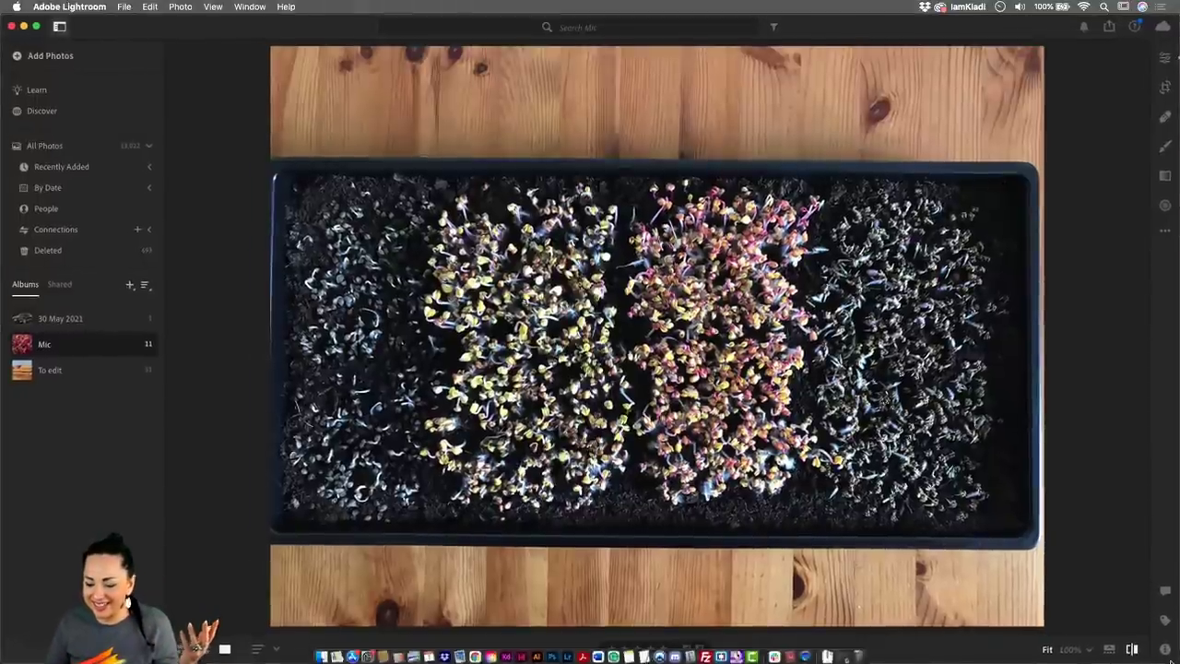
{"action": "left_click", "coordinate": [550, 639]}
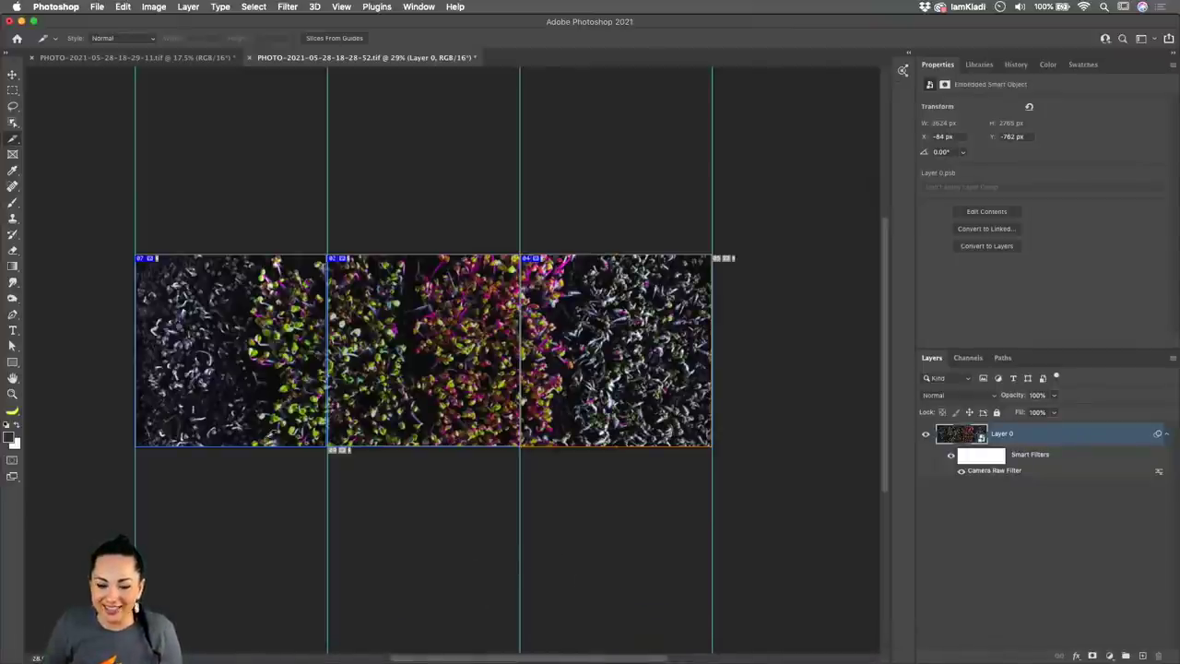
- Open Save for Web from the File menu and zoom the preview to 25% to show all slices
{"action": "left_click", "coordinate": [98, 6]}
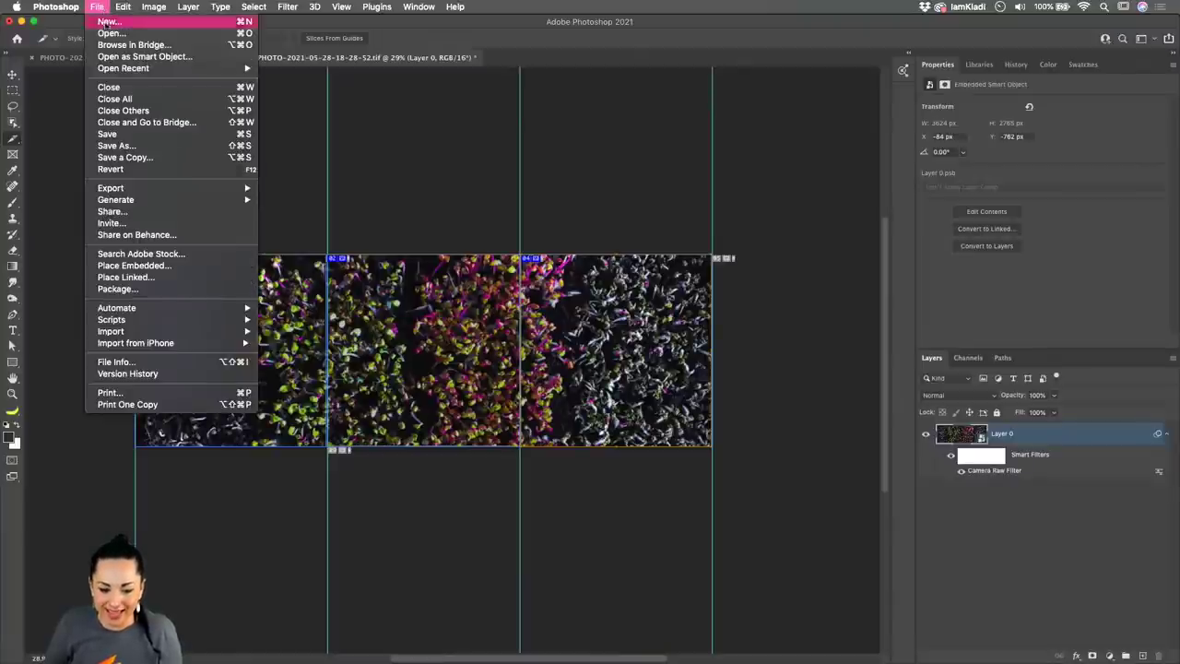
{"action": "mouse_move", "coordinate": [129, 188]}
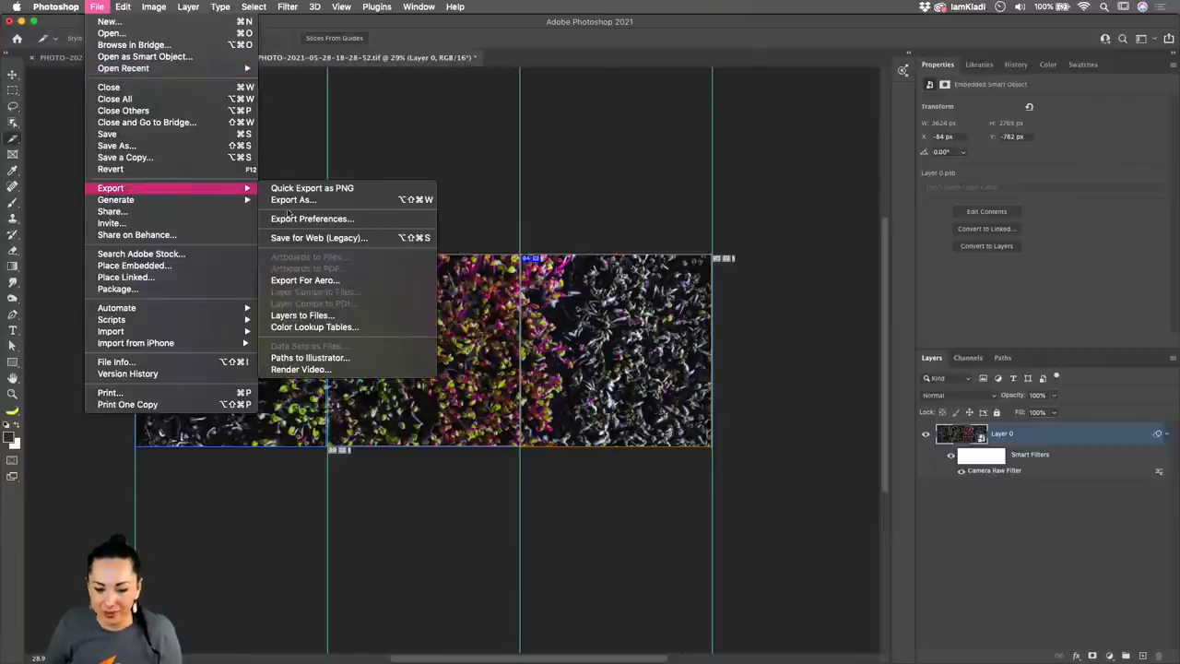
{"action": "left_click", "coordinate": [346, 238]}
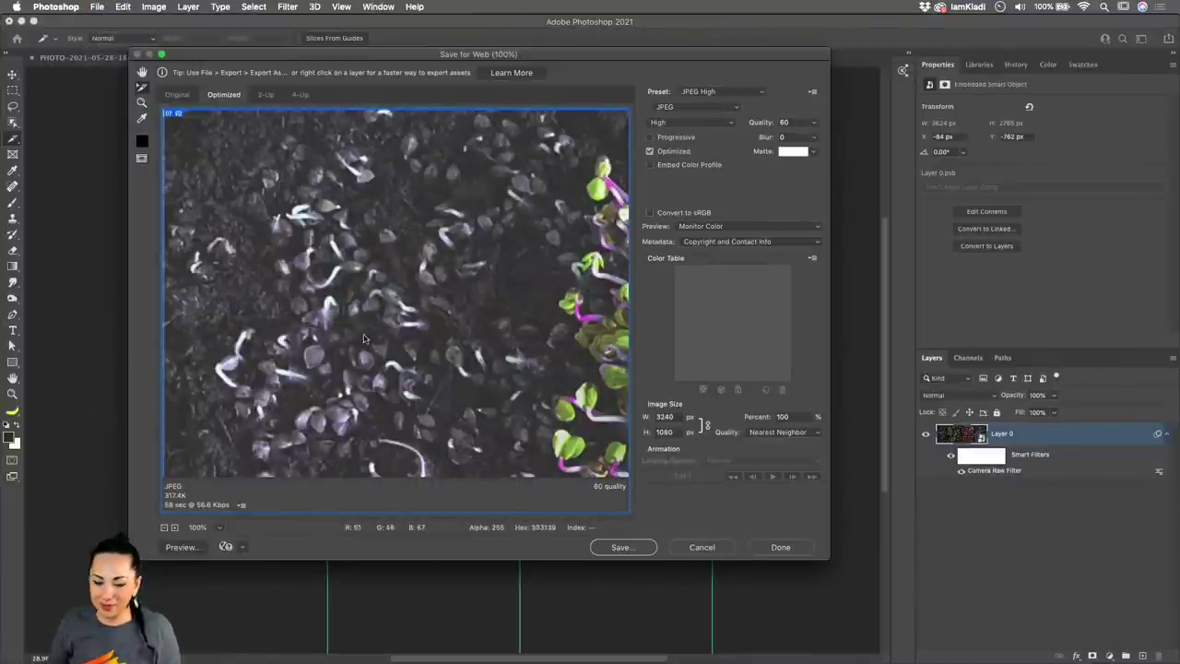
{"action": "left_click", "coordinate": [219, 530]}
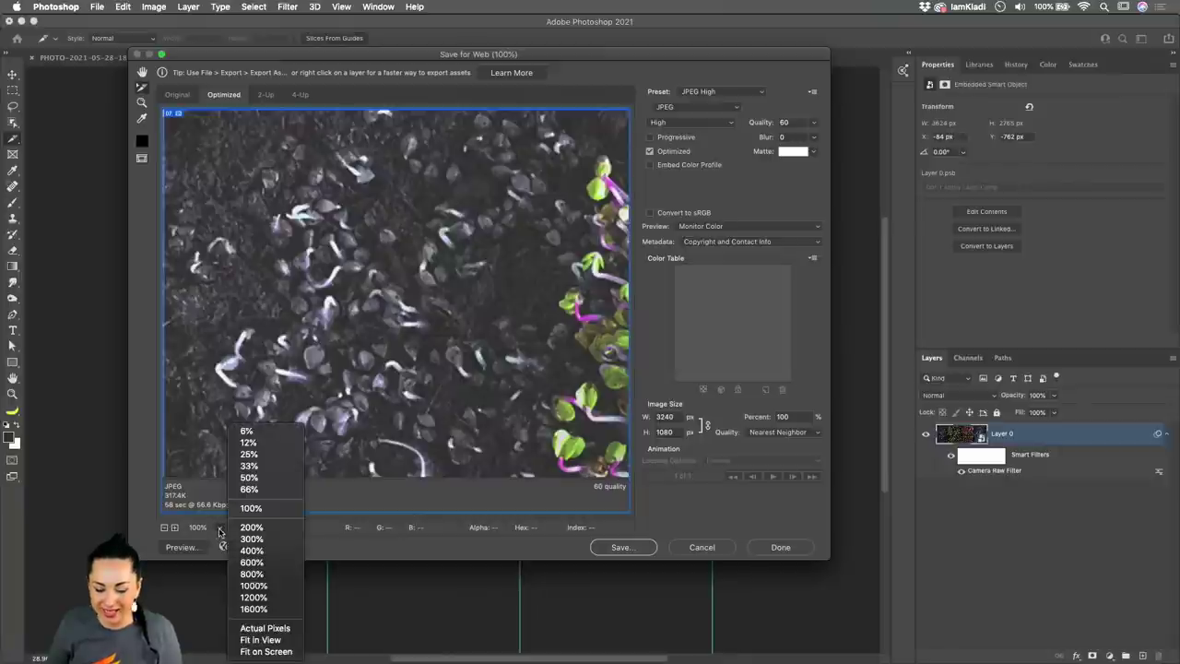
{"action": "left_click", "coordinate": [249, 454]}
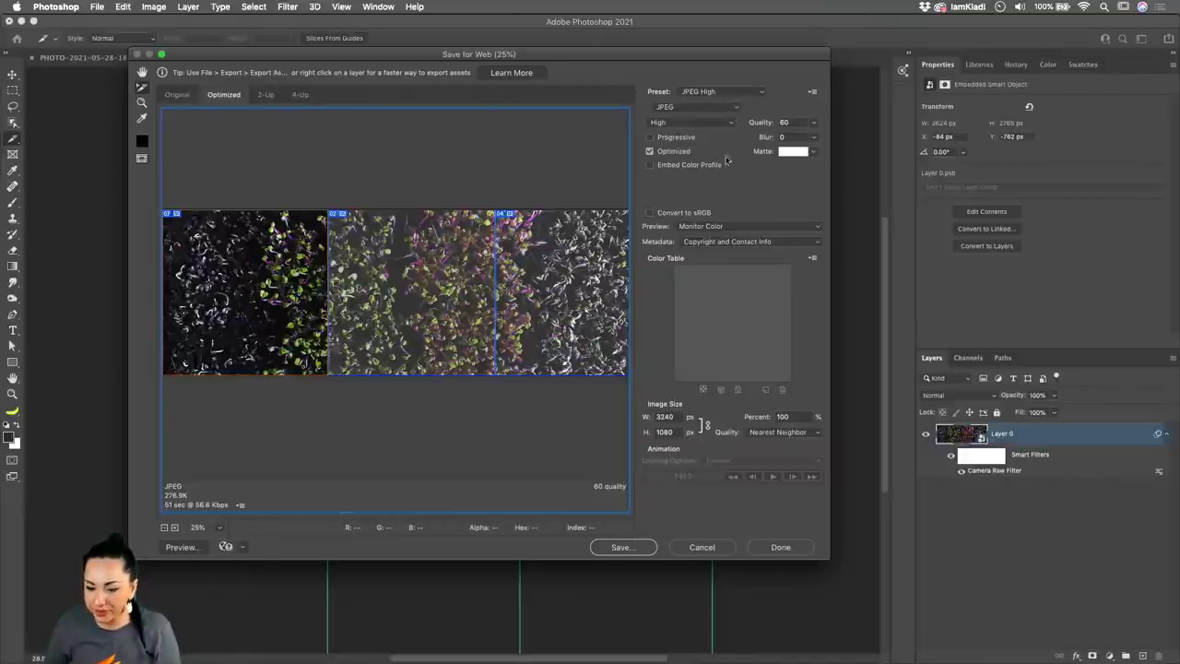
- Save all slices as JPEG images to the Desktop
{"action": "left_click", "coordinate": [635, 549]}
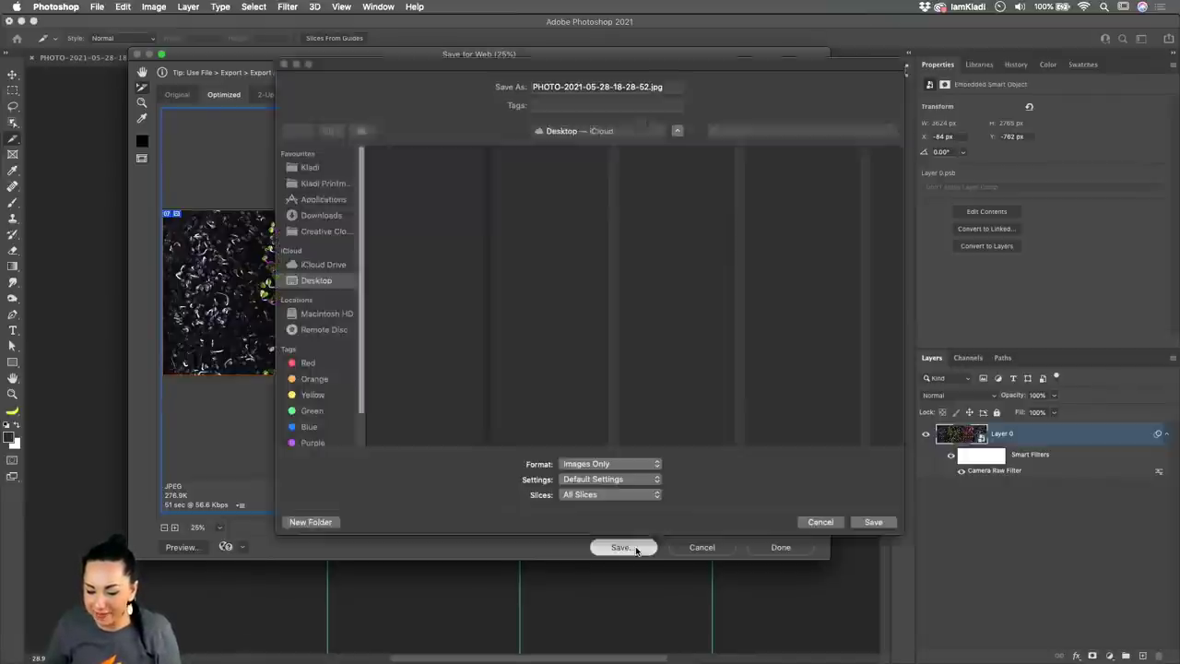
{"action": "left_click", "coordinate": [315, 280]}
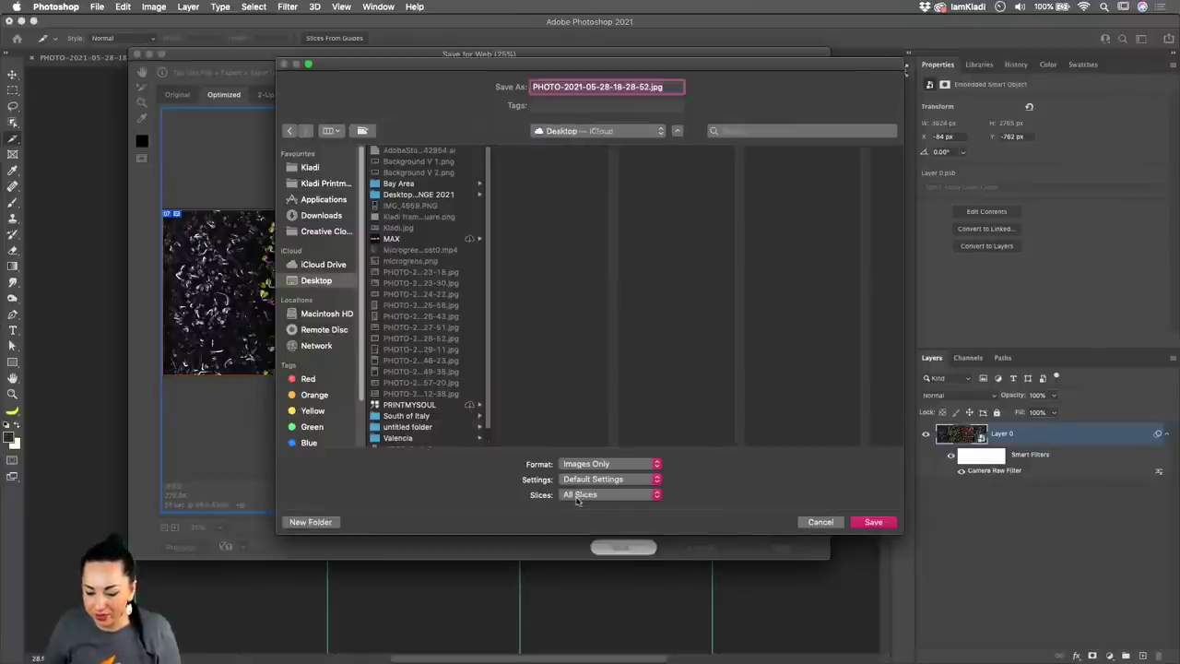
{"action": "left_click", "coordinate": [658, 496]}
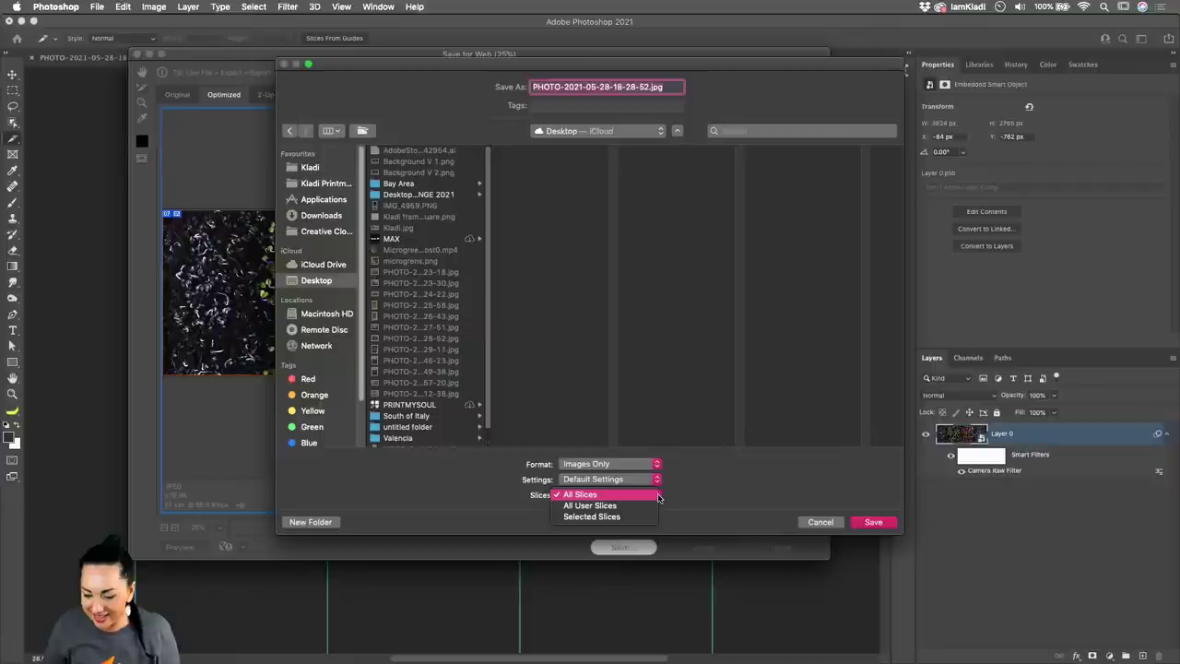
{"action": "left_click", "coordinate": [892, 525]}
{"action": "left_click", "coordinate": [890, 524]}
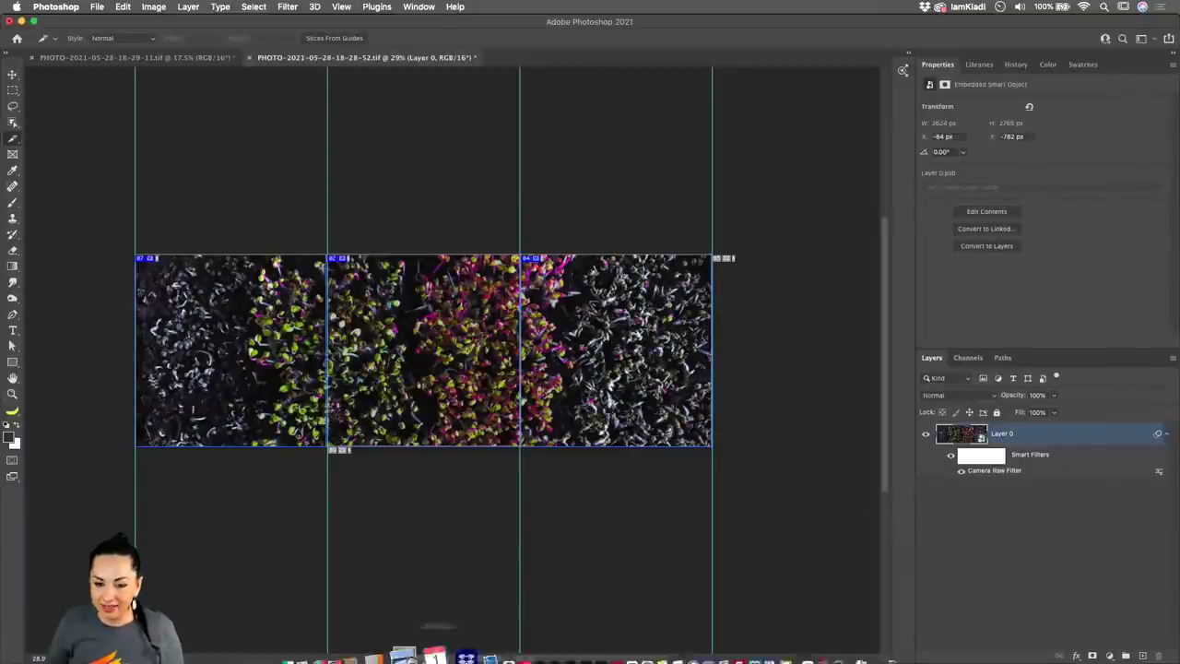
- In Finder, open the Desktop's images folder and preview the exported slice JPEGs one by one
{"action": "left_click", "coordinate": [323, 652]}
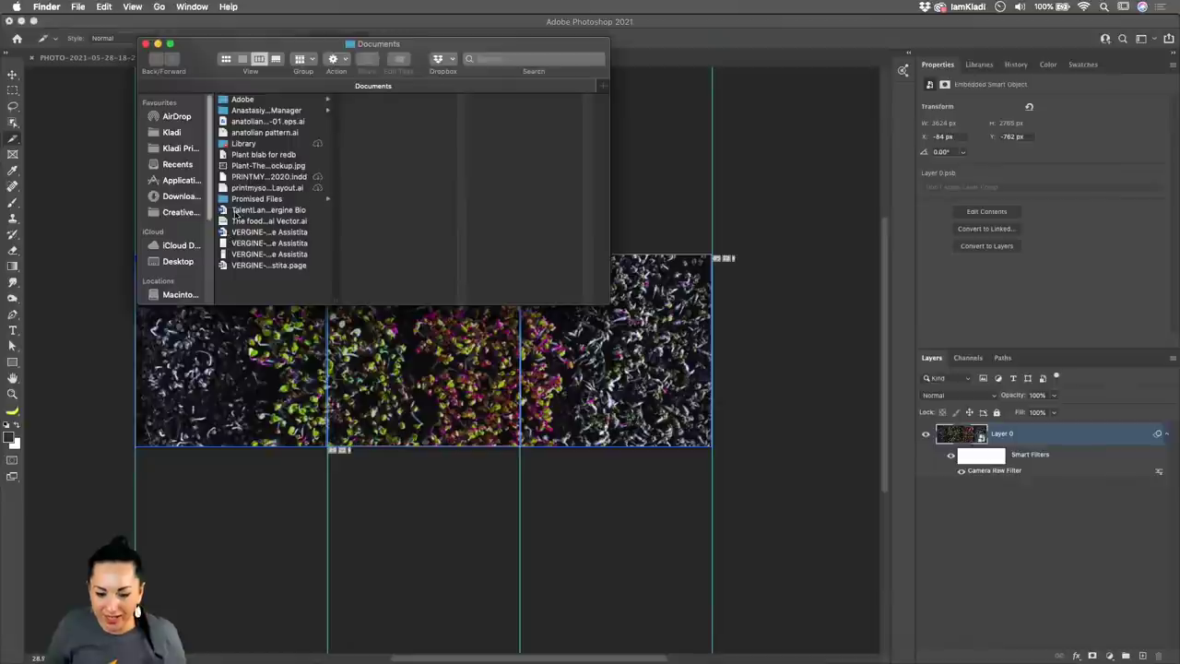
{"action": "left_click", "coordinate": [178, 262]}
{"action": "left_click", "coordinate": [245, 154]}
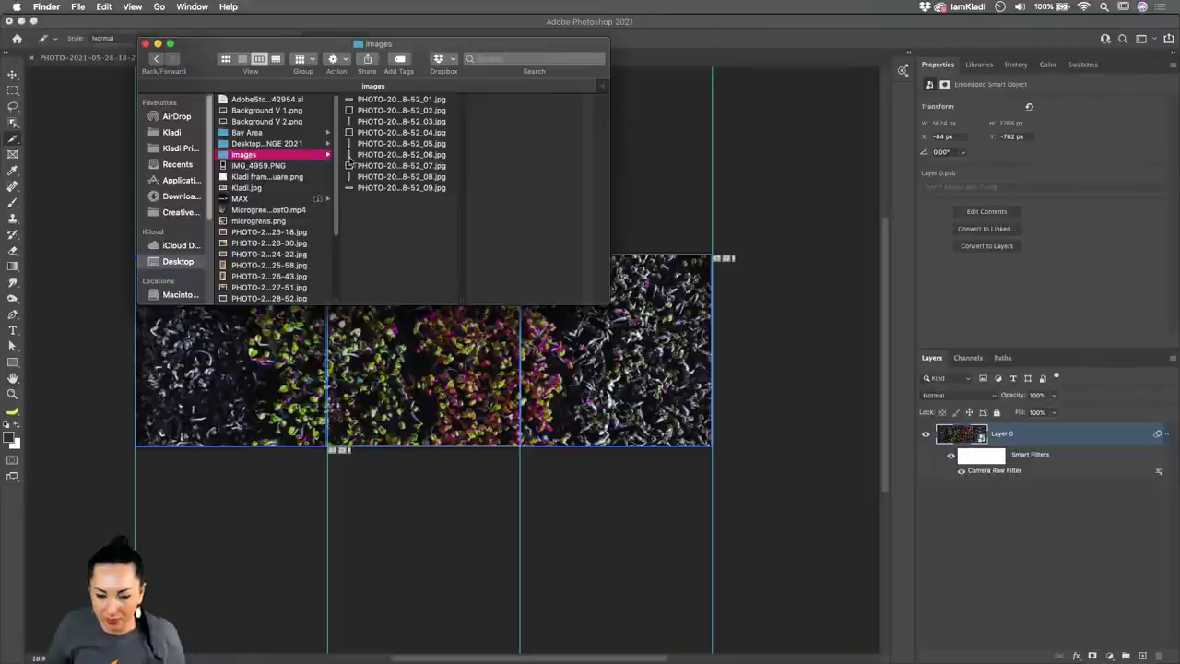
{"action": "left_click", "coordinate": [354, 166]}
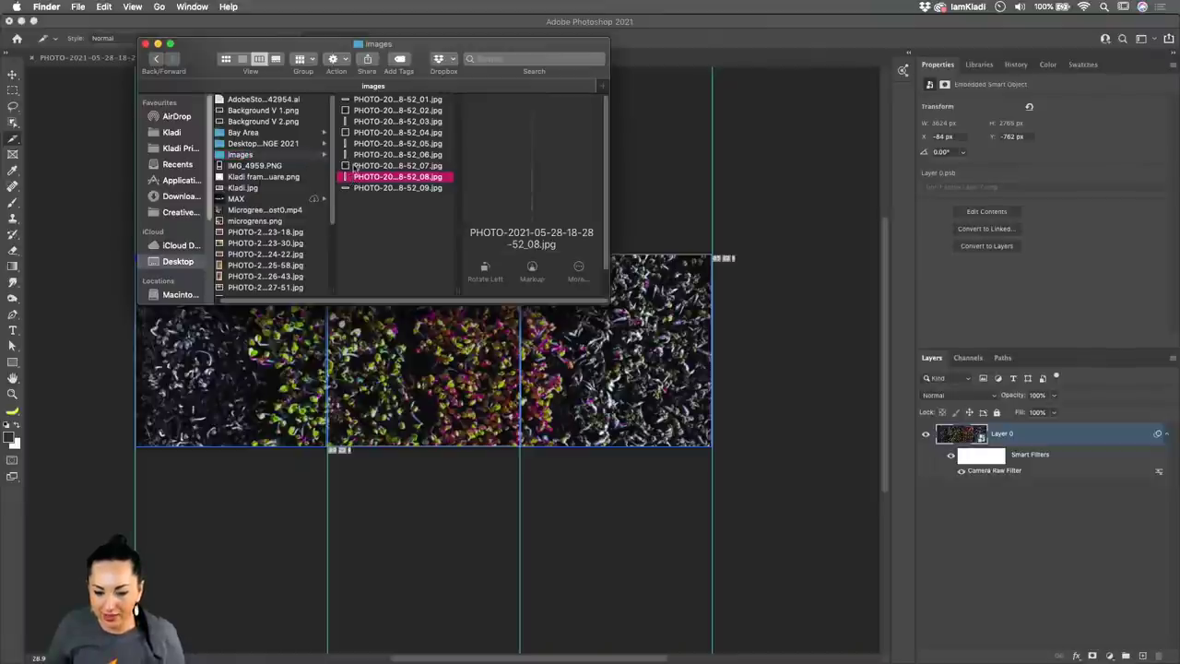
{"action": "left_click", "coordinate": [357, 133]}
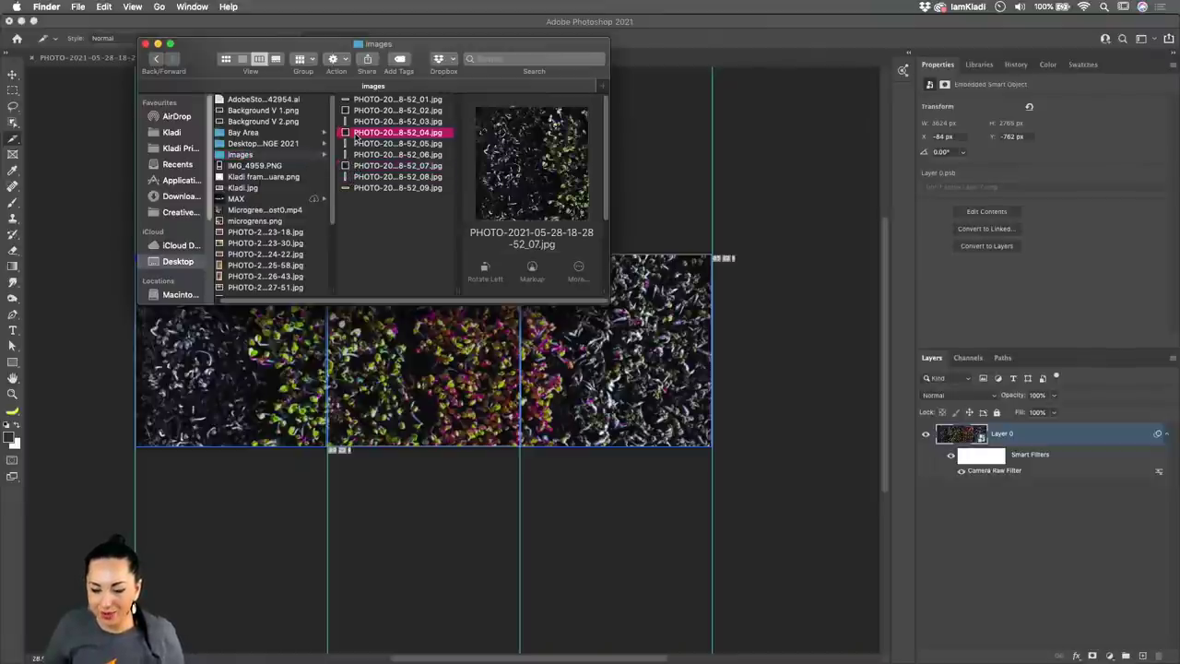
{"action": "left_click", "coordinate": [361, 111]}
{"action": "left_click", "coordinate": [366, 132]}
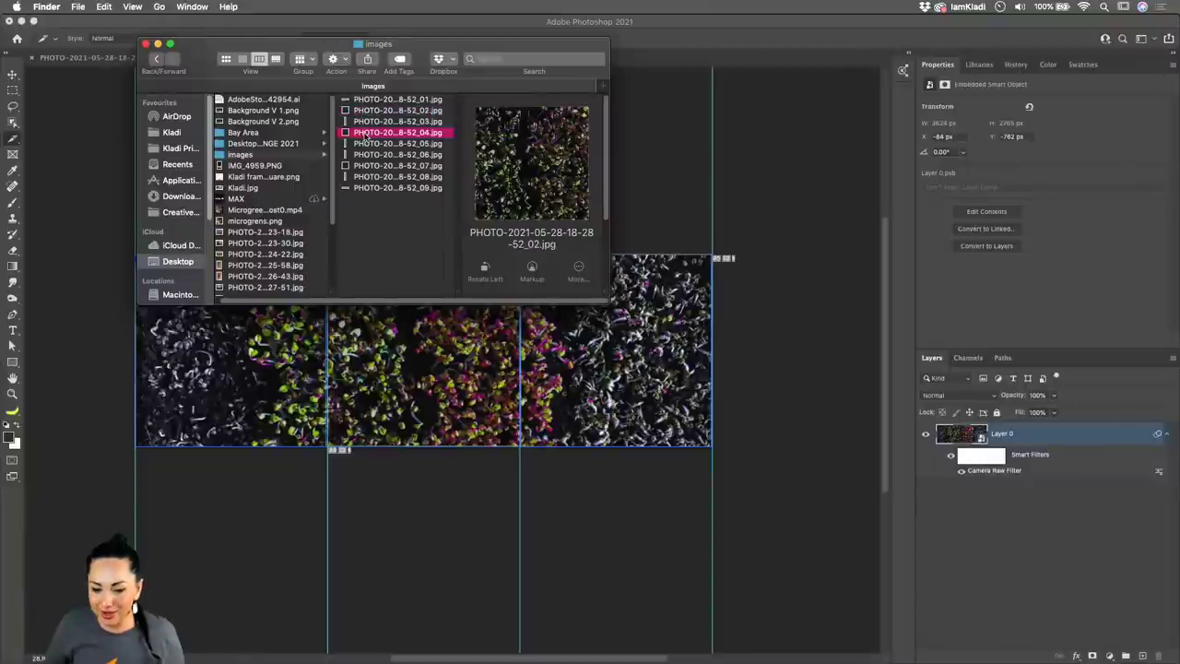
{"action": "left_click", "coordinate": [369, 167]}
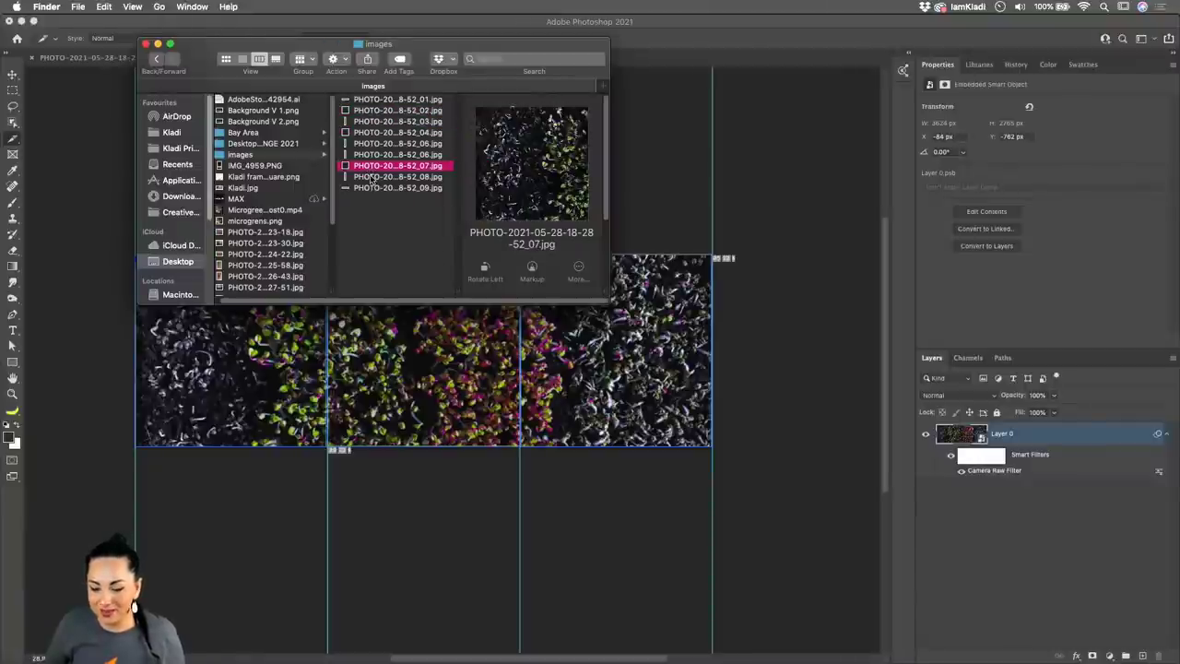
{"action": "left_click", "coordinate": [370, 176]}
{"action": "left_click", "coordinate": [372, 166]}
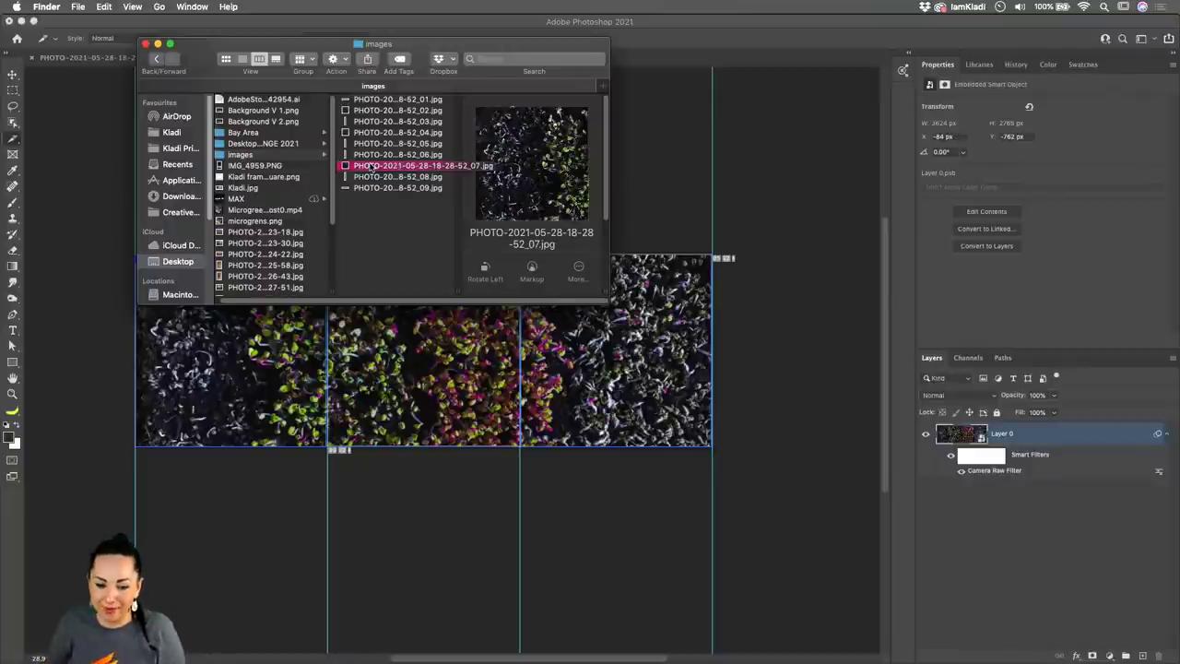
- Return to the Desktop file list and preview the Microgreenpost0.mp4 video
{"action": "scroll", "coordinate": [252, 169], "scroll_direction": "down", "scroll_amount": 3}
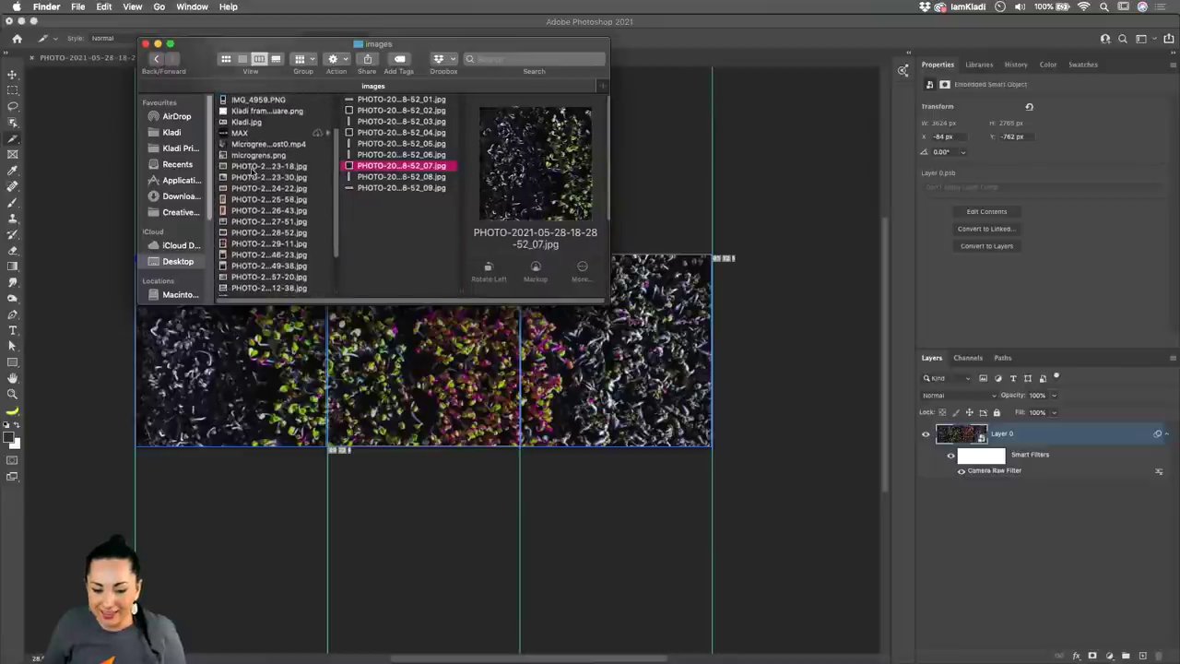
{"action": "key", "text": "Left"}
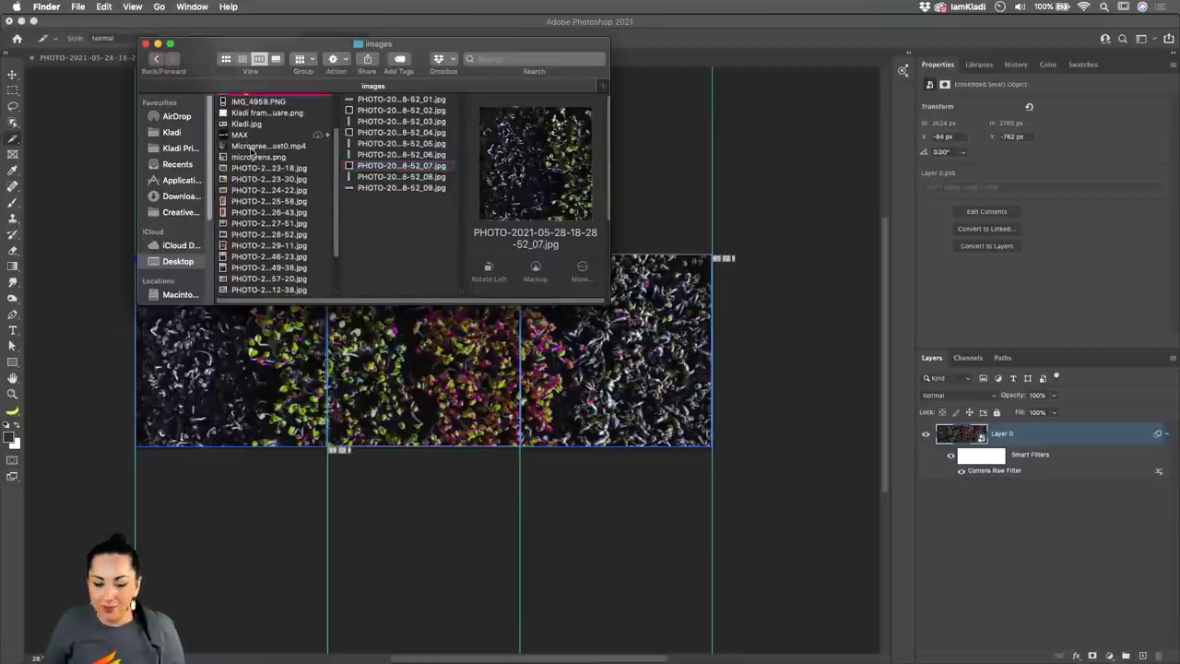
{"action": "left_click", "coordinate": [252, 148]}
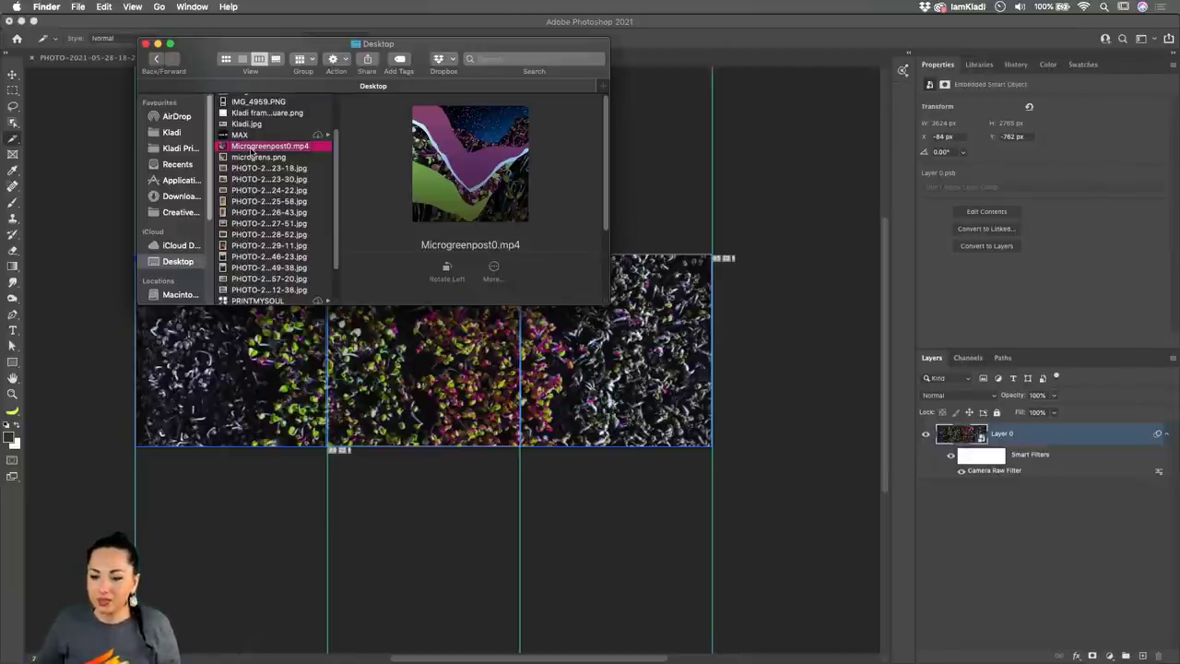
{"action": "mouse_move", "coordinate": [557, 656]}
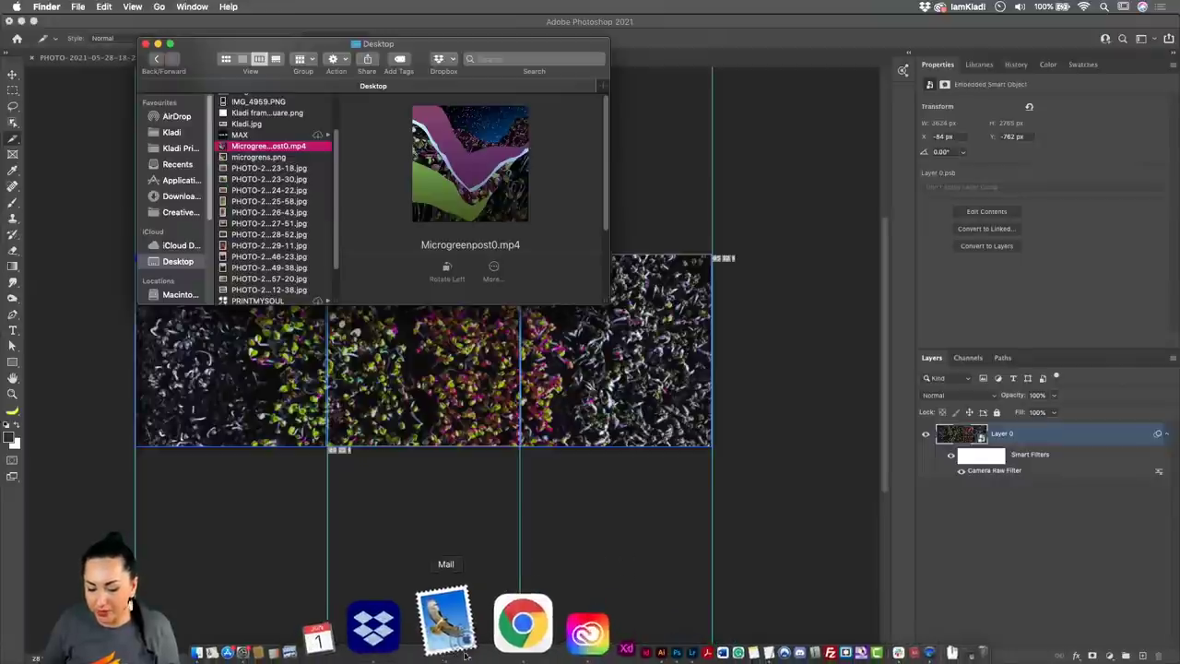
- Reload the farm's Instagram profile in Chrome, confirm it shows No Posts Yet, then switch to the I AM KLADI tab
{"action": "left_click", "coordinate": [475, 651]}
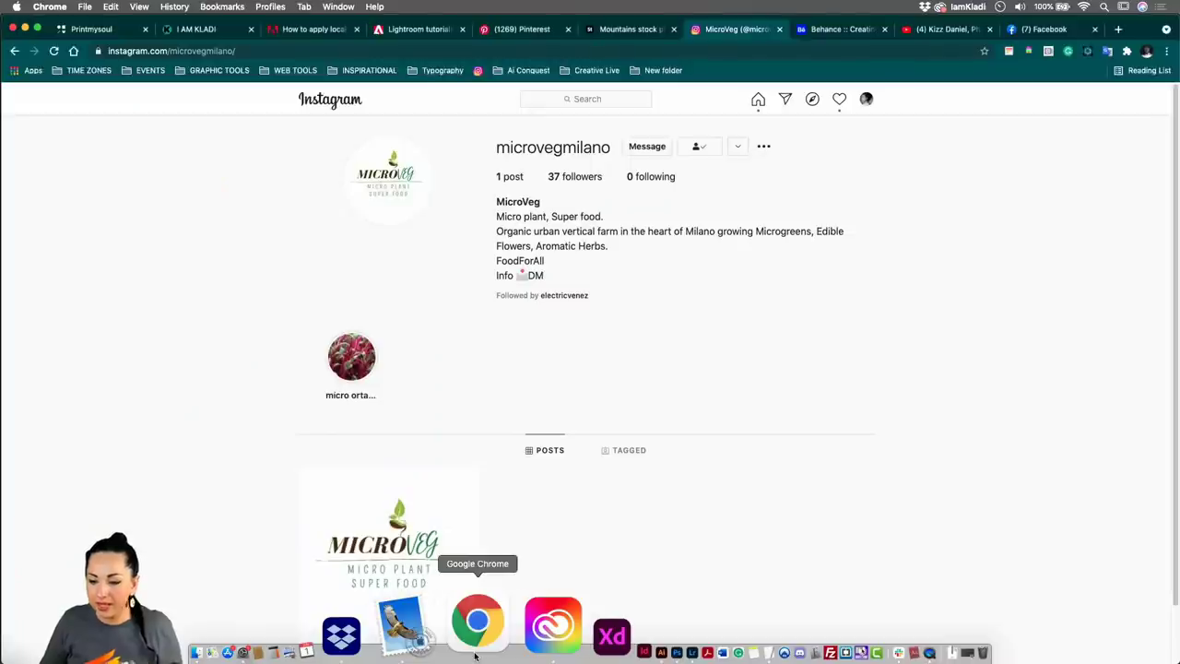
{"action": "key", "text": "super+r"}
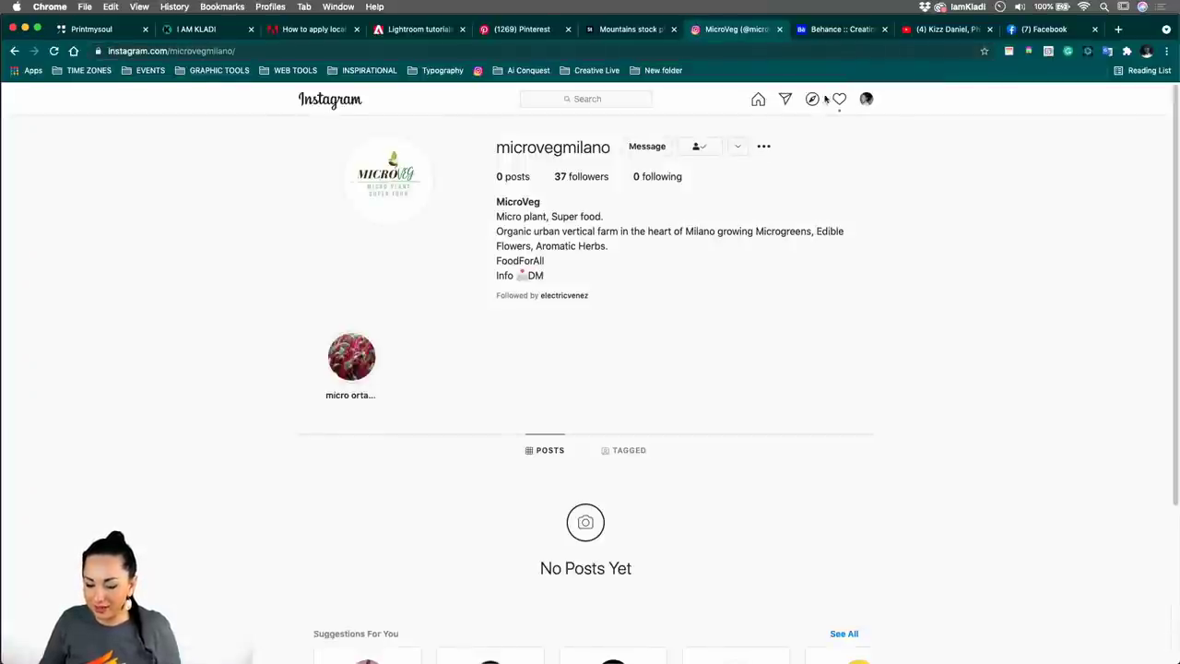
{"action": "scroll", "coordinate": [737, 295], "scroll_direction": "down", "scroll_amount": 3}
{"action": "scroll", "coordinate": [737, 295], "scroll_direction": "up", "scroll_amount": 3}
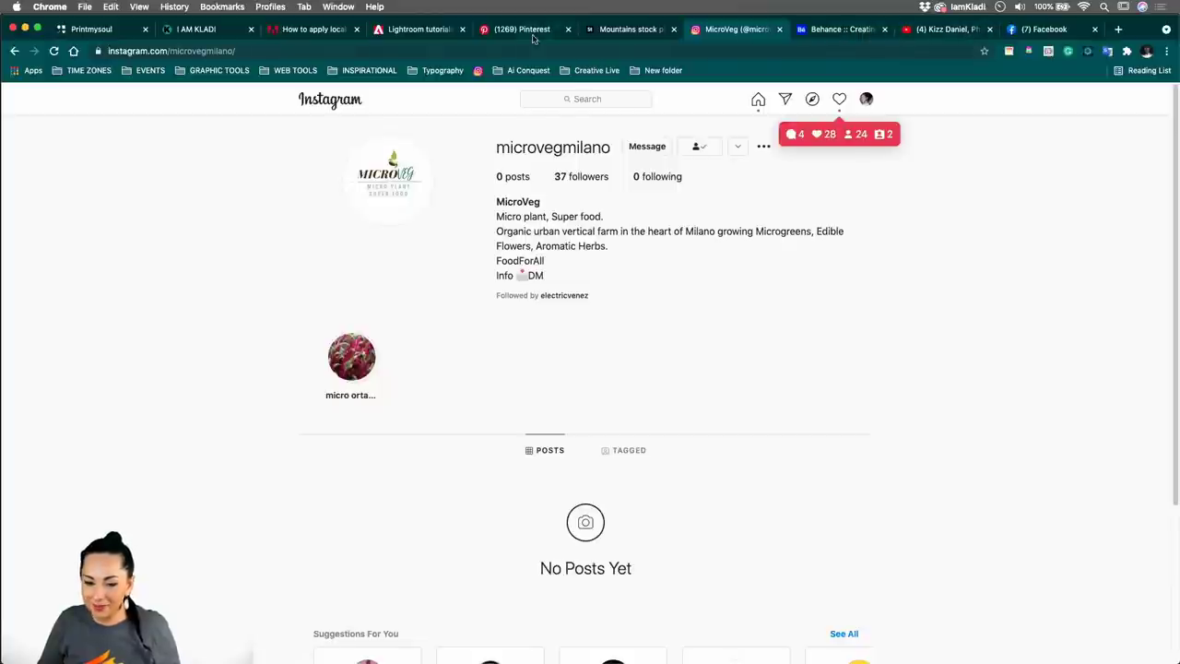
{"action": "left_click", "coordinate": [221, 37]}
- Scroll the iamkladi.com page to the Adobe MAX 2020 session videos, then return to the MicroVeg Instagram tab
{"action": "scroll", "coordinate": [666, 153], "scroll_direction": "up", "scroll_amount": 1}
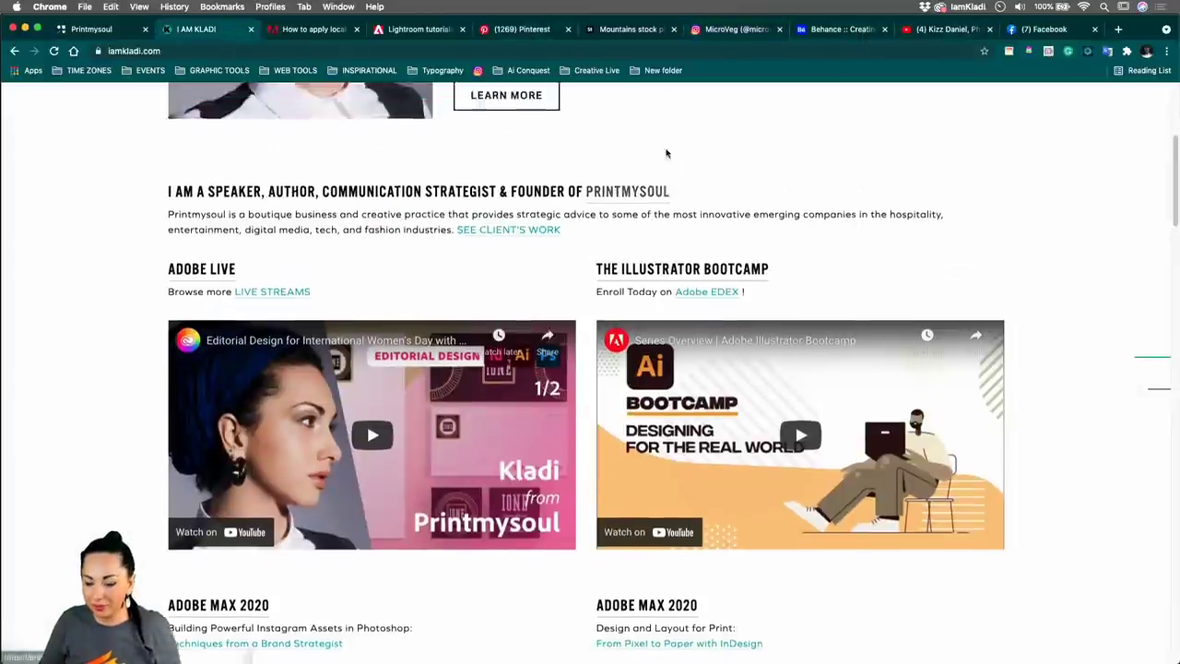
{"action": "scroll", "coordinate": [666, 154], "scroll_direction": "down", "scroll_amount": 3}
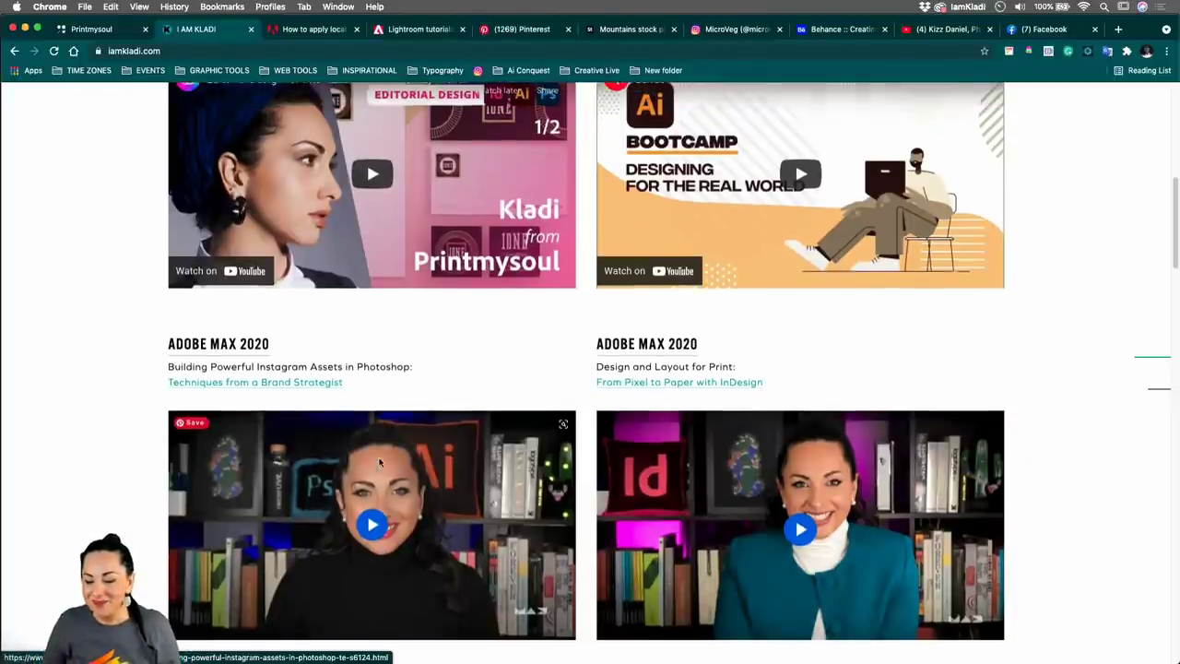
{"action": "scroll", "coordinate": [369, 459], "scroll_direction": "up", "scroll_amount": 3}
{"action": "scroll", "coordinate": [379, 462], "scroll_direction": "up", "scroll_amount": 3}
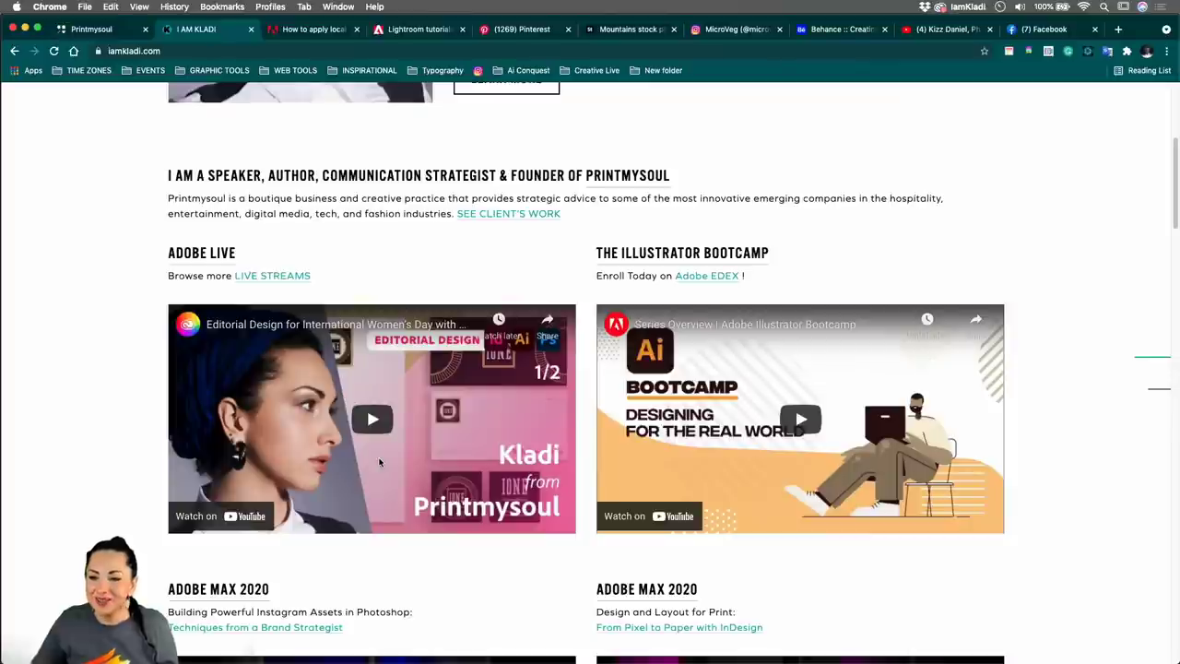
{"action": "left_click", "coordinate": [711, 32]}
- Reload Instagram and open the signed-in user's own profile from the avatar menu
{"action": "key", "text": "Return"}
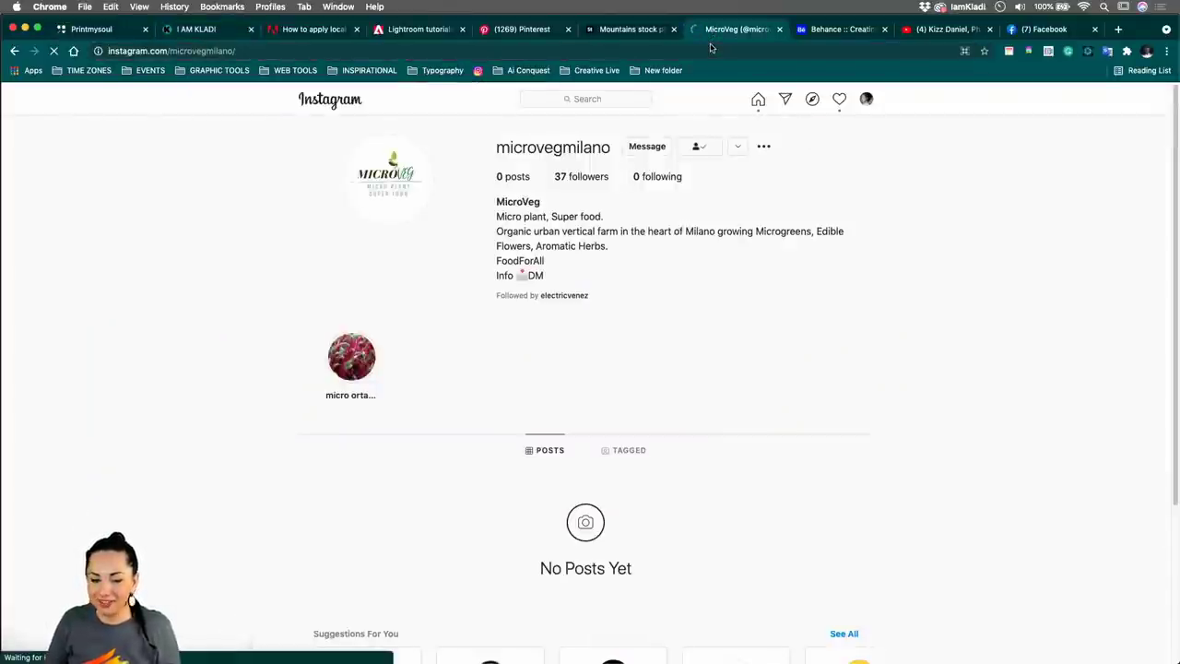
{"action": "scroll", "coordinate": [661, 284], "scroll_direction": "down", "scroll_amount": 3}
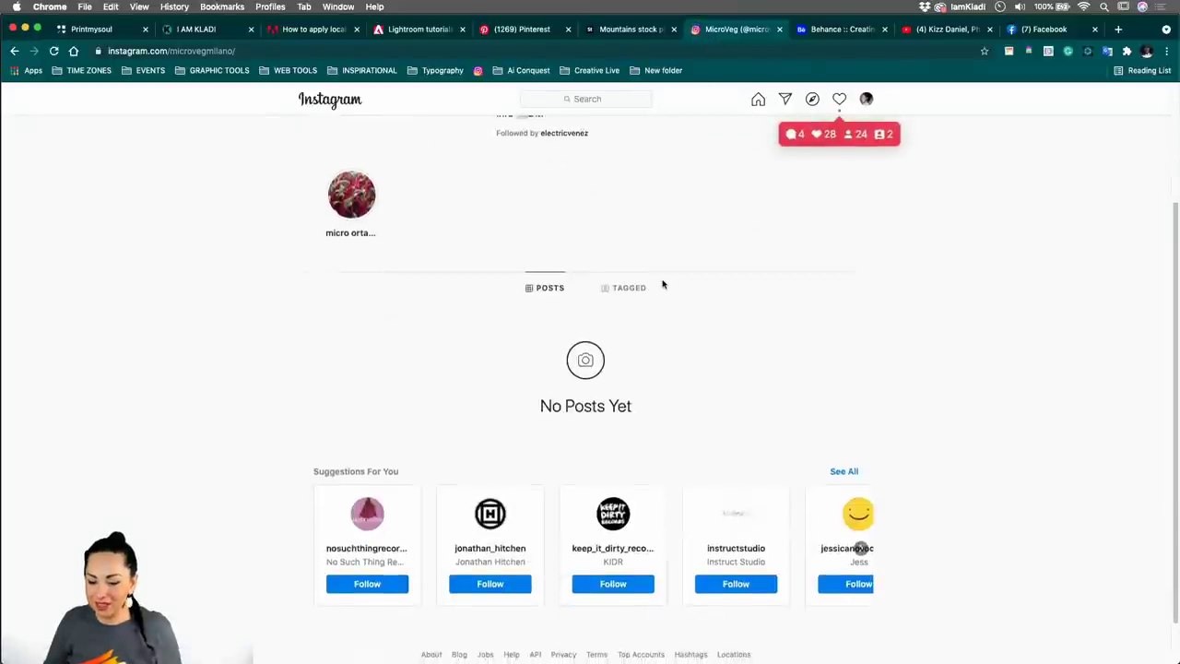
{"action": "scroll", "coordinate": [661, 282], "scroll_direction": "up", "scroll_amount": 3}
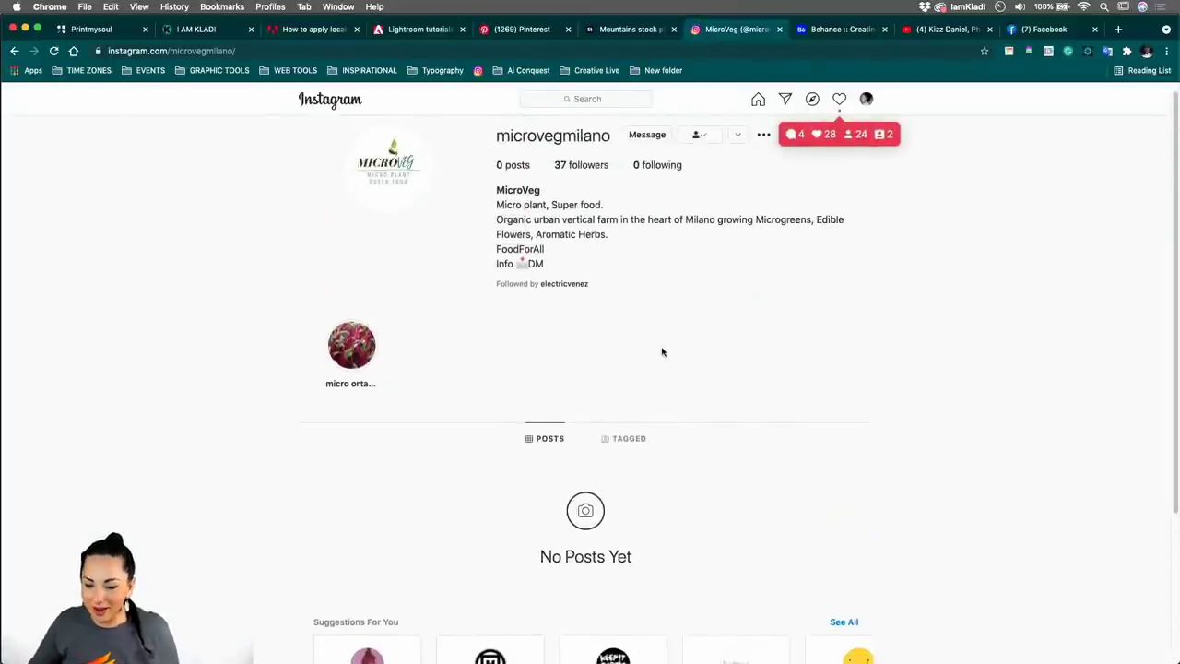
{"action": "left_click", "coordinate": [866, 99]}
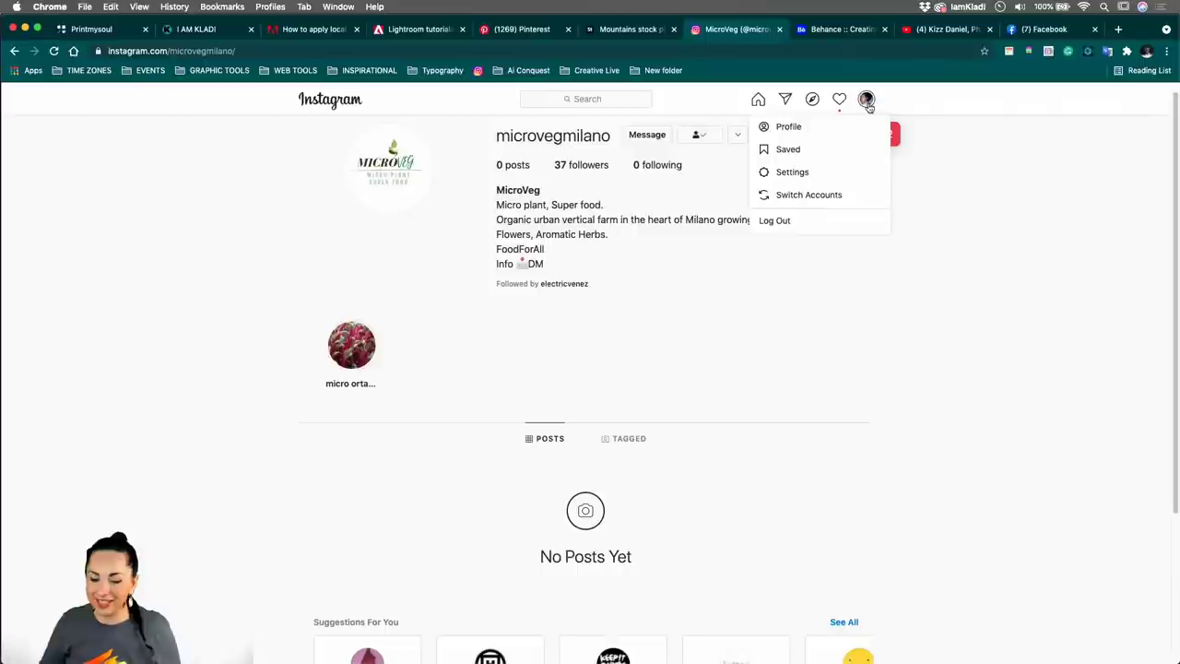
{"action": "left_click", "coordinate": [843, 127]}
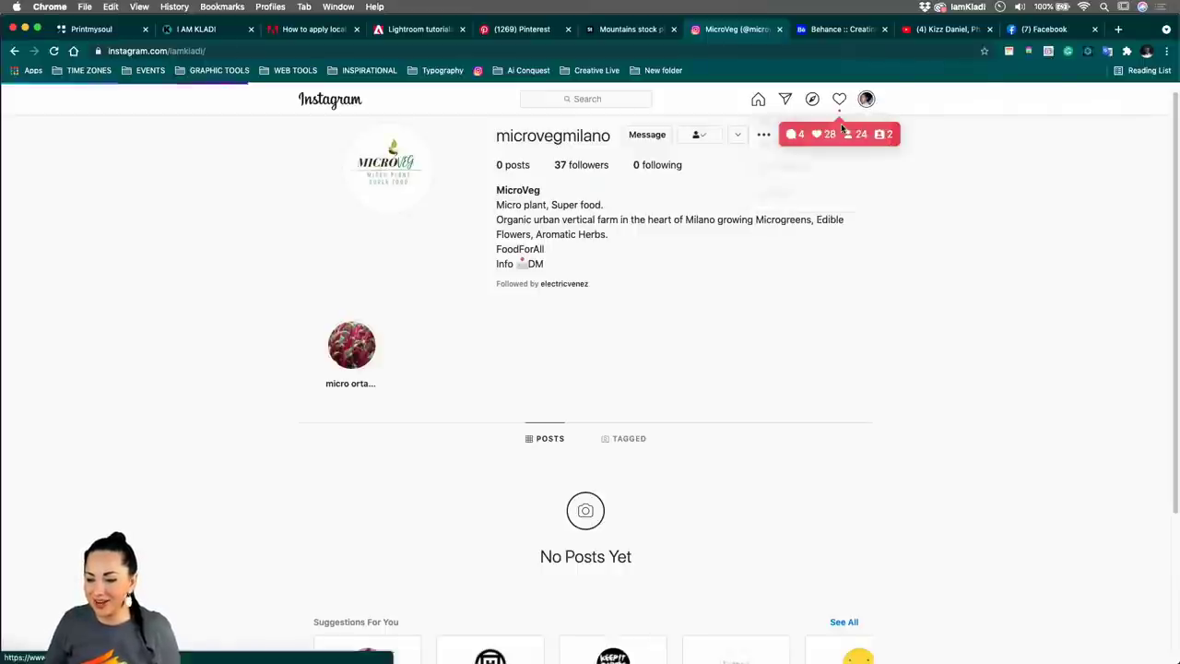